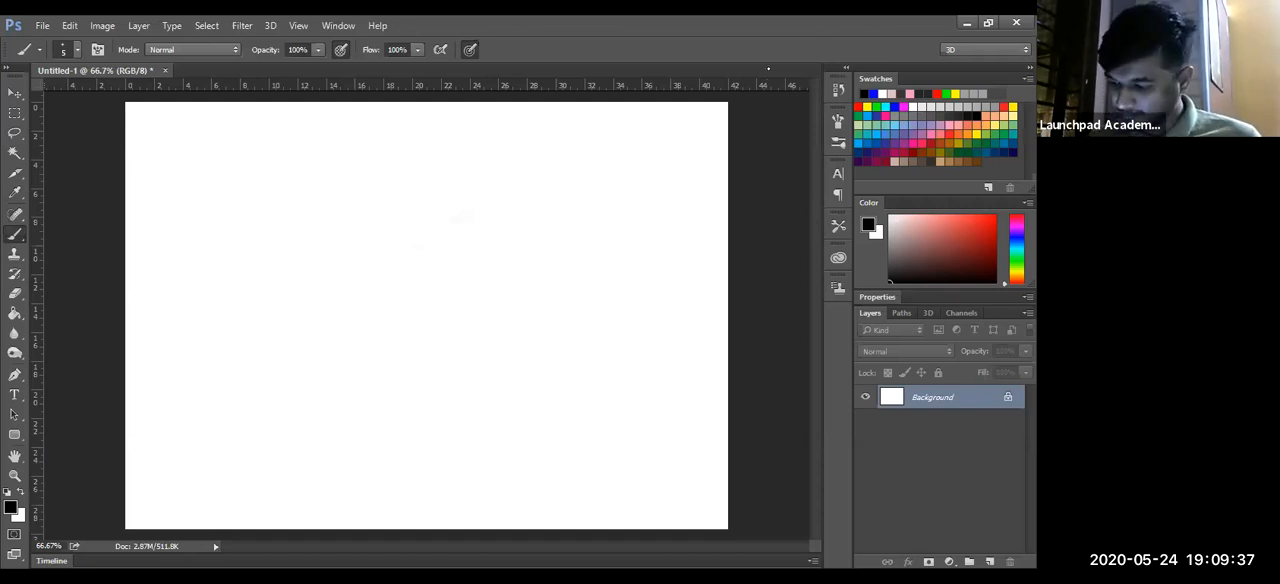
- Try brushing a thin, nearly horizontal ground line across the lower canvas, undoing the first stroke and redrawing it
key("alt+Tab")
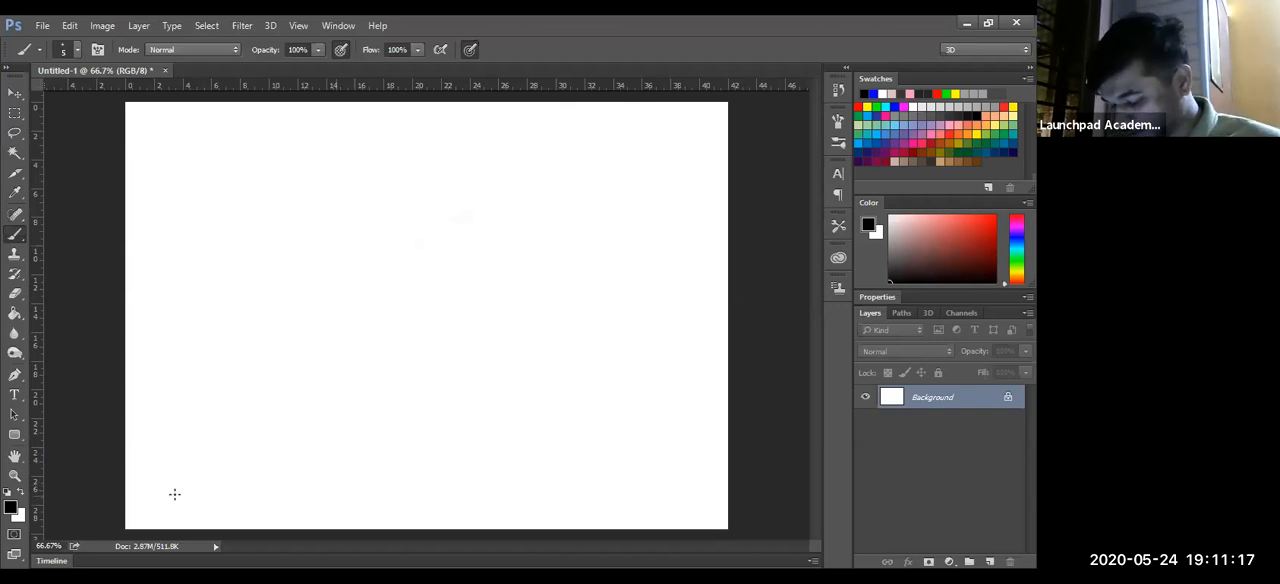
left_click_drag(130, 488, 594, 474)
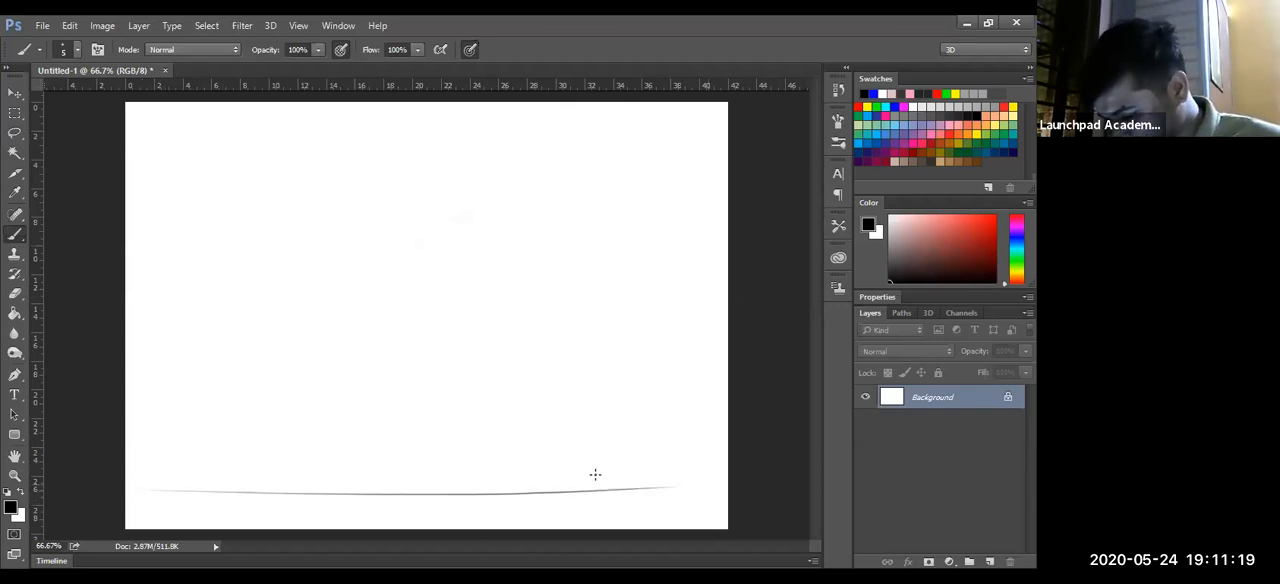
key("ctrl+z")
left_click_drag(129, 494, 718, 484)
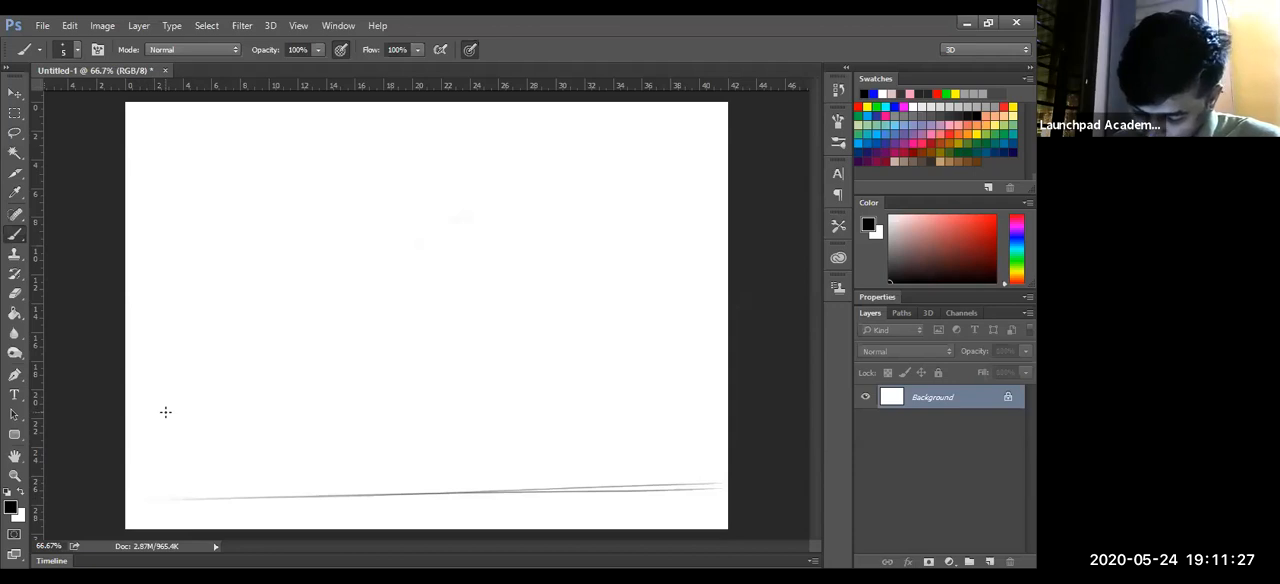
- Brush a row of light, evenly sized circles and arcs standing on the ground line
mouse_move(236, 378)
left_mouse_down()
mouse_move(228, 480)
mouse_move(290, 440)
left_mouse_up()
left_click_drag(339, 380, 339, 490)
left_click_drag(426, 394, 420, 471)
left_click_drag(541, 401, 543, 467)
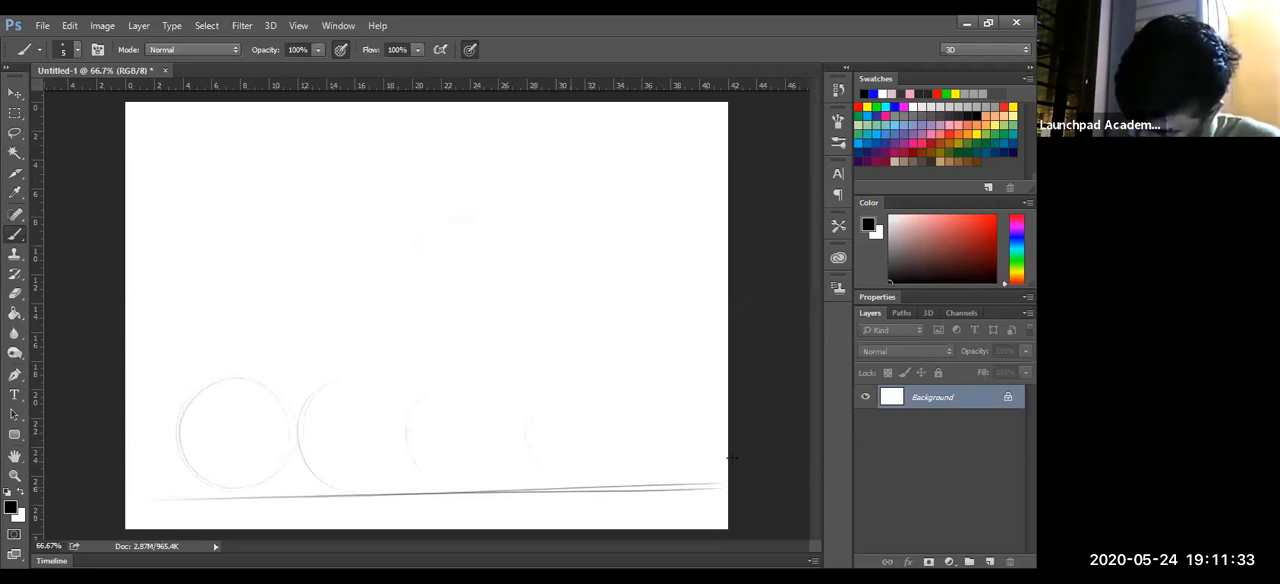
left_click_drag(645, 376, 686, 480)
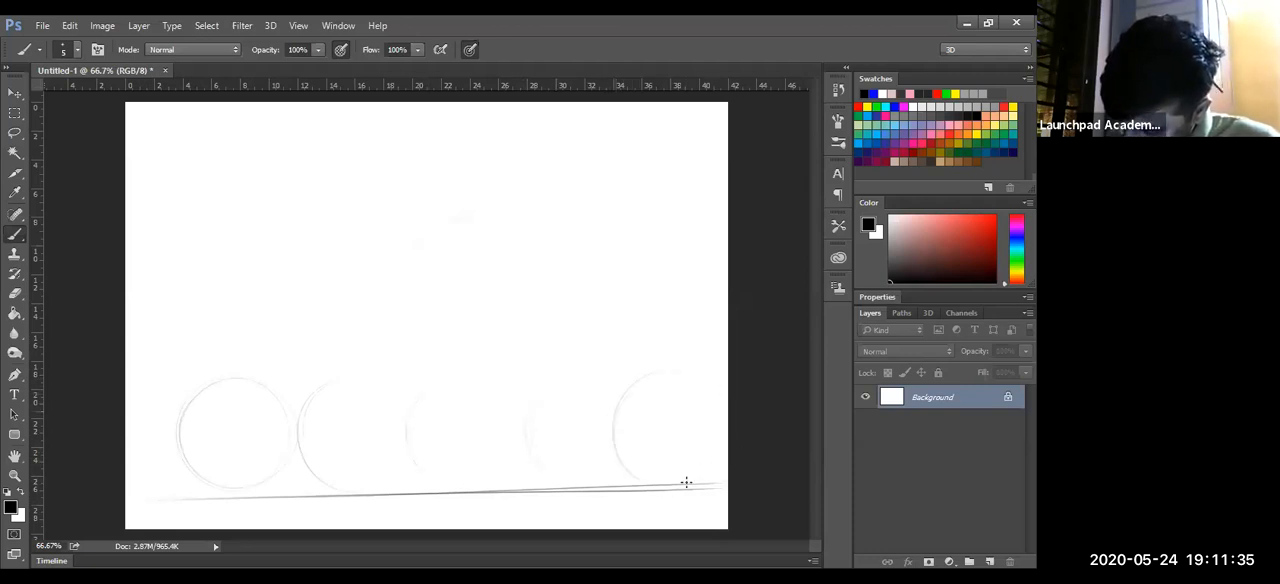
- Undo the brushed line and circles, and add a new blank layer above the Background
key("ctrl+z")
key("ctrl+alt+z")
key("ctrl+alt+z")
key("ctrl+alt+z")
left_click(989, 562)
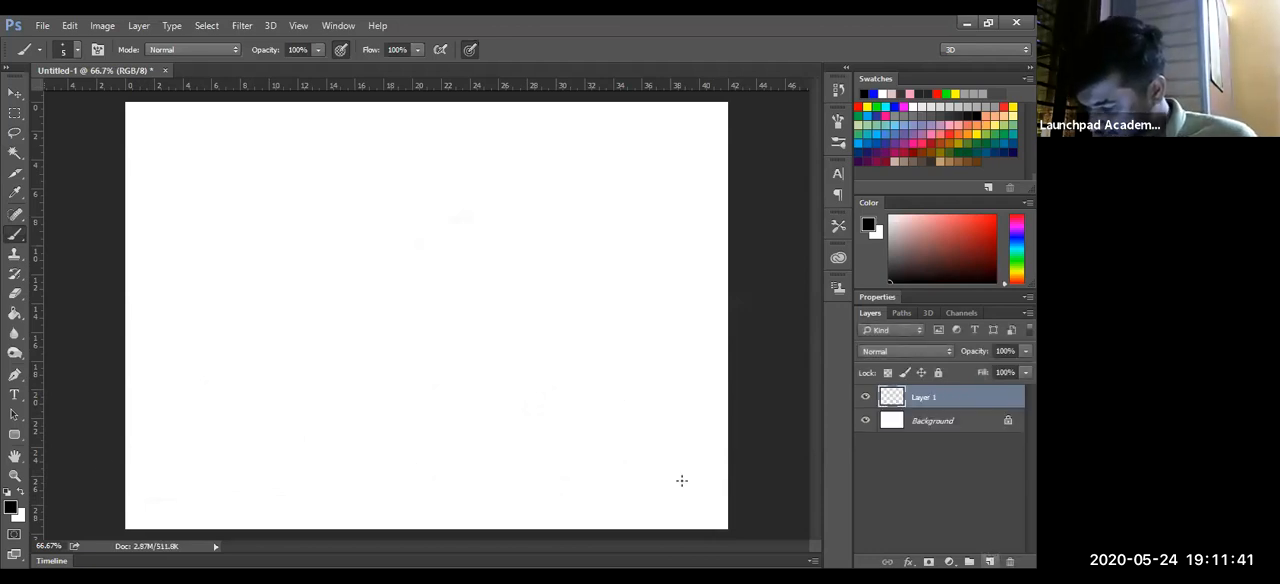
- Close the Untitled-1 document without saving its changes
key("ctrl+minus")
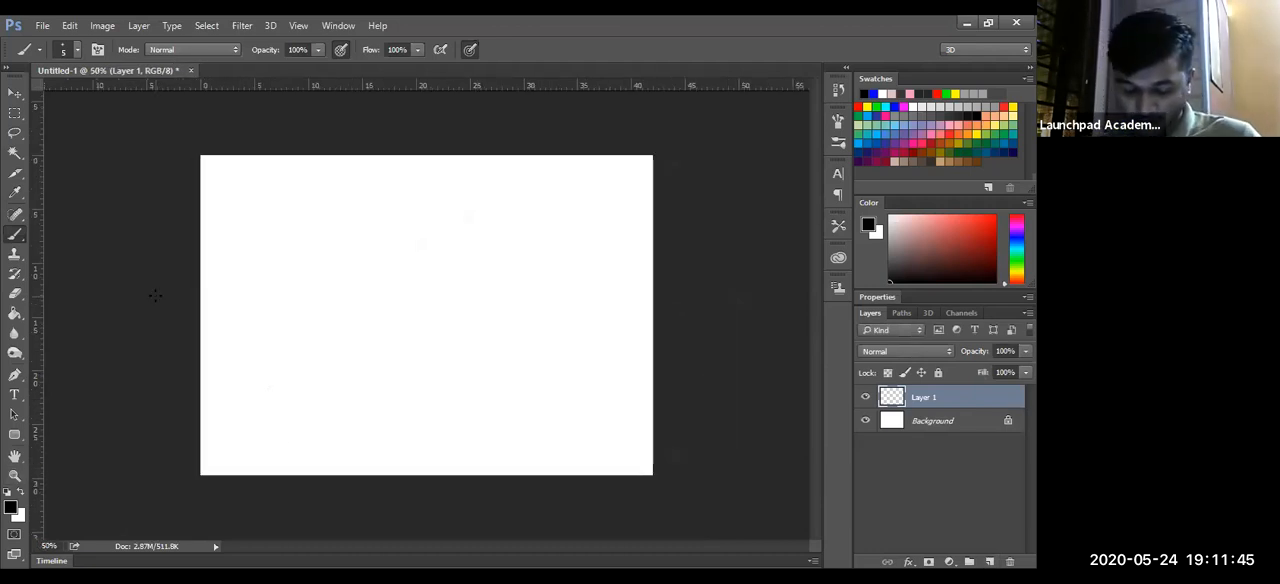
key("ctrl+plus")
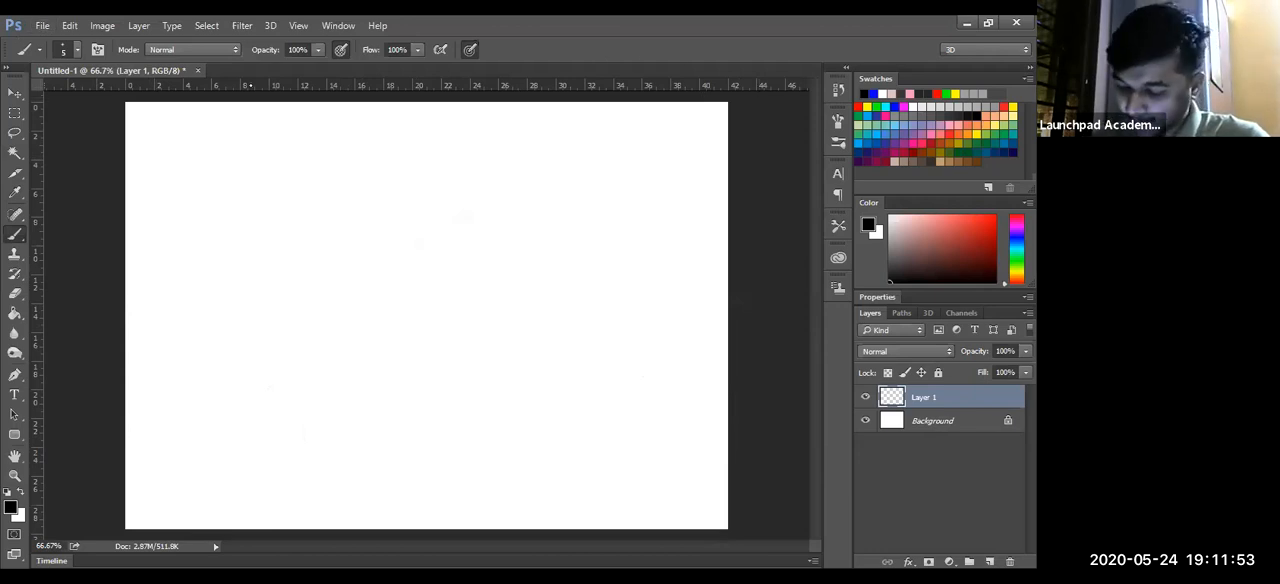
key("ctrl+w")
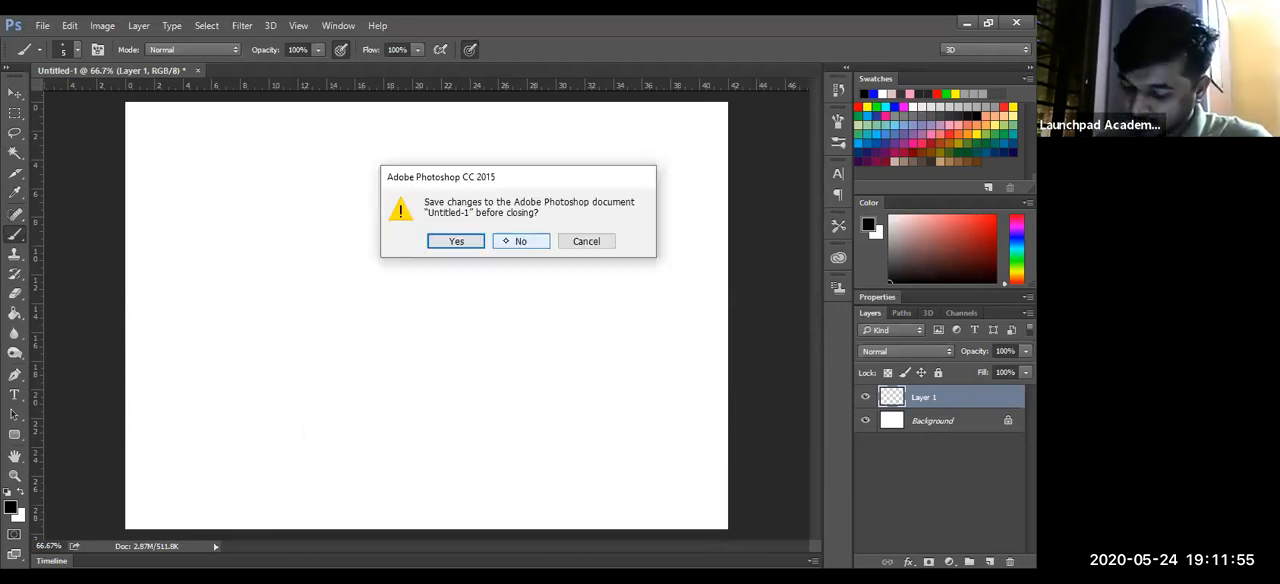
key("n")
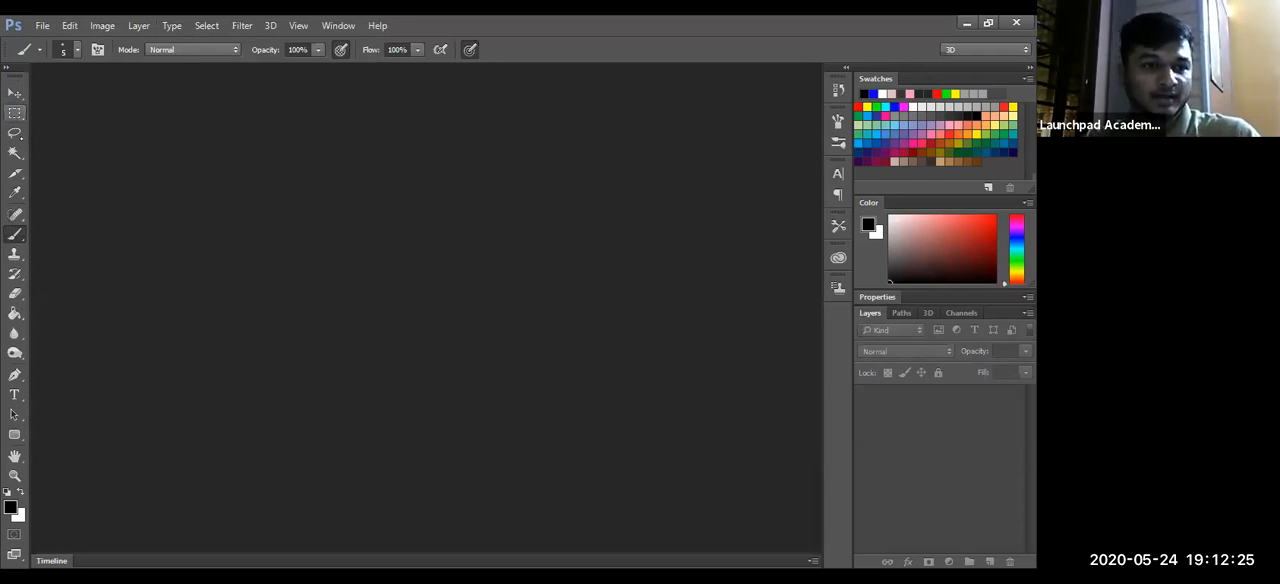
- Activate the Magic Wand tool after the Lasso, and set the foreground color to a dark red
left_click(15, 132)
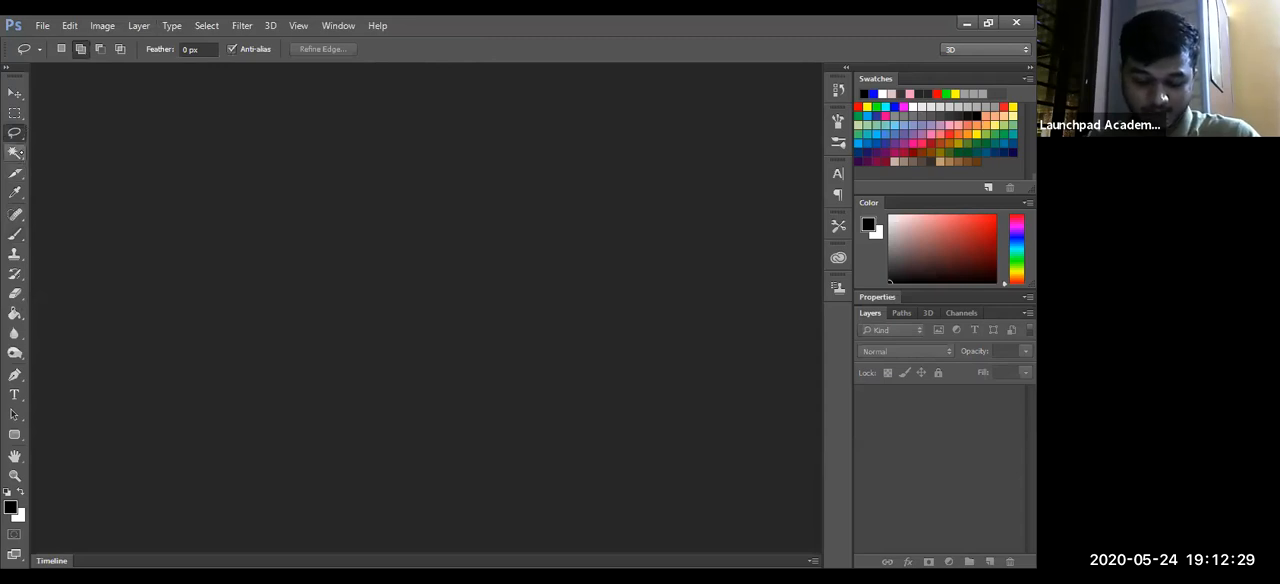
left_click(15, 152)
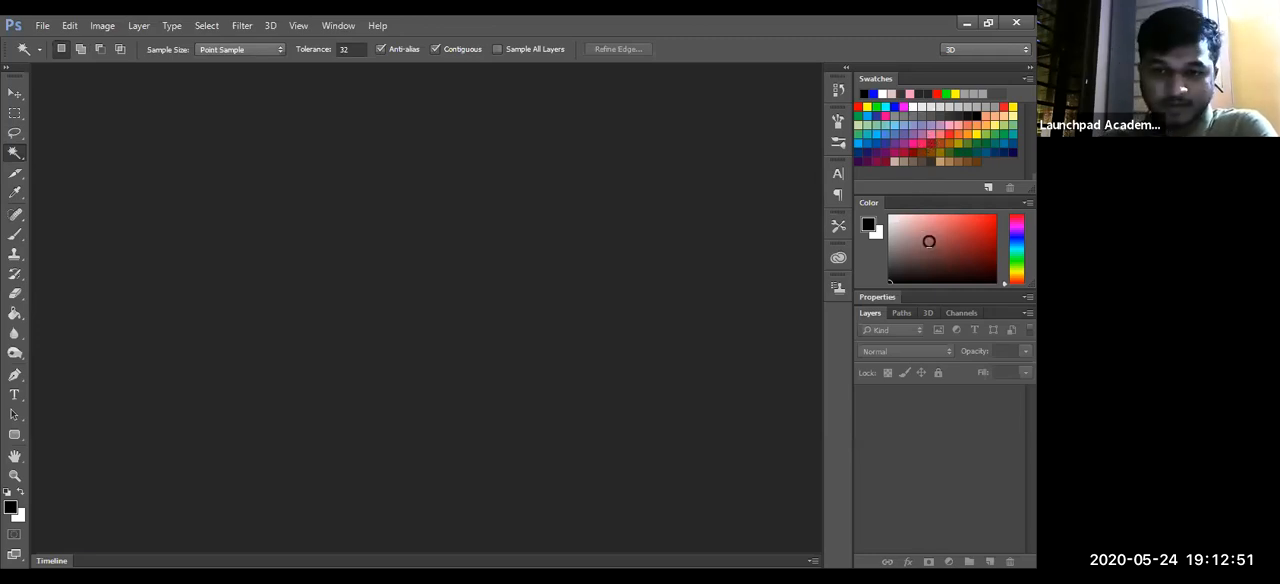
mouse_move(953, 250)
left_mouse_down()
mouse_move(979, 248)
mouse_move(978, 236)
mouse_move(978, 258)
mouse_move(974, 242)
left_mouse_up()
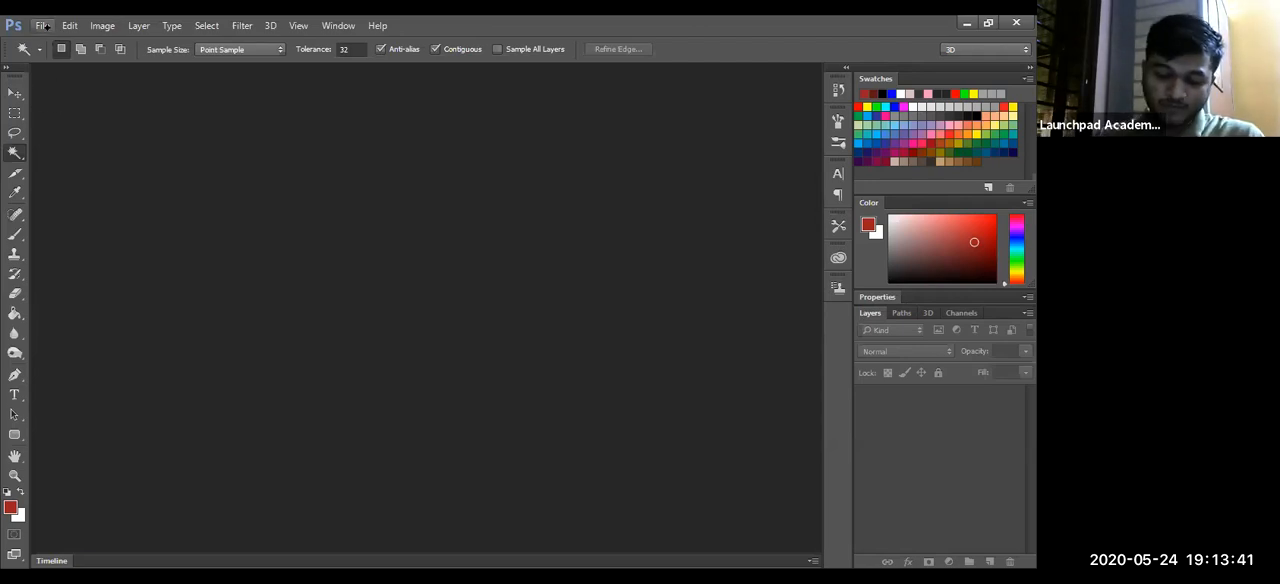
key("alt+f")
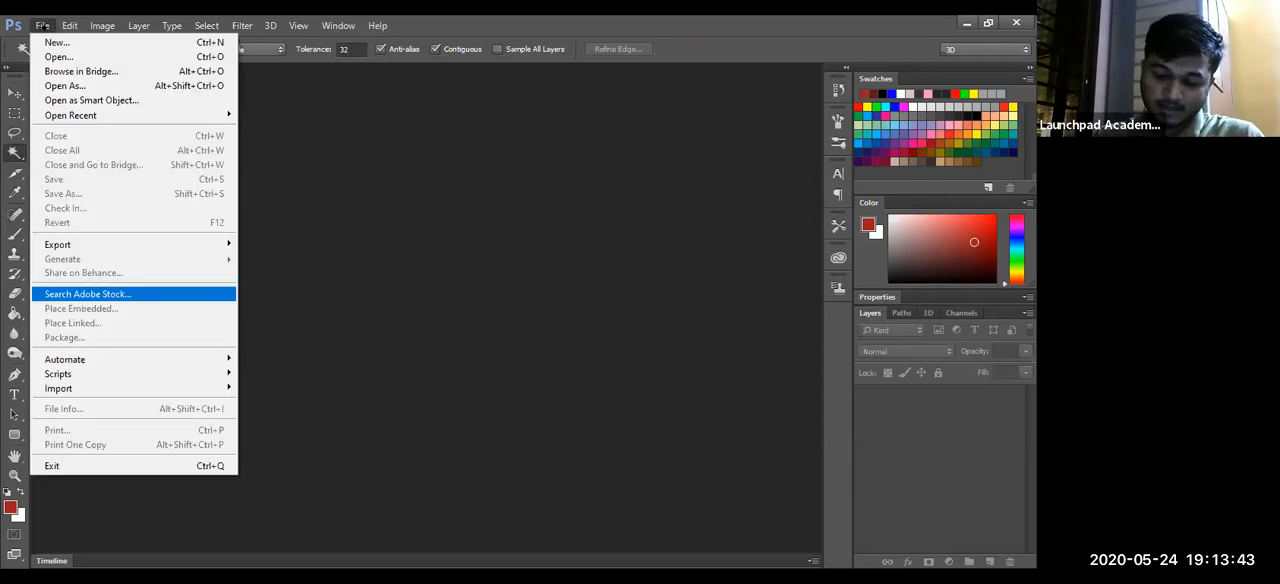
left_click(55, 42)
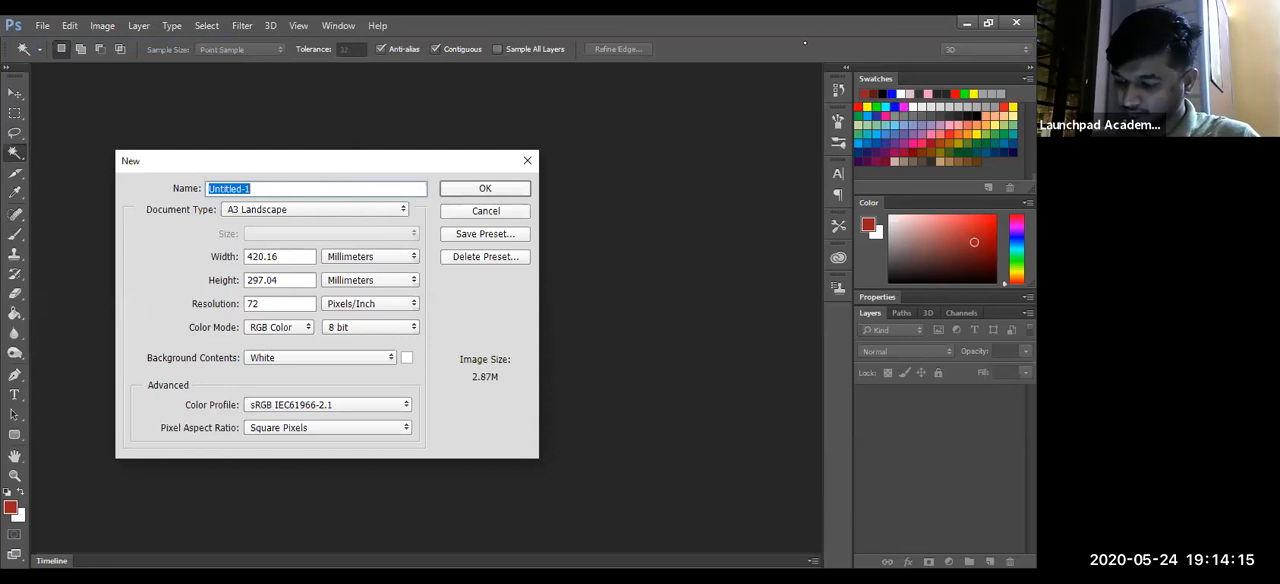
left_click(347, 352)
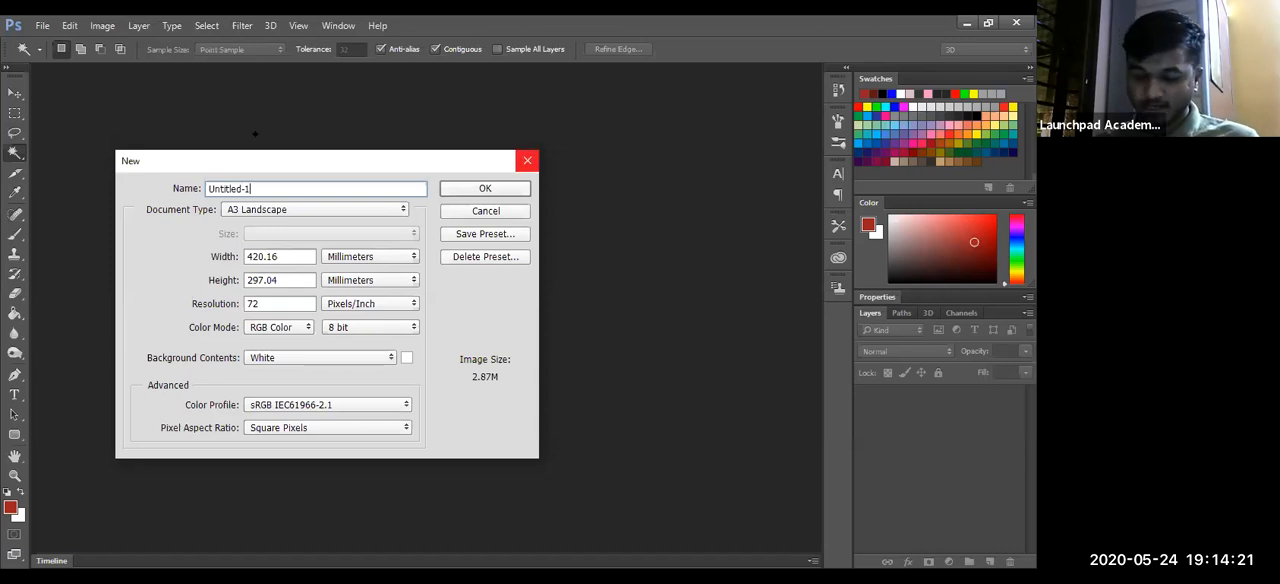
left_click(527, 160)
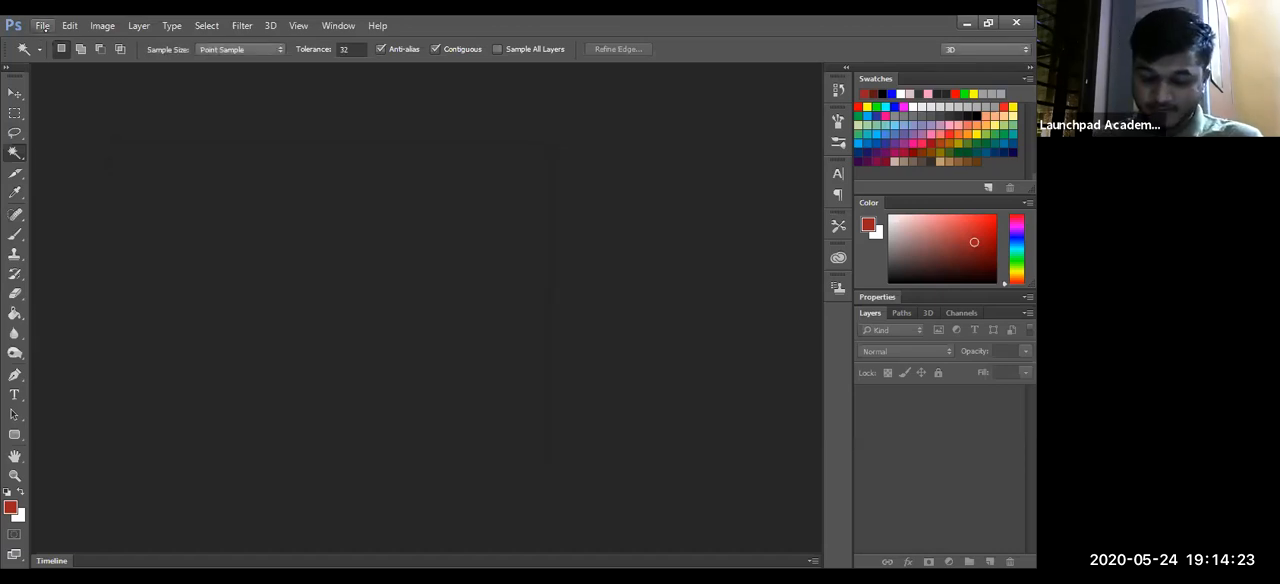
- Start a new document and choose the Mobile App Design document type
left_click(45, 27)
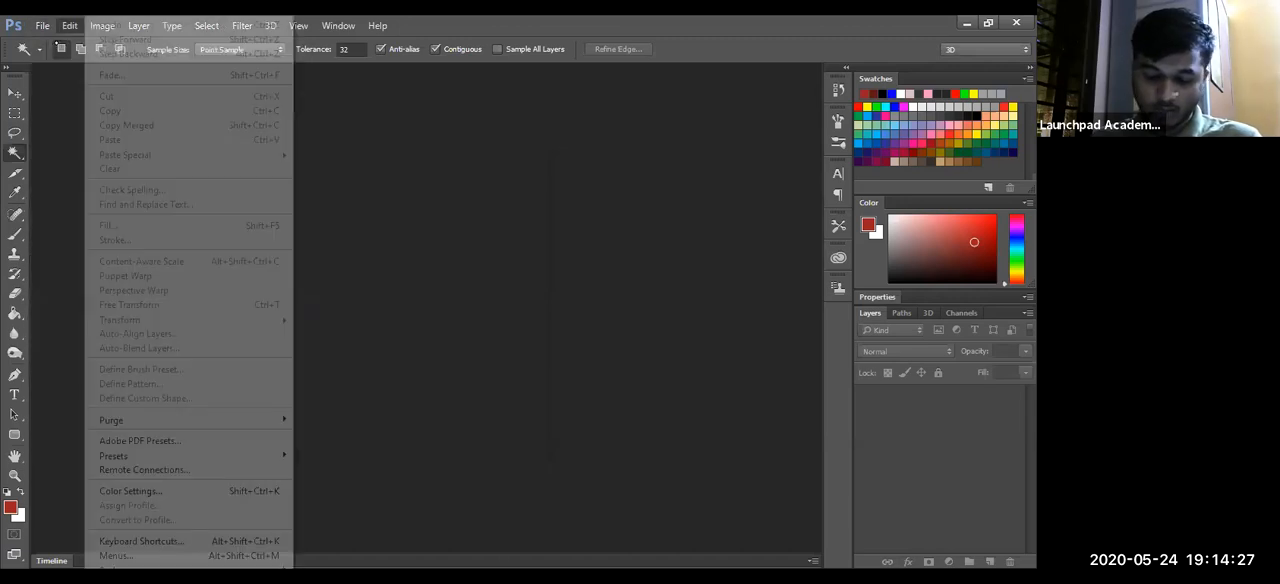
left_click(52, 42)
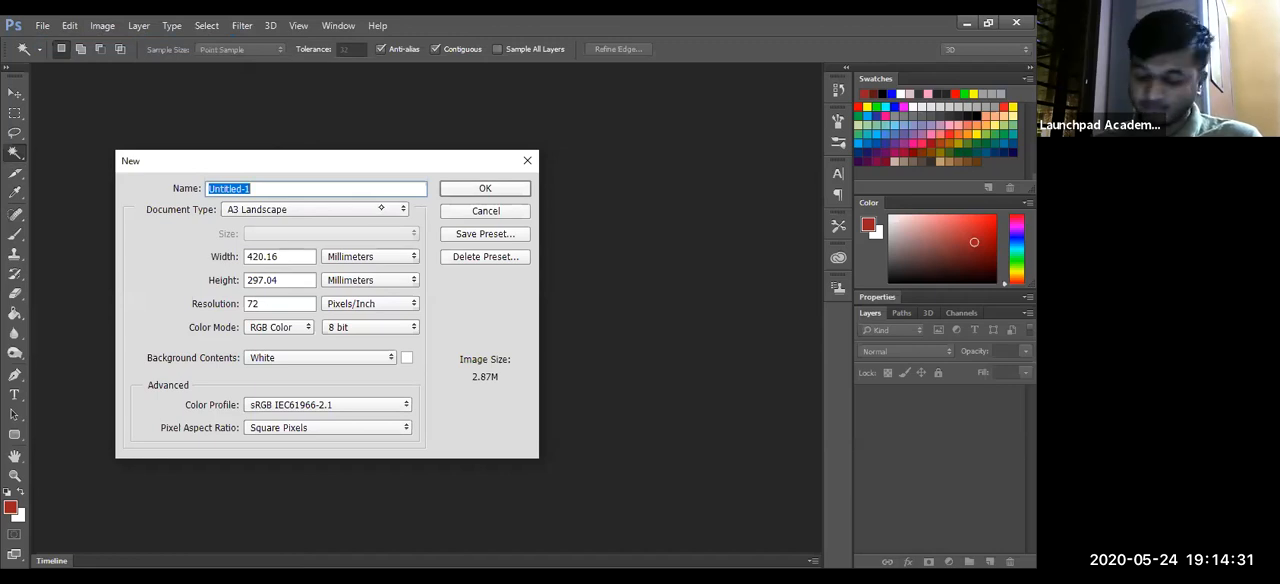
left_click(381, 208)
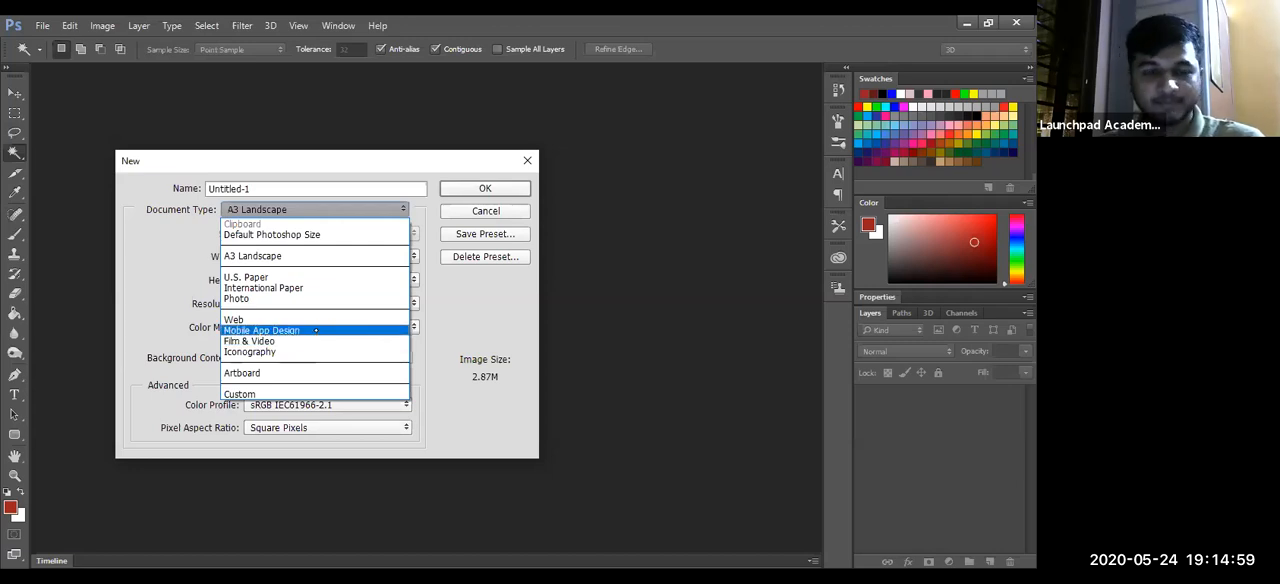
left_click(300, 330)
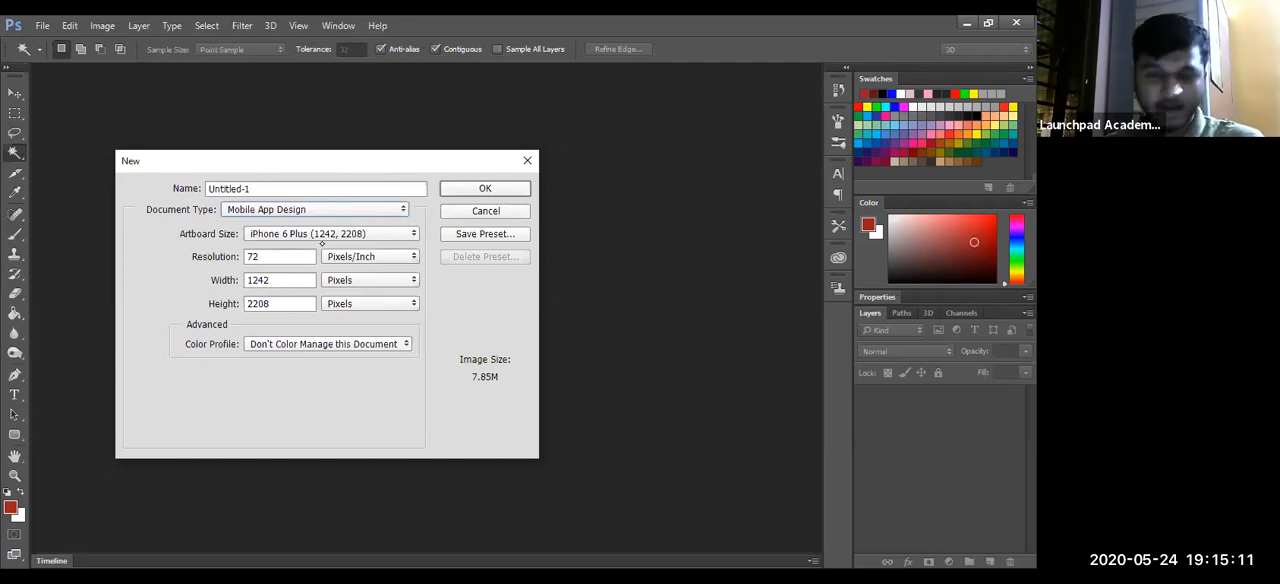
- Examine the available artboard sizes and the width, height and resolution of the iPhone 6 Plus preset
left_click(410, 233)
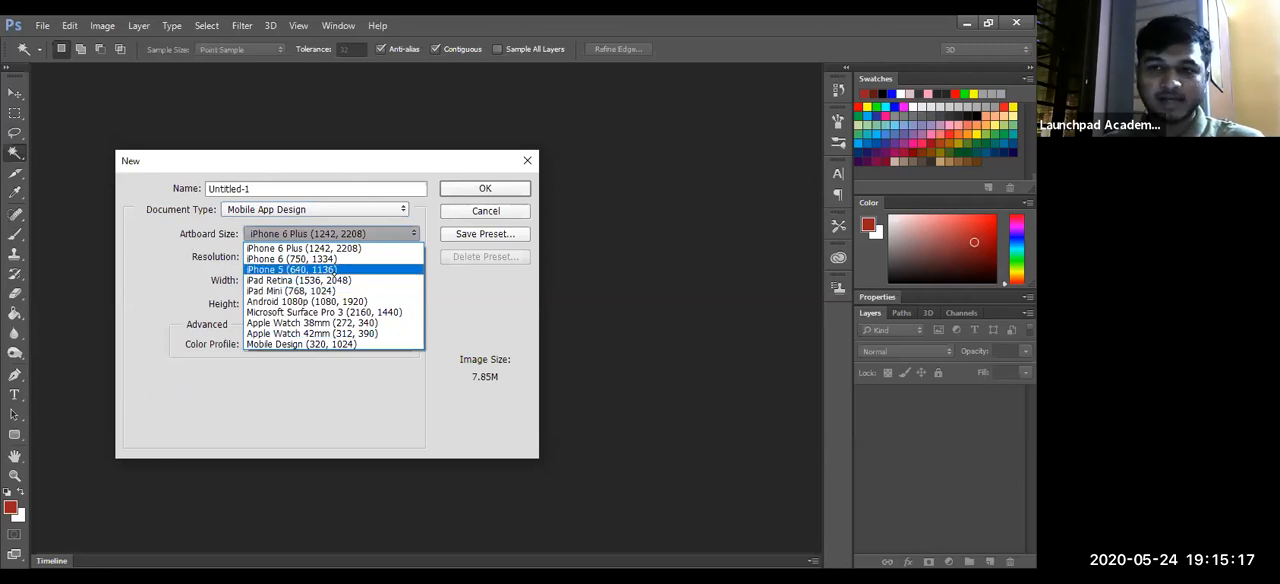
left_click(314, 403)
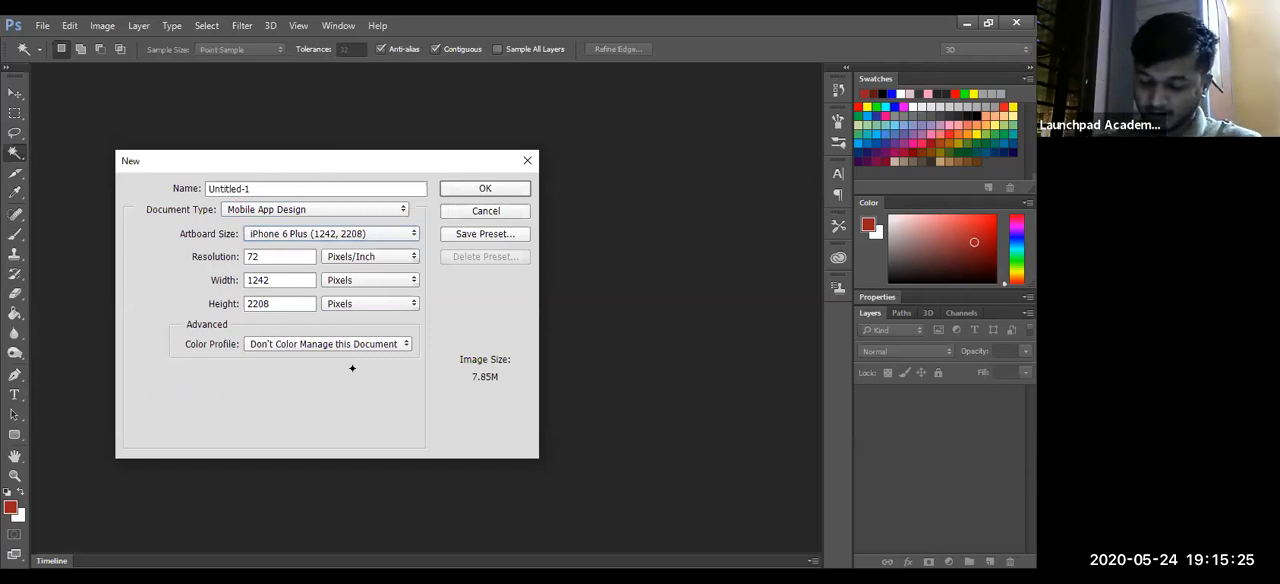
left_click(301, 279)
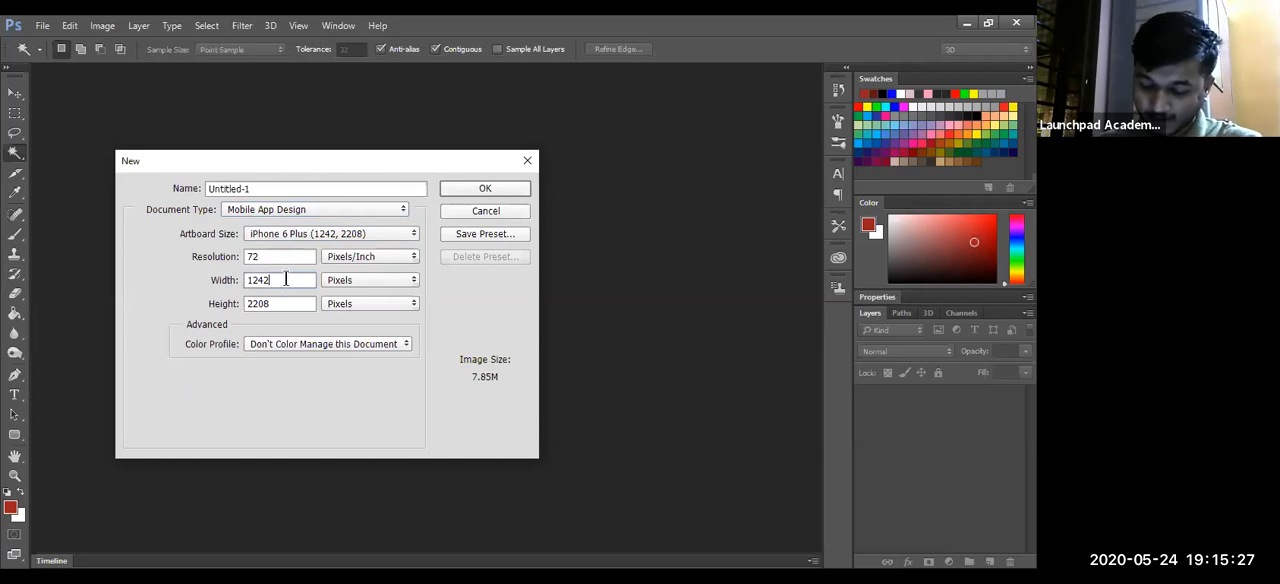
left_click(280, 305)
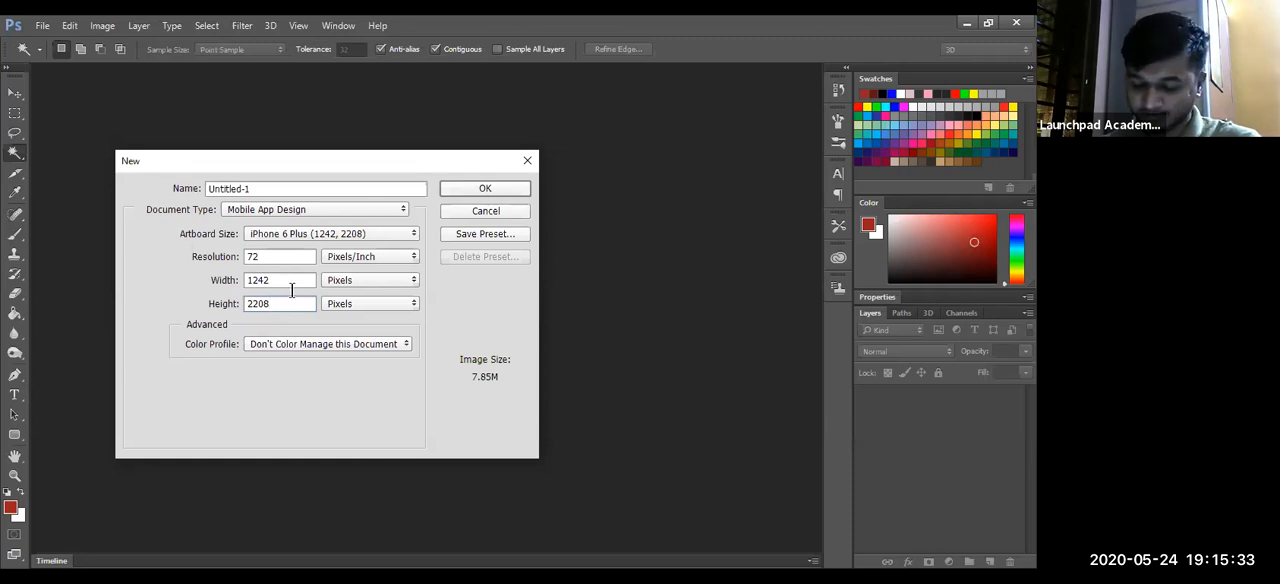
left_click(284, 256)
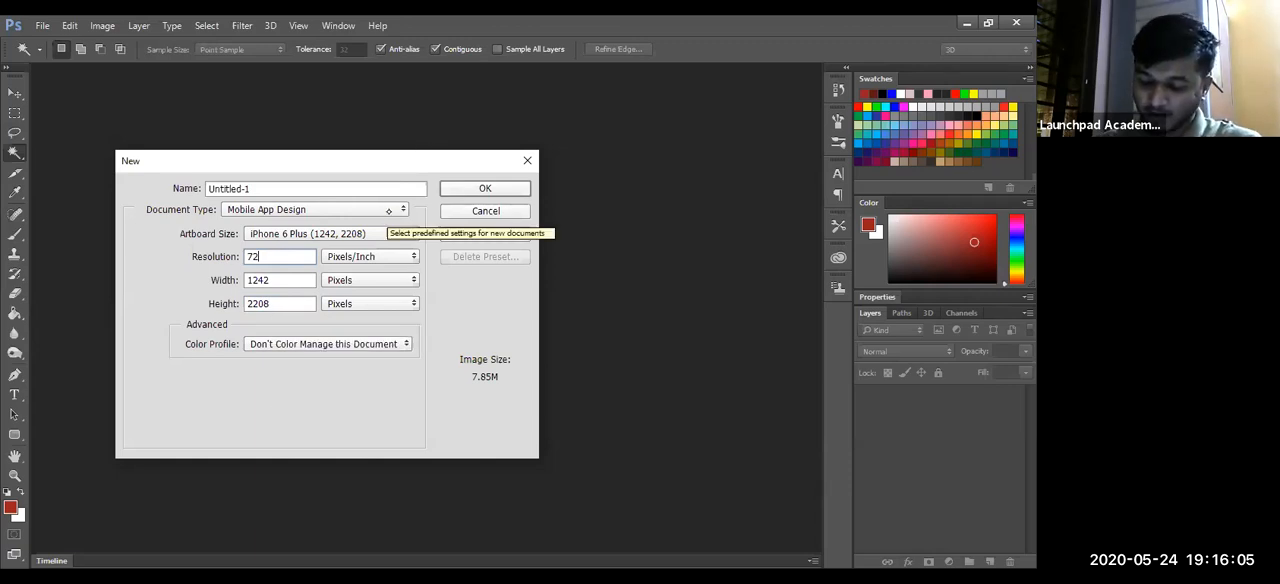
- Change the document type to International Paper and the size to A3
left_click(300, 209)
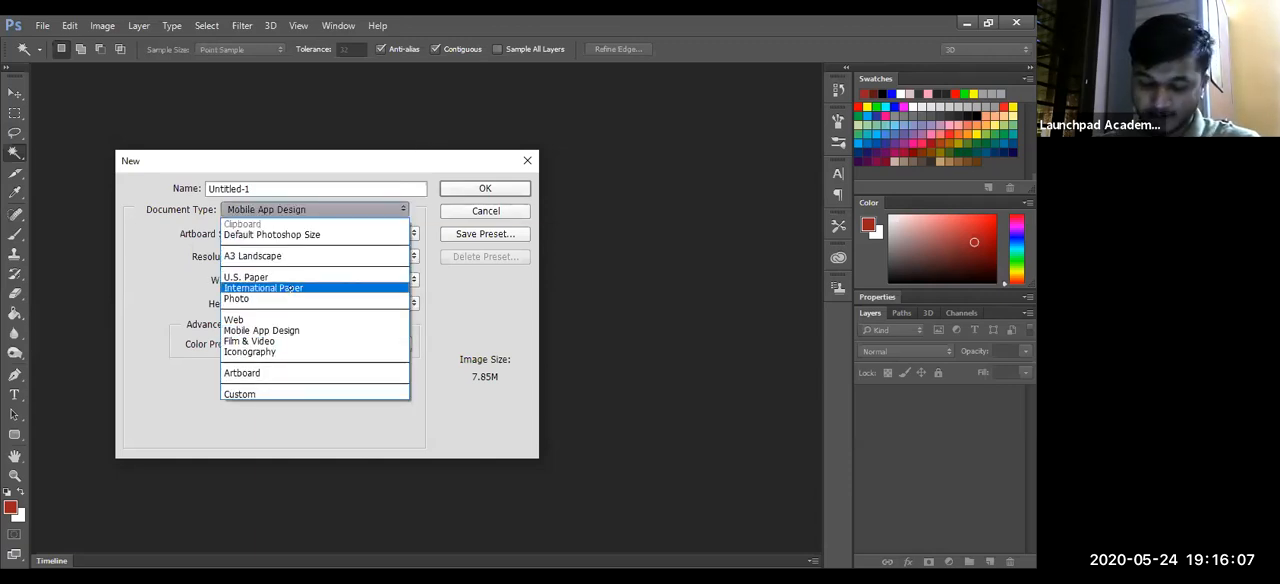
left_click(289, 288)
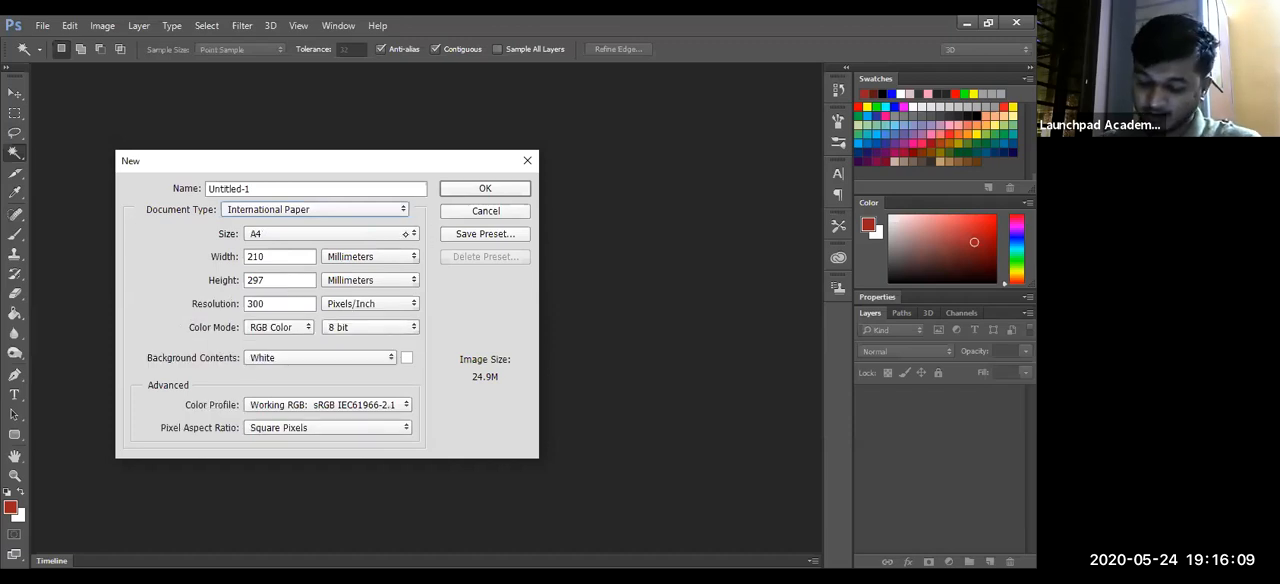
left_click(345, 233)
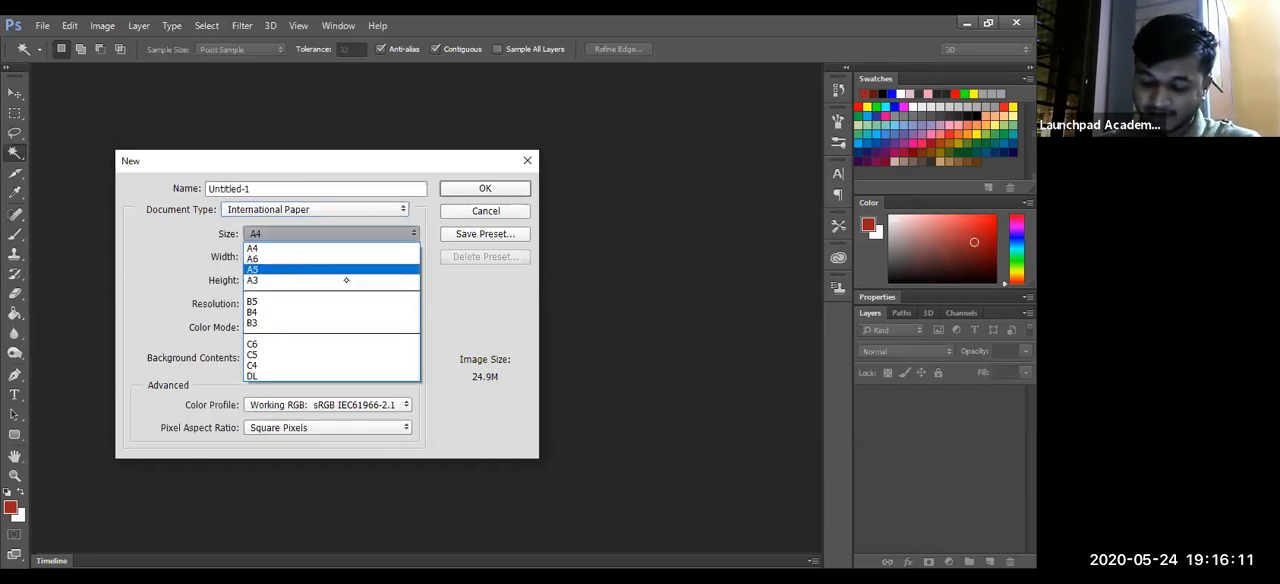
left_click(348, 275)
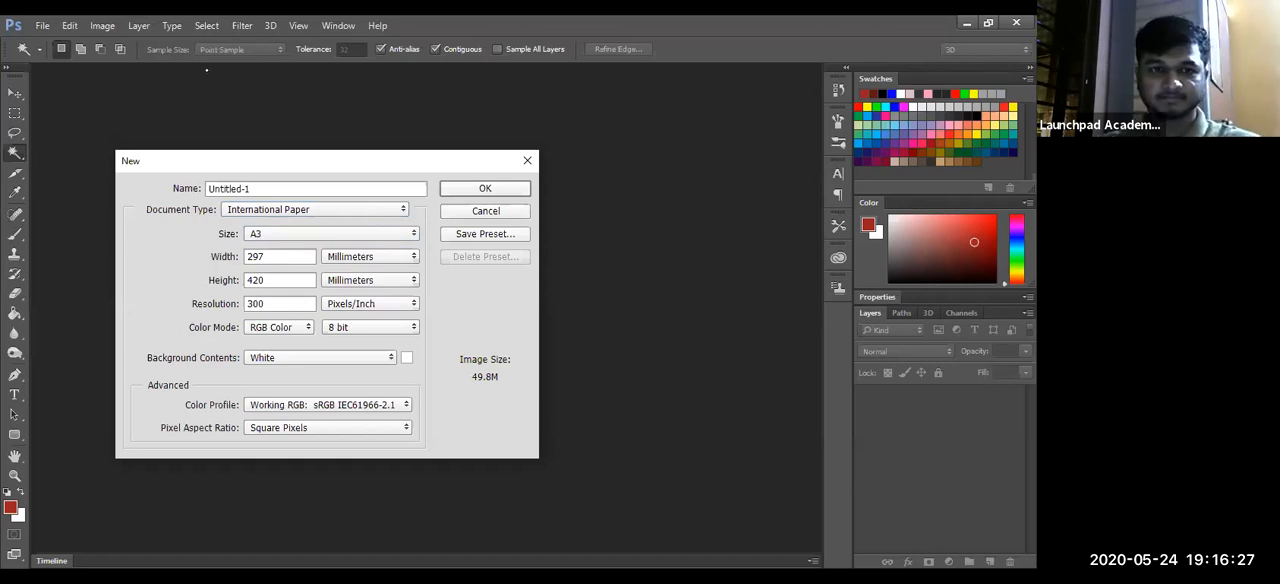
- Set the new document's resolution to 72 pixels/inch
left_click(277, 188)
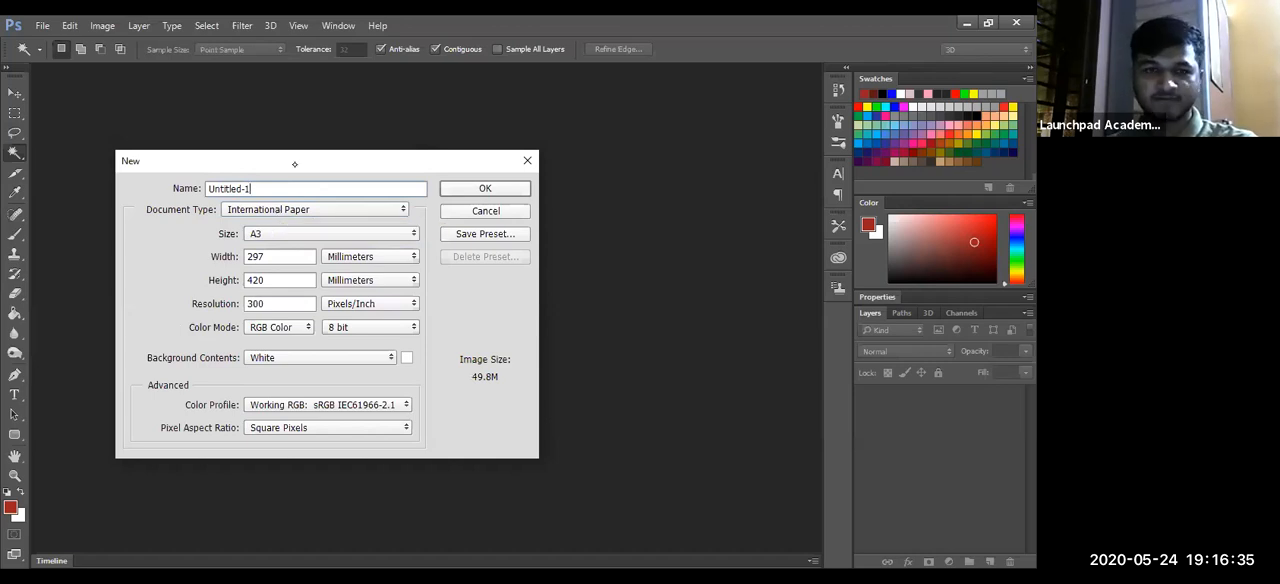
left_click(304, 303)
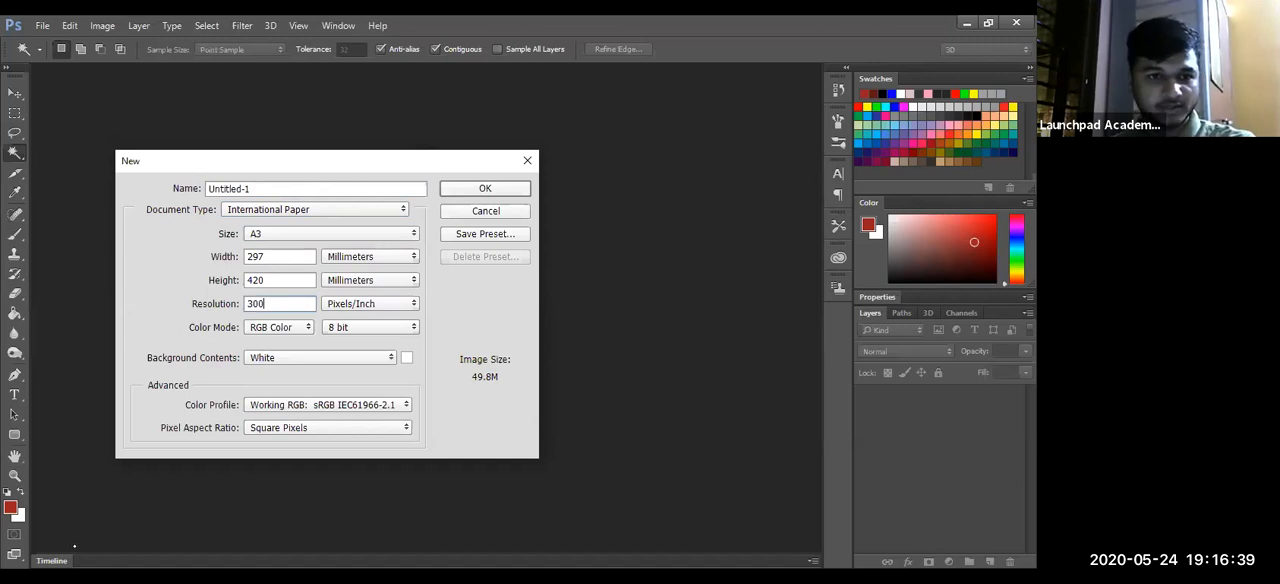
key("BackSpace")
key("BackSpace")
key("BackSpace")
type("72")
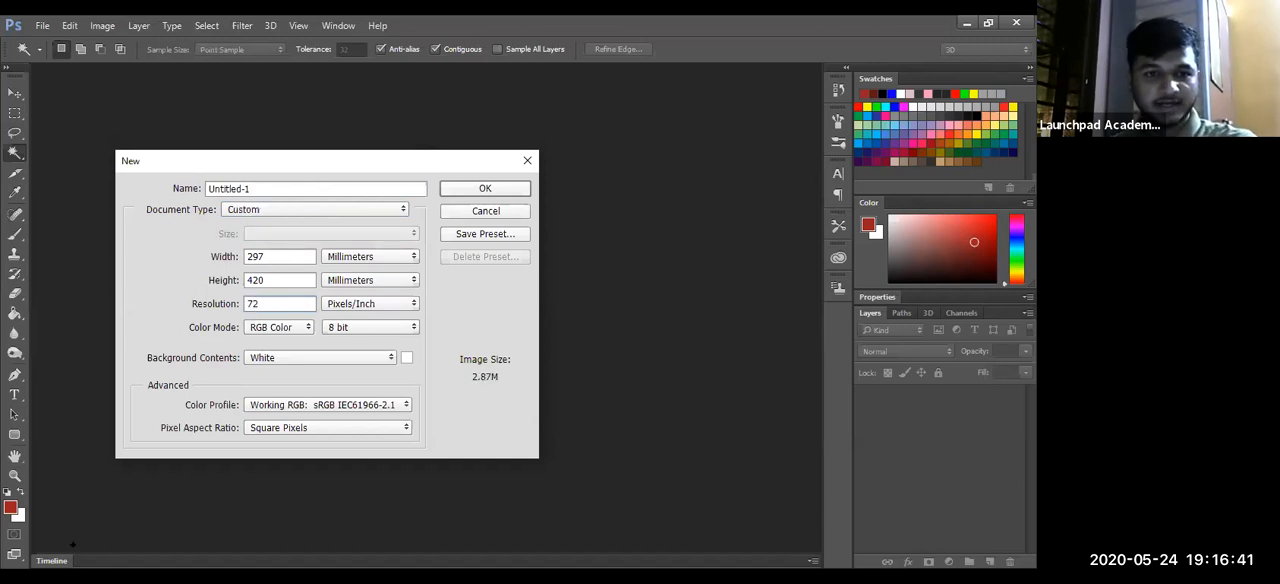
- Name the new document Render
left_click(303, 188)
key("BackSpace")
key("BackSpace")
key("BackSpace")
key("BackSpace")
key("BackSpace")
key("BackSpace")
key("BackSpace")
key("BackSpace")
key("BackSpace")
key("BackSpace")
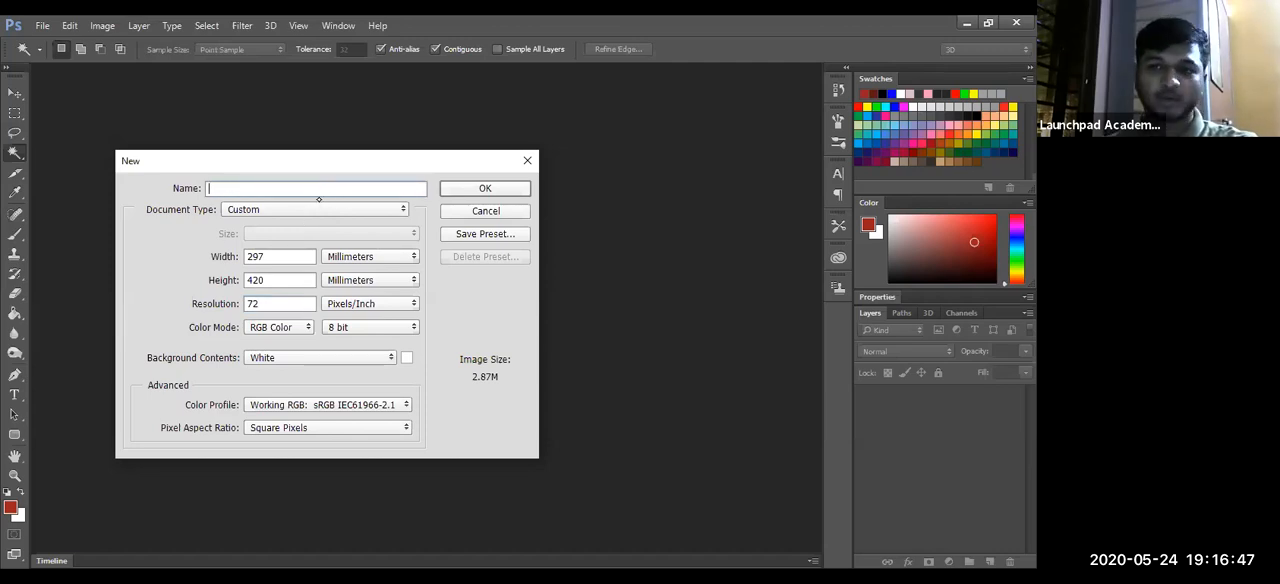
type("Render")
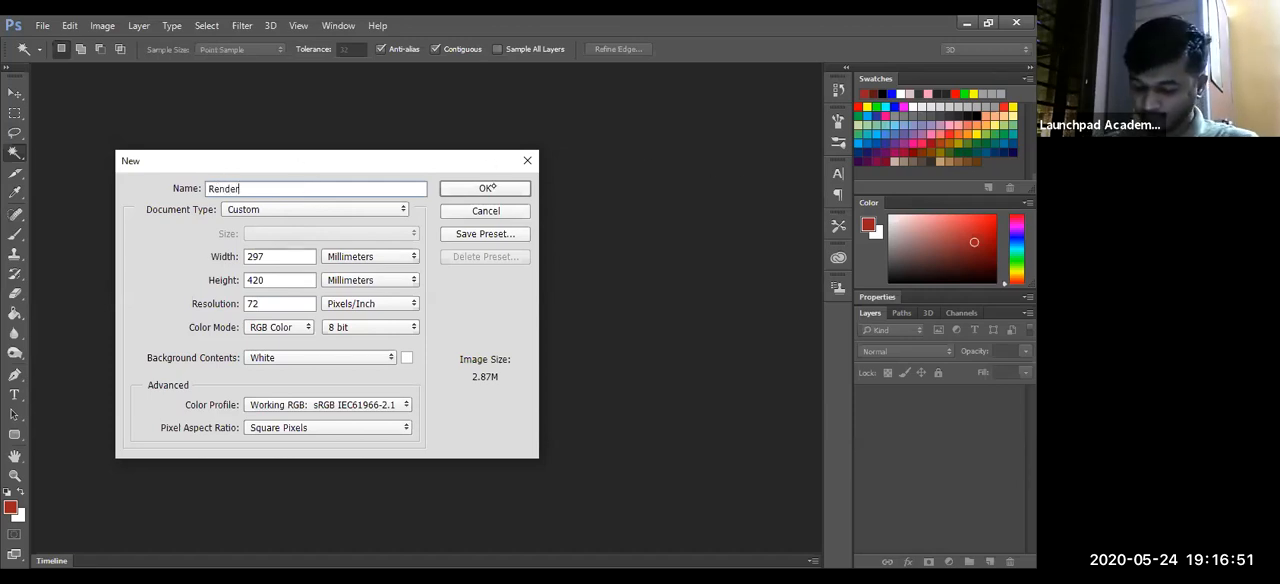
- Create the Render document with the entered A3 settings
key("Return")
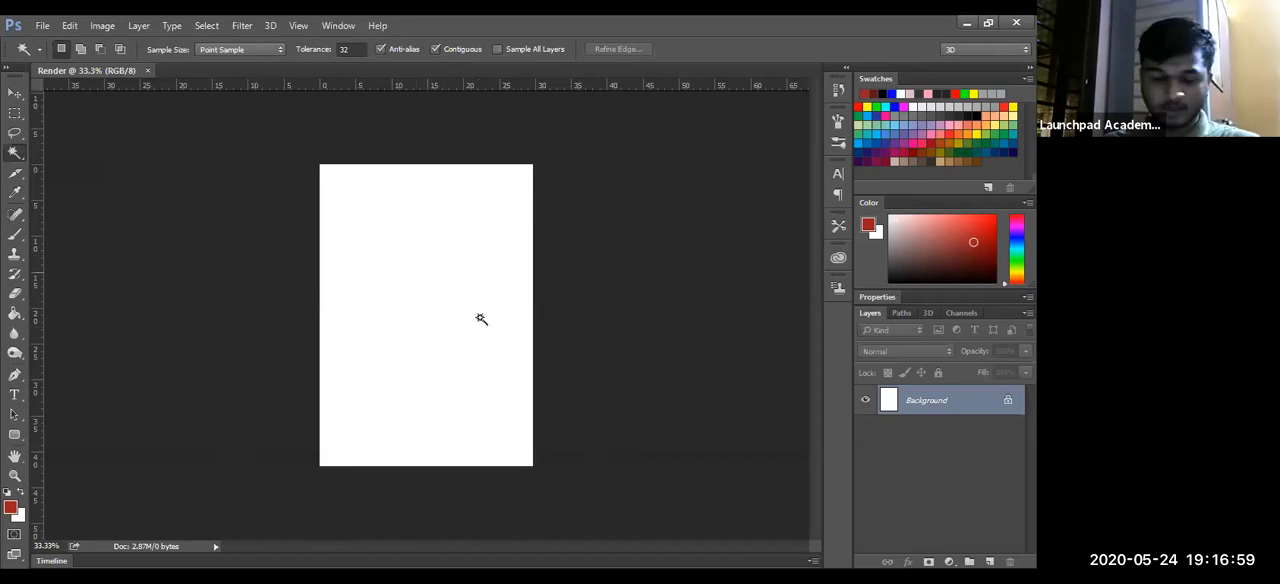
key("ctrl+space")
left_click_drag(490, 323, 498, 317)
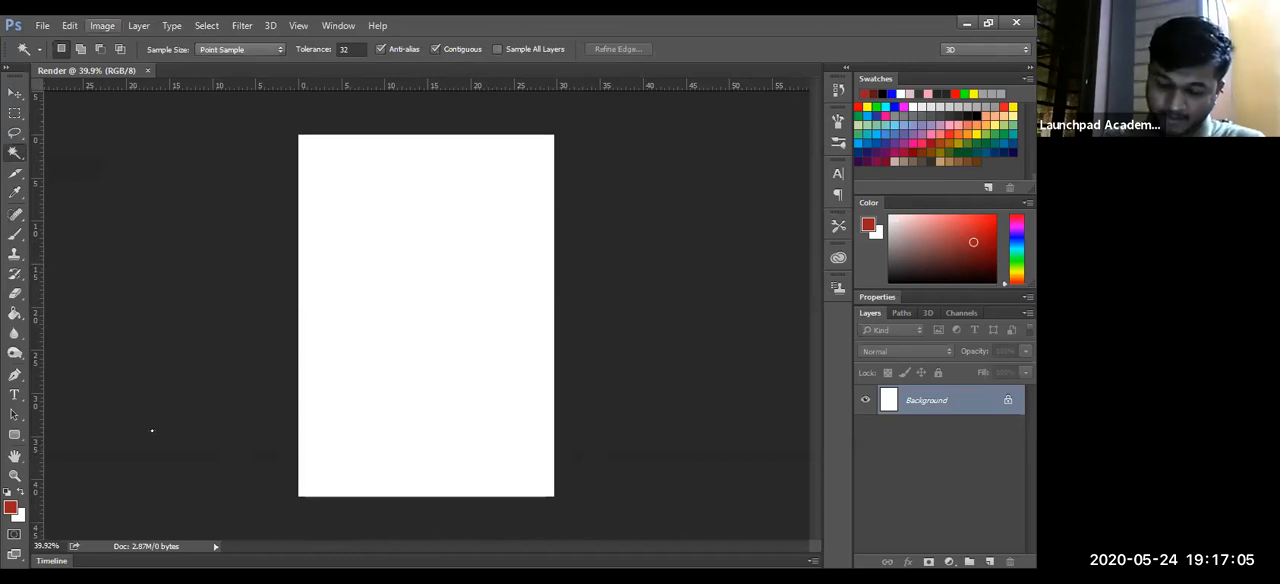
- Rotate the Render document's canvas 90° clockwise to landscape orientation
left_click(102, 25)
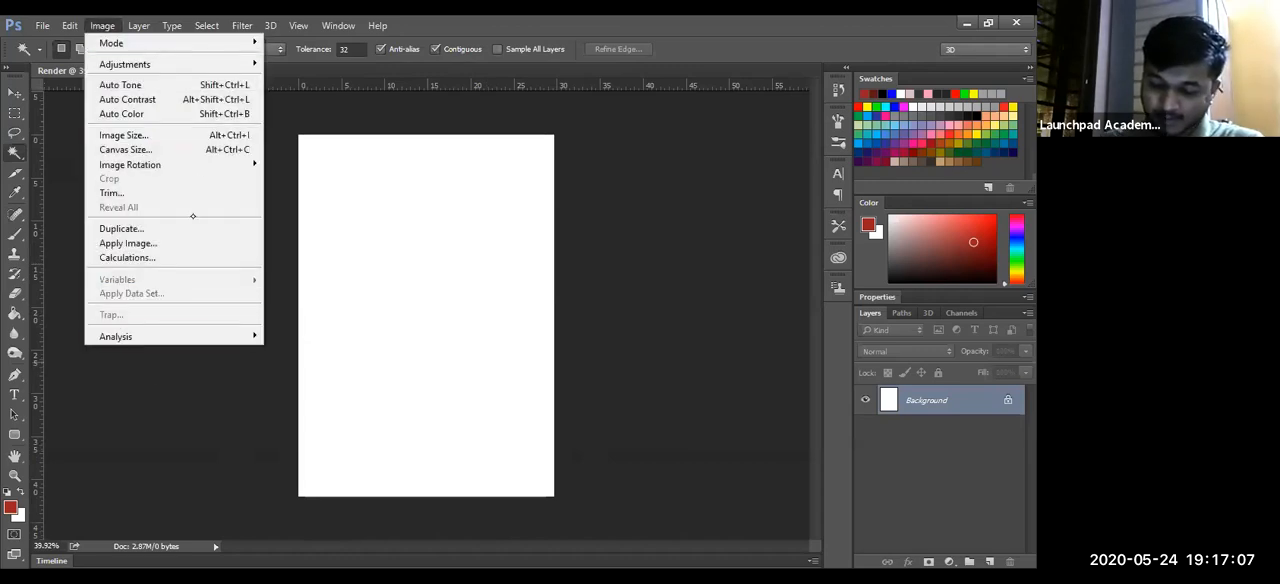
mouse_move(191, 168)
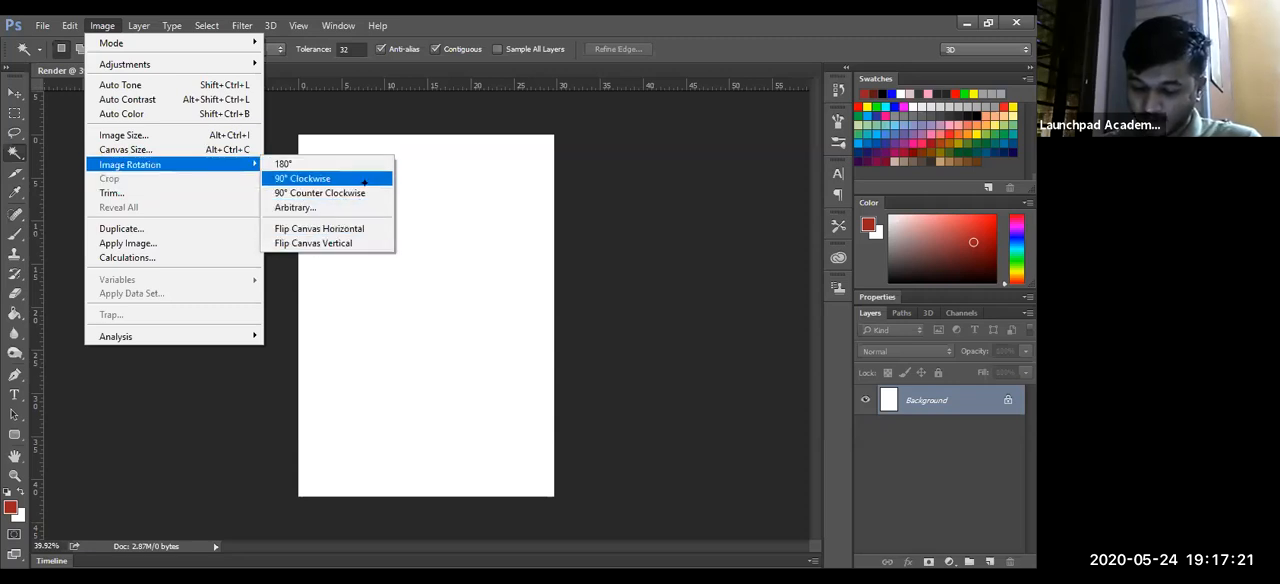
left_click(330, 178)
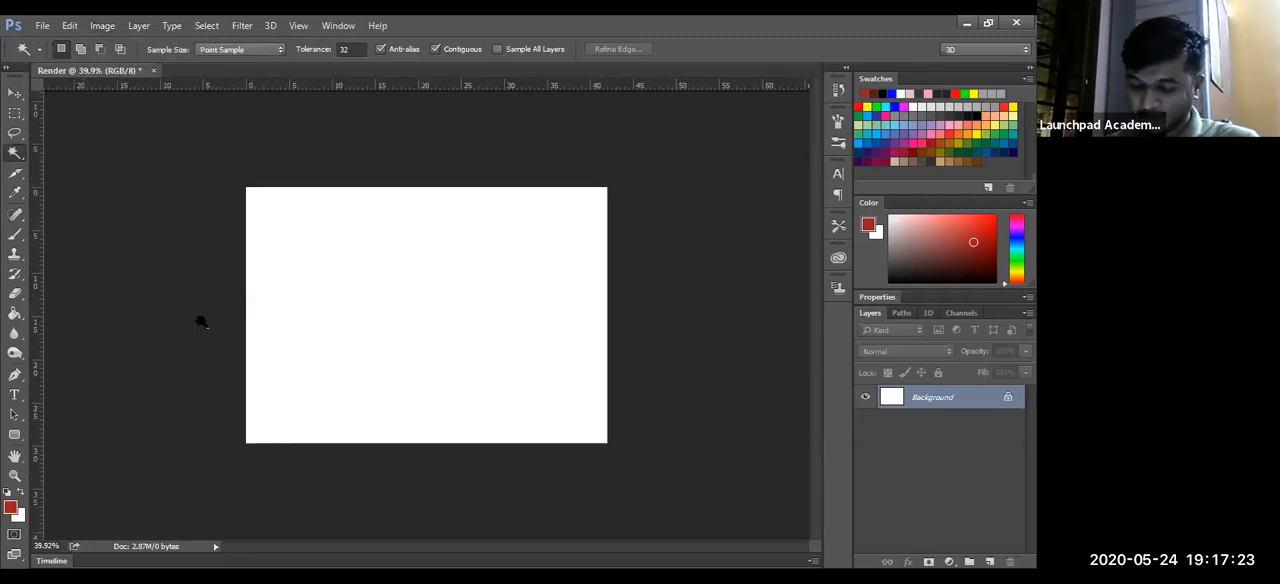
key("ctrl+space")
left_click_drag(600, 337, 621, 328)
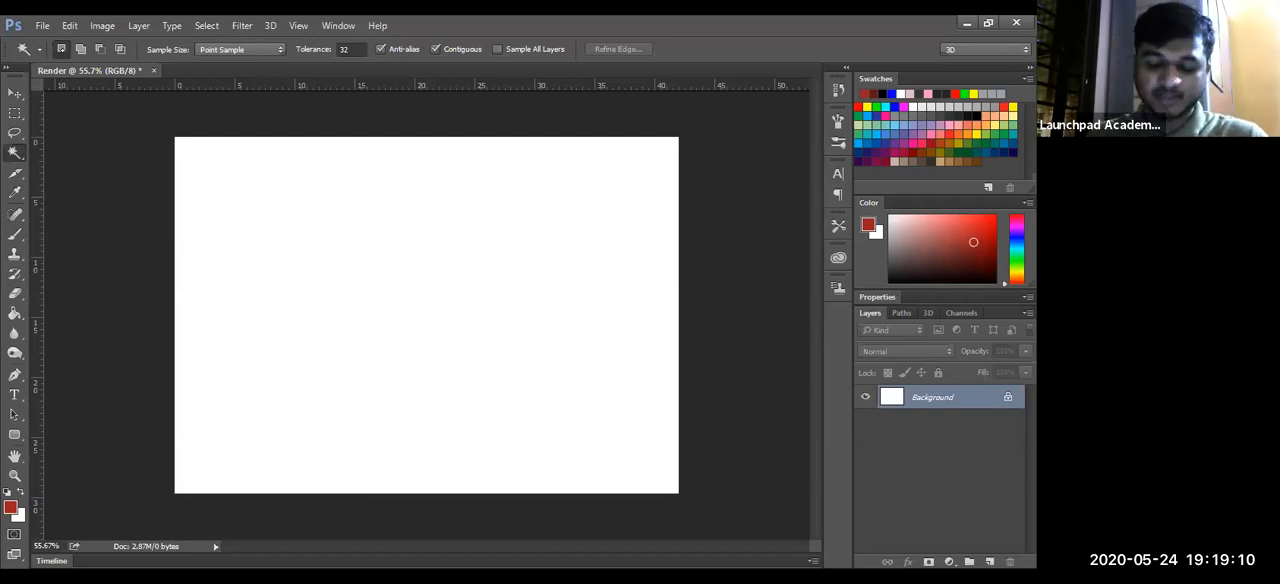
- Start another new document with the International Paper document type and A3 size
left_click(43, 26)
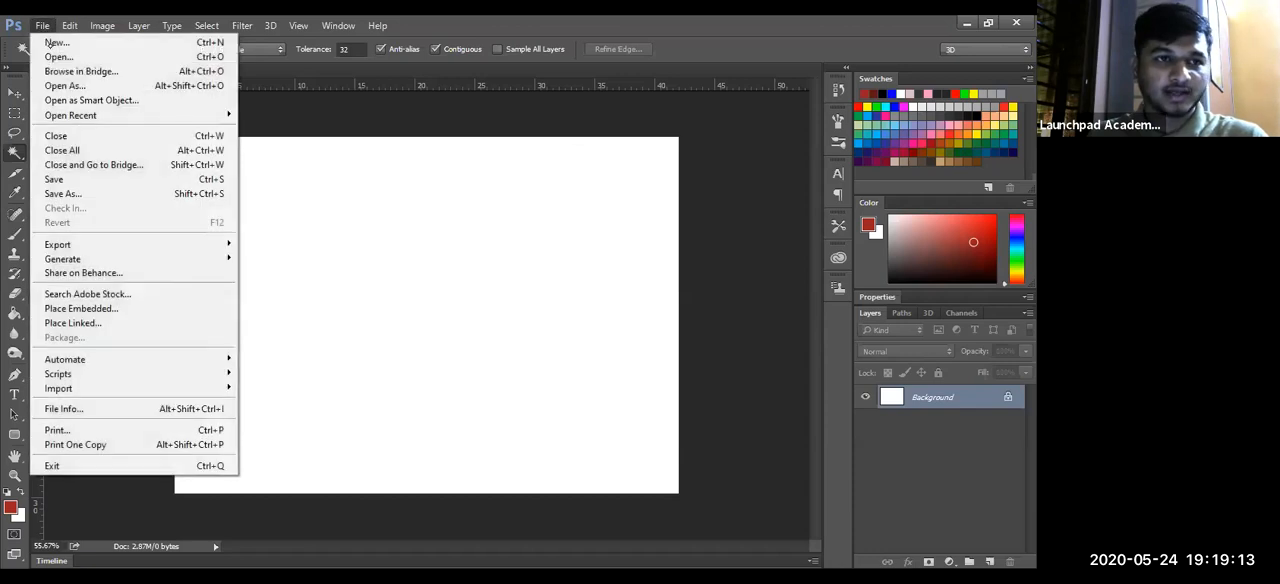
left_click(52, 43)
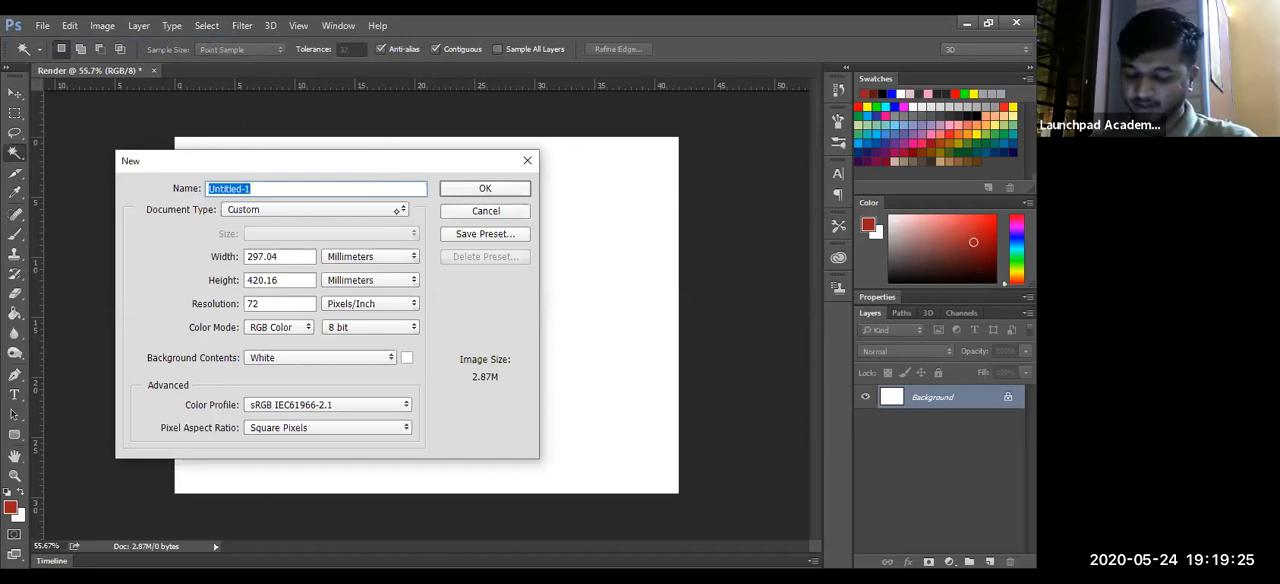
left_click(404, 210)
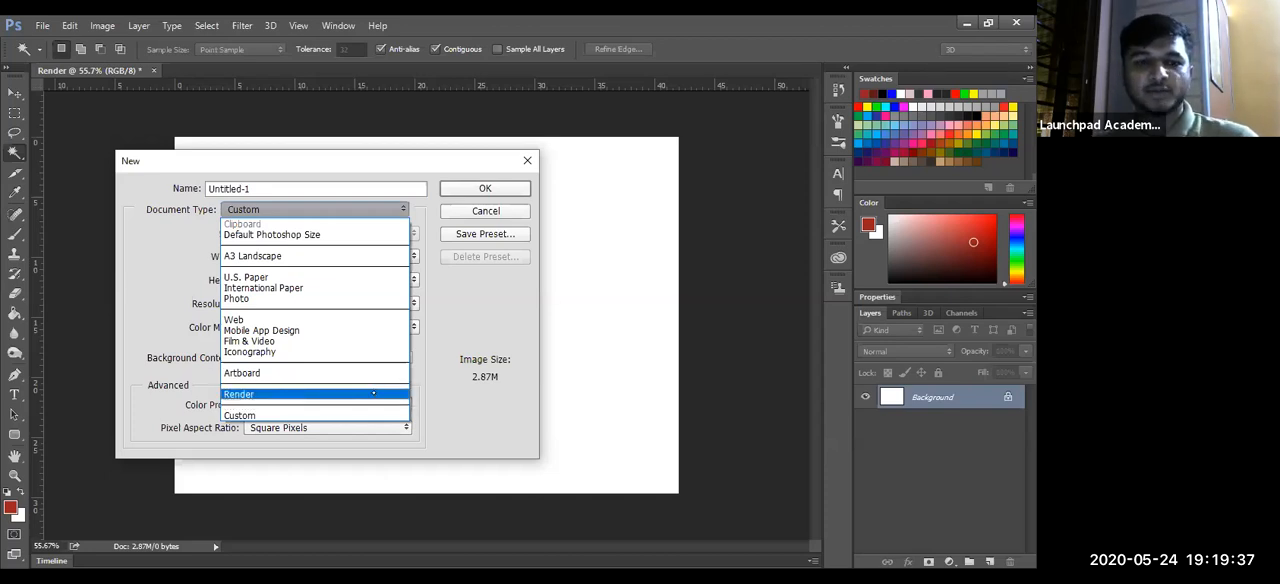
left_click(350, 286)
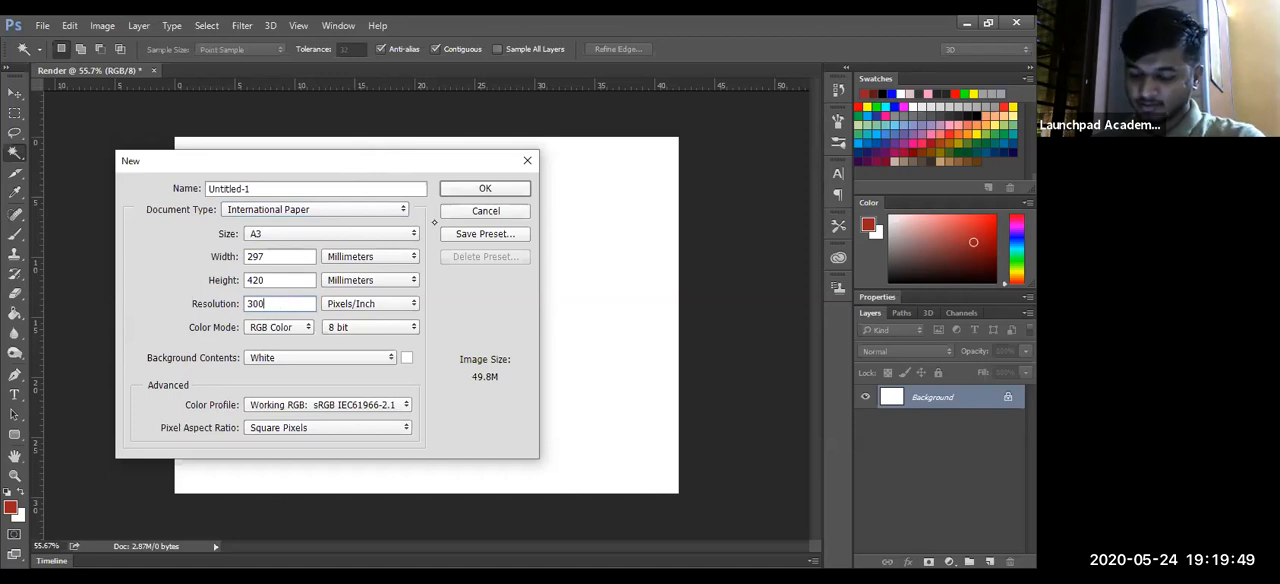
left_click(372, 236)
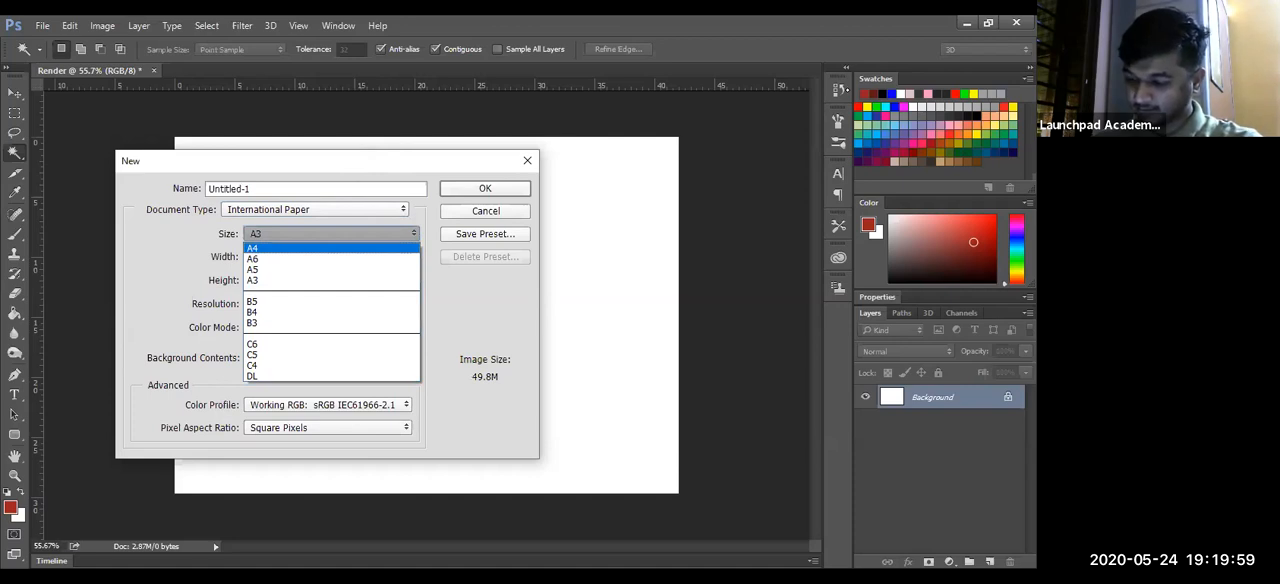
left_click(331, 234)
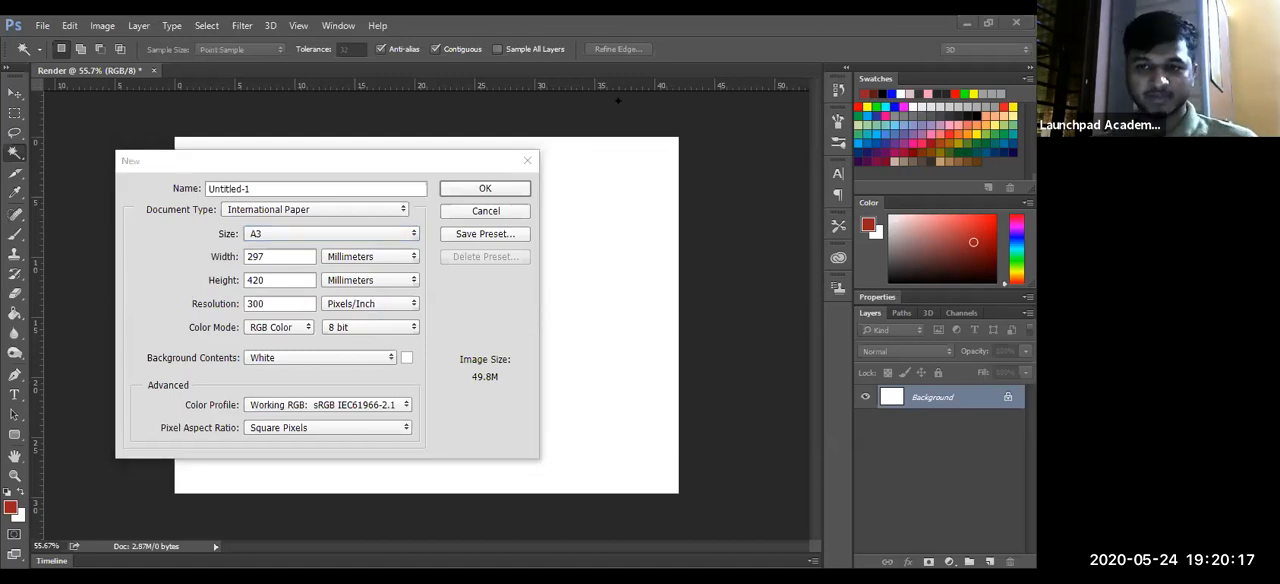
- Set the second document's resolution to 72 pixels/inch
left_click(290, 305)
key("BackSpace")
key("BackSpace")
key("BackSpace")
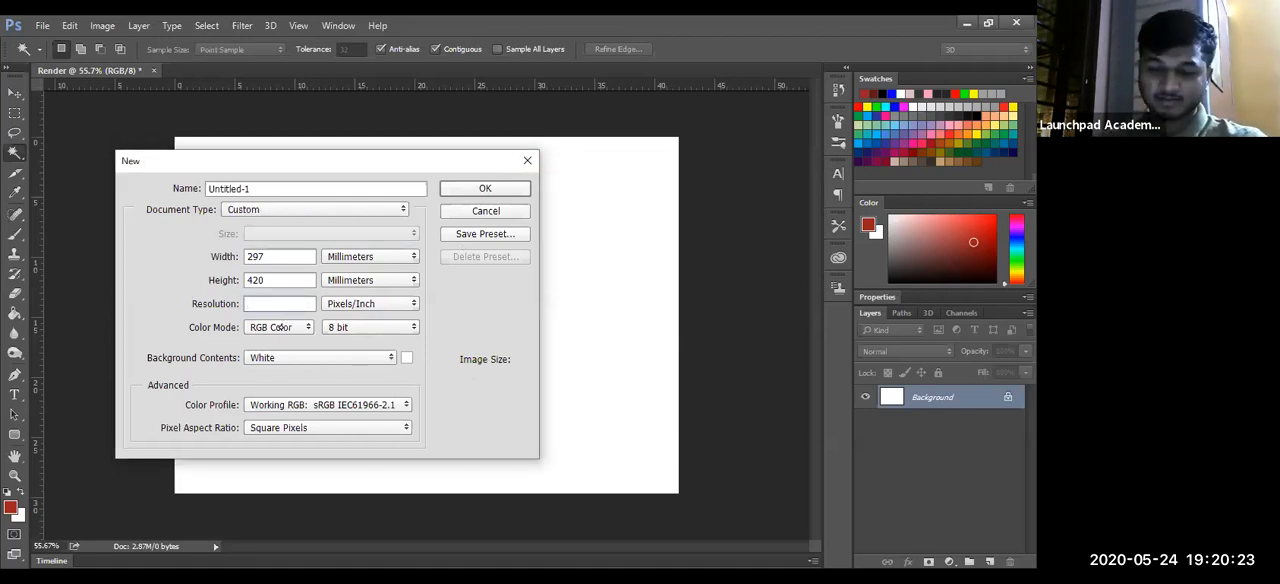
type("72")
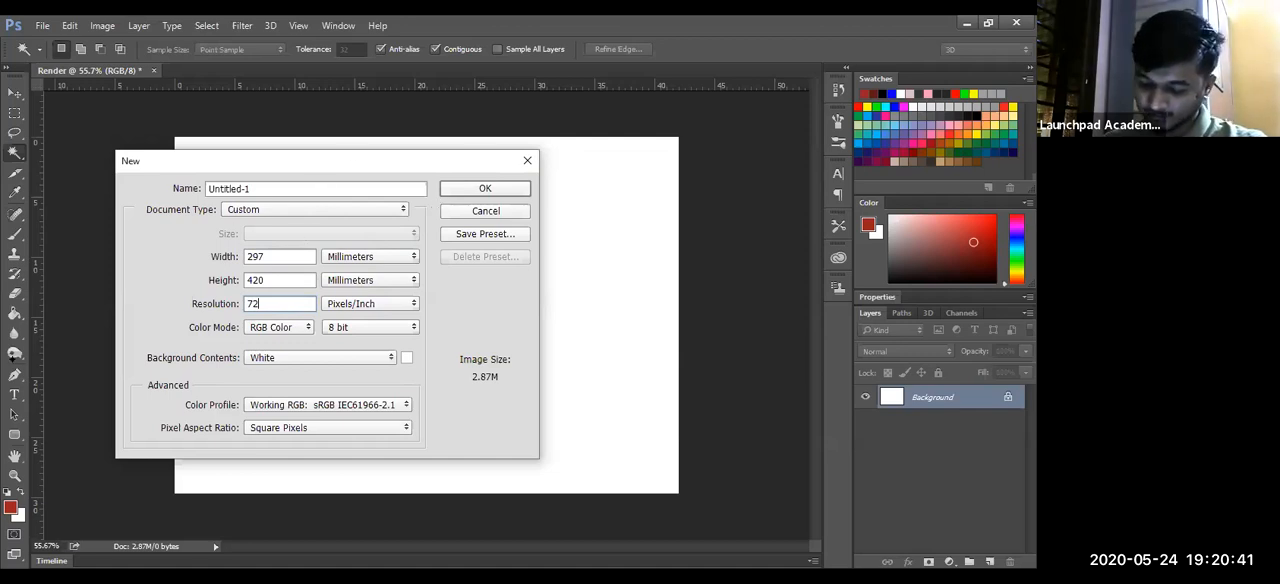
- Name the second document Reder-2 and create it
left_click(306, 189)
key("BackSpace")
key("BackSpace")
key("BackSpace")
key("BackSpace")
key("BackSpace")
key("BackSpace")
key("BackSpace")
key("BackSpace")
key("BackSpace")
key("BackSpace")
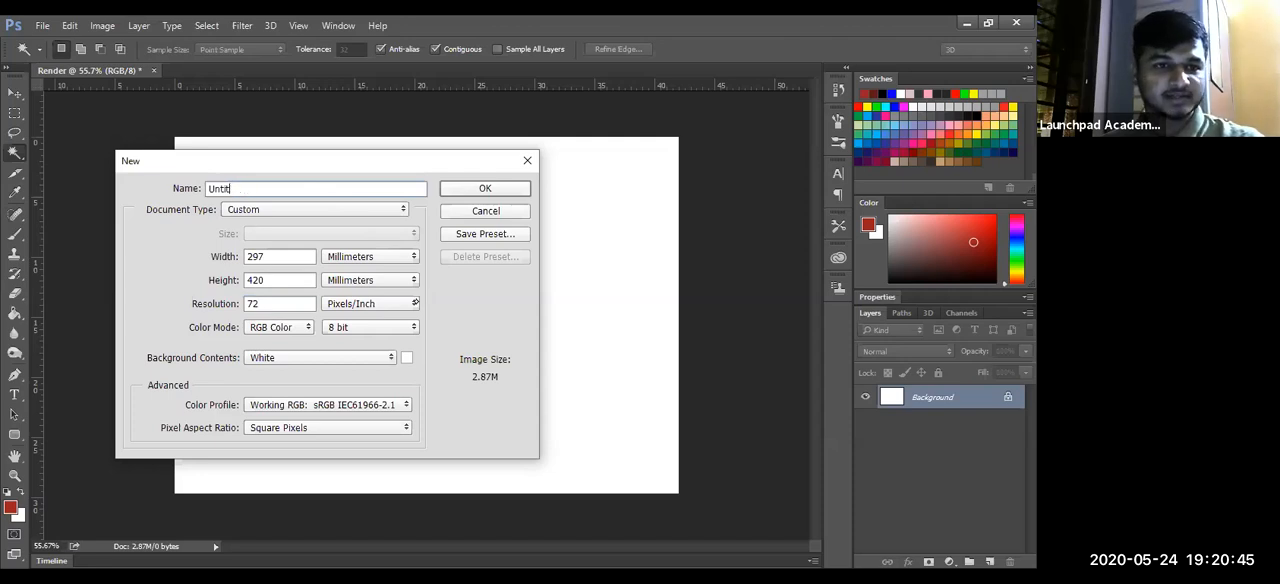
type("Re")
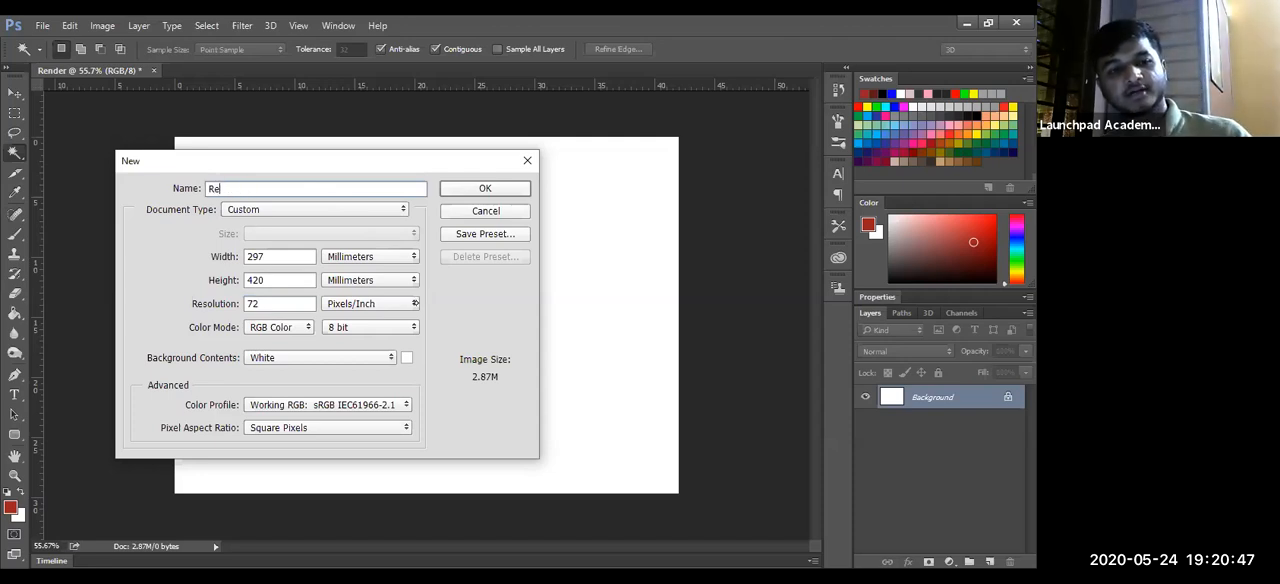
type("der")
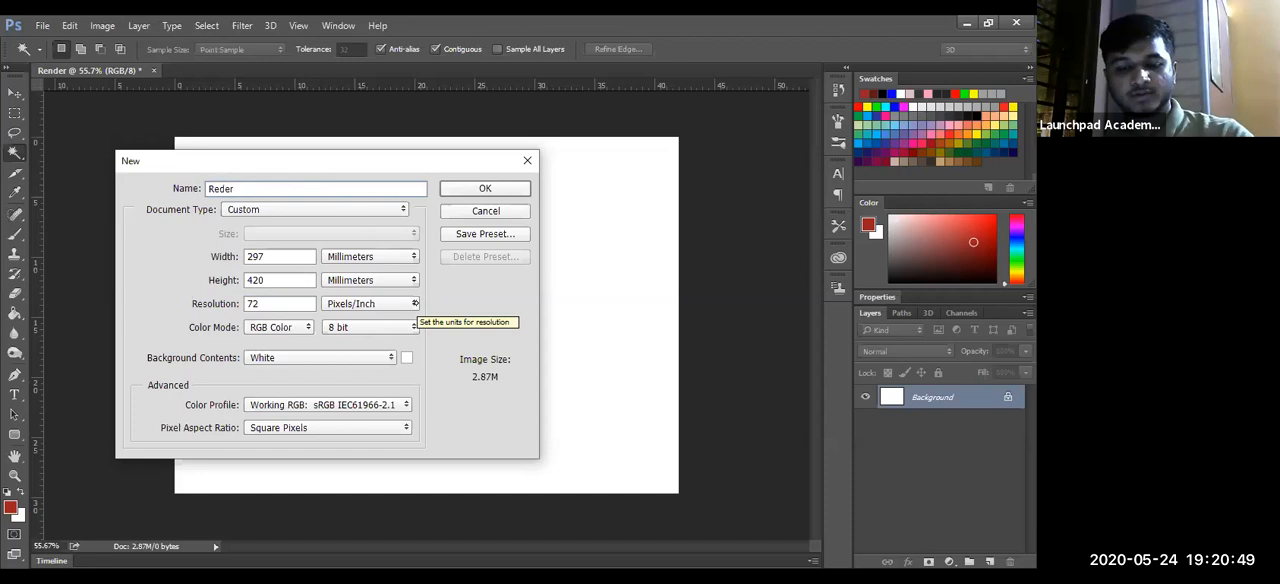
type("-")
type("2")
key("BackSpace")
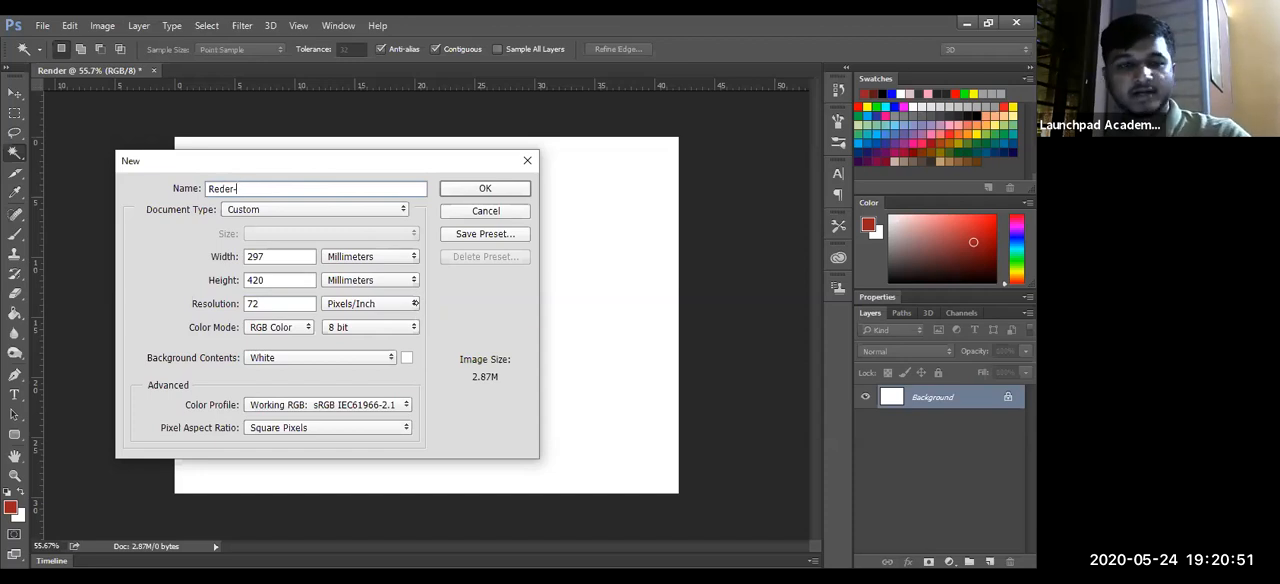
type("2")
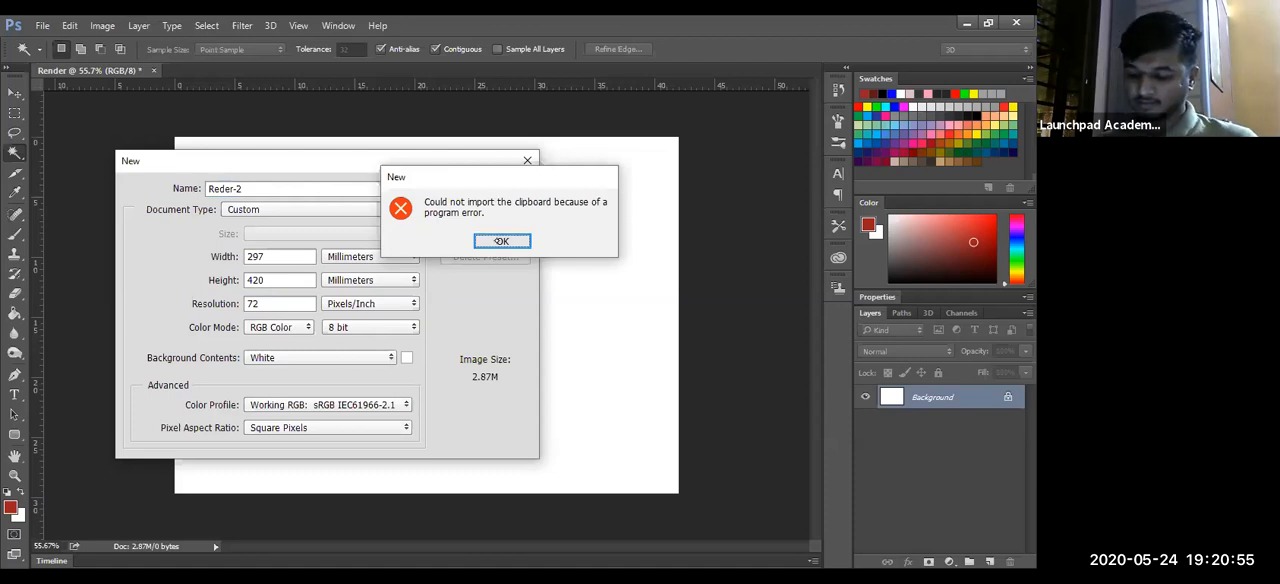
left_click(501, 241)
left_click(494, 189)
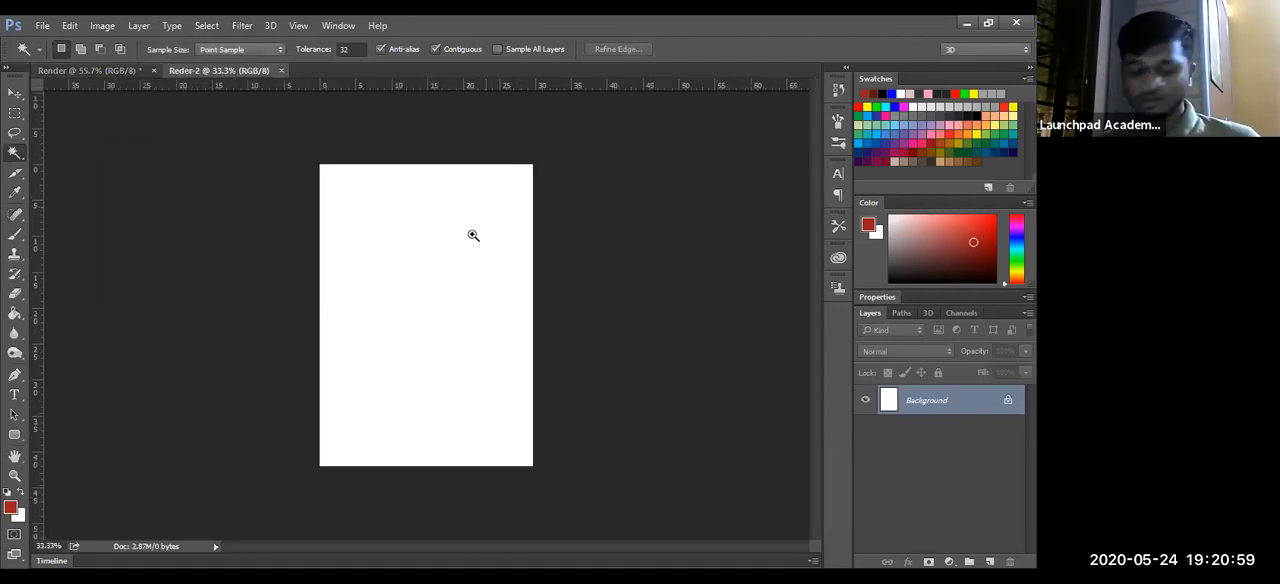
key("z")
scroll(494, 252, "up", 1)
left_click_drag(494, 252, 502, 249)
scroll(500, 251, "up", 1)
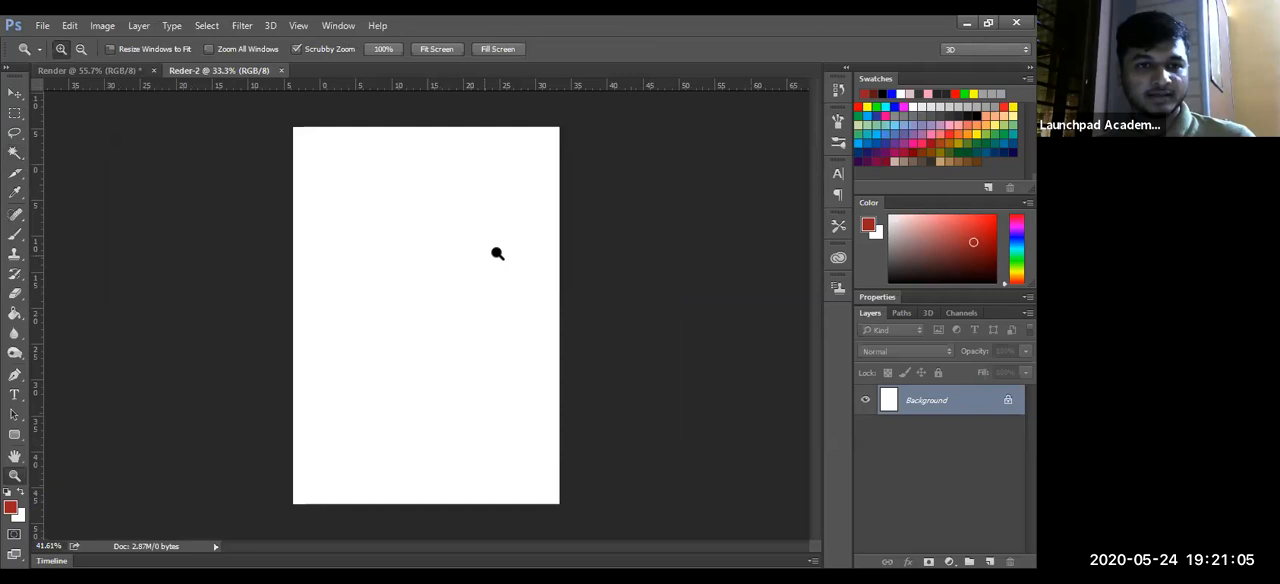
scroll(497, 253, "down", 1)
key("w")
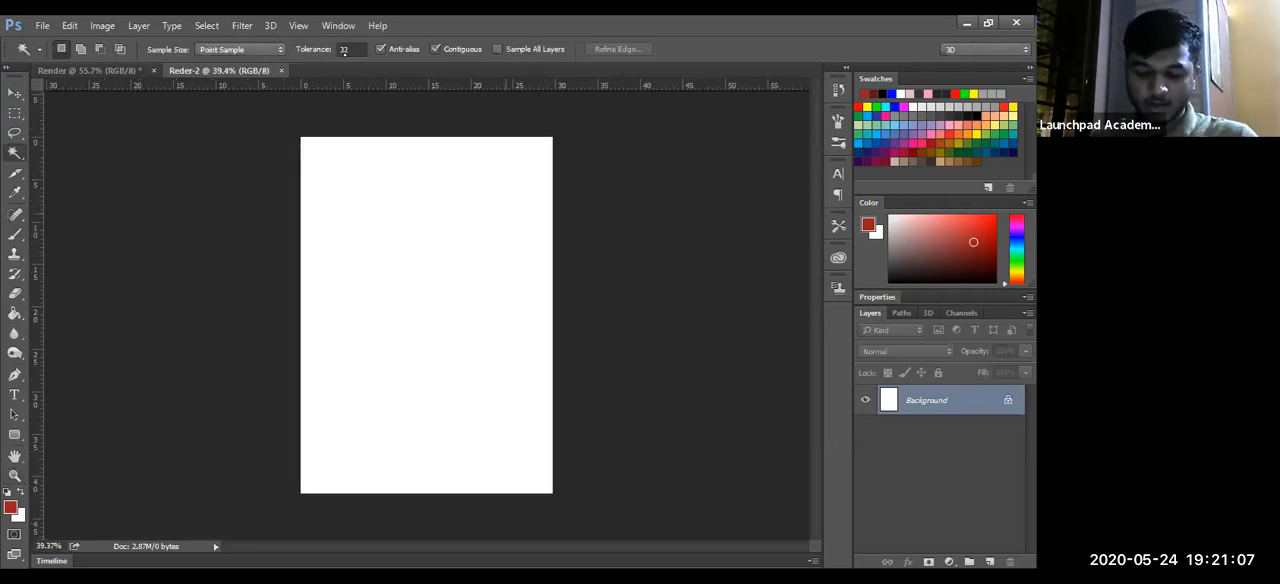
left_click(102, 25)
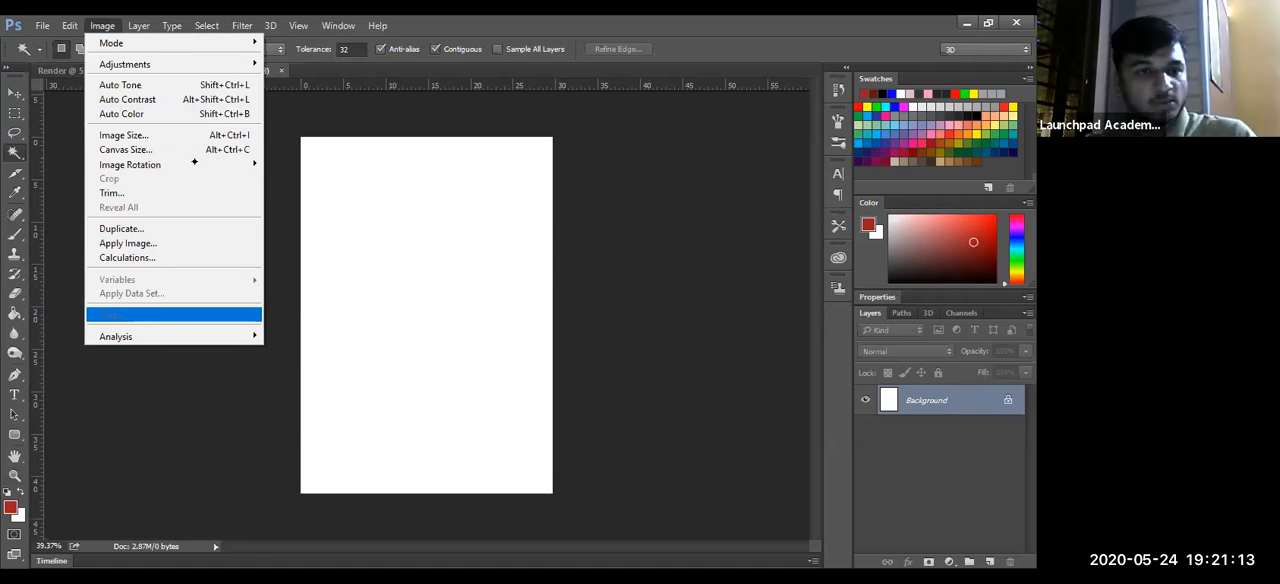
mouse_move(194, 163)
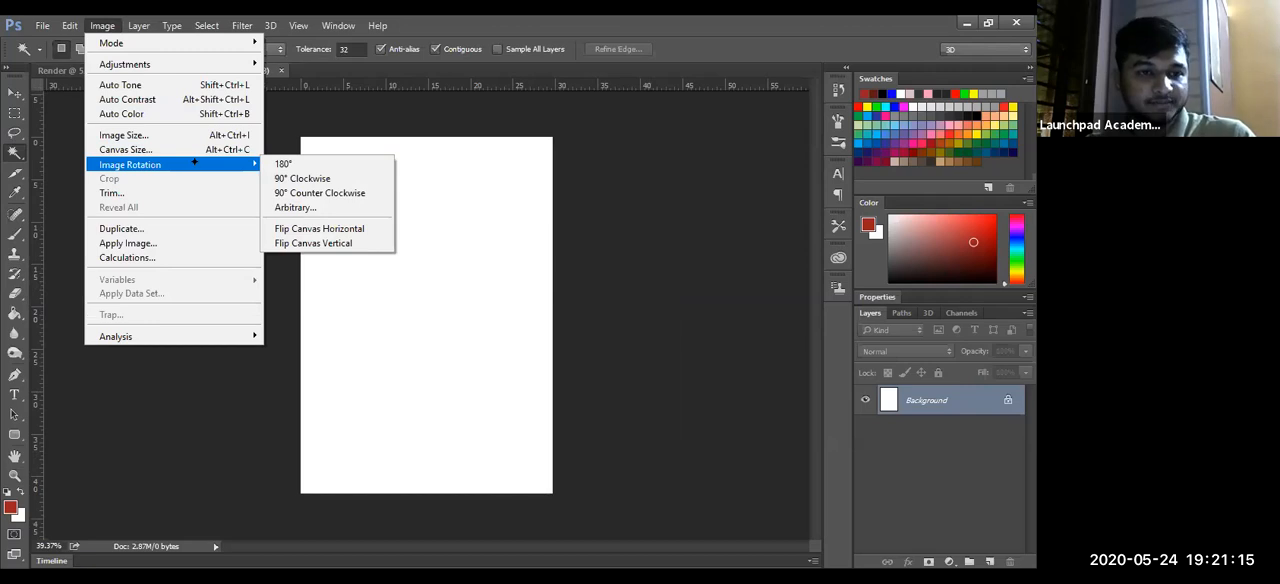
left_click(182, 141)
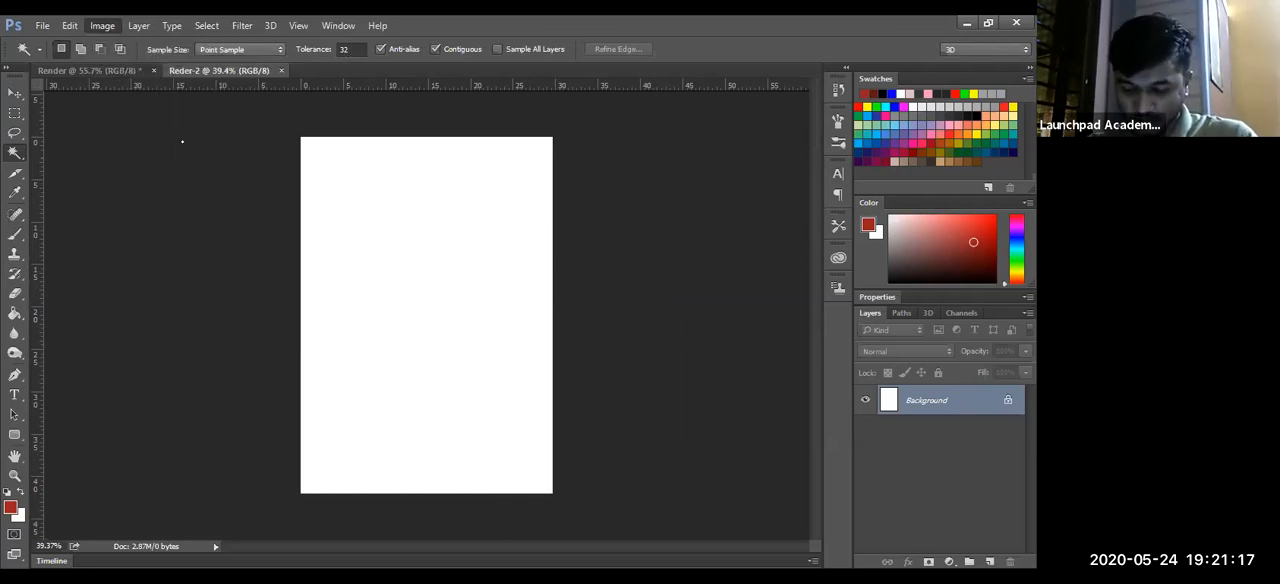
key("h")
- Rotate the Reder-2 document's canvas 90° clockwise to landscape orientation
left_click(102, 25)
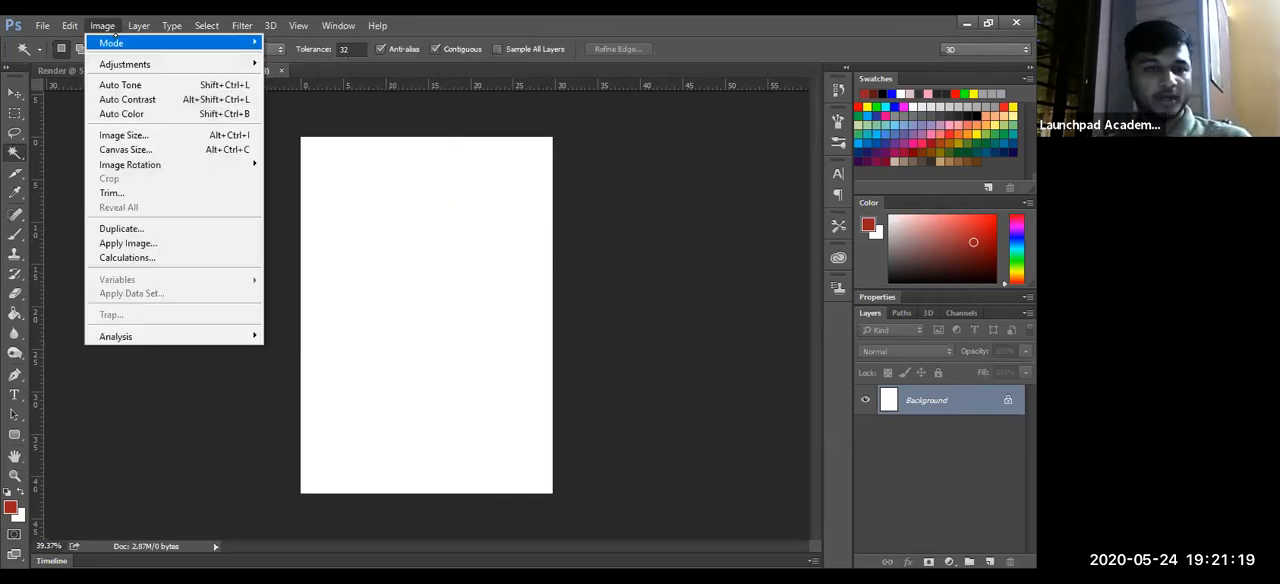
mouse_move(114, 38)
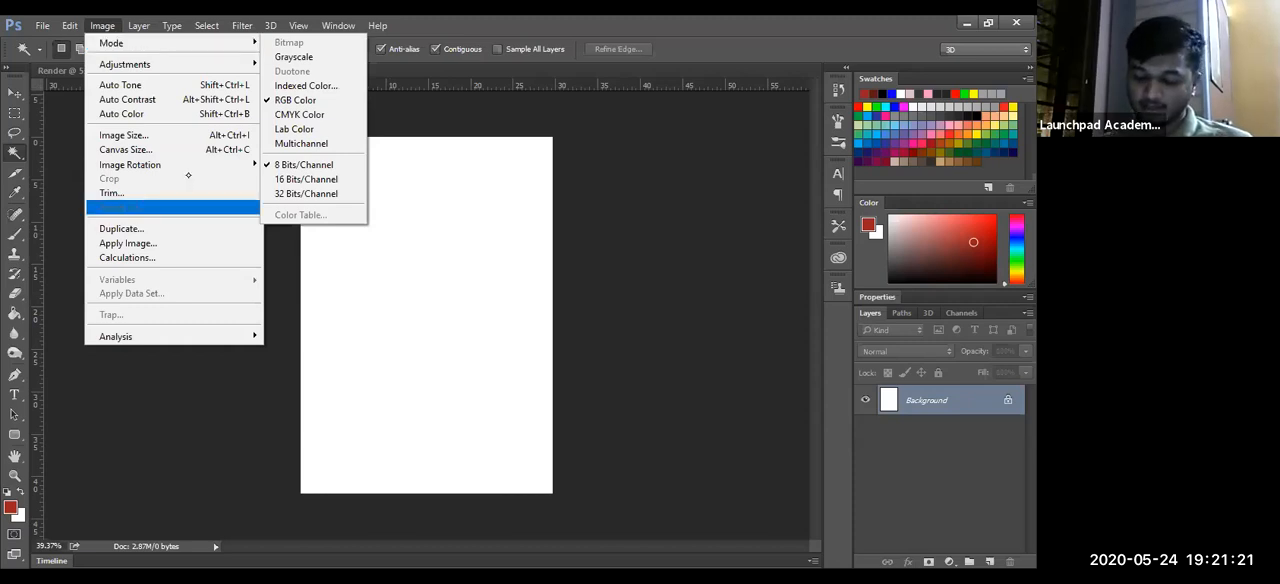
mouse_move(160, 164)
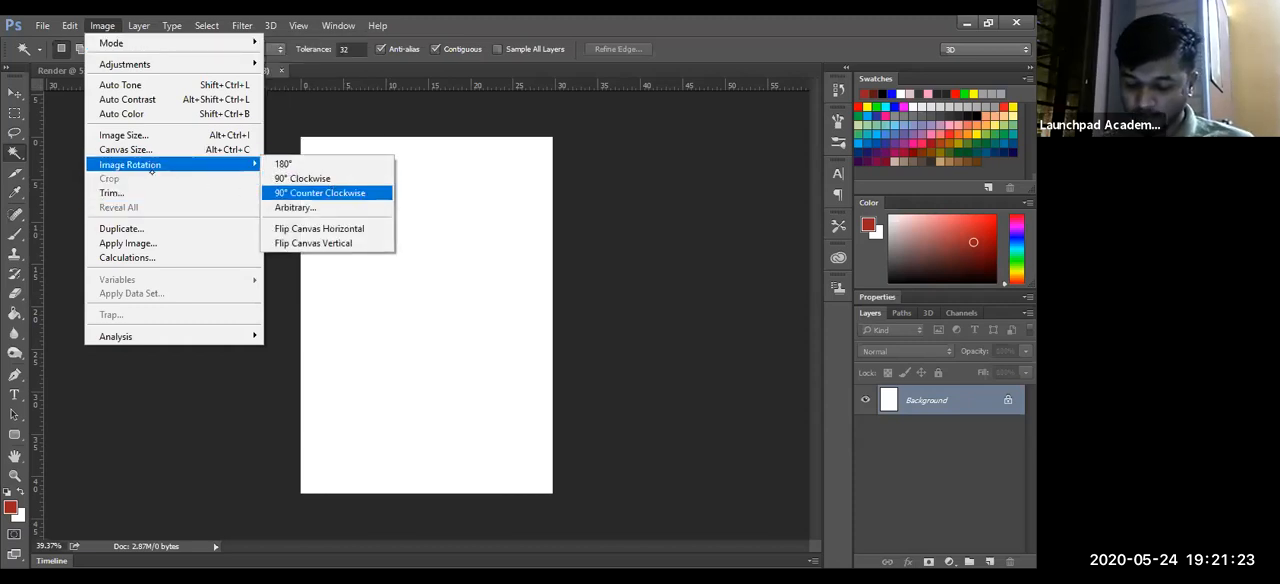
left_click(346, 180)
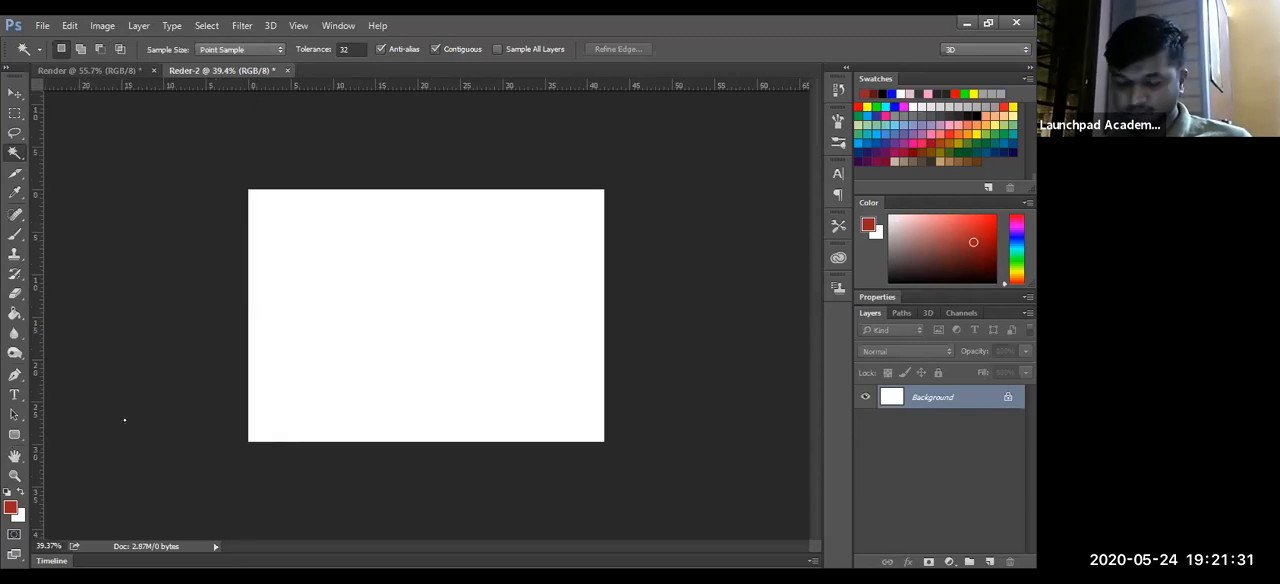
key("z")
left_click_drag(500, 354, 534, 329)
key("w")
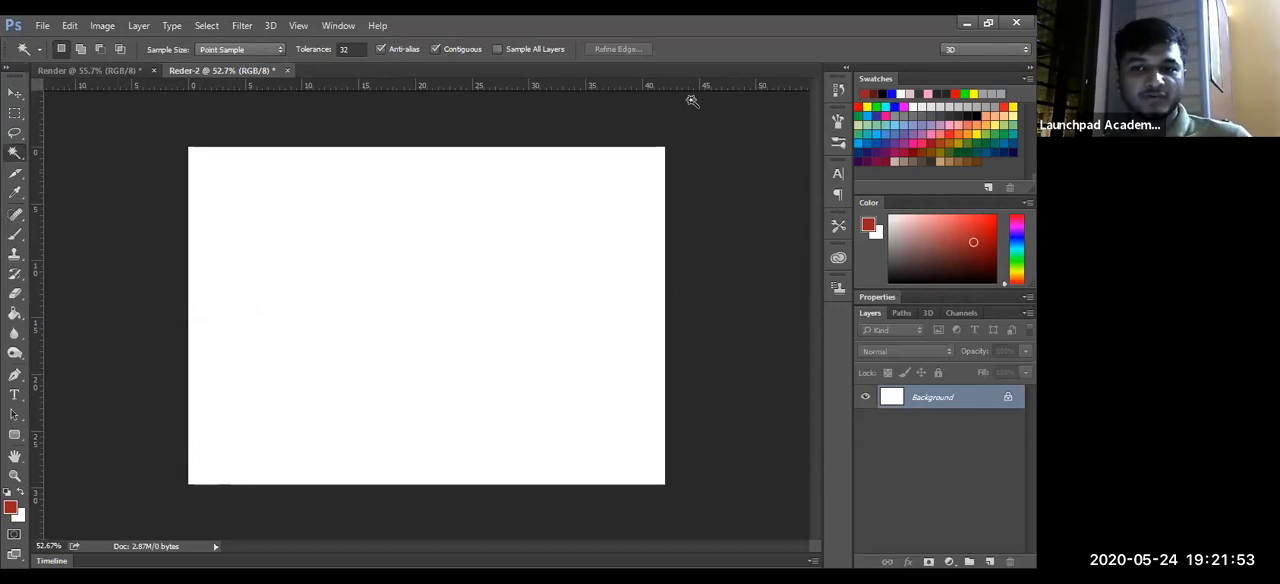
left_click(44, 26)
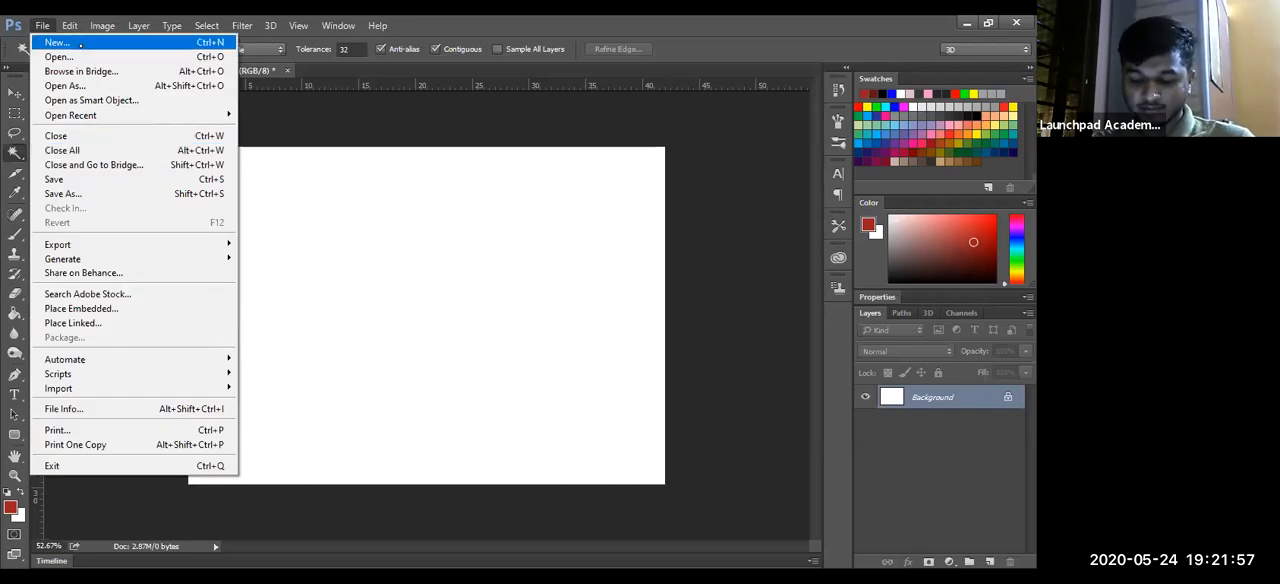
left_click(80, 44)
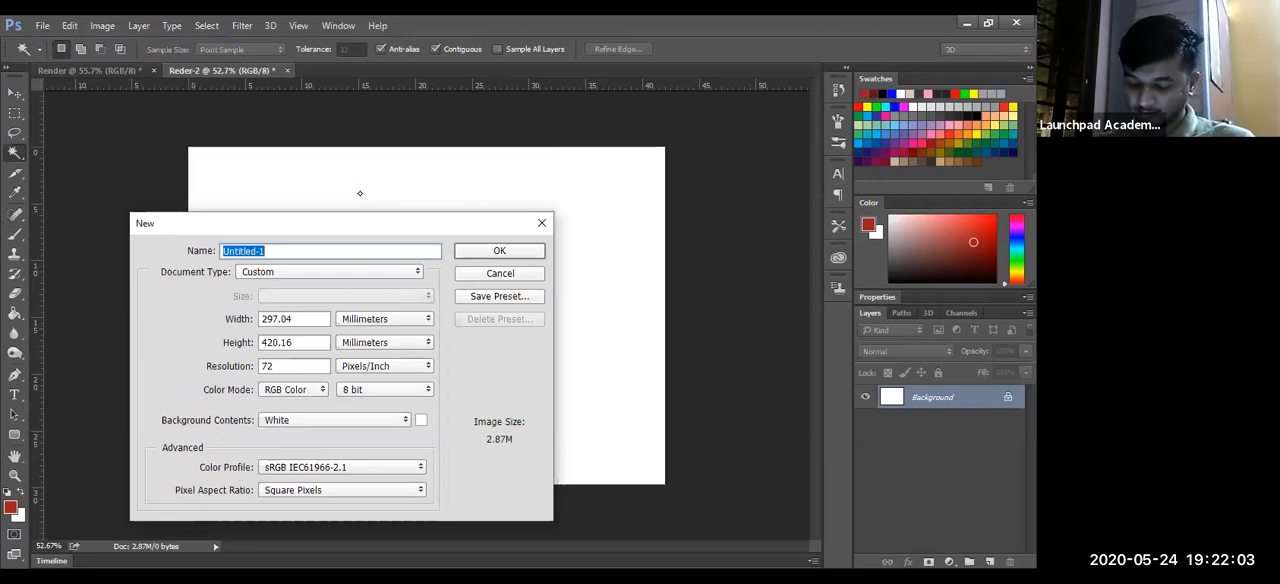
key("alt+Tab")
left_click(307, 320)
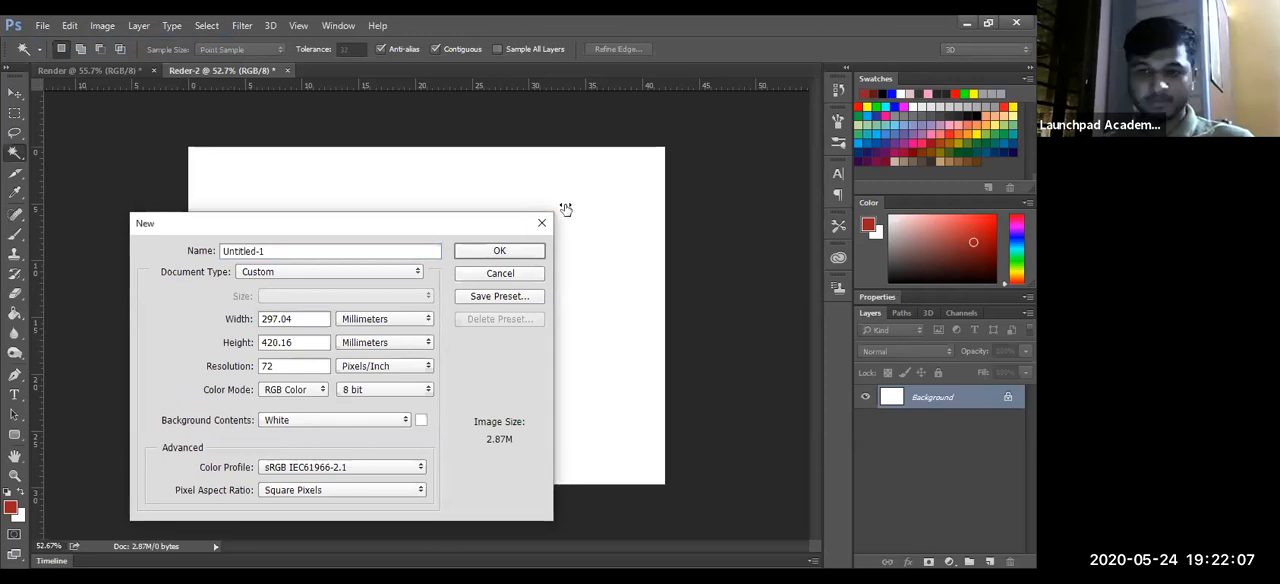
left_click(517, 277)
- Close the Reder-2 document without saving its changes
key("ctrl+n")
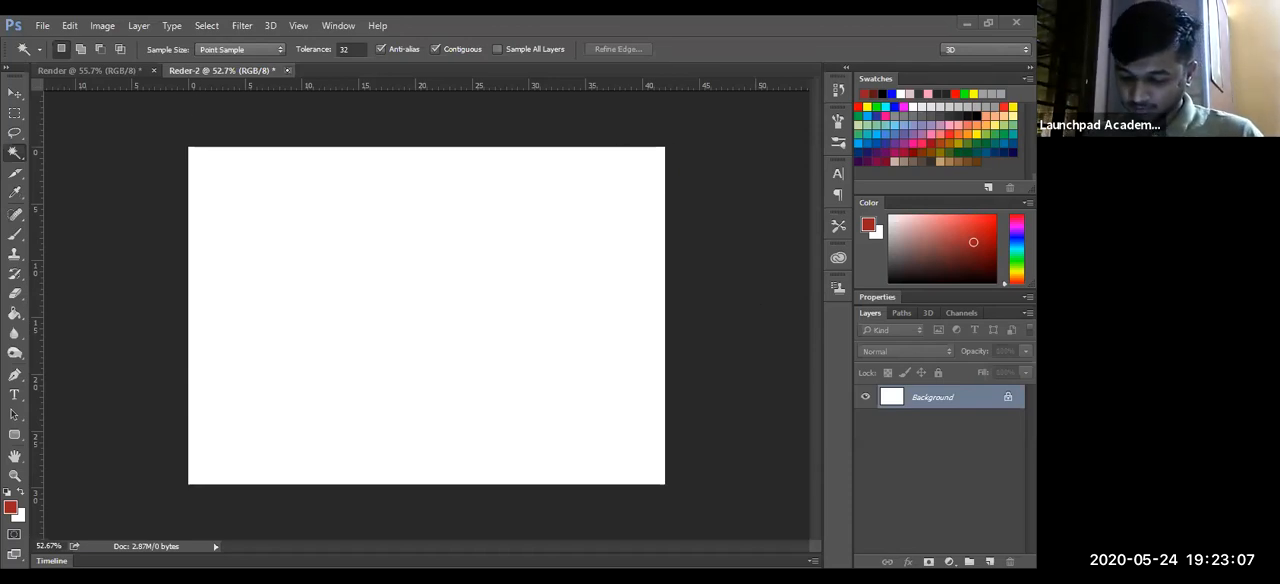
left_click(538, 240)
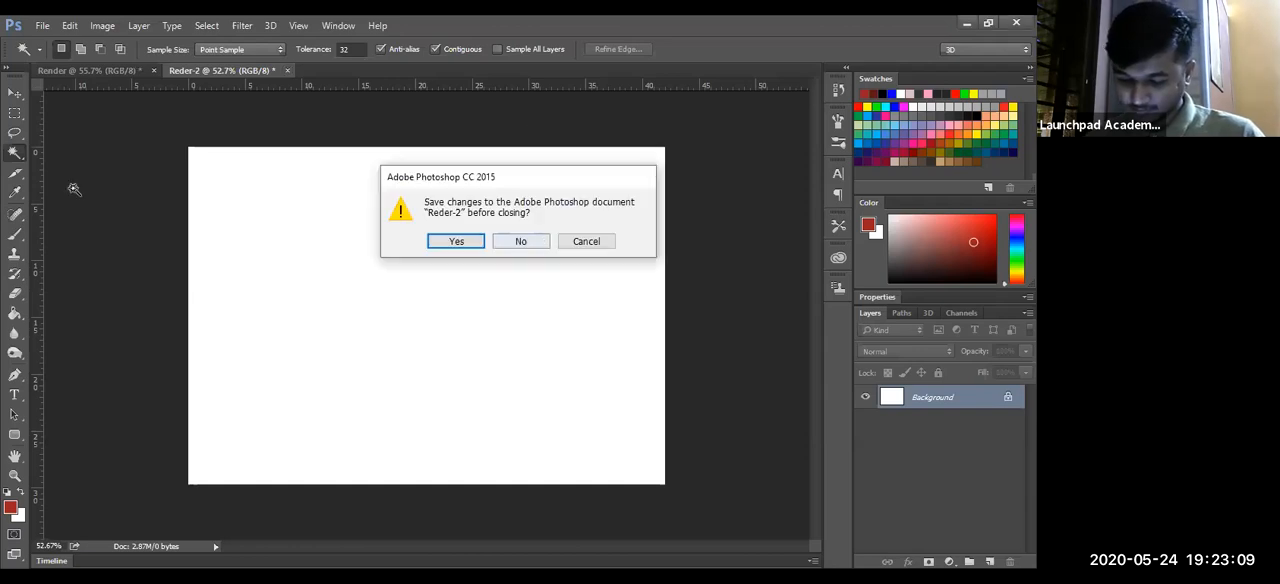
- Add a new layer to the Render document and name it Sketch
key("z")
left_click_drag(507, 411, 511, 411)
key("w")
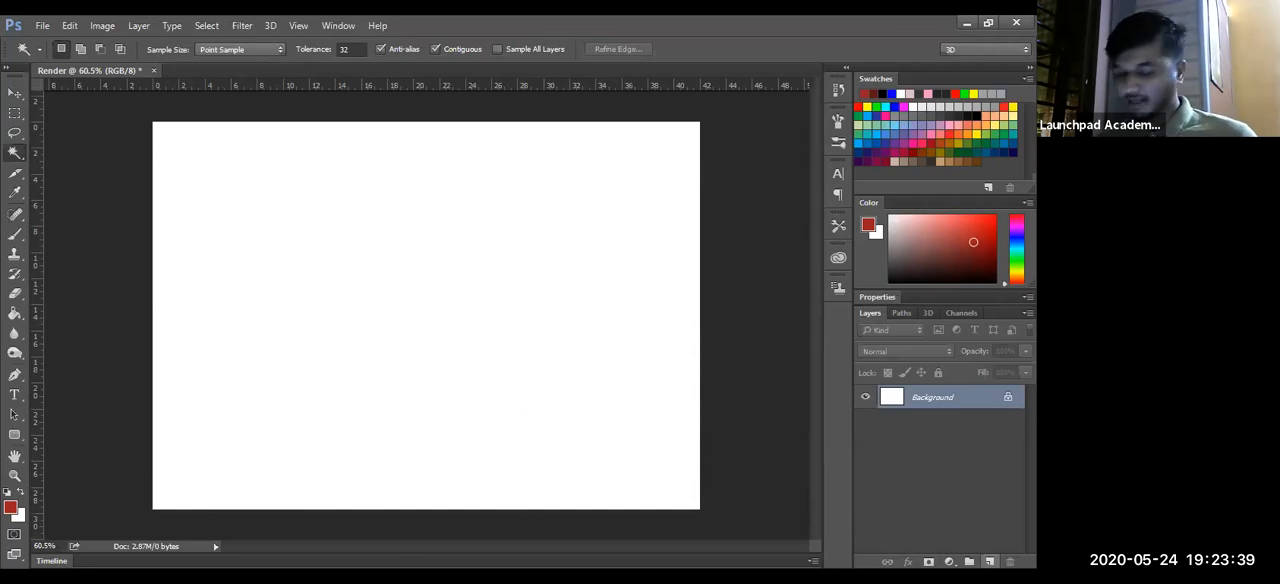
left_click(990, 562)
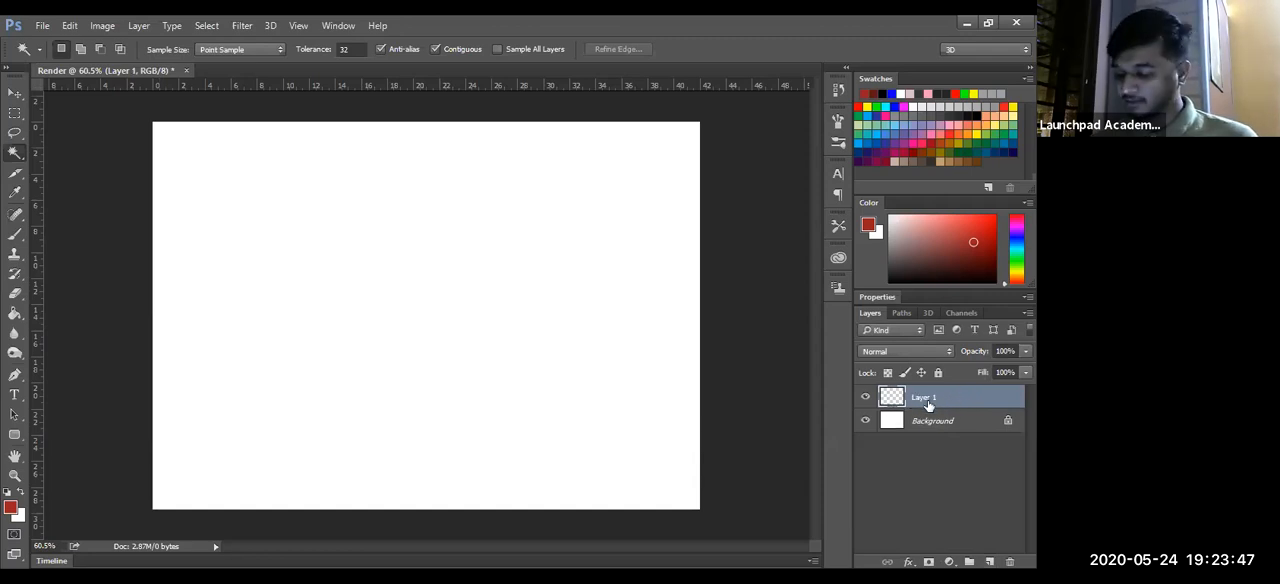
double_click(926, 398)
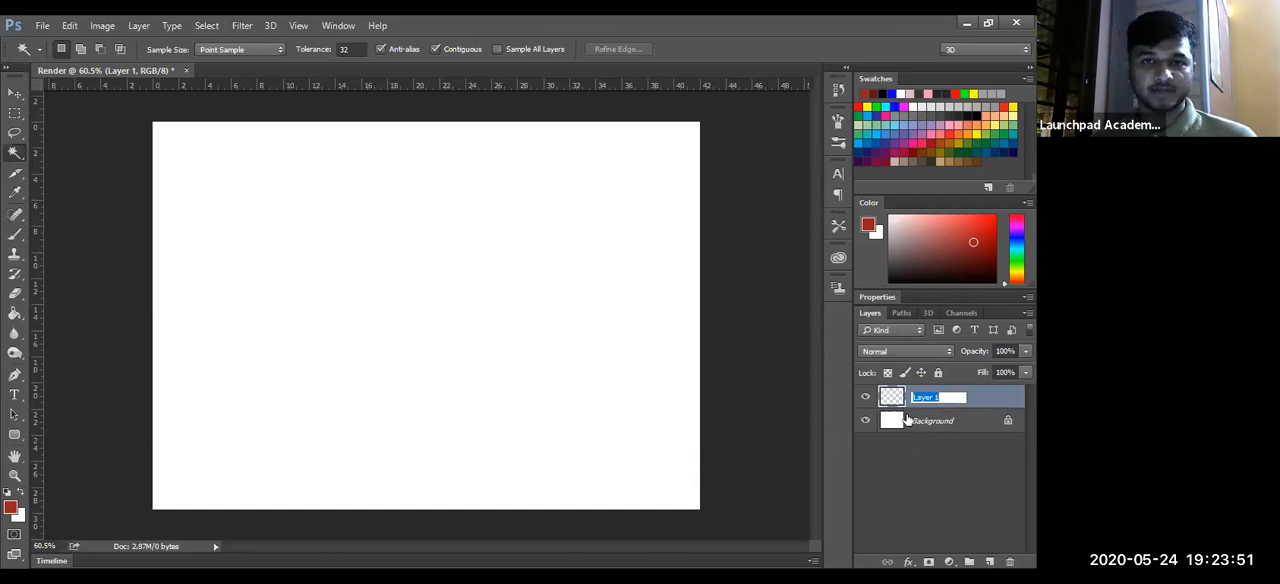
key("BackSpace")
type("Ske")
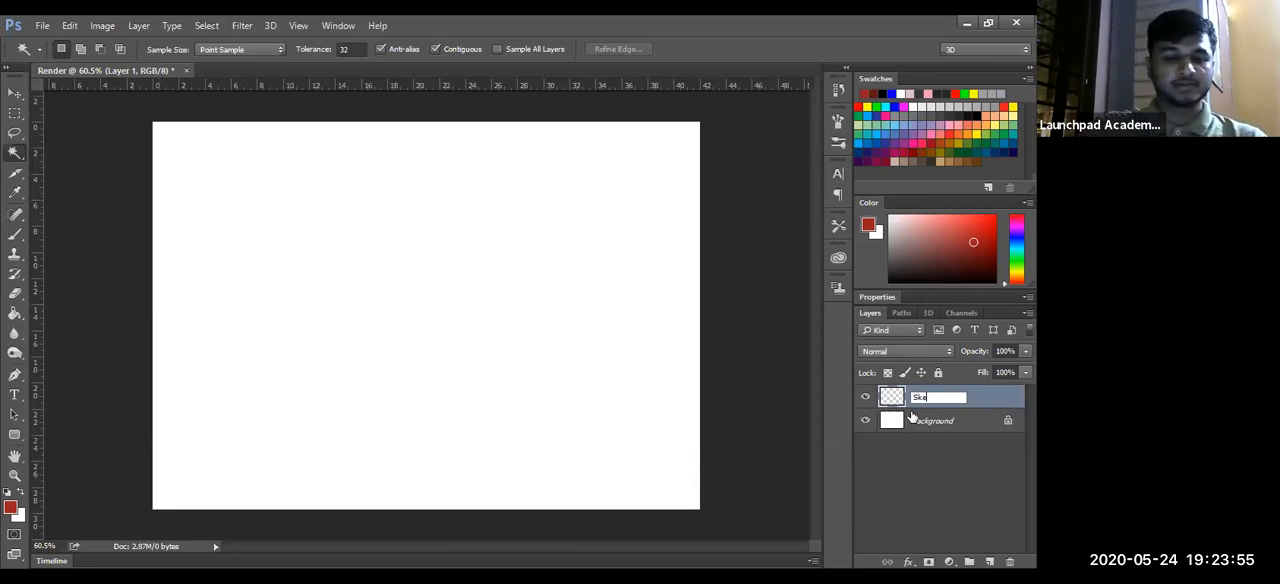
type("tch")
key("Return")
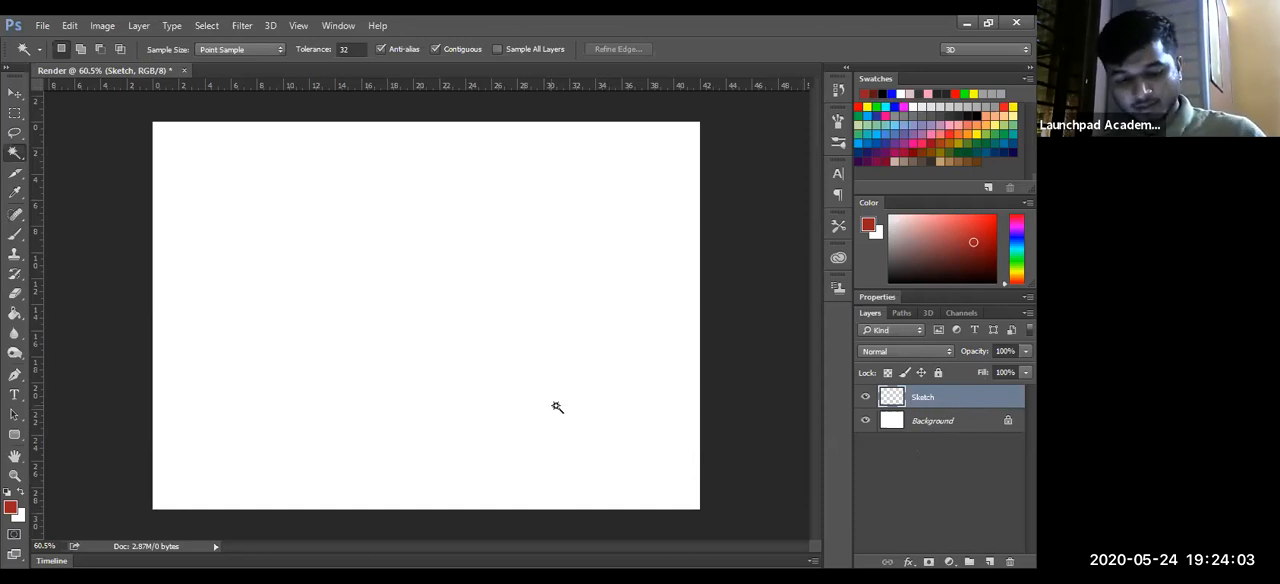
key("b")
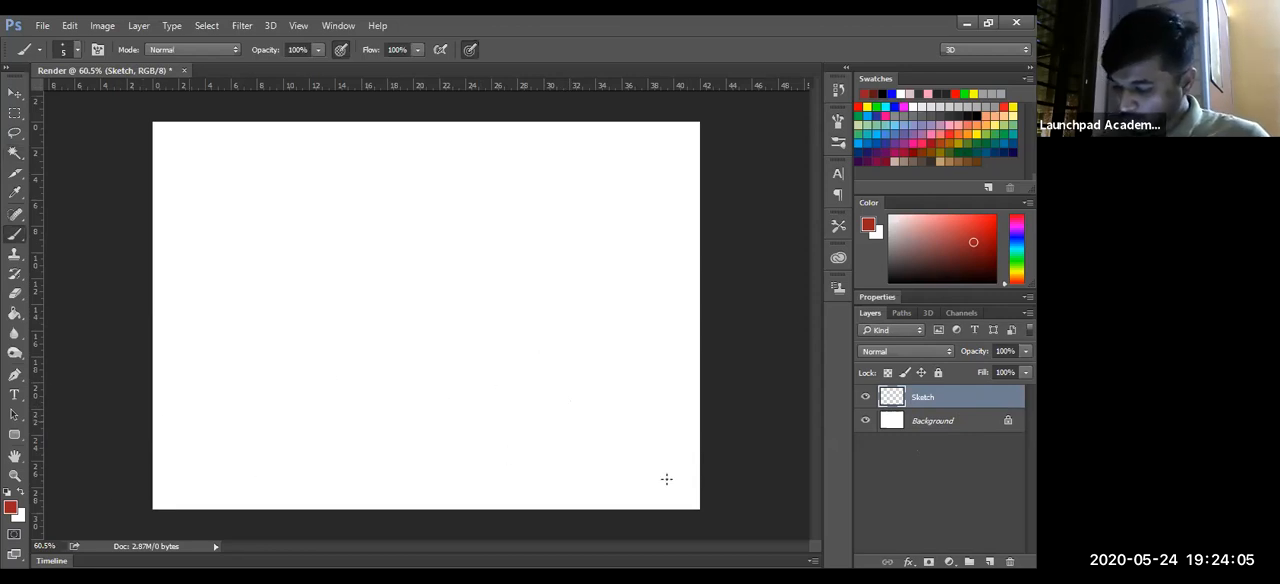
mouse_move(250, 258)
left_mouse_down()
mouse_move(234, 429)
mouse_move(529, 380)
mouse_move(524, 249)
mouse_move(340, 406)
mouse_move(238, 380)
left_mouse_up()
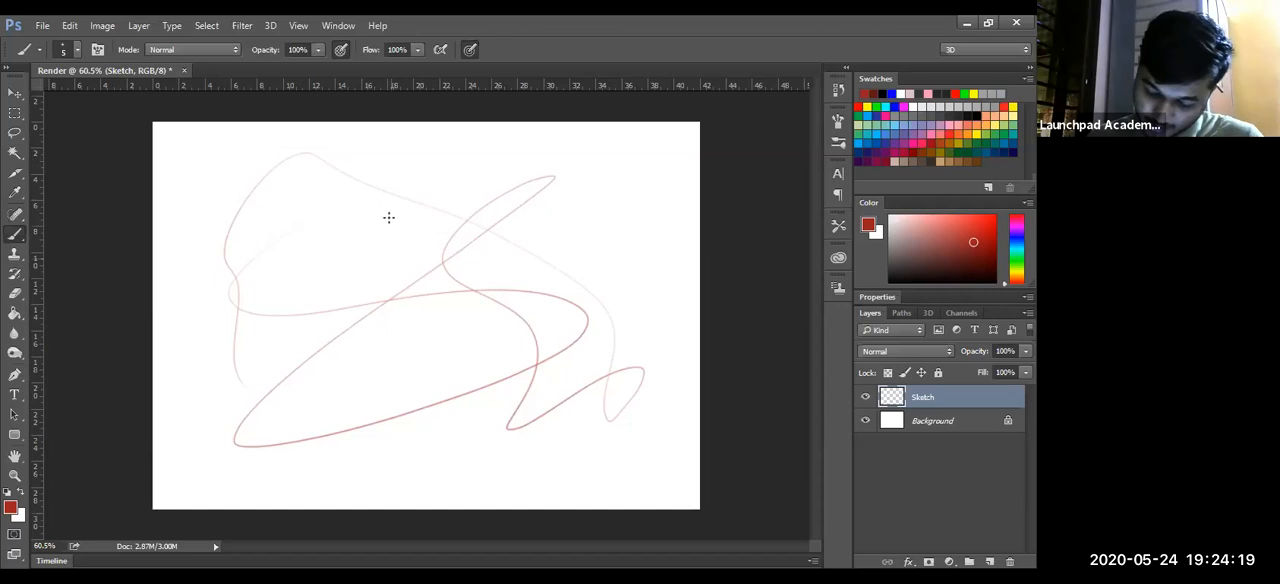
key("ctrl+z")
- Brush two crossing ribbon shapes in dark red on the Sketch layer, each from two flowing curves joined at the ends
mouse_move(240, 208)
left_mouse_down()
mouse_move(371, 362)
mouse_move(211, 402)
mouse_move(235, 484)
left_mouse_up()
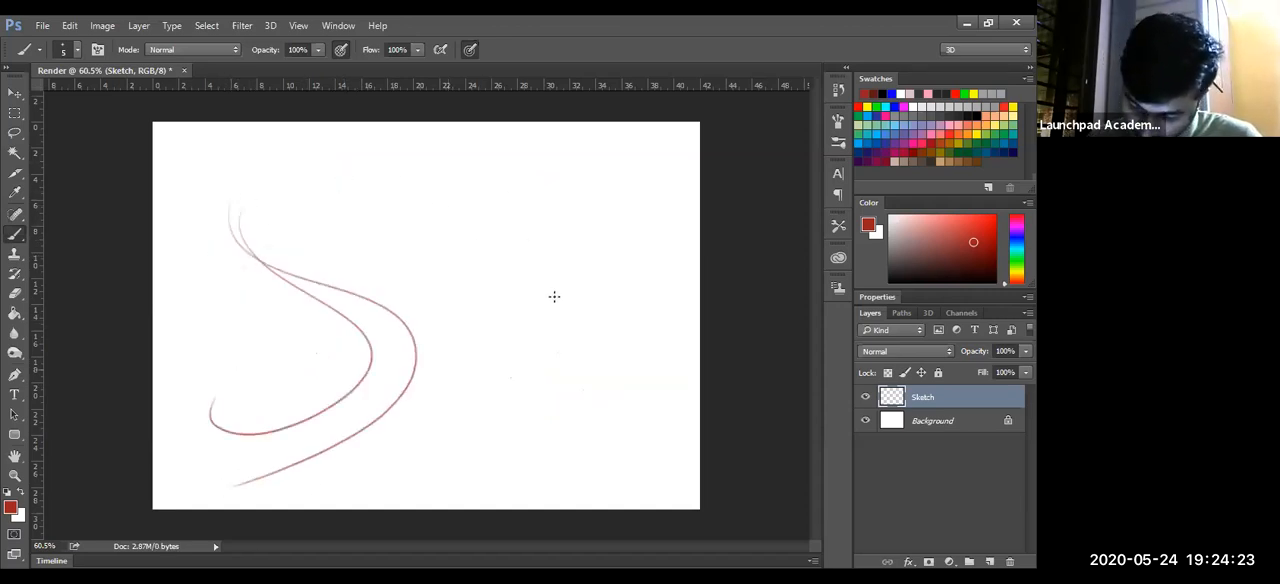
mouse_move(198, 305)
left_mouse_down()
mouse_move(196, 275)
mouse_move(688, 242)
left_mouse_up()
mouse_move(244, 310)
left_mouse_down()
mouse_move(430, 280)
mouse_move(643, 372)
left_mouse_up()
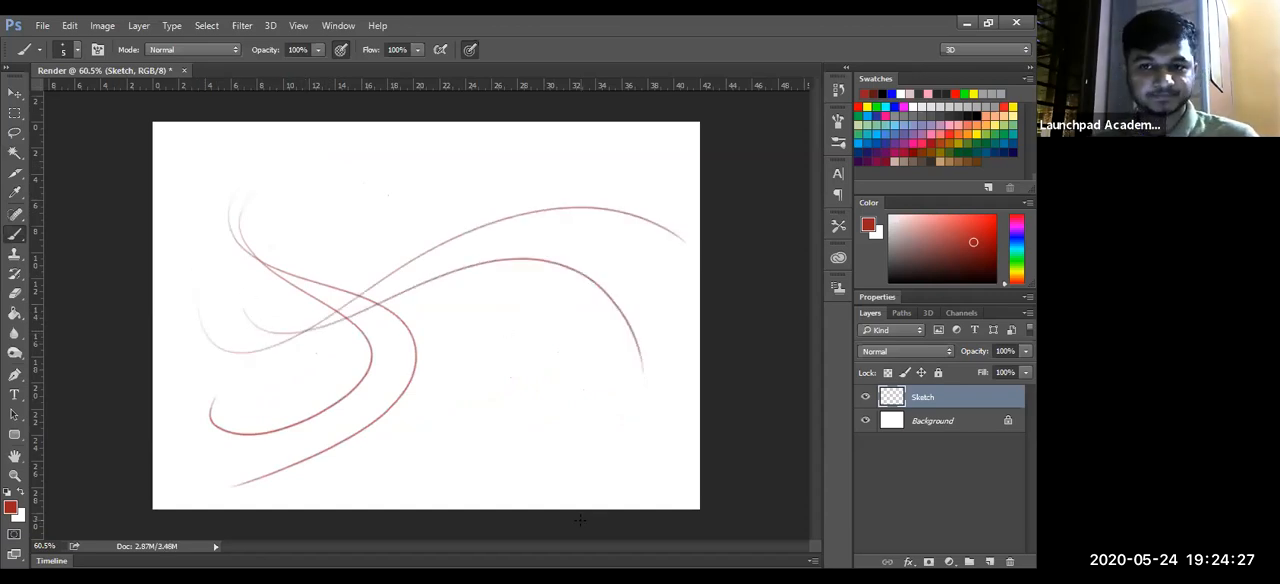
left_click_drag(678, 240, 638, 373)
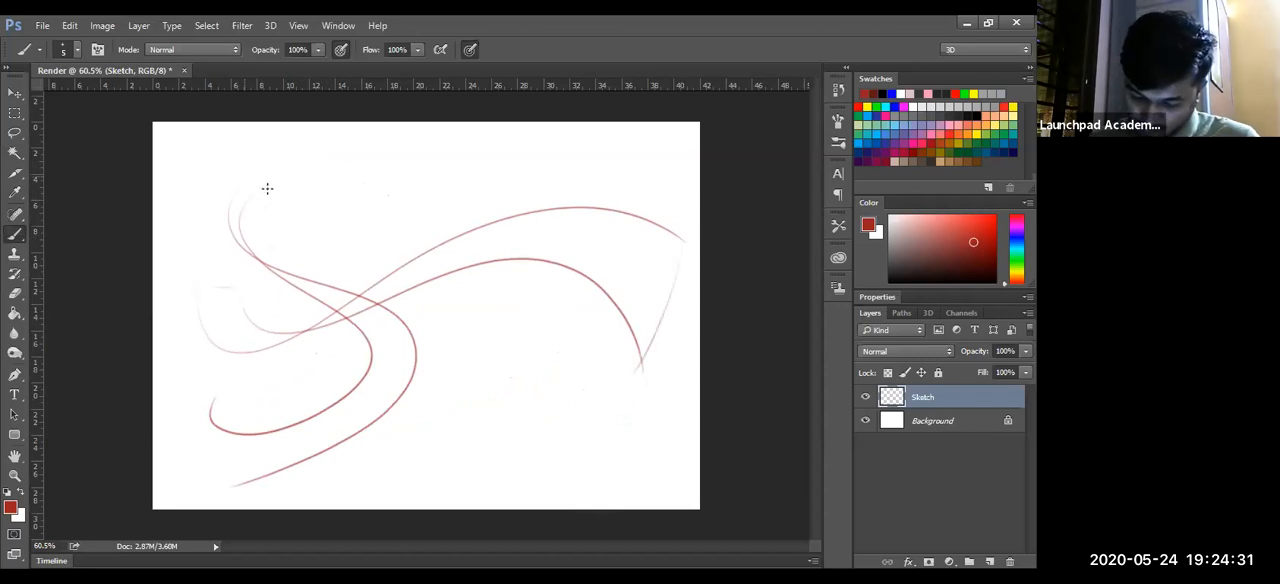
left_click_drag(213, 436, 238, 492)
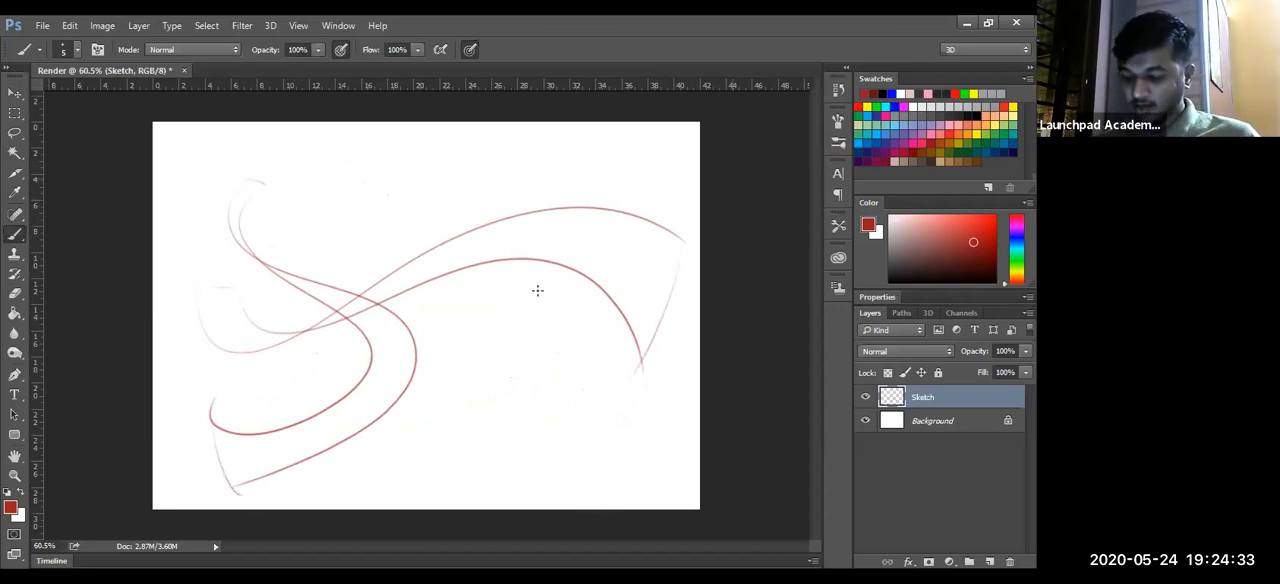
- Brush a loose dark red outline around the horizontal ribbon and a blue one around the S-shaped ribbon
mouse_move(215, 257)
left_mouse_down()
mouse_move(180, 289)
mouse_move(220, 380)
mouse_move(264, 384)
left_mouse_up()
mouse_move(461, 335)
left_mouse_down()
mouse_move(600, 394)
mouse_move(714, 290)
mouse_move(581, 174)
mouse_move(334, 246)
mouse_move(206, 258)
left_mouse_up()
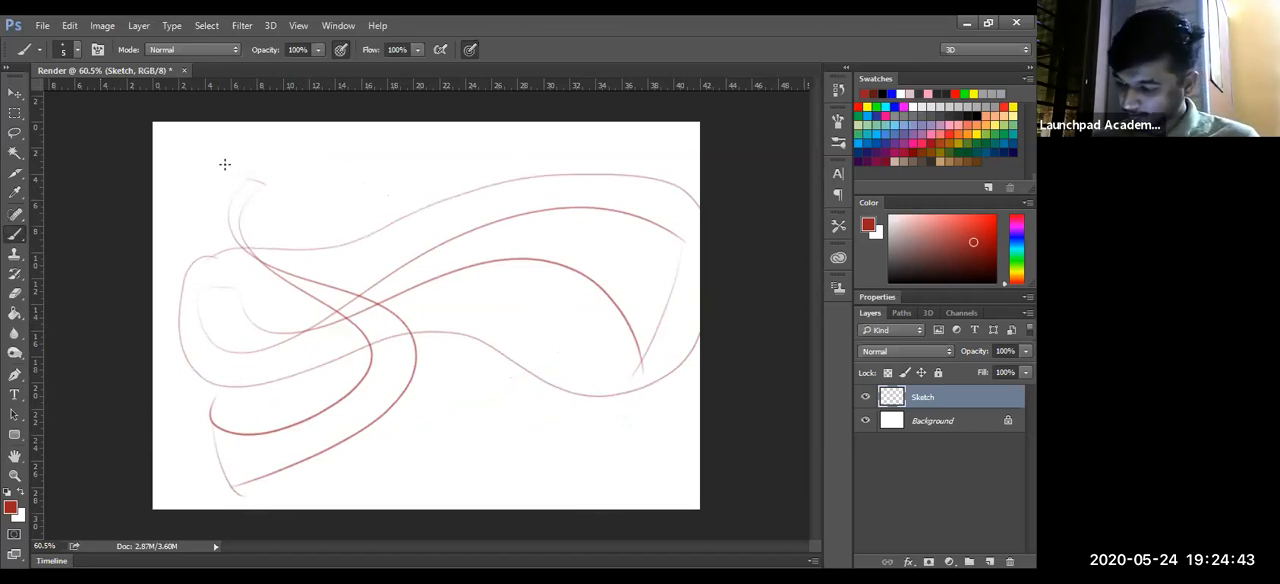
left_click(894, 94)
mouse_move(218, 172)
left_mouse_down()
mouse_move(222, 229)
mouse_move(302, 367)
mouse_move(220, 386)
left_mouse_up()
mouse_move(188, 472)
left_mouse_down()
mouse_move(451, 409)
mouse_move(448, 342)
mouse_move(348, 211)
mouse_move(240, 162)
left_mouse_up()
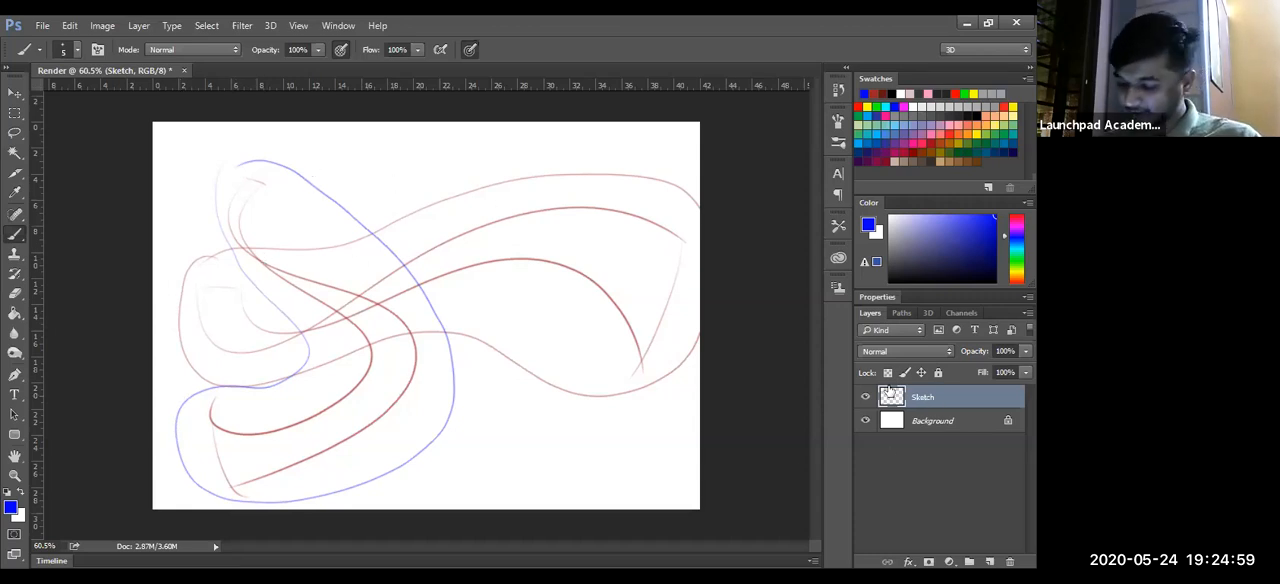
- Erase the upper part of the S-shaped ribbon's inner curve through the crossing, using a 36-pixel eraser
key("e")
key("alt")
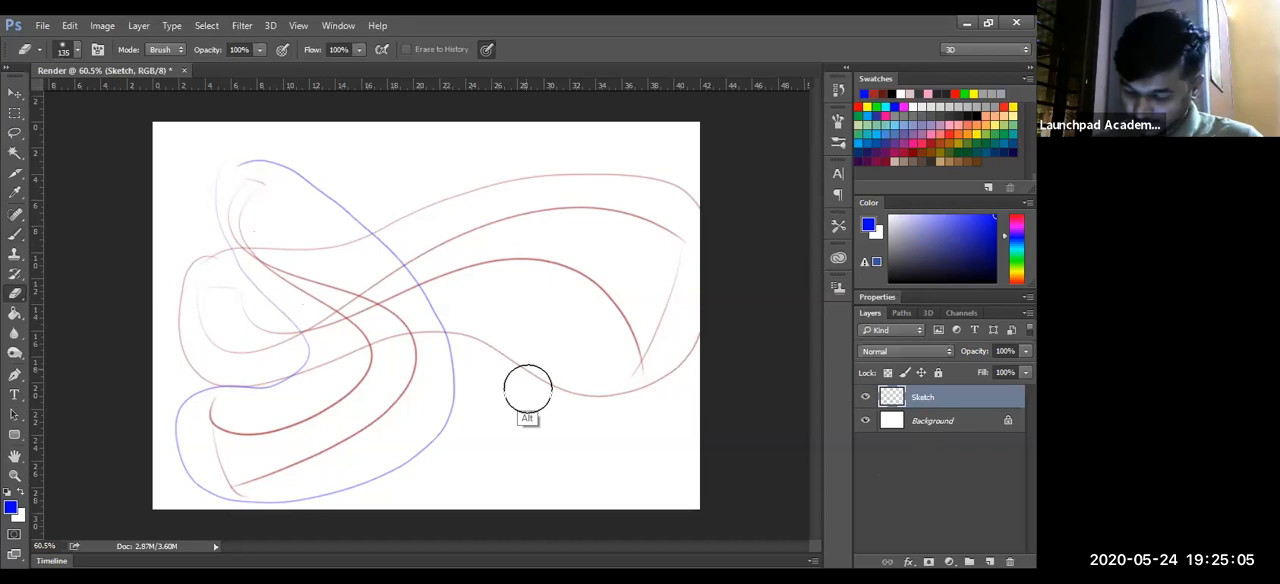
left_click_drag(528, 388, 490, 388)
mouse_move(239, 205)
left_mouse_down()
mouse_move(356, 328)
mouse_move(350, 315)
mouse_move(329, 325)
mouse_move(358, 293)
mouse_move(347, 317)
mouse_move(394, 310)
mouse_move(341, 325)
mouse_move(351, 331)
mouse_move(380, 299)
left_mouse_up()
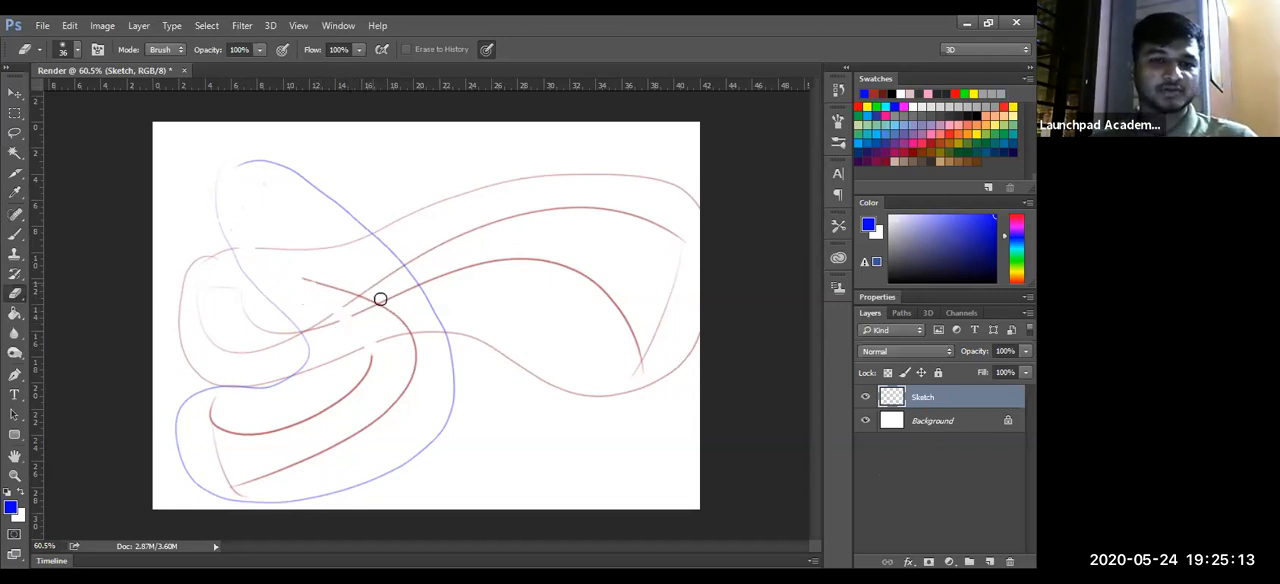
- Step back through the erasing and brush strokes until only the two red S-shaped curves are left
key("ctrl+alt+z")
key("ctrl+alt+z")
key("ctrl+alt+z")
key("ctrl+alt+z")
key("ctrl+alt+z")
key("ctrl+alt+z")
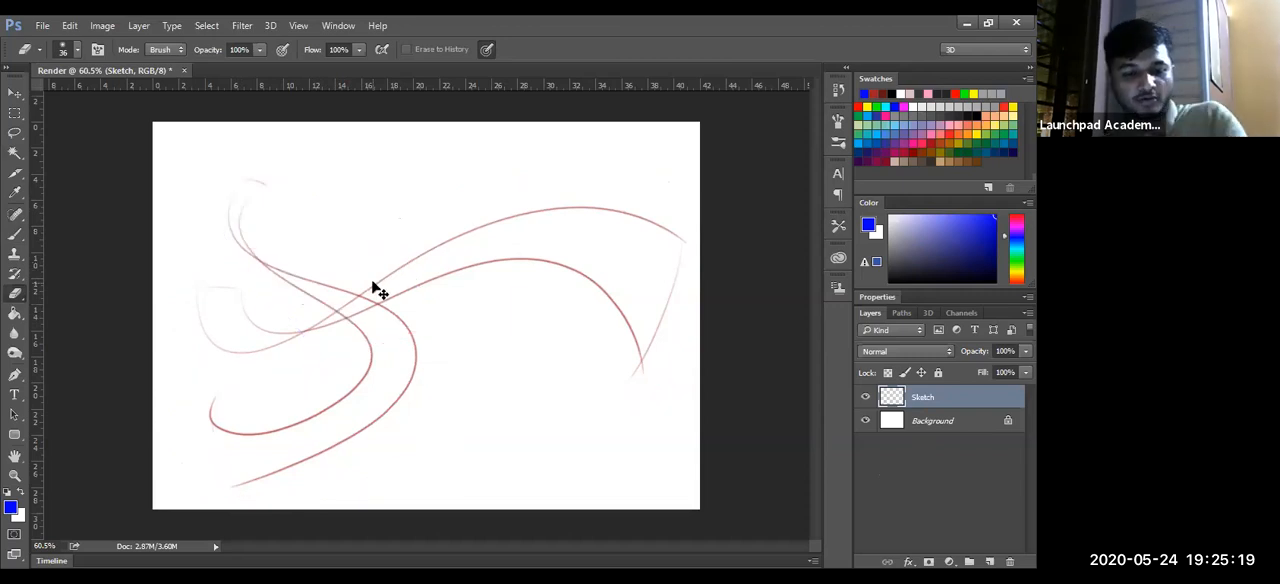
key("ctrl+shift+z")
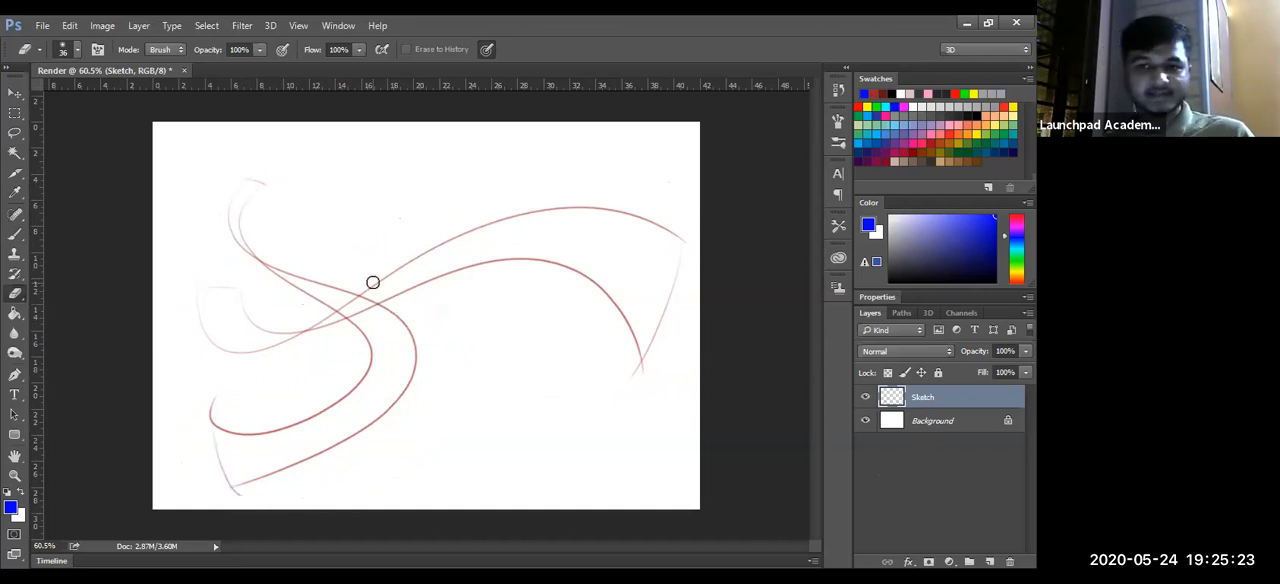
key("ctrl+alt+z")
key("ctrl+alt+z")
key("ctrl+alt+z")
key("ctrl+alt+z")
key("ctrl+alt+z")
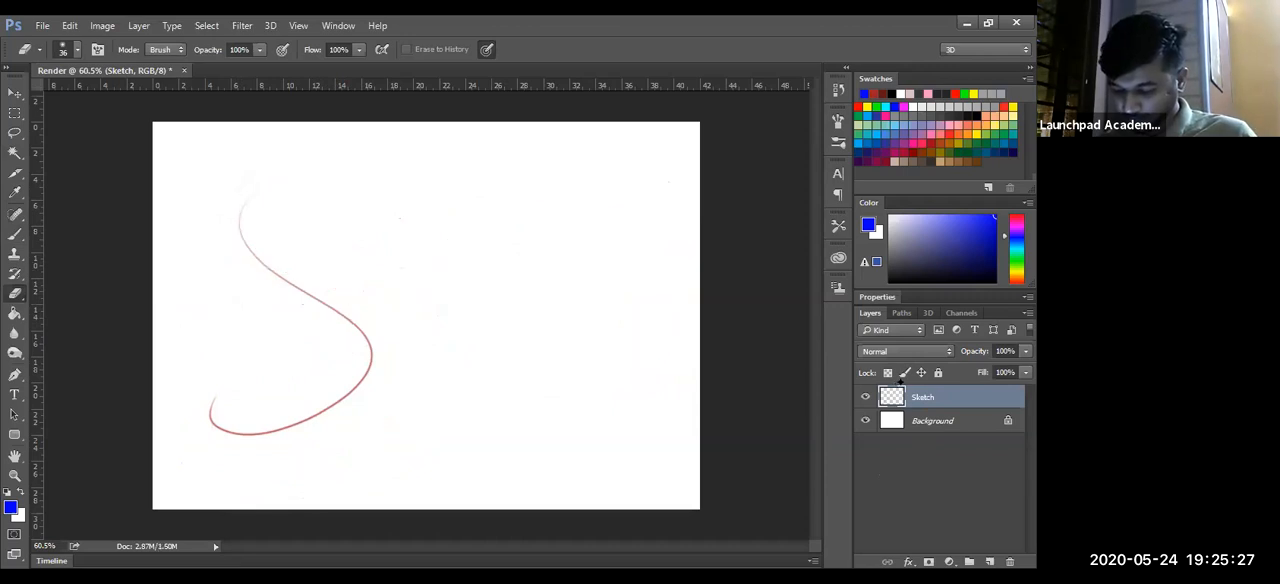
key("ctrl+shift+z")
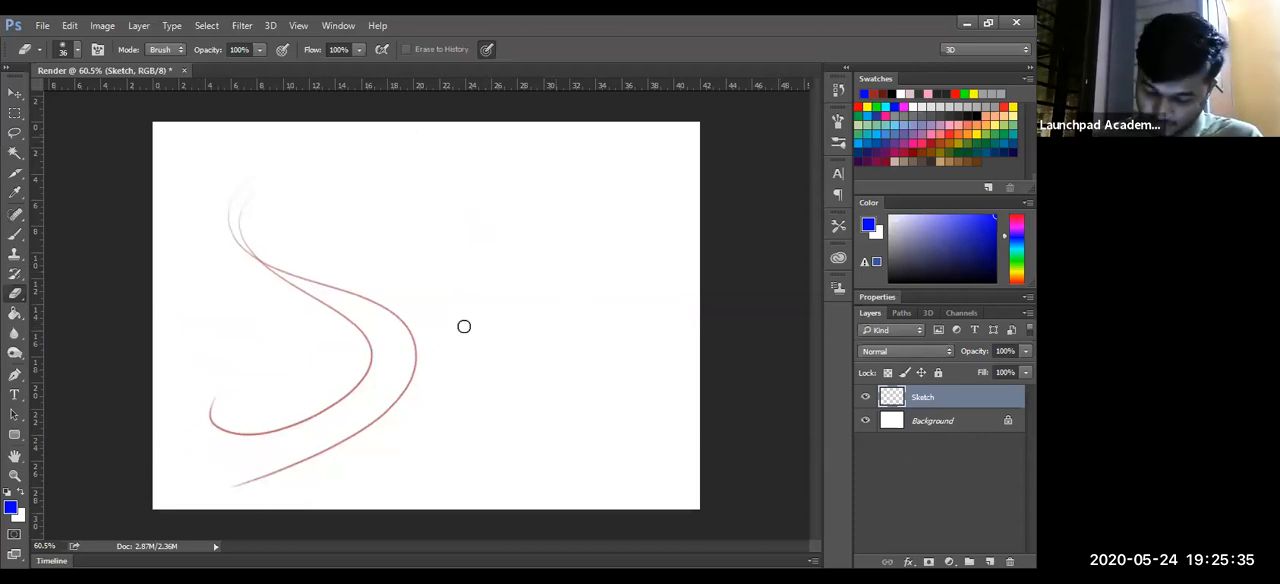
- Brush a large blue oval around the red curves, and draw a horizontal blue ribbon across them on a new layer
key("b")
mouse_move(172, 186)
left_mouse_down()
mouse_move(397, 466)
mouse_move(154, 210)
left_mouse_up()
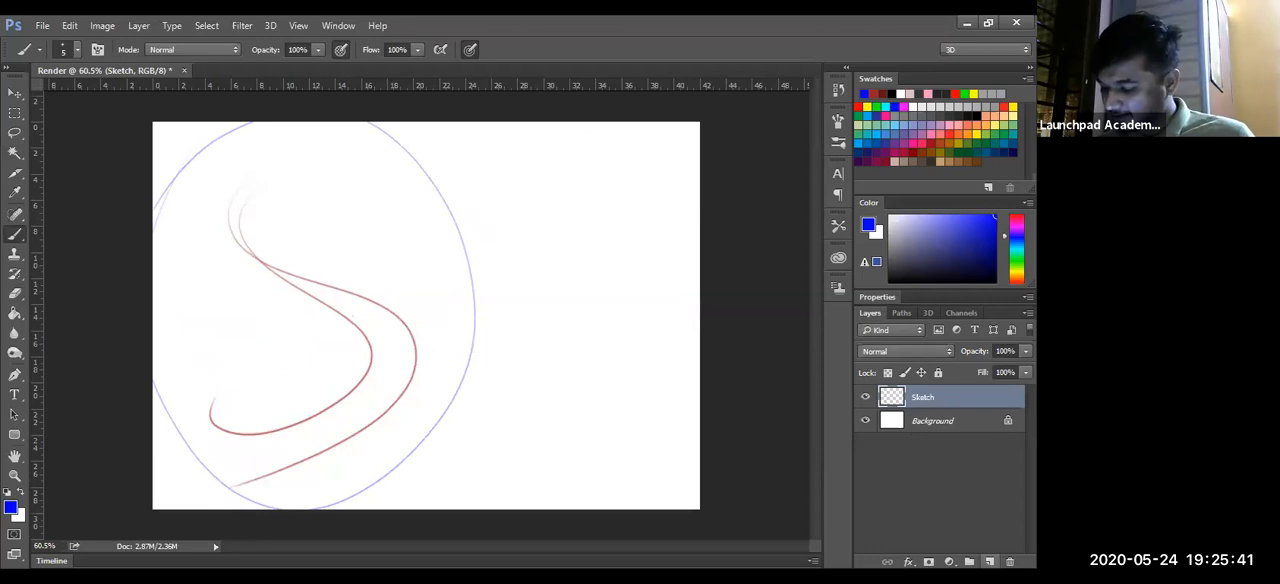
left_click(989, 561)
mouse_move(174, 316)
left_mouse_down()
mouse_move(220, 342)
mouse_move(648, 272)
mouse_move(675, 348)
left_mouse_up()
mouse_move(172, 316)
left_mouse_down()
mouse_move(195, 422)
mouse_move(528, 307)
mouse_move(655, 412)
left_mouse_up()
left_click_drag(674, 343, 655, 408)
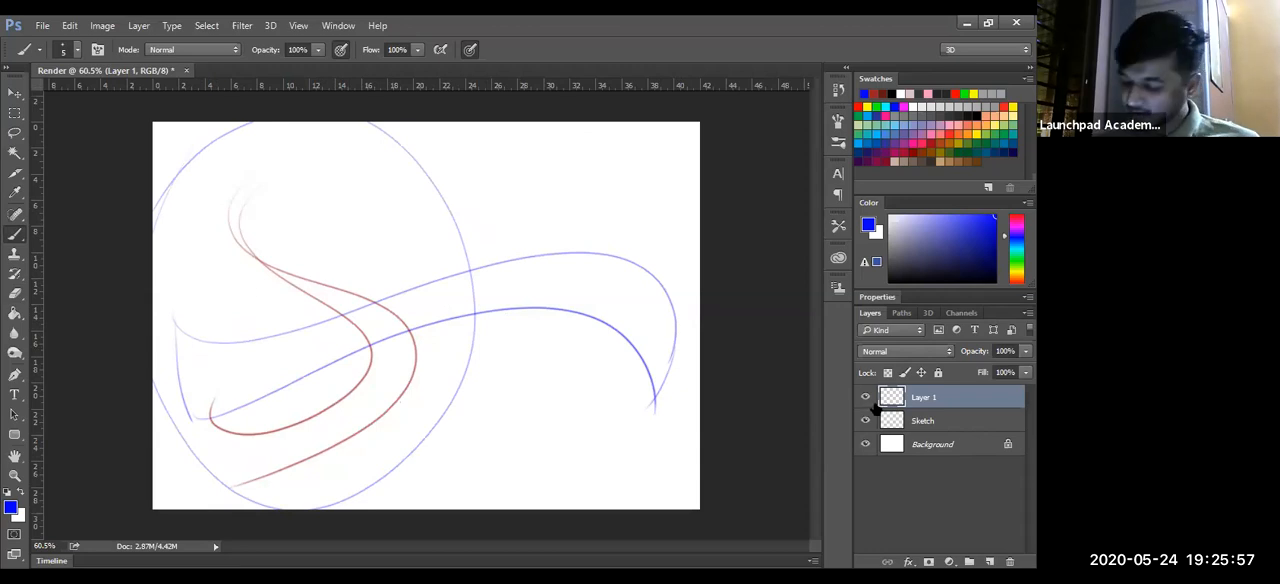
- Hide Layer 1 and show it again to compare its content with the Sketch layer
left_click(865, 397)
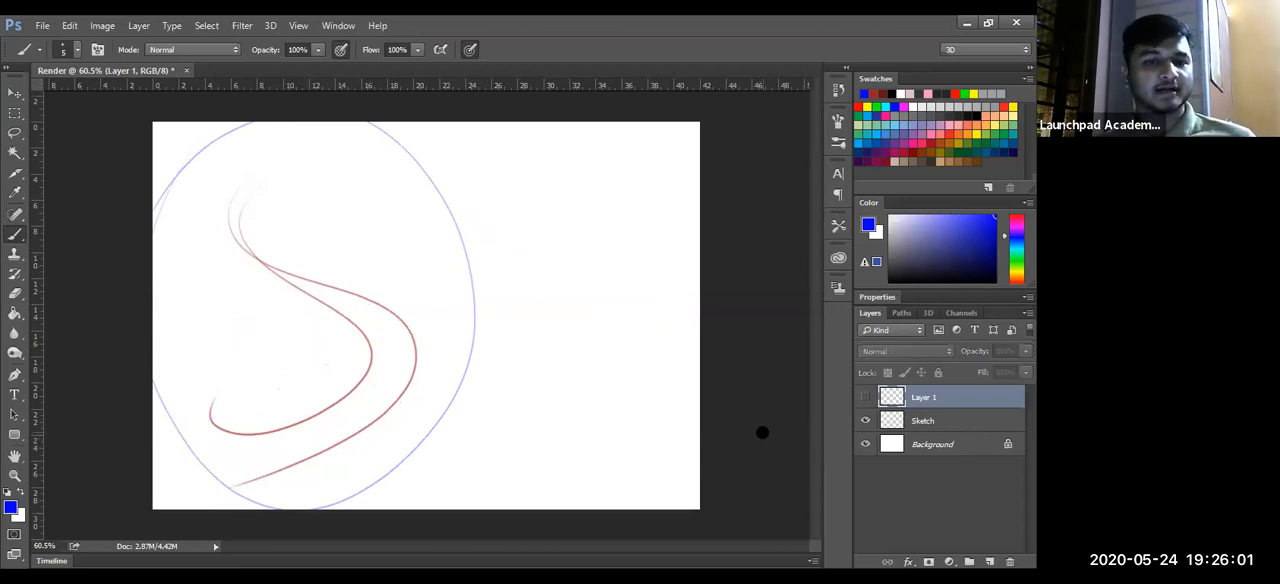
left_click(866, 397)
- Erase the blue ribbon's lower line where it crosses the inner red curve and bridge the gap with a small blue U-shaped stroke
key("e")
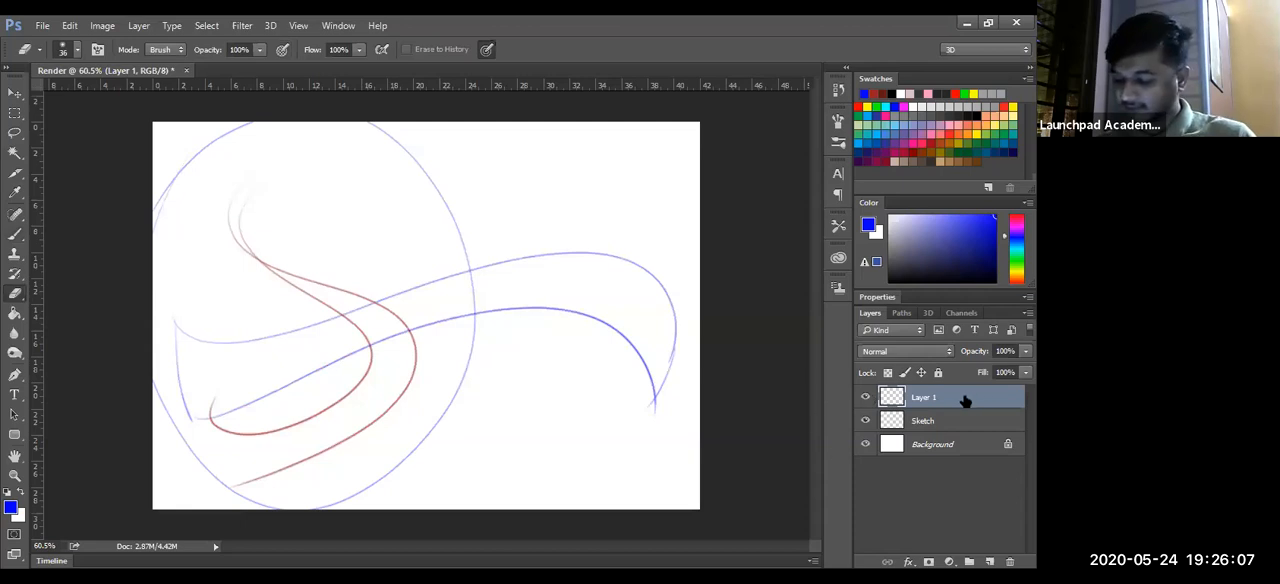
mouse_move(557, 317)
left_mouse_down()
mouse_move(607, 321)
mouse_move(496, 317)
mouse_move(526, 318)
left_mouse_up()
key("ctrl+alt+z")
key("ctrl+alt+z")
key("ctrl+alt+z")
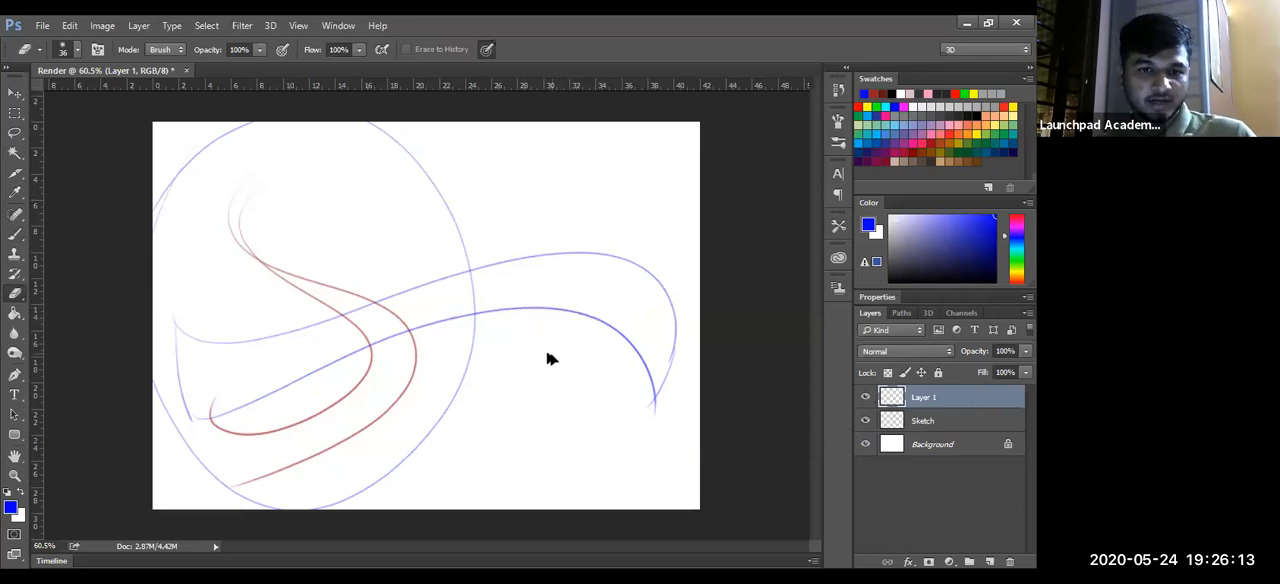
left_click_drag(372, 340, 363, 346)
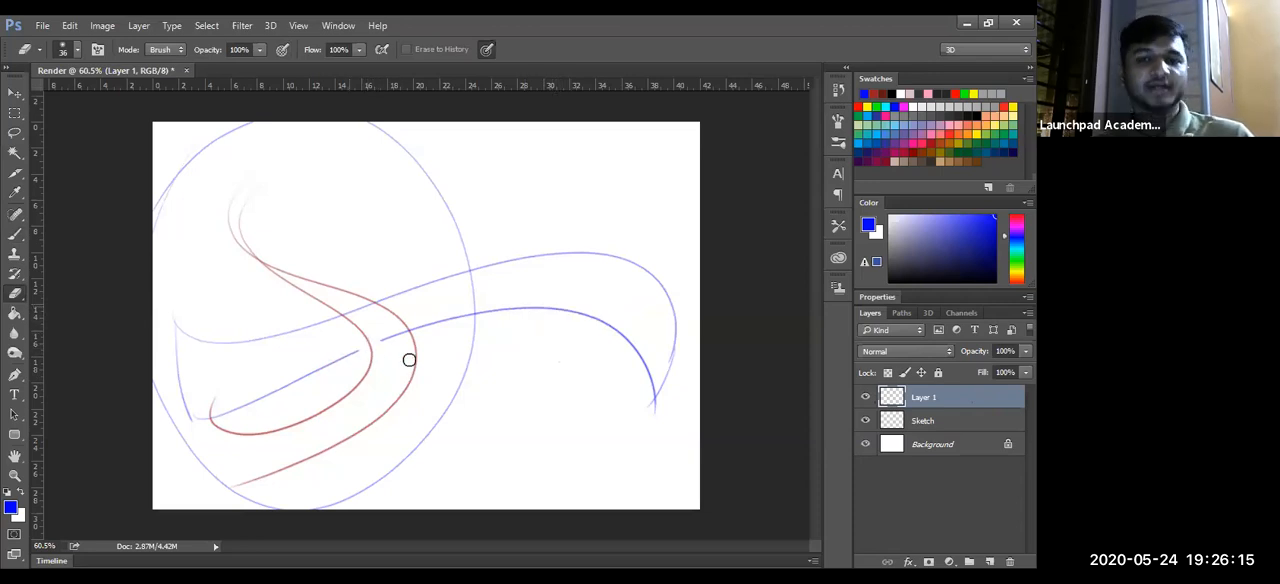
key("b")
mouse_move(357, 351)
left_mouse_down()
mouse_move(375, 377)
mouse_move(377, 347)
left_mouse_up()
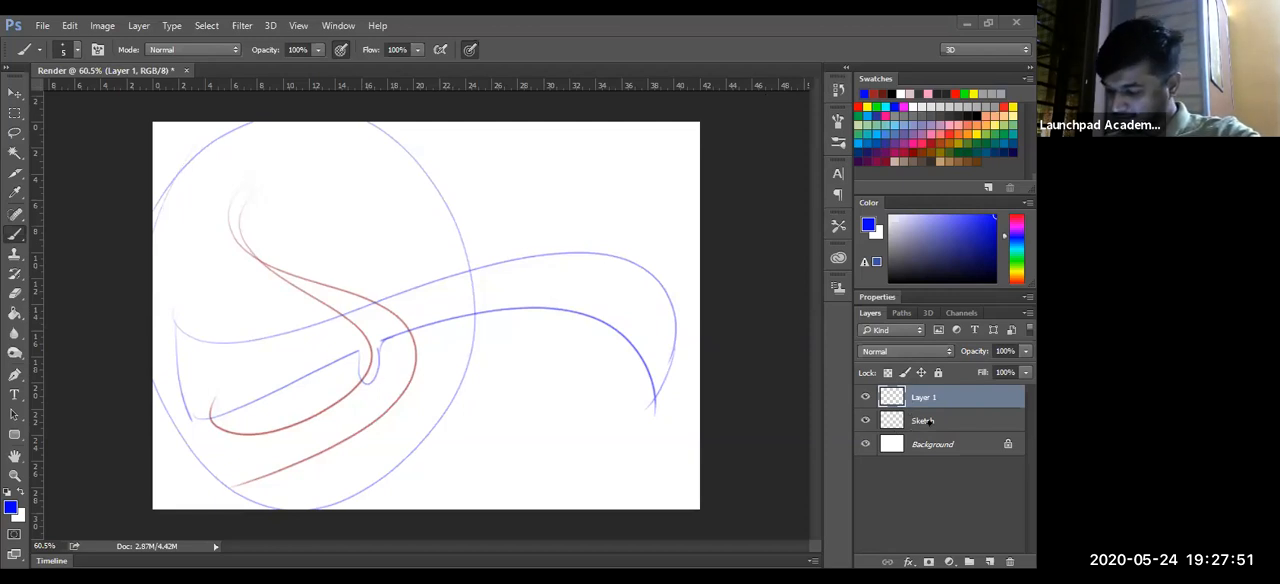
- Delete the Sketch layer and Layer 1, keeping only the Background
left_click(928, 421)
key("Delete")
left_click(934, 400)
key("Delete")
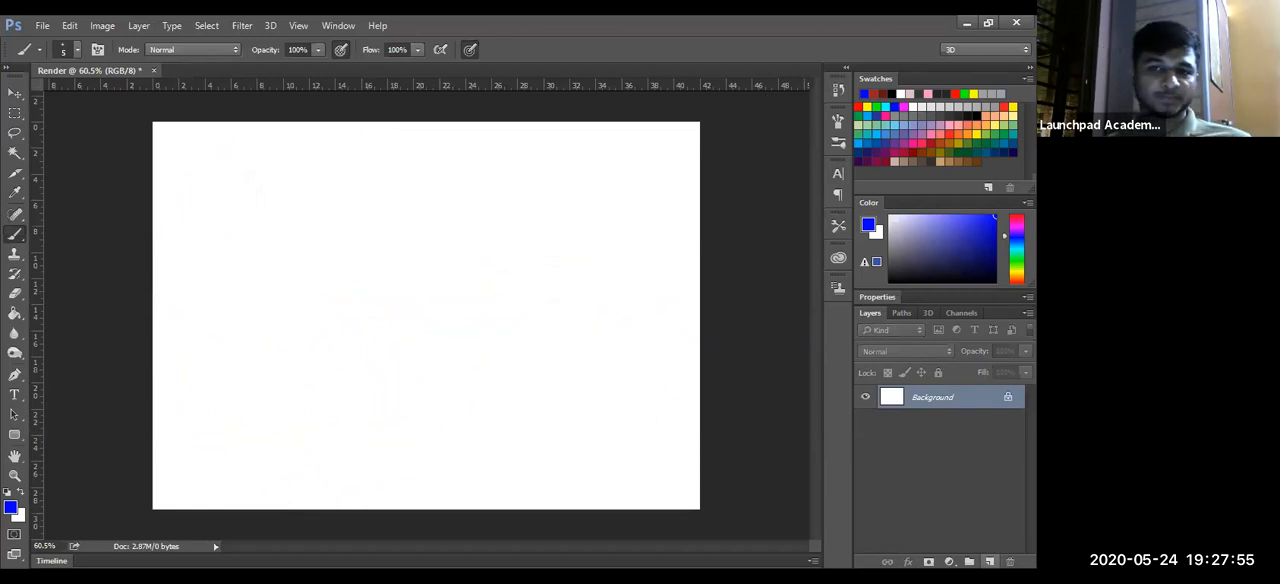
- Add a new layer and fill a rectangular selection of about 26 × 14 cm in the middle of the page with red
left_click(989, 561)
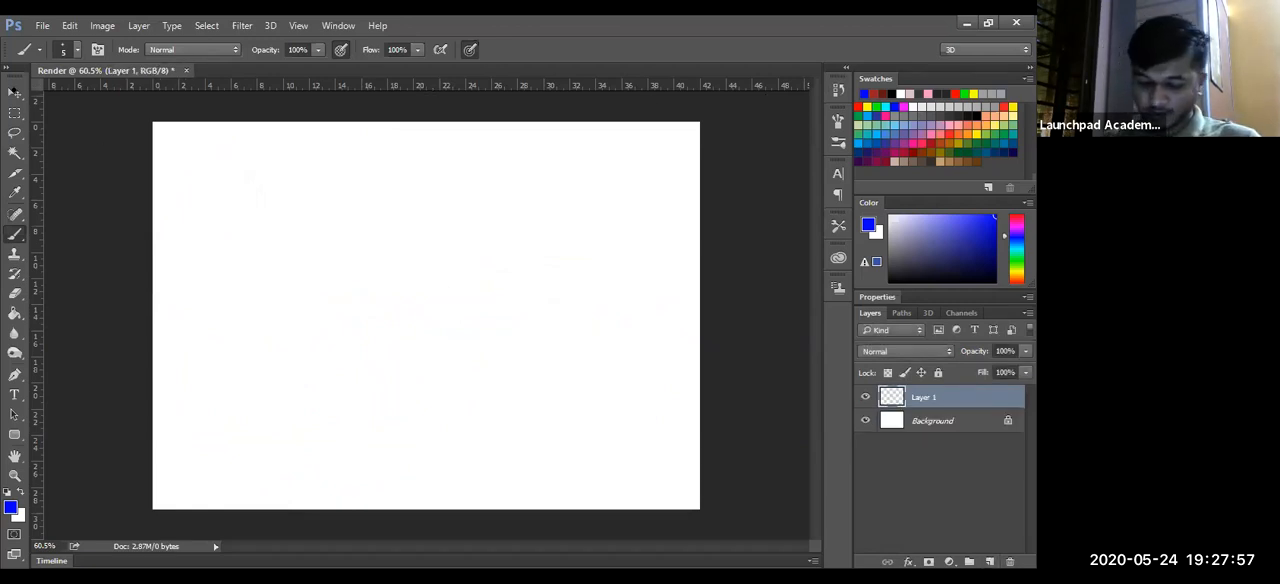
left_click(14, 113)
left_click_drag(222, 226, 564, 412)
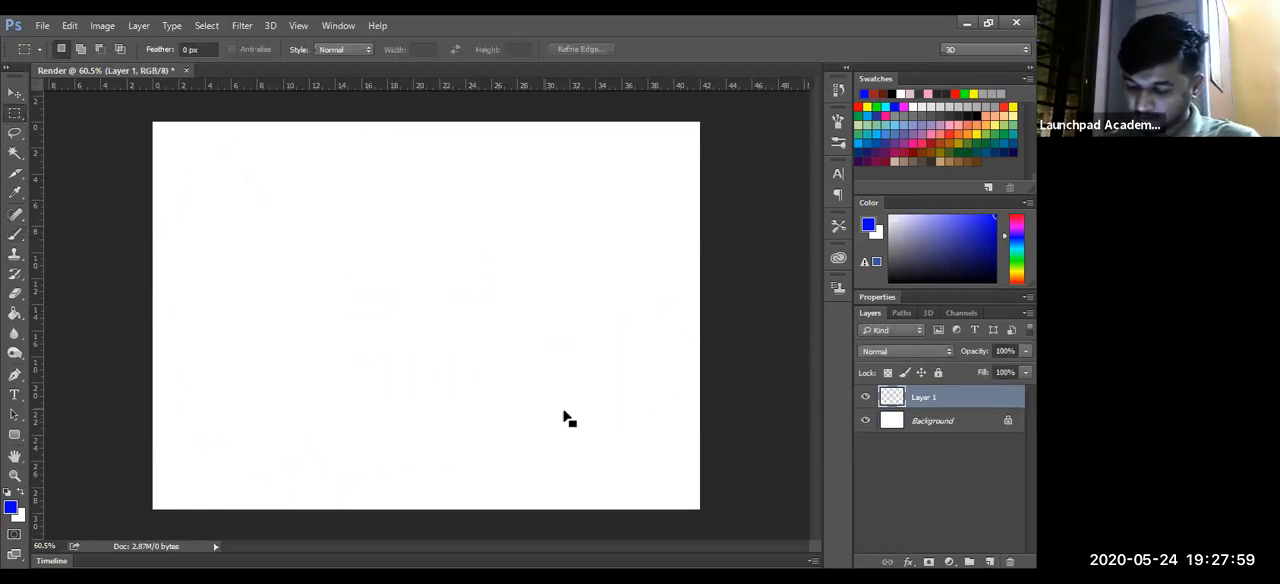
left_click(862, 106)
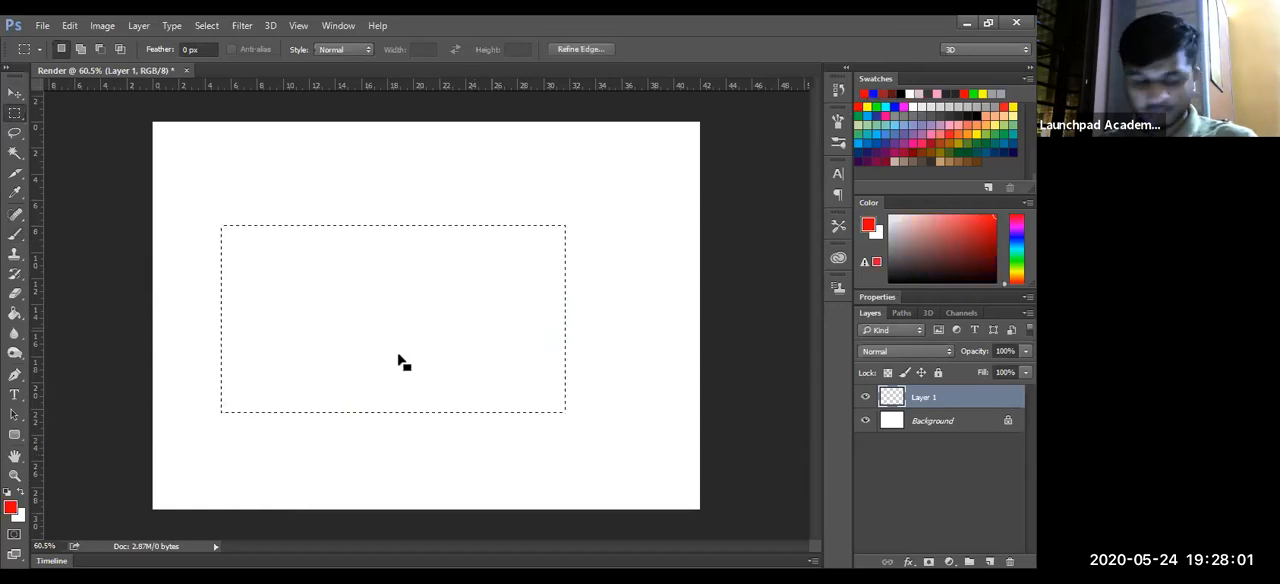
key("g")
left_click(401, 370)
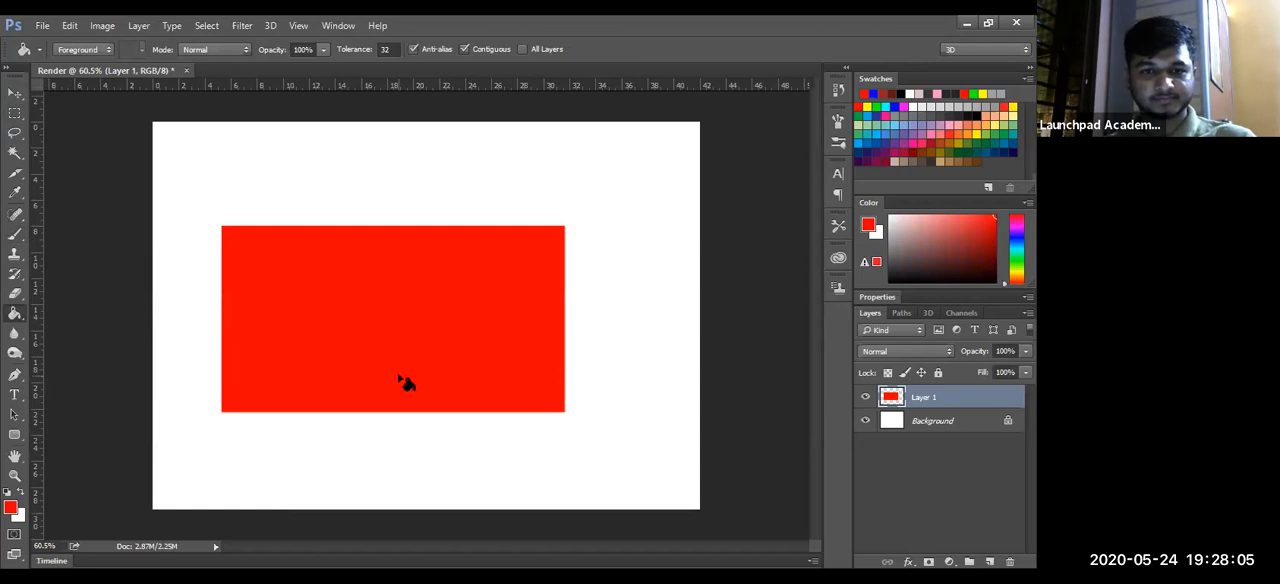
- Select a rectangle of about 16 × 10.5 cm overlapping the red one's upper right corner and fill its empty area with blue
left_click(15, 113)
left_click_drag(474, 162, 683, 298)
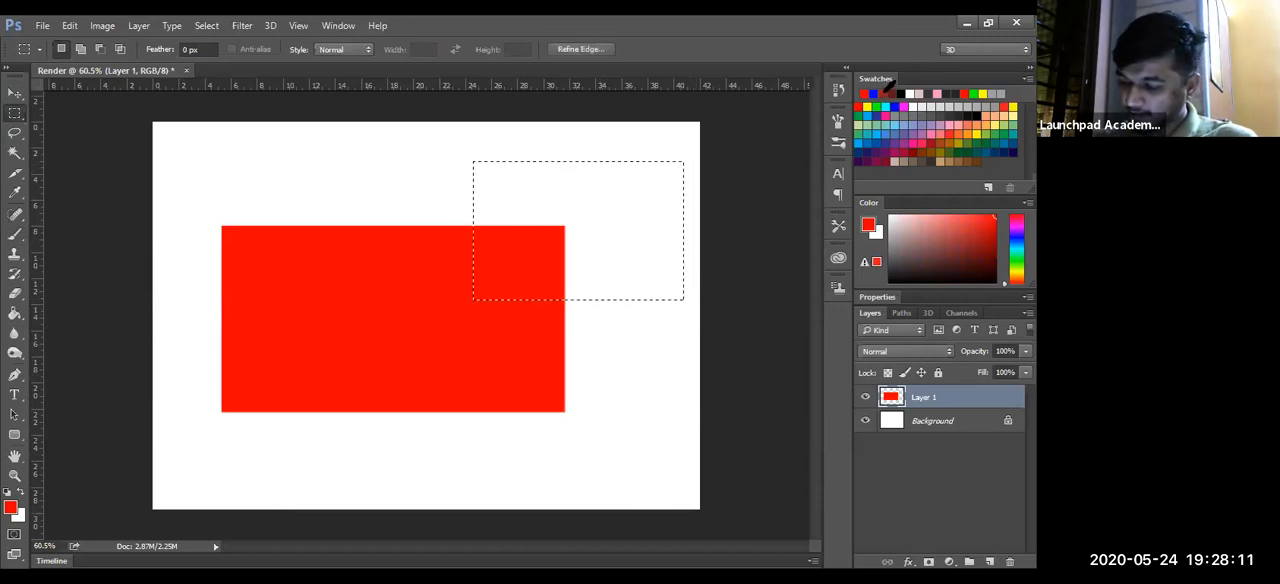
left_click(871, 106)
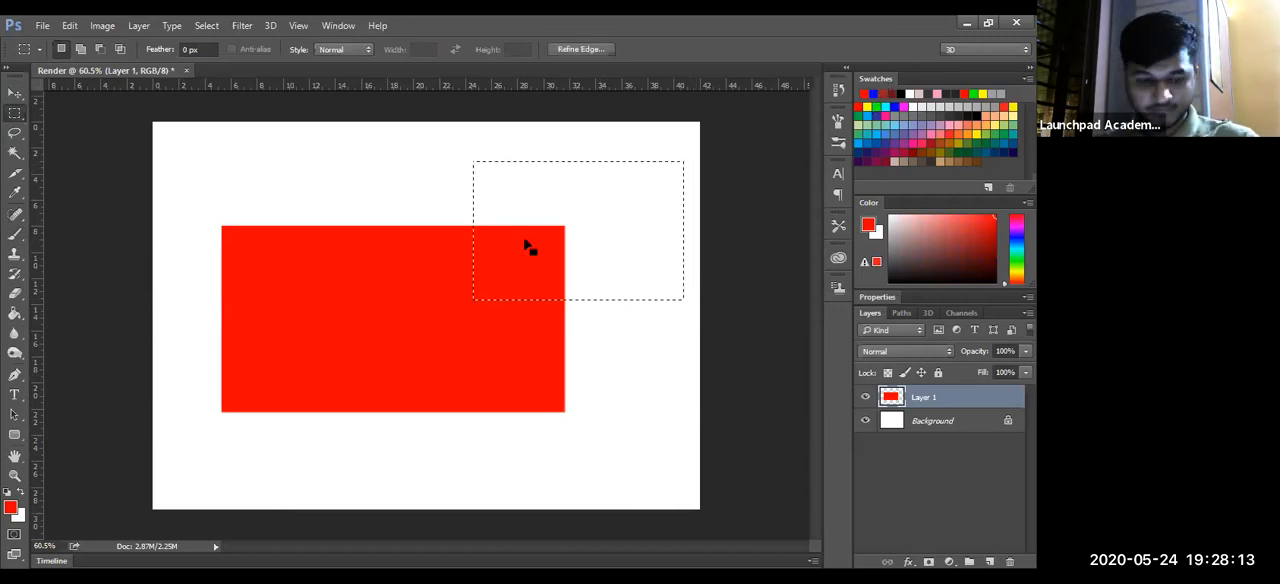
key("g")
left_click(605, 243)
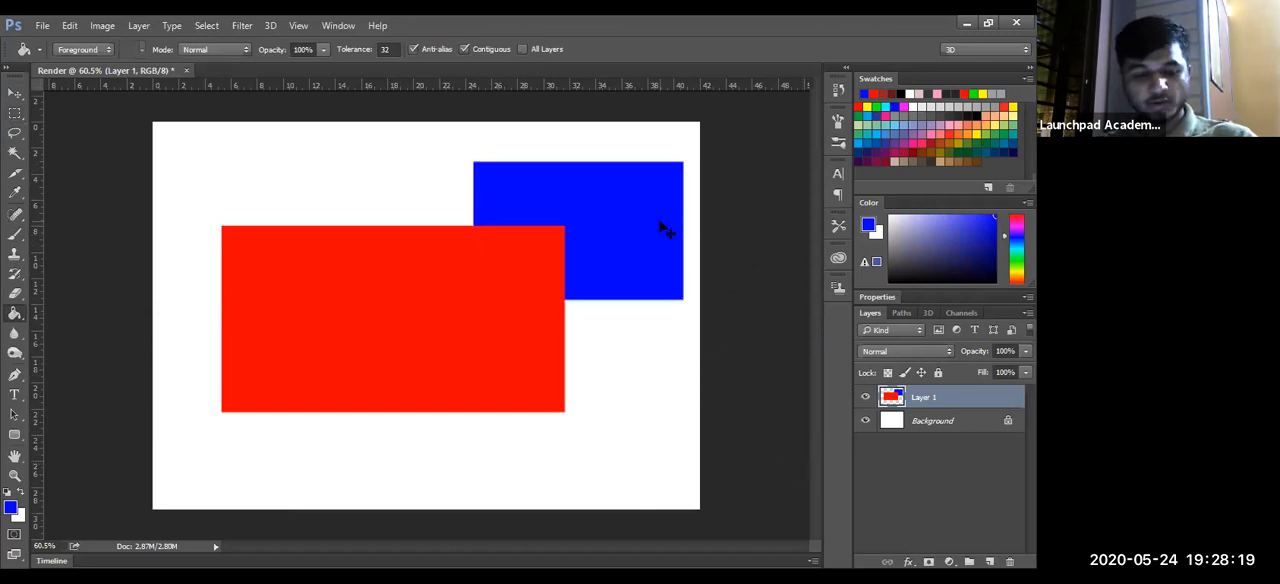
- Move Layer 1's red and blue rectangles together about 2 cm left and slightly down
key("v")
mouse_move(657, 231)
left_mouse_down()
mouse_move(646, 334)
mouse_move(623, 249)
left_mouse_up()
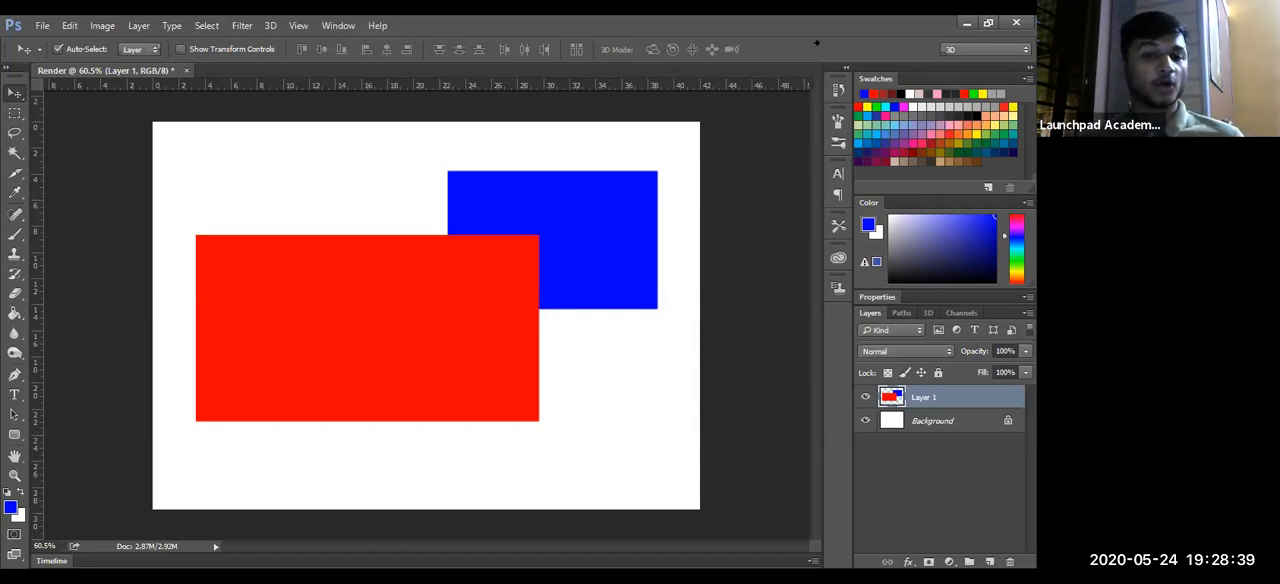
- Undo the rectangles' move, the blue fill and the rectangular selection, keeping only the red rectangle
left_click(726, 335)
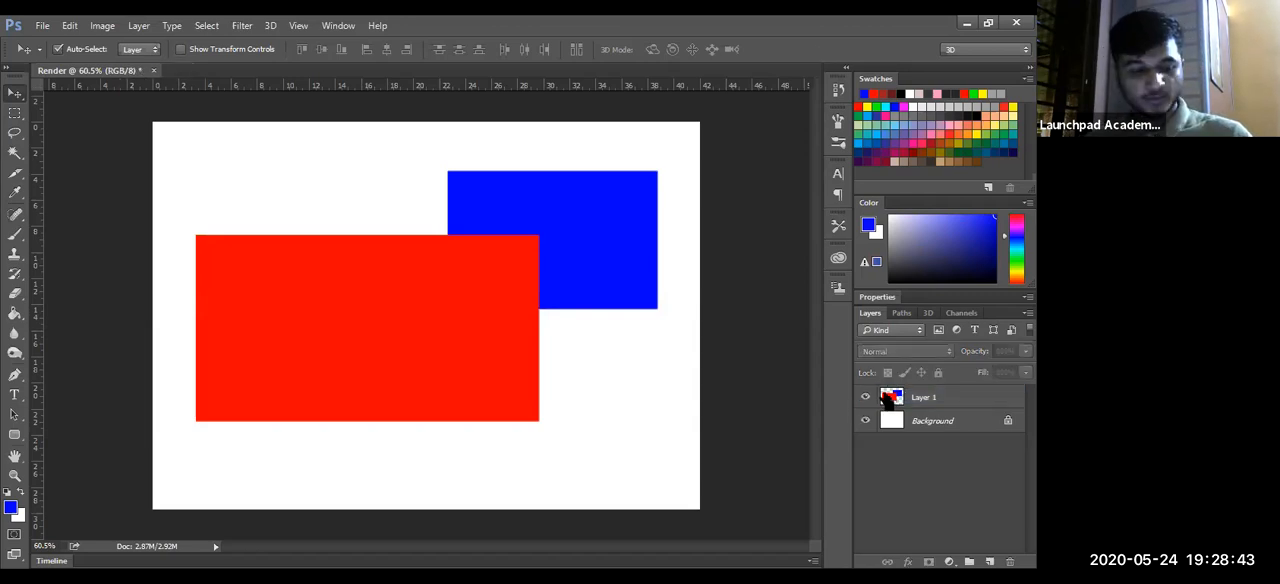
key("ctrl+alt+z")
key("ctrl+alt+z")
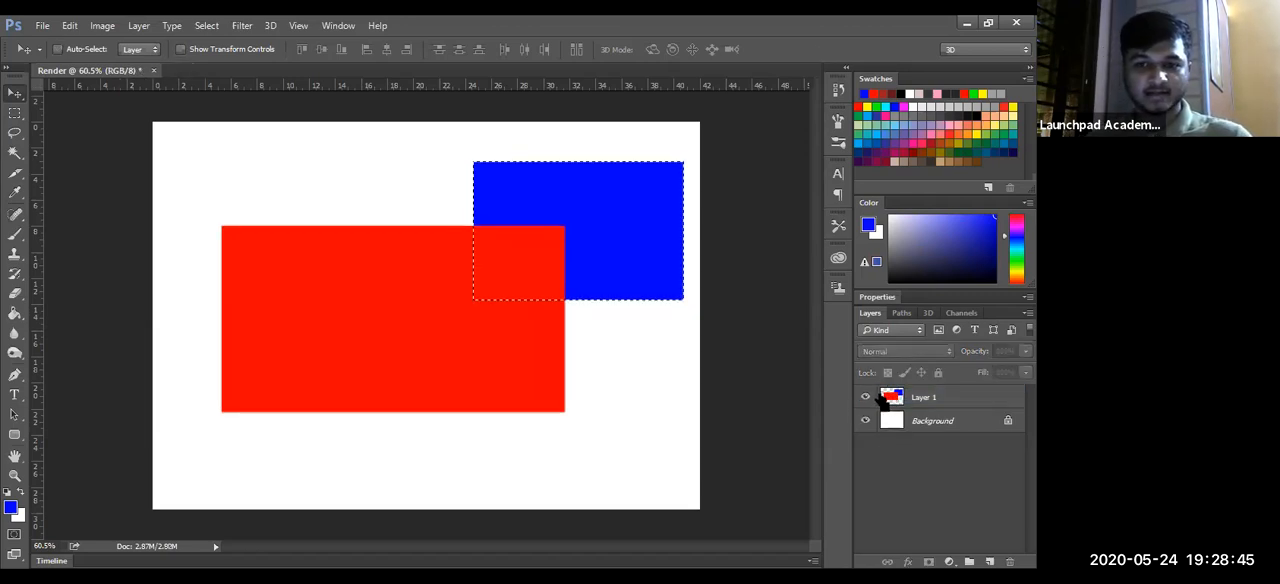
key("ctrl+alt+z")
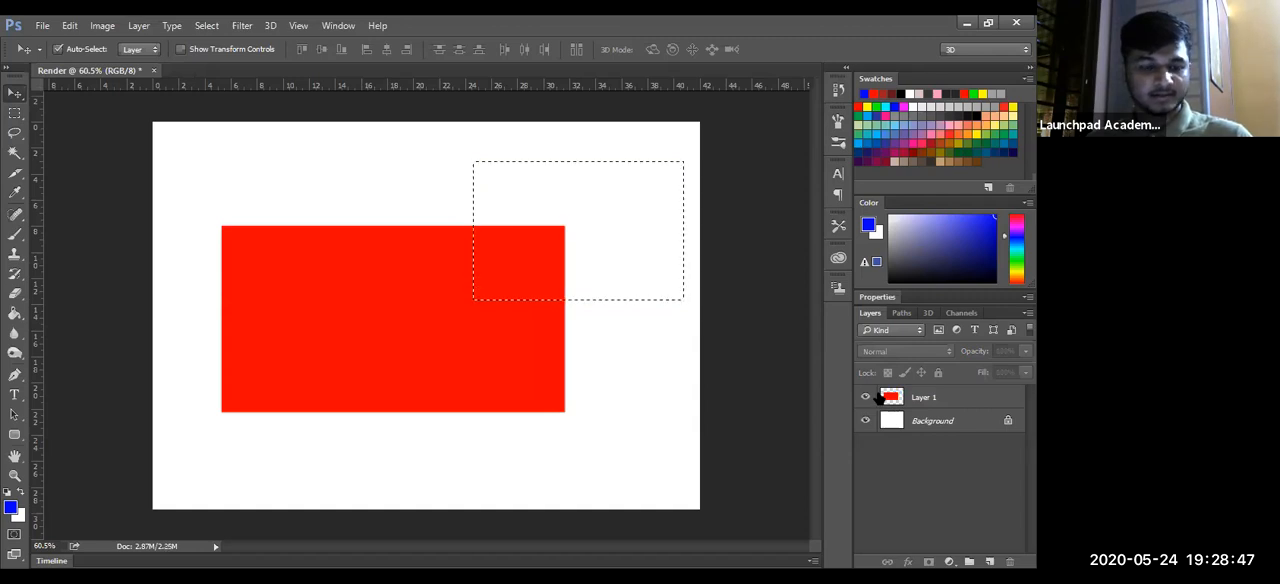
key("ctrl+alt+z")
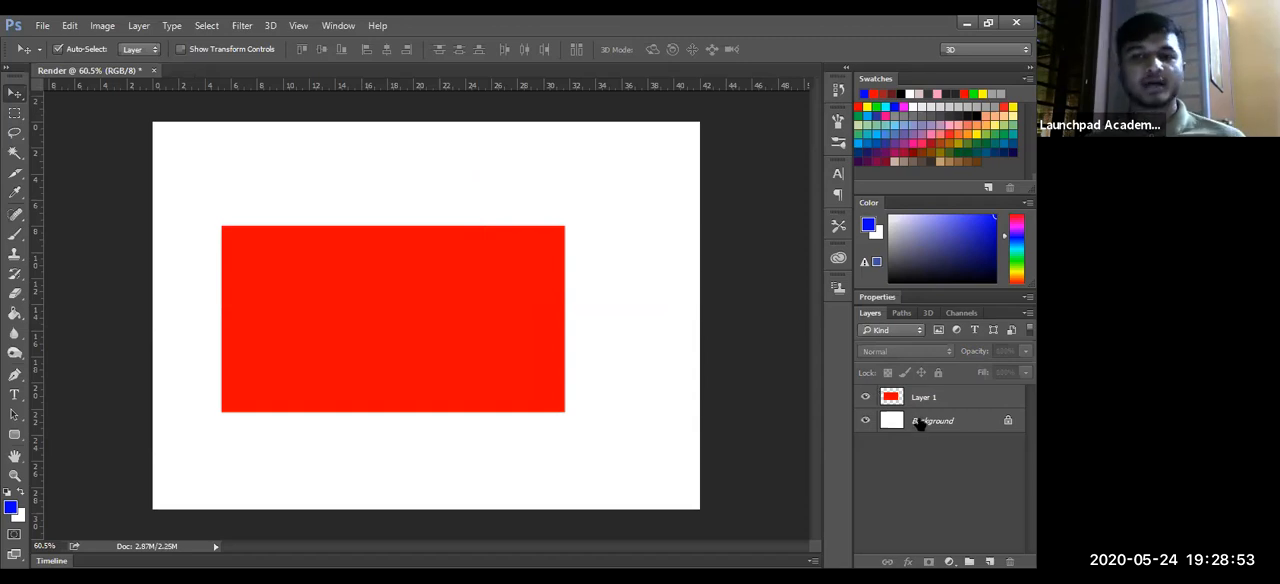
- Add a new layer and fill a rectangular selection of about 16 × 11 cm over the red rectangle's upper right corner with blue
left_click(989, 561)
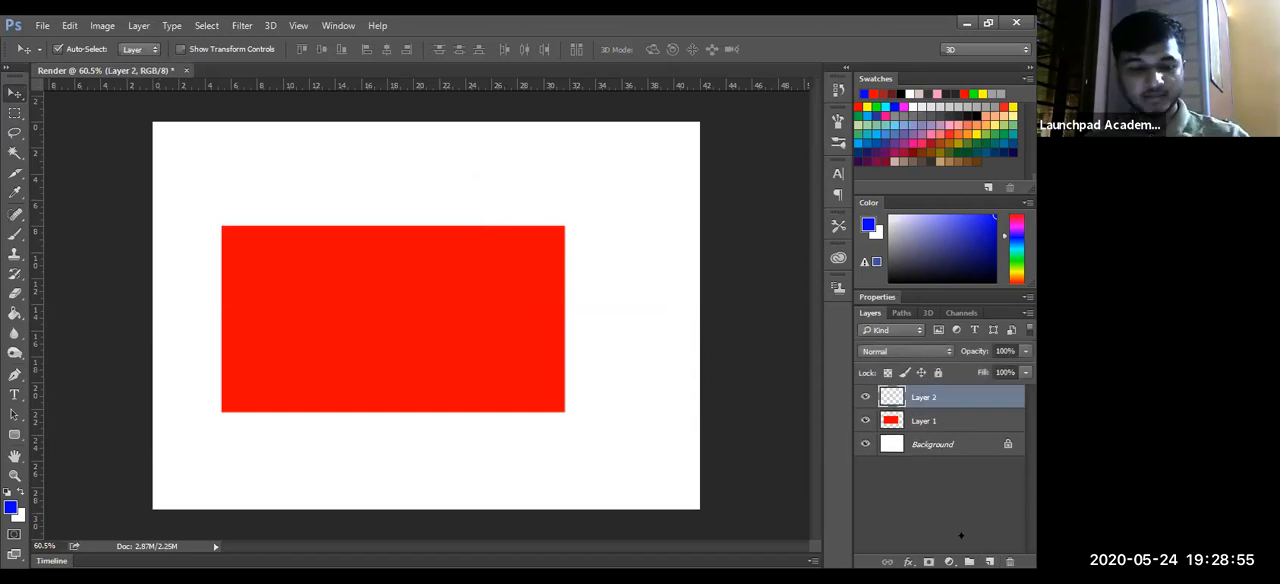
key("m")
mouse_move(481, 173)
left_mouse_down()
mouse_move(480, 209)
mouse_move(614, 309)
mouse_move(686, 316)
left_mouse_up()
key("g")
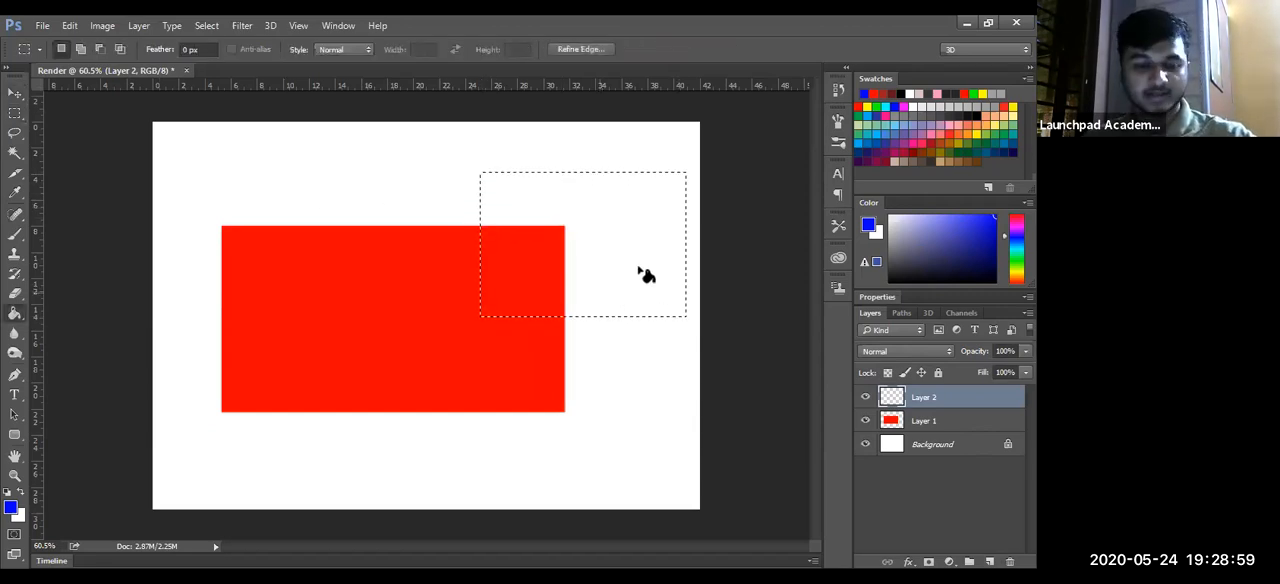
left_click(645, 284)
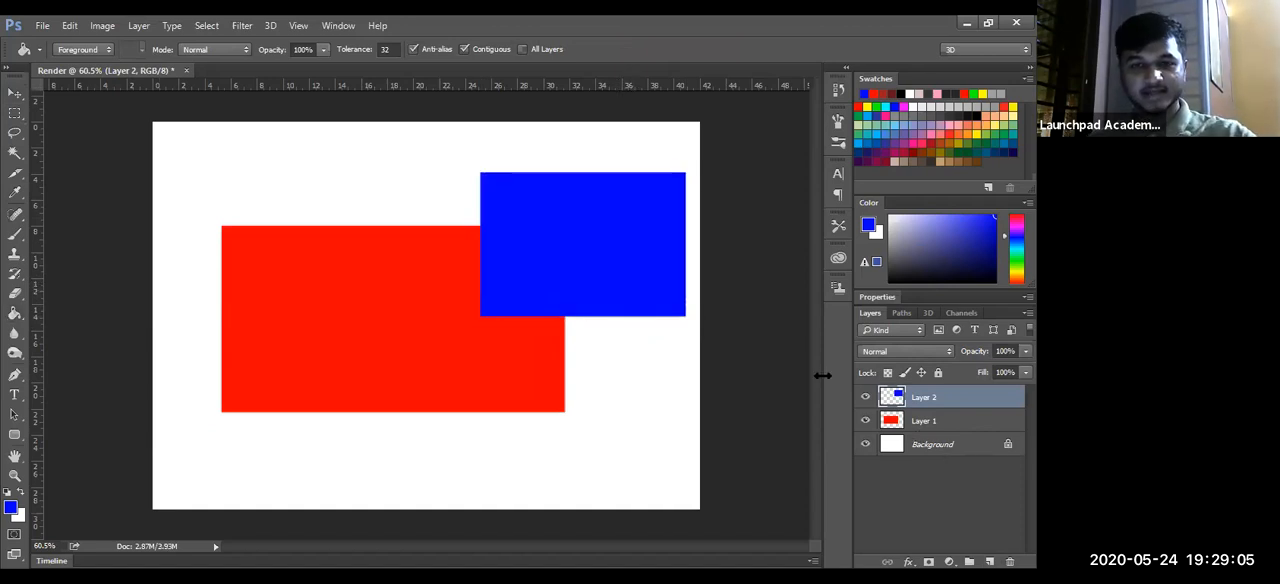
- Try moving the blue rectangle over the red one and scaling it to about 143% with Free Transform, and cancel the transform
key("ctrl+t")
left_click_drag(529, 282, 558, 384)
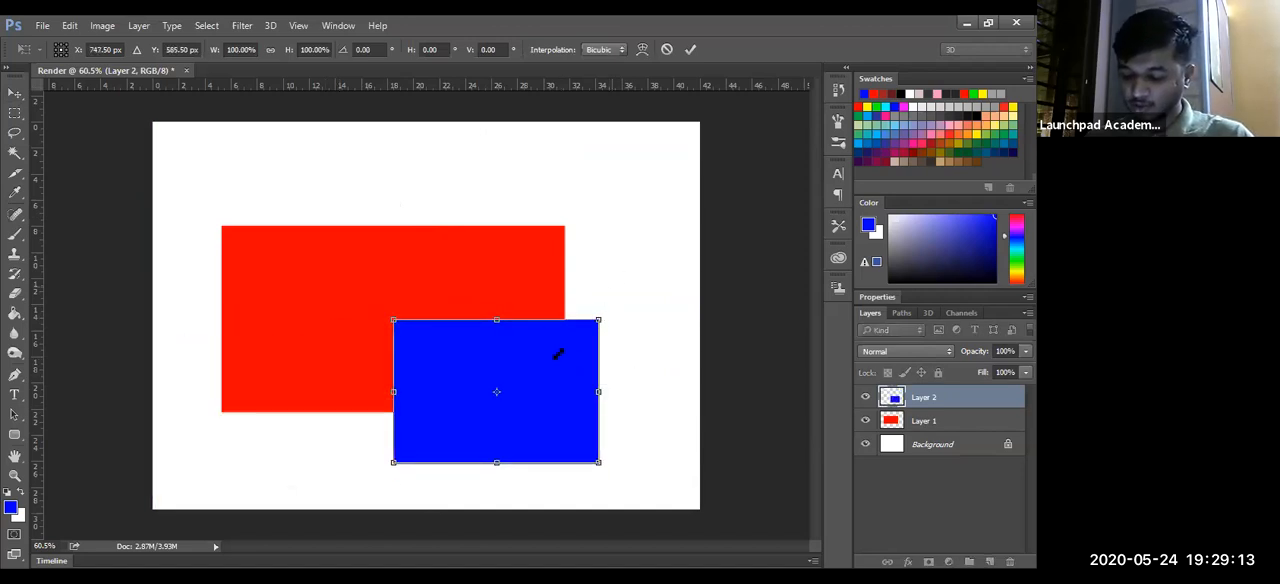
left_click_drag(598, 320, 686, 258)
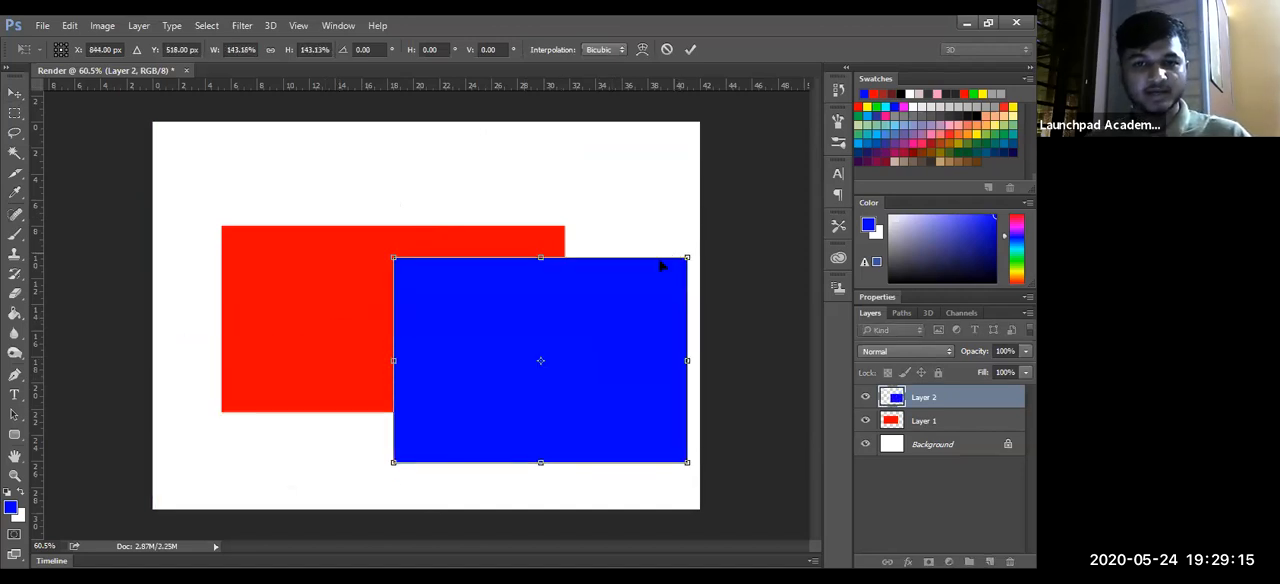
left_click_drag(485, 300, 264, 184)
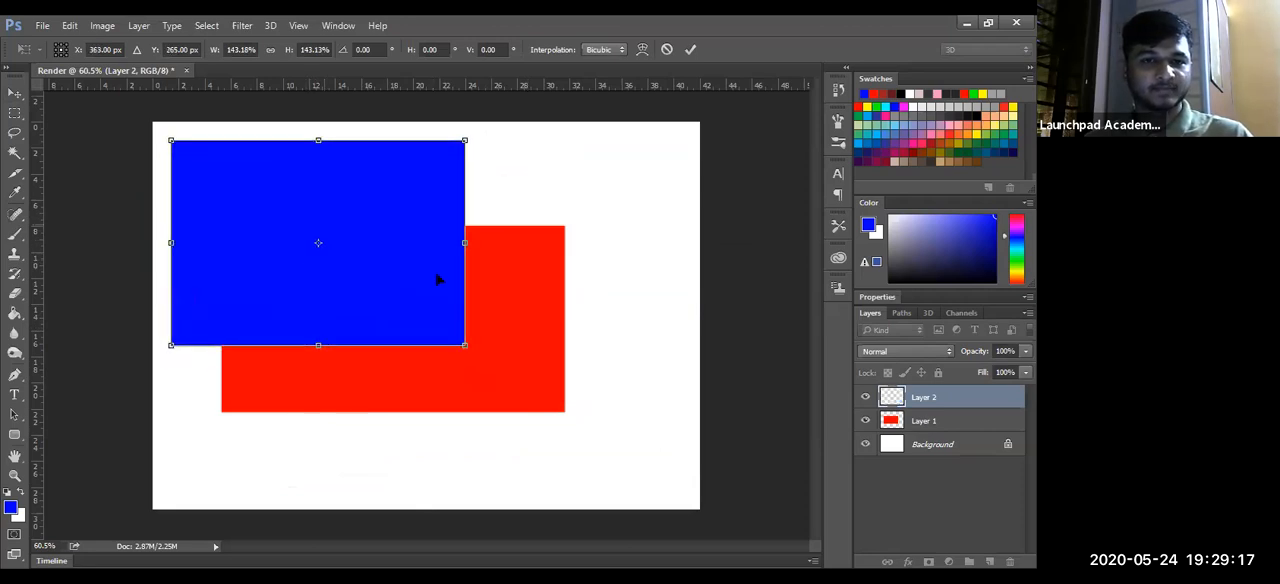
left_click(667, 49)
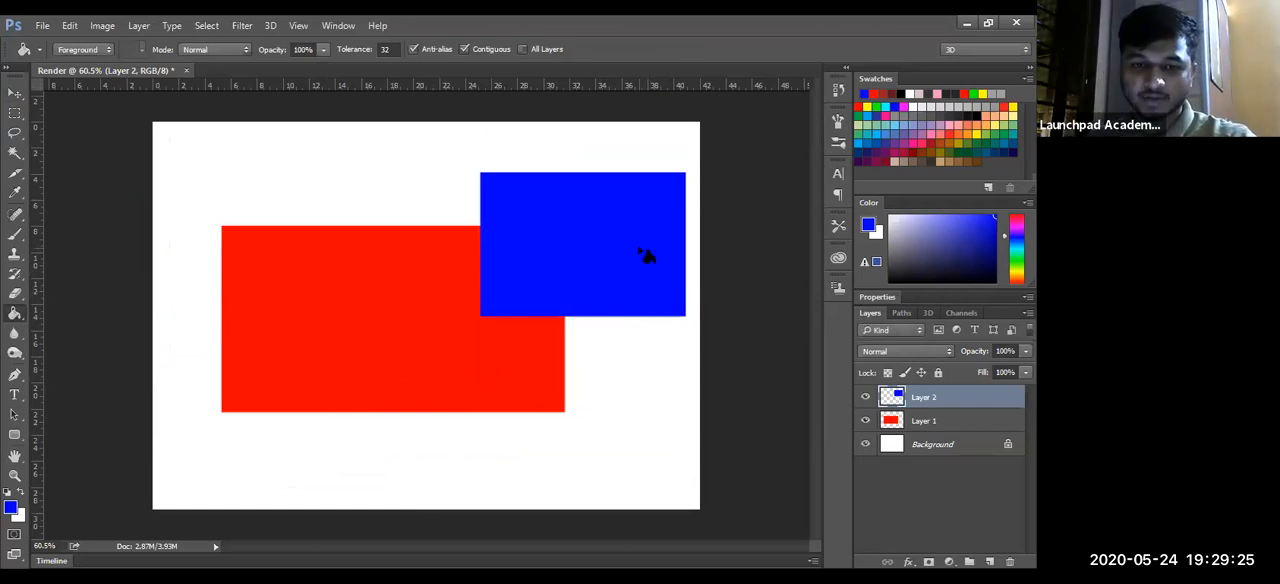
- Delete Layer 2 and Layer 1, and add a new empty layer above the Background
key("Delete")
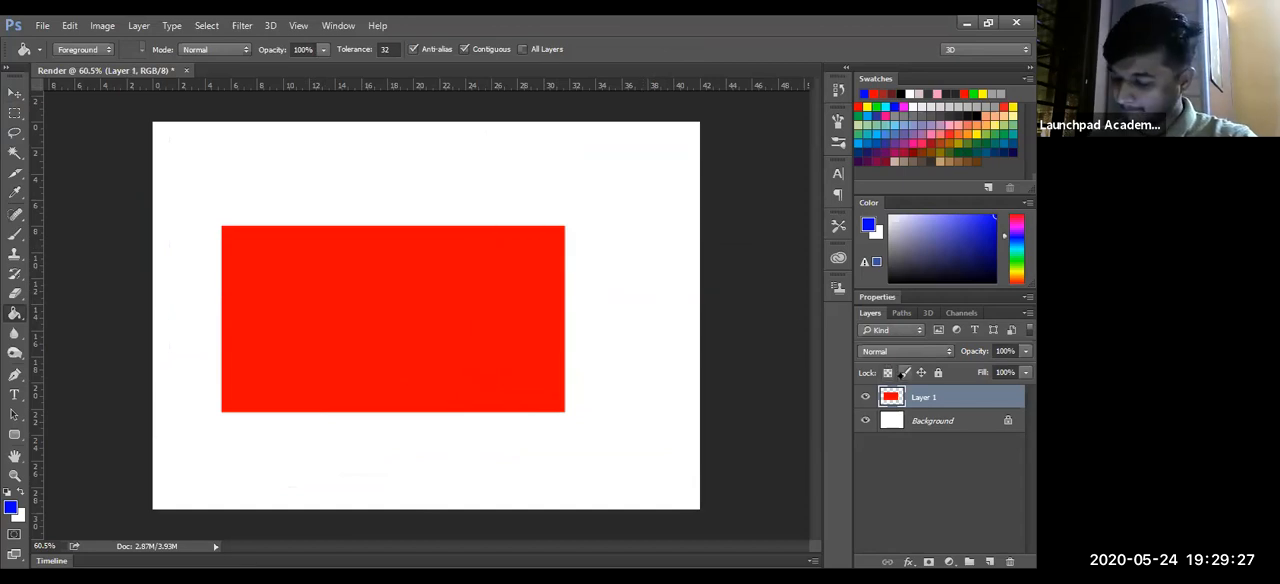
key("Delete")
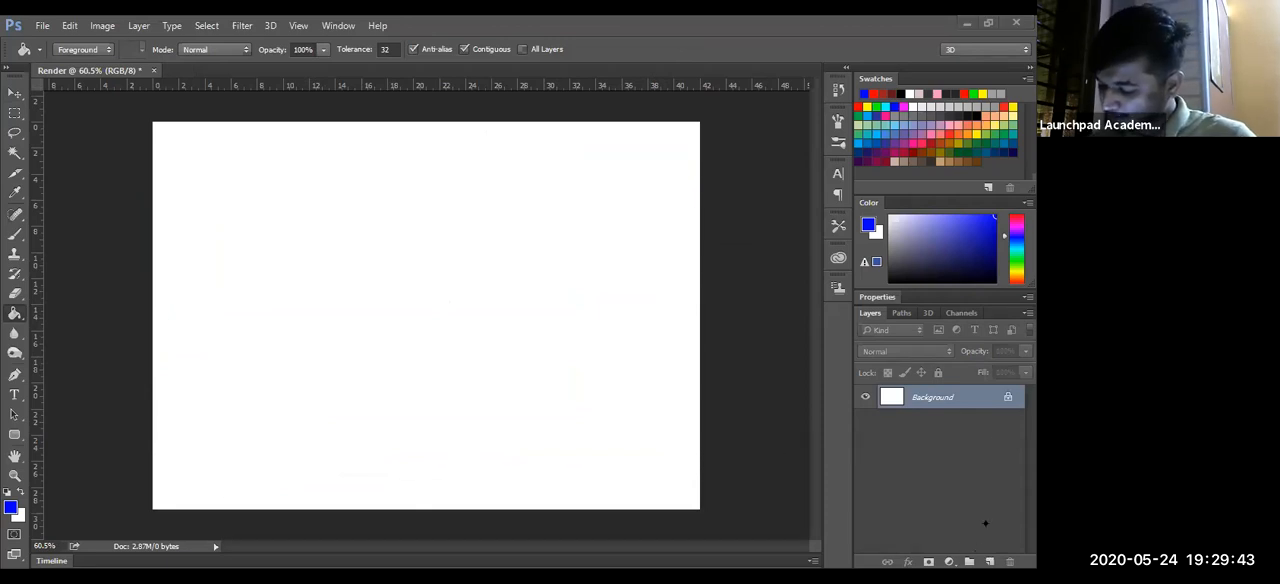
key("Return")
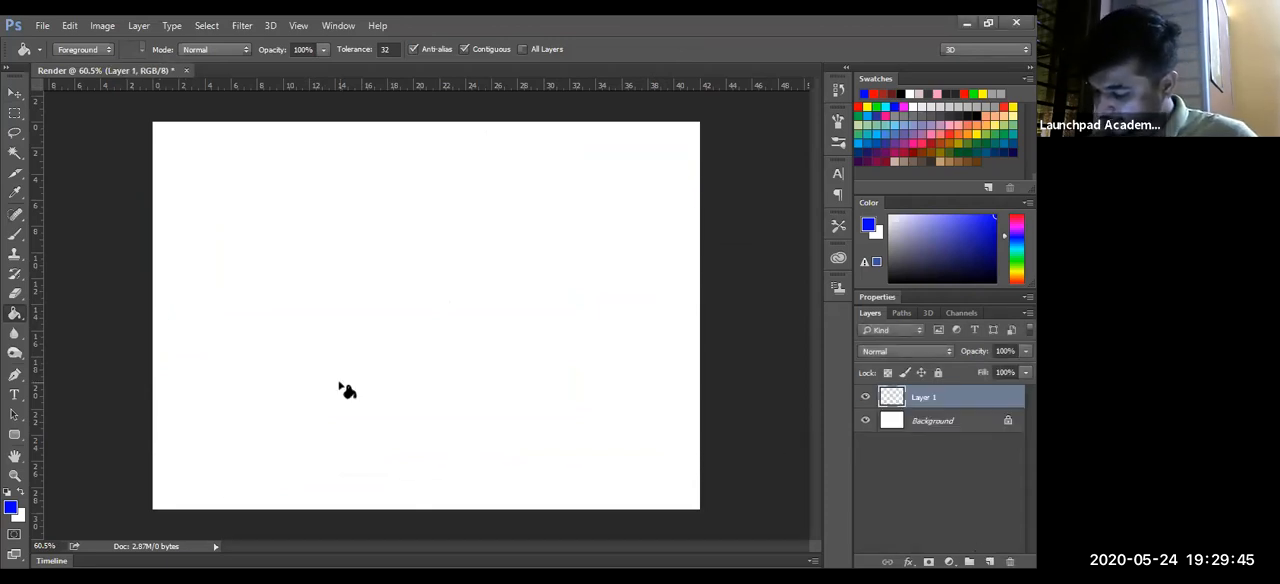
- Write a thin letter B about 5 × 7 cm in the page's upper left area with the 5 px Brush in black
key("b")
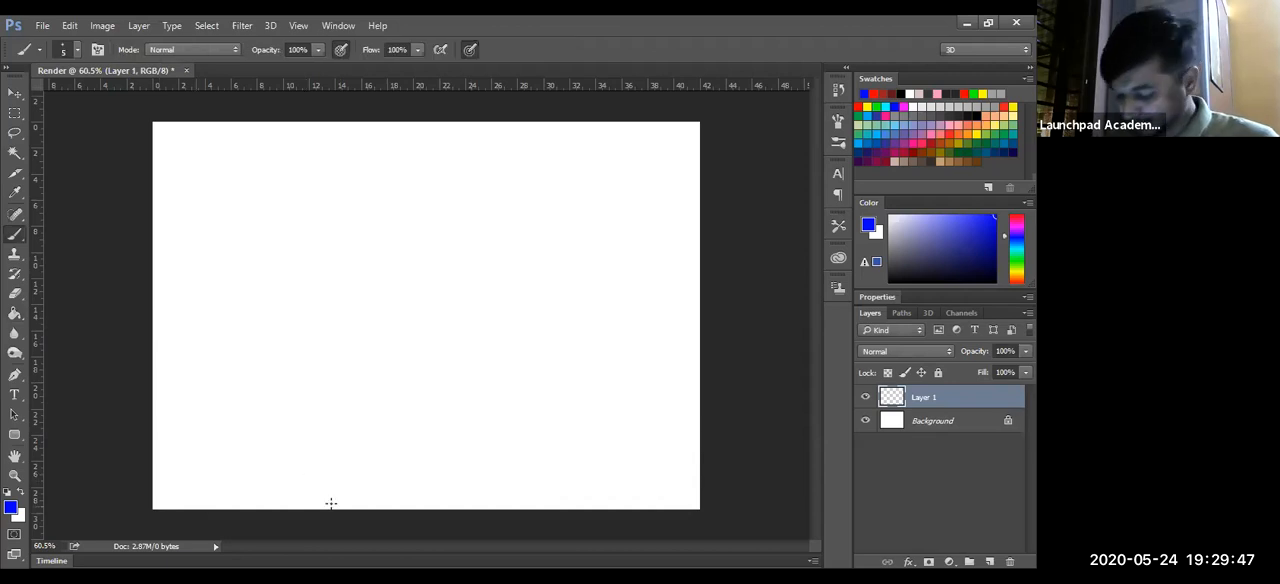
left_click(904, 92)
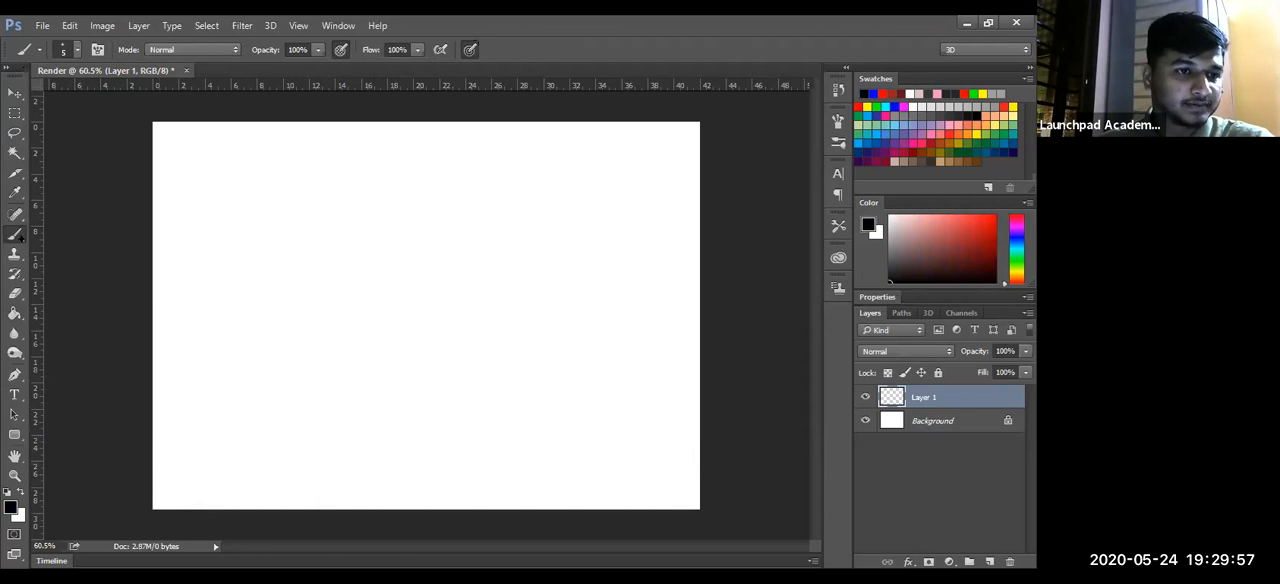
mouse_move(237, 222)
left_mouse_down()
mouse_move(240, 293)
mouse_move(240, 231)
mouse_move(261, 244)
mouse_move(259, 283)
left_mouse_up()
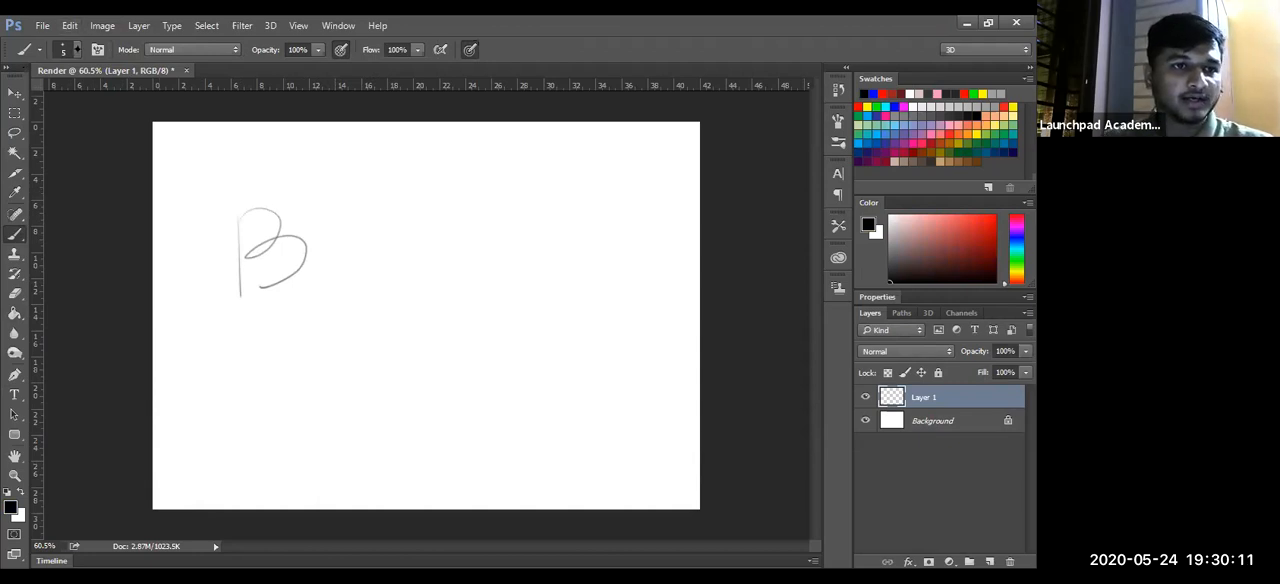
- Try several brush sizes, settle on 63 px, and paint two thick curls beside the letter B
left_click(78, 49)
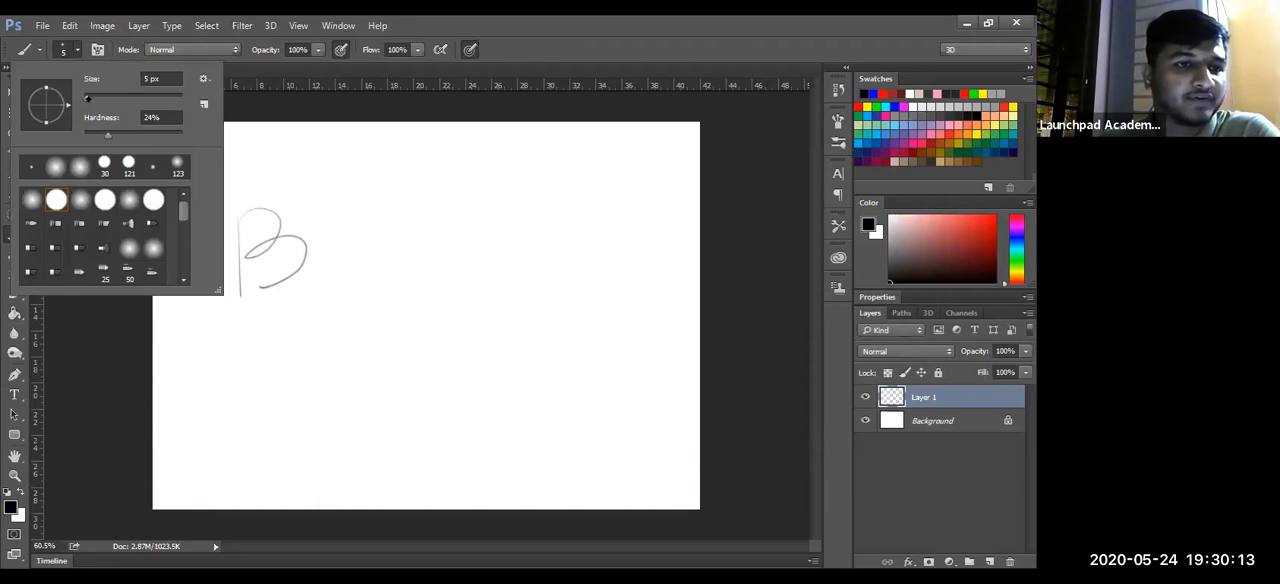
mouse_move(103, 95)
left_mouse_down()
mouse_move(185, 80)
mouse_move(133, 95)
left_mouse_up()
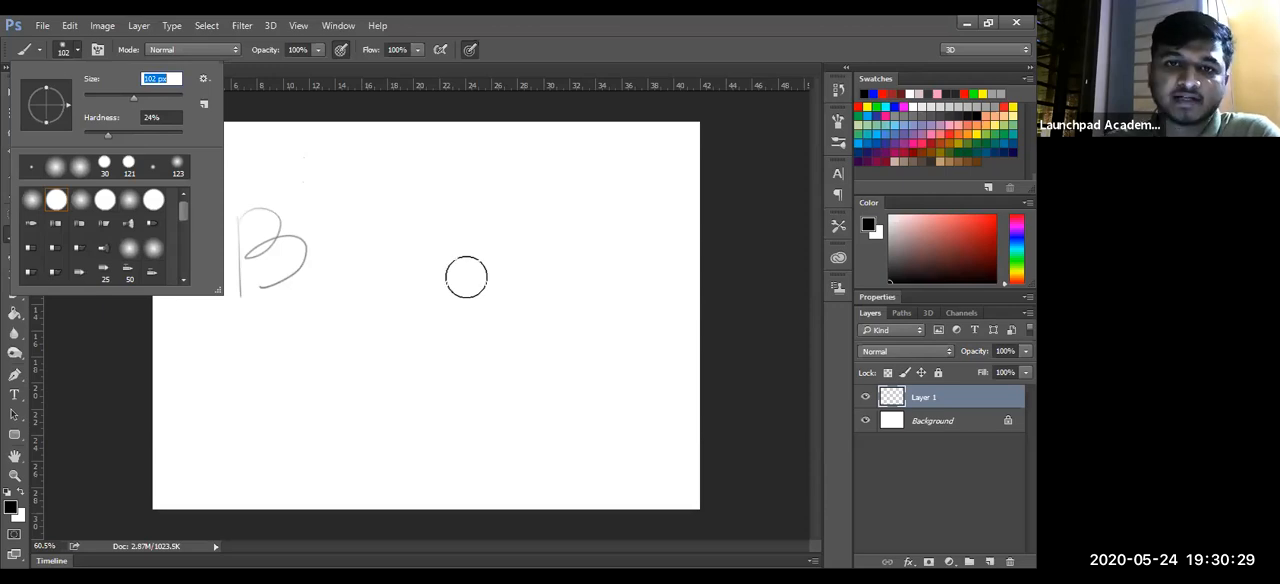
left_click_drag(133, 97, 176, 96)
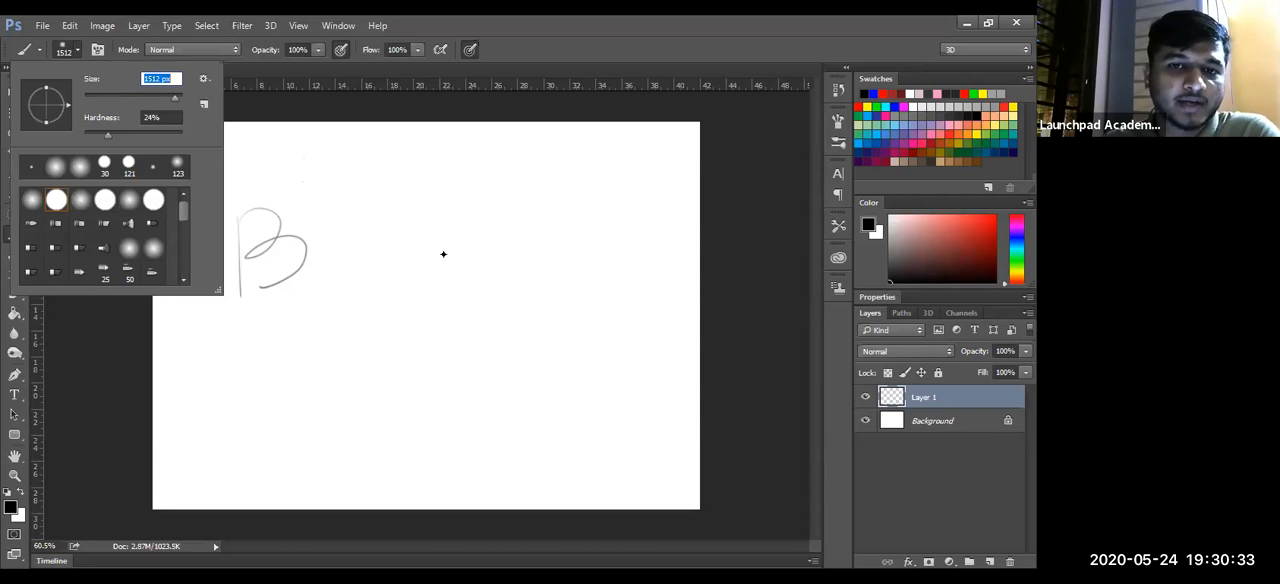
left_click_drag(176, 96, 114, 97)
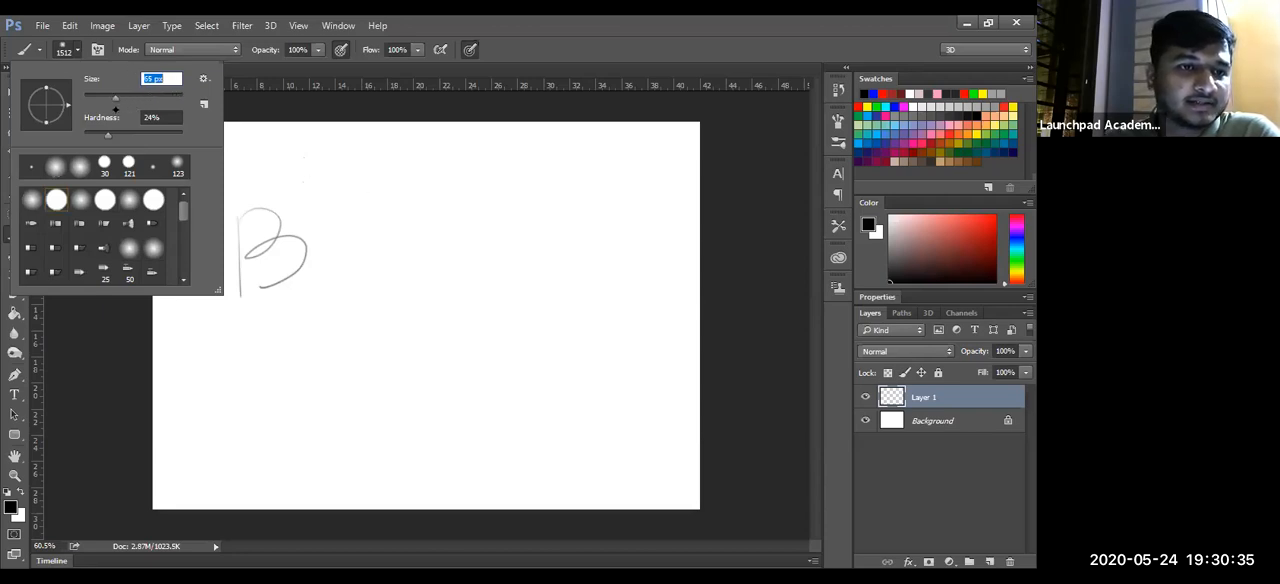
left_click(483, 253)
mouse_move(478, 248)
left_mouse_down()
mouse_move(508, 280)
mouse_move(540, 256)
left_mouse_up()
mouse_move(386, 214)
left_mouse_down()
mouse_move(424, 266)
mouse_move(394, 273)
left_mouse_up()
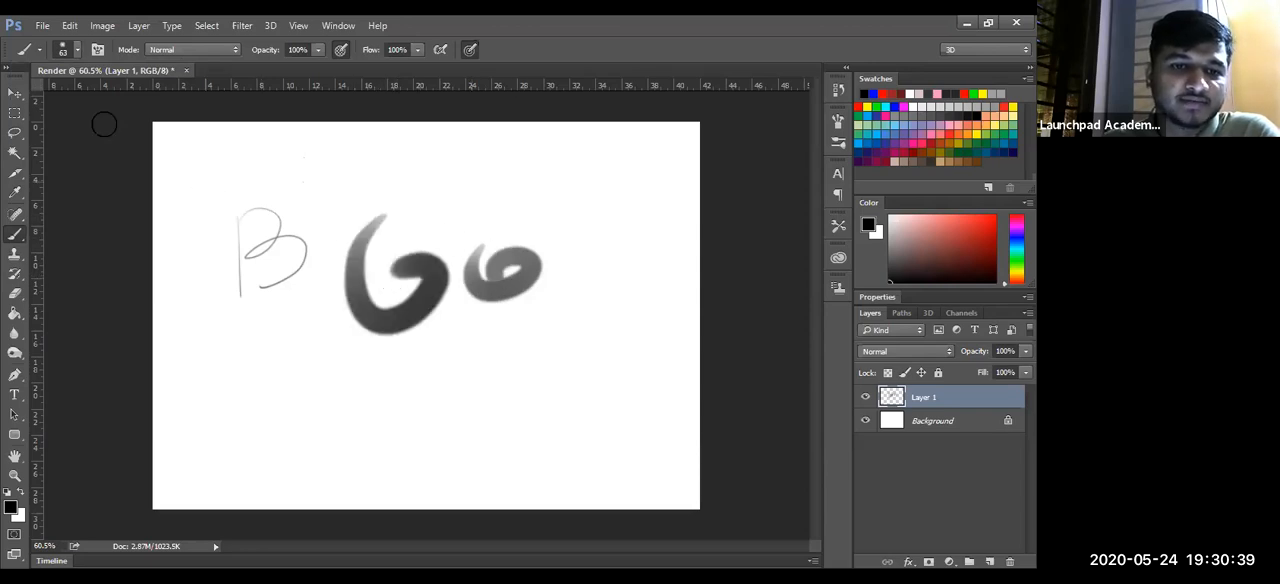
- Set the brush hardness to 46% and paint a looped curl above the smaller curl
left_click(70, 49)
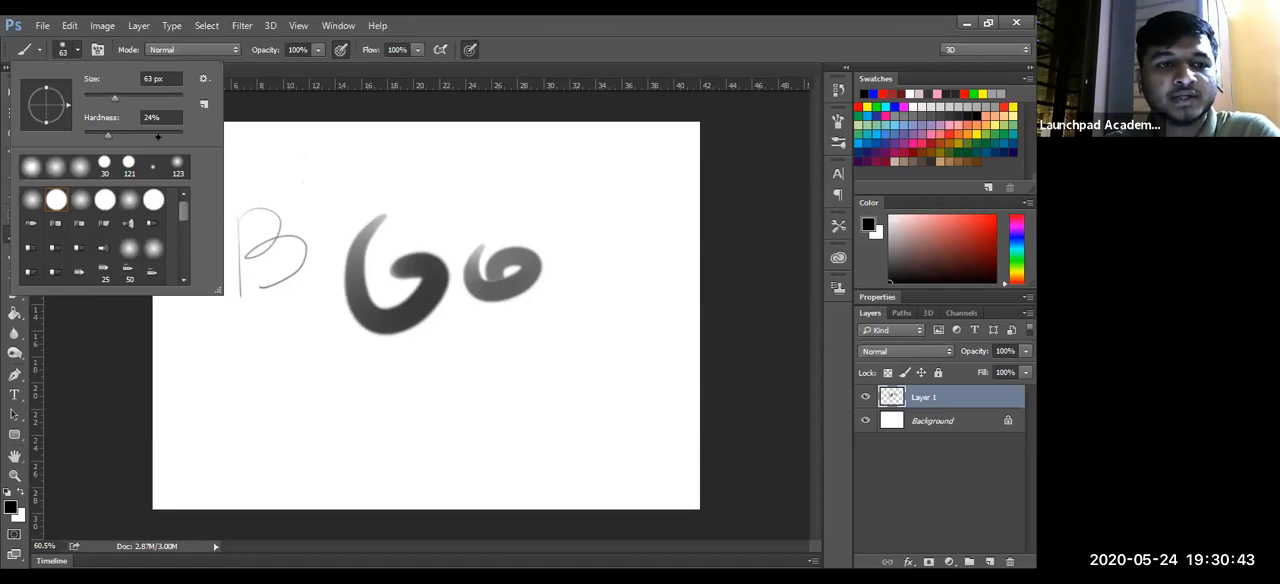
left_click_drag(100, 143, 128, 138)
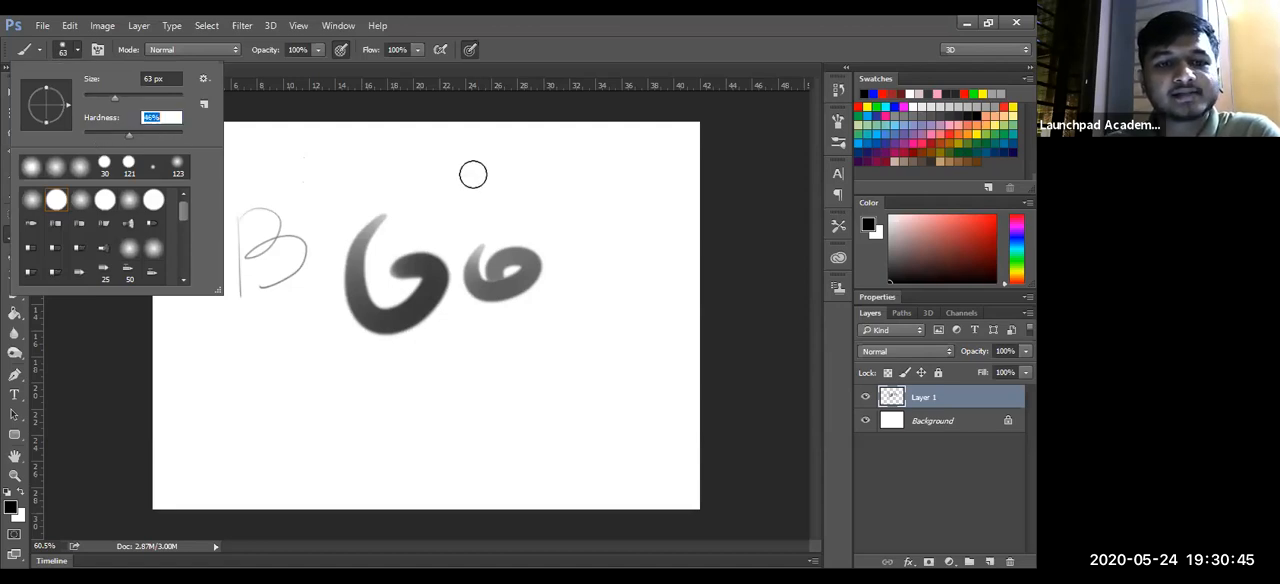
left_click_drag(509, 247, 485, 229)
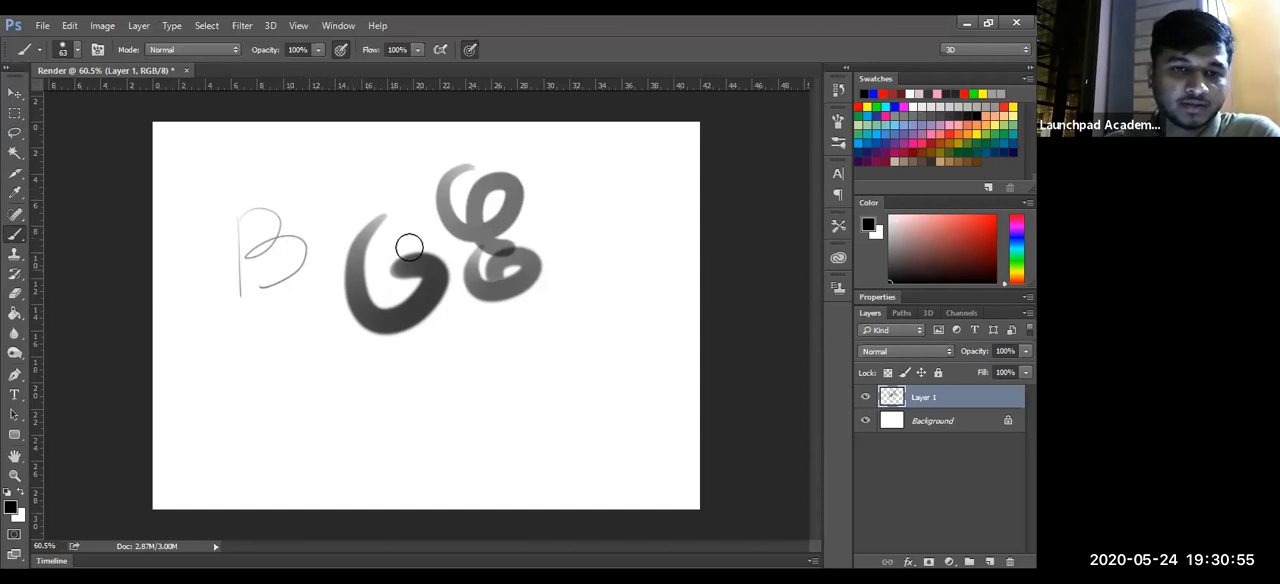
- Set the brush hardness to 100% and paint a thick stroke across the top of the large G-shaped curl
key("z")
mouse_move(410, 200)
left_mouse_down()
mouse_move(437, 180)
mouse_move(423, 199)
left_mouse_up()
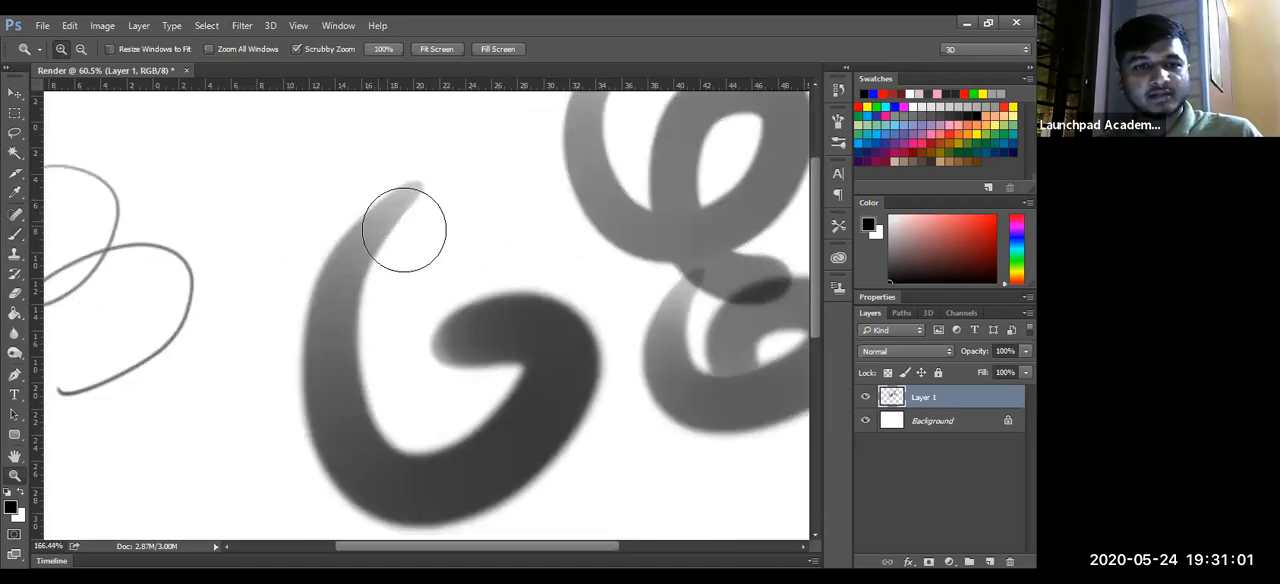
key("b")
right_click(266, 161)
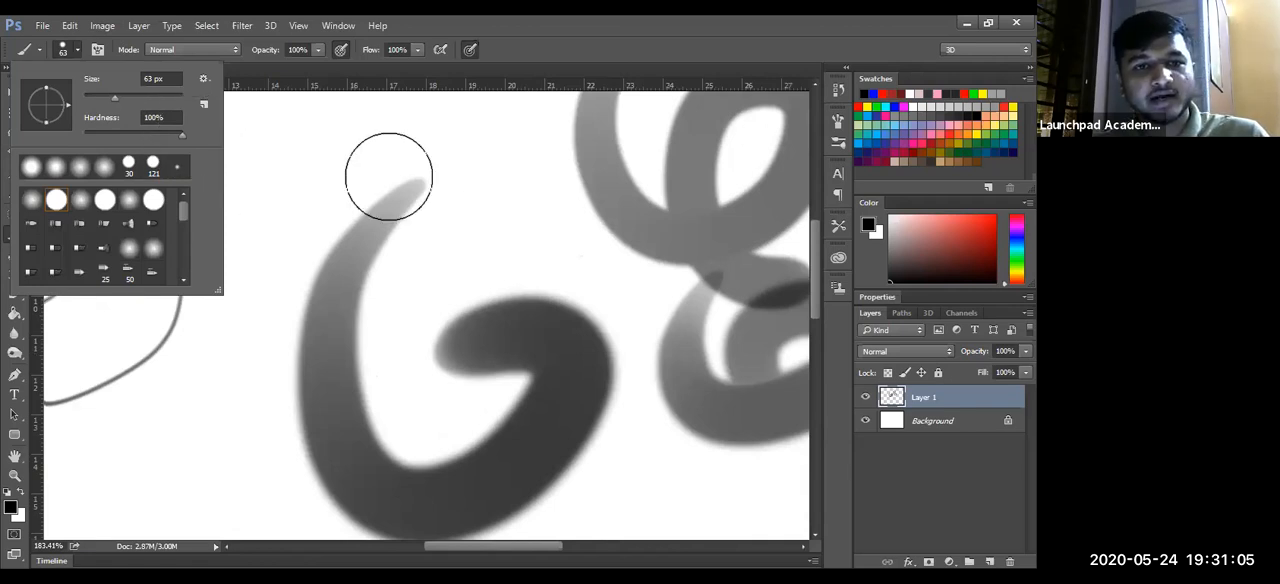
left_click_drag(293, 193, 508, 165)
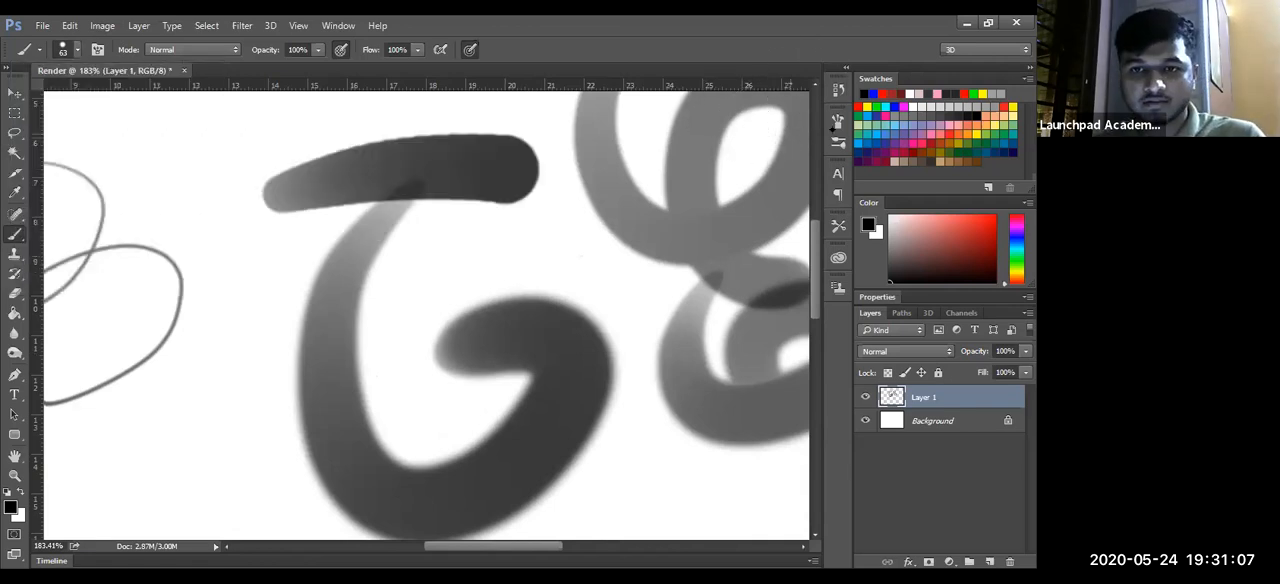
- Check the brush tip settings, and paint a lighter stroke across the G-shaped curl and a dark one about 17 cm long below it
key("F5")
left_click_drag(675, 380, 531, 404)
key("Return")
left_click(796, 111)
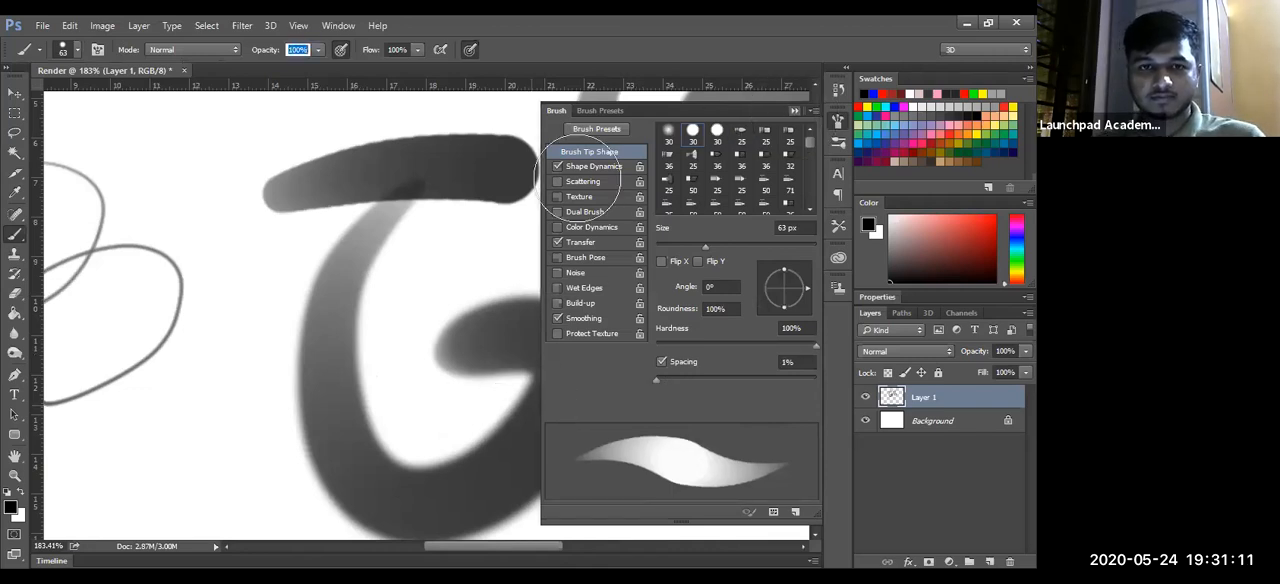
left_click_drag(213, 312, 497, 270)
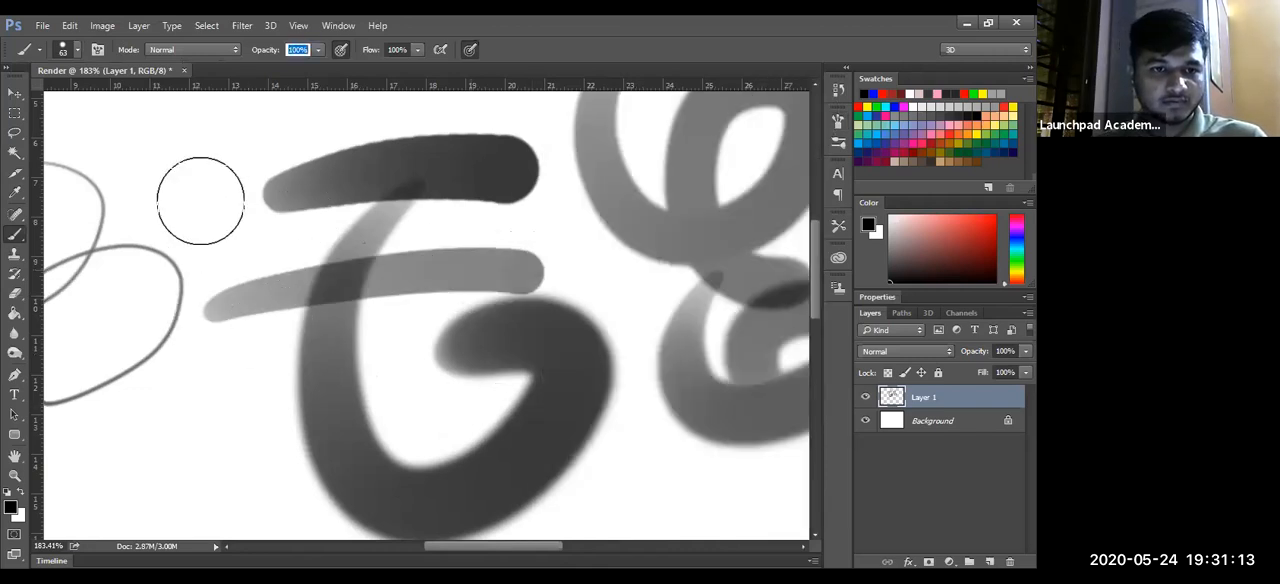
scroll(250, 163, "down", 4)
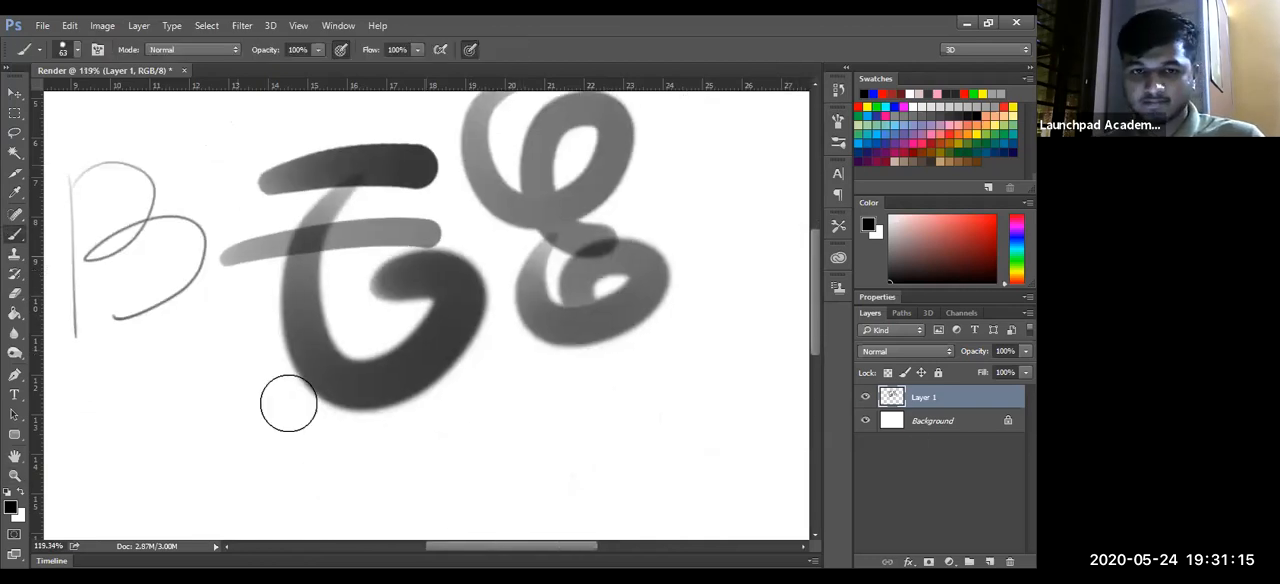
left_click_drag(218, 488, 616, 433)
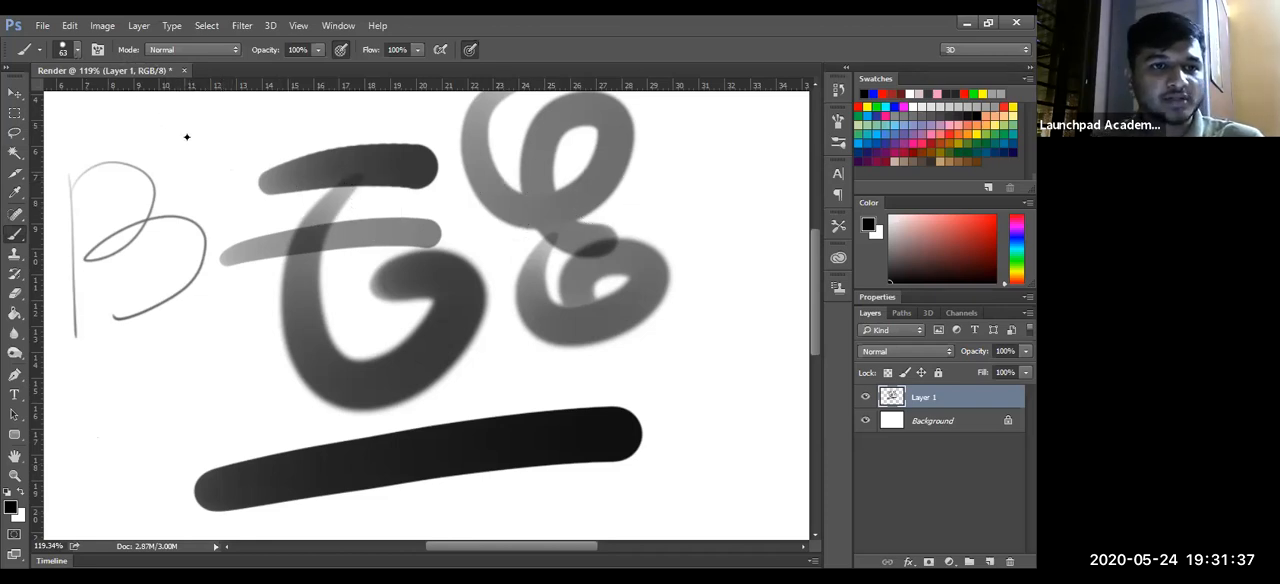
- Set the brush hardness to 0% and paint three soft-edged strokes around the G-shaped curl
left_click(77, 49)
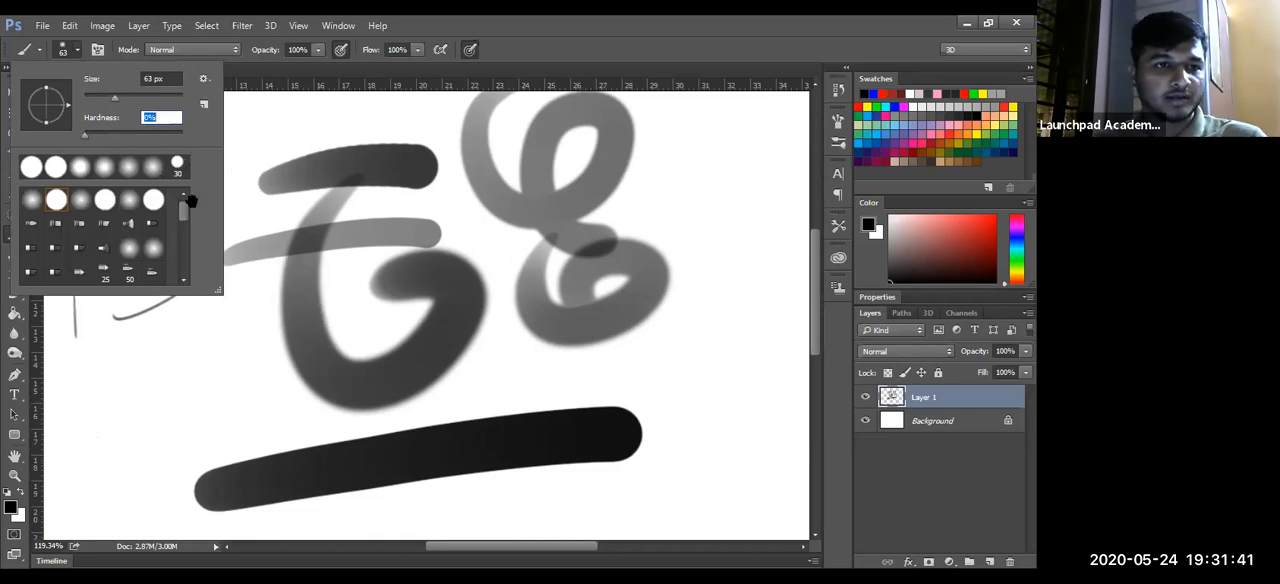
key("Return")
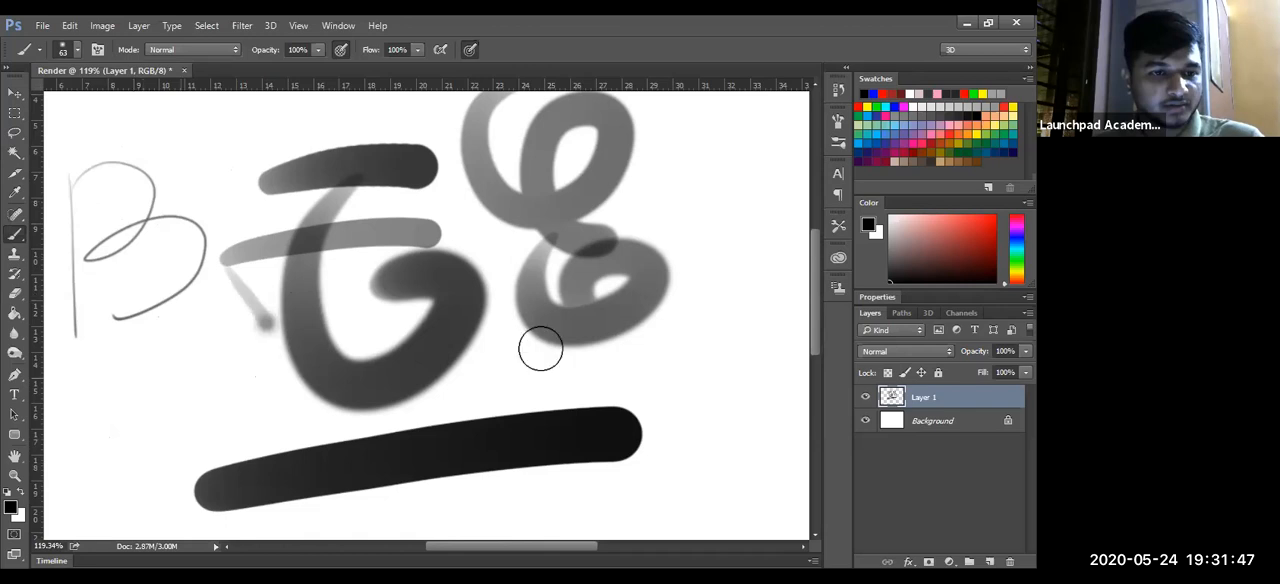
left_click_drag(125, 434, 263, 358)
left_click_drag(496, 390, 698, 381)
key("ctrl+space")
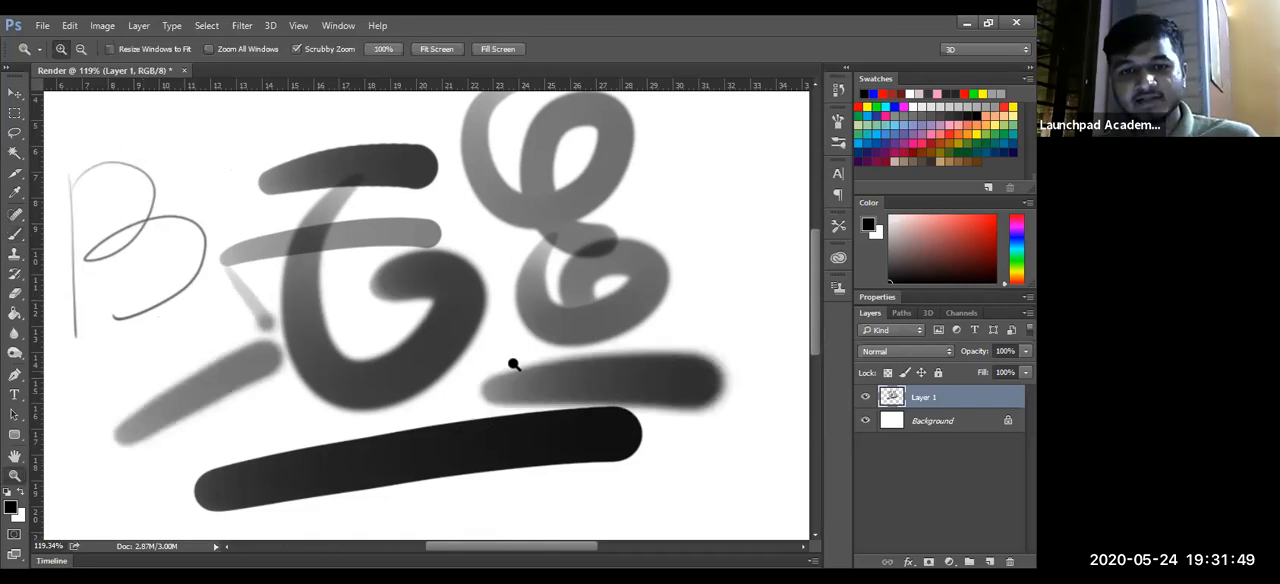
- Inspect the edges of the existing strokes up close and paint a stroke about 24 cm long near the page bottom at 100% brush opacity
left_click_drag(514, 363, 700, 337)
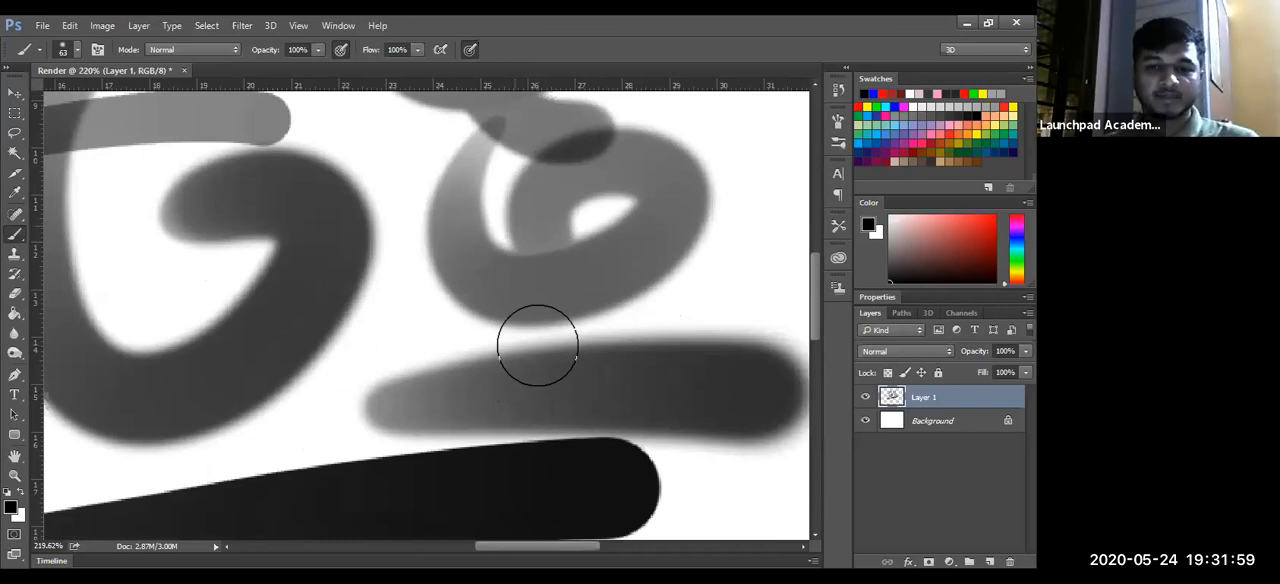
key("z")
left_click_drag(560, 284, 525, 286)
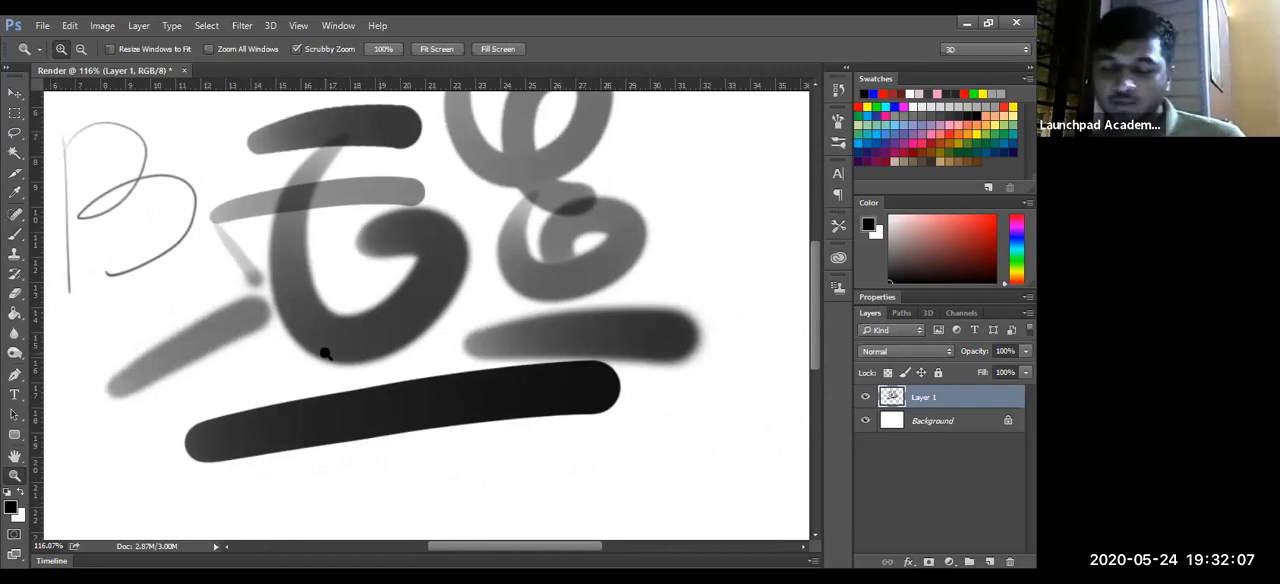
left_click_drag(549, 276, 413, 263)
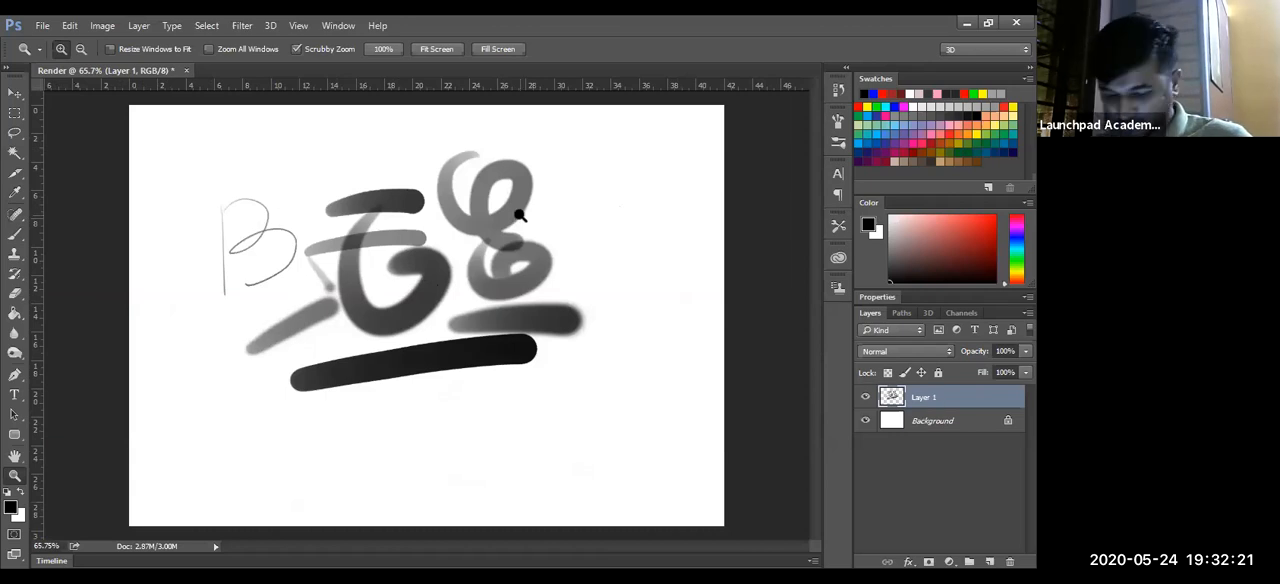
key("b")
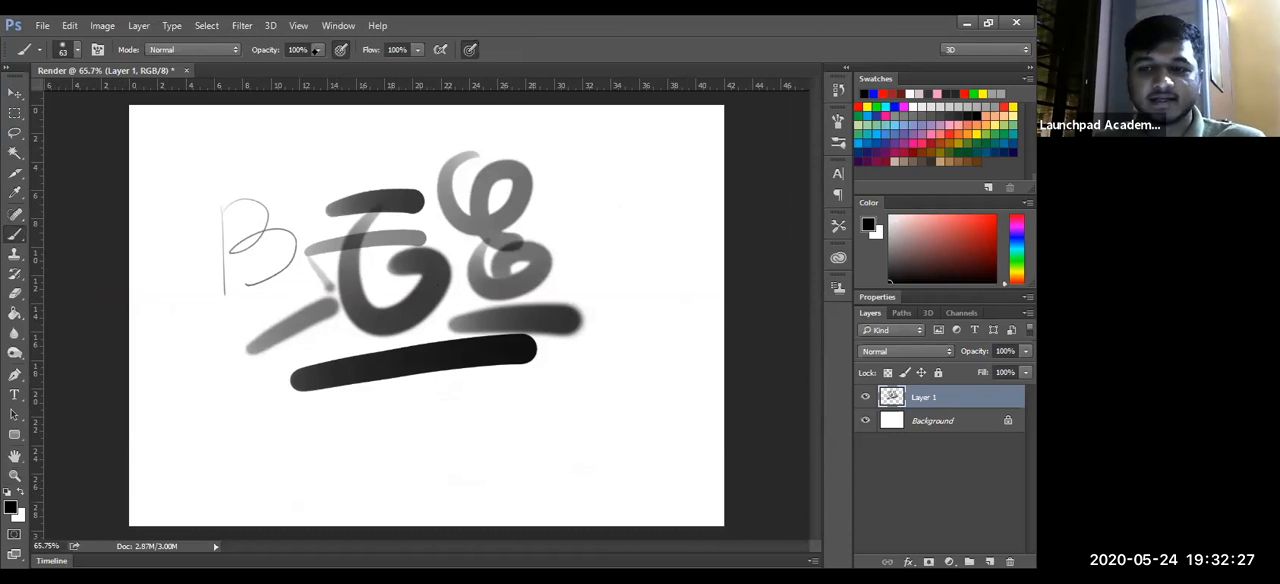
left_click(318, 49)
left_click_drag(325, 67, 252, 68)
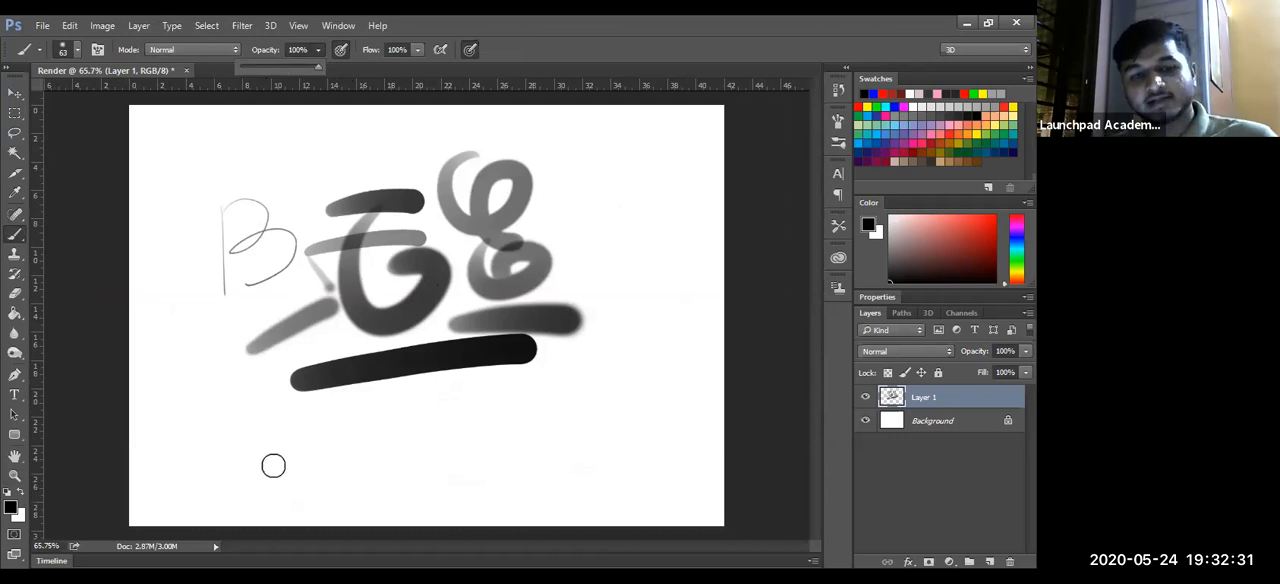
left_click_drag(238, 470, 558, 460)
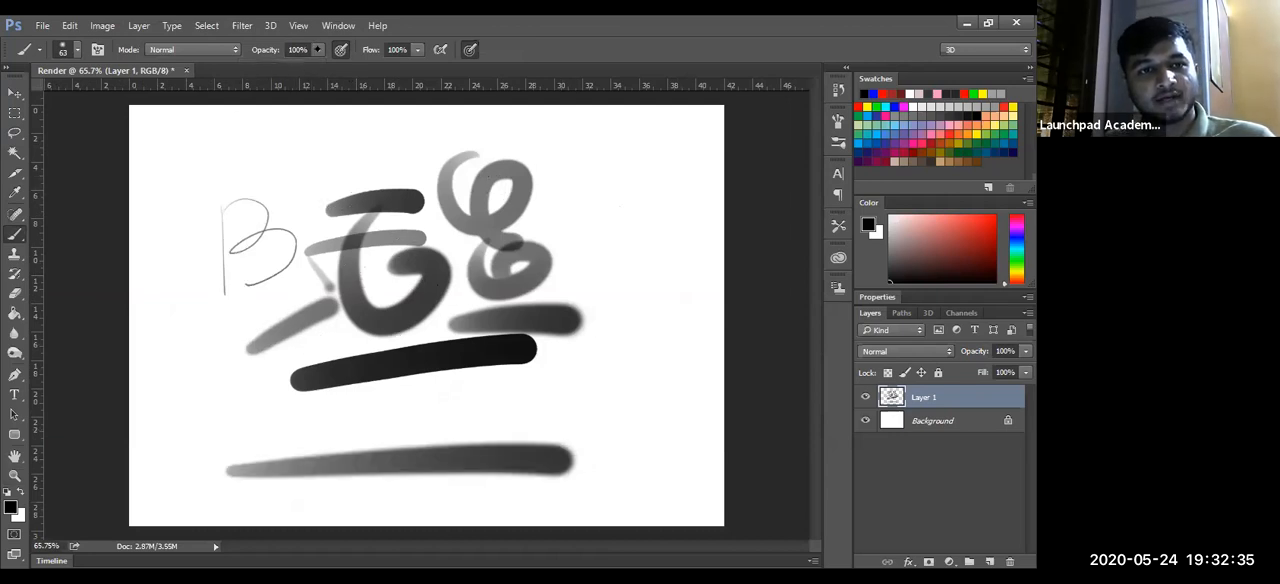
- Set the brush opacity to 43% and paint one wide stroke across the page top and two below the thick black stroke
key("4")
key("3")
left_click_drag(172, 150, 532, 126)
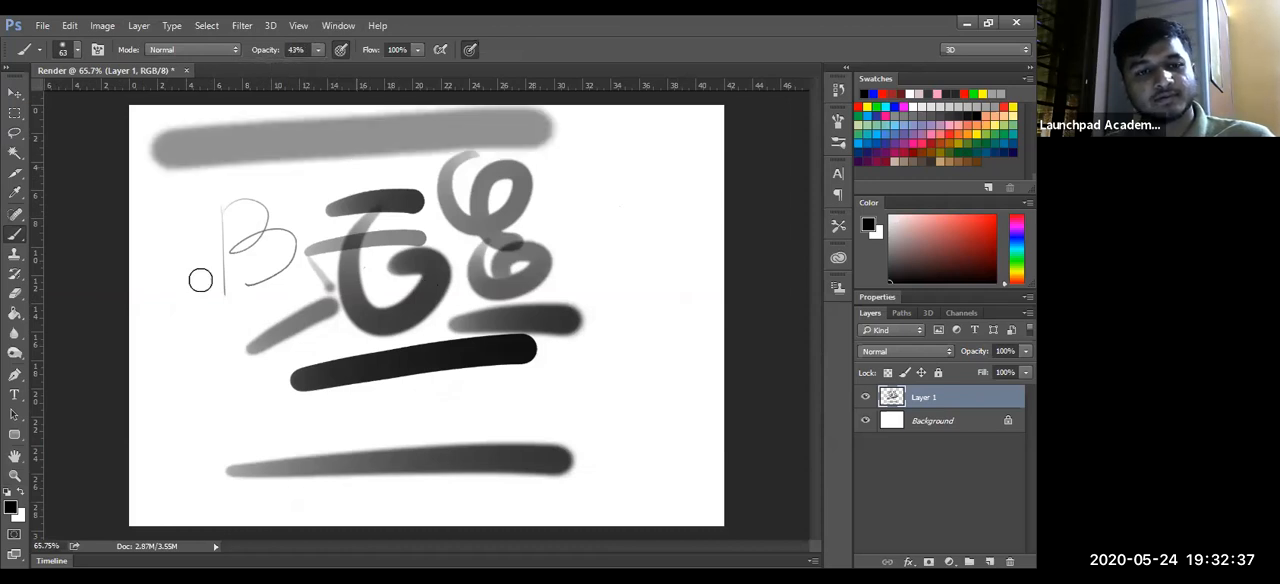
left_click_drag(221, 429, 543, 390)
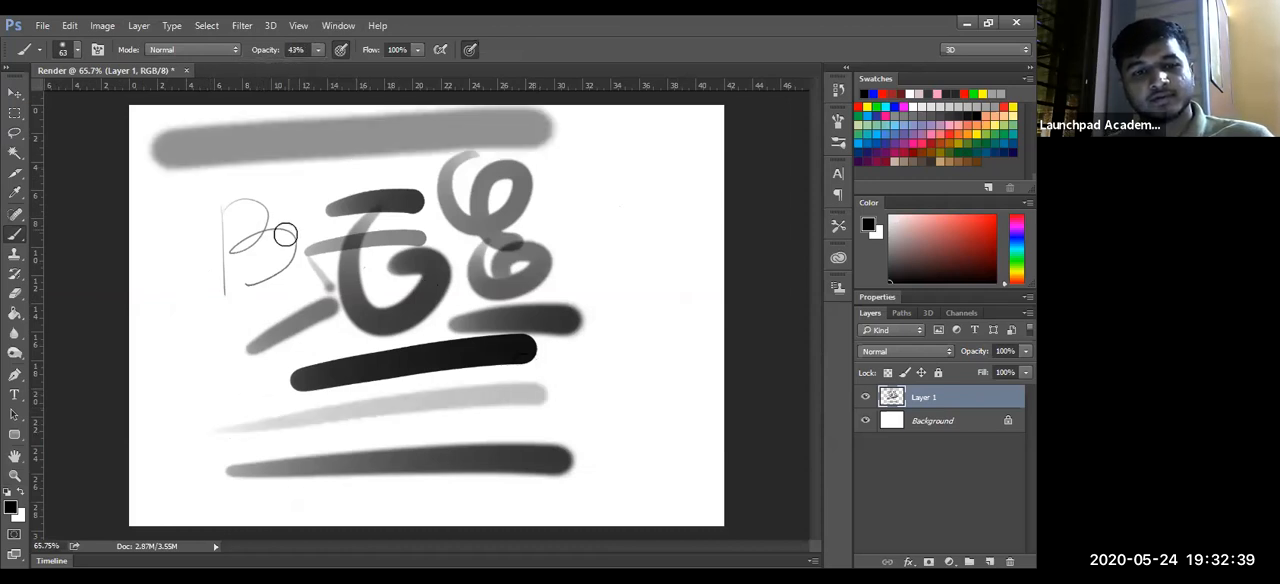
left_click_drag(222, 442, 594, 411)
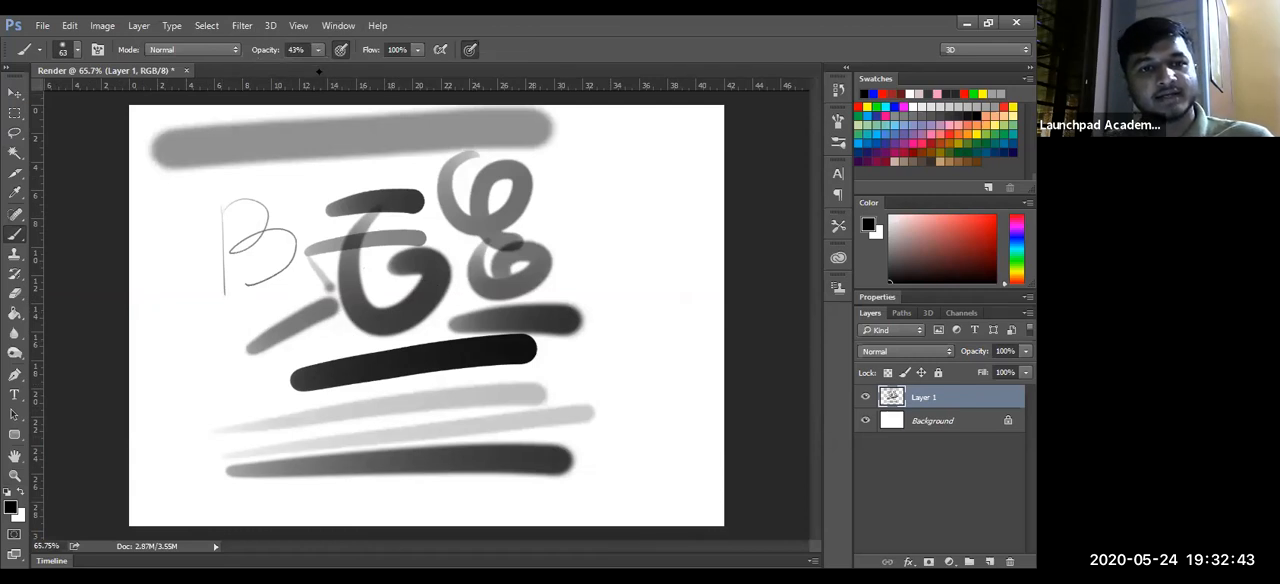
- Set the brush opacity to 100%, paint a stroke along the page bottom and two black arcs across the letters with pen-pressure opacity off
key("0")
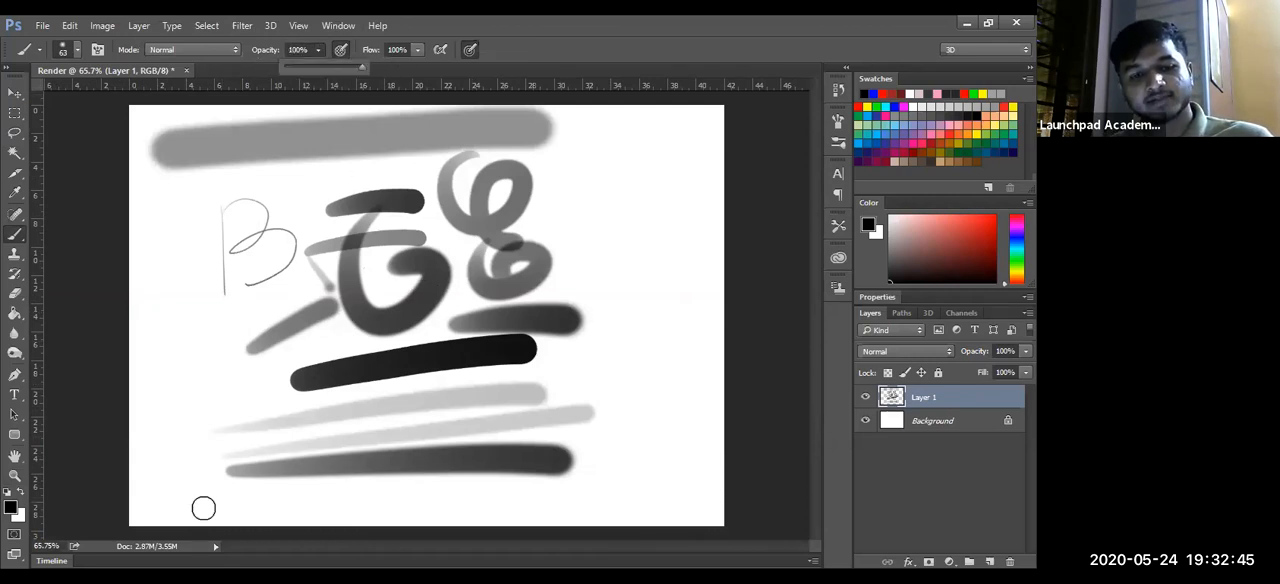
left_click_drag(205, 510, 610, 486)
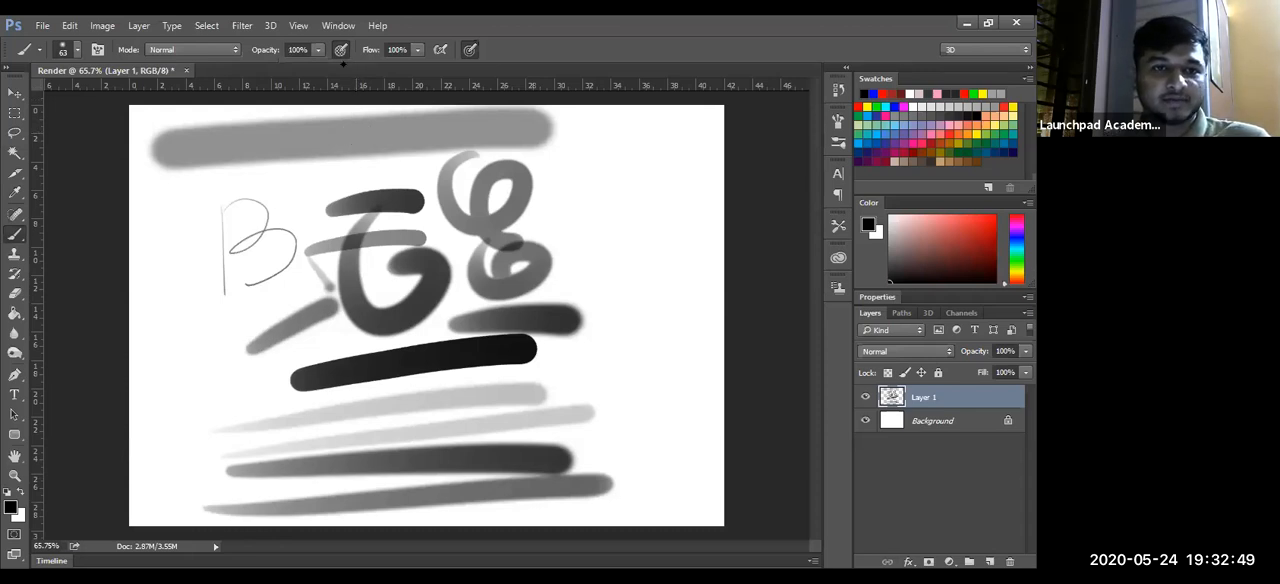
mouse_move(163, 228)
left_mouse_down()
mouse_move(500, 172)
mouse_move(490, 187)
left_mouse_up()
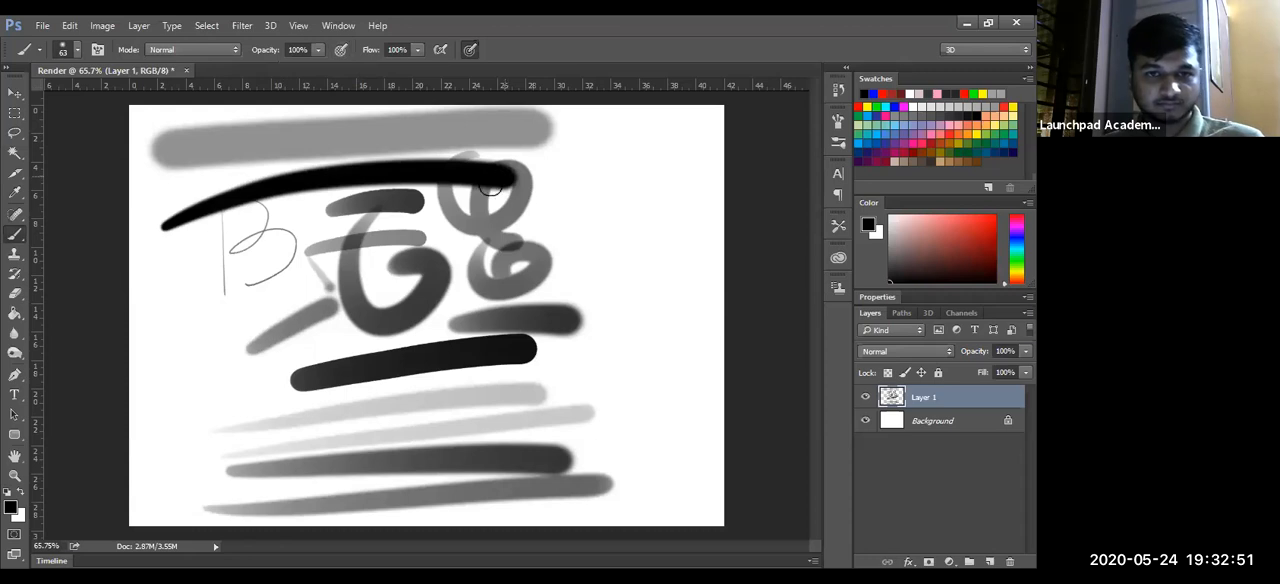
left_click_drag(205, 322, 525, 248)
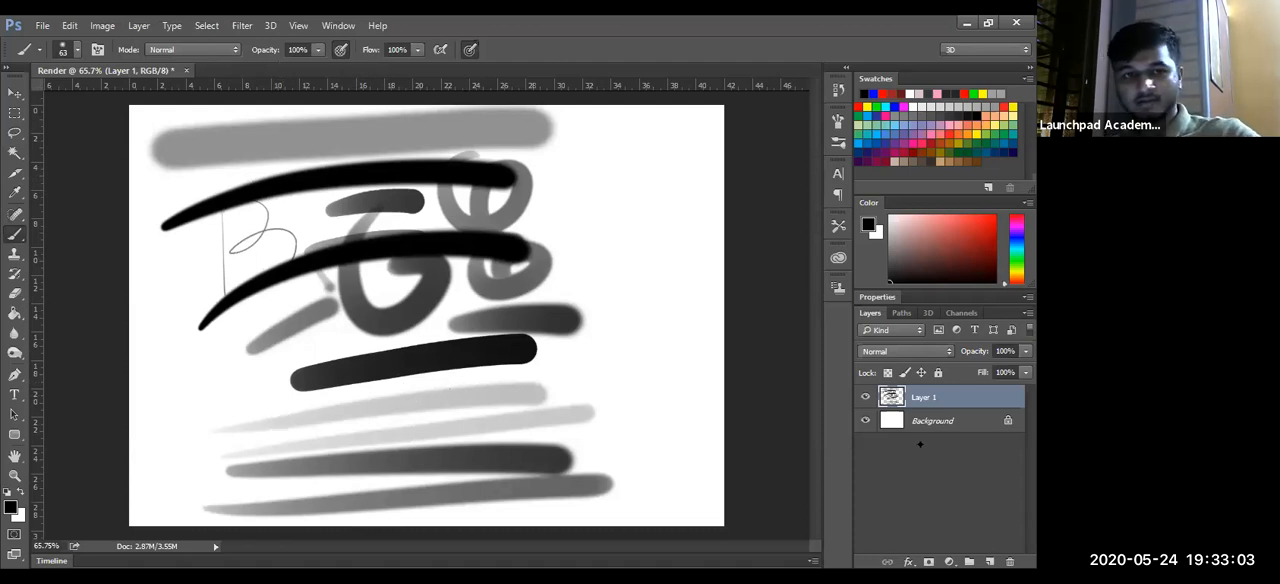
- Replace the painted layer with a new empty one and cover the page with roughly parallel diagonal brush strokes
key("Delete")
left_click(989, 561)
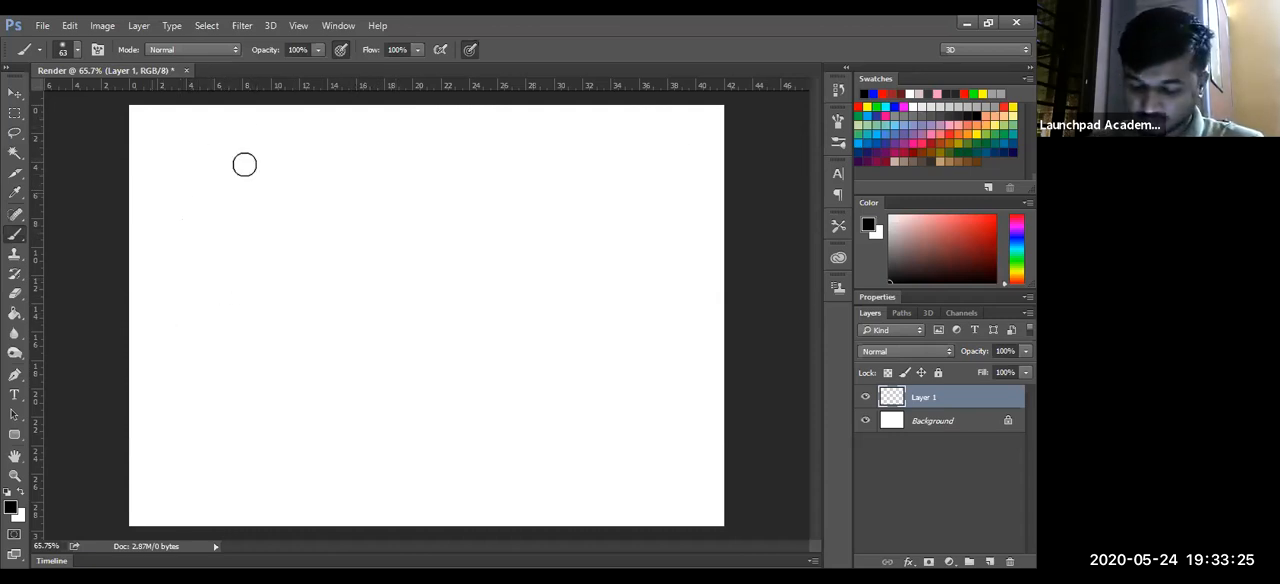
left_click_drag(145, 238, 468, 104)
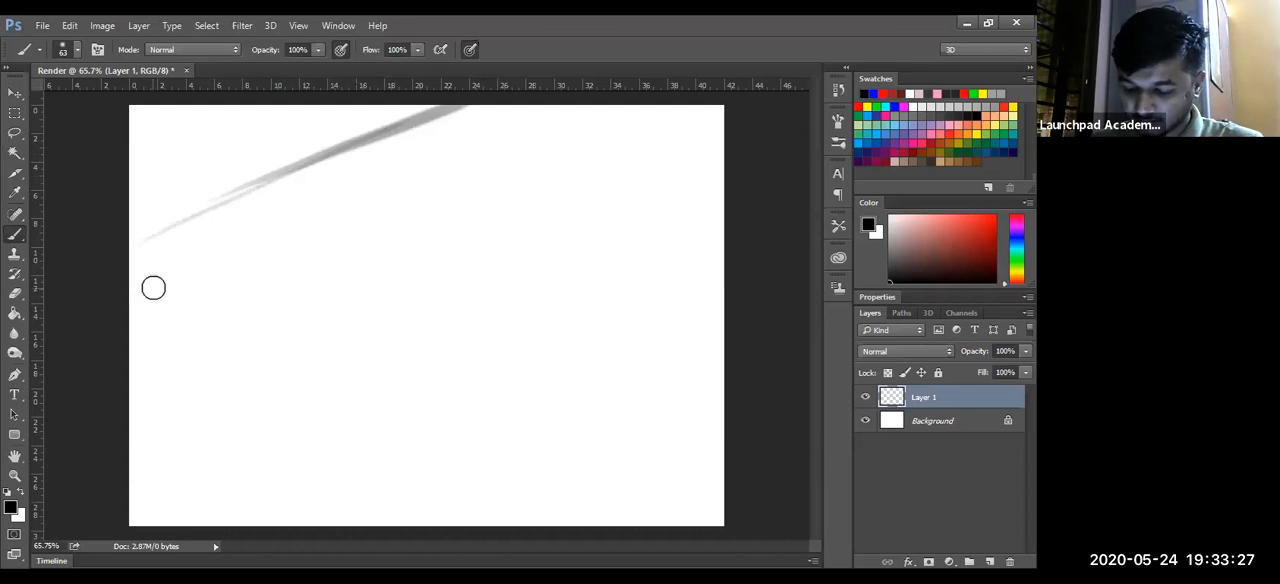
left_click_drag(151, 286, 483, 134)
left_click_drag(172, 330, 515, 182)
left_click_drag(197, 376, 575, 212)
left_click_drag(220, 413, 598, 262)
left_click_drag(245, 443, 632, 282)
left_click_drag(290, 484, 655, 324)
left_click_drag(372, 495, 700, 375)
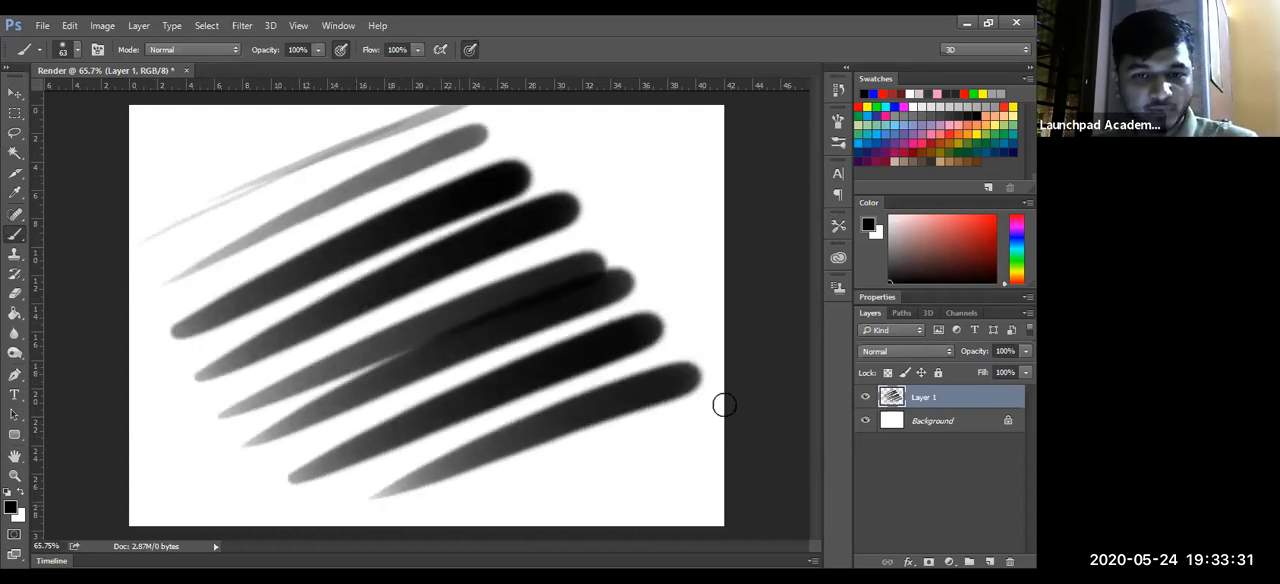
left_click_drag(432, 515, 686, 430)
left_click_drag(490, 522, 740, 415)
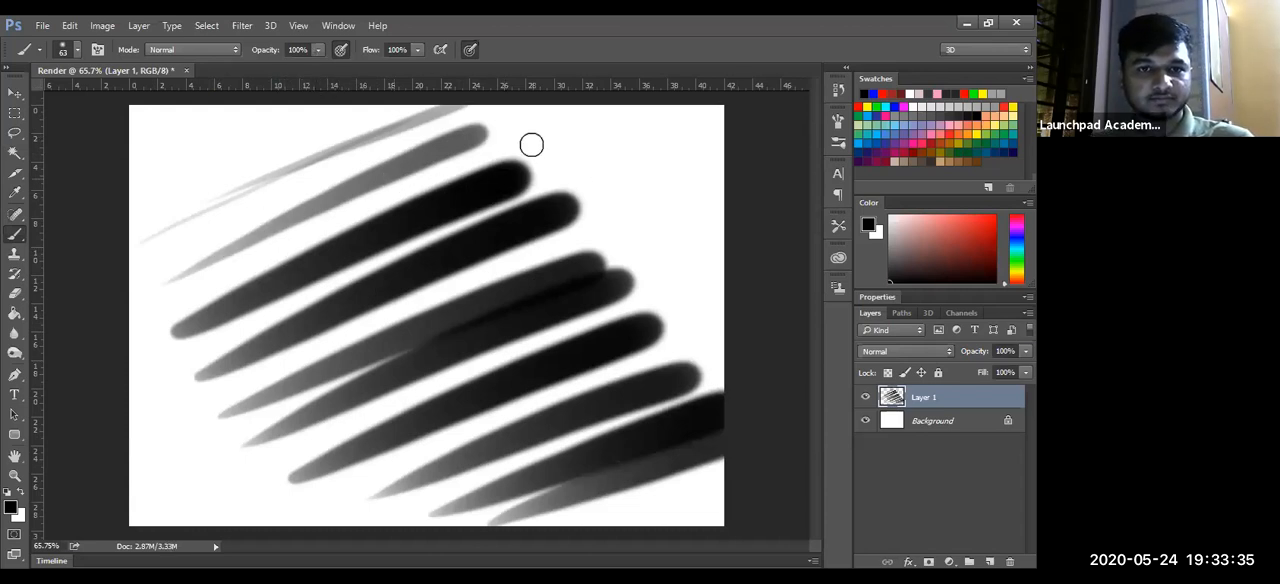
- Hide Layer 1 and paint two arched strokes on a new layer, the lower with pen-pressure size on and the upper with it off
left_click(866, 397)
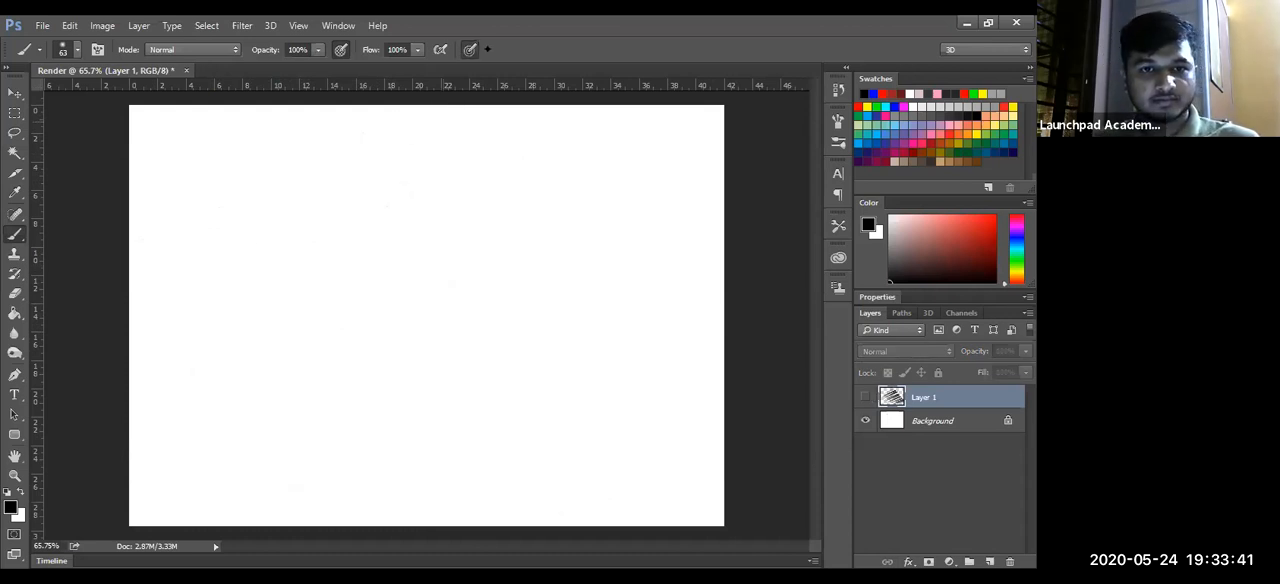
left_click(989, 561)
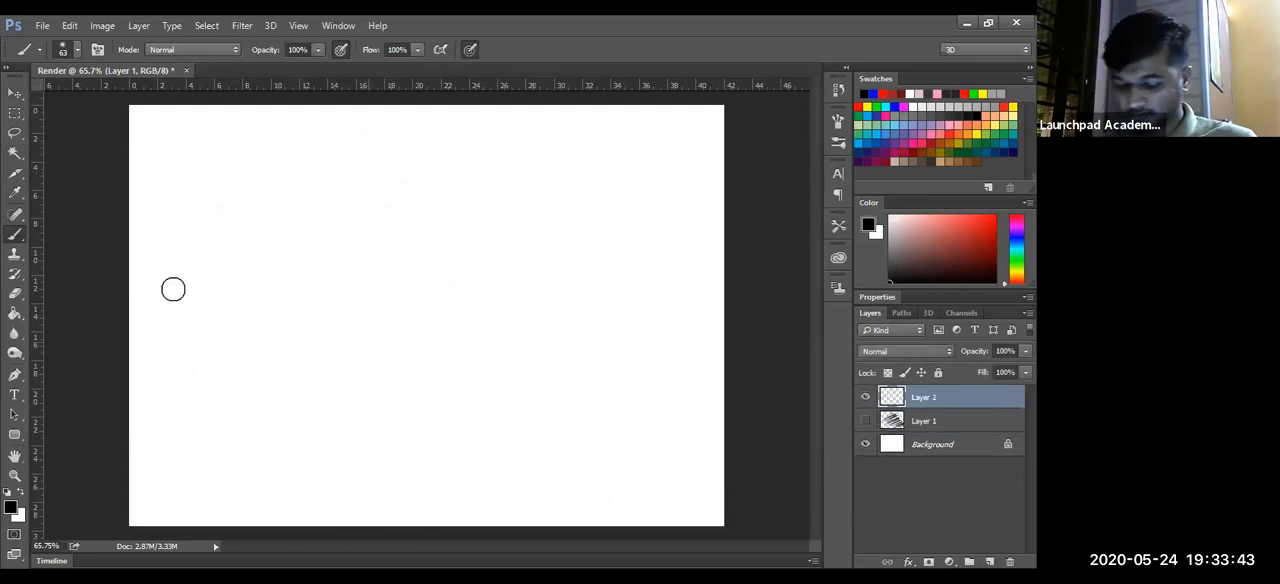
left_click_drag(168, 302, 715, 265)
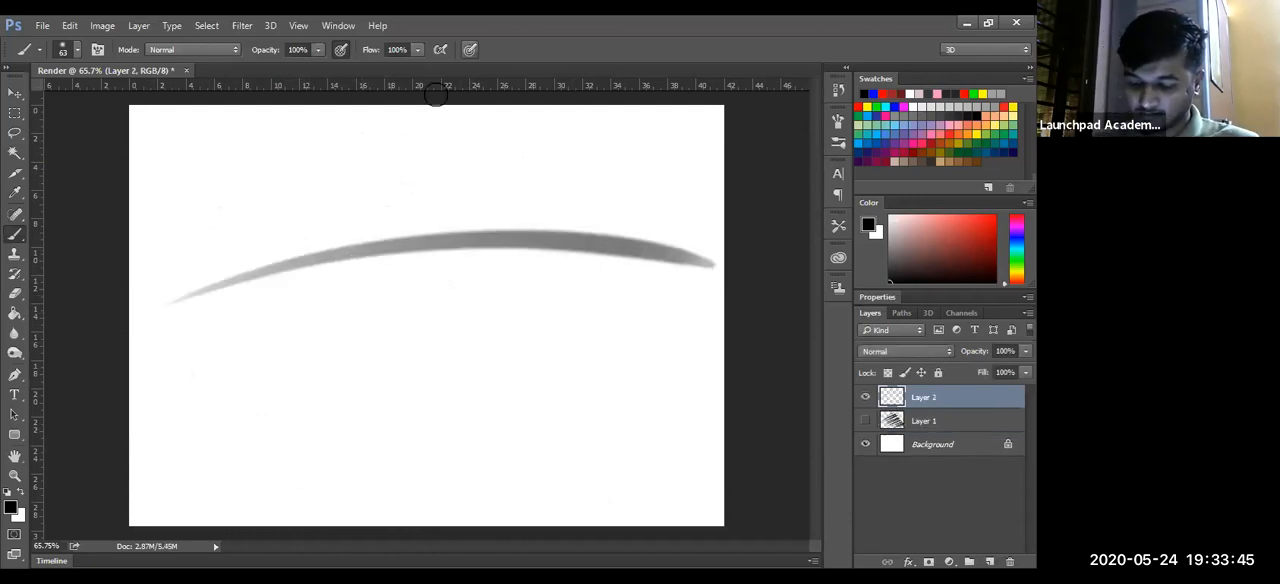
left_click_drag(170, 221, 664, 163)
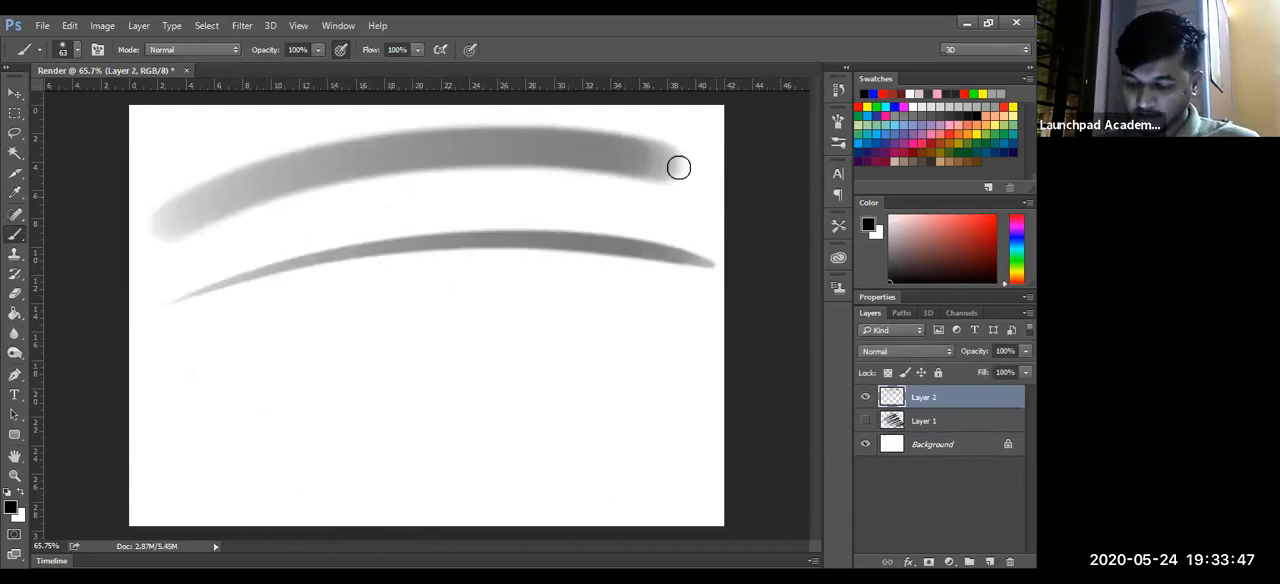
left_click(470, 49)
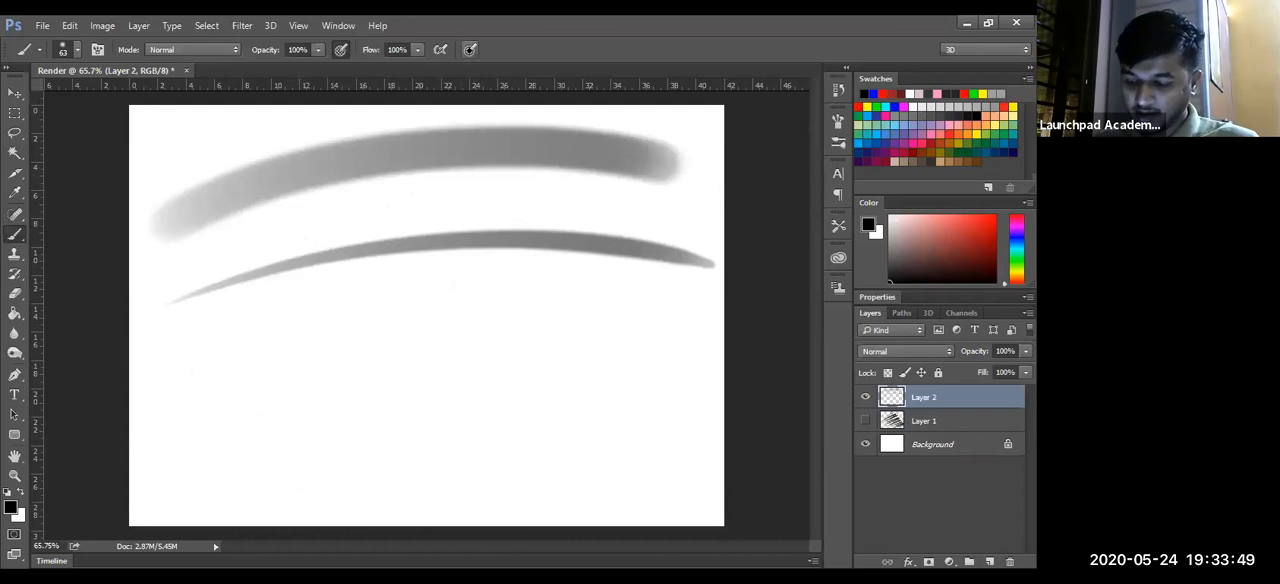
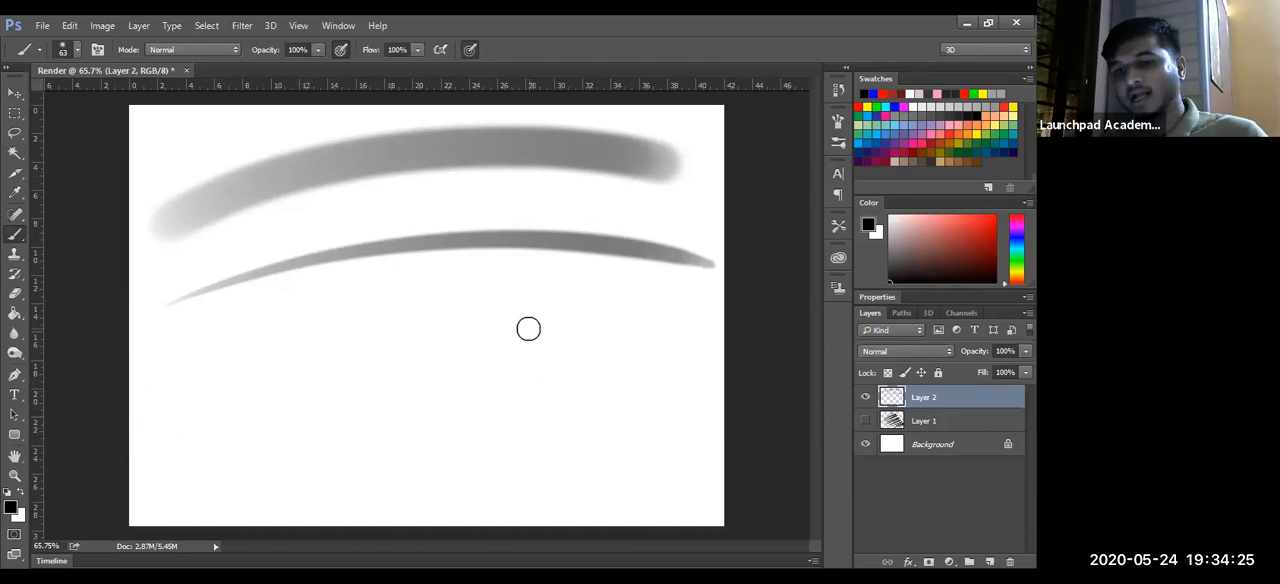
- Paint roughly parallel thin, tapering strokes across the lower half of the page with pen-pressure size on
left_click_drag(155, 416, 582, 394)
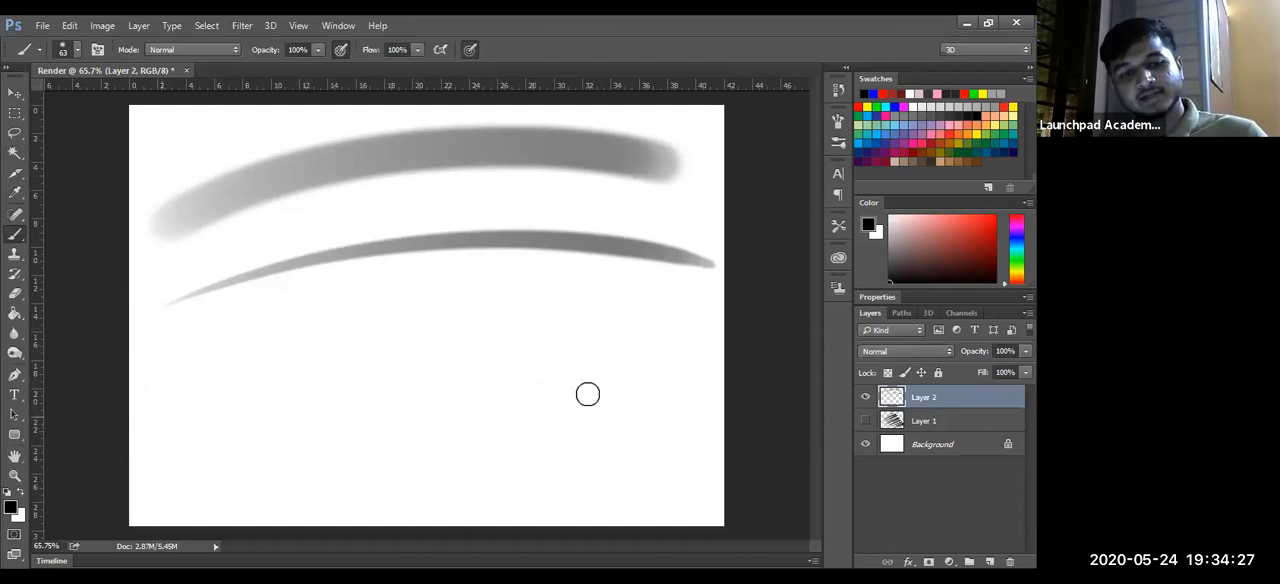
left_click_drag(196, 362, 583, 309)
left_click_drag(233, 382, 633, 320)
left_click_drag(253, 447, 658, 370)
mouse_move(278, 484)
left_mouse_down()
mouse_move(653, 405)
mouse_move(332, 508)
left_mouse_up()
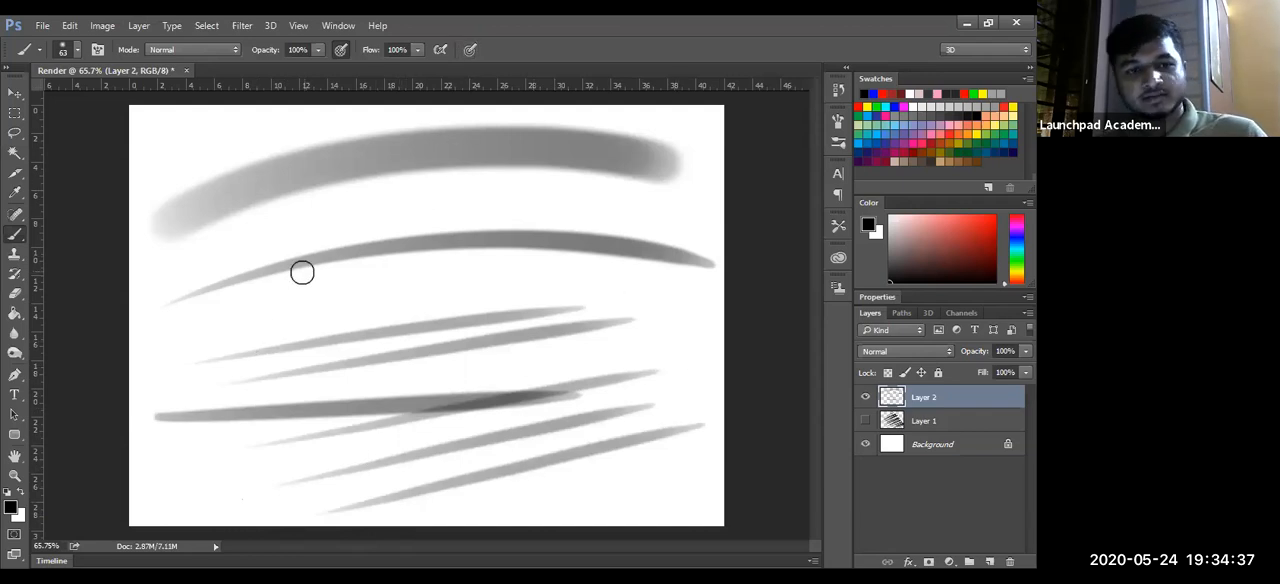
- Paint wide diagonal strokes over the thin ones across the page with pen-pressure size off
left_click_drag(203, 261, 587, 176)
mouse_move(203, 319)
left_mouse_down()
mouse_move(568, 220)
mouse_move(175, 384)
mouse_move(606, 294)
left_mouse_up()
left_click_drag(290, 460, 651, 333)
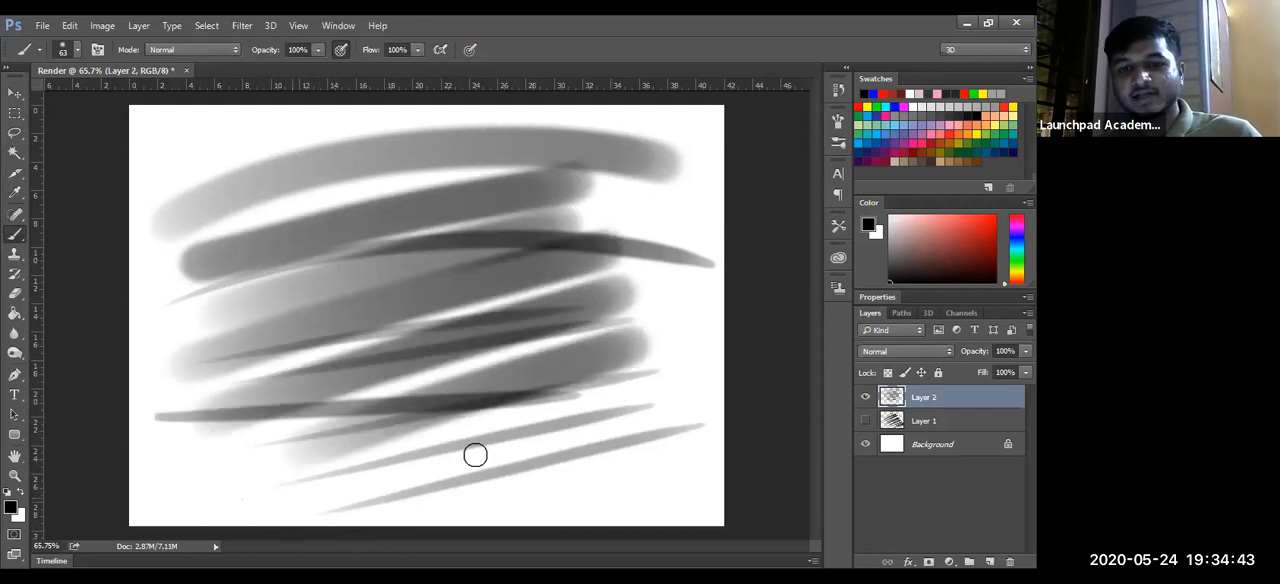
left_click_drag(308, 492, 656, 380)
left_click_drag(350, 520, 706, 423)
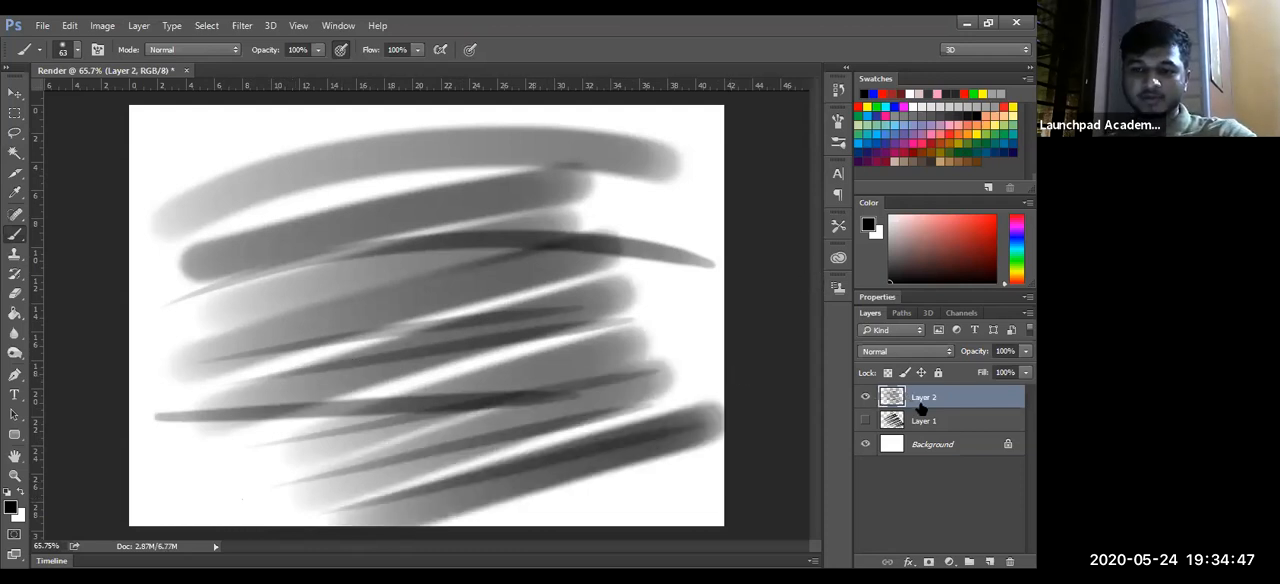
- Delete Layer 2 and Layer 1, and add a new empty layer above the Background
key("Delete")
key("Delete")
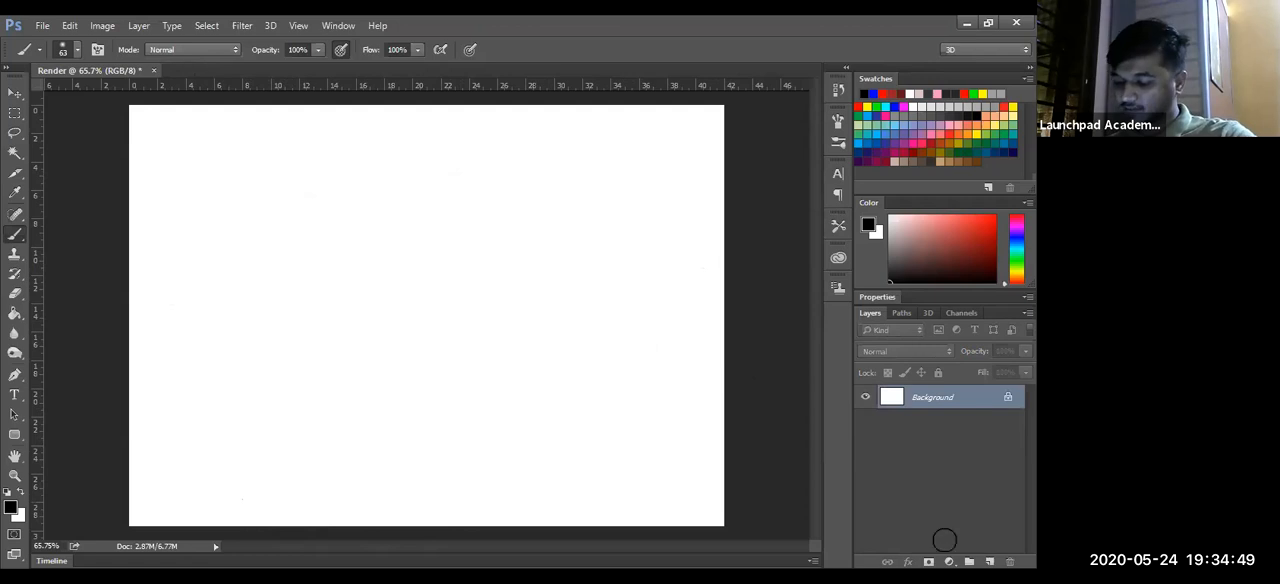
key("ctrl+shift+alt+n")
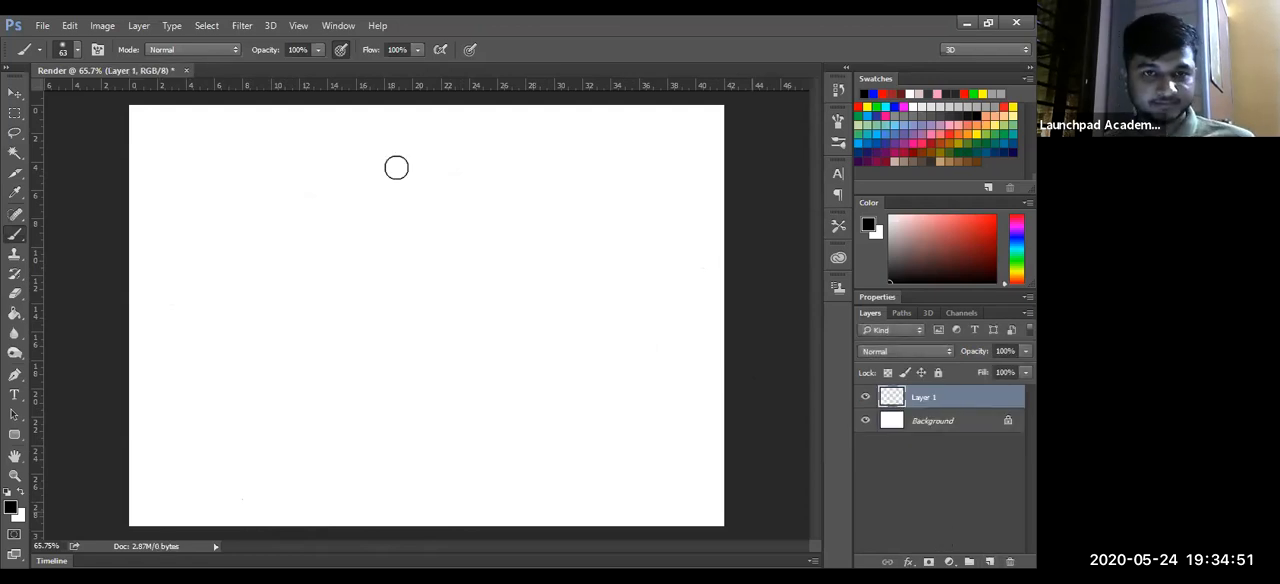
- Set the brush size to 5 px and handwrite "Alt" with "P&H" above it in the page's upper-left area
right_click(460, 321, "alt")
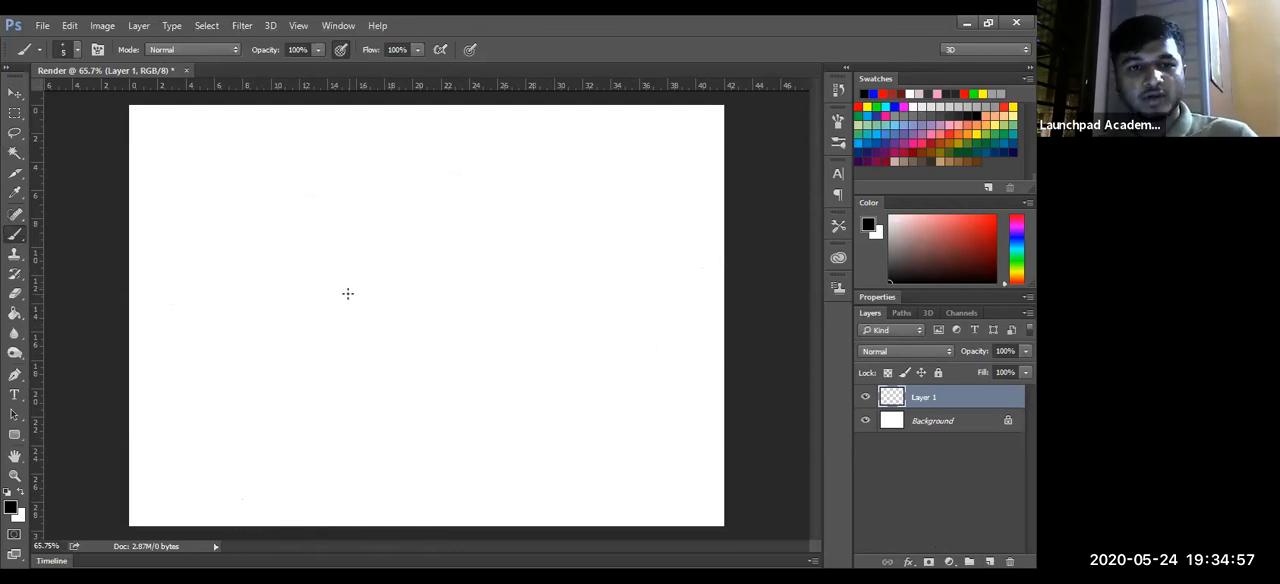
key("alt")
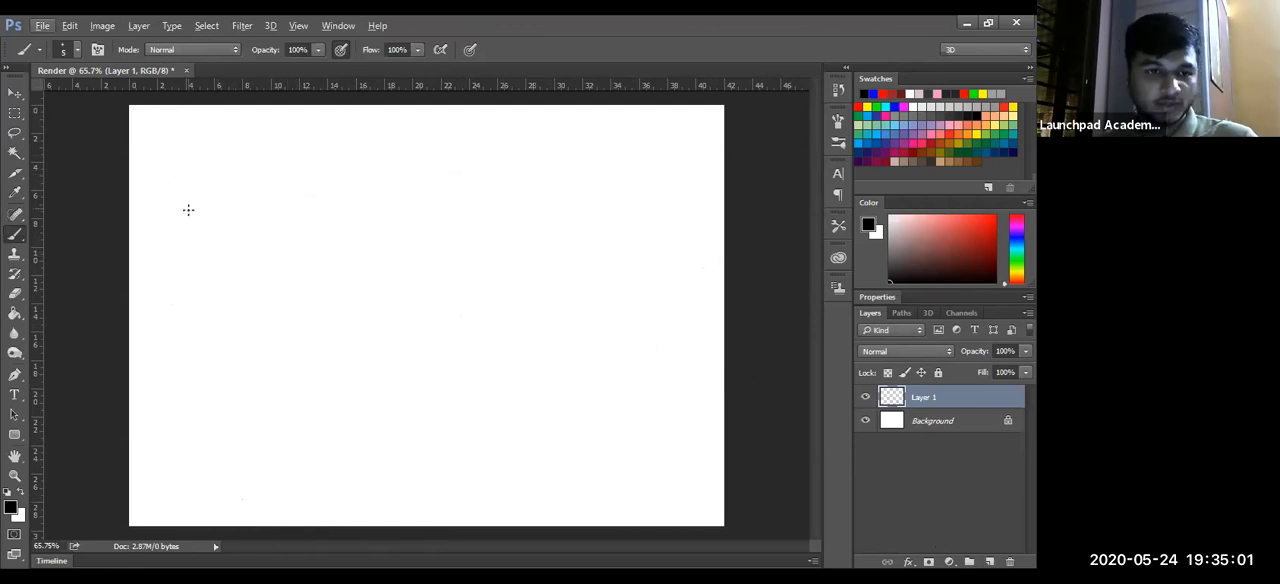
mouse_move(185, 266)
left_mouse_down()
mouse_move(207, 256)
mouse_move(208, 236)
left_mouse_up()
mouse_move(214, 206)
left_mouse_down()
mouse_move(215, 254)
mouse_move(232, 246)
left_mouse_up()
left_click_drag(223, 233, 245, 228)
mouse_move(164, 158)
left_mouse_down()
mouse_move(168, 178)
mouse_move(167, 163)
left_mouse_up()
left_click_drag(202, 134, 204, 180)
left_click_drag(217, 142, 221, 171)
left_click_drag(221, 158, 234, 154)
left_click_drag(235, 141, 237, 172)
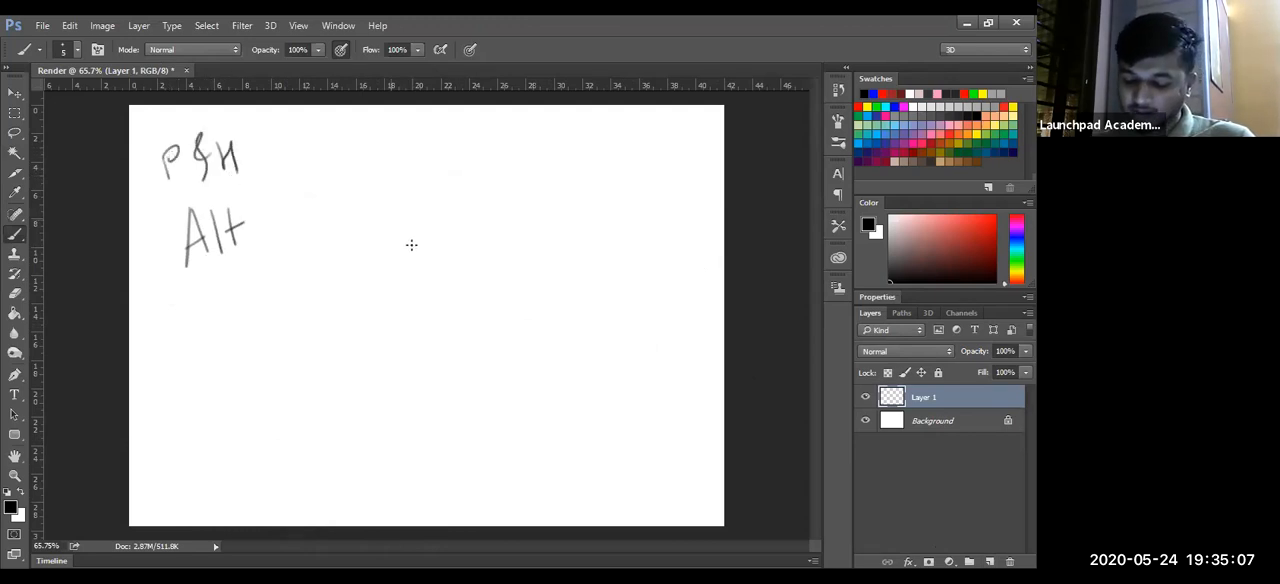
- Handwrite "+ RMB +" across the page following the word "Alt"
mouse_move(301, 228)
left_mouse_down()
mouse_move(358, 209)
mouse_move(320, 205)
mouse_move(328, 275)
left_mouse_up()
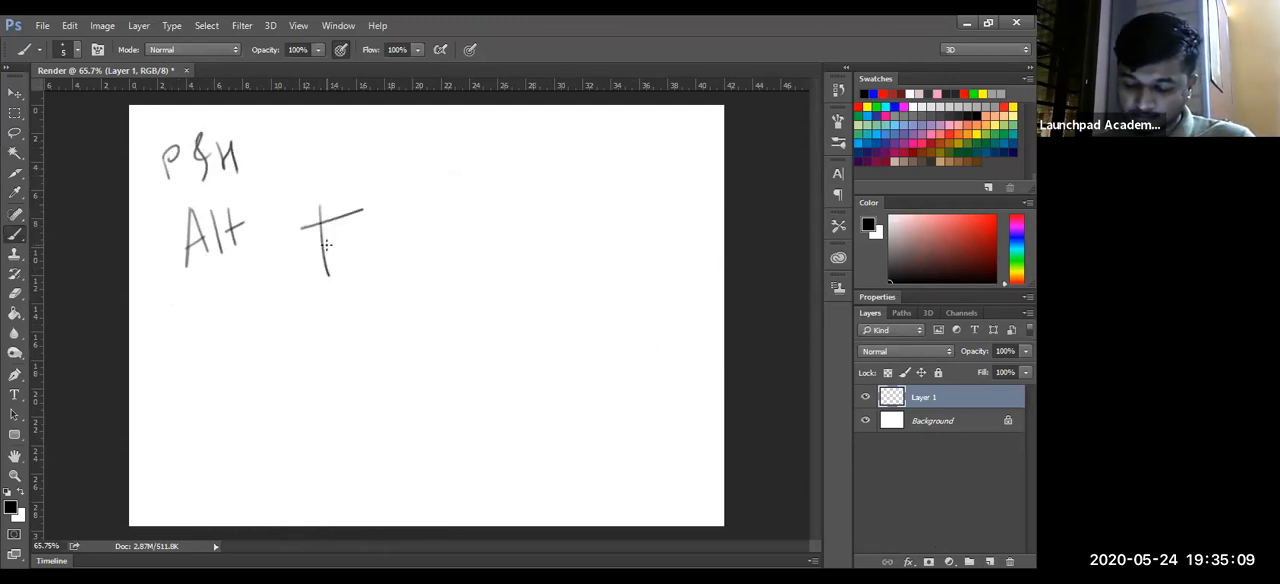
left_click_drag(432, 180, 435, 230)
left_click_drag(433, 180, 440, 204)
mouse_move(440, 203)
left_mouse_down()
mouse_move(472, 214)
mouse_move(481, 176)
mouse_move(512, 180)
mouse_move(515, 208)
left_mouse_up()
left_click_drag(535, 170, 543, 204)
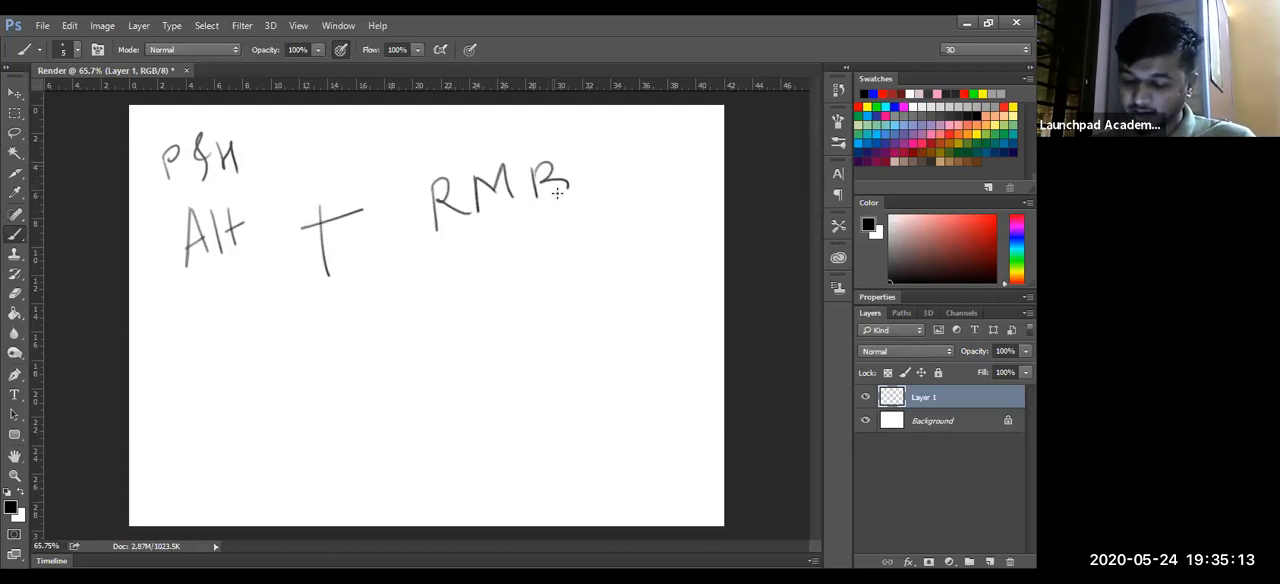
left_click_drag(628, 171, 666, 157)
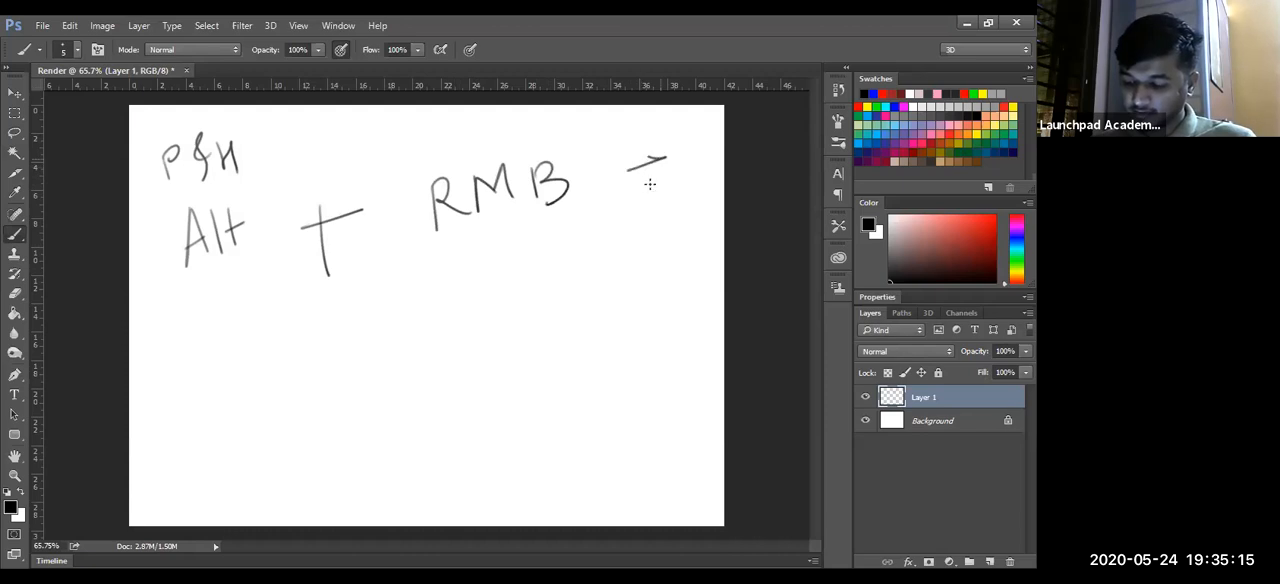
- Handwrite "drag it left or Right" on two lines below "RMB"
mouse_move(418, 328)
left_mouse_down()
mouse_move(405, 340)
mouse_move(487, 314)
mouse_move(569, 257)
mouse_move(597, 288)
mouse_move(656, 255)
left_mouse_up()
mouse_move(694, 250)
left_mouse_down()
mouse_move(680, 266)
mouse_move(718, 248)
left_mouse_up()
mouse_move(558, 348)
left_mouse_down()
mouse_move(580, 378)
mouse_move(614, 371)
mouse_move(551, 351)
mouse_move(568, 438)
left_mouse_up()
left_click_drag(652, 358, 650, 422)
left_click_drag(662, 314, 686, 360)
left_click_drag(684, 332, 712, 318)
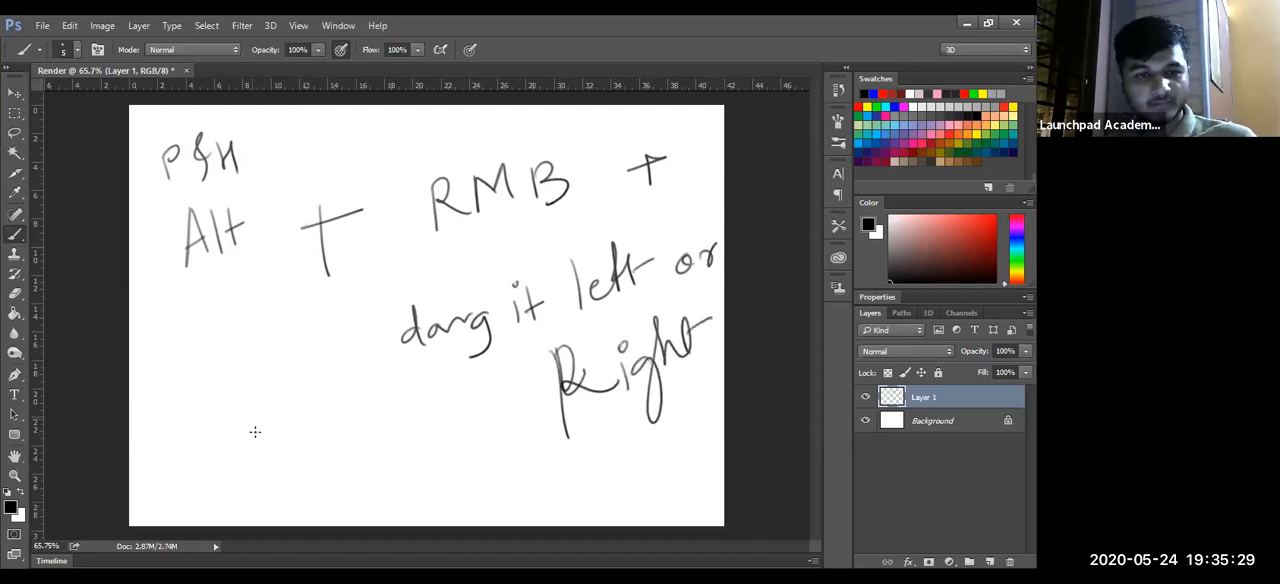
- Vary the brush size and hardness on the canvas, including 286 px at 85% hardness, and finish at 30 px
left_click_drag(294, 437, 294, 437)
mouse_move(345, 432)
left_mouse_down()
mouse_move(333, 391)
mouse_move(343, 506)
mouse_move(334, 193)
left_mouse_up()
mouse_move(341, 304)
left_mouse_down()
mouse_move(341, 426)
mouse_move(324, 224)
mouse_move(323, 313)
left_mouse_up()
left_click_drag(322, 462, 325, 283)
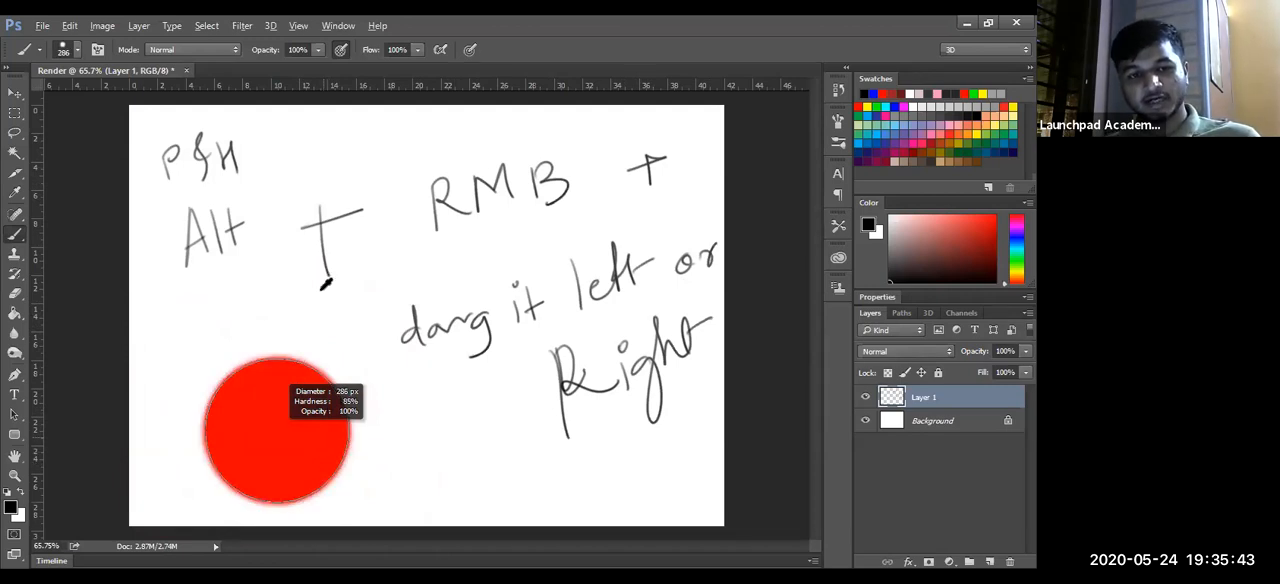
left_click_drag(313, 403, 311, 216)
mouse_move(310, 399)
left_mouse_down()
mouse_move(317, 266)
mouse_move(318, 470)
mouse_move(250, 440)
mouse_move(409, 423)
mouse_move(248, 438)
left_mouse_up()
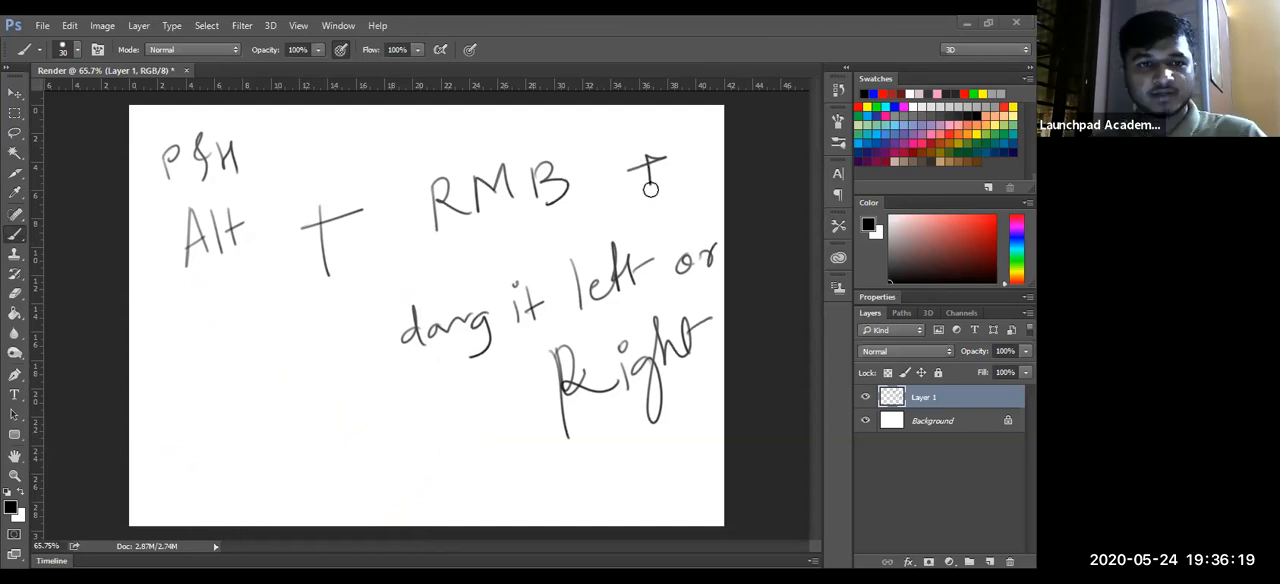
- Paint a thick stroke over "P&H" and replace the handwritten layer with a new empty one
left_click_drag(164, 171, 134, 171)
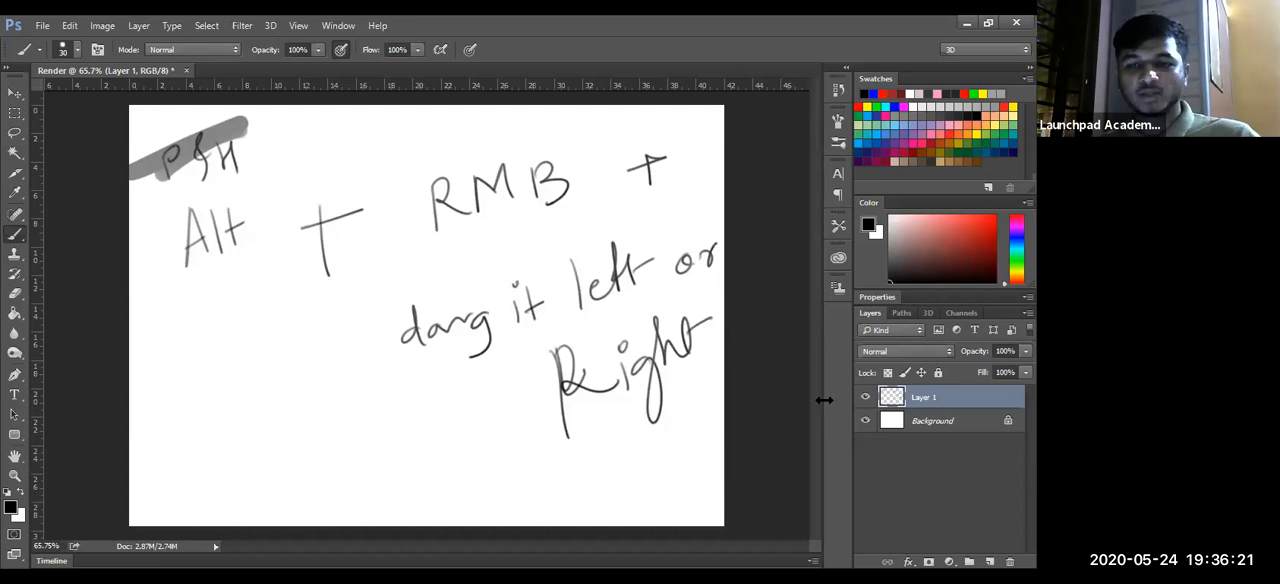
key("Delete")
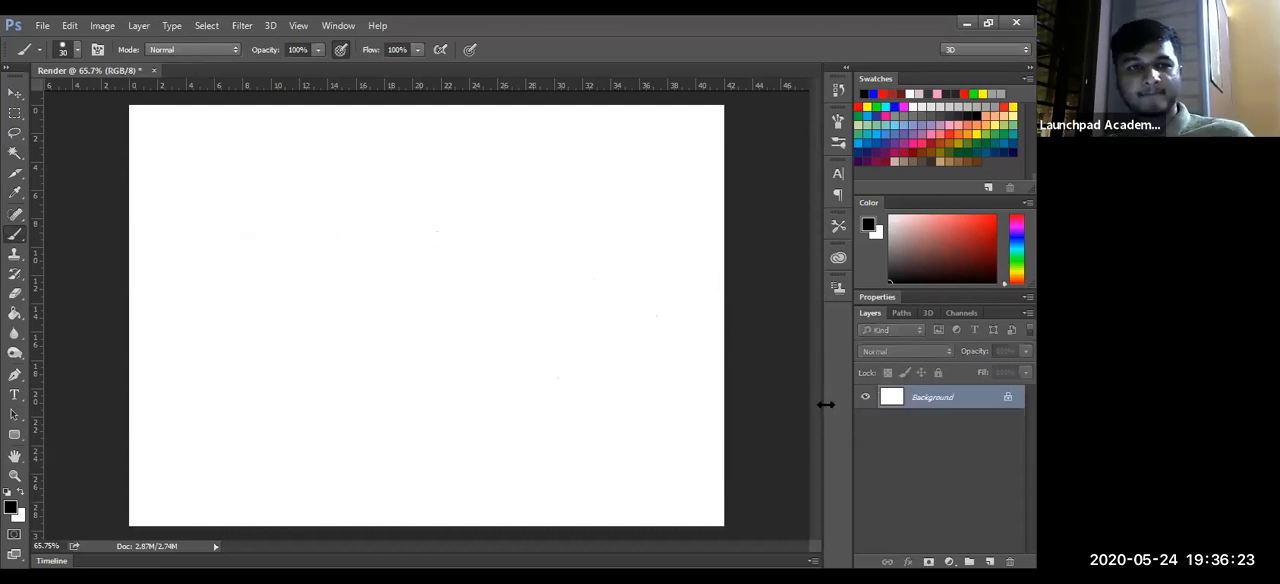
left_click(989, 561)
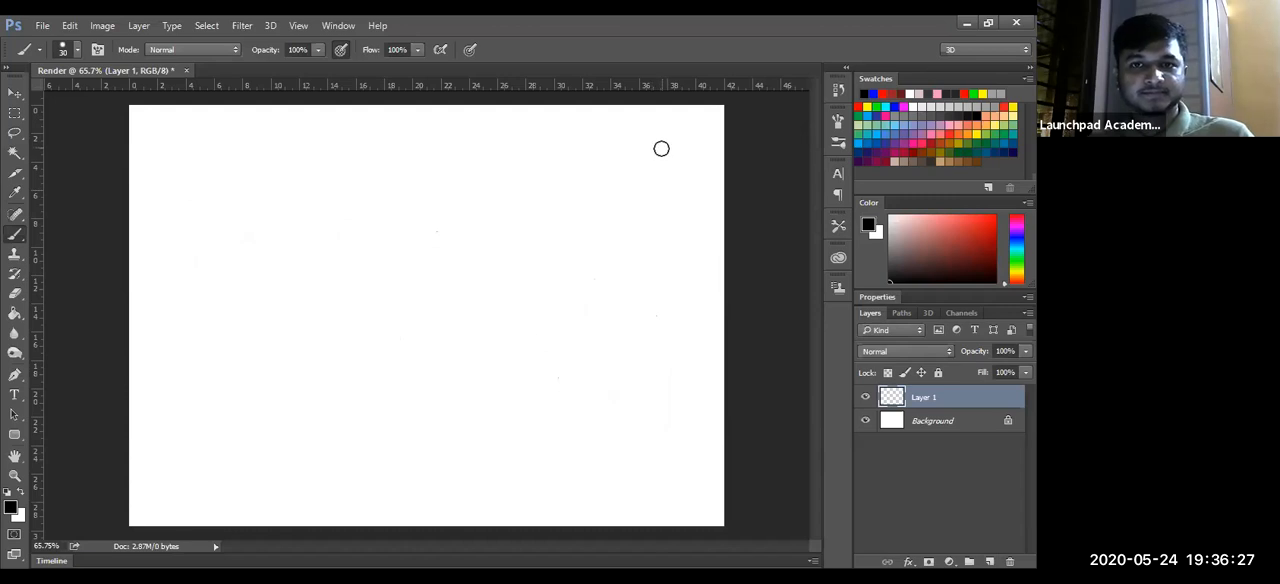
- Try the Eraser tool, return to the Brush and paint a thick capital E on the page's left half
key("alt+Tab")
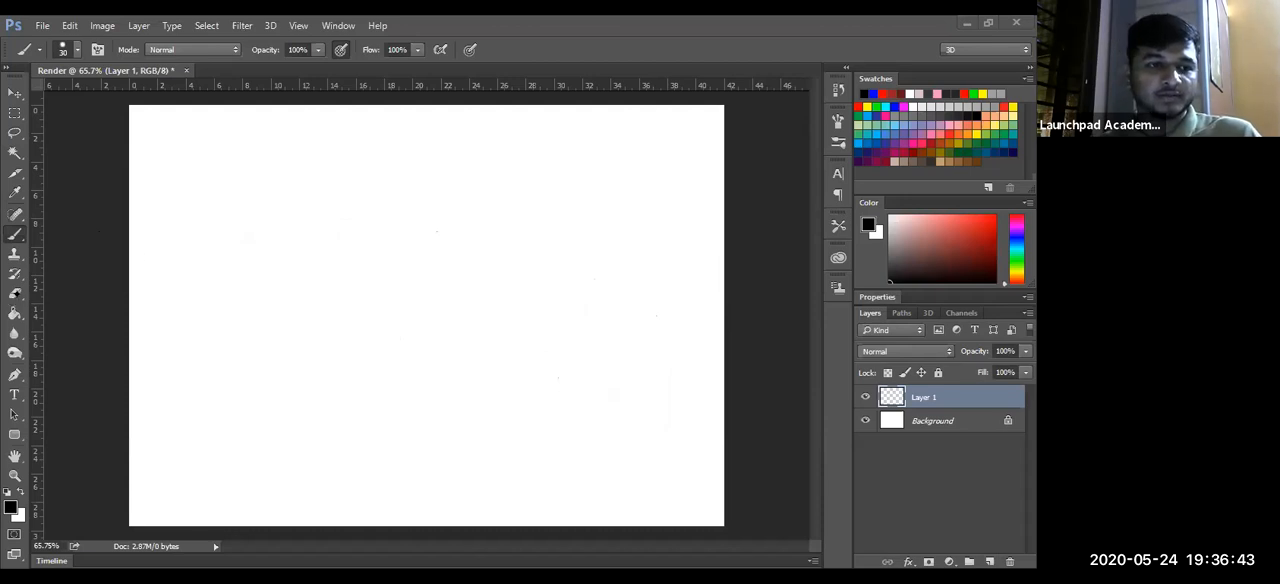
left_click(15, 293)
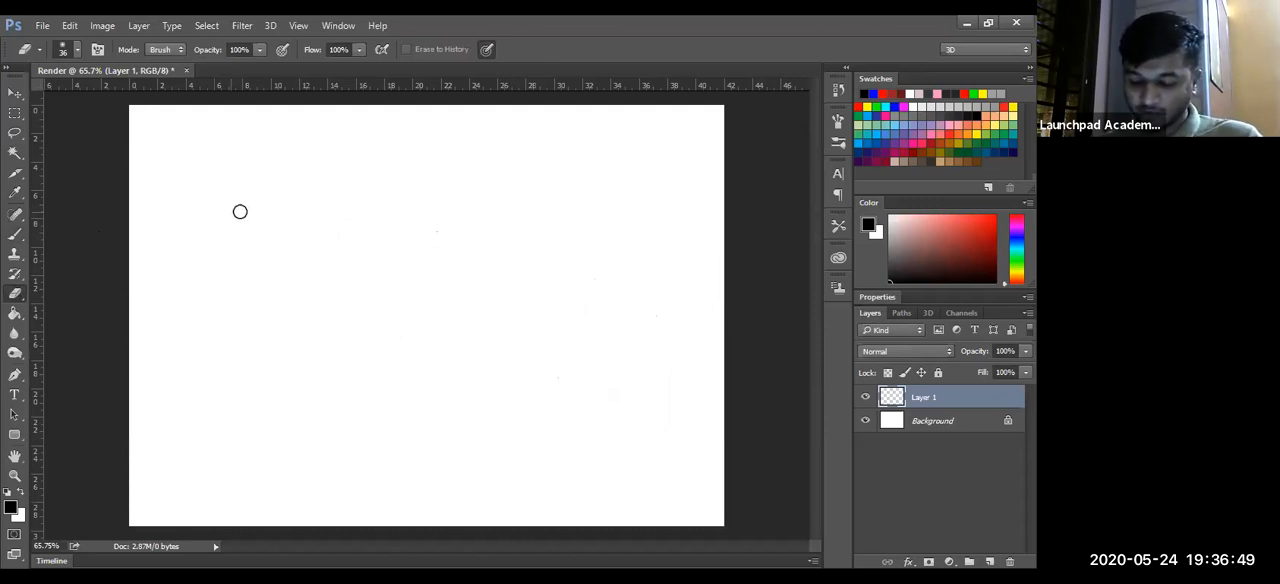
key("b")
mouse_move(208, 232)
left_mouse_down()
mouse_move(205, 324)
mouse_move(272, 210)
left_mouse_up()
left_click_drag(212, 268, 272, 254)
left_click_drag(205, 320, 292, 286)
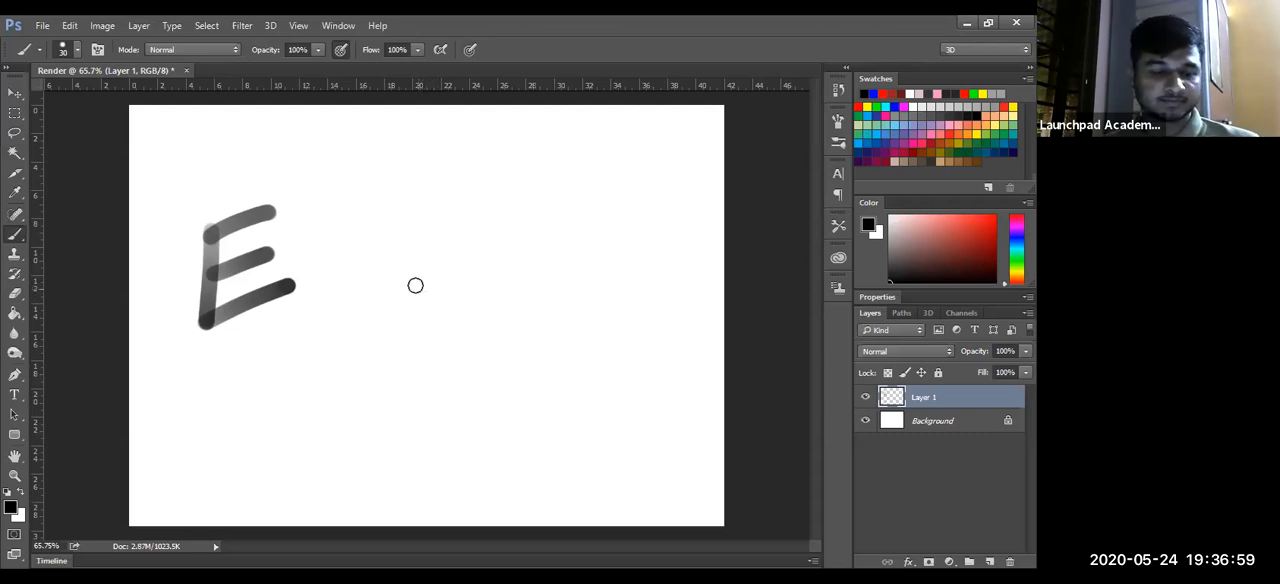
- Erase the painted E with the Eraser tool and view the eraser's size and hardness settings
key("e")
mouse_move(216, 233)
left_mouse_down()
mouse_move(273, 186)
mouse_move(162, 280)
mouse_move(226, 241)
mouse_move(167, 293)
mouse_move(194, 283)
mouse_move(170, 310)
mouse_move(256, 258)
mouse_move(209, 298)
mouse_move(263, 264)
mouse_move(342, 254)
mouse_move(191, 343)
left_mouse_up()
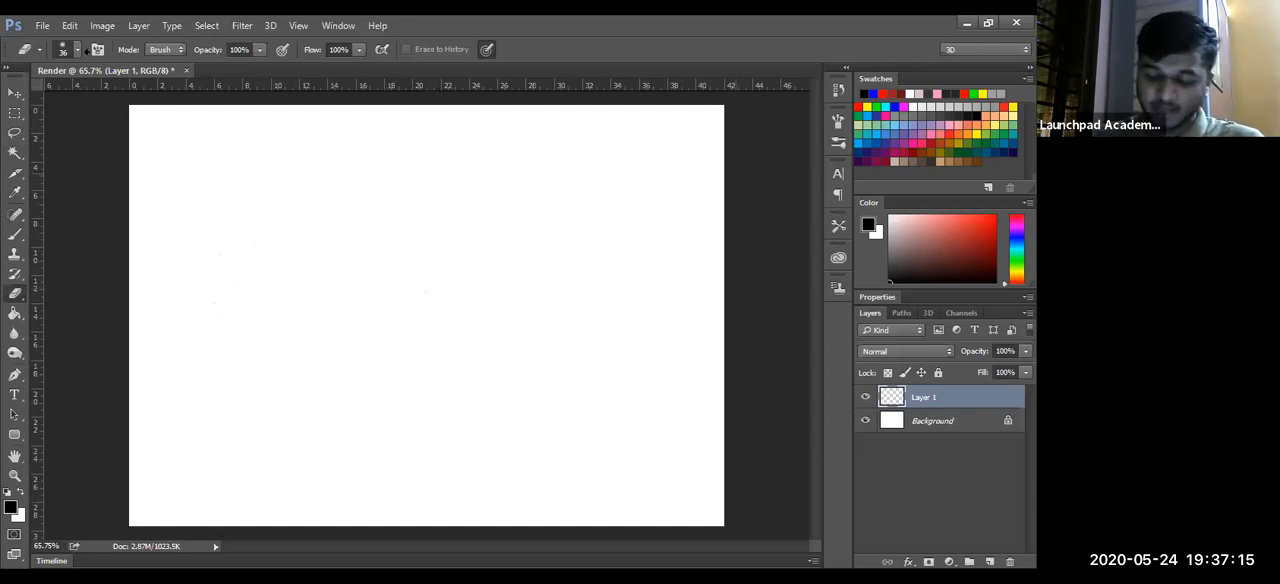
left_click(76, 49)
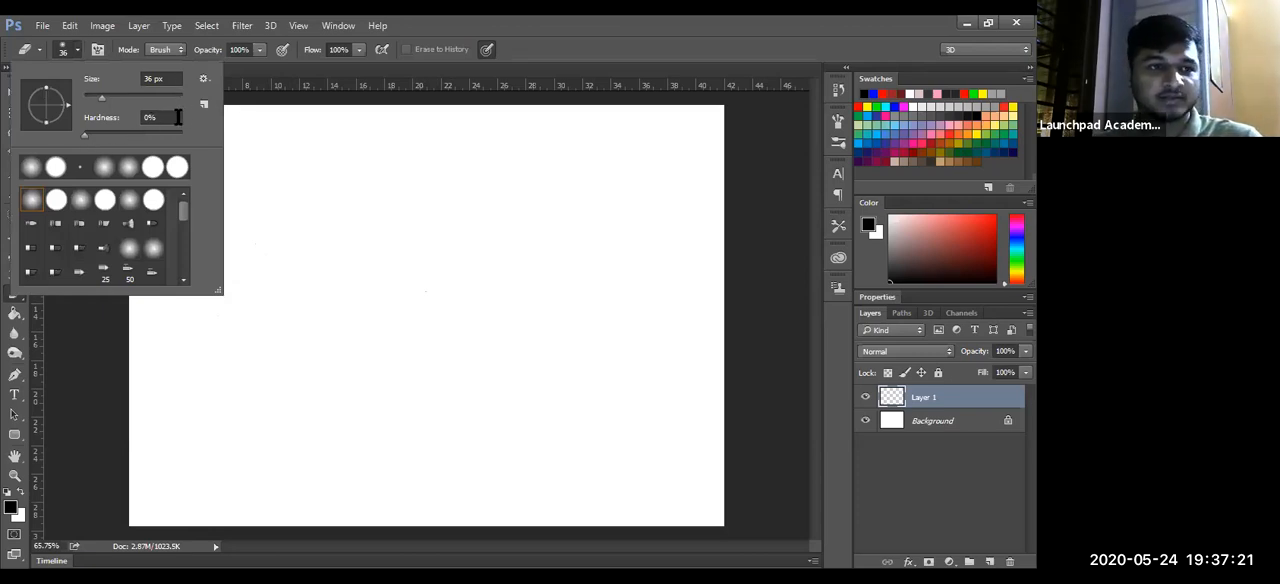
left_click(301, 332)
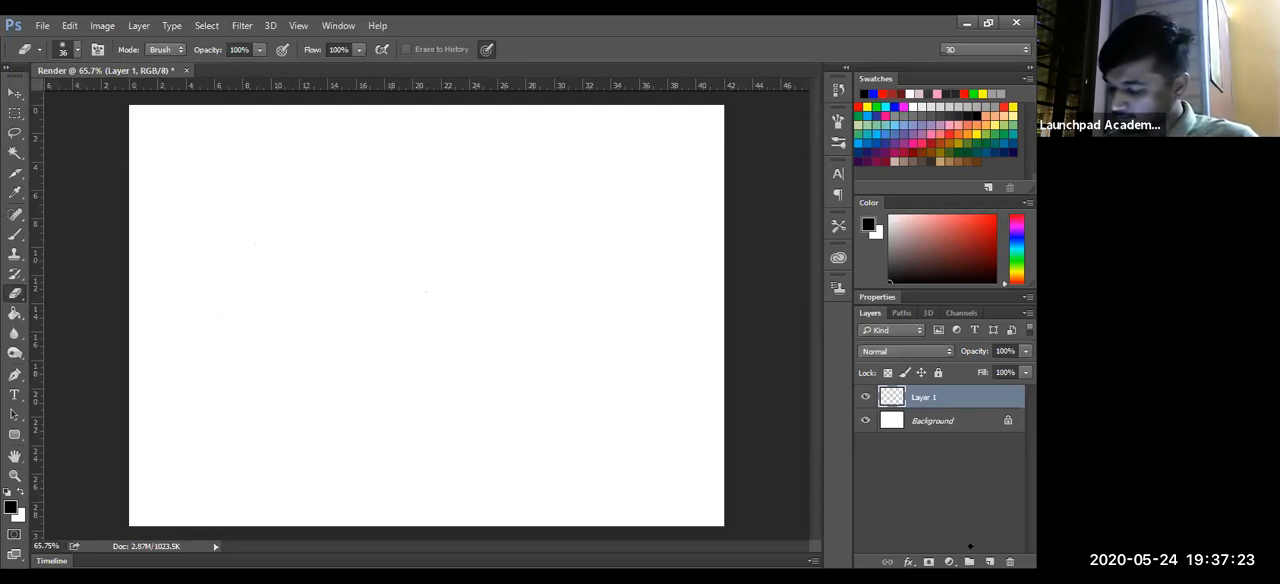
- Set the brush size to 3 px and draw a nearly horizontal ground line across the page bottom, redoing the first attempt
key("b")
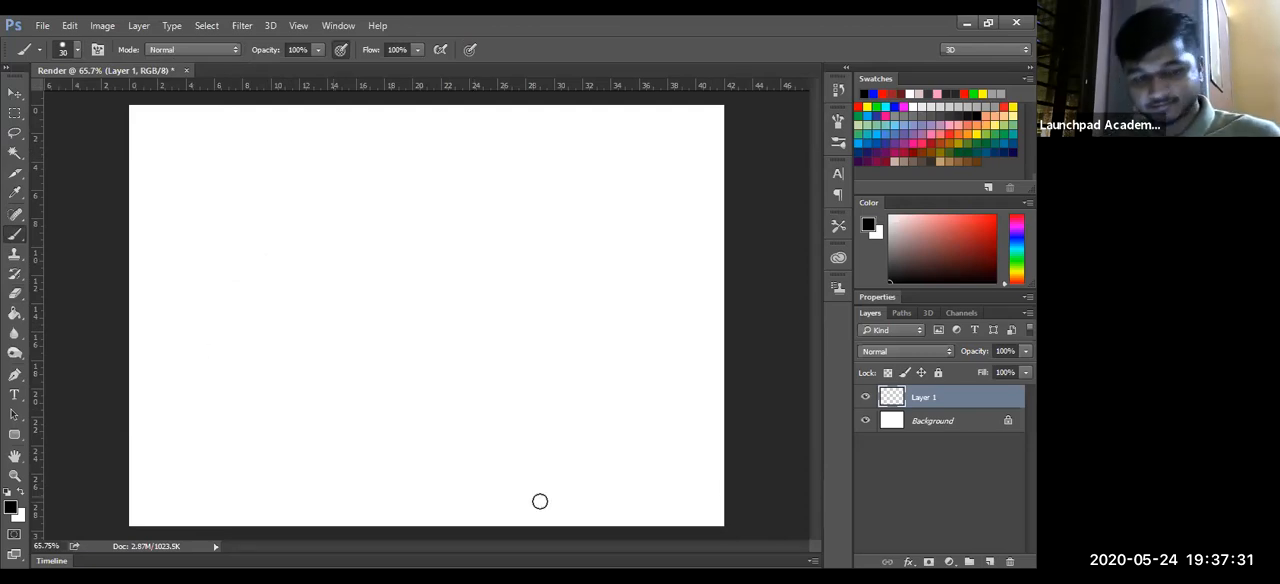
left_click_drag(470, 370, 451, 374)
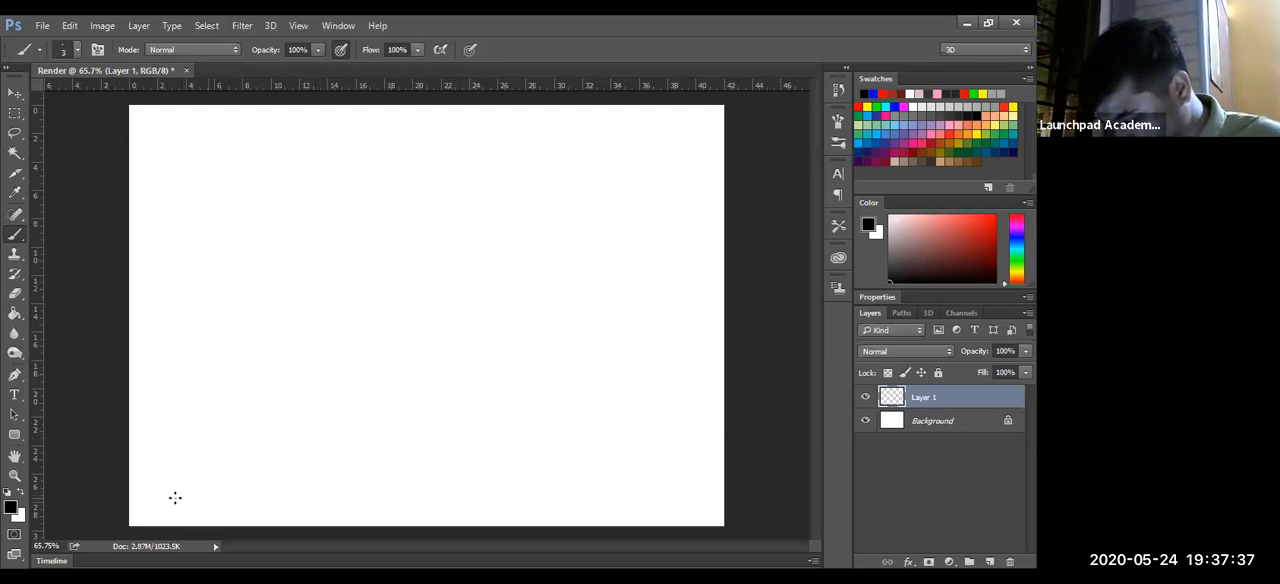
left_click_drag(148, 498, 699, 518)
key("ctrl+z")
left_click_drag(136, 506, 722, 497)
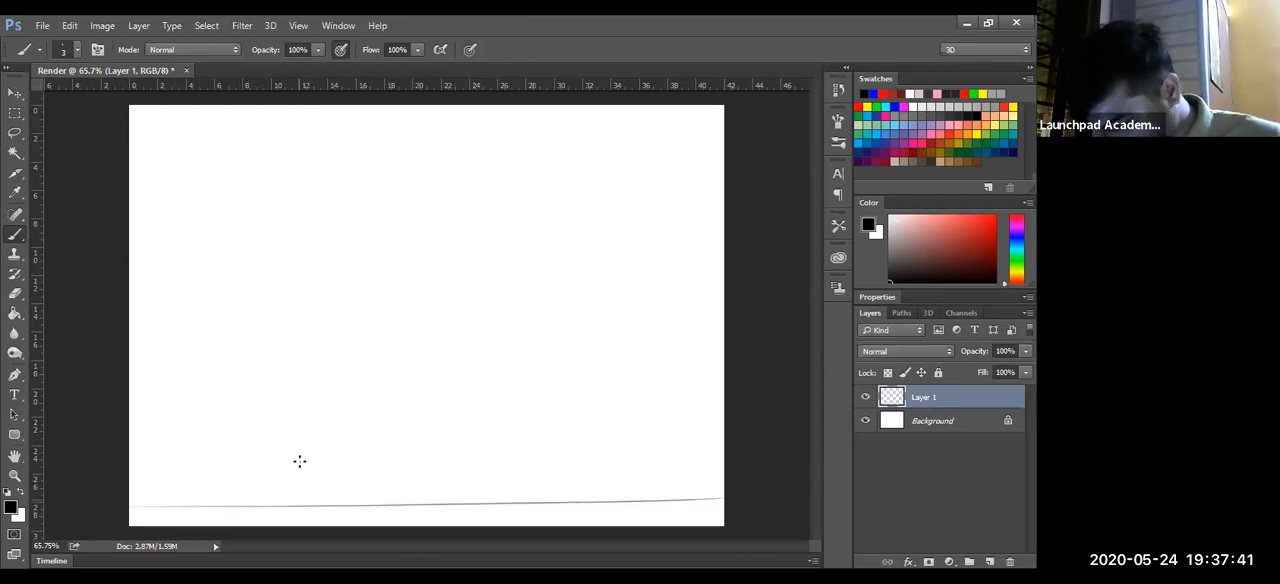
- Sketch a row of five similar circles standing on the ground line and retrace the leftmost one
mouse_move(205, 474)
left_mouse_down()
mouse_move(197, 410)
mouse_move(280, 417)
mouse_move(257, 488)
mouse_move(281, 472)
mouse_move(300, 497)
left_mouse_up()
mouse_move(386, 413)
left_mouse_down()
mouse_move(281, 446)
mouse_move(308, 408)
mouse_move(328, 501)
mouse_move(377, 404)
mouse_move(418, 403)
mouse_move(424, 497)
left_mouse_up()
mouse_move(541, 402)
left_mouse_down()
mouse_move(534, 491)
mouse_move(592, 504)
mouse_move(513, 436)
left_mouse_up()
mouse_move(645, 398)
left_mouse_down()
mouse_move(708, 450)
mouse_move(609, 481)
mouse_move(615, 414)
mouse_move(662, 495)
left_mouse_up()
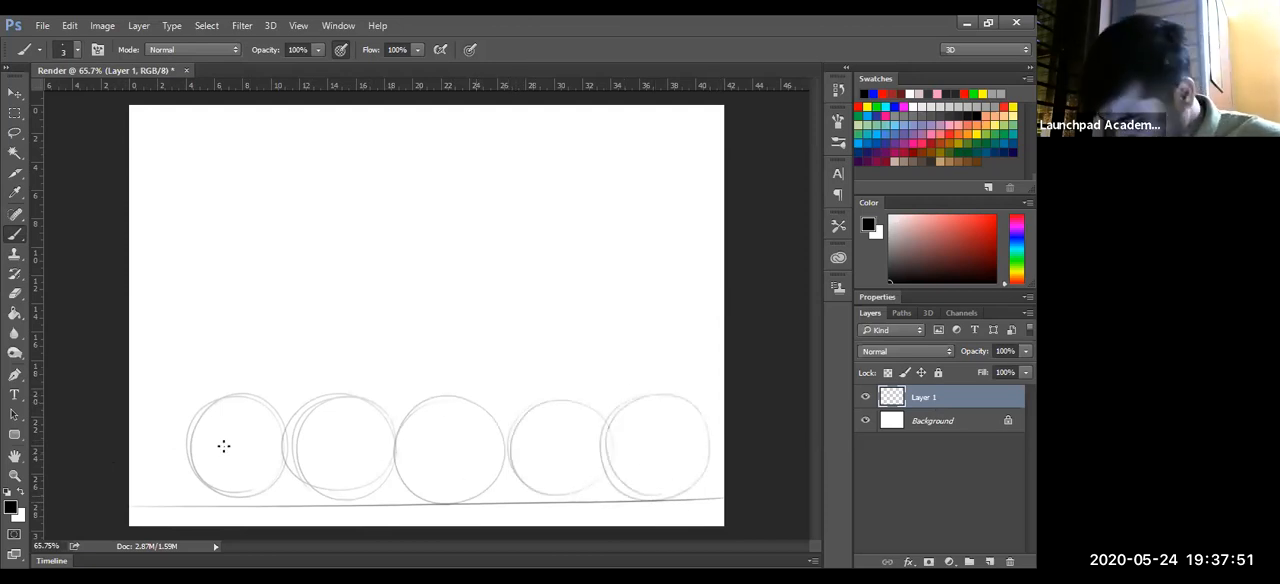
mouse_move(274, 491)
left_mouse_down()
mouse_move(187, 452)
mouse_move(248, 474)
left_mouse_up()
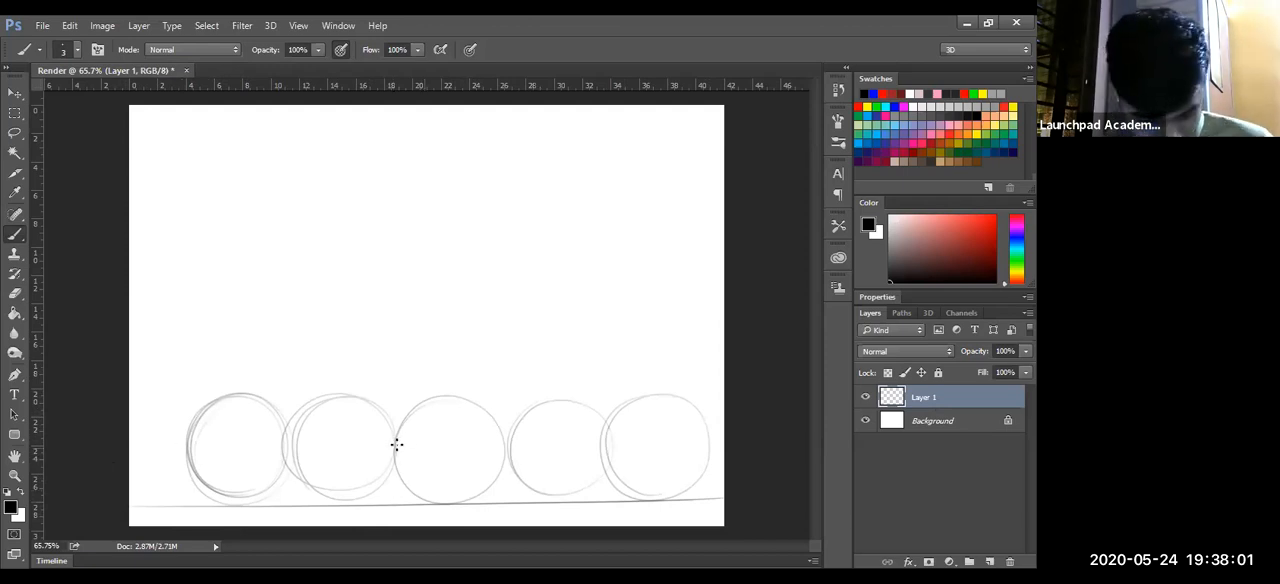
- Sketch a horizontal line through the lower part of the circles and a long line above them curving down at its left end
mouse_move(273, 494)
left_mouse_down()
mouse_move(571, 496)
mouse_move(309, 487)
mouse_move(658, 482)
mouse_move(296, 489)
mouse_move(622, 486)
mouse_move(497, 484)
left_mouse_up()
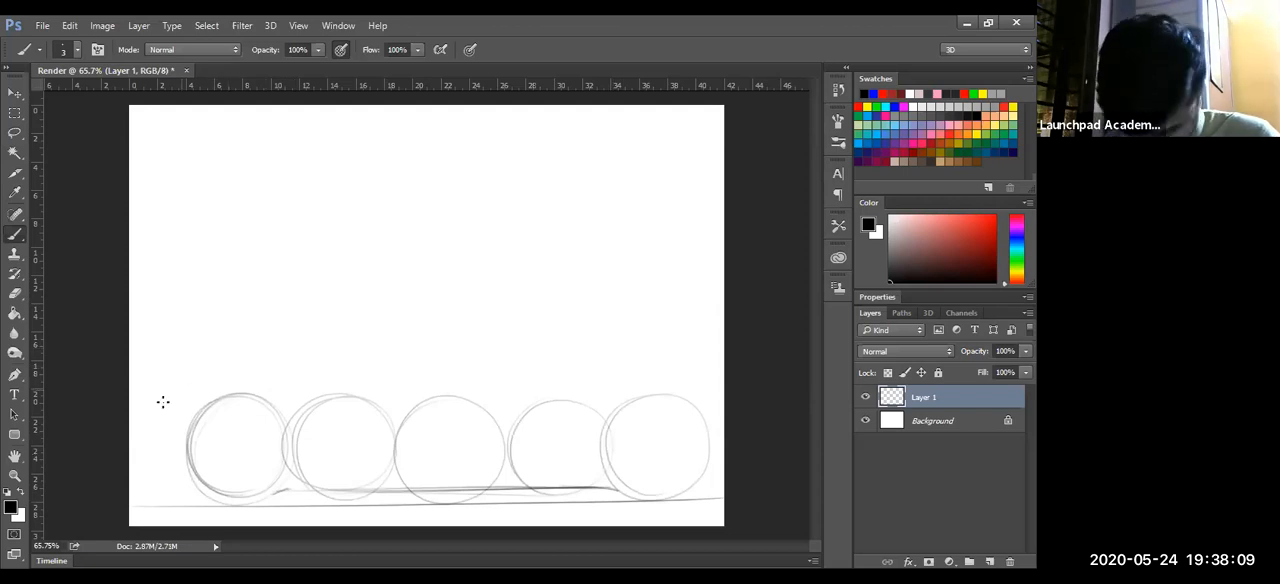
mouse_move(166, 410)
left_mouse_down()
mouse_move(212, 382)
mouse_move(600, 373)
left_mouse_up()
left_click_drag(206, 382, 656, 373)
left_click_drag(324, 380, 684, 374)
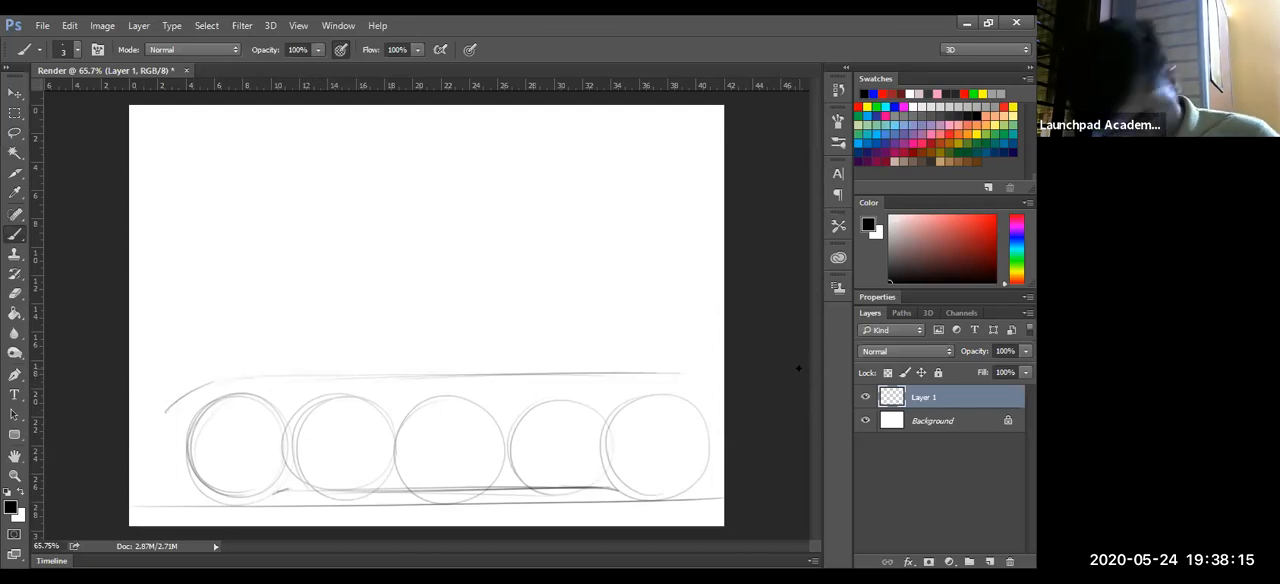
key("ctrl+space")
left_click_drag(551, 397, 560, 398)
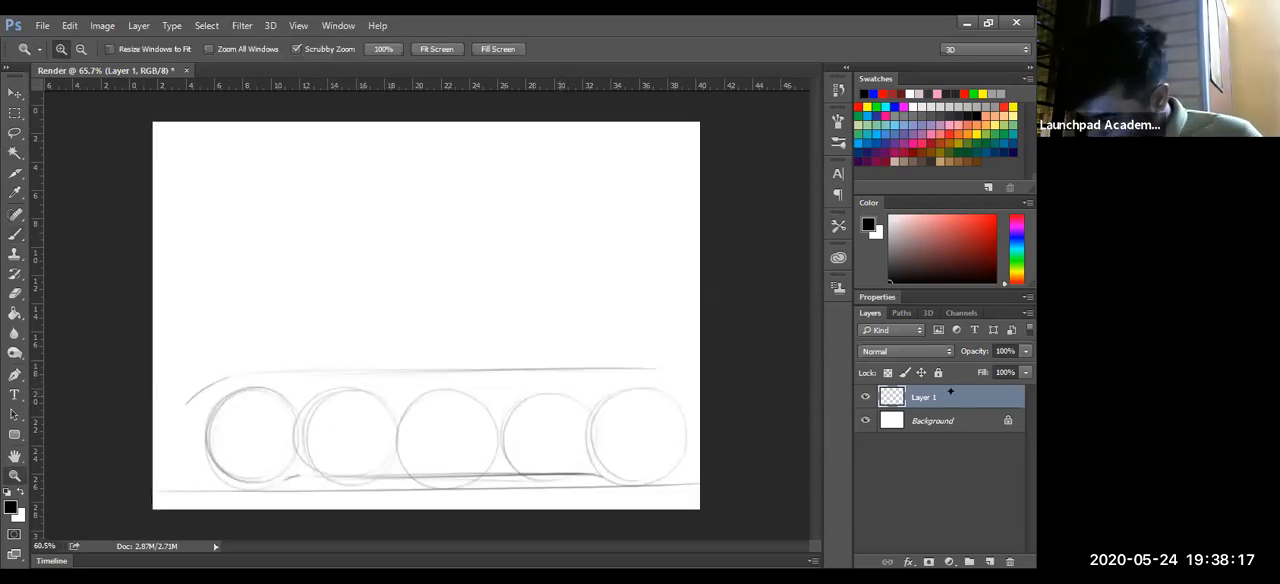
key("ctrl+t")
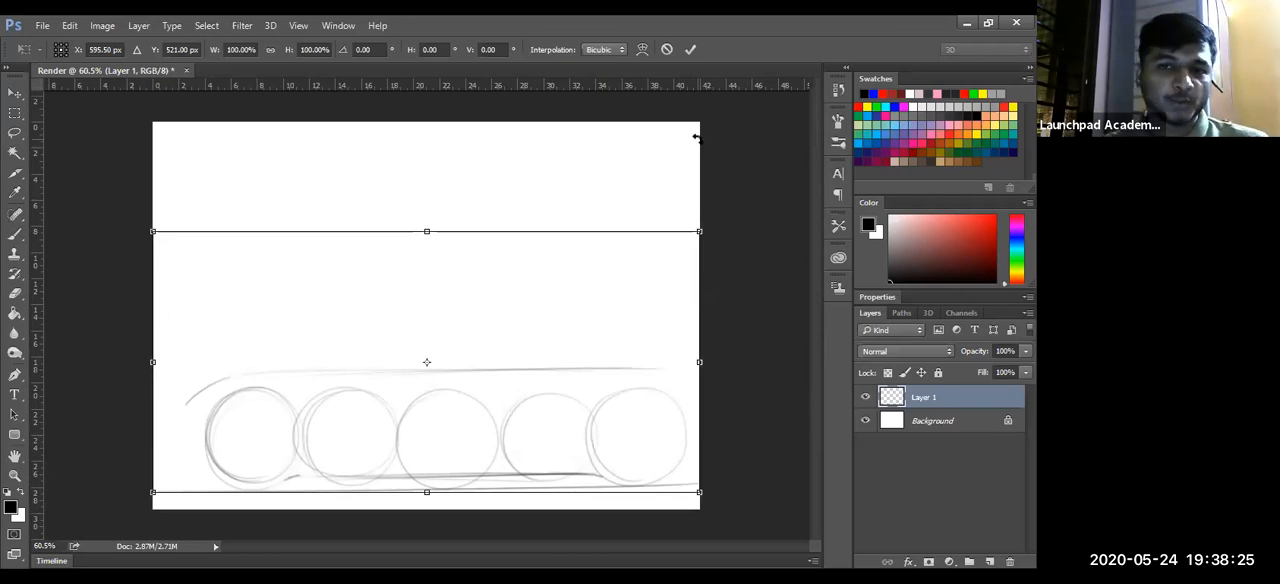
key("Return")
- Handwrite the note "Ctrl + T" with the Brush tool in the empty area above the row of circles
key("b")
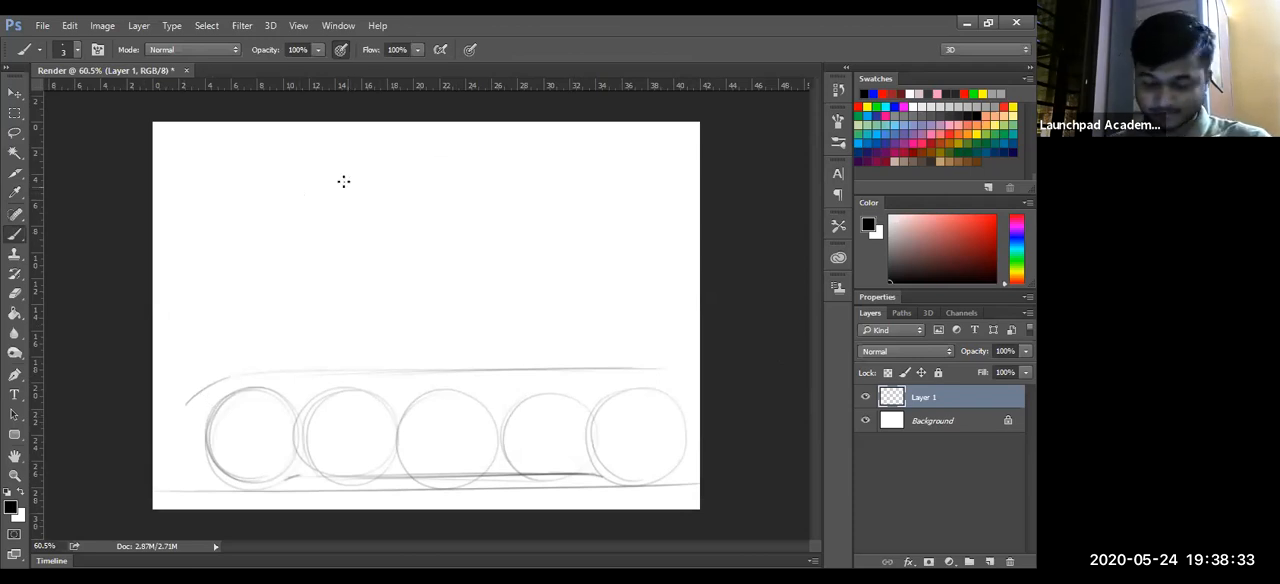
left_click_drag(241, 184, 245, 241)
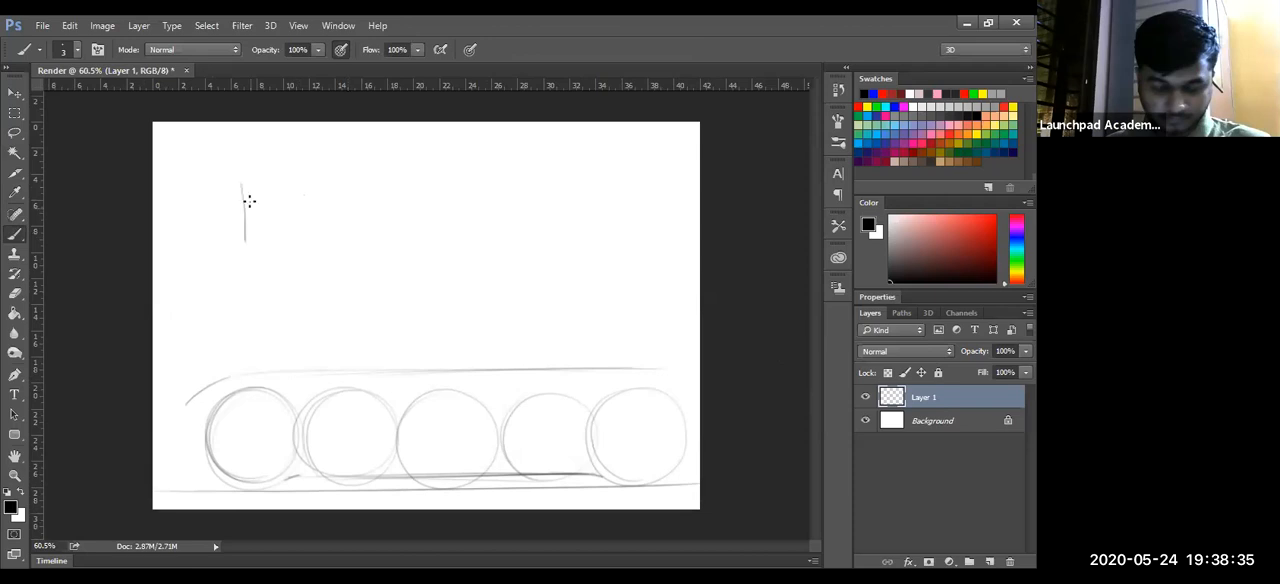
left_click_drag(242, 182, 284, 244)
left_click_drag(291, 194, 296, 236)
left_click_drag(280, 212, 342, 202)
mouse_move(356, 180)
left_mouse_down()
mouse_move(360, 222)
mouse_move(446, 197)
mouse_move(424, 220)
left_mouse_up()
mouse_move(491, 168)
left_mouse_down()
mouse_move(534, 154)
mouse_move(516, 222)
left_mouse_up()
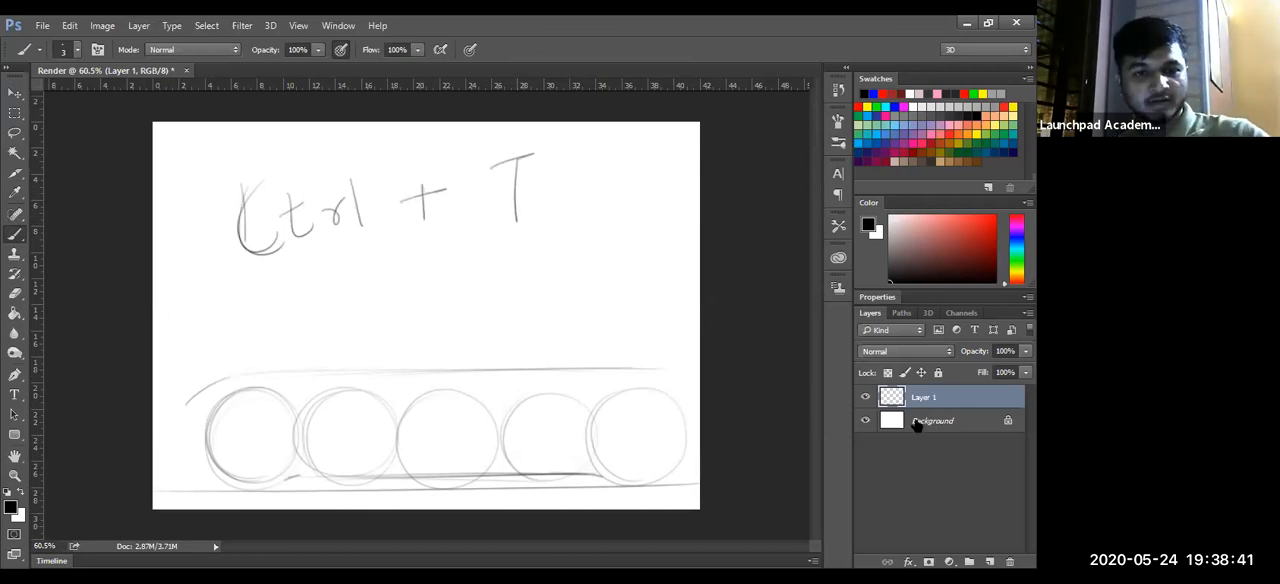
- Free-transform Layer 1, scaling it down to about 81% and rotating it about -0.47°
key("ctrl+t")
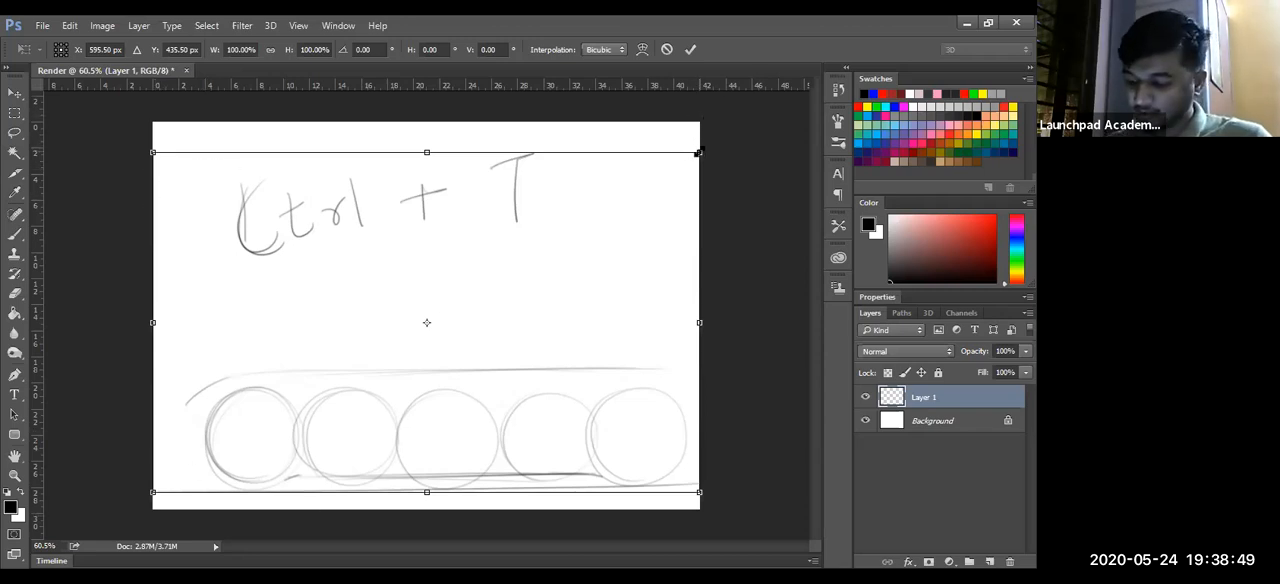
left_click_drag(600, 252, 638, 224)
left_click_drag(678, 203, 551, 295)
left_click_drag(609, 180, 552, 246)
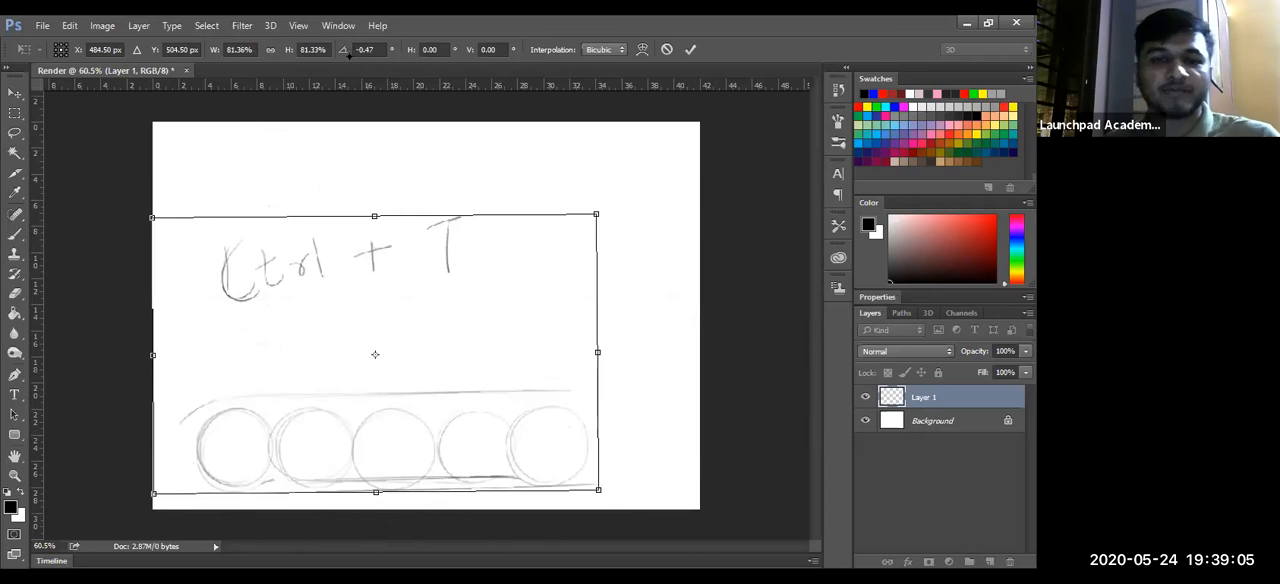
- Examine the transform's rotation, horizontal and vertical skew, and interpolation options without changing them
left_click(386, 54)
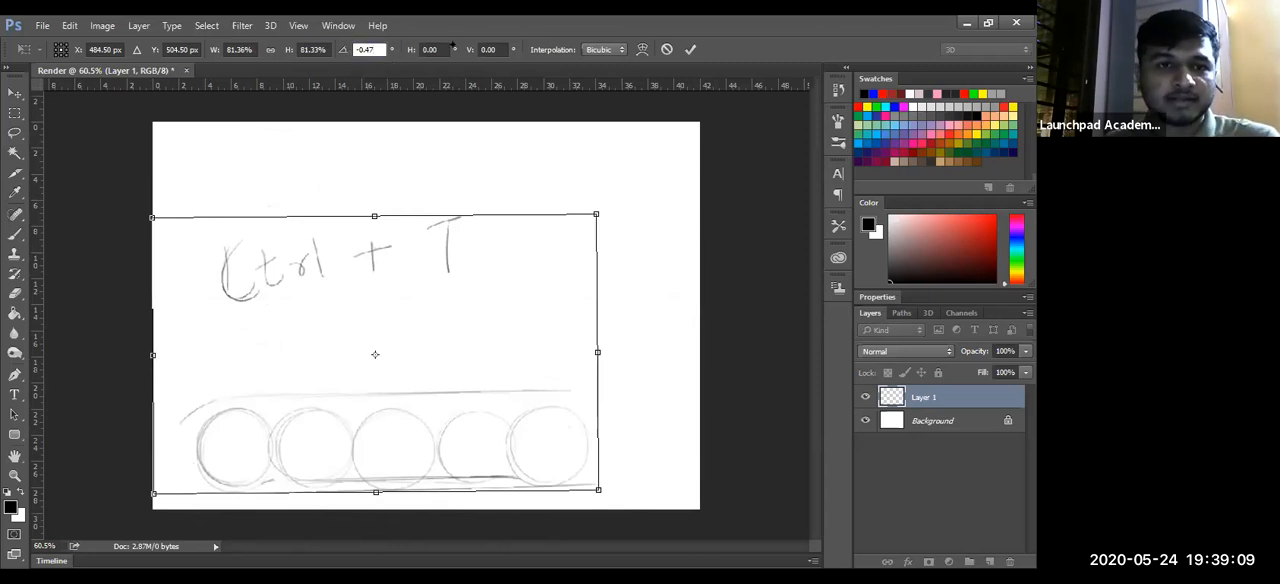
left_click(440, 50)
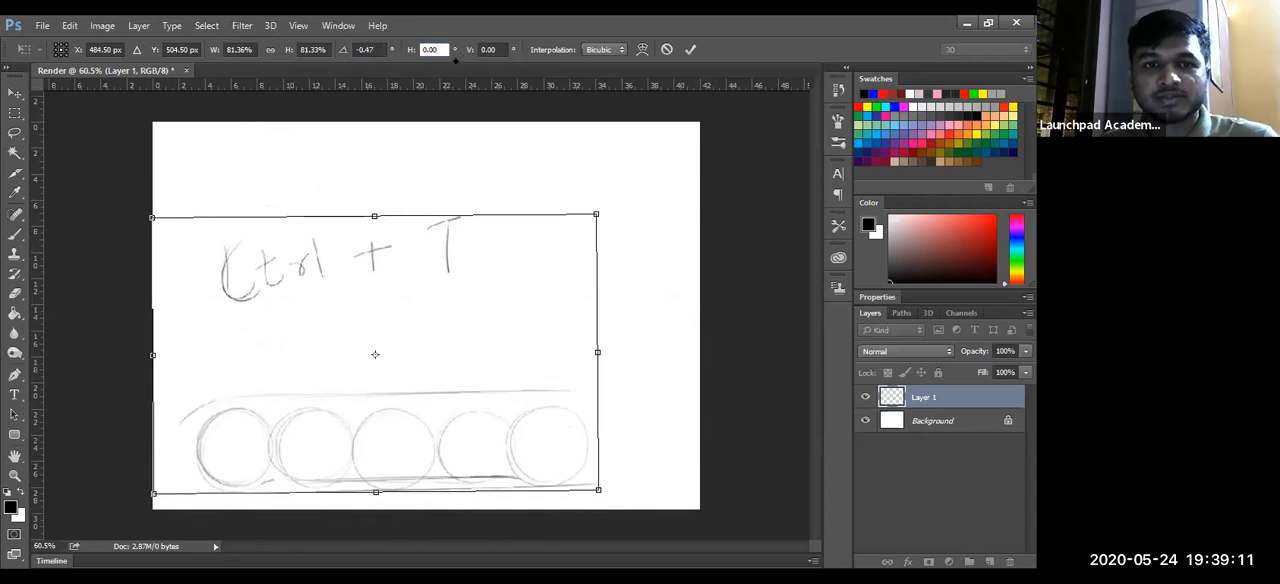
left_click(490, 50)
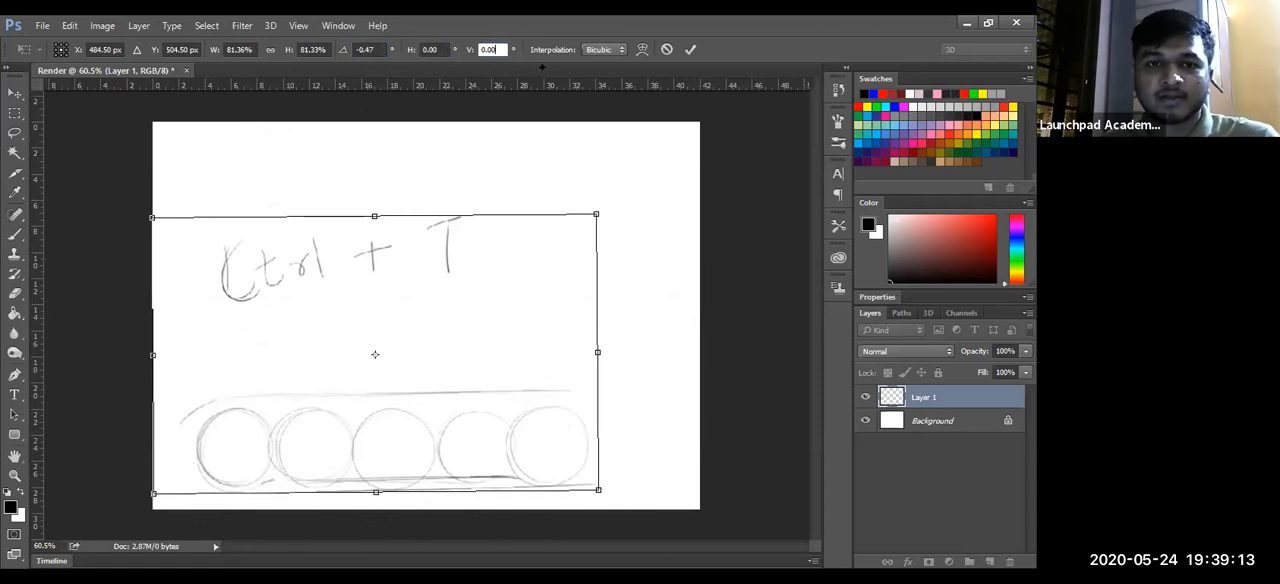
left_click(607, 49)
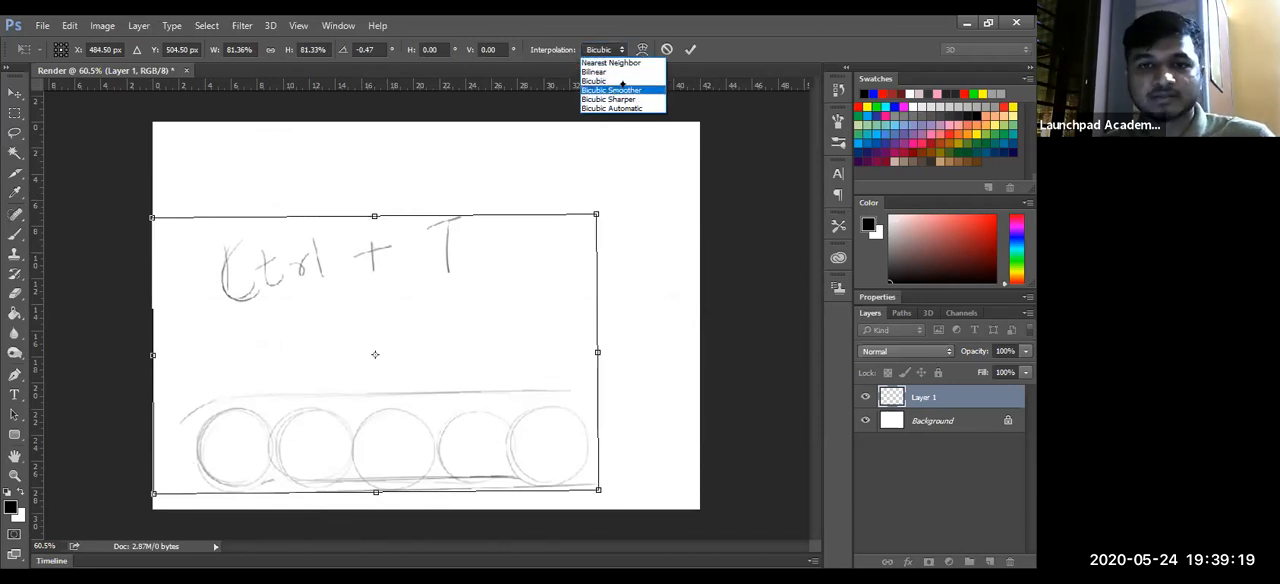
left_click(643, 50)
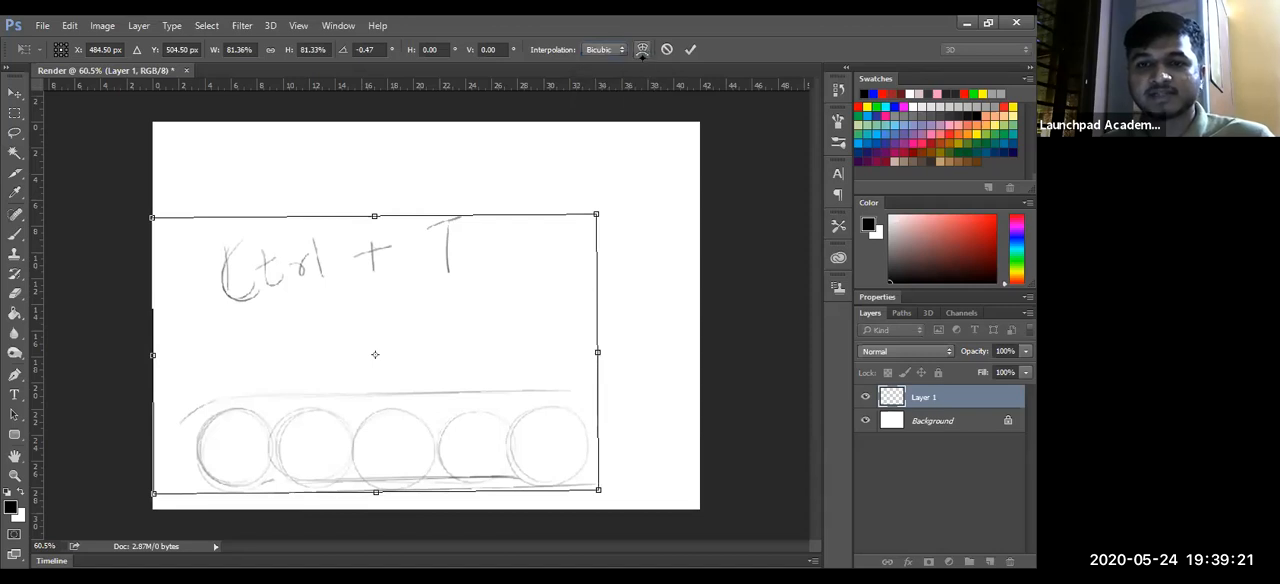
- Try warping Layer 1 by bending its upper and lower edges toward the centre, and cancel the transform
left_click(643, 50)
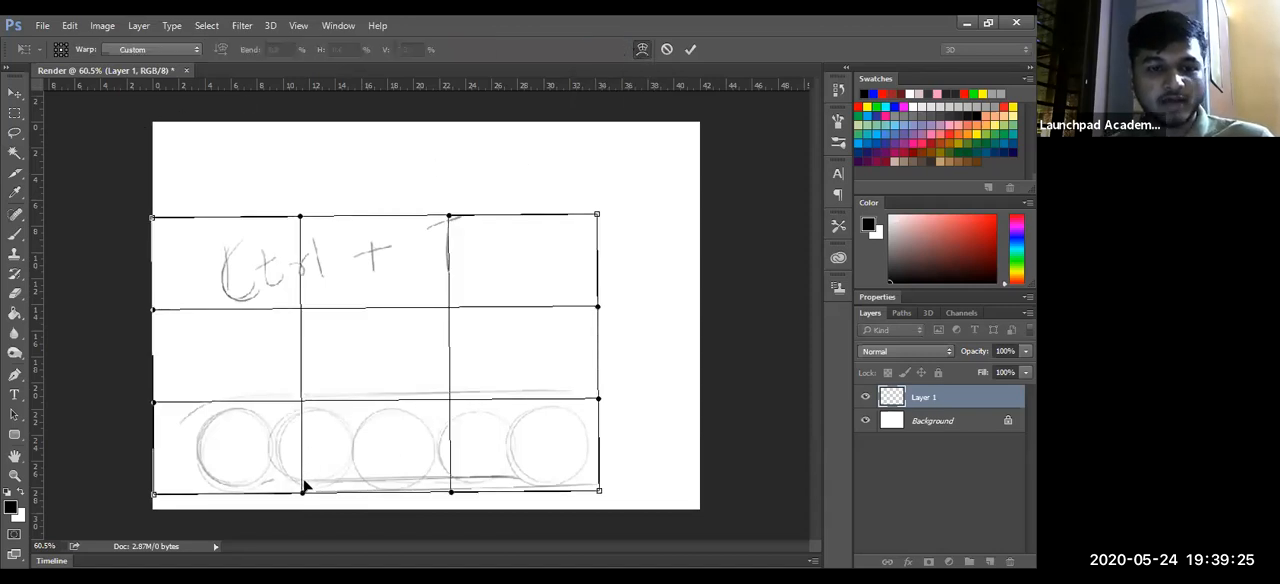
left_click_drag(303, 425, 303, 374)
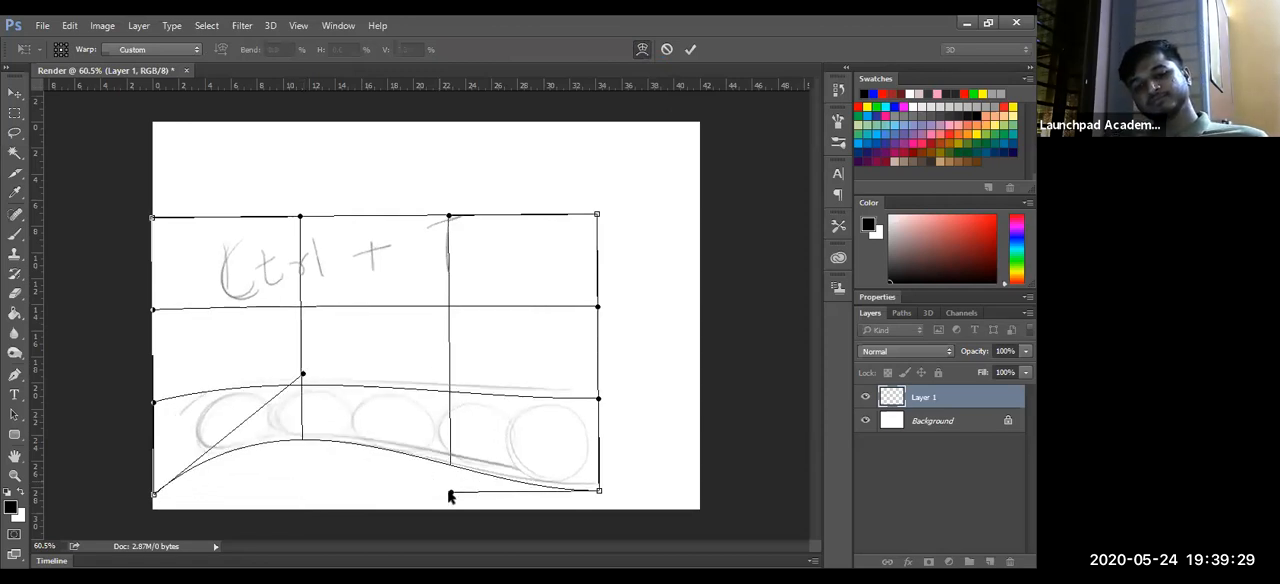
left_click_drag(451, 491, 451, 378)
left_click_drag(449, 216, 432, 297)
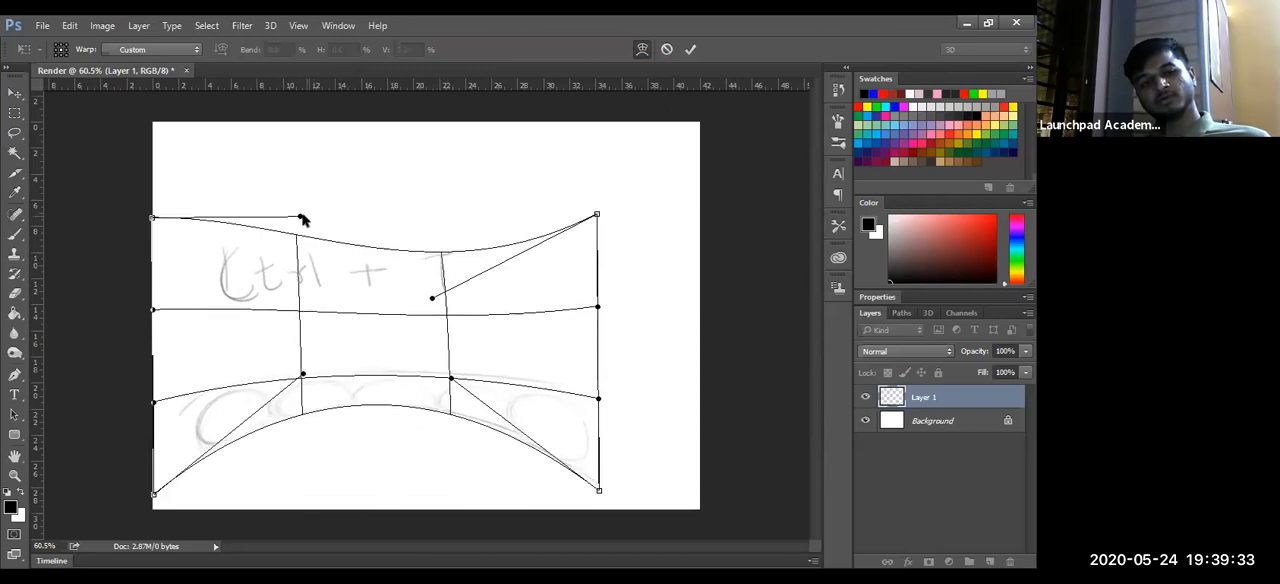
left_click_drag(301, 217, 291, 297)
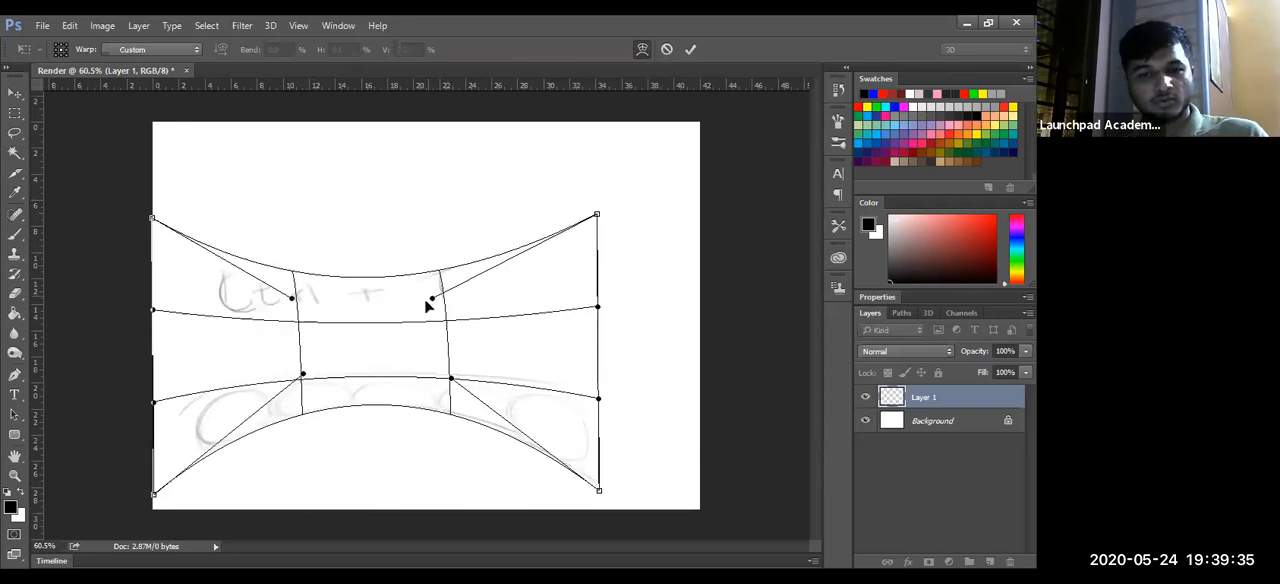
key("ctrl+z")
key("ctrl+z")
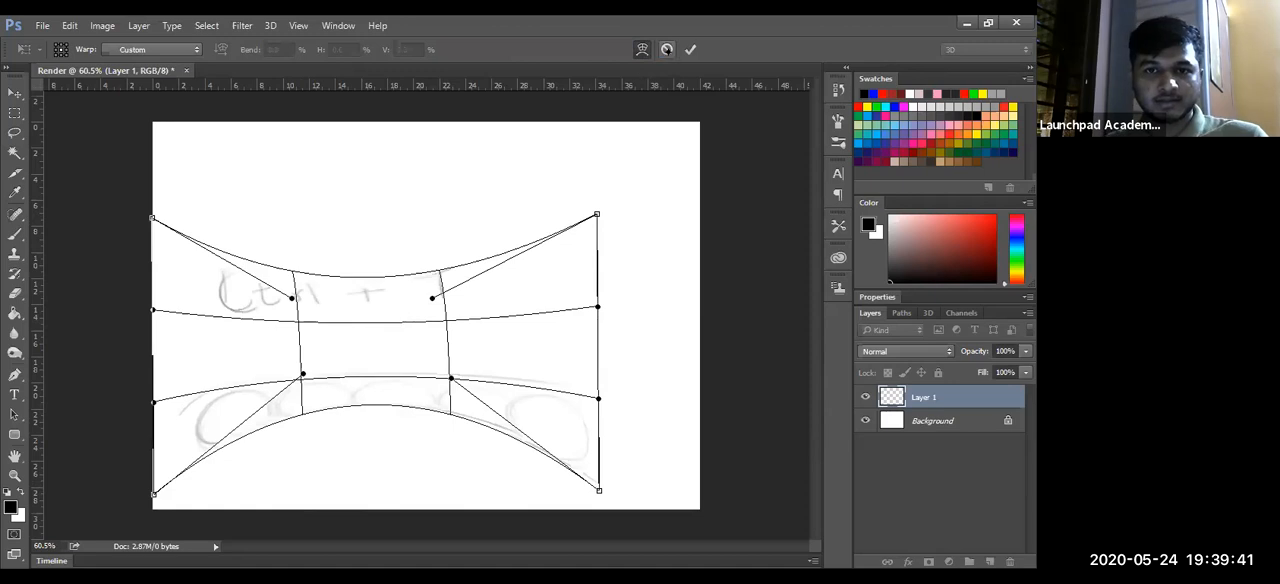
left_click(666, 49)
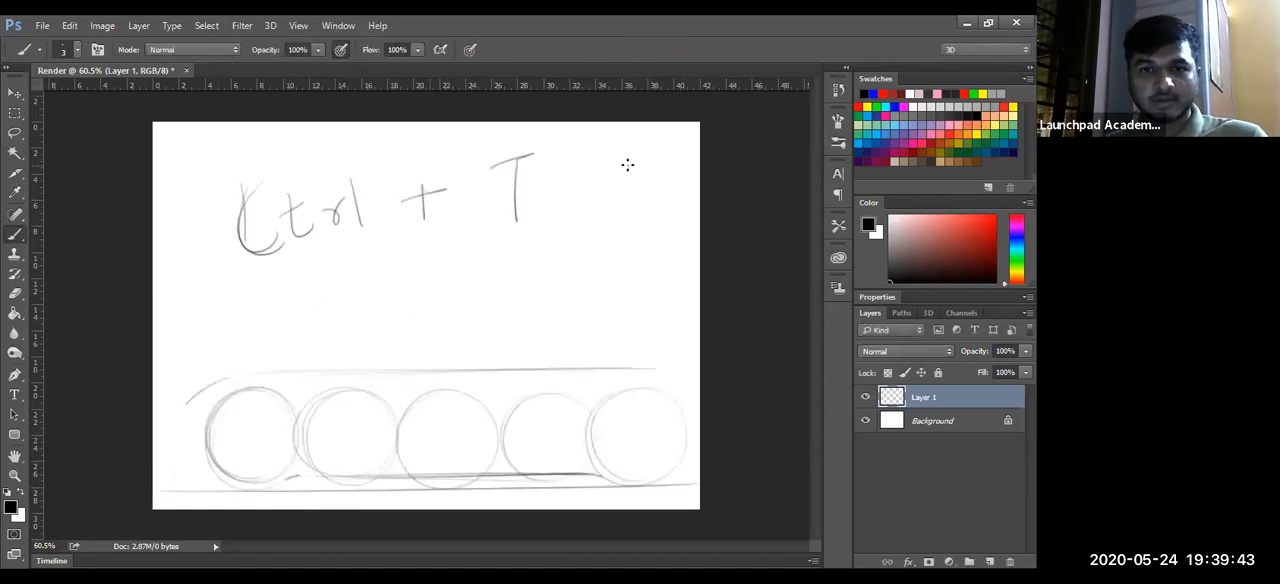
- Free-transform Layer 1 down to about 83%, move it up on the page and apply the transform
key("ctrl+t")
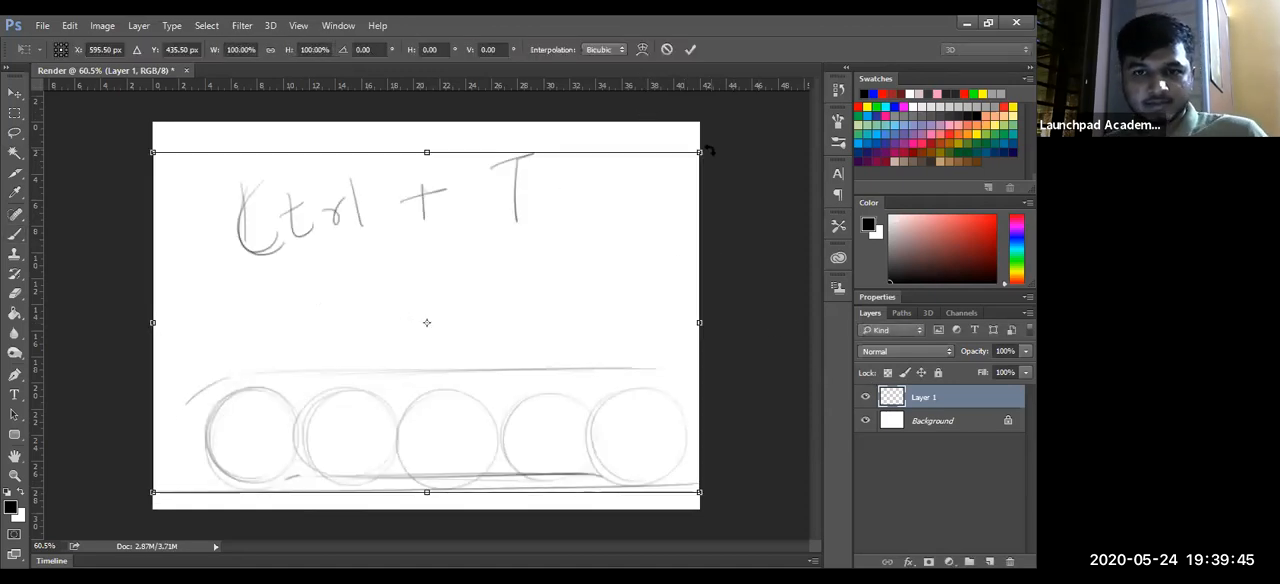
left_click_drag(630, 207, 608, 214)
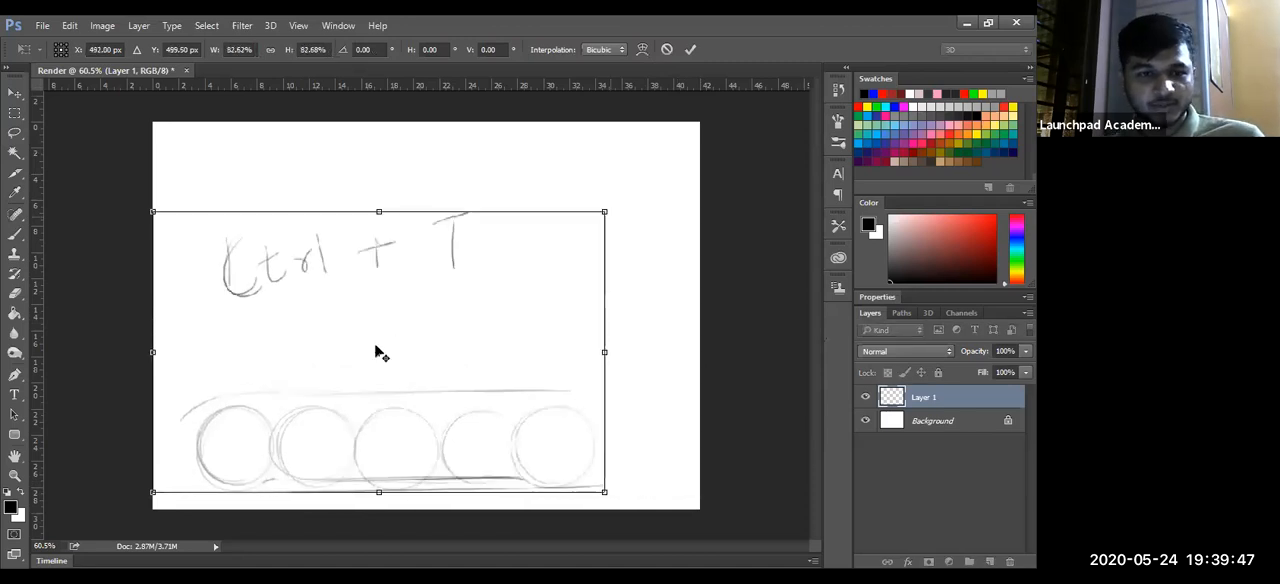
mouse_move(400, 375)
left_mouse_down()
mouse_move(448, 322)
mouse_move(388, 314)
left_mouse_up()
key("Return")
key("b")
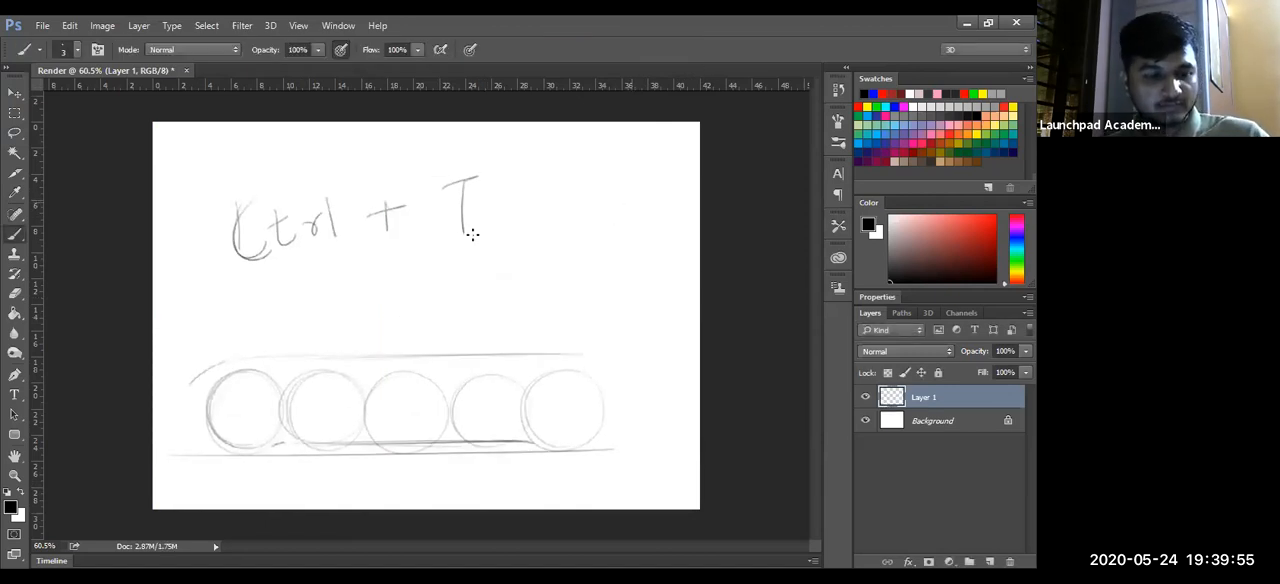
- Enlarge the eraser to 210 px and erase the handwritten "Ctrl + T" note above the circles
key("e")
left_click_drag(254, 202, 241, 212)
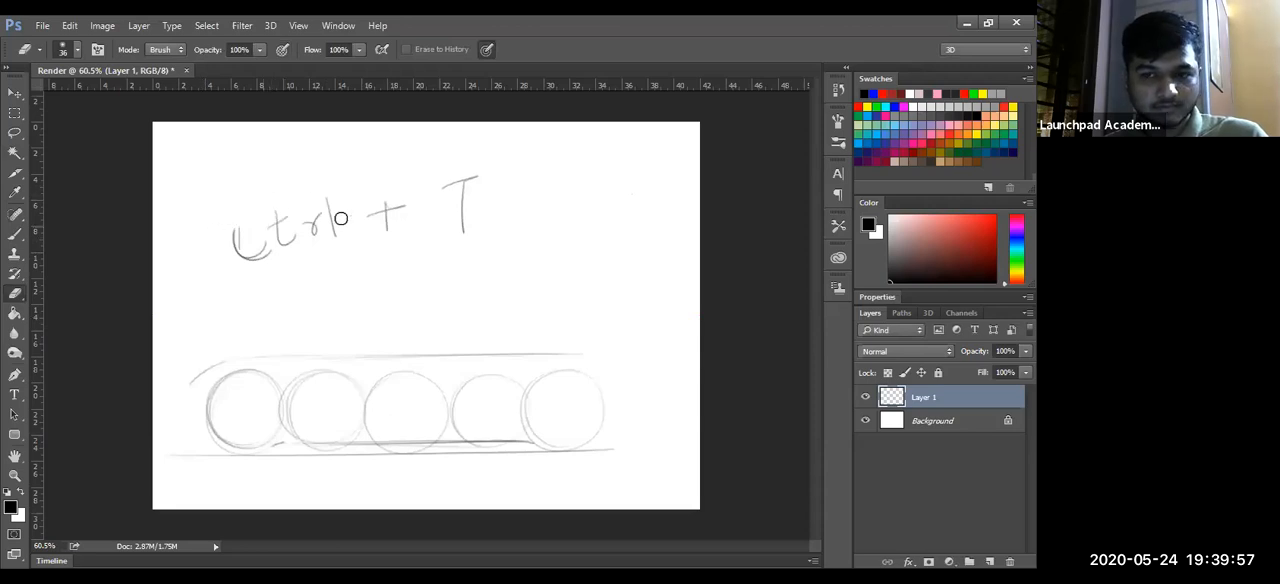
key("bracketright")
key("bracketright")
key("bracketright")
key("bracketright")
key("bracketright")
key("bracketright")
key("bracketright")
key("bracketright")
key("bracketright")
key("bracketright")
key("bracketright")
mouse_move(211, 258)
left_mouse_down()
mouse_move(497, 181)
mouse_move(317, 233)
mouse_move(551, 192)
left_mouse_up()
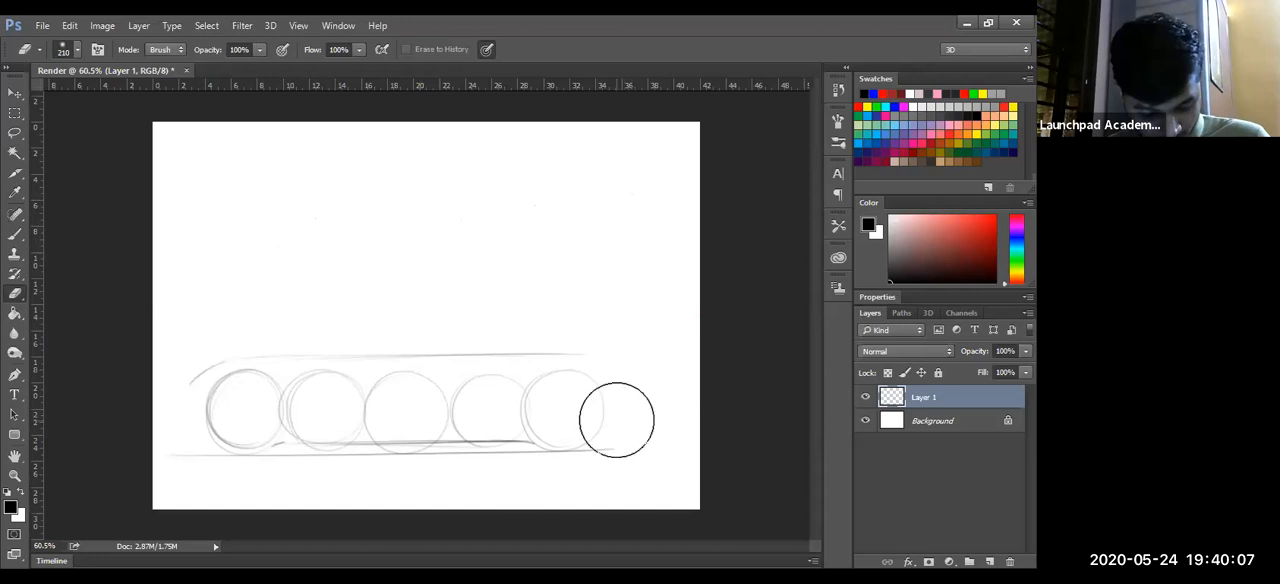
- Sketch the car's arched roofline sloping to the tail and the angled rear end behind the rightmost circle
key("b")
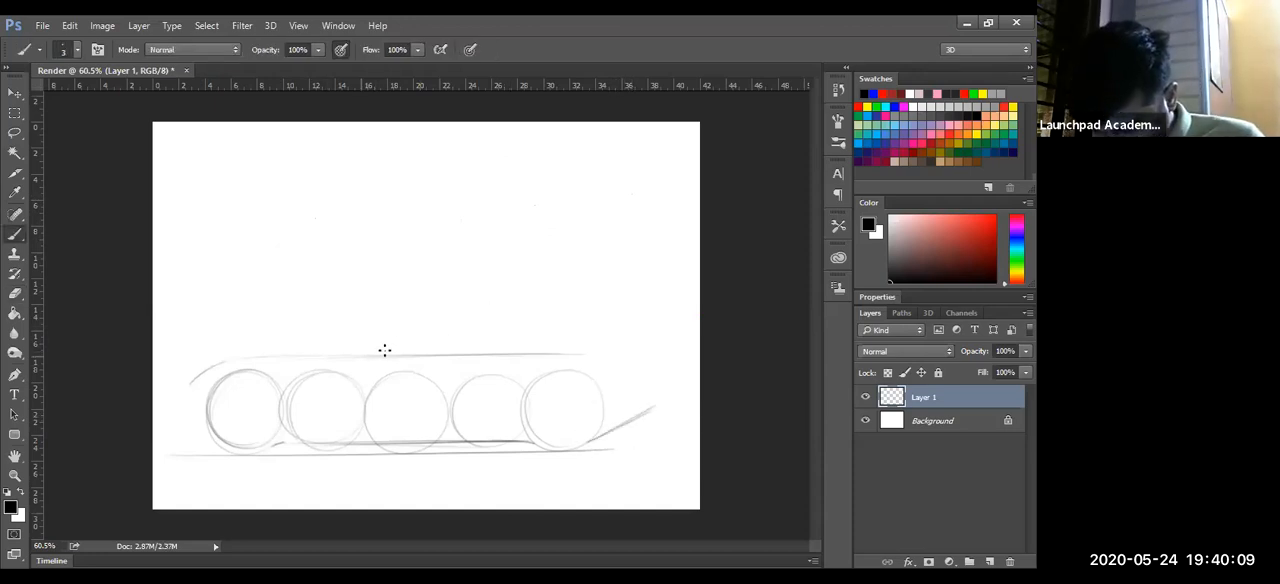
mouse_move(376, 353)
left_mouse_down()
mouse_move(463, 320)
mouse_move(558, 316)
left_mouse_up()
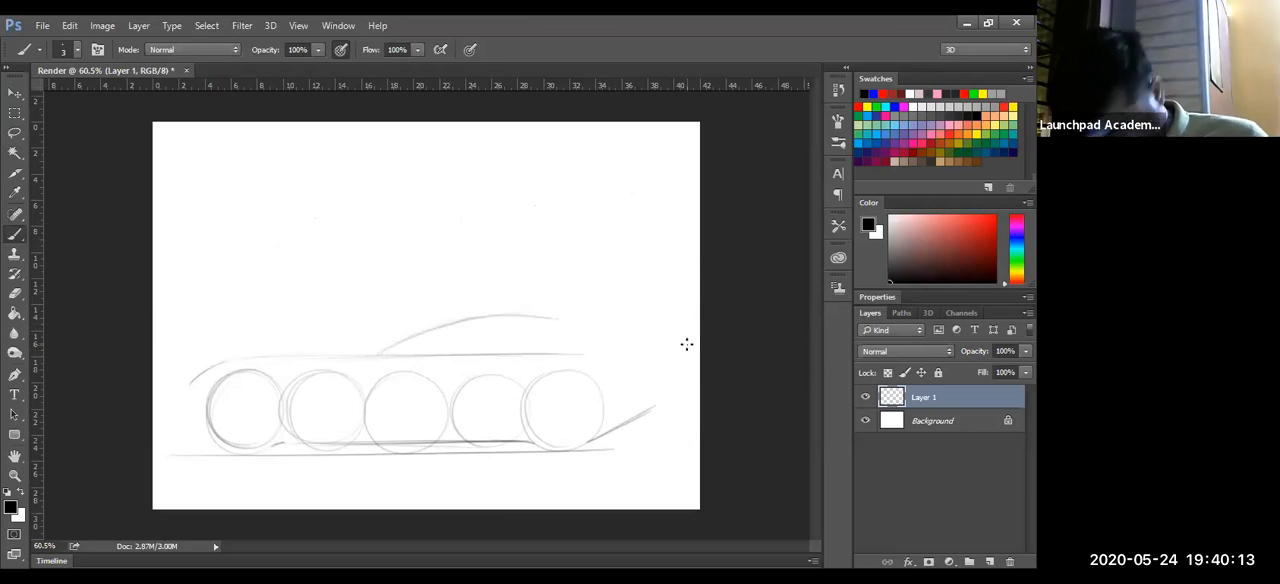
mouse_move(558, 317)
left_mouse_down()
mouse_move(652, 348)
mouse_move(617, 424)
left_mouse_up()
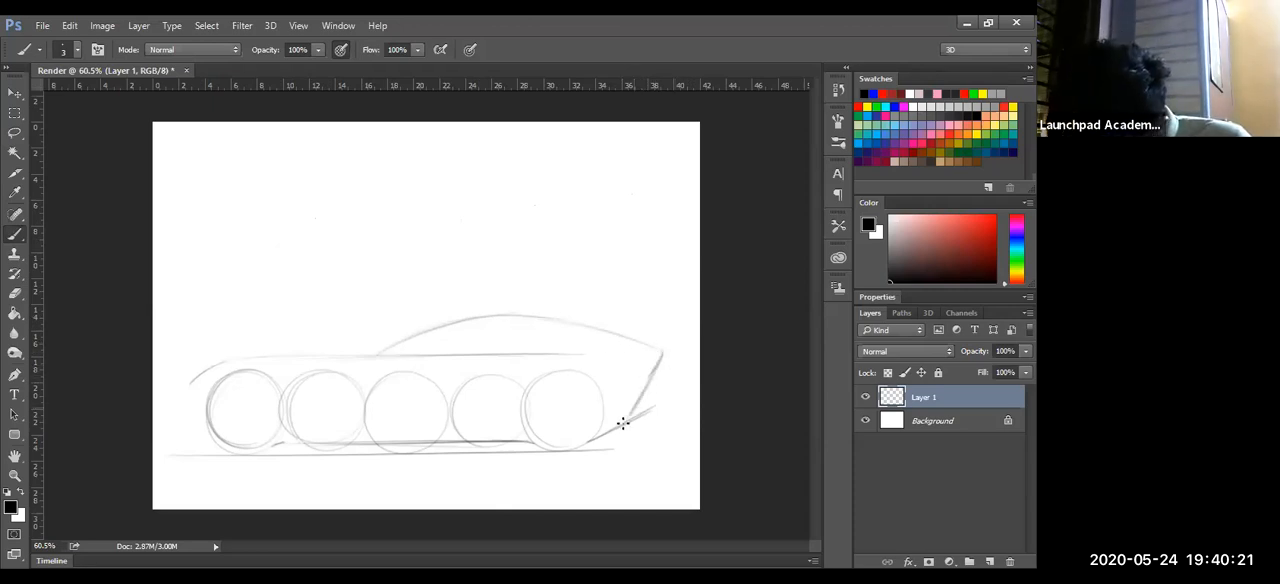
left_click_drag(660, 349, 622, 409)
mouse_move(656, 373)
left_mouse_down()
mouse_move(646, 408)
mouse_move(589, 441)
left_mouse_up()
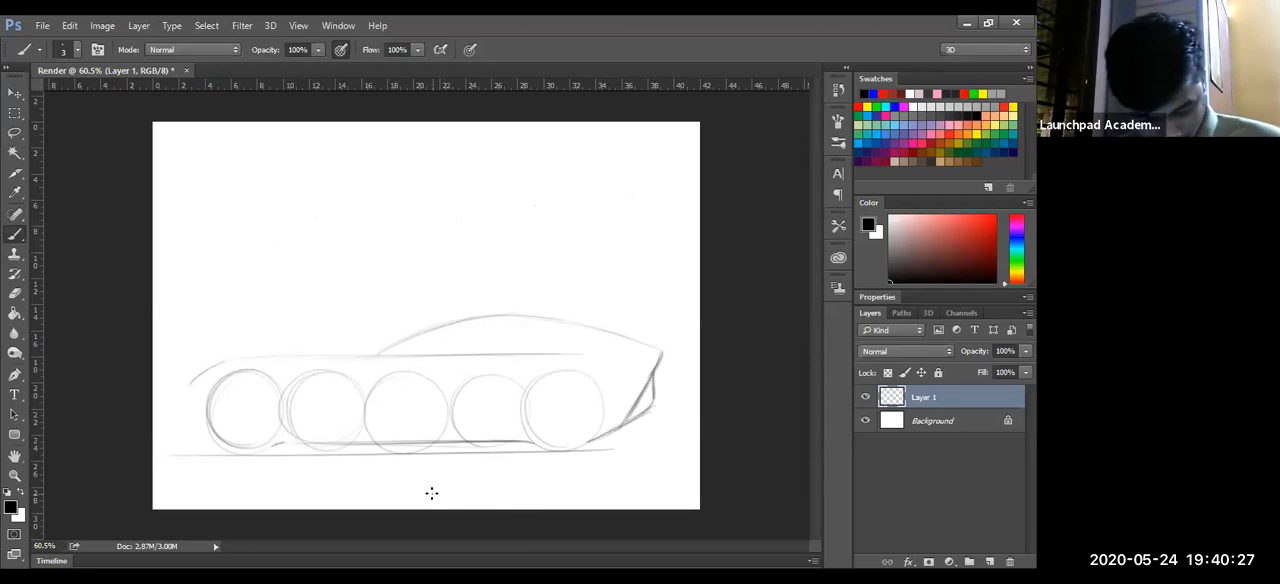
- Reinforce the curved bonnet line above the circles with several strokes and sketch a pointed nose at its left end
left_click_drag(205, 370, 327, 348)
left_click_drag(207, 368, 408, 361)
left_click_drag(194, 380, 438, 354)
left_click_drag(256, 360, 488, 355)
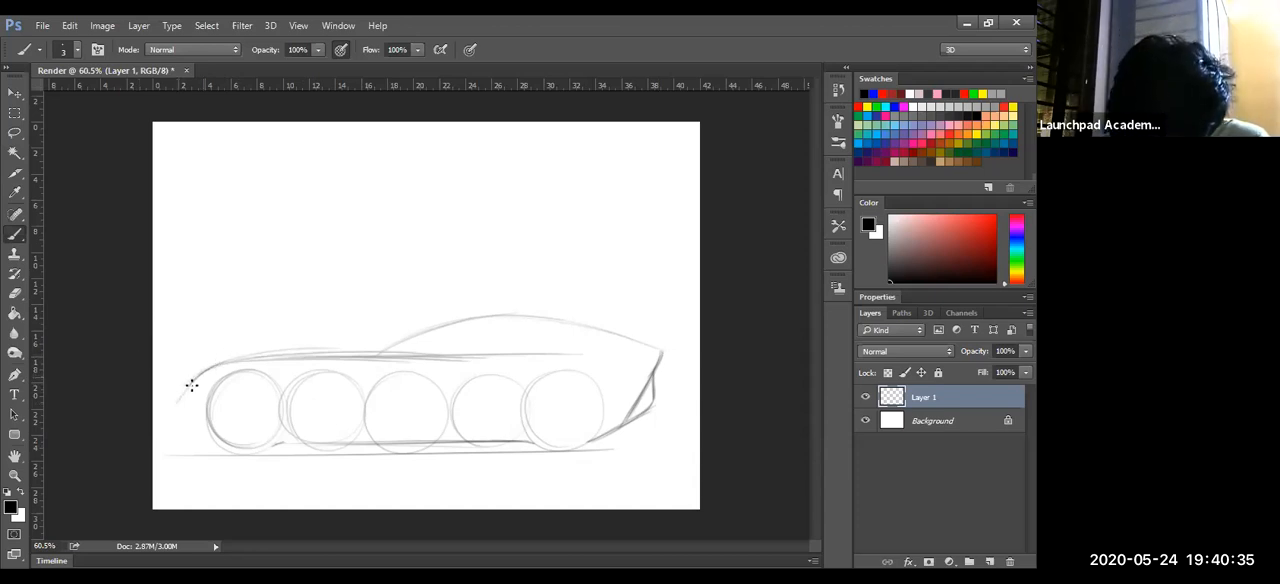
mouse_move(226, 352)
left_mouse_down()
mouse_move(182, 382)
mouse_move(190, 422)
left_mouse_up()
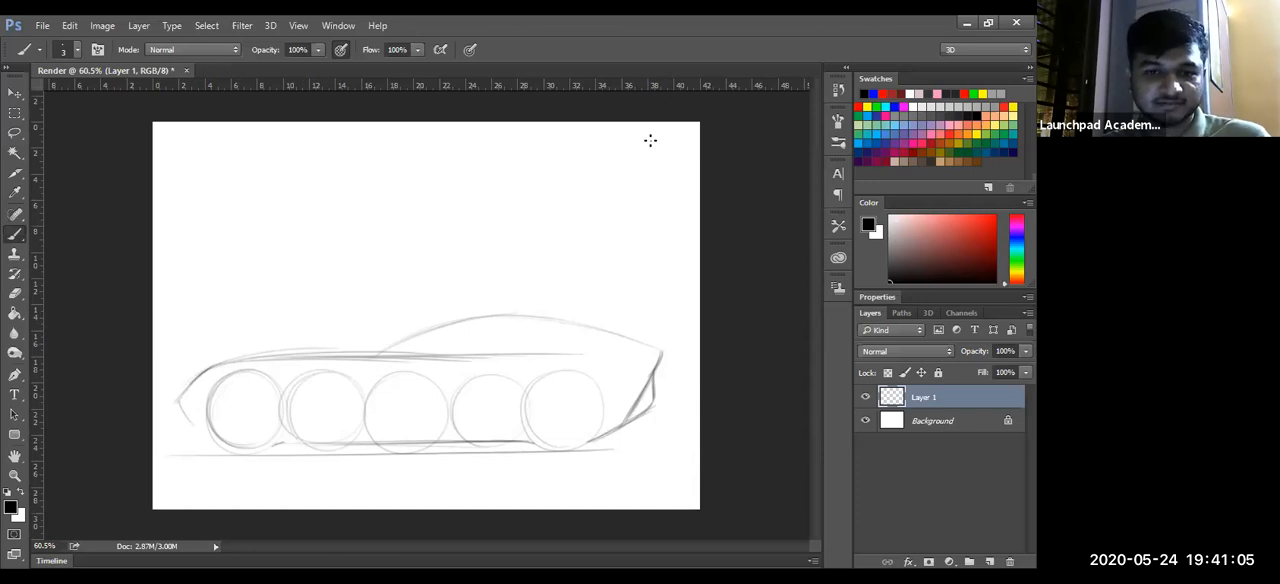
- Darken the nose contour and sketch a small lower front lip ahead of the leftmost circle
key("alt+Tab")
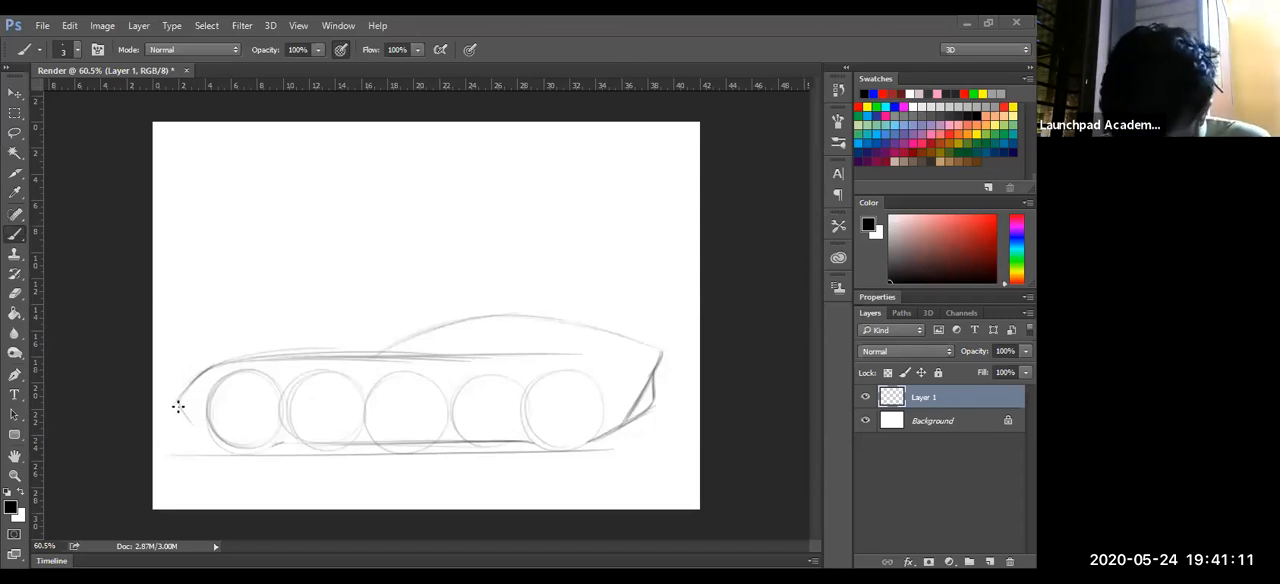
left_click_drag(173, 409, 208, 364)
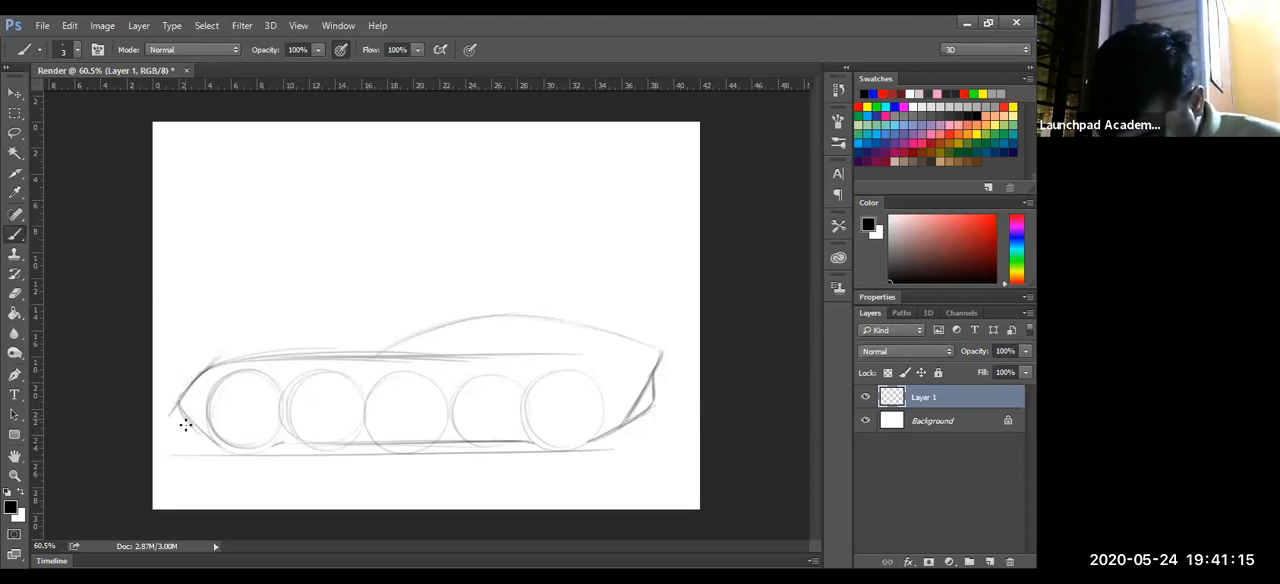
left_click_drag(186, 443, 209, 443)
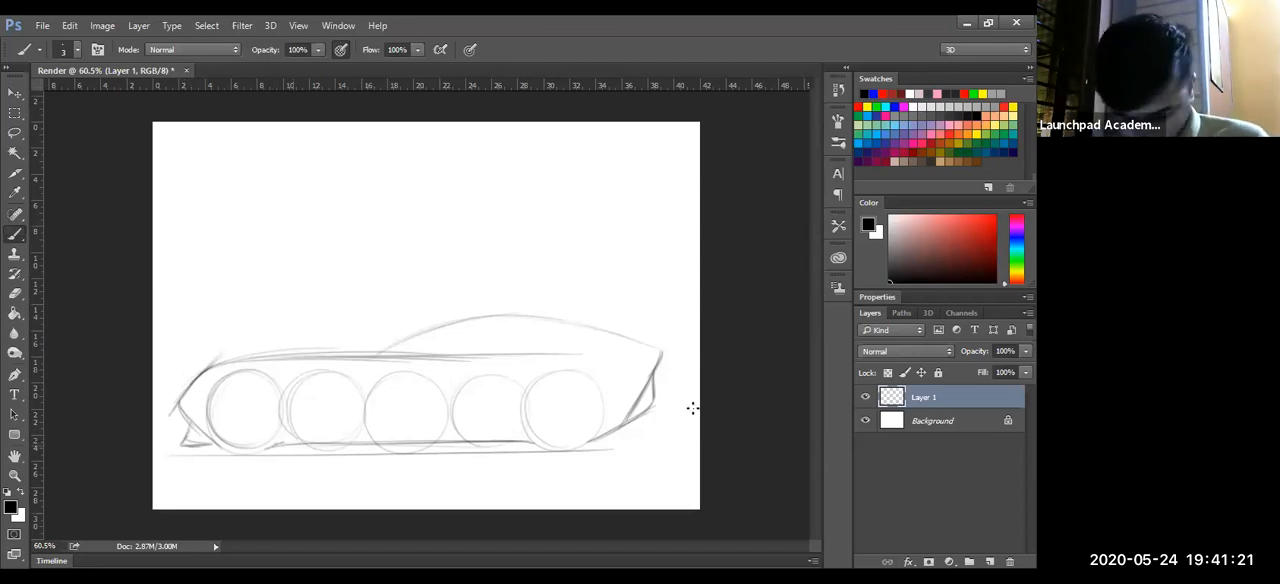
- Extend and darken the body's shoulder line toward the tail, retrace the roofline, and add a rear spoiler edge and tail detail
mouse_move(208, 370)
left_mouse_down()
mouse_move(429, 349)
mouse_move(608, 355)
left_mouse_up()
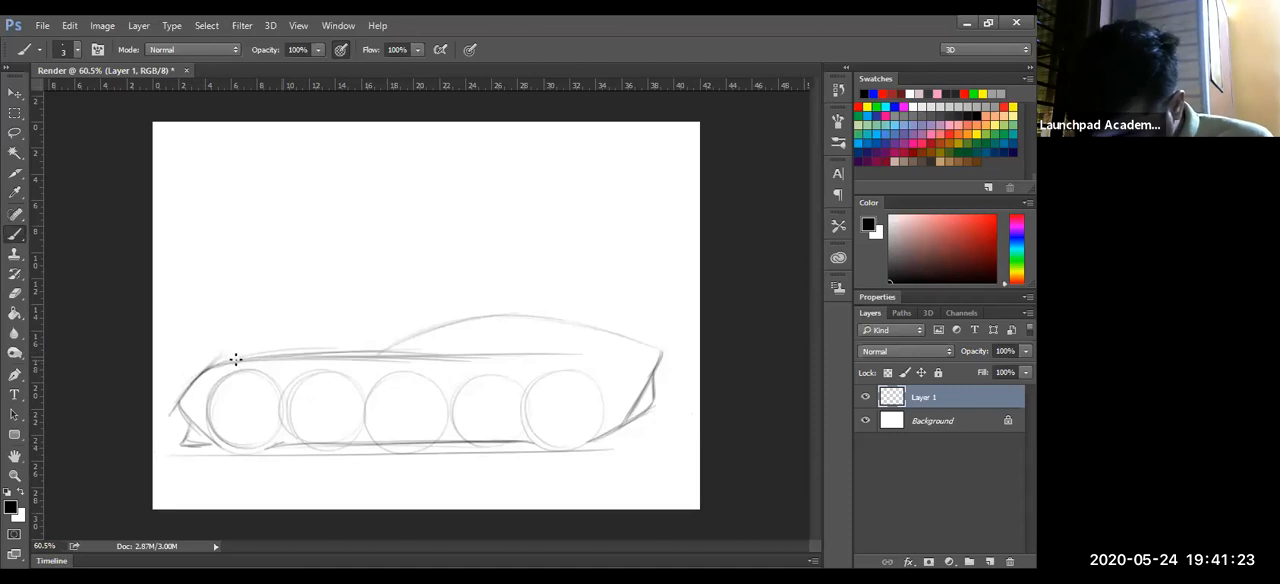
mouse_move(371, 352)
left_mouse_down()
mouse_move(518, 316)
mouse_move(677, 349)
mouse_move(608, 334)
mouse_move(656, 366)
mouse_move(657, 355)
left_mouse_up()
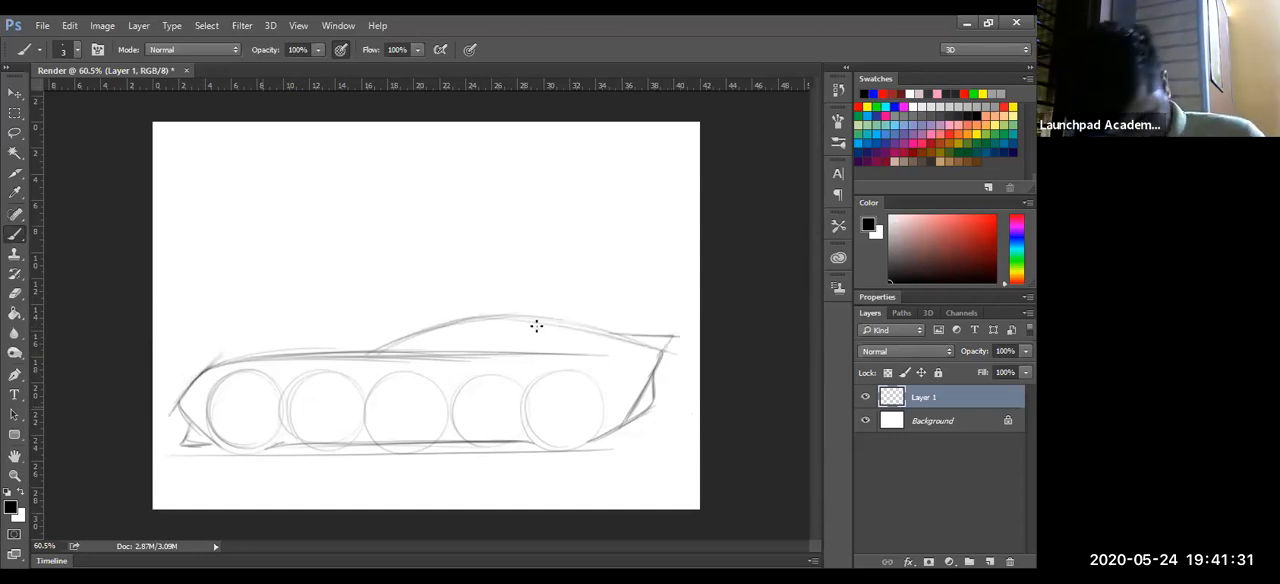
left_click_drag(325, 361, 438, 356)
mouse_move(554, 350)
left_mouse_down()
mouse_move(654, 356)
mouse_move(658, 345)
mouse_move(665, 364)
mouse_move(623, 358)
mouse_move(656, 349)
mouse_move(617, 358)
left_mouse_up()
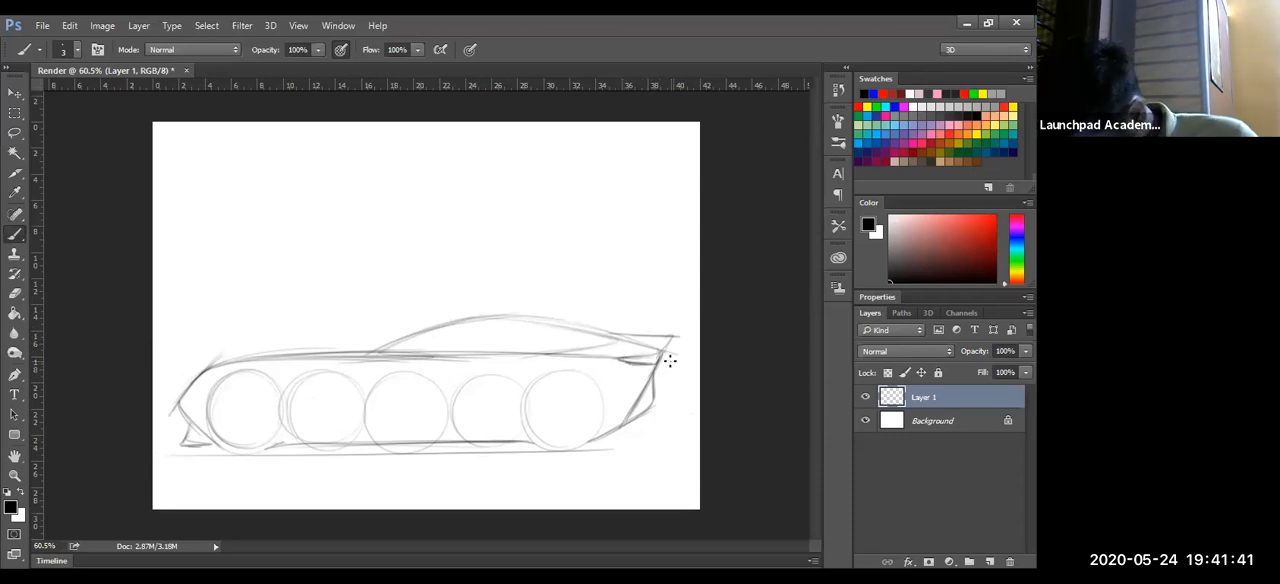
mouse_move(179, 394)
left_mouse_down()
mouse_move(282, 358)
mouse_move(563, 351)
left_mouse_up()
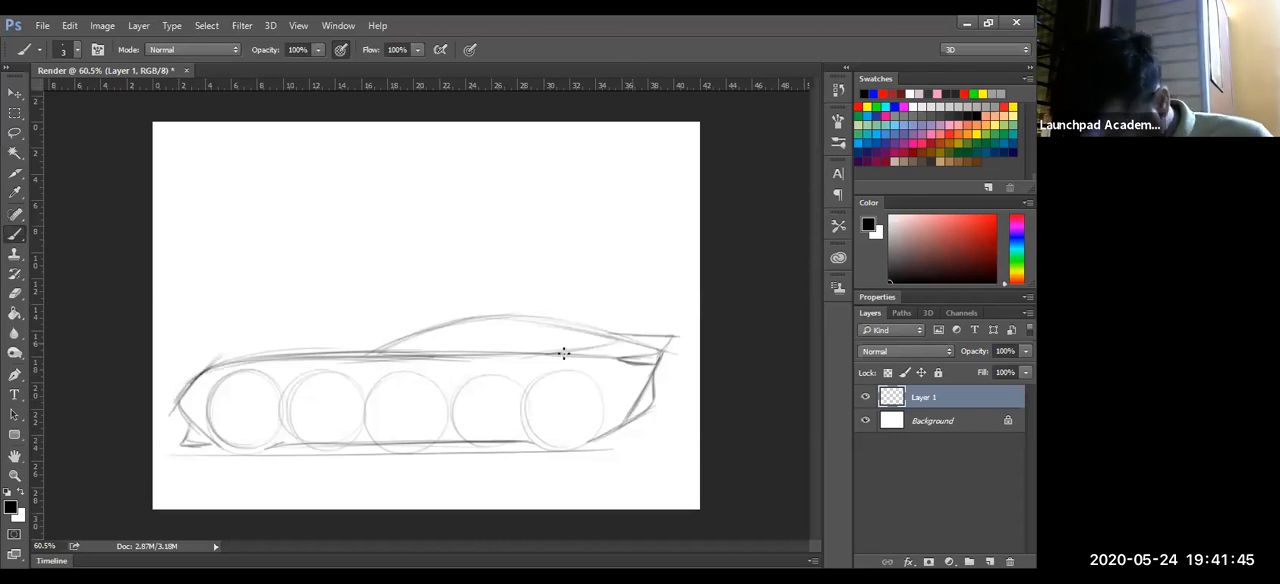
- Darken the windscreen base, the rear slope of the roofline, and the spoiler edge with the Brush
key("z")
left_click_drag(531, 434, 519, 437)
left_click(731, 340)
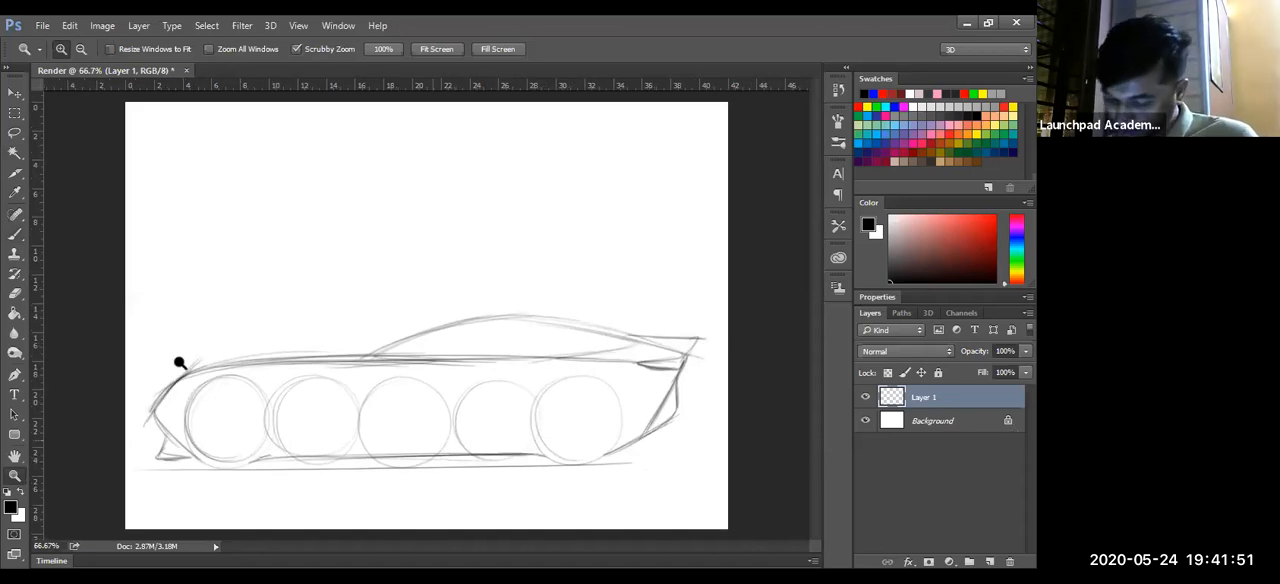
key("b")
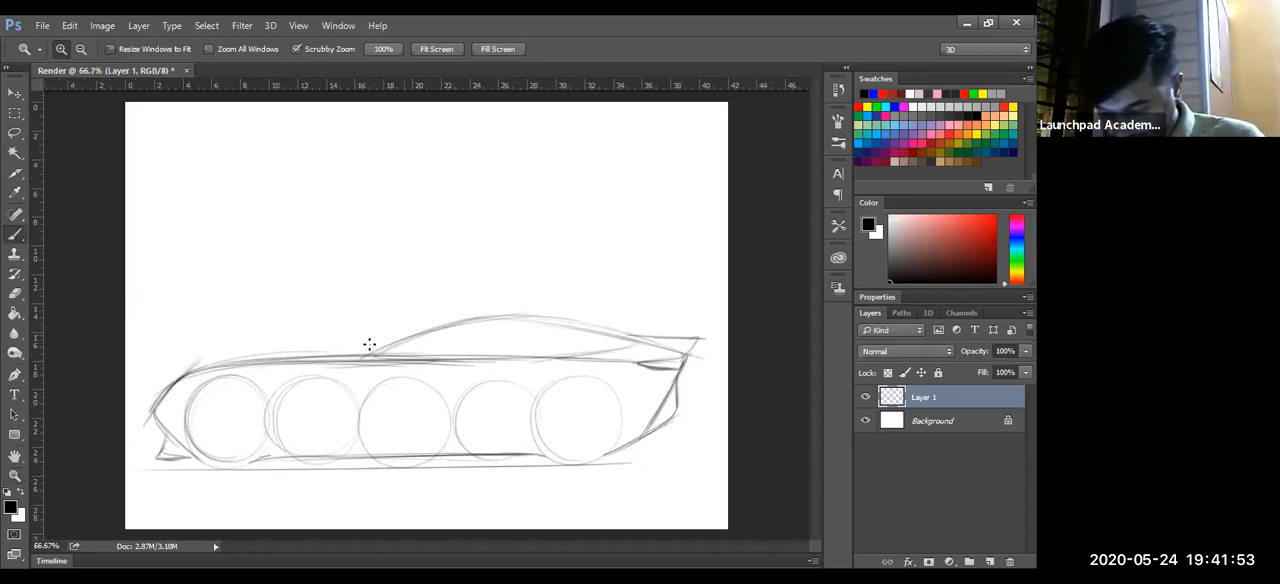
mouse_move(368, 355)
left_mouse_down()
mouse_move(611, 329)
mouse_move(474, 318)
mouse_move(604, 330)
mouse_move(533, 360)
mouse_move(640, 340)
mouse_move(440, 358)
left_mouse_up()
mouse_move(466, 323)
left_mouse_down()
mouse_move(691, 337)
mouse_move(636, 341)
mouse_move(690, 345)
mouse_move(640, 345)
mouse_move(677, 347)
left_mouse_up()
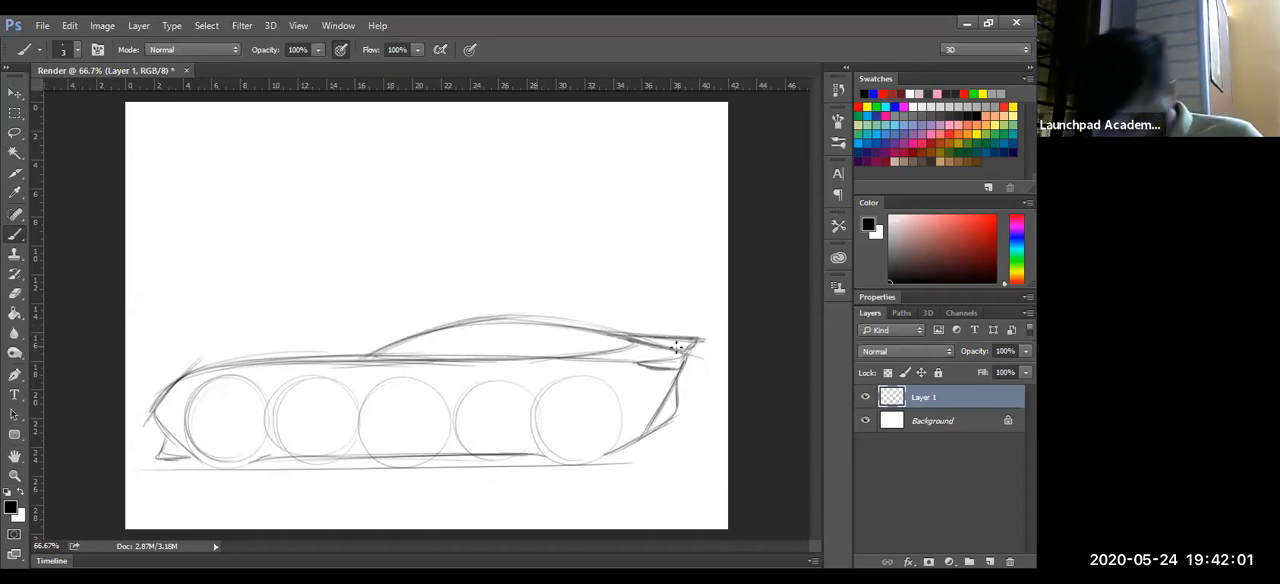
- Sketch a tapered wedge-shaped recess along the car's side between the outer circles, with a slanted inner line at its front end
mouse_move(306, 388)
left_mouse_down()
mouse_move(273, 456)
mouse_move(276, 446)
left_mouse_up()
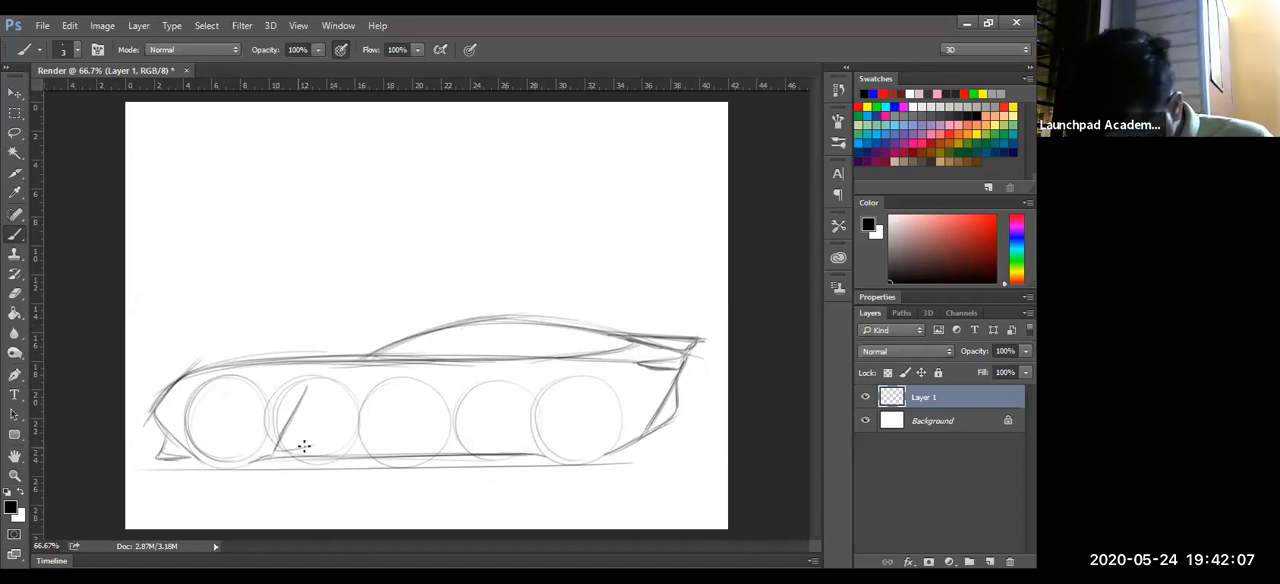
left_click_drag(276, 452, 522, 410)
left_click_drag(330, 438, 471, 415)
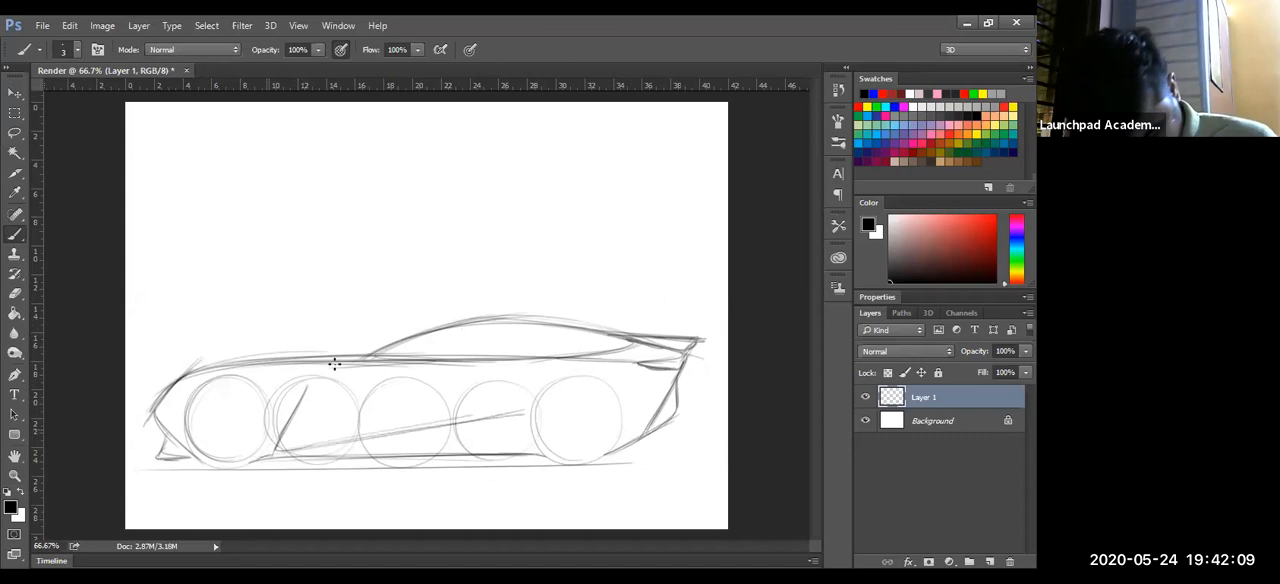
left_click_drag(316, 388, 512, 395)
mouse_move(513, 397)
left_mouse_down()
mouse_move(381, 394)
mouse_move(517, 404)
mouse_move(300, 443)
left_mouse_up()
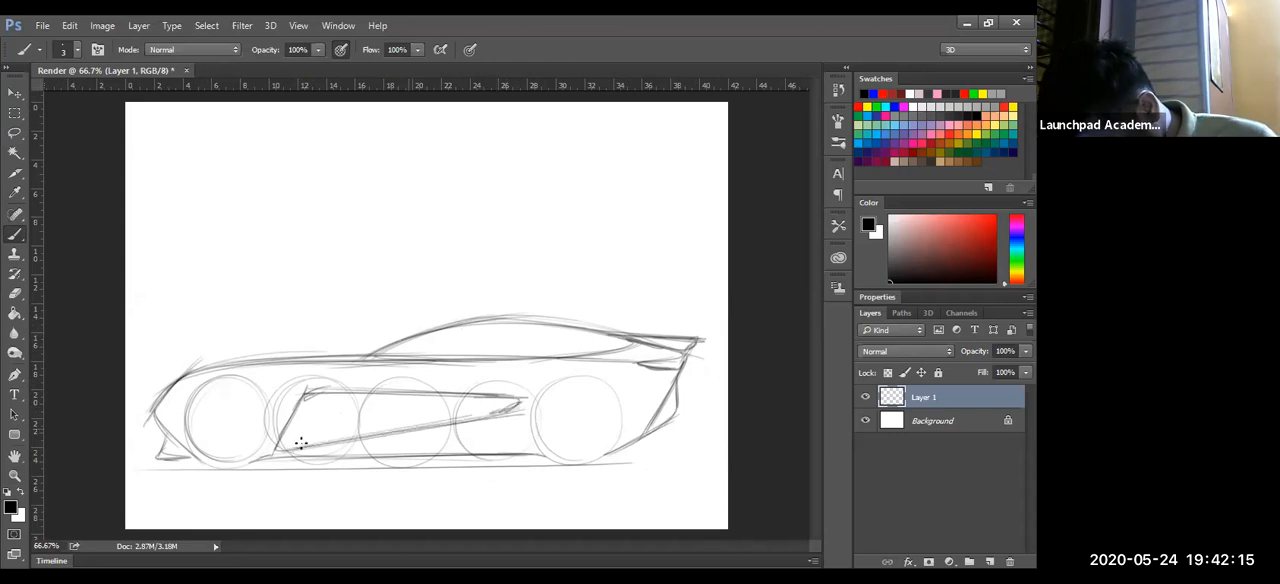
left_click_drag(375, 432, 290, 447)
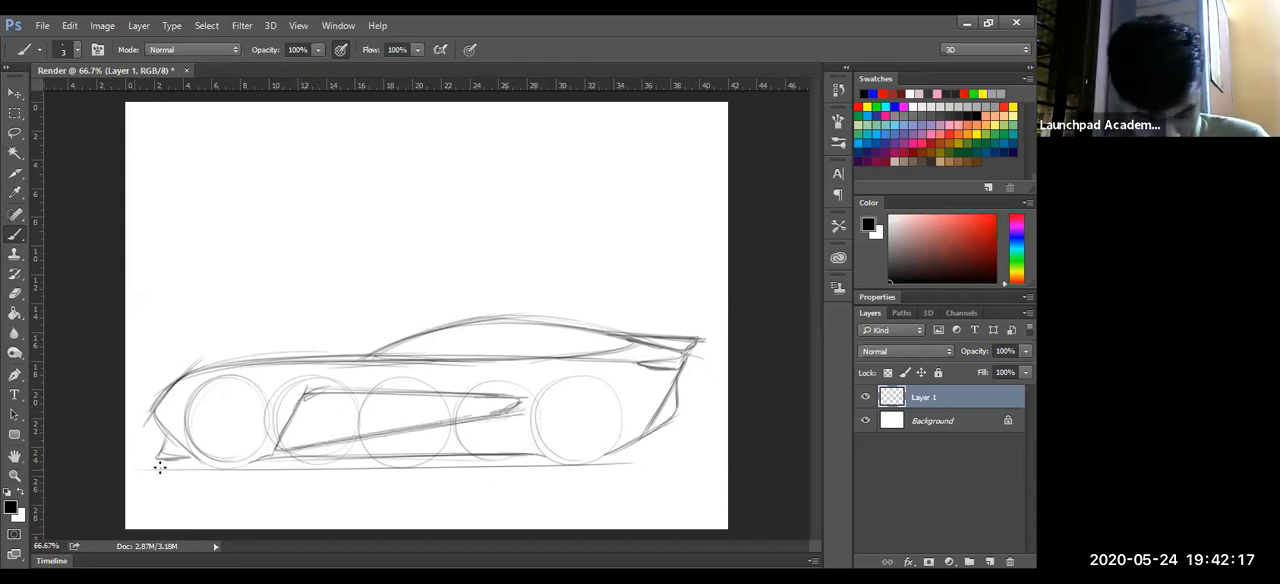
mouse_move(343, 396)
left_mouse_down()
mouse_move(285, 439)
mouse_move(330, 394)
left_mouse_up()
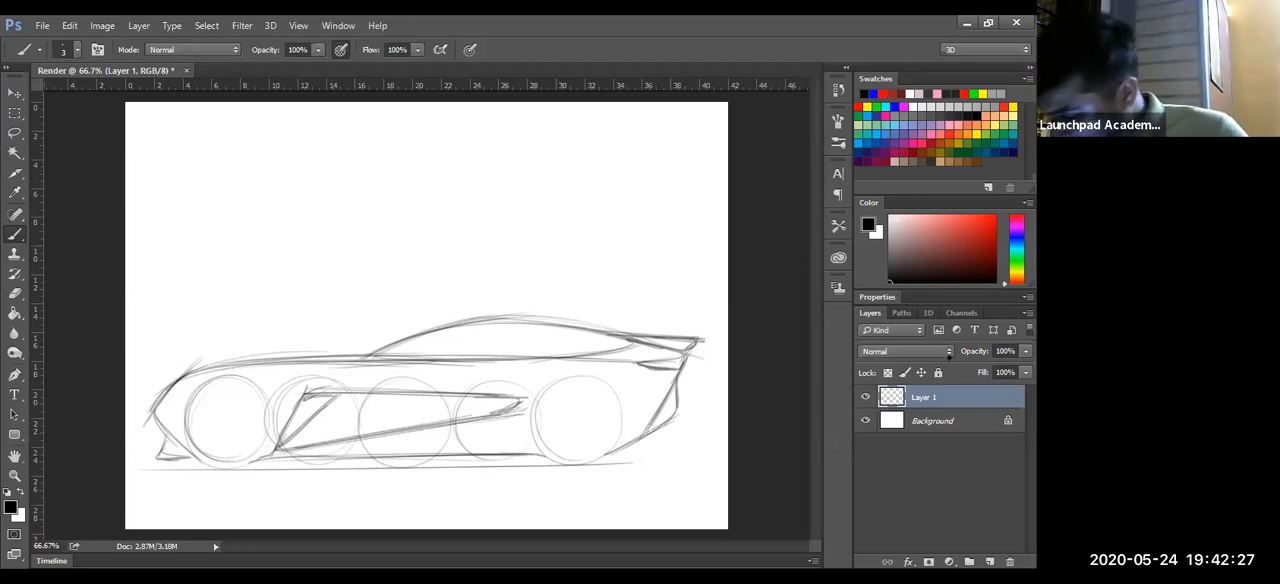
- Set the opacity of Layer 1 to 20%
left_click(1012, 352)
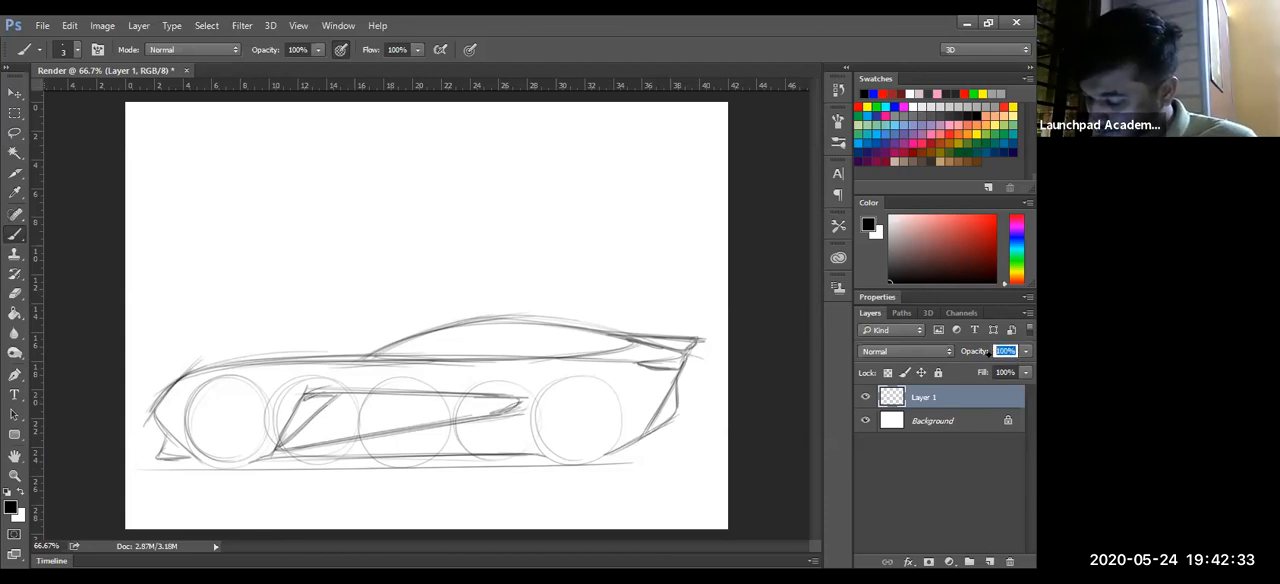
type("20")
key("Return")
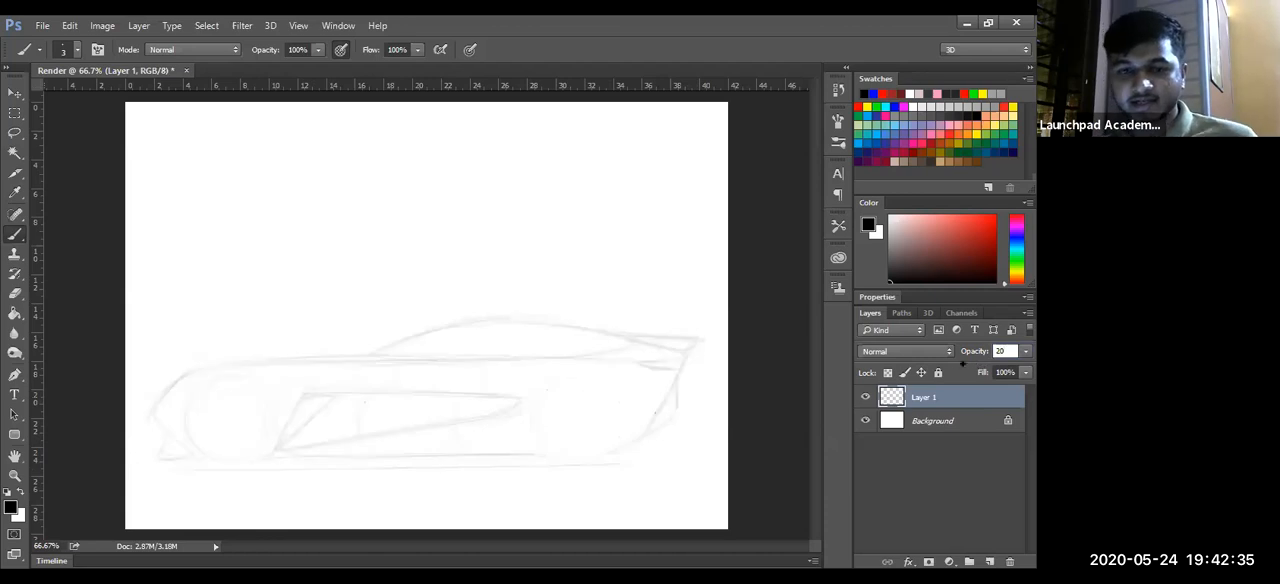
- Lock the faded sketch layer and add a new layer above it for the cleaner line work
key("ctrl+space")
left_click_drag(405, 435, 429, 421)
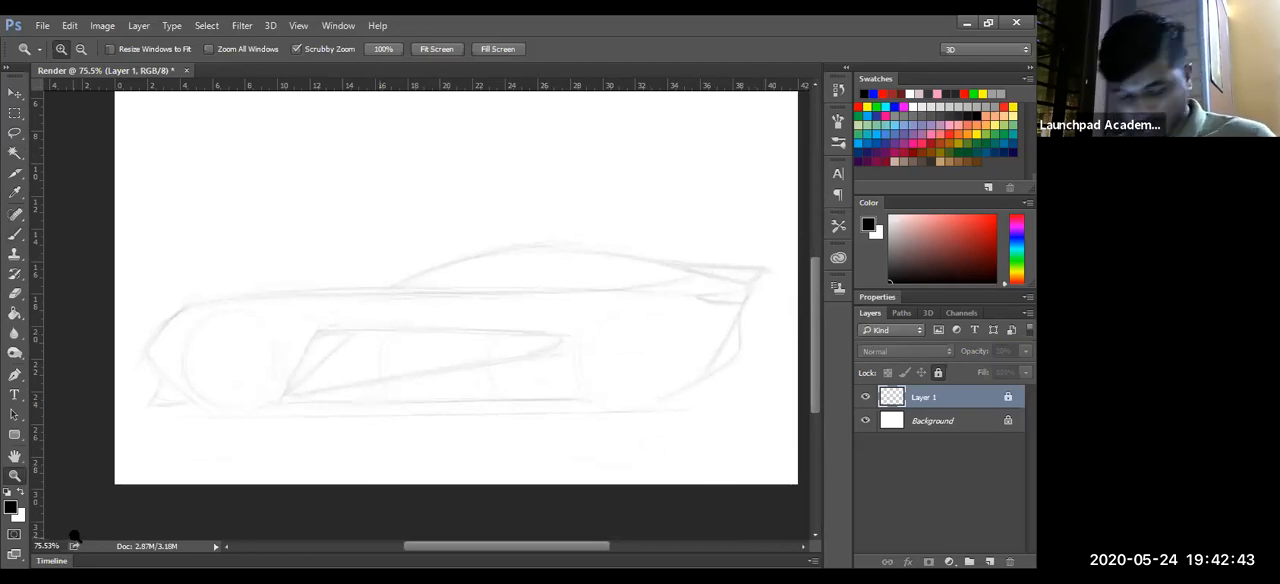
key("b")
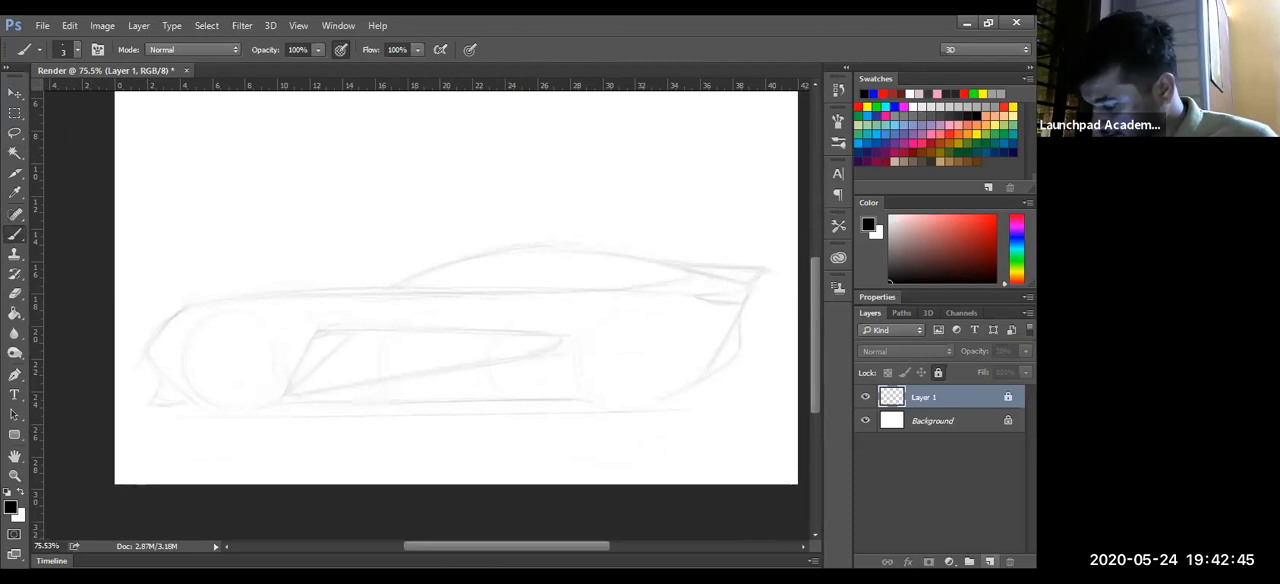
left_click(989, 561)
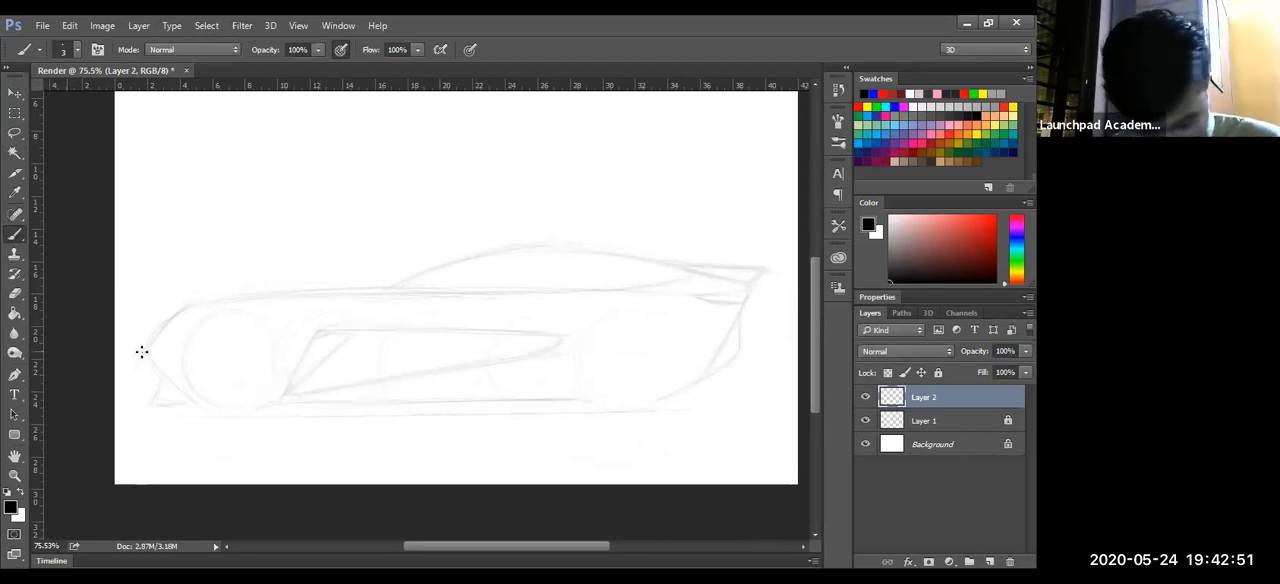
- Trace the bonnet and shoulder line and the roofline on the new layer, including the rear window curve and spoiler edge
mouse_move(131, 363)
left_mouse_down()
mouse_move(259, 292)
mouse_move(445, 290)
left_mouse_up()
left_click_drag(196, 300, 704, 284)
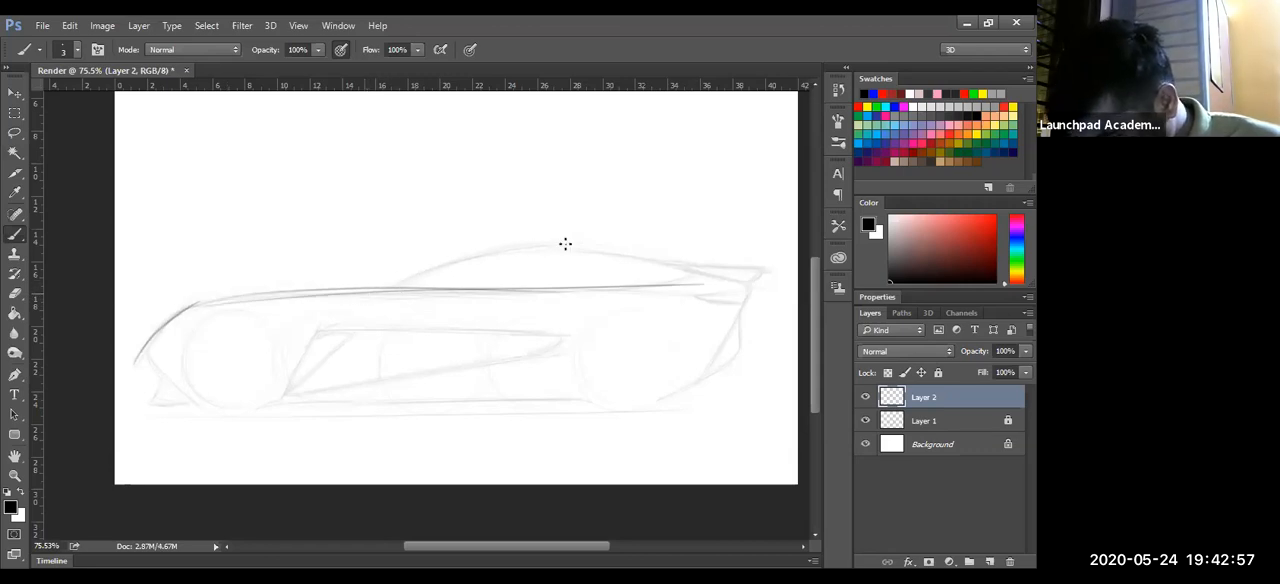
left_click_drag(384, 287, 616, 251)
left_click_drag(520, 250, 792, 269)
mouse_move(693, 264)
left_mouse_down()
mouse_move(652, 286)
mouse_move(686, 271)
mouse_move(520, 288)
left_mouse_up()
left_click_drag(763, 271, 721, 289)
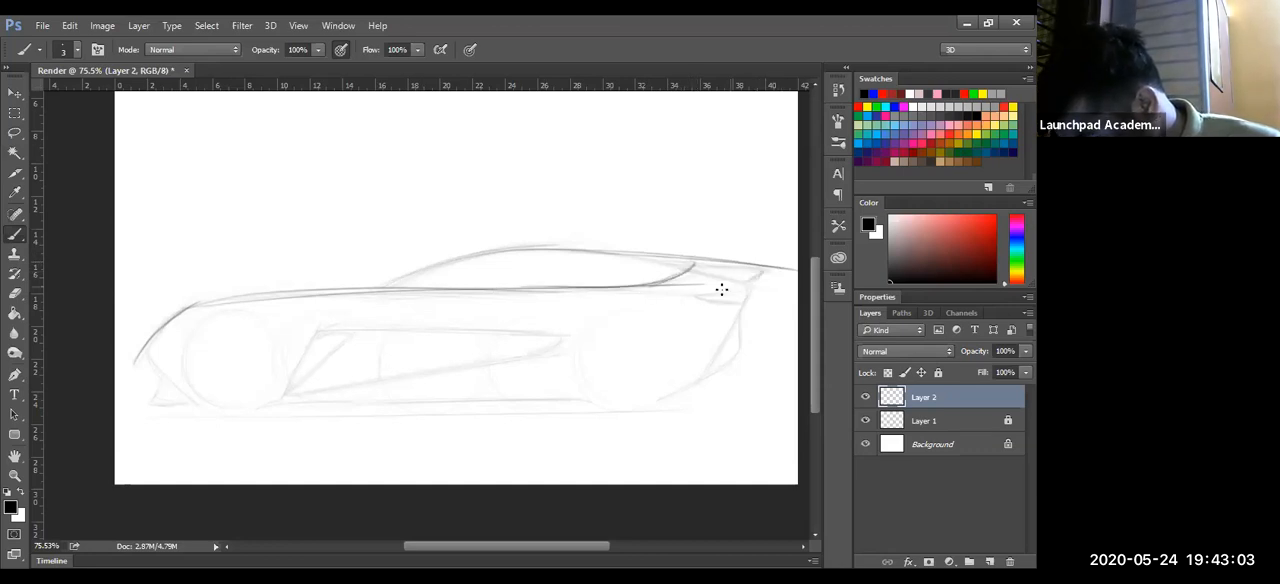
left_click_drag(548, 252, 752, 287)
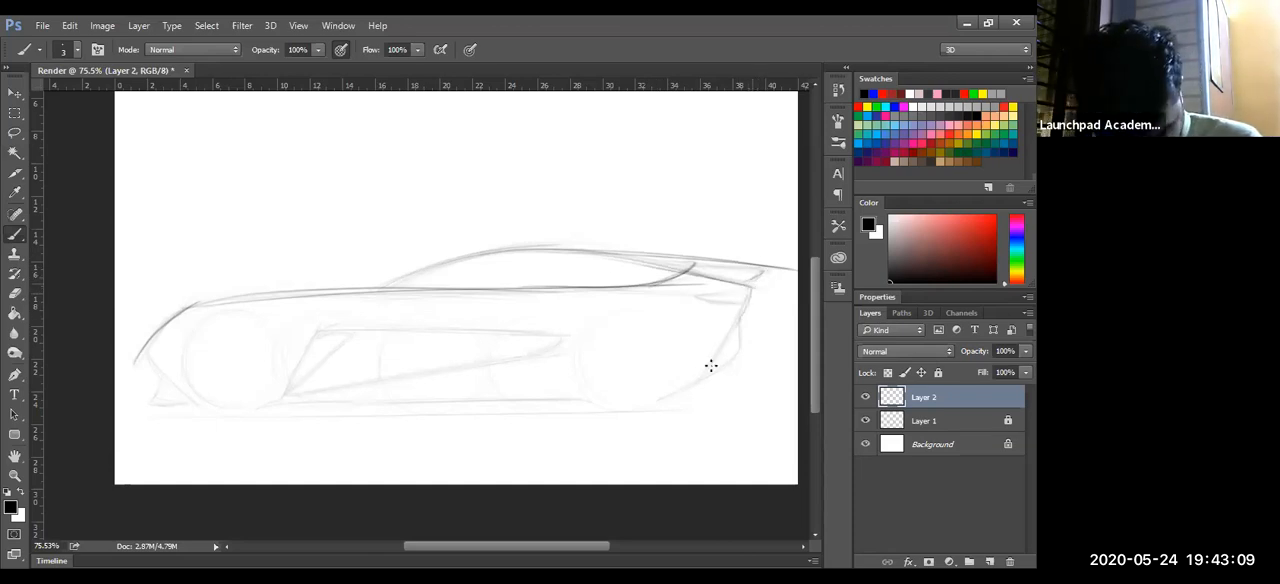
- Trace the angled rear end down to the rear wheel, and the lower nose contour with its front lip
left_click_drag(750, 290, 706, 382)
mouse_move(737, 309)
left_mouse_down()
mouse_move(697, 372)
mouse_move(714, 359)
mouse_move(654, 399)
left_mouse_up()
left_click_drag(708, 374, 652, 400)
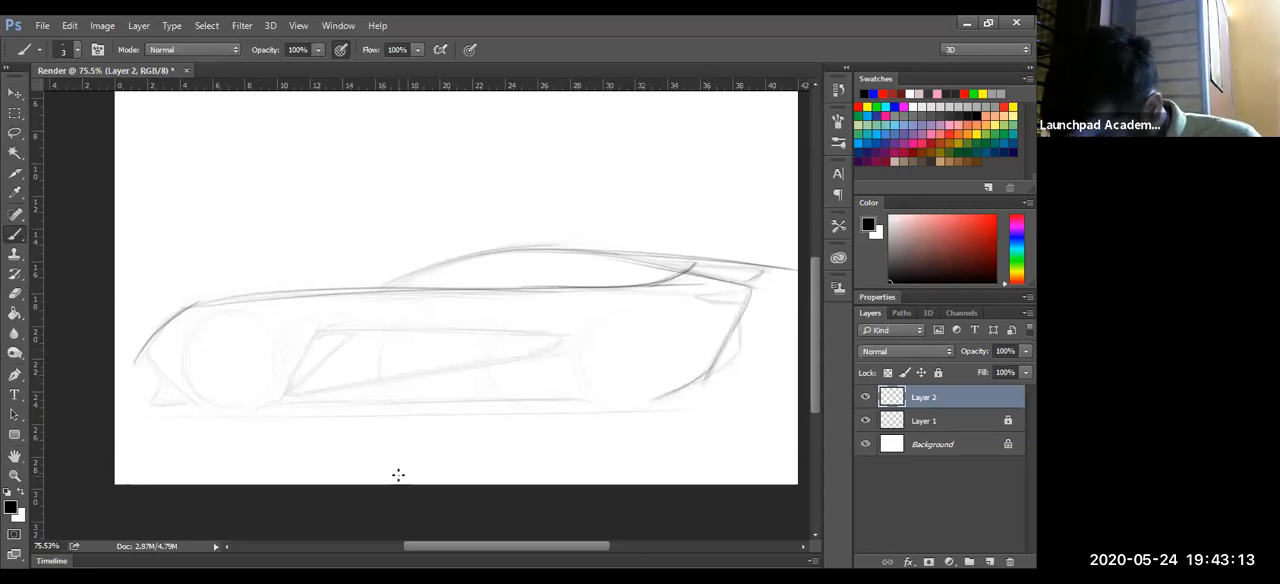
left_click_drag(743, 312, 745, 345)
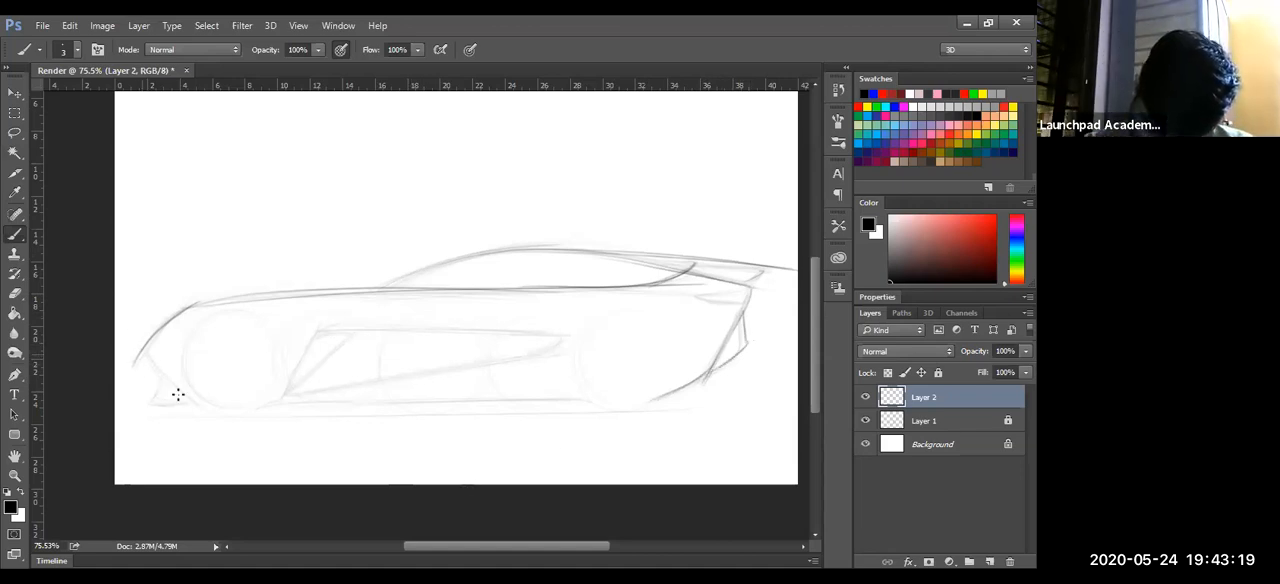
mouse_move(163, 380)
left_mouse_down()
mouse_move(142, 410)
mouse_move(180, 403)
left_mouse_up()
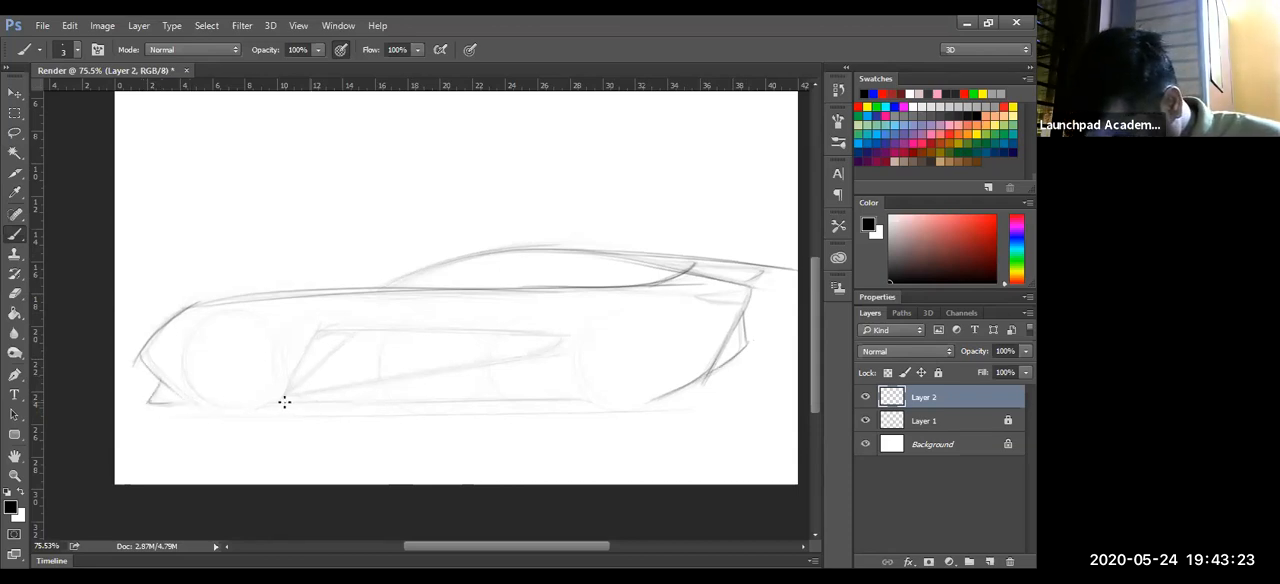
- Trace the sill line between the front and rear wheels with several strokes, undoing a stray stroke
left_click_drag(293, 401, 590, 402)
left_click_drag(262, 403, 582, 395)
key("ctrl+z")
left_click_drag(307, 404, 580, 401)
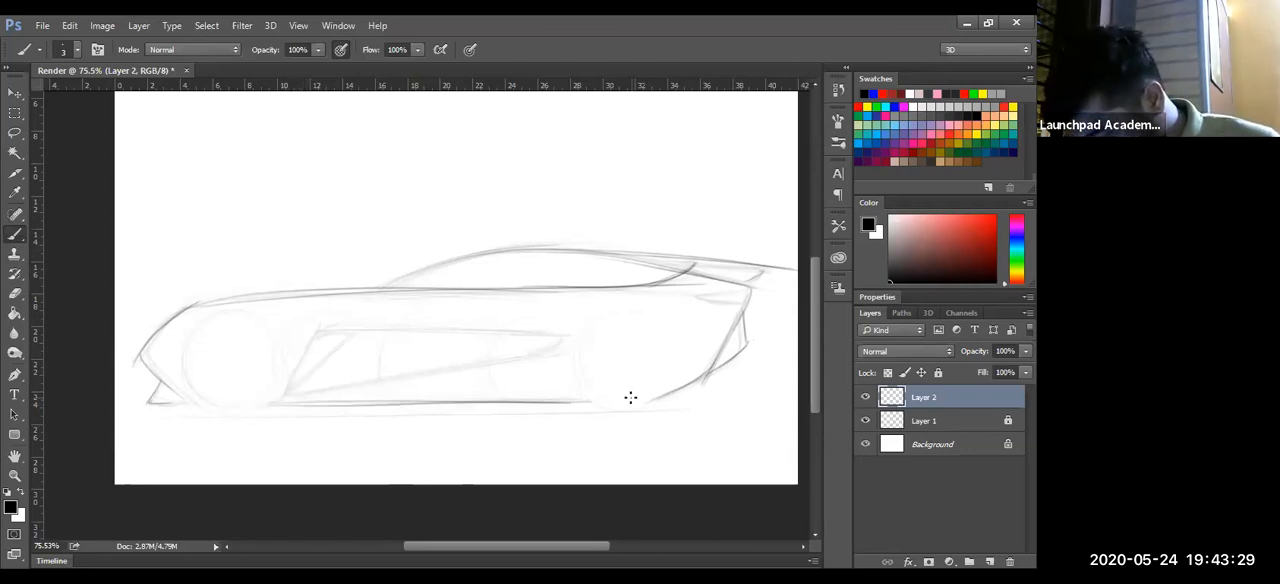
left_click_drag(286, 400, 588, 399)
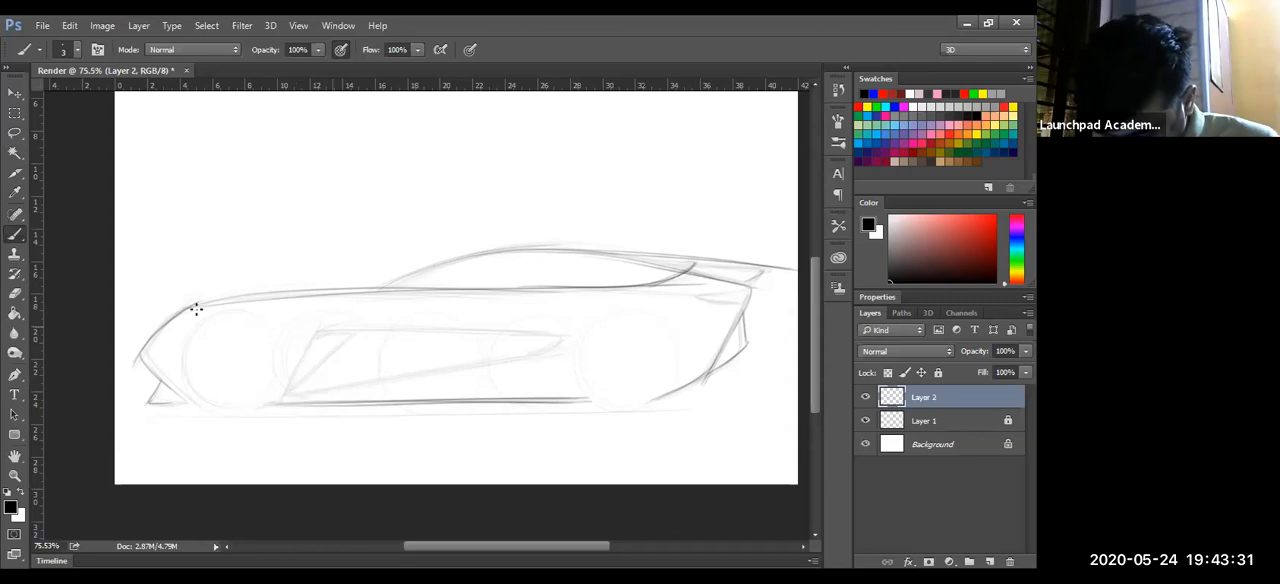
- Reinforce the bonnet and shoulder line from the nose to the tail with long overlapping strokes
left_click_drag(158, 334, 330, 288)
left_click_drag(186, 306, 575, 286)
left_click_drag(253, 298, 720, 284)
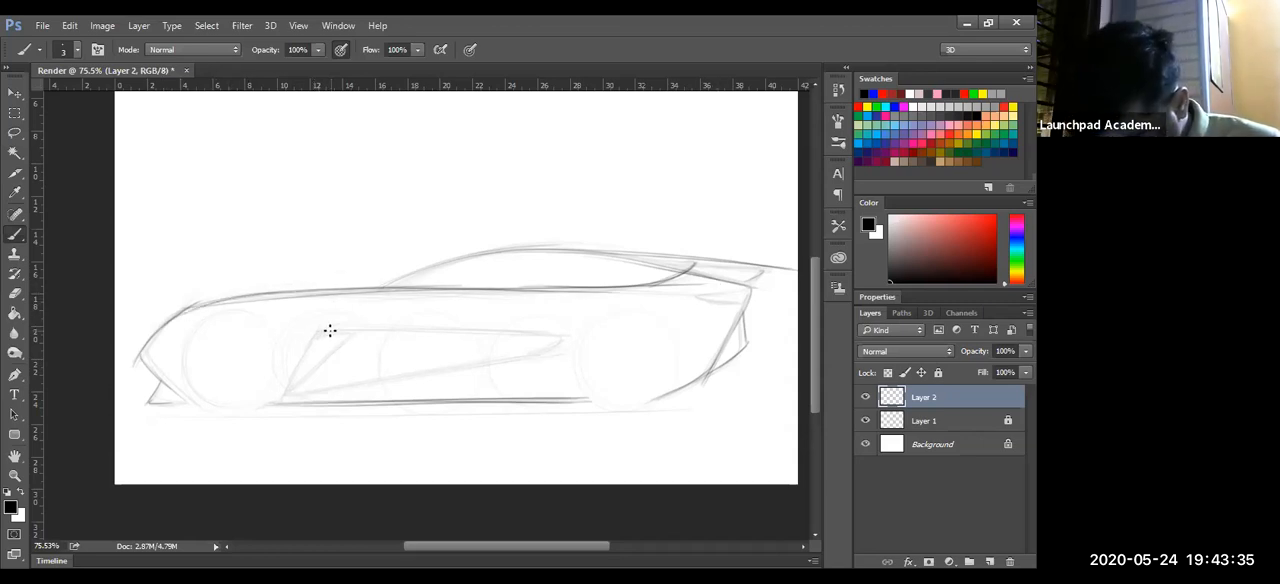
- Trace the wedge-shaped side recess with its slanted inner line, and darken the roof's rear slope toward the tail
mouse_move(282, 398)
left_mouse_down()
mouse_move(325, 330)
mouse_move(288, 389)
left_mouse_up()
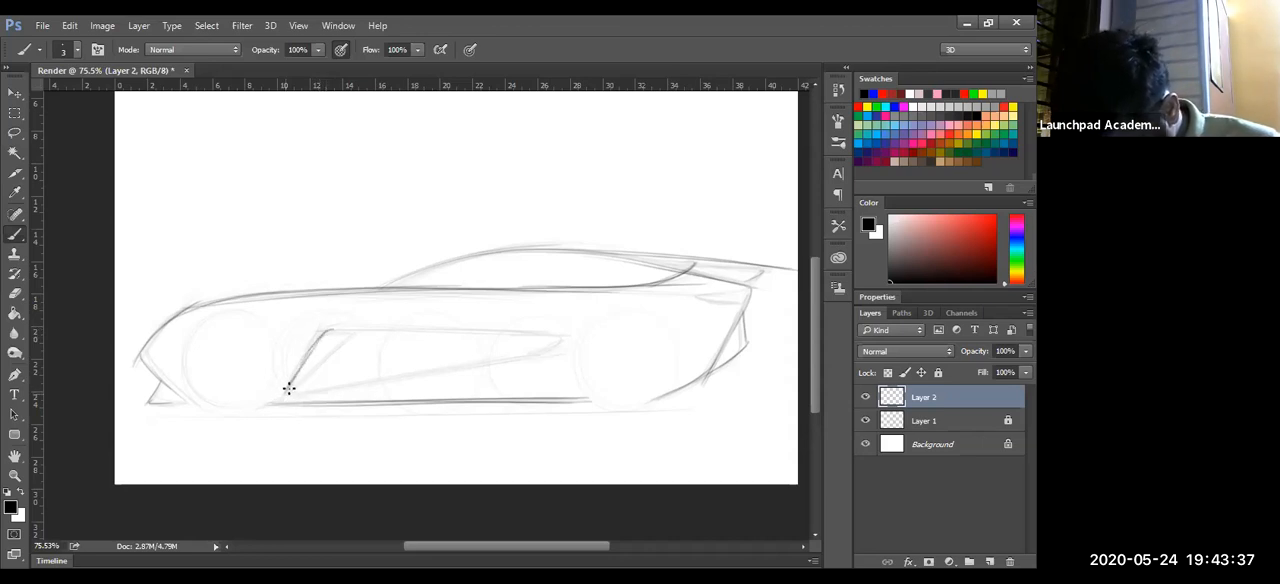
left_click_drag(320, 335, 570, 333)
left_click_drag(289, 395, 417, 371)
mouse_move(287, 395)
left_mouse_down()
mouse_move(569, 339)
mouse_move(461, 361)
left_mouse_up()
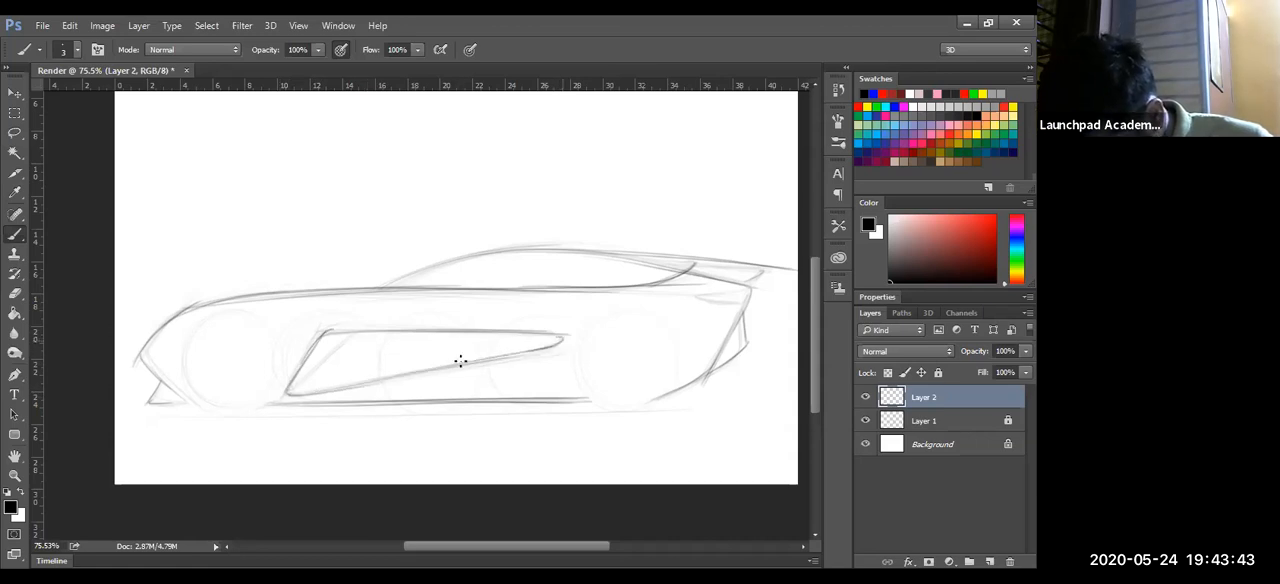
left_click_drag(290, 392, 354, 332)
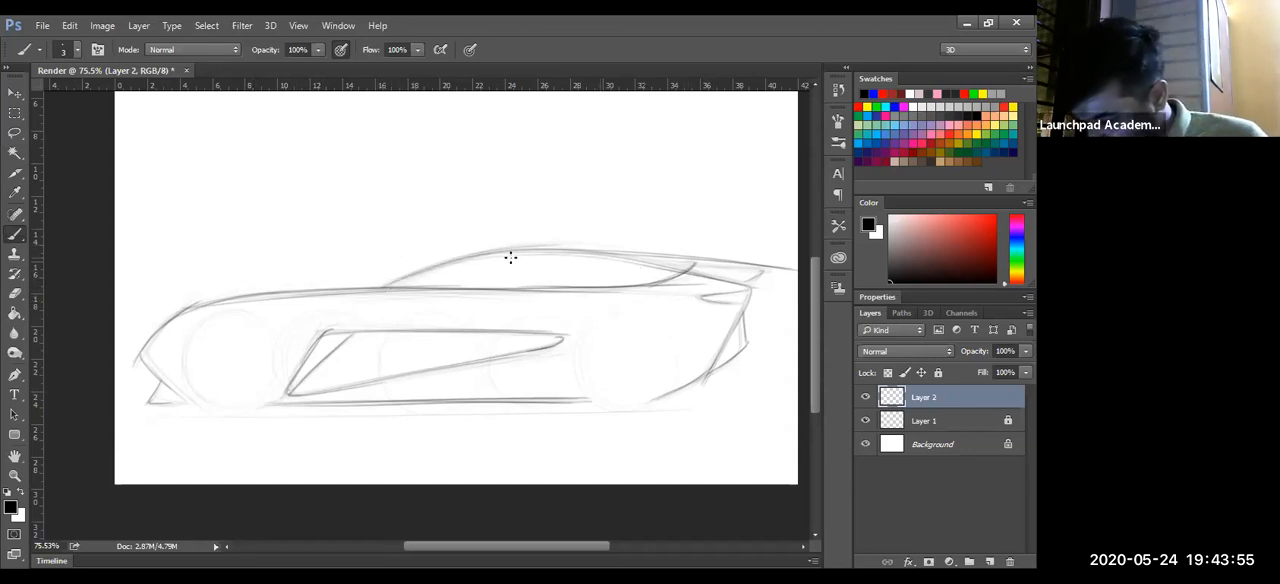
left_click_drag(532, 251, 757, 288)
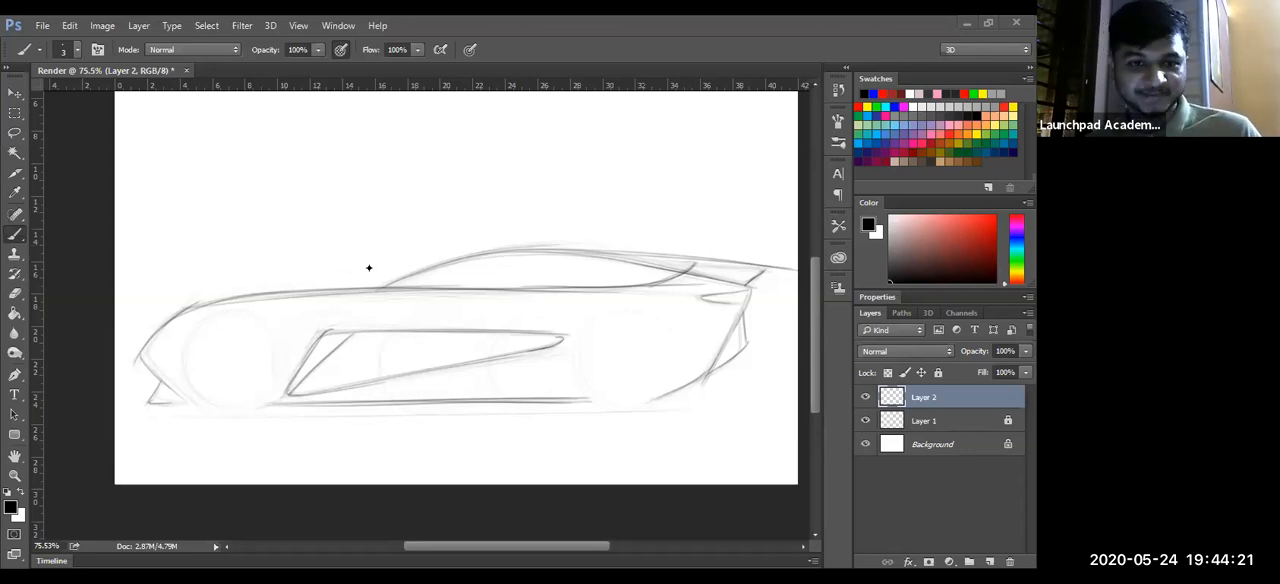
- Darken the front edges of the side recess and fill its slanted front strip with hatching
key("z")
left_click_drag(380, 264, 368, 265)
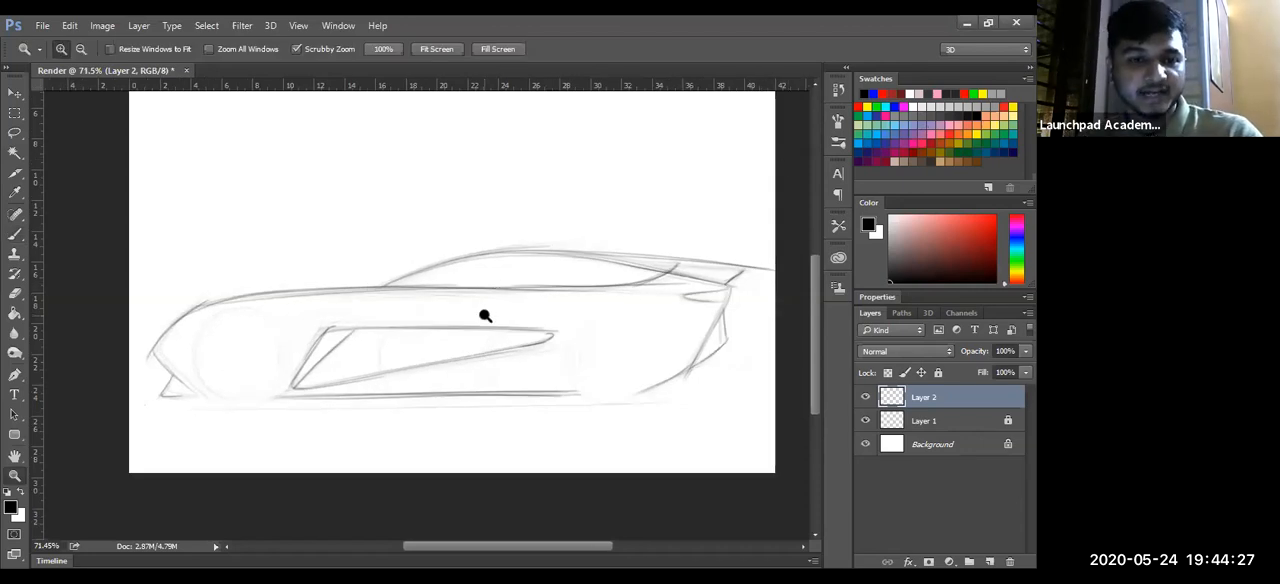
key("b")
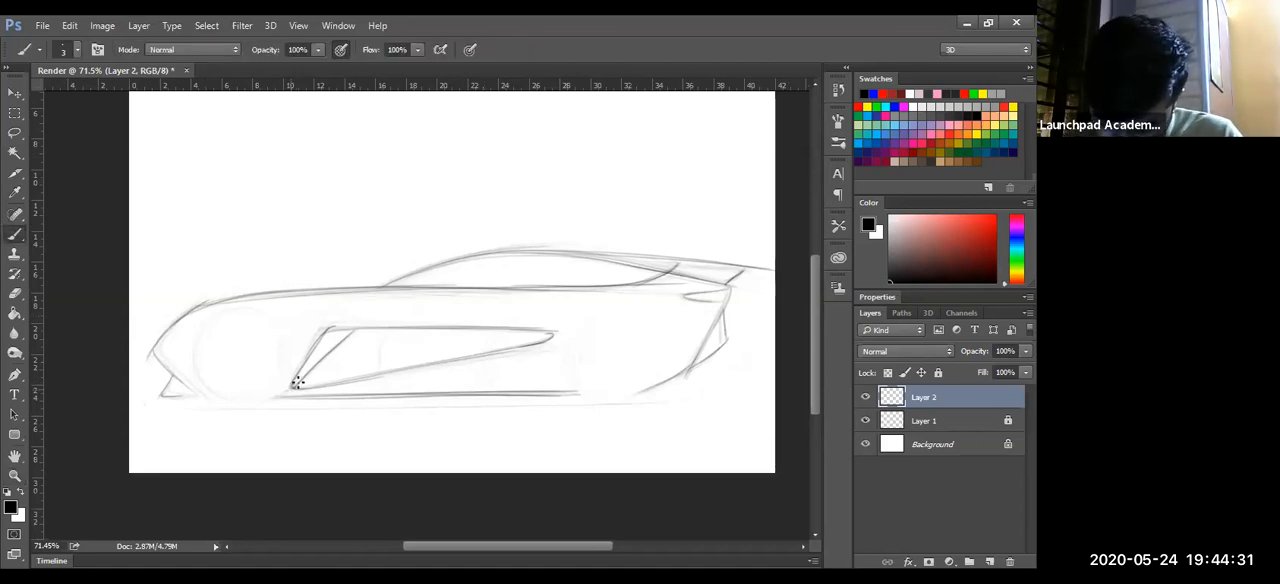
left_click_drag(348, 334, 297, 386)
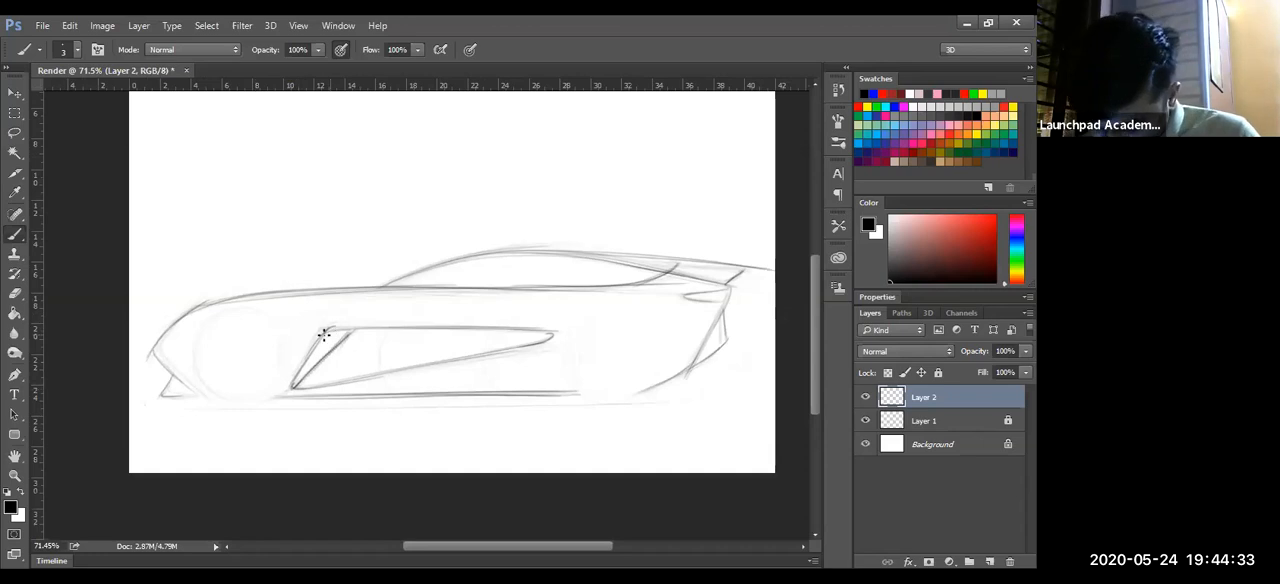
left_click_drag(333, 333, 293, 376)
left_click_drag(330, 328, 424, 329)
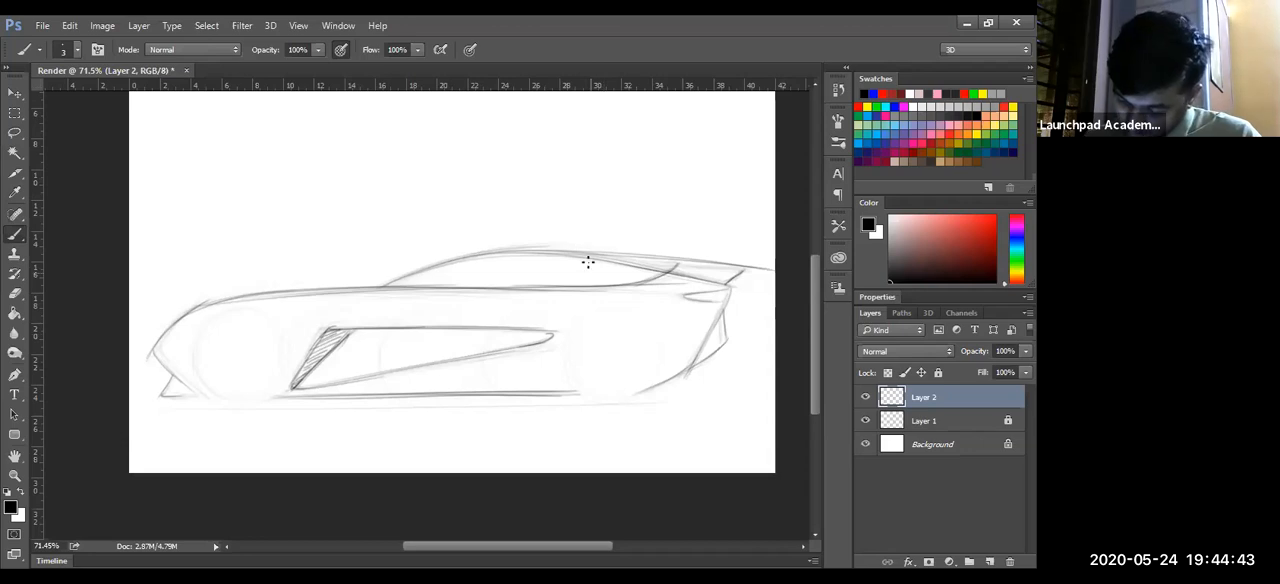
- Draw a slanted rear window divider continuing below the shoulder line, and a curved fender line sweeping from the front wheel into the shoulder
left_click_drag(577, 256, 590, 283)
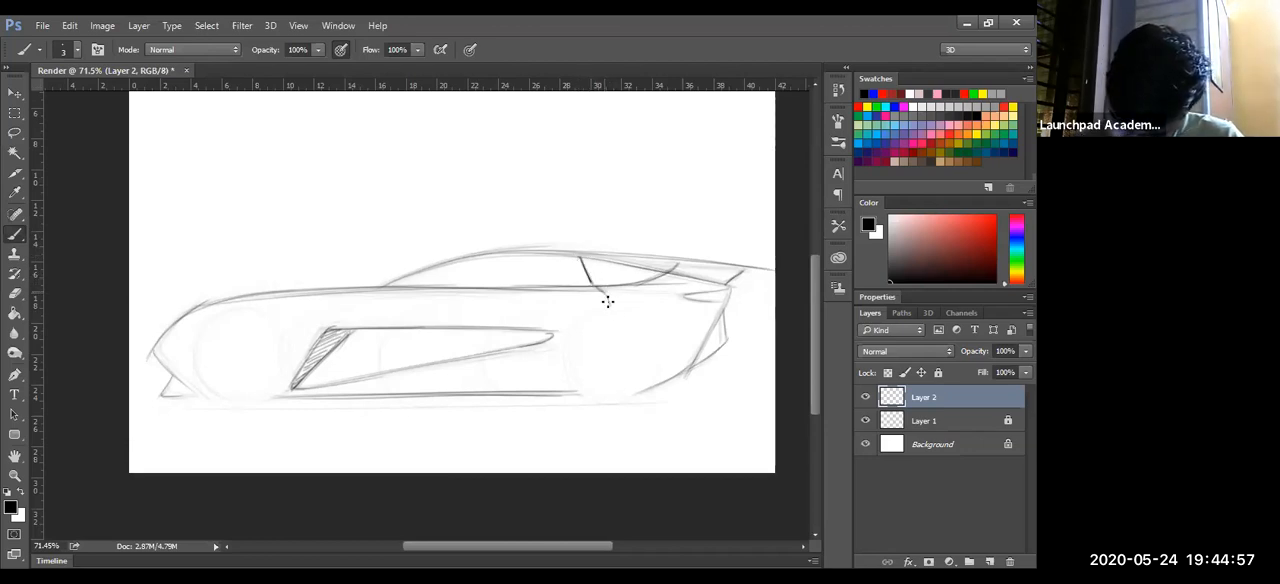
left_click_drag(595, 286, 608, 302)
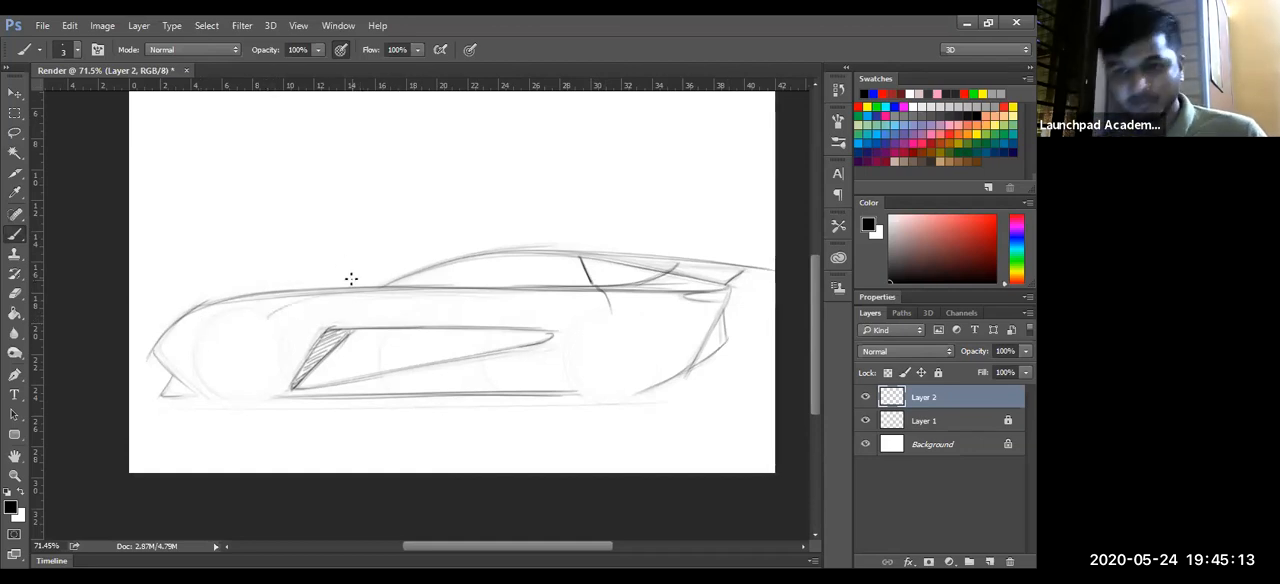
mouse_move(268, 319)
left_mouse_down()
mouse_move(422, 277)
mouse_move(296, 303)
mouse_move(510, 287)
left_mouse_up()
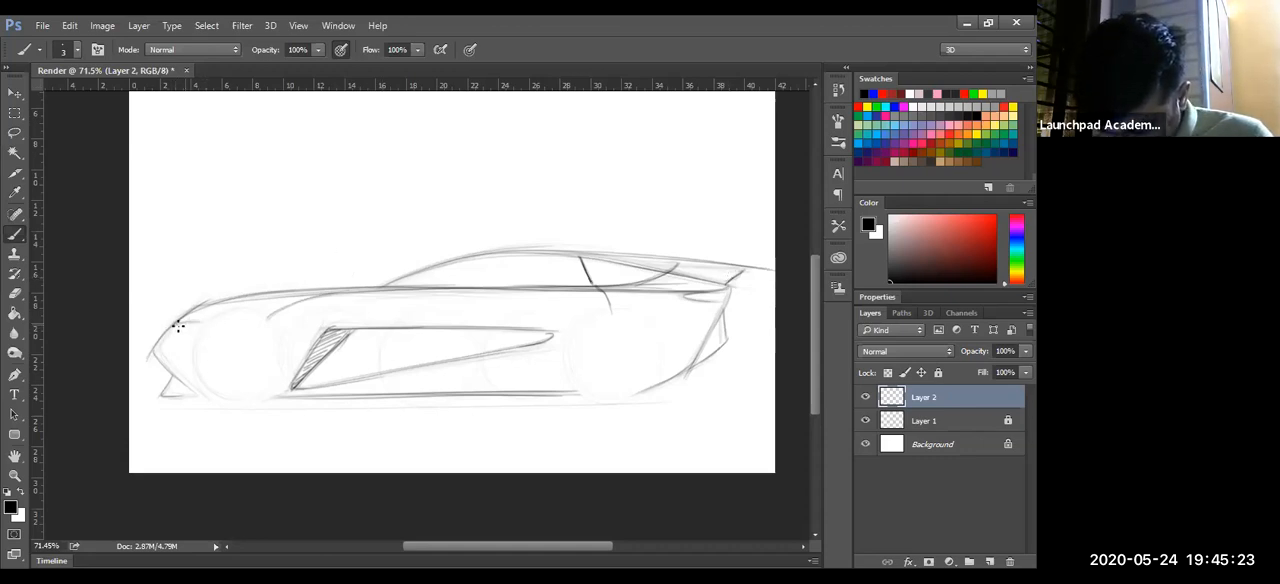
- Sketch a short headlight line on the nose and outline the side windows under the roof with a vertical divider
left_click_drag(177, 325, 203, 320)
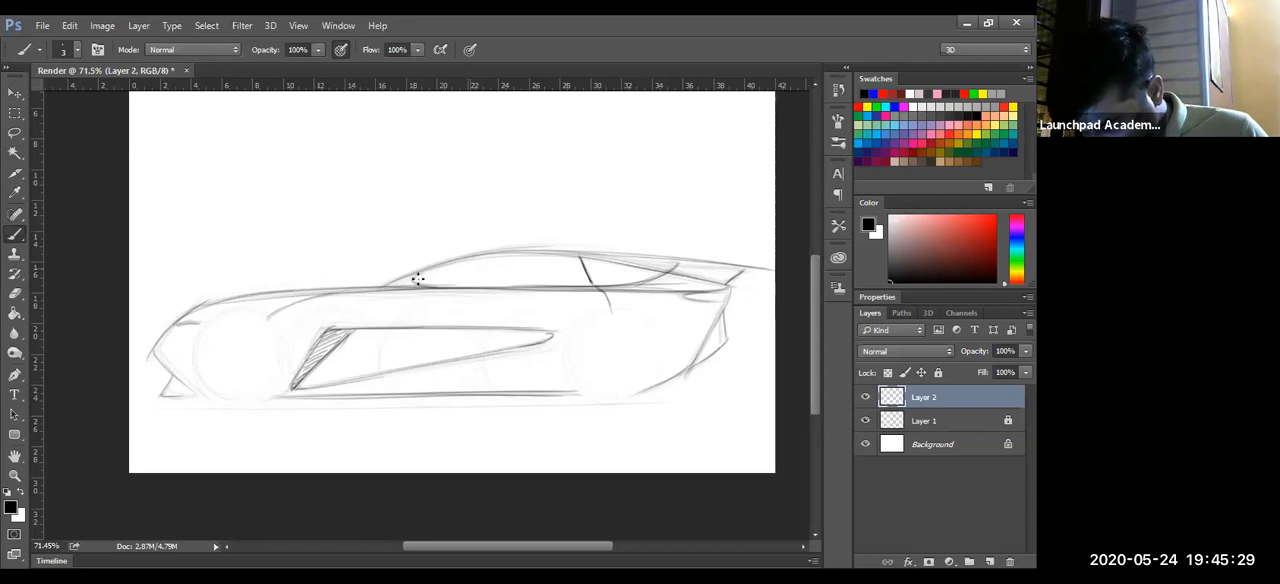
left_click_drag(474, 257, 417, 274)
left_click_drag(602, 257, 724, 285)
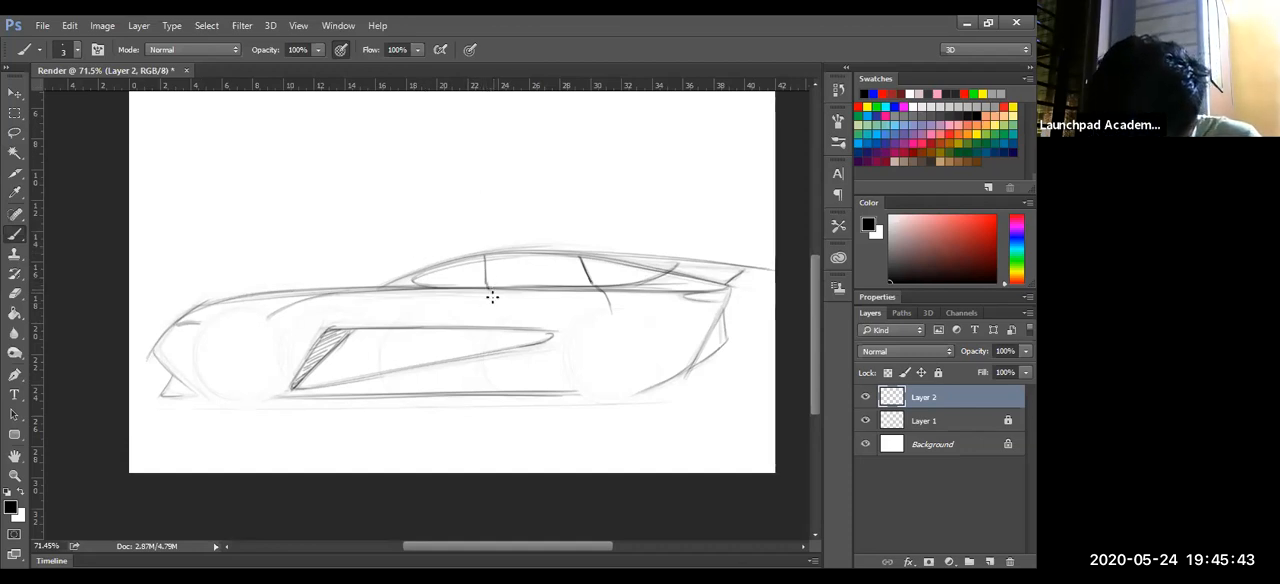
- Draw the door's cut line from the window divider down through the side recess, kinking inward and slanting to the sill
left_click_drag(491, 294, 491, 326)
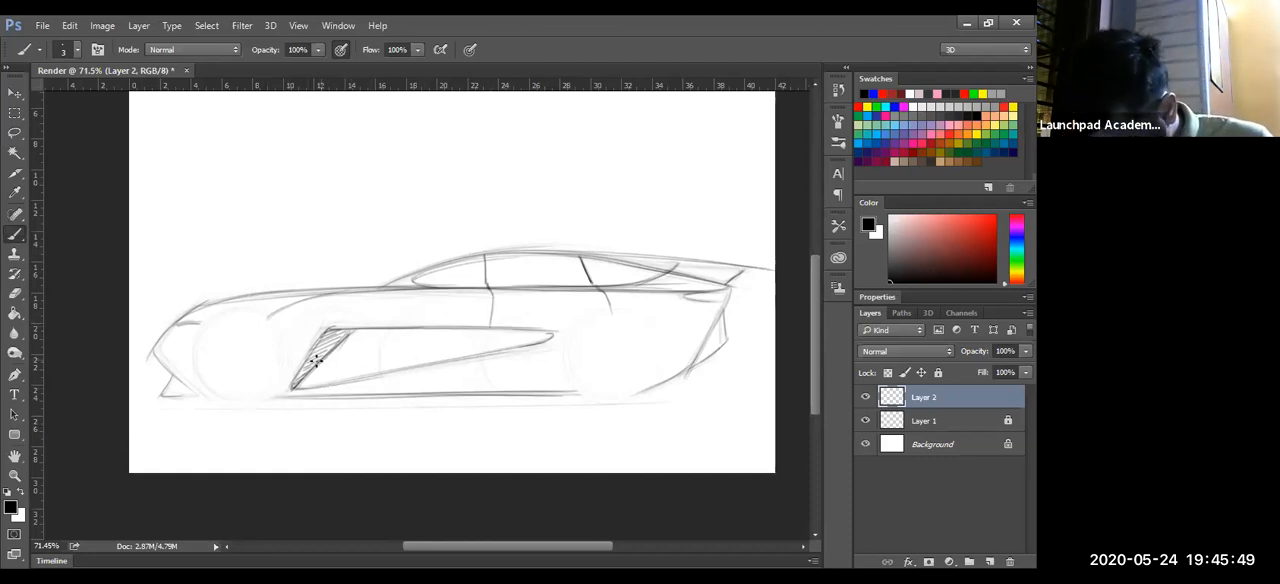
left_click_drag(491, 329, 481, 336)
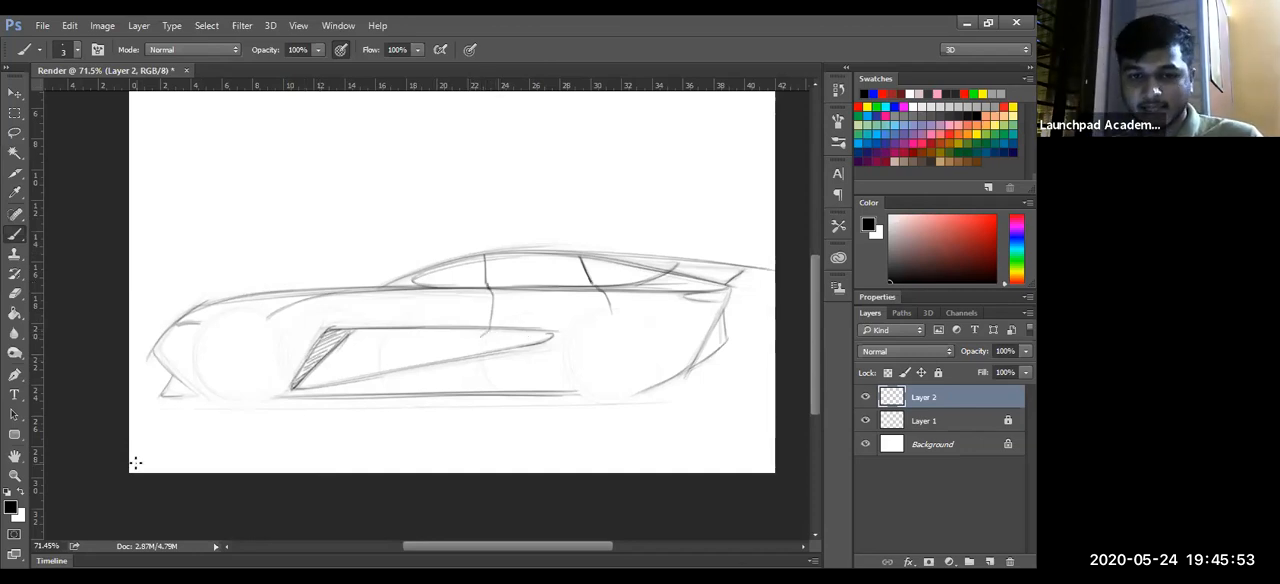
left_click_drag(481, 337, 485, 353)
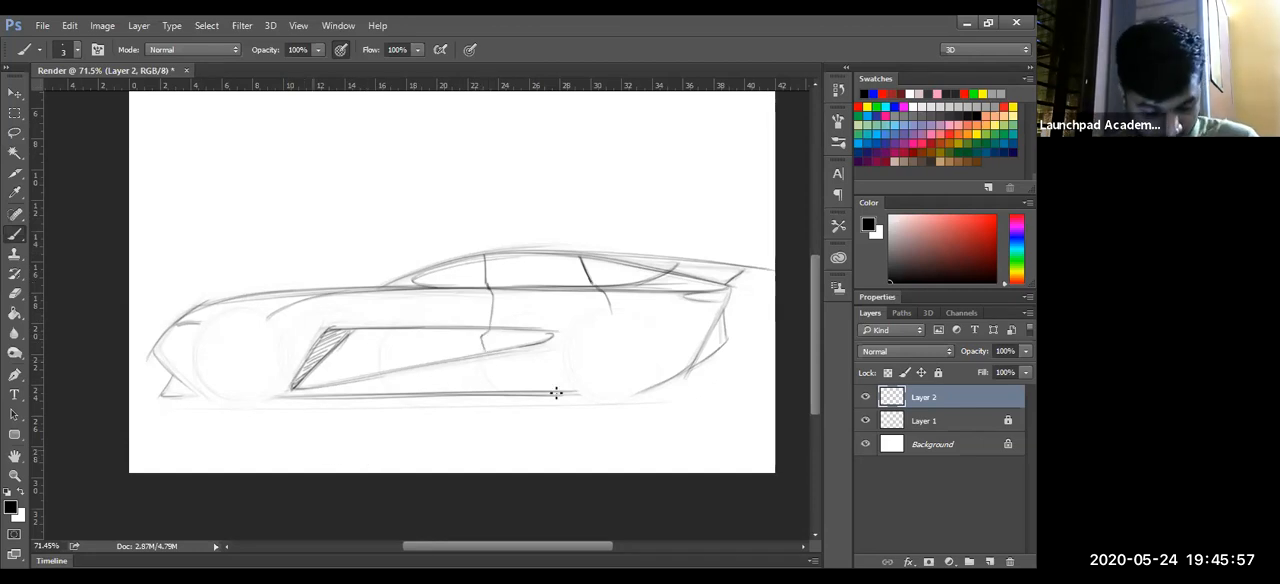
left_click_drag(485, 355, 466, 392)
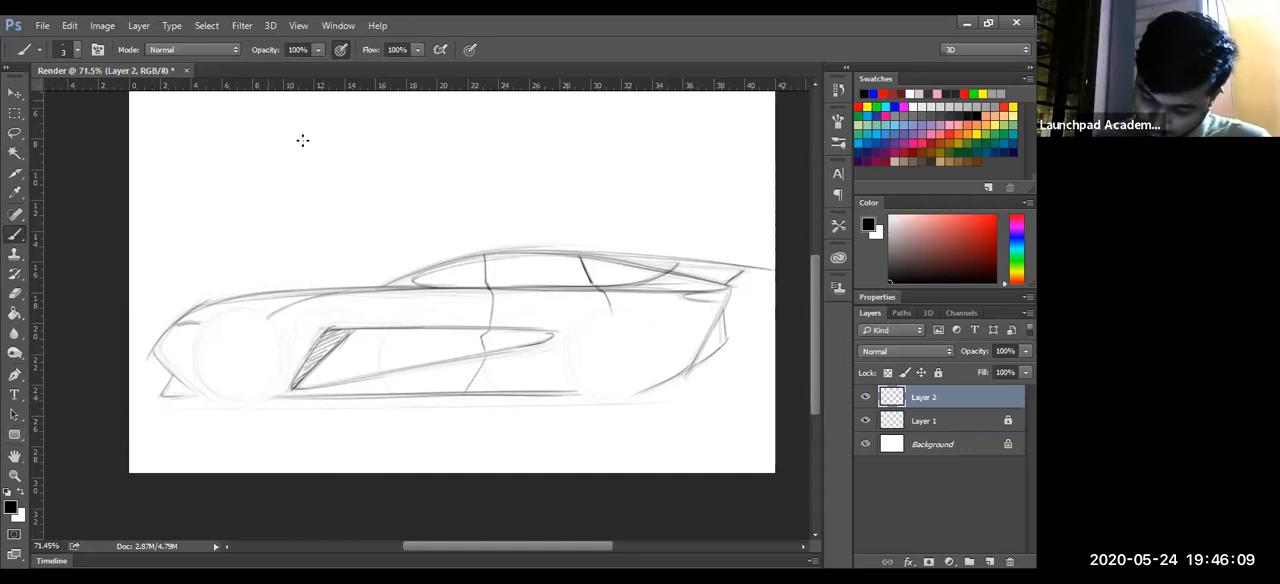
- Sketch a small light source circle with three rays above the car and add shading strokes along the rear shoulder
left_click_drag(334, 126, 332, 122)
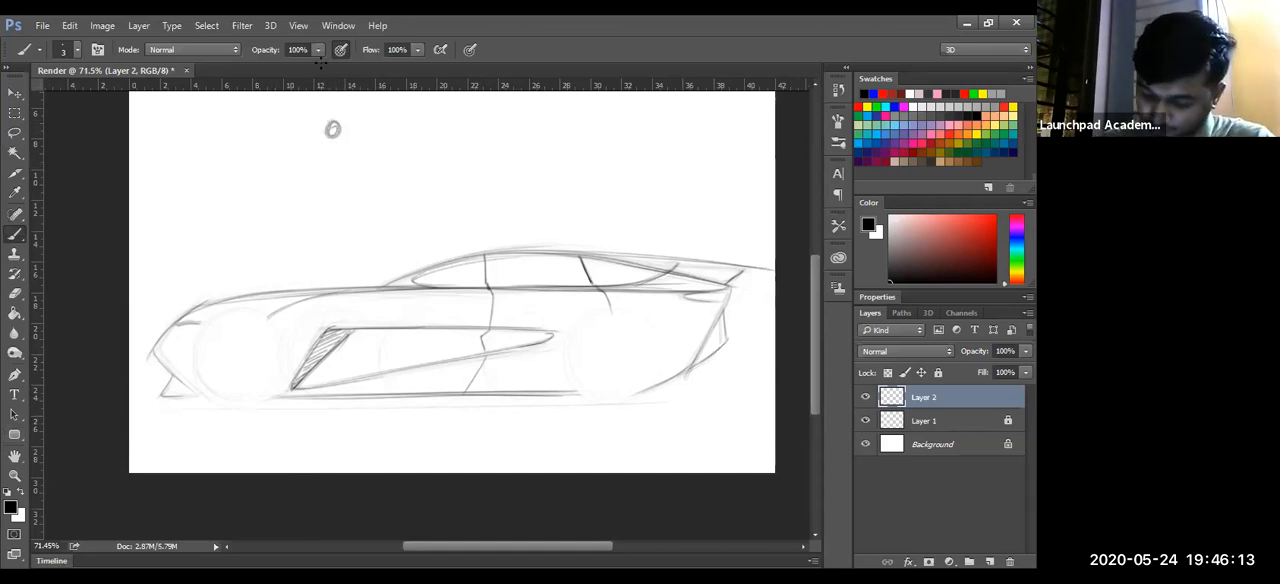
mouse_move(298, 244)
left_mouse_down()
mouse_move(336, 130)
mouse_move(433, 213)
left_mouse_up()
left_click_drag(338, 136, 385, 238)
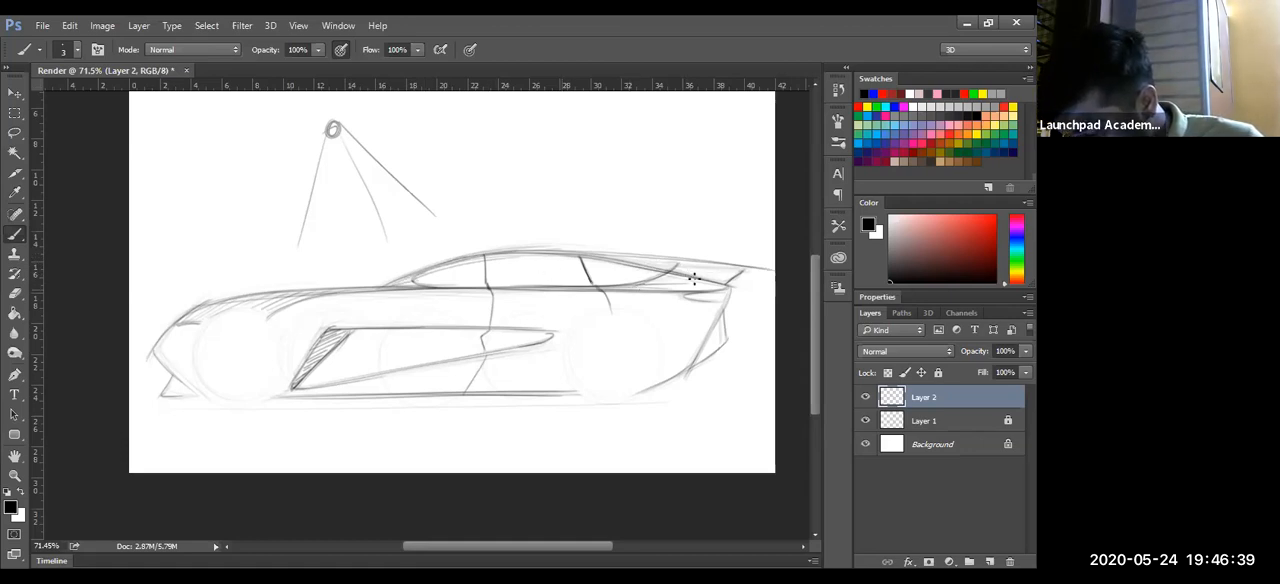
left_click_drag(652, 288, 729, 287)
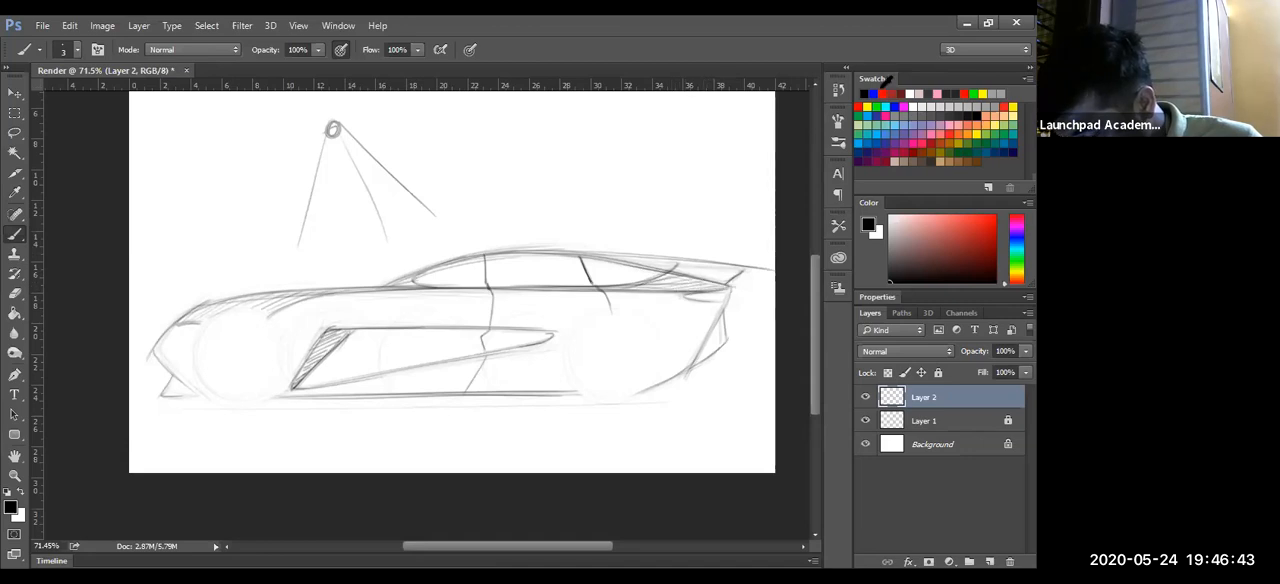
- Encircle the car's upper body in red, and outline and hatch the upper band of the side recess in blue
left_click(883, 91)
mouse_move(198, 291)
left_mouse_down()
mouse_move(167, 317)
mouse_move(218, 333)
mouse_move(404, 303)
mouse_move(658, 308)
mouse_move(694, 221)
mouse_move(183, 300)
left_mouse_up()
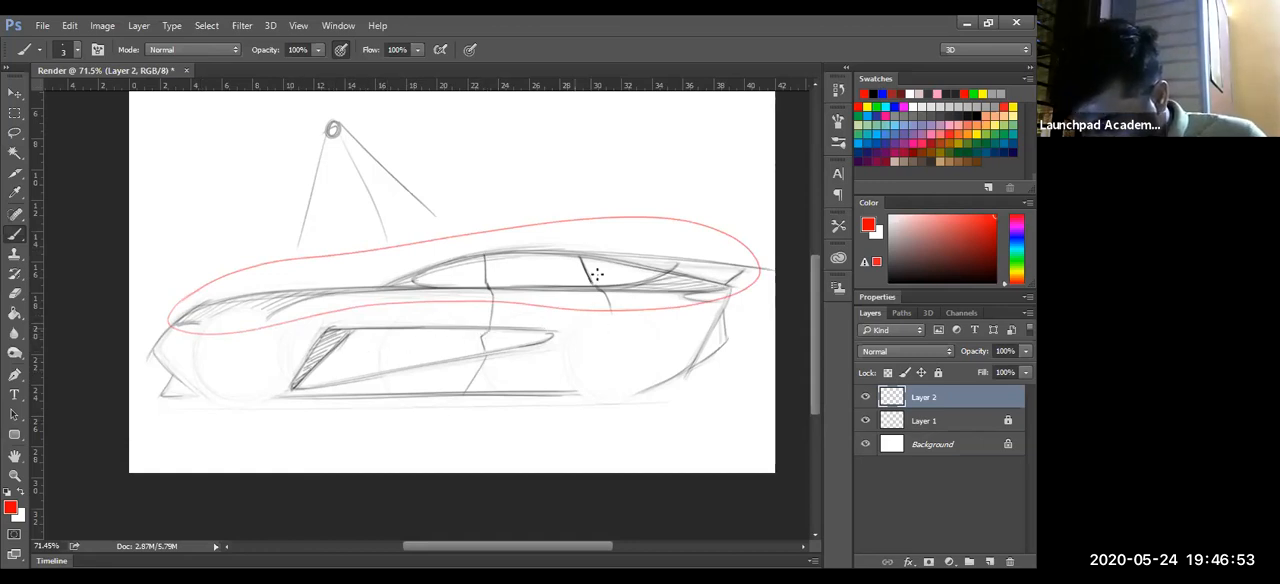
left_click(895, 93)
left_click_drag(308, 356, 548, 337)
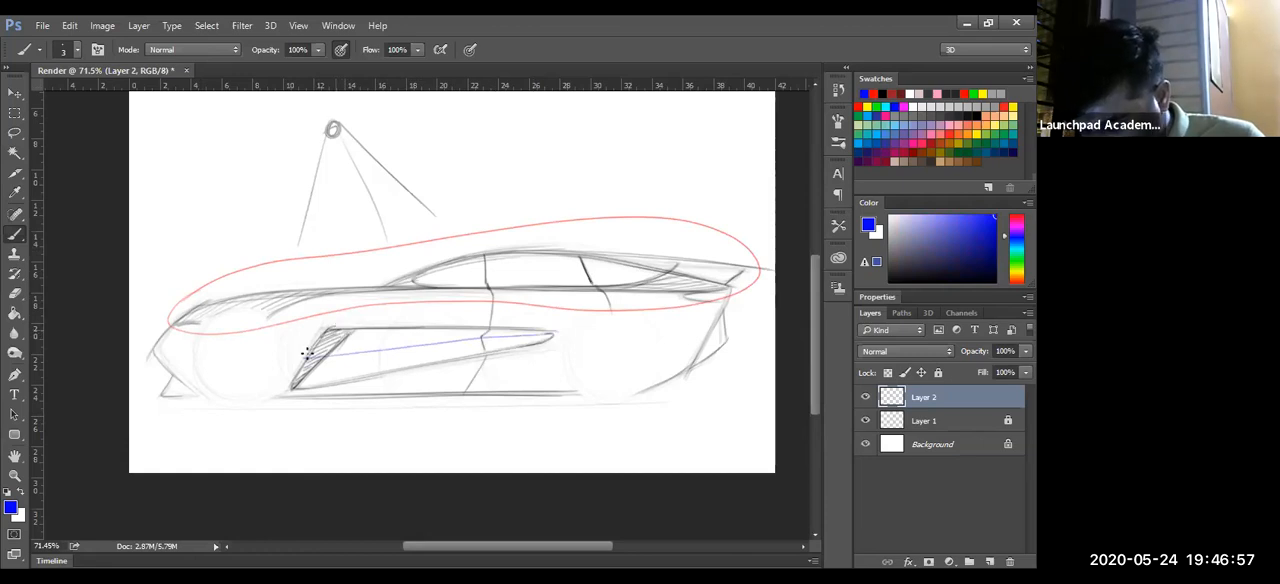
left_click_drag(326, 331, 553, 333)
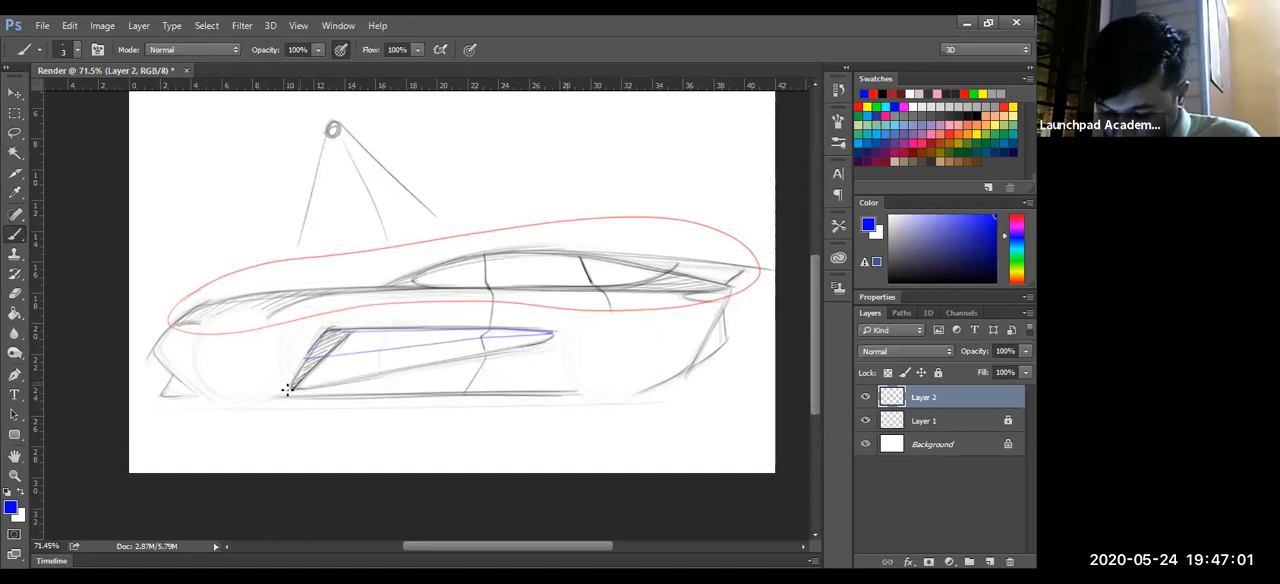
mouse_move(318, 350)
left_mouse_down()
mouse_move(385, 332)
mouse_move(398, 332)
mouse_move(362, 354)
mouse_move(417, 331)
mouse_move(380, 349)
mouse_move(460, 329)
mouse_move(447, 341)
mouse_move(548, 327)
left_mouse_up()
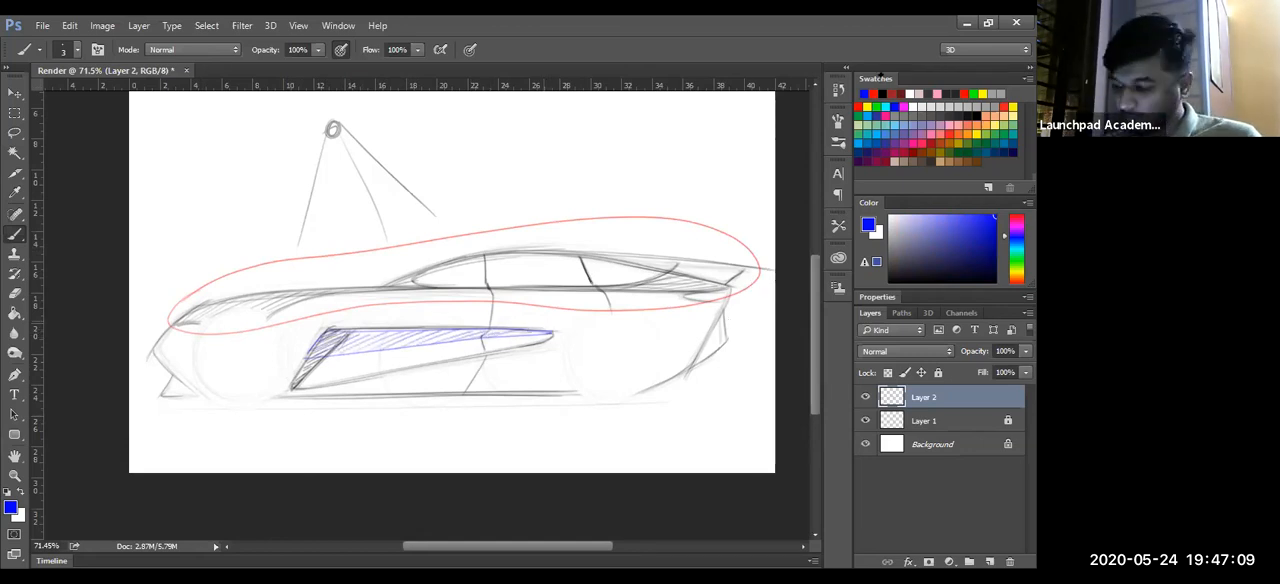
- Outline the lower wedge of the side recess in red
left_click(863, 94)
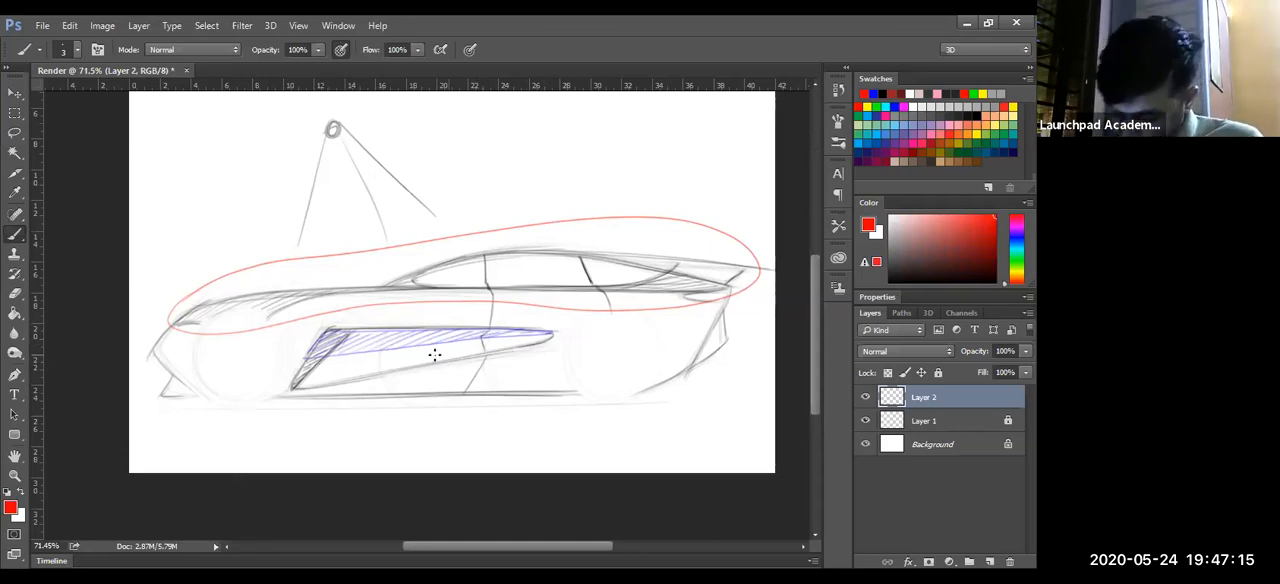
left_click_drag(290, 387, 538, 343)
left_click_drag(308, 358, 552, 334)
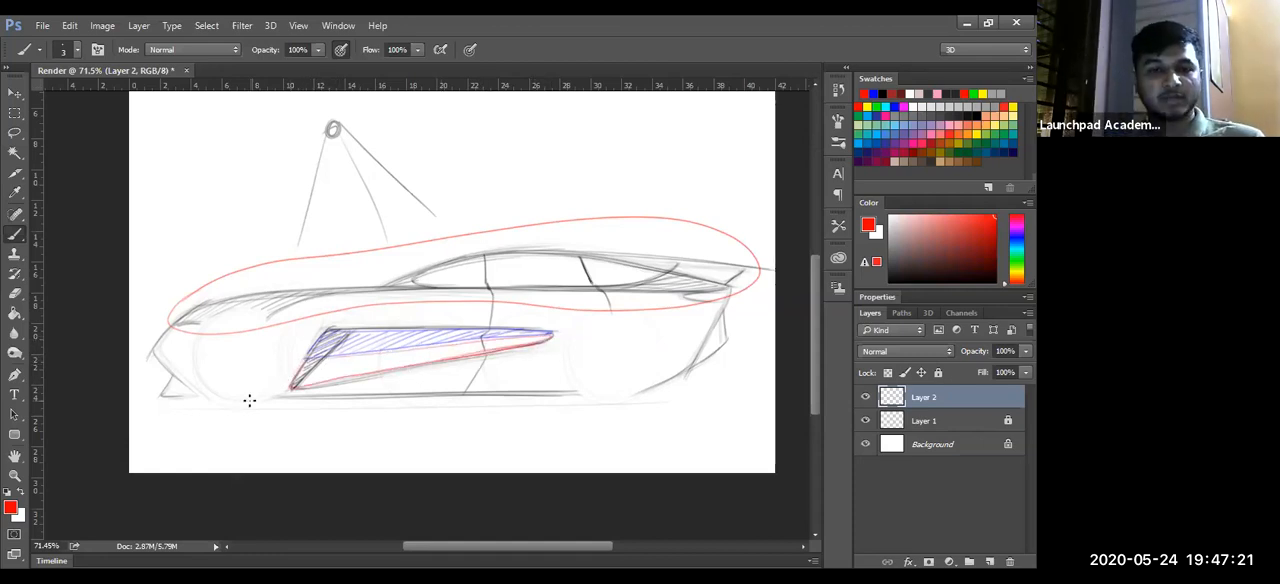
- Mark the lower body in blue, lining the sill and hatching diagonally from below the recess to the rear bumper
left_click(873, 94)
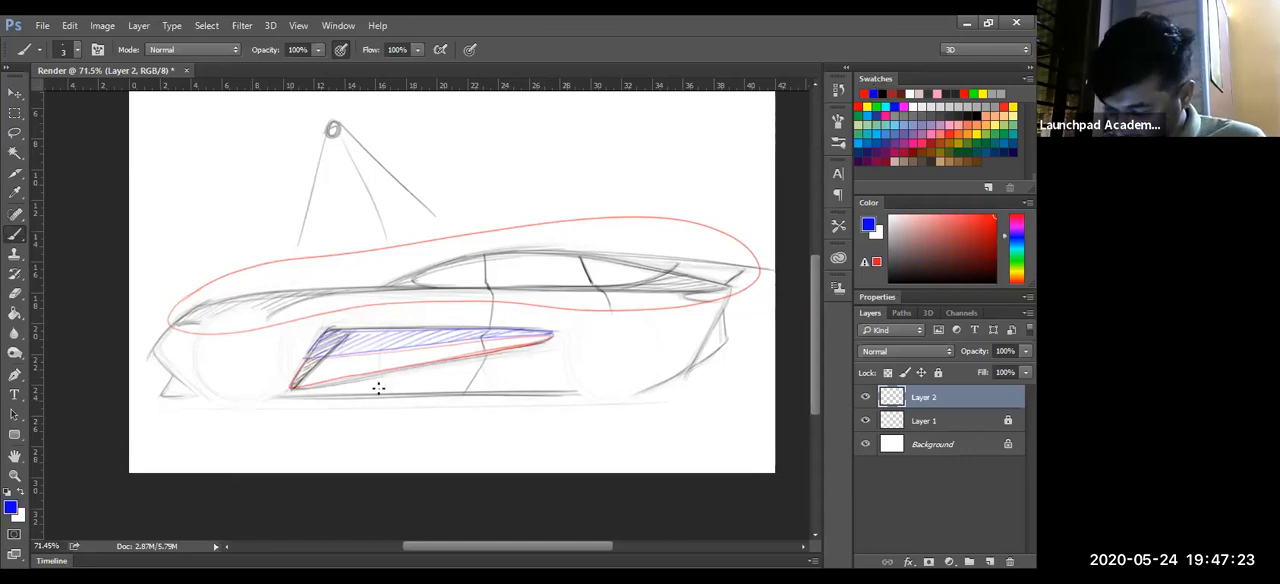
left_click_drag(278, 395, 528, 395)
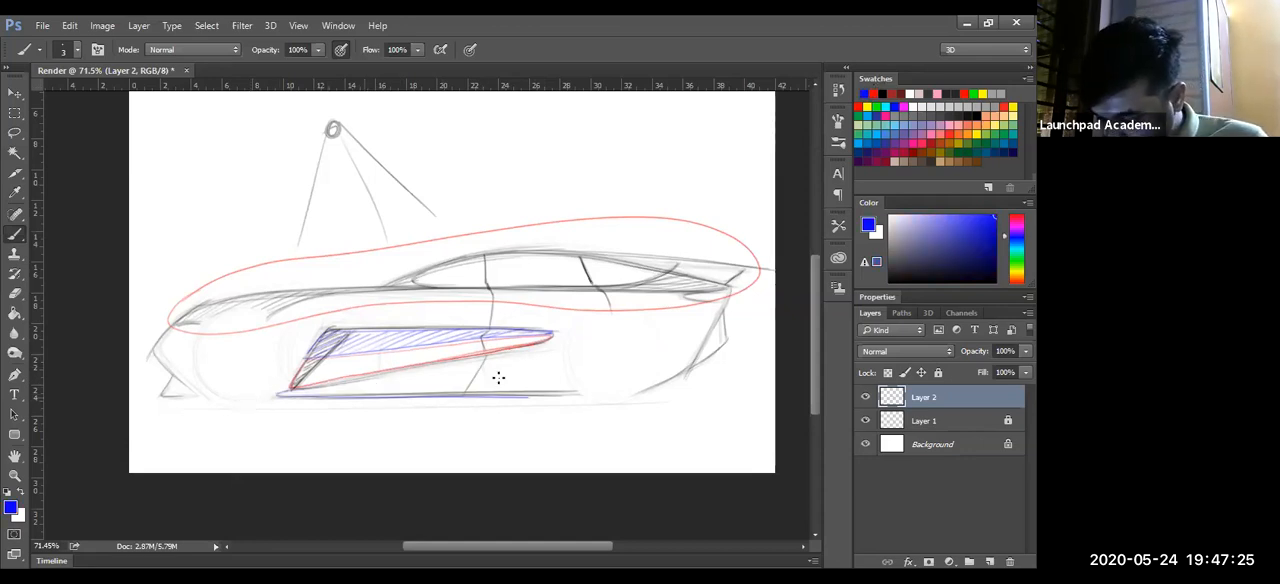
mouse_move(505, 350)
left_mouse_down()
mouse_move(748, 321)
mouse_move(447, 405)
left_mouse_up()
left_click_drag(324, 394, 426, 362)
left_click_drag(370, 391, 530, 340)
left_click_drag(480, 390, 590, 338)
left_click_drag(560, 390, 730, 330)
left_click_drag(660, 376, 766, 342)
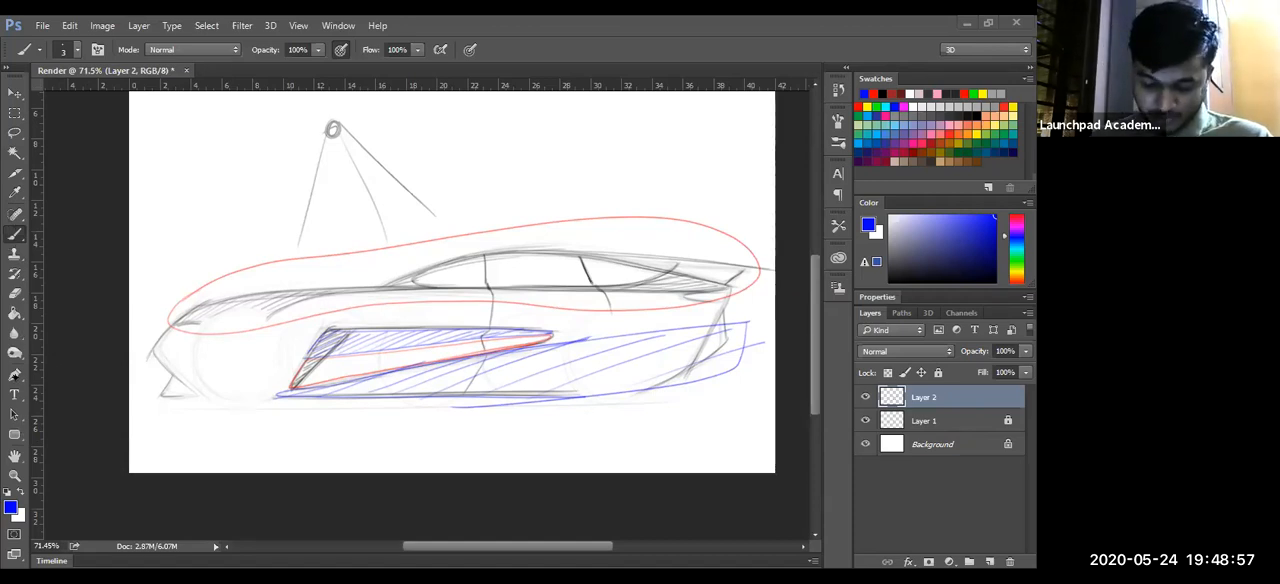
- Draw a closed many-sided Pen path over the light rays and the front of the roof, and convert it to a selection
left_click(14, 375)
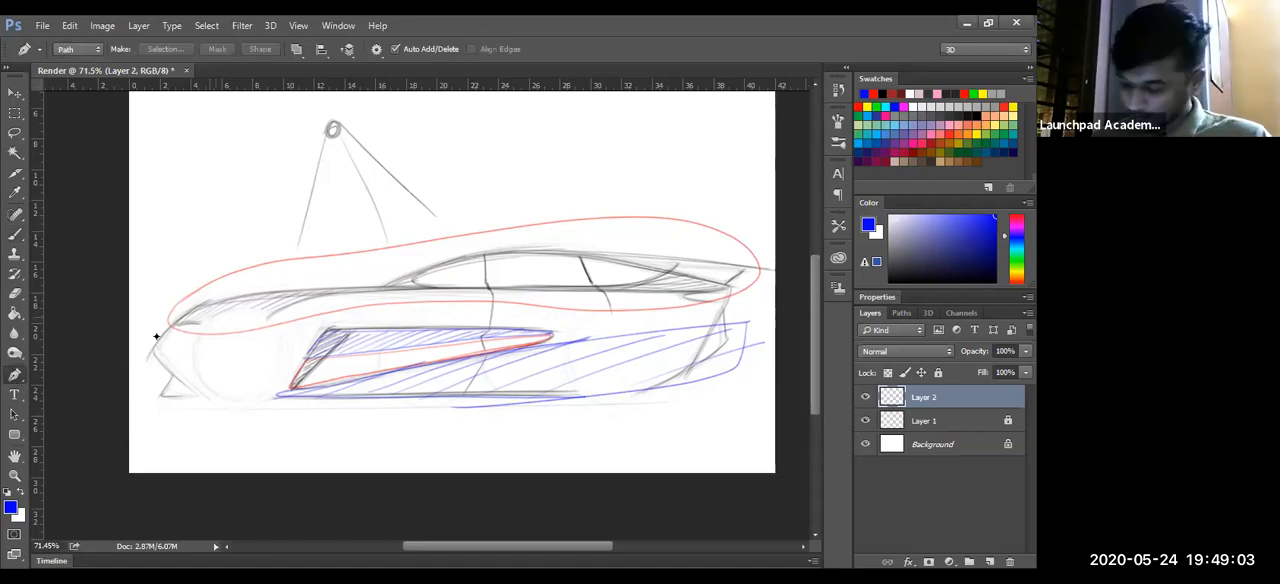
left_click(183, 207)
left_click(284, 145)
left_click_drag(318, 139, 405, 138)
left_click(498, 139)
left_click(568, 139)
left_click(633, 174)
left_click(627, 204)
left_click(551, 263)
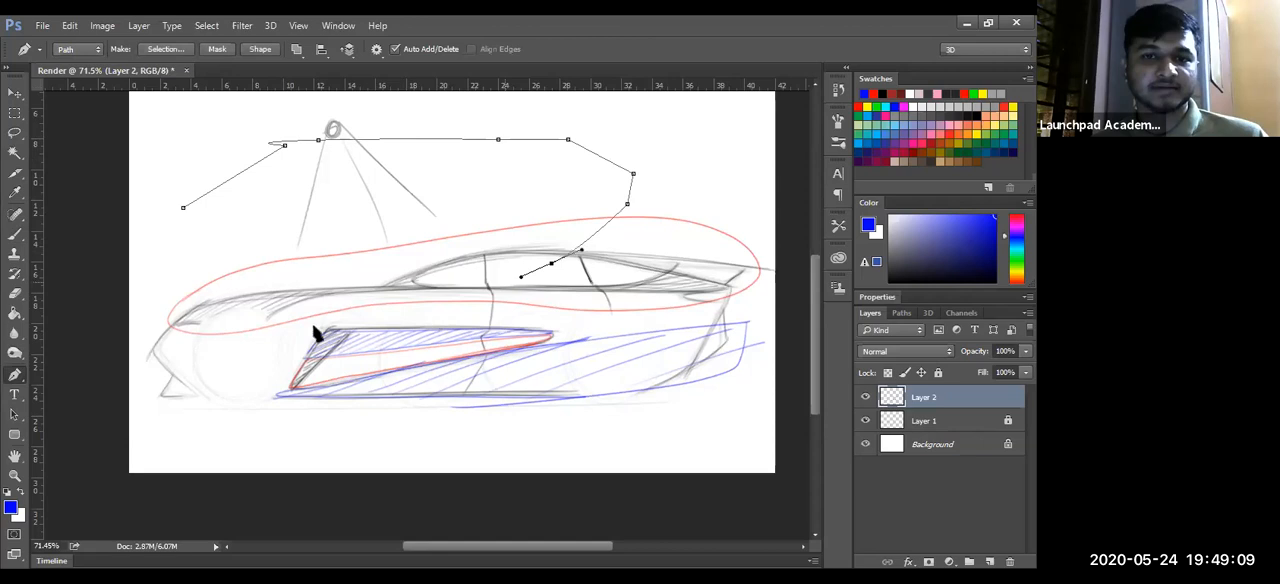
left_click(453, 309)
left_click(342, 326)
left_click(242, 309)
left_click(185, 268)
left_click(163, 237)
left_click(183, 207)
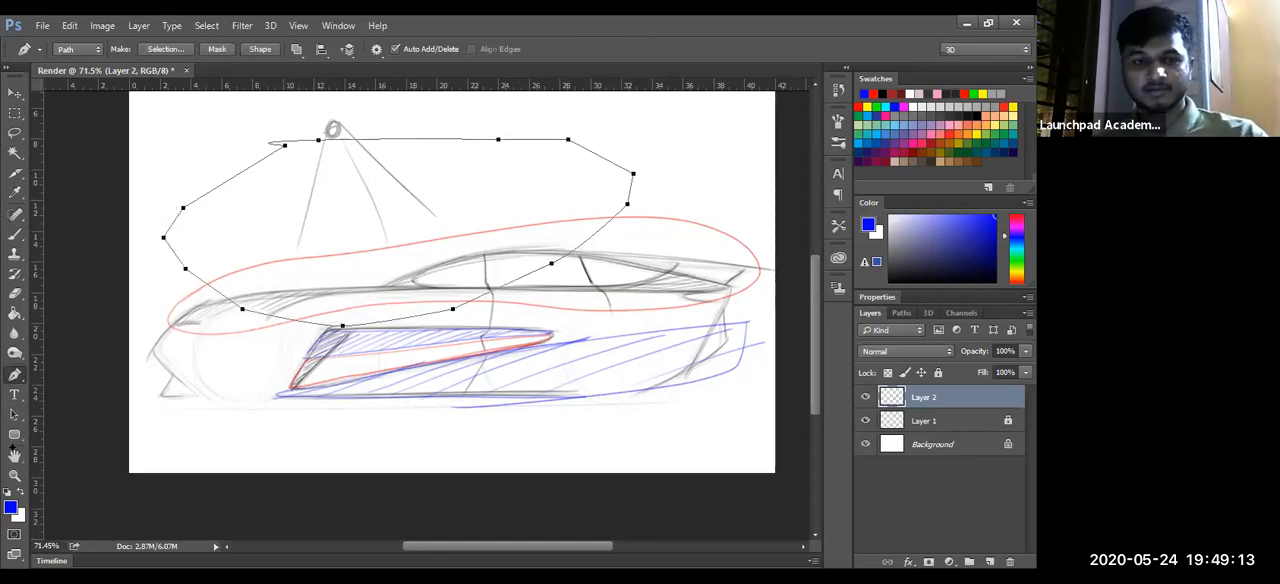
key("ctrl+Return")
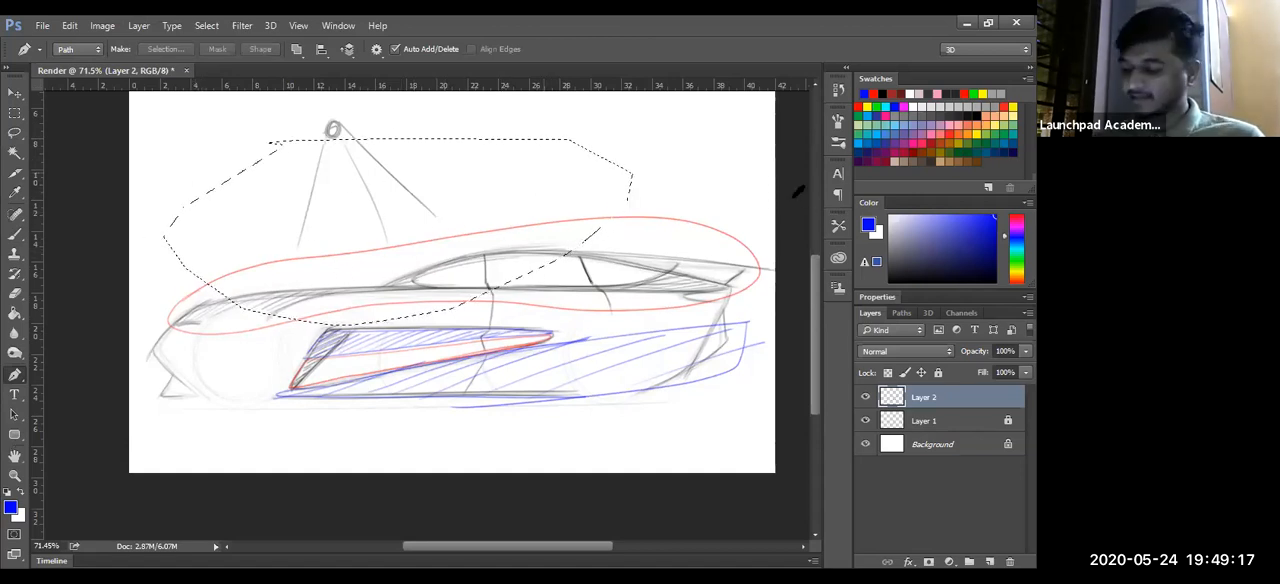
- Fill the selection with red on a new layer using the Paint Bucket
left_click(990, 562)
left_click(859, 106)
key("g")
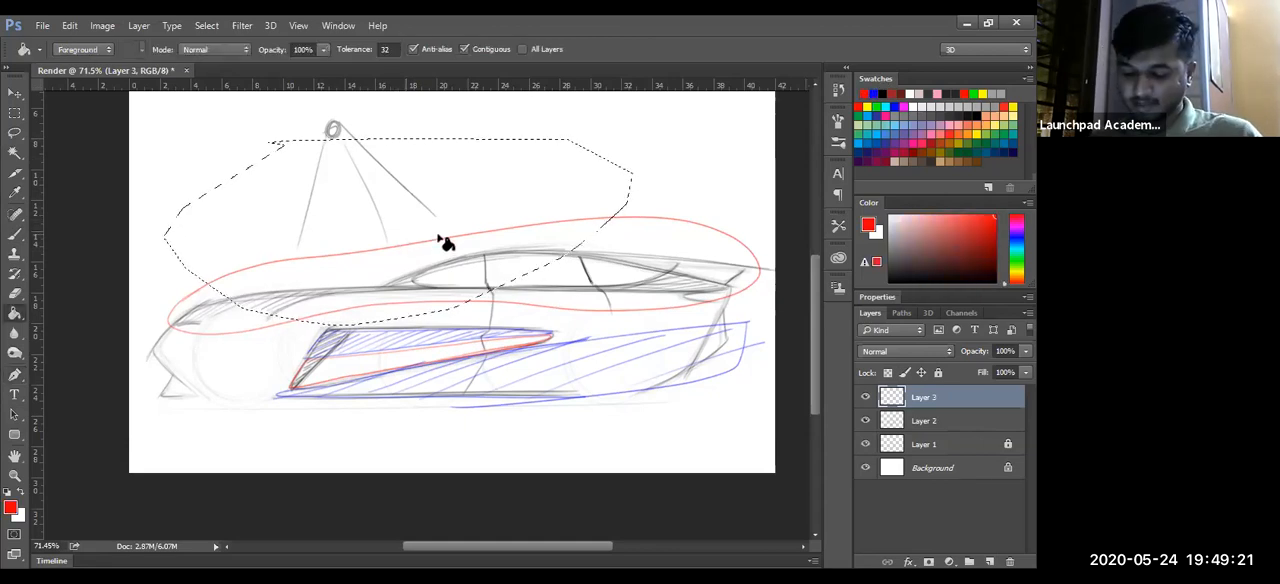
left_click(436, 244)
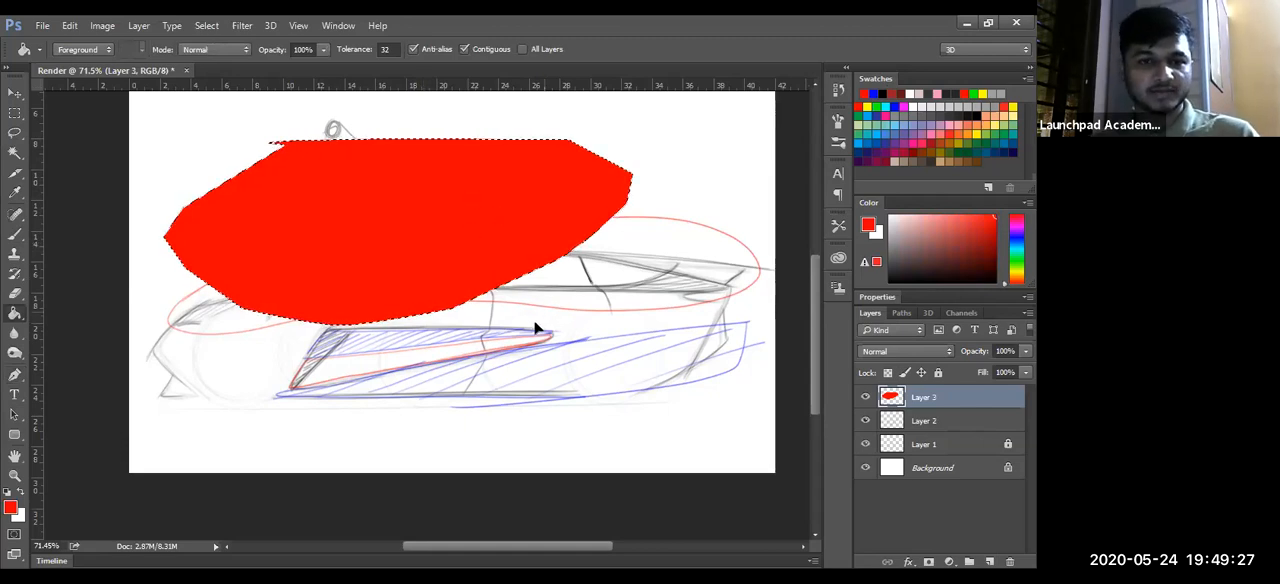
- Shift the red shape toward the car's rear with Free Transform, and undo the move, the fill and the new layer
key("ctrl+t")
left_click_drag(480, 193, 583, 206)
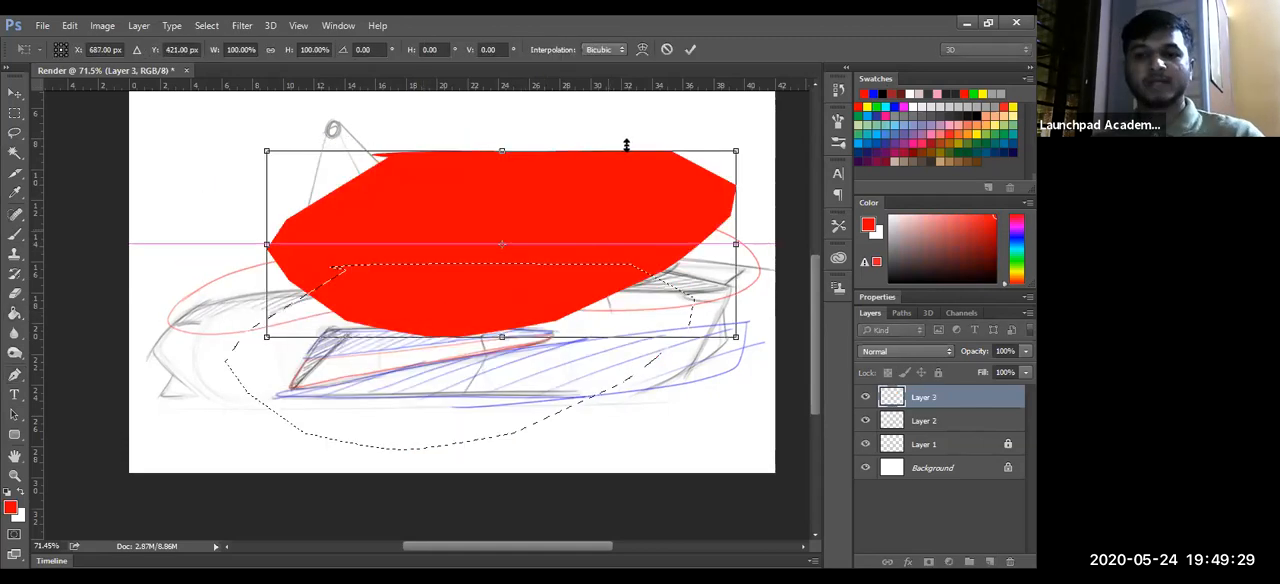
key("Return")
key("ctrl+z")
key("ctrl+alt+z")
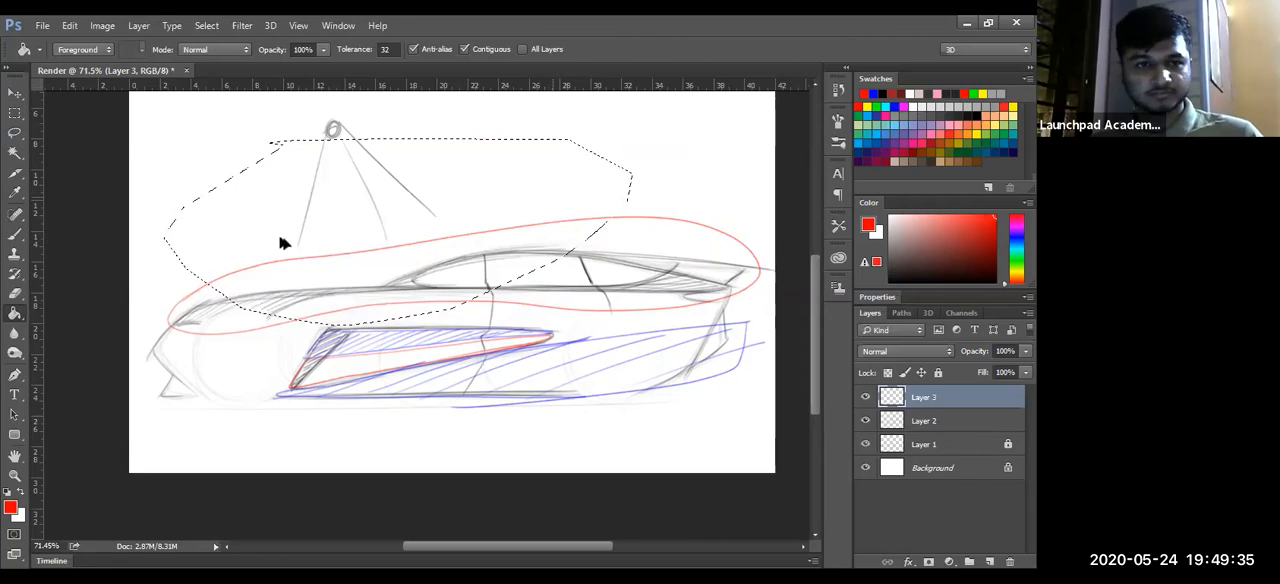
key("ctrl+alt+z")
key("ctrl+alt+z")
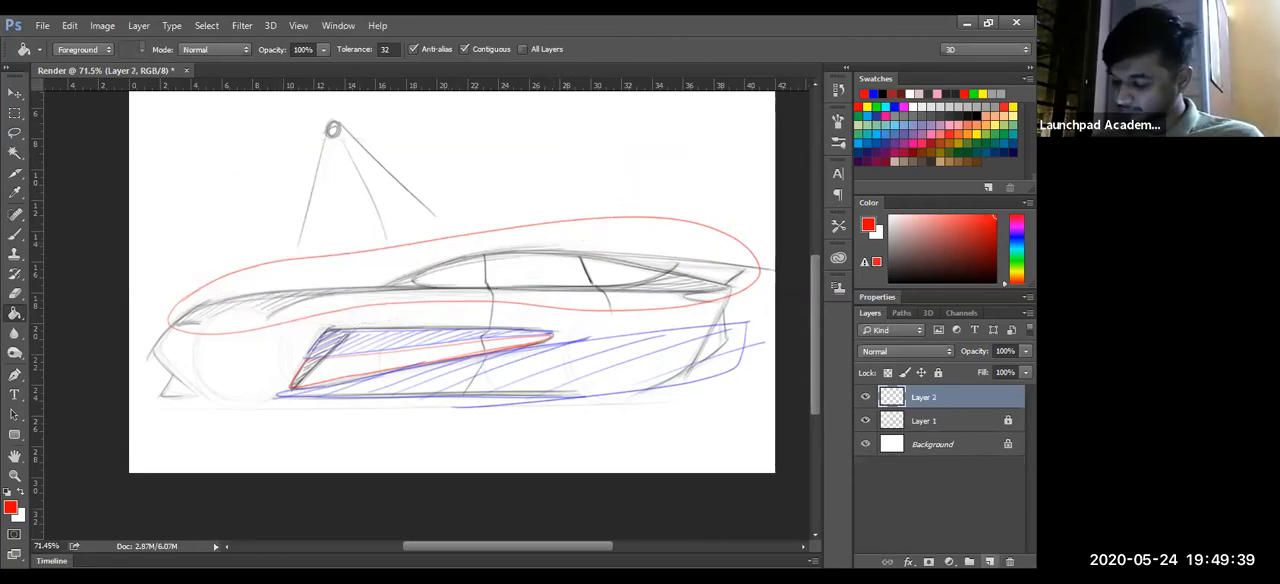
- Brush a red letter P on a new layer above the car's nose, and delete that layer
left_click(989, 561)
key("b")
mouse_move(178, 238)
left_mouse_down()
mouse_move(177, 173)
mouse_move(188, 188)
left_mouse_up()
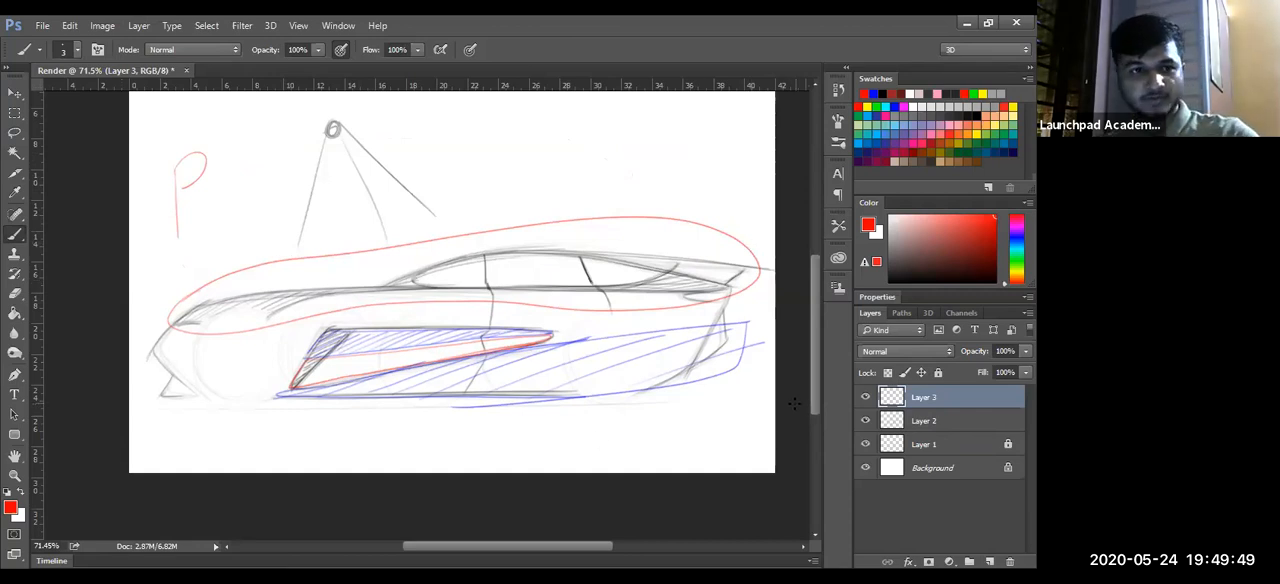
key("Delete")
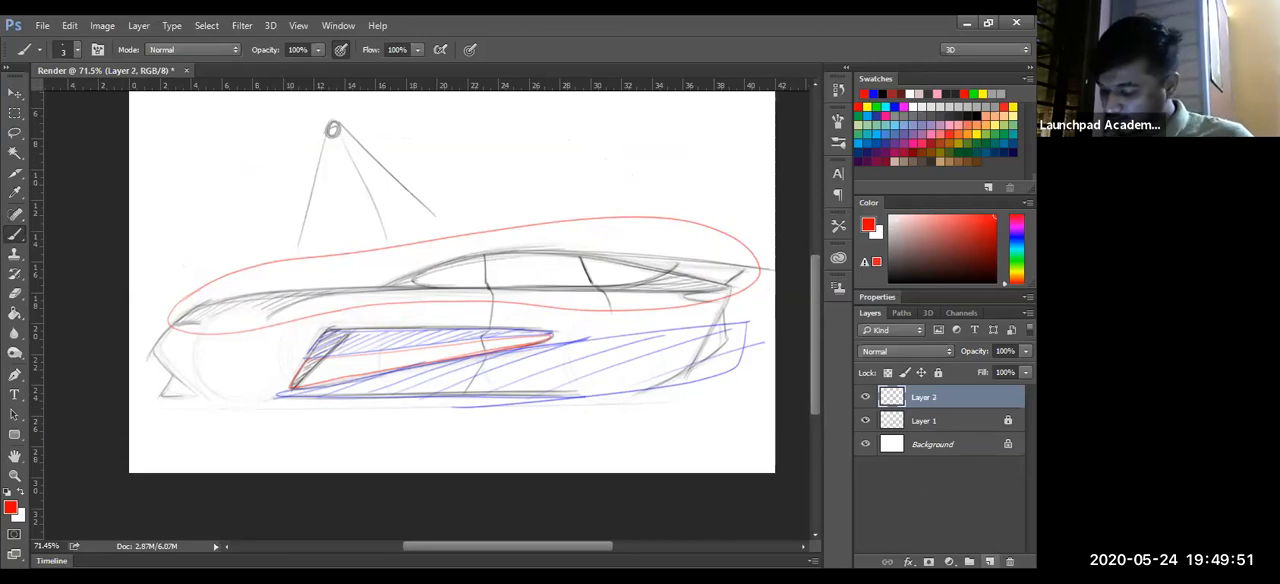
- Add a new layer above Layer 2 for the Pen outline and hide Layer 2
left_click(990, 562)
left_click(14, 374)
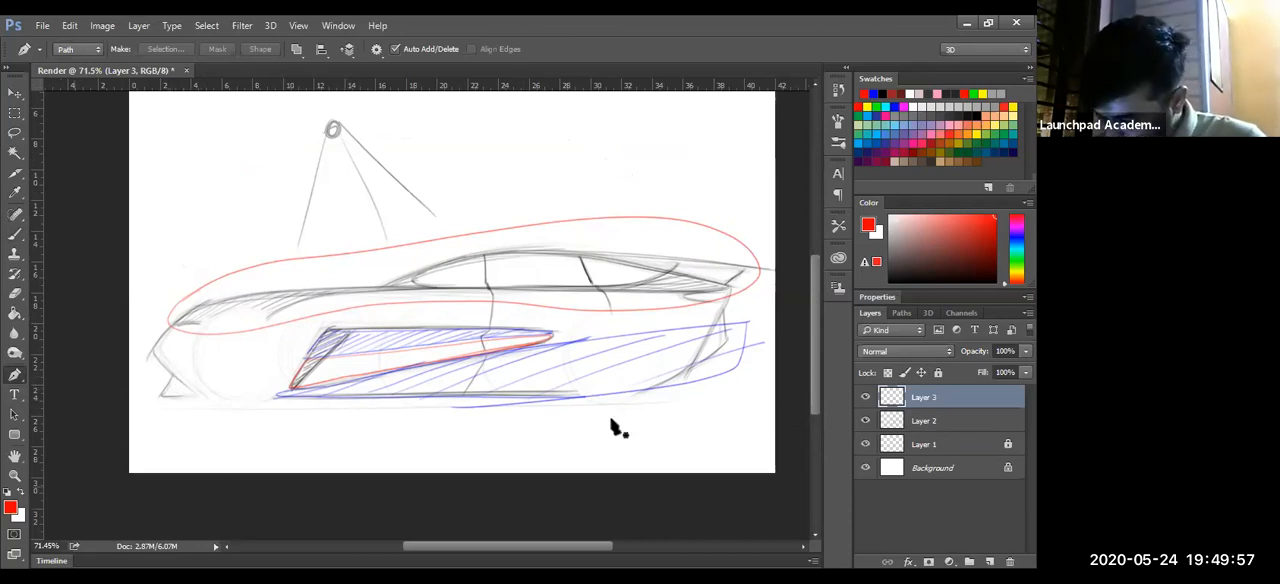
left_click(866, 420)
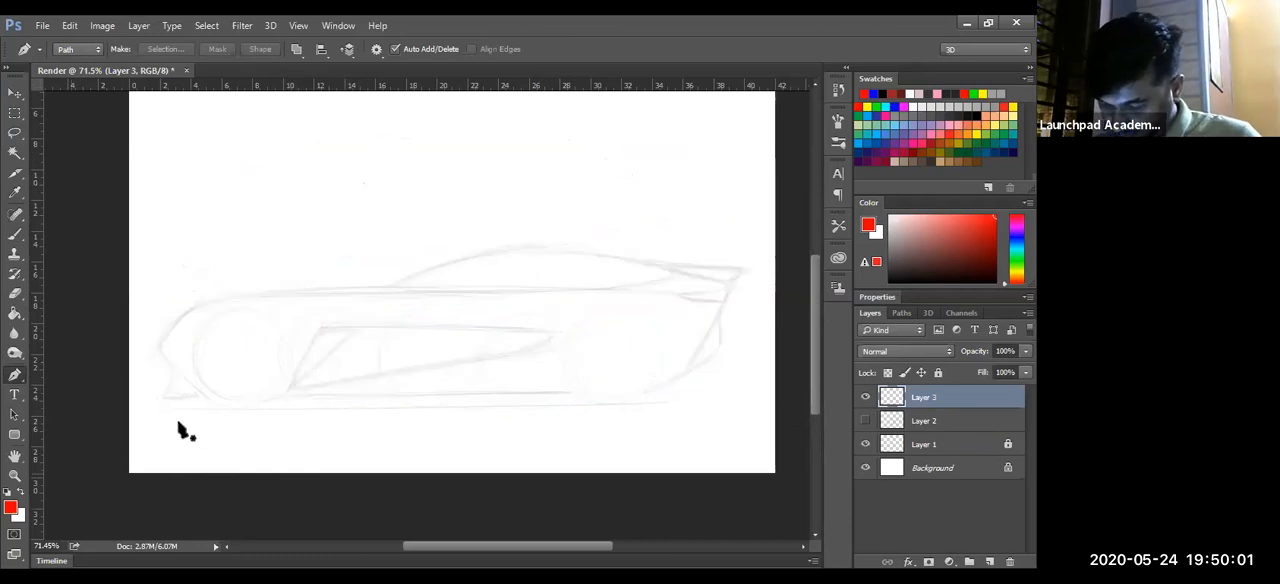
- Start a Pen path at the front bumper's lower corner and run it straight along the underside to the rear lower corner
key("z")
left_click_drag(320, 404, 376, 414)
left_click_drag(438, 432, 385, 430)
key("p")
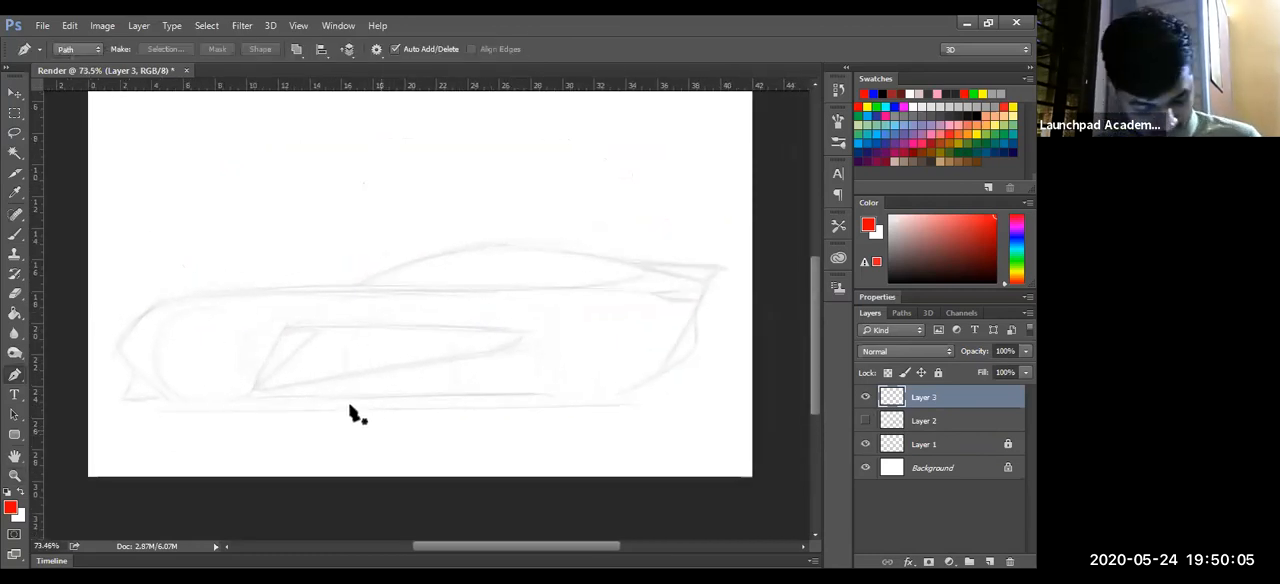
left_click(120, 399)
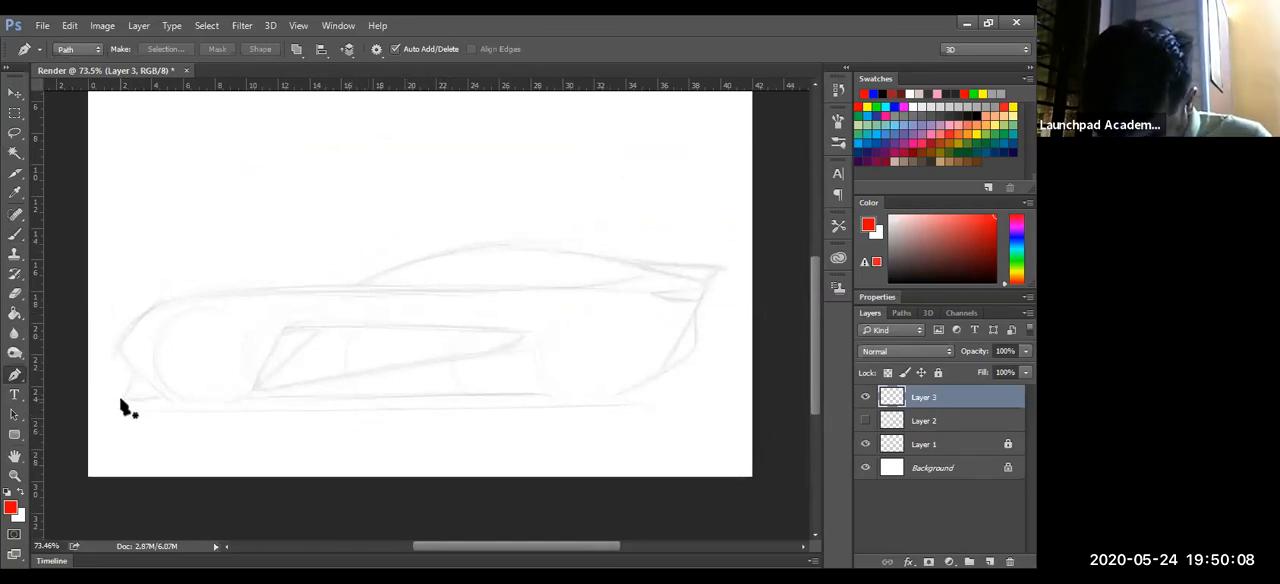
left_click(634, 397)
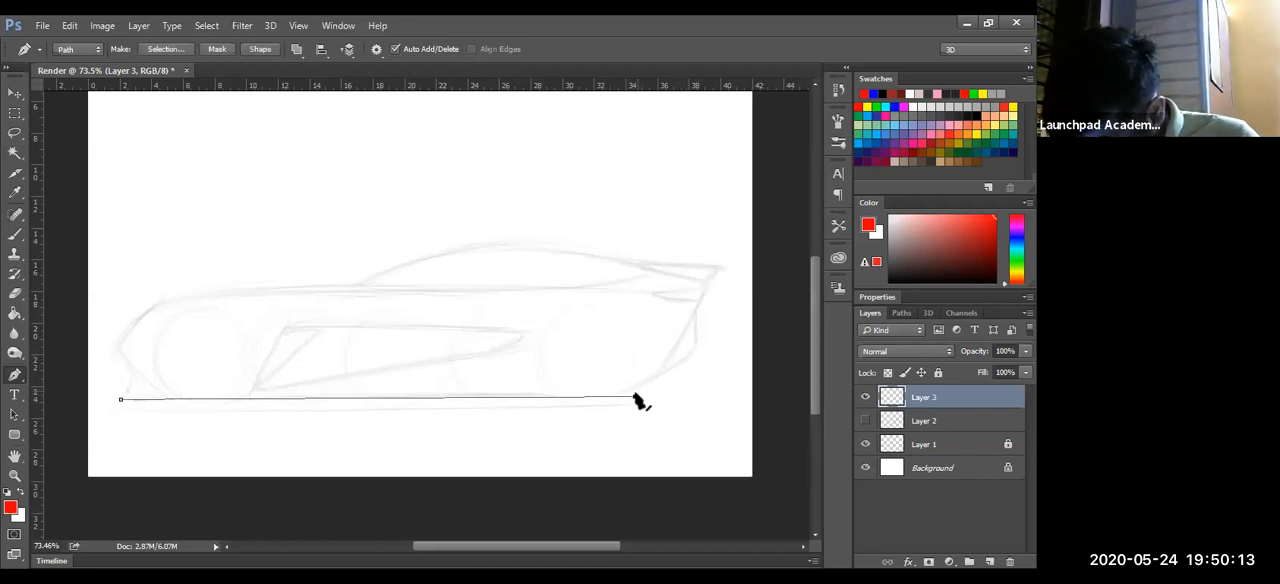
left_click_drag(634, 397, 623, 397)
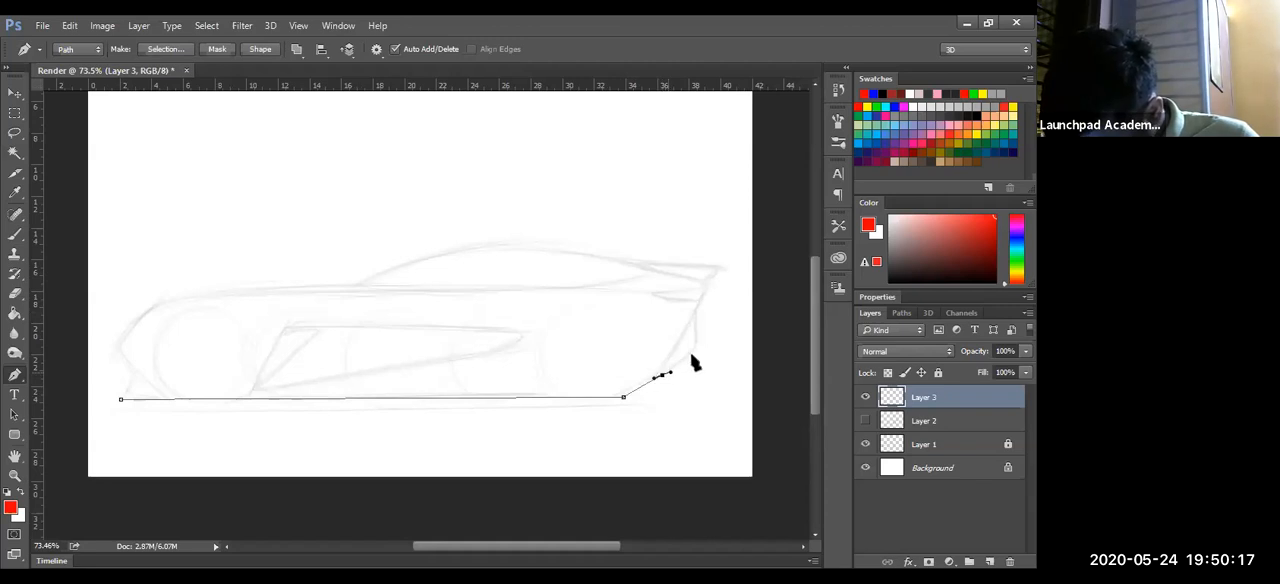
- Continue the path up the car's rear end to the spoiler tip and forward to the base of the rear window
left_click(690, 355)
left_click_drag(697, 335, 699, 301)
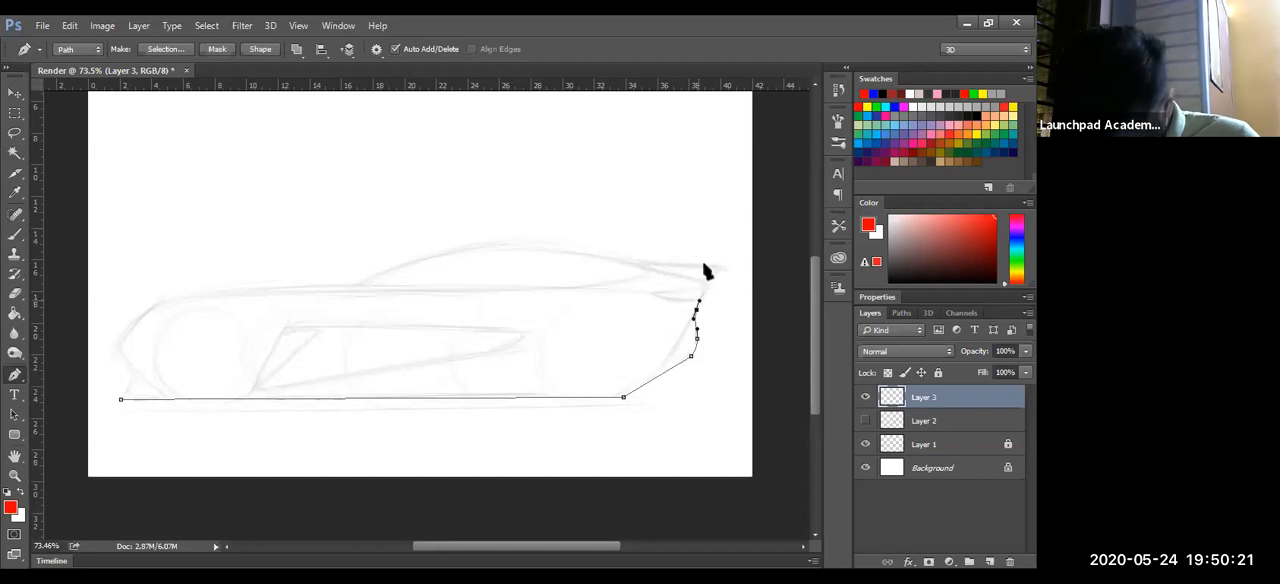
left_click(706, 287)
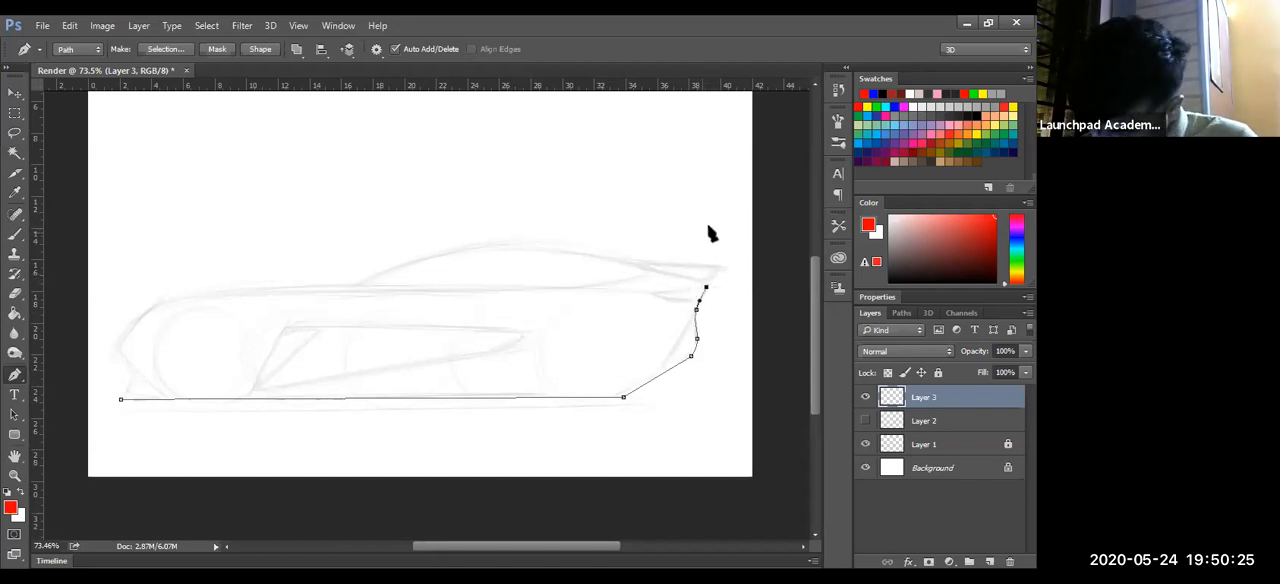
left_click_drag(498, 245, 475, 250)
key("ctrl+z")
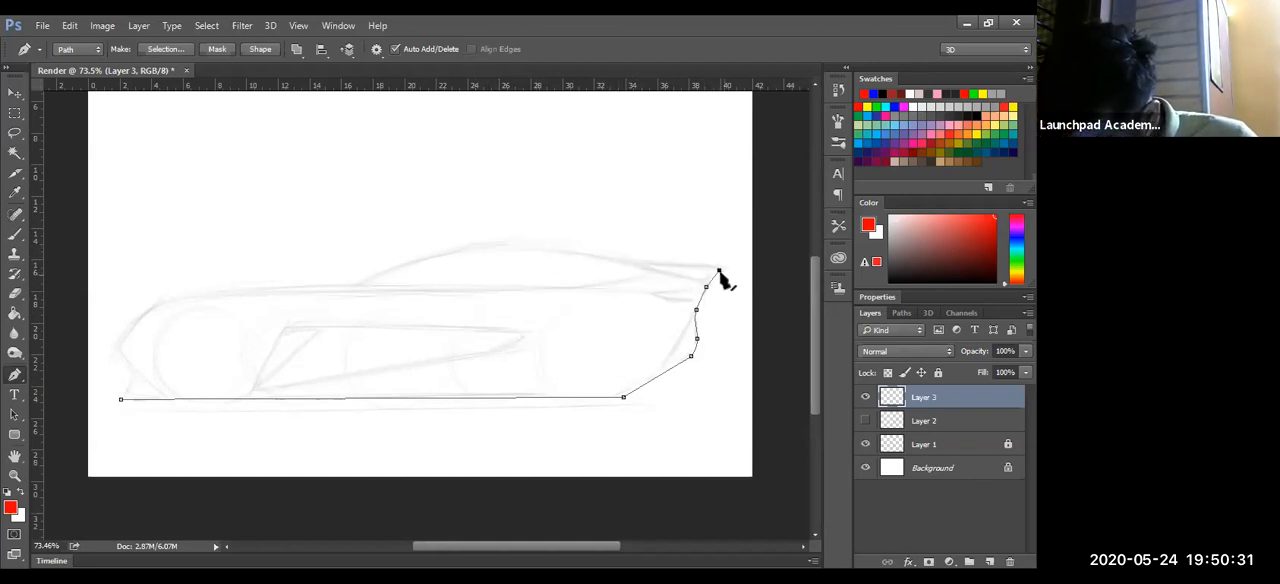
left_click(635, 263)
left_click(712, 269)
left_click_drag(712, 268, 719, 267)
- Curve the path over the roof and down to the base of the windshield, adjusting the direction handles to follow the sketch
left_click_drag(425, 260, 359, 277)
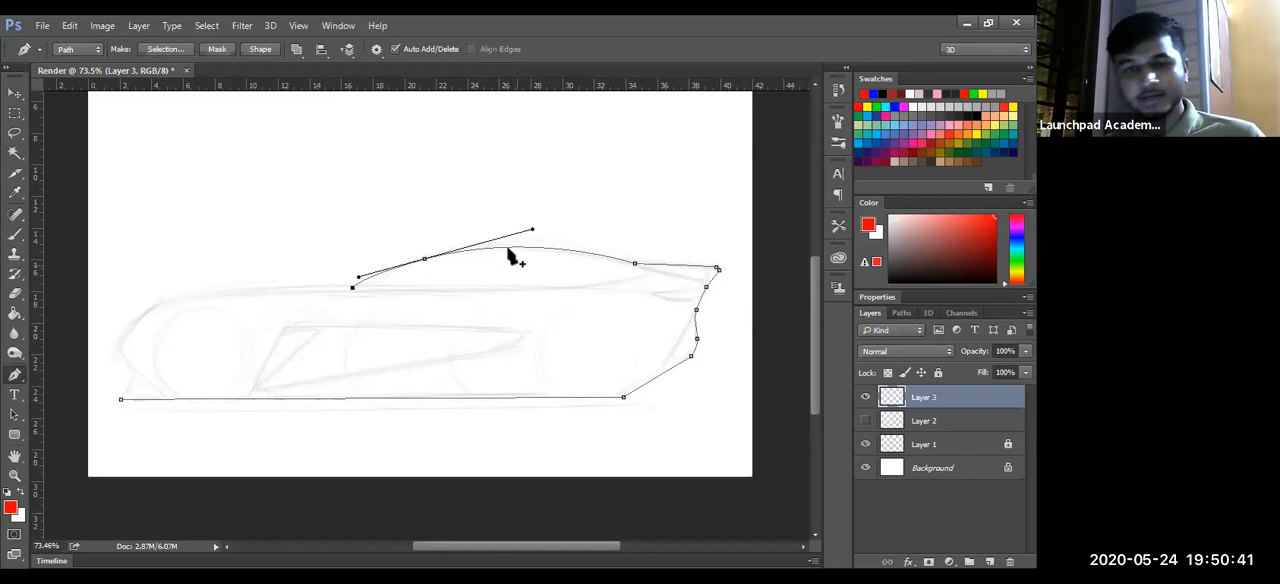
mouse_move(532, 231)
left_mouse_down()
mouse_move(606, 200)
mouse_move(531, 216)
mouse_move(520, 232)
mouse_move(535, 224)
left_mouse_up()
left_click_drag(634, 263, 593, 287)
key("ctrl+space")
key("space")
left_click_drag(670, 271, 669, 281)
left_click_drag(690, 246, 380, 289)
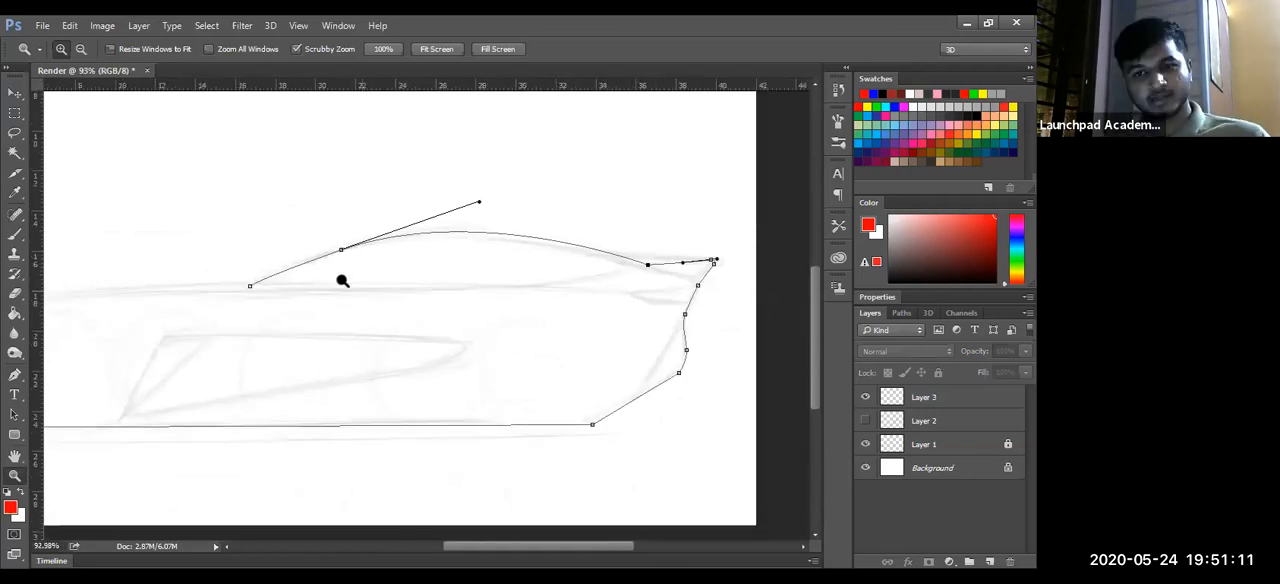
left_click_drag(348, 331, 497, 324)
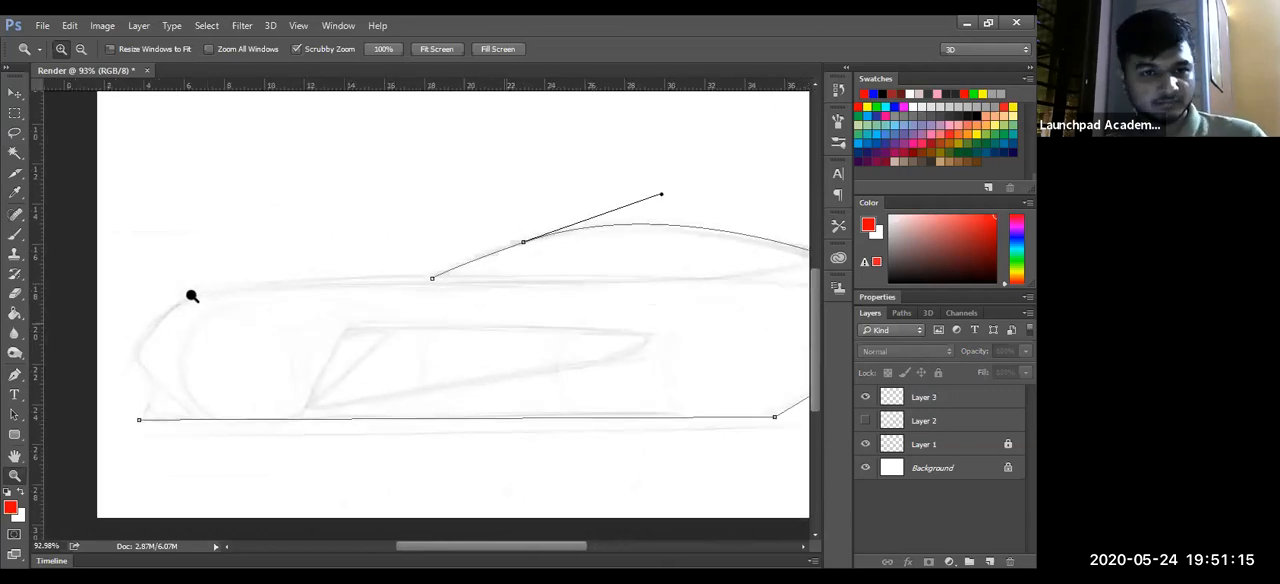
- Continue the path along the hood and around the nose, and close it at the front bumper's lower corner
key("p")
left_click(184, 300)
left_click(222, 296)
left_click_drag(230, 291, 231, 286)
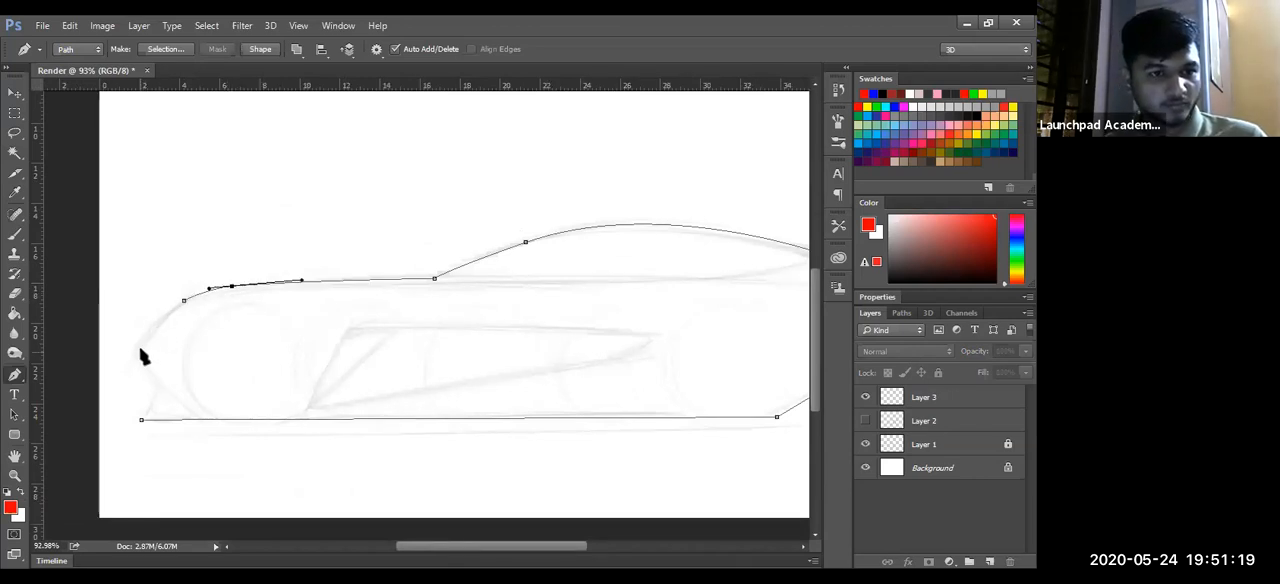
left_click_drag(139, 349, 134, 364)
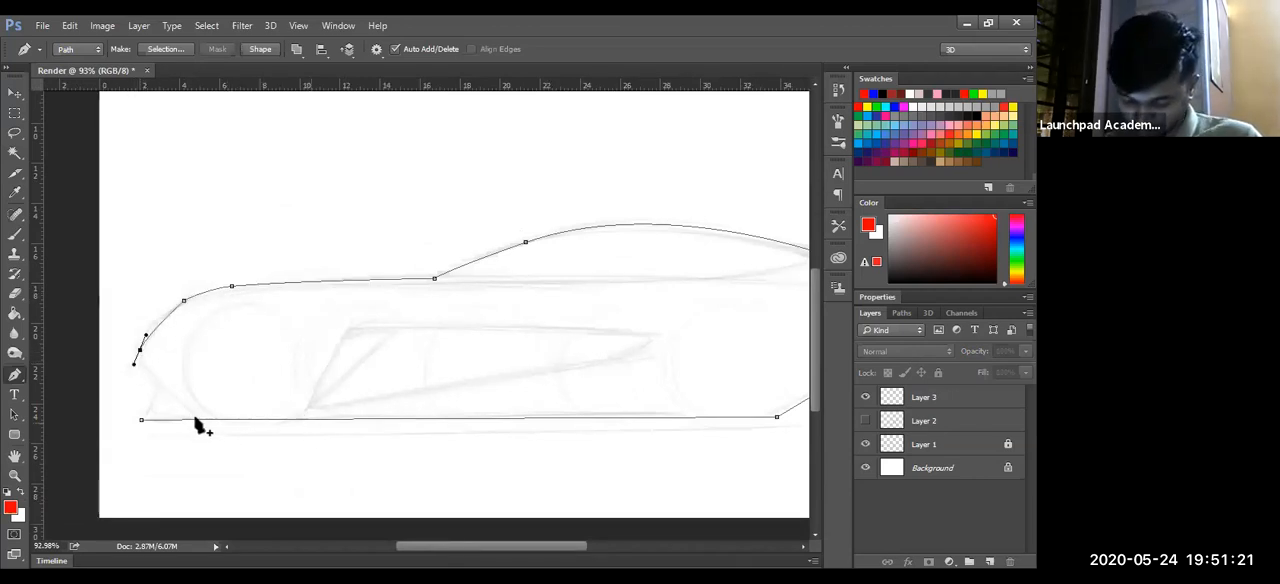
left_click(156, 386)
left_click_drag(134, 364, 137, 355, "ctrl")
left_click(142, 420)
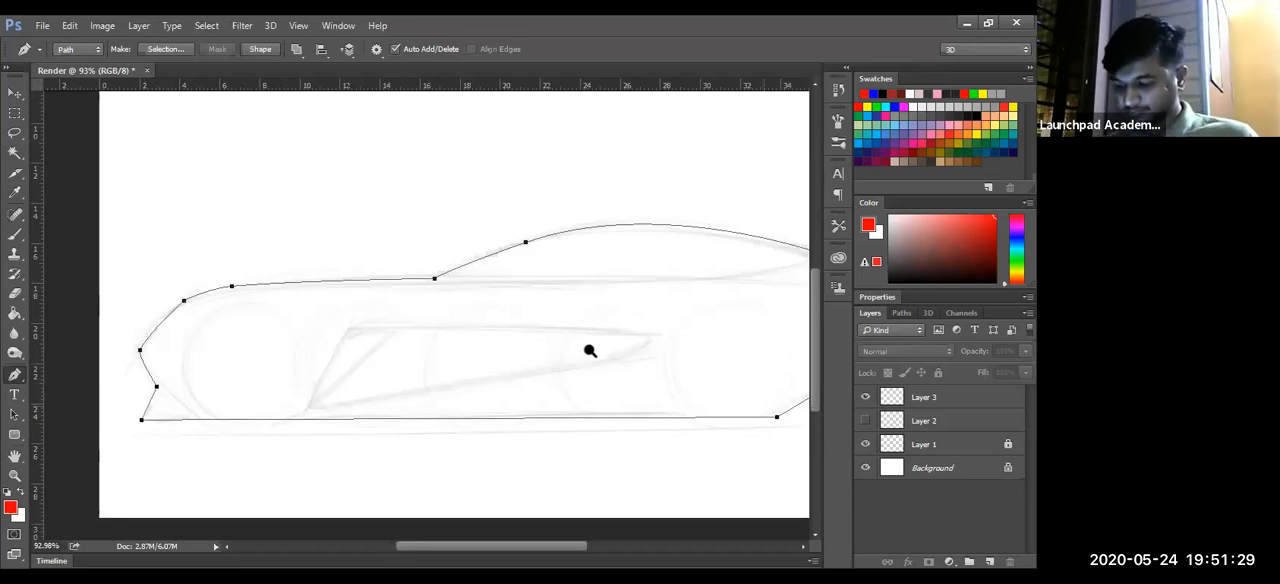
- Convert the closed body path into a selection, and undo the conversion
key("z")
left_click_drag(534, 372, 790, 465)
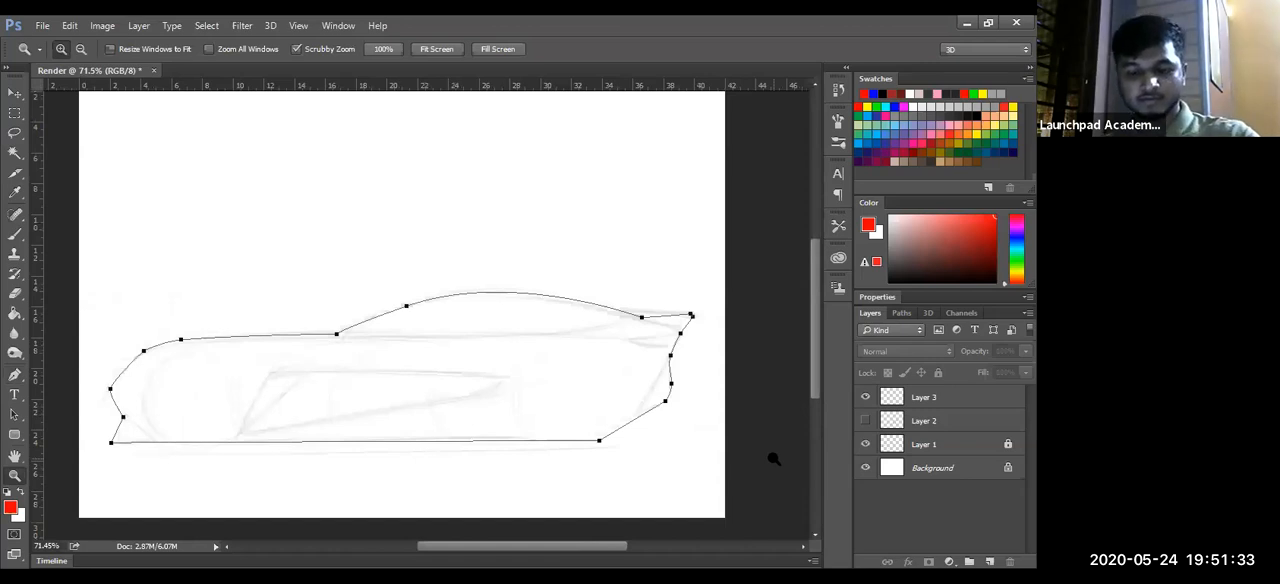
key("ctrl+Return")
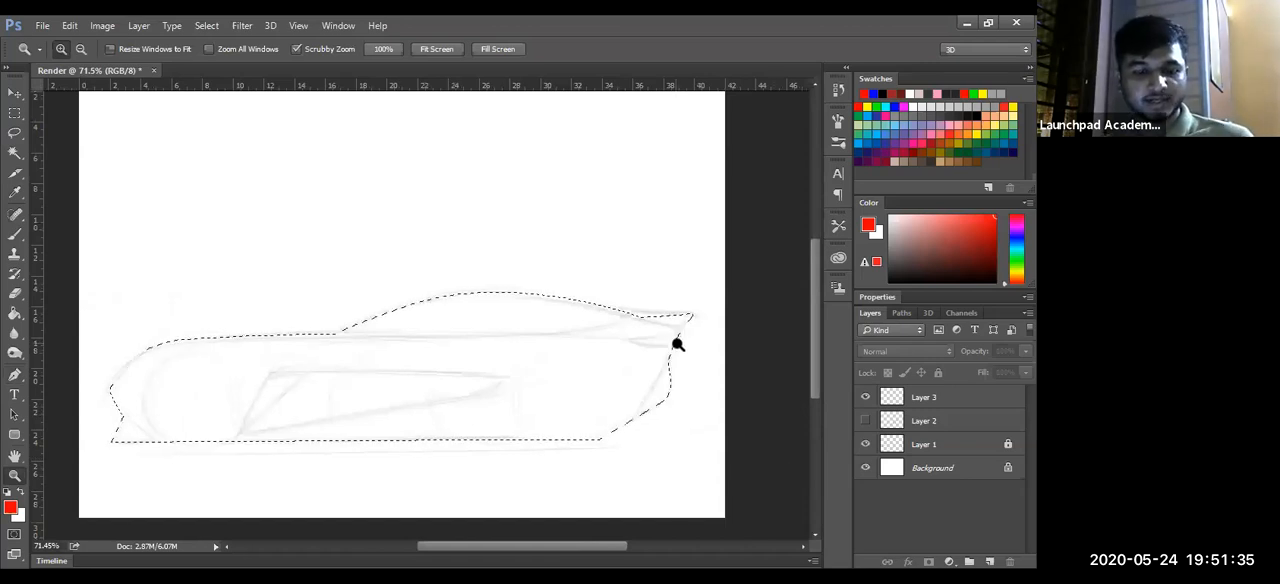
key("ctrl+z")
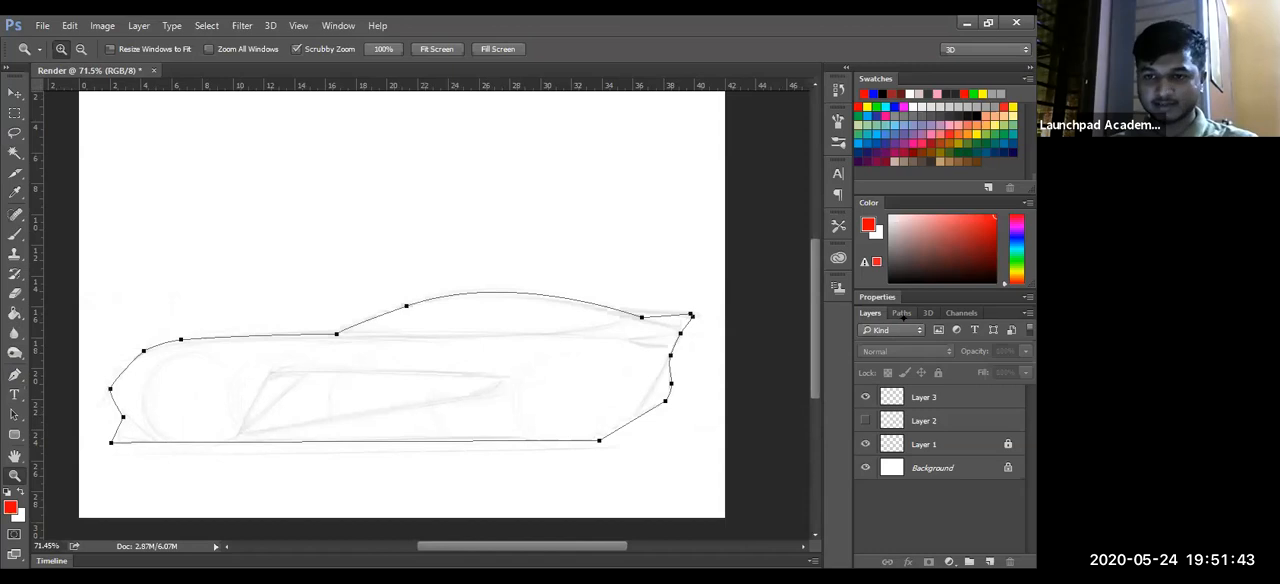
- Save the work path under the name Body and return to the layer list
left_click(902, 313)
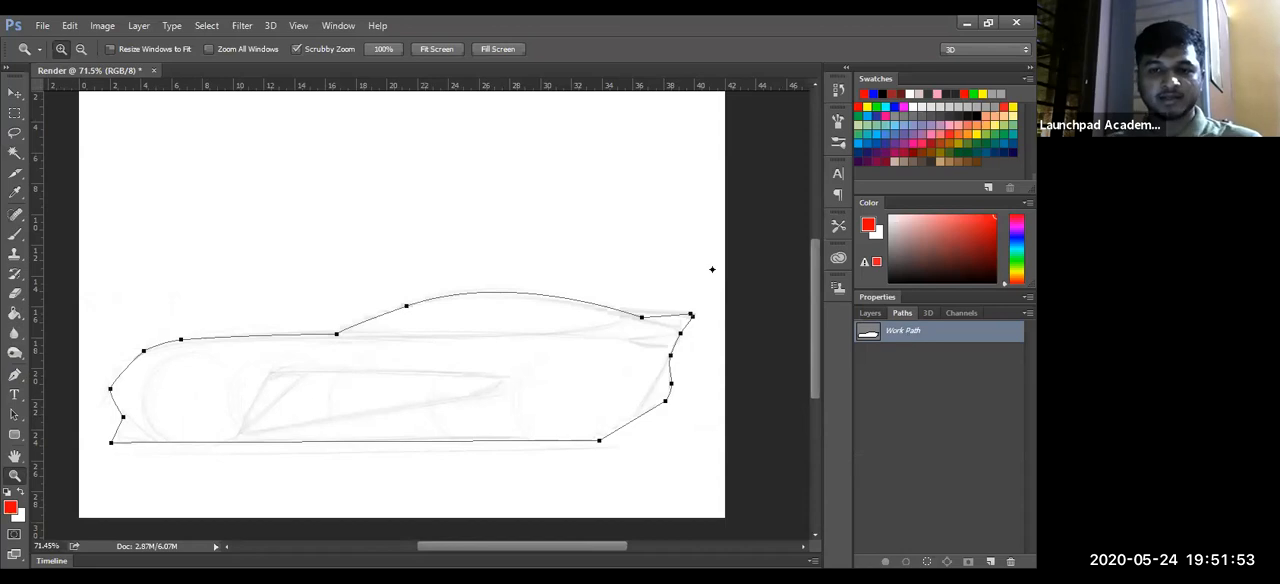
key("BackSpace")
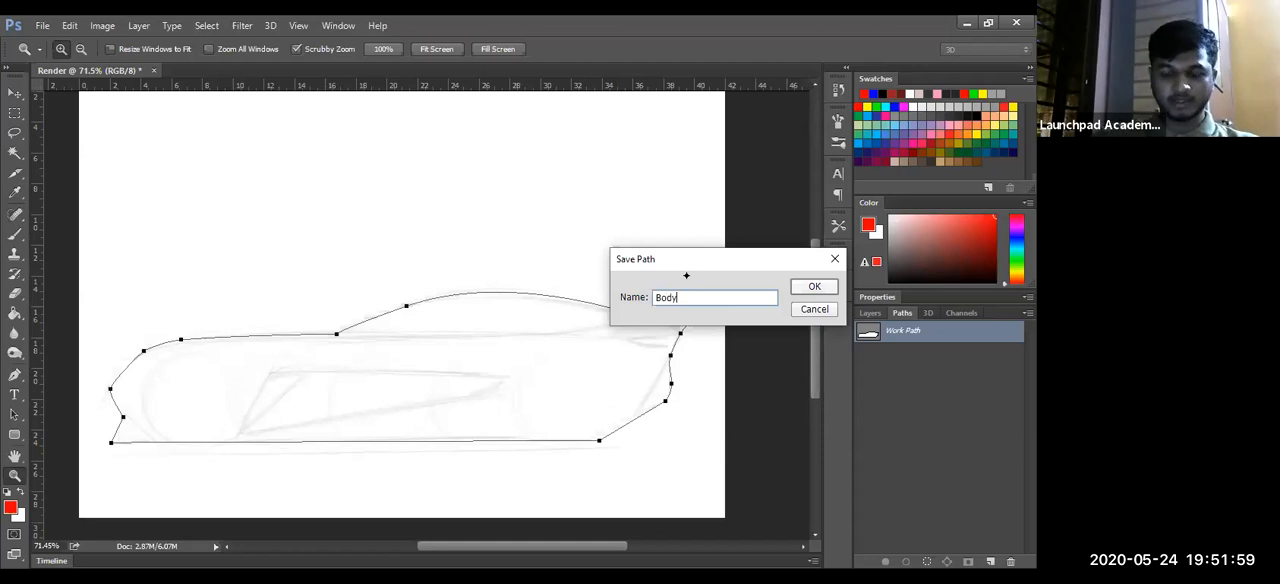
key("Return")
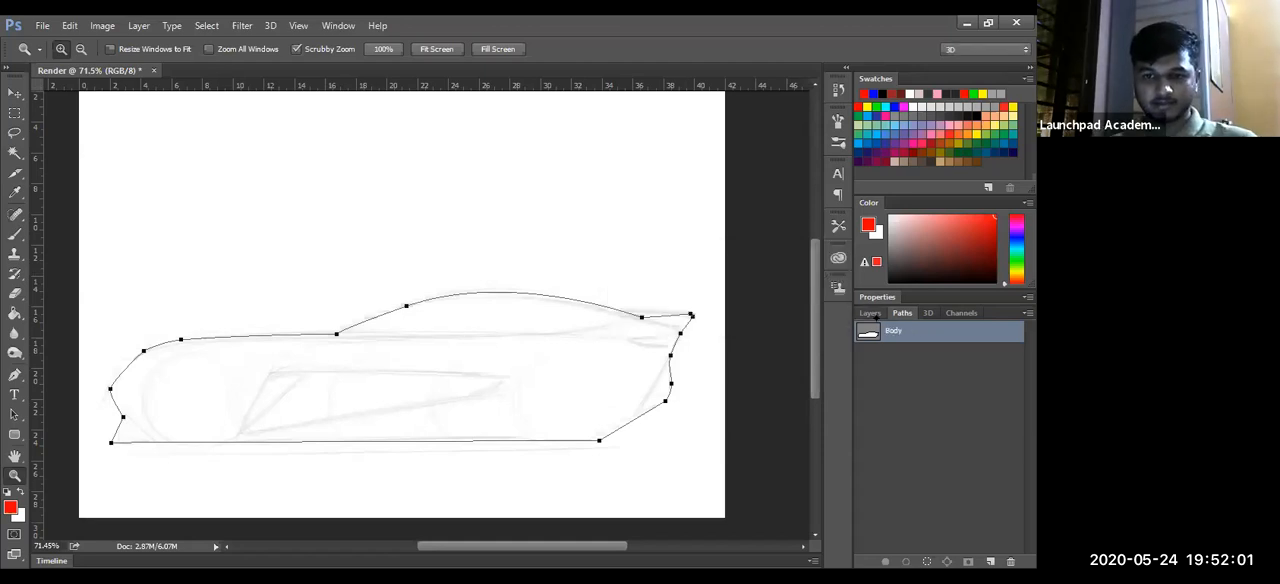
left_click(870, 313)
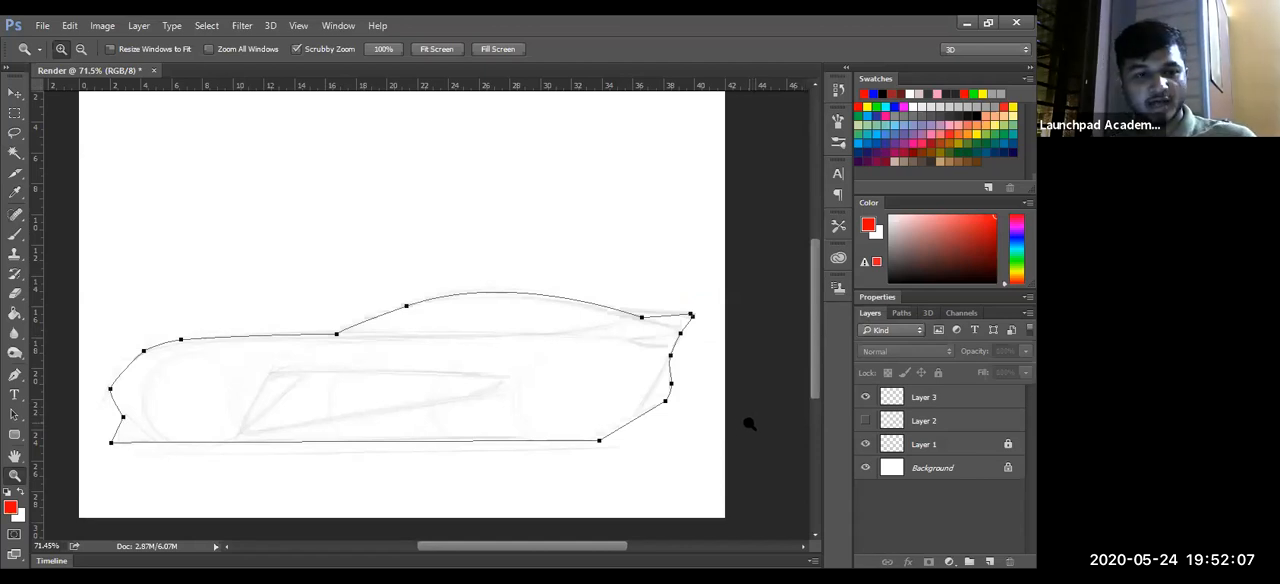
- Add an anchor point on the upper nose segment of the path and bend it outward to match the sketched curve
left_click_drag(172, 338, 163, 366)
key("p")
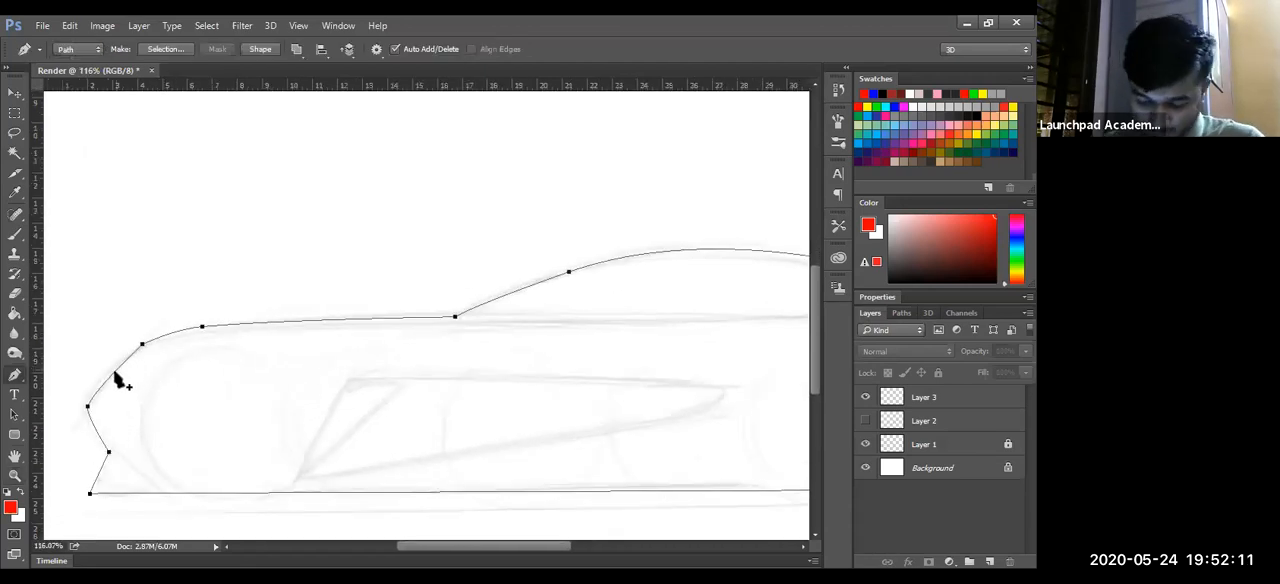
left_click(112, 372)
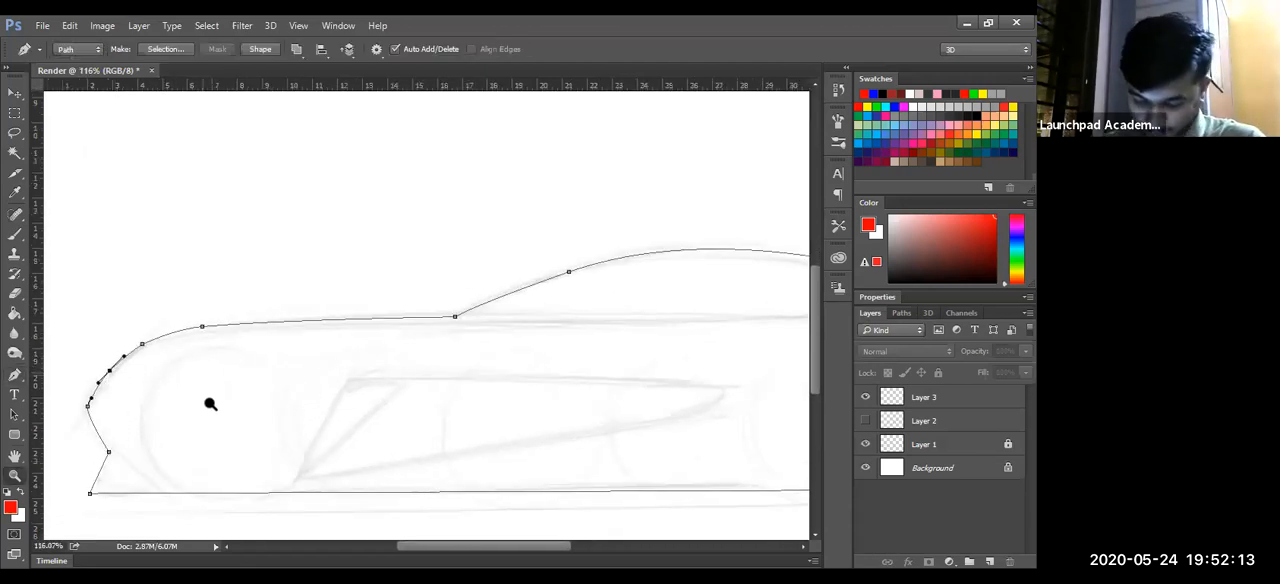
left_click_drag(262, 388, 960, 420)
mouse_move(516, 346)
left_mouse_down()
mouse_move(504, 335)
mouse_move(505, 360)
mouse_move(513, 346)
left_mouse_up()
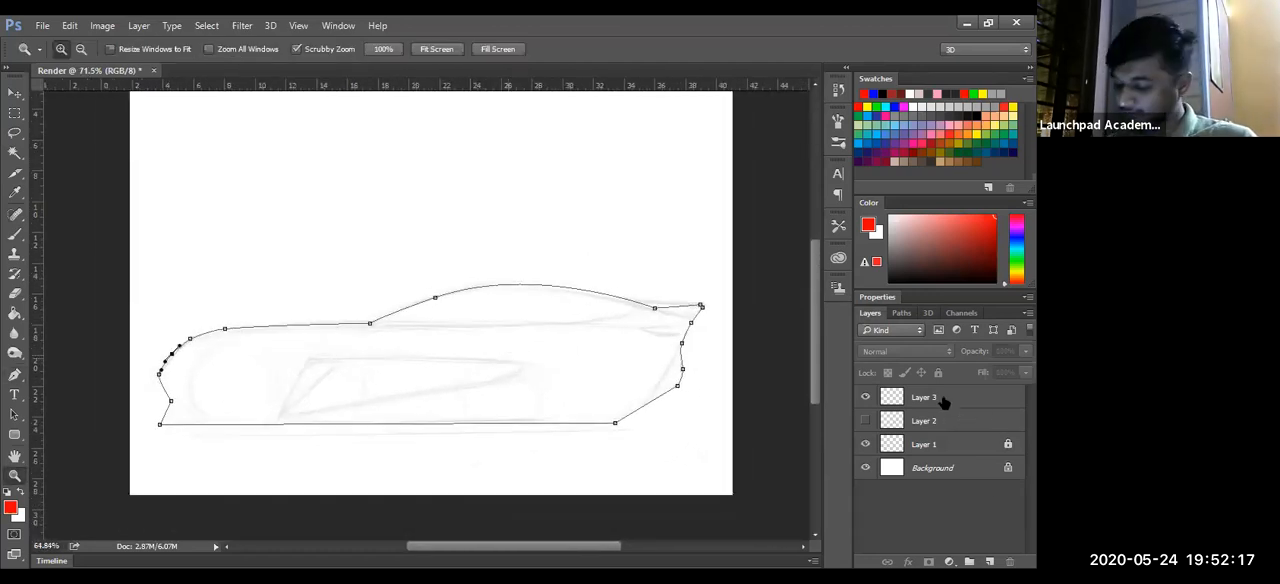
- Add a new layer above Layer 3
left_click(943, 409)
key("p")
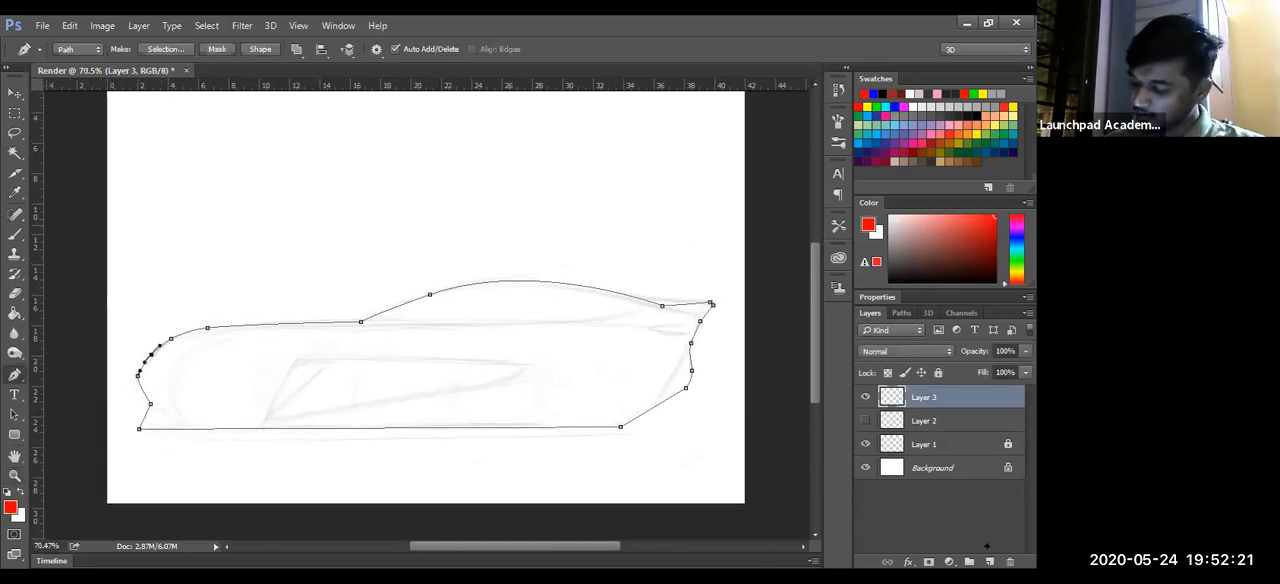
left_click(988, 561)
- Brush the red handwritten note "Ctrl + Enter" in the empty area above the car
key("b")
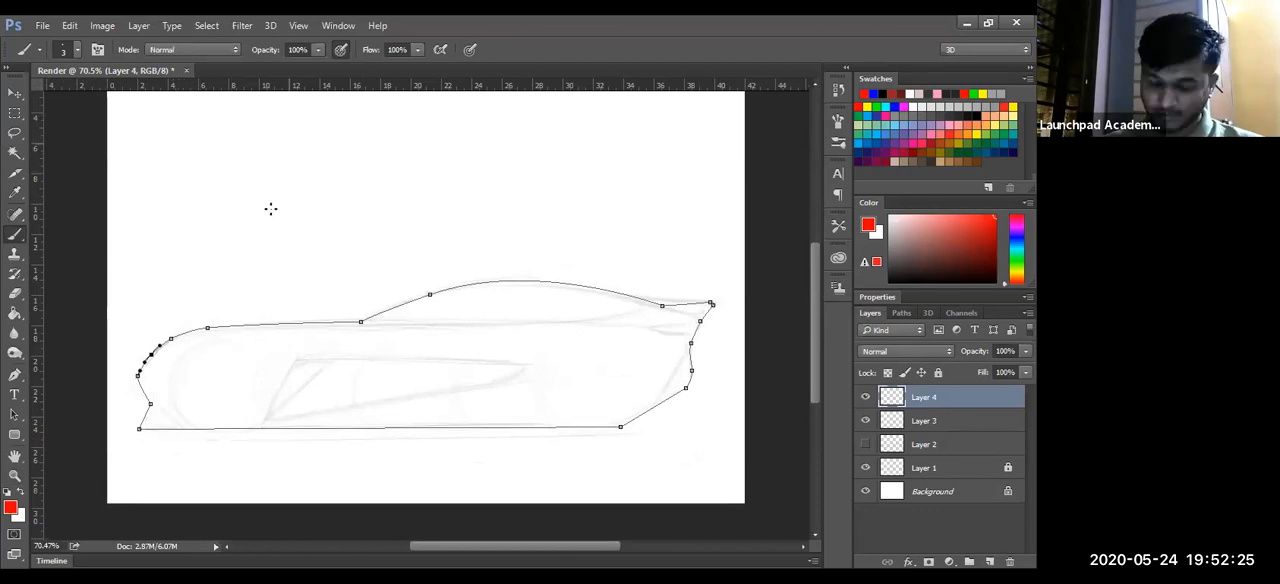
left_click_drag(160, 195, 204, 201)
left_click_drag(185, 190, 204, 184)
left_click_drag(217, 183, 235, 177)
mouse_move(236, 162)
left_mouse_down()
mouse_move(240, 188)
mouse_move(299, 160)
left_mouse_up()
mouse_move(364, 141)
left_mouse_down()
mouse_move(348, 167)
mouse_move(390, 160)
left_mouse_up()
mouse_move(398, 134)
left_mouse_down()
mouse_move(399, 153)
mouse_move(440, 150)
left_mouse_up()
left_click_drag(445, 150, 457, 149)
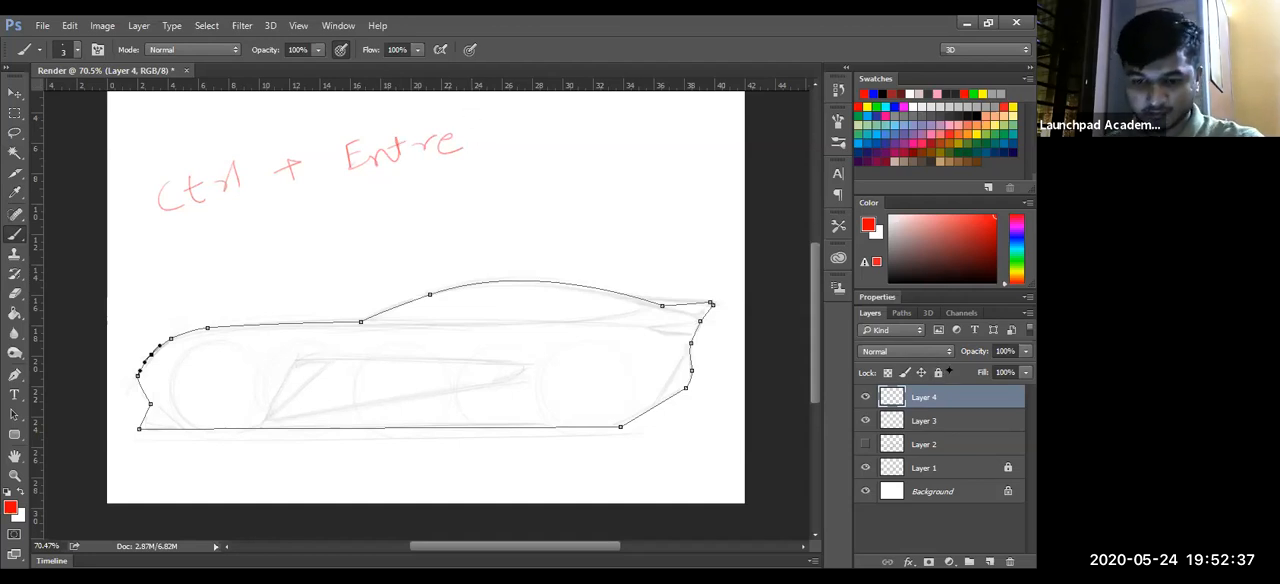
left_click_drag(479, 140, 492, 123)
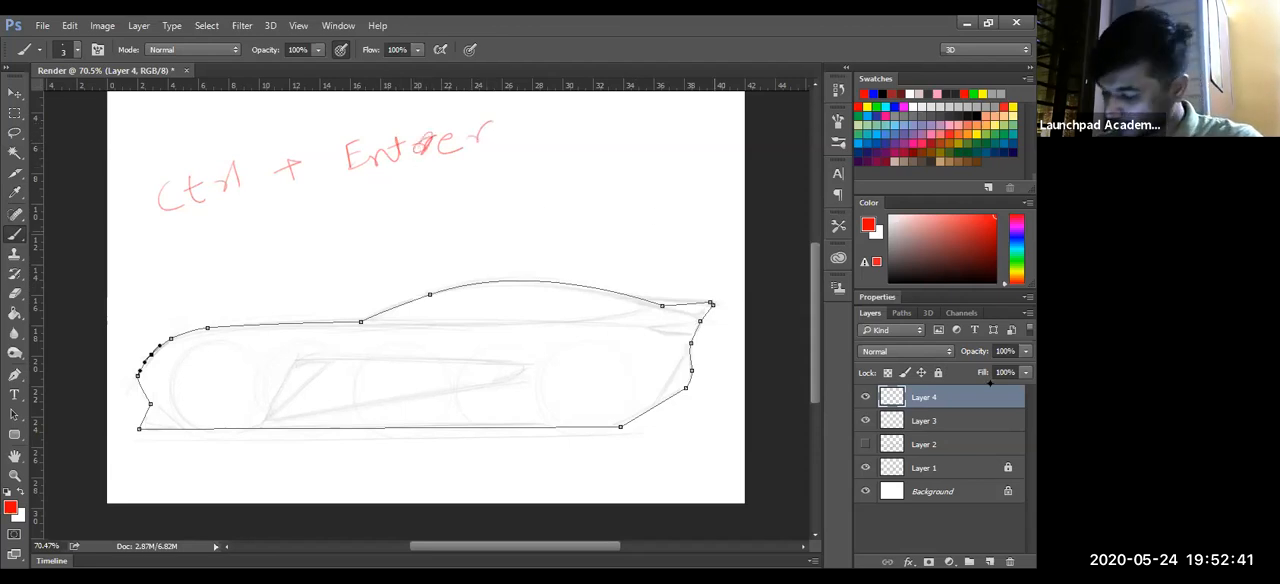
- Convert the body path into a selection, undo that, and erase the red handwritten note above the car
key("ctrl+Return")
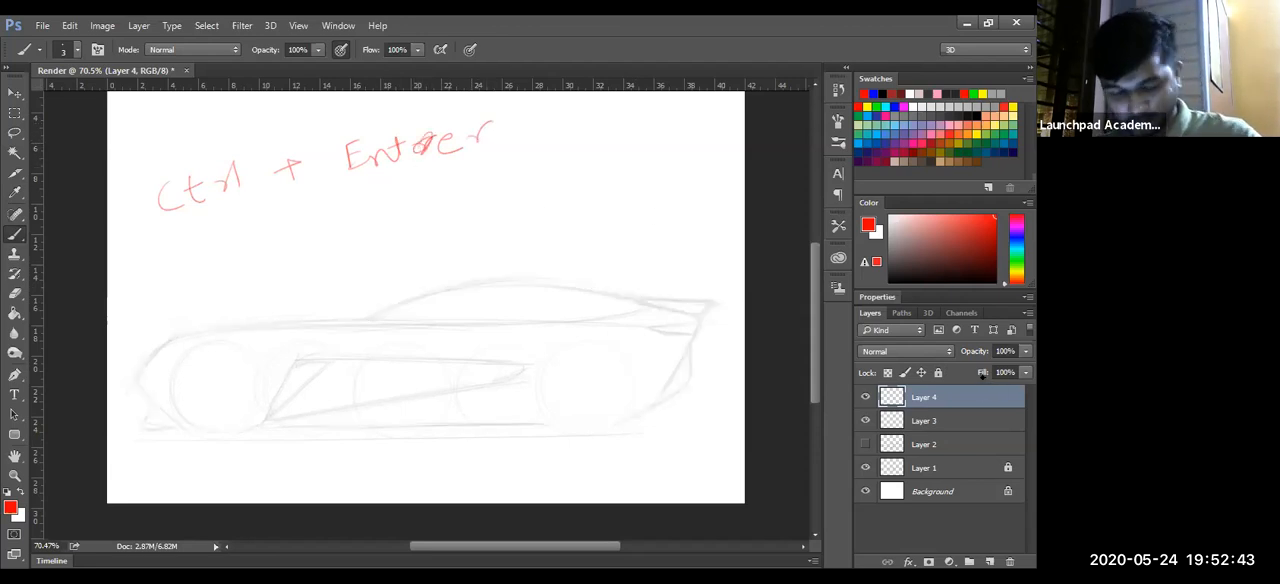
key("ctrl+z")
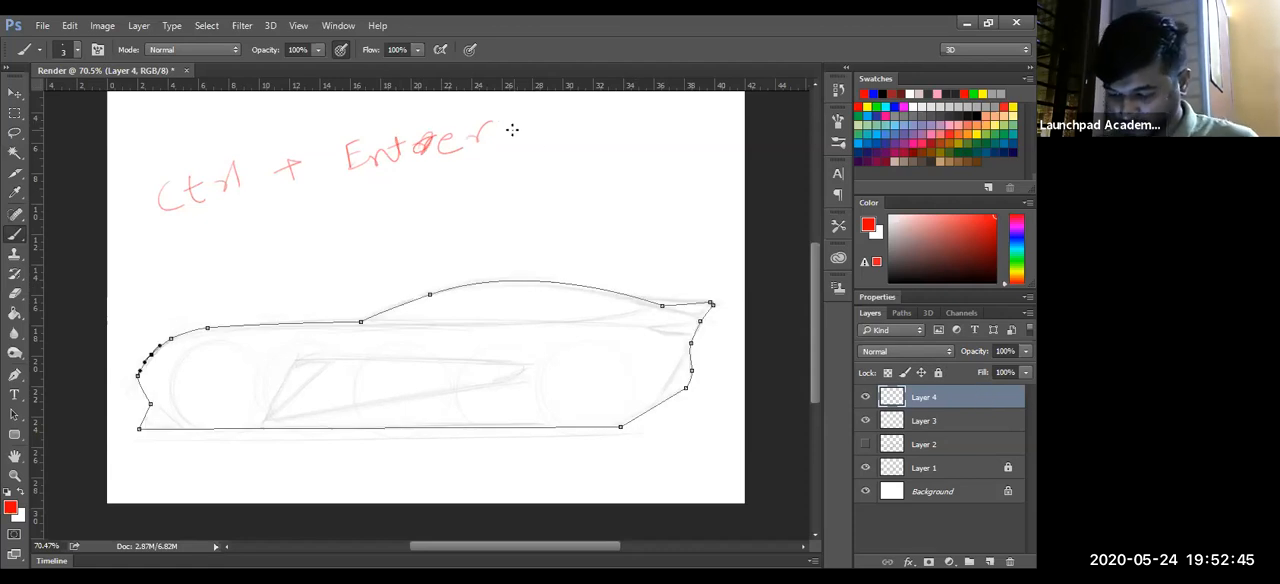
key("e")
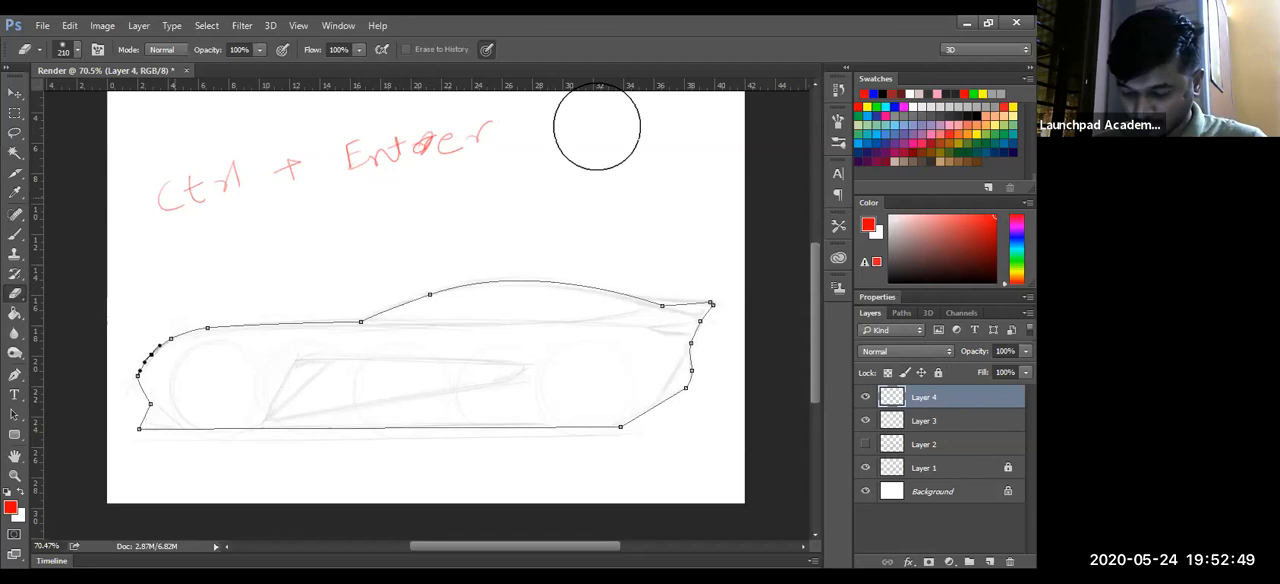
left_click_drag(589, 128, 172, 194)
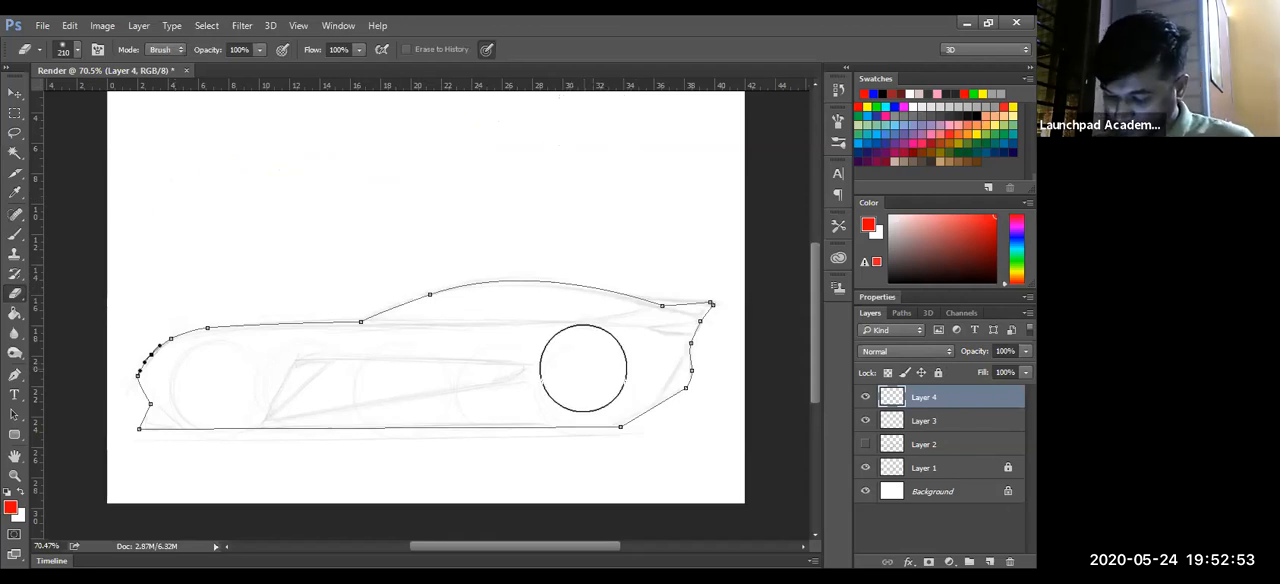
- Load the saved Body path as a selection with the new top layer active
right_click(770, 525)
key("Escape")
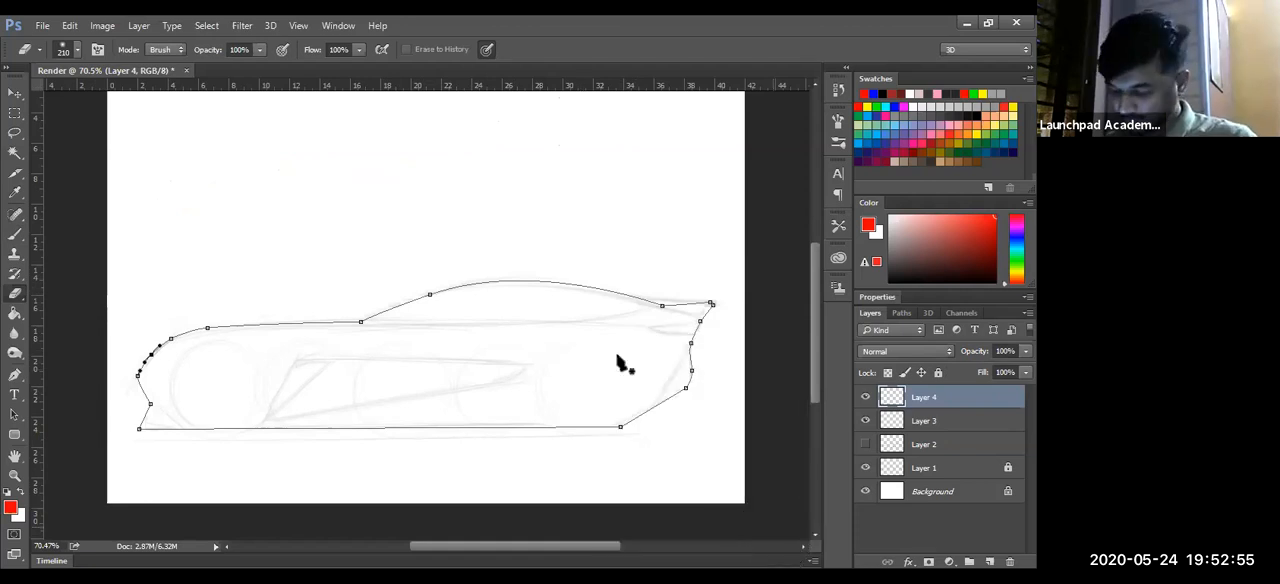
key("p")
right_click(618, 183)
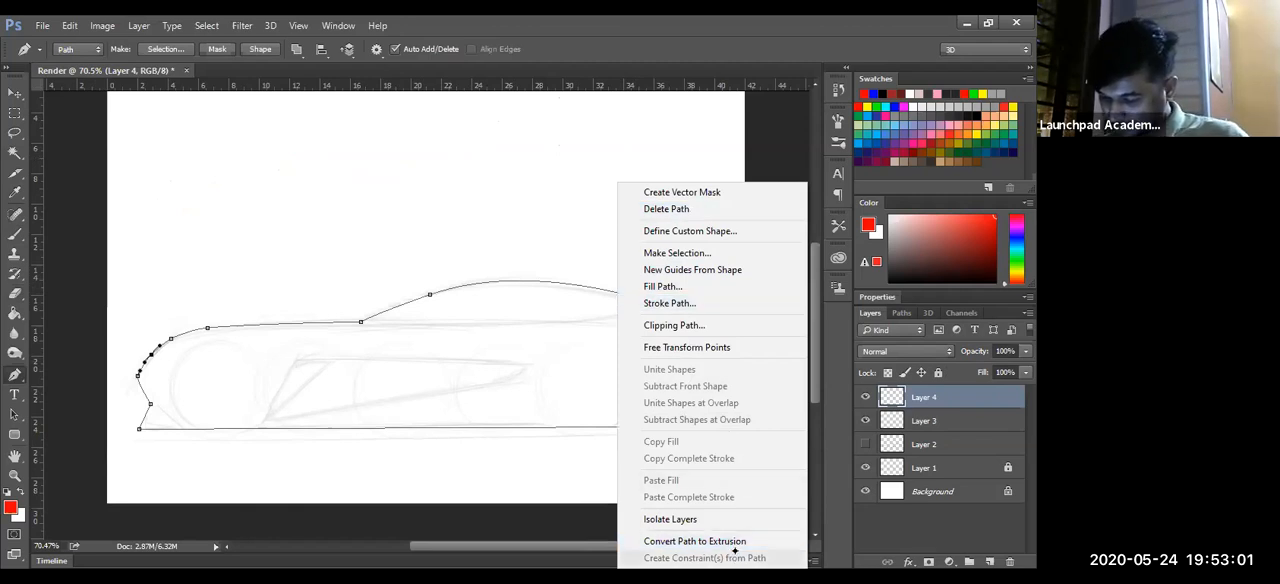
left_click(979, 560)
left_click(902, 313)
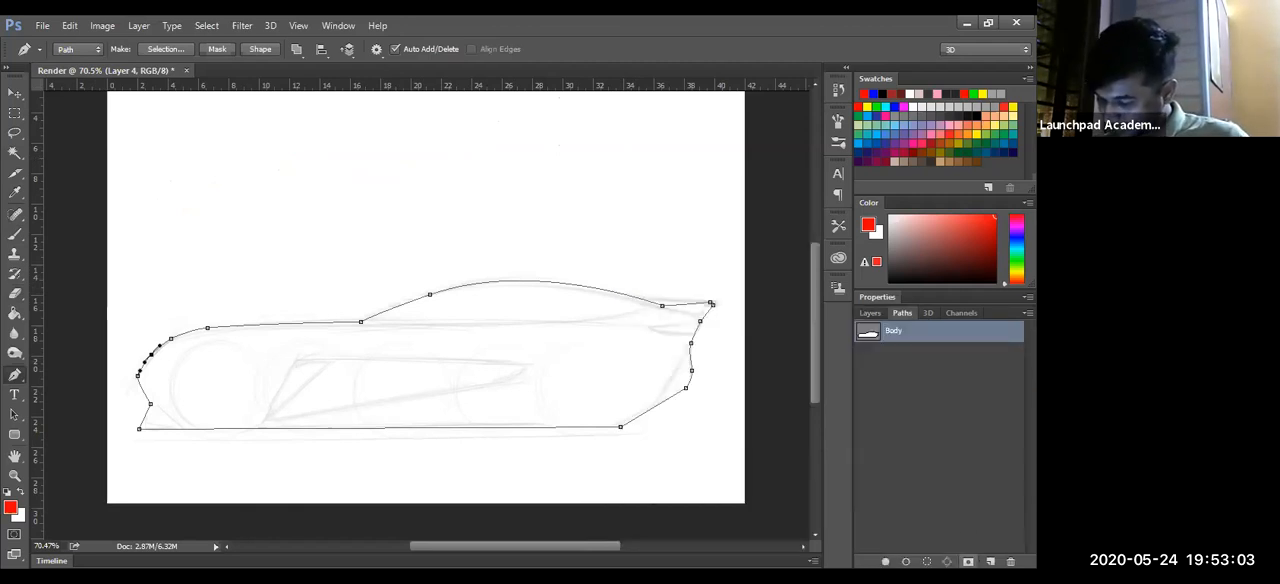
left_click(926, 561)
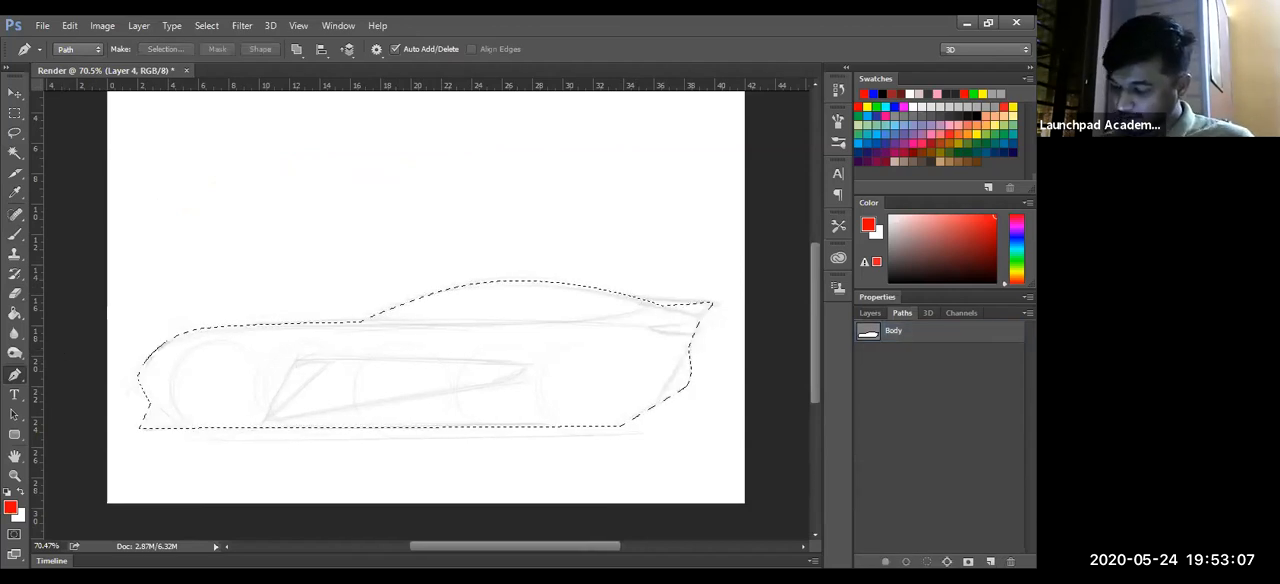
- Load the saved Body path as a selection again, fill it with dark red on Layer 4, and deselect
left_click(893, 331)
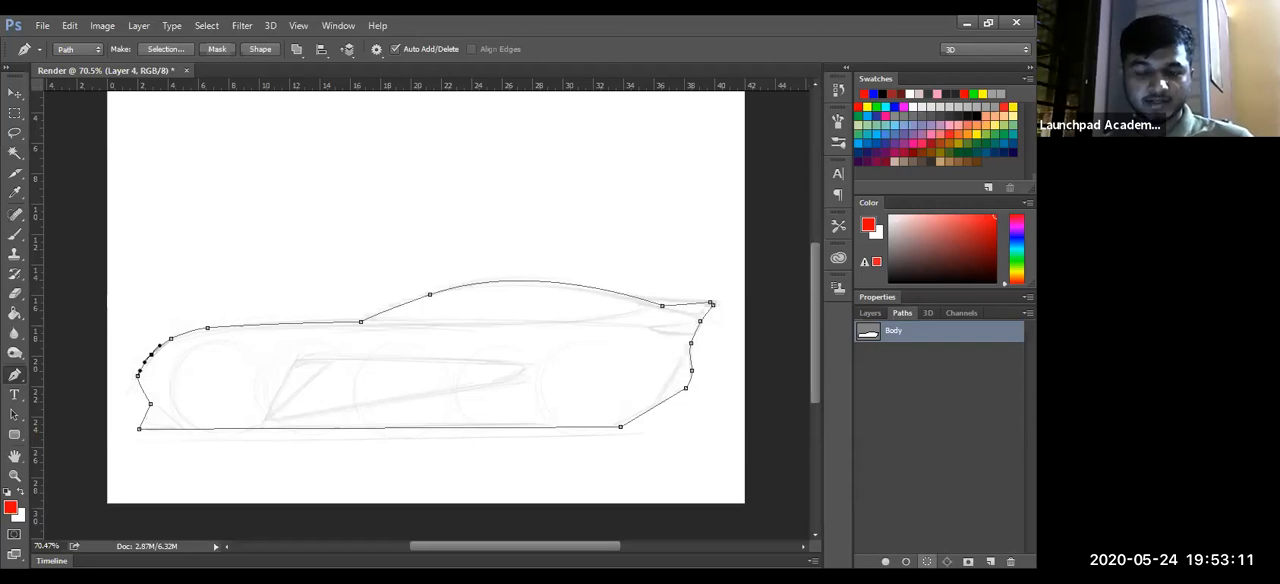
left_click(926, 561)
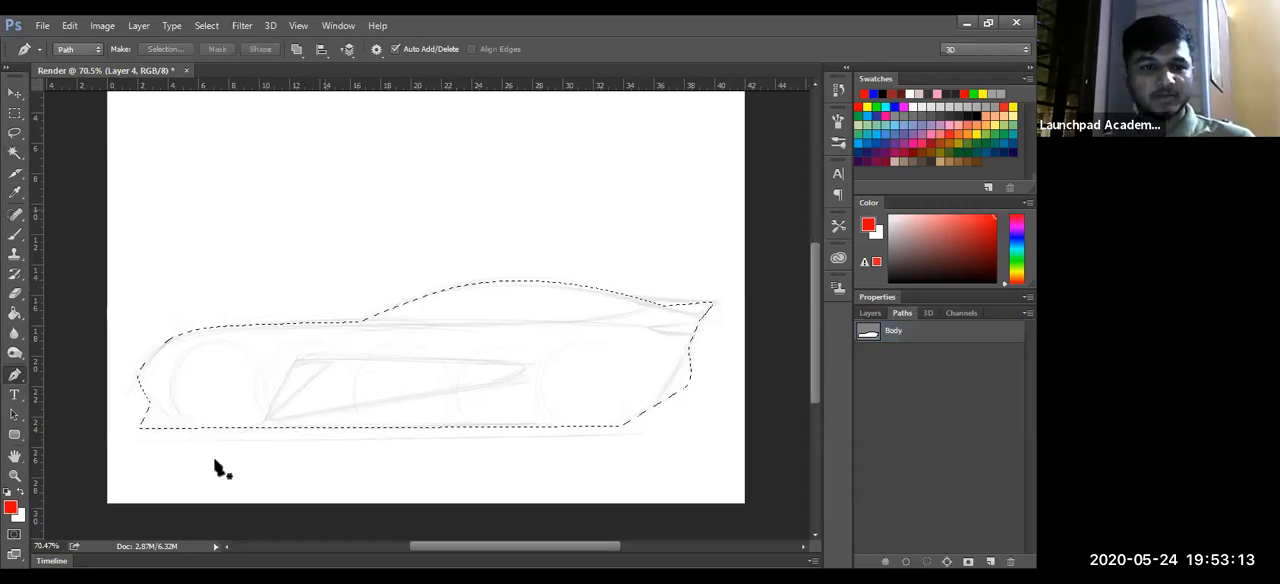
left_click(870, 313)
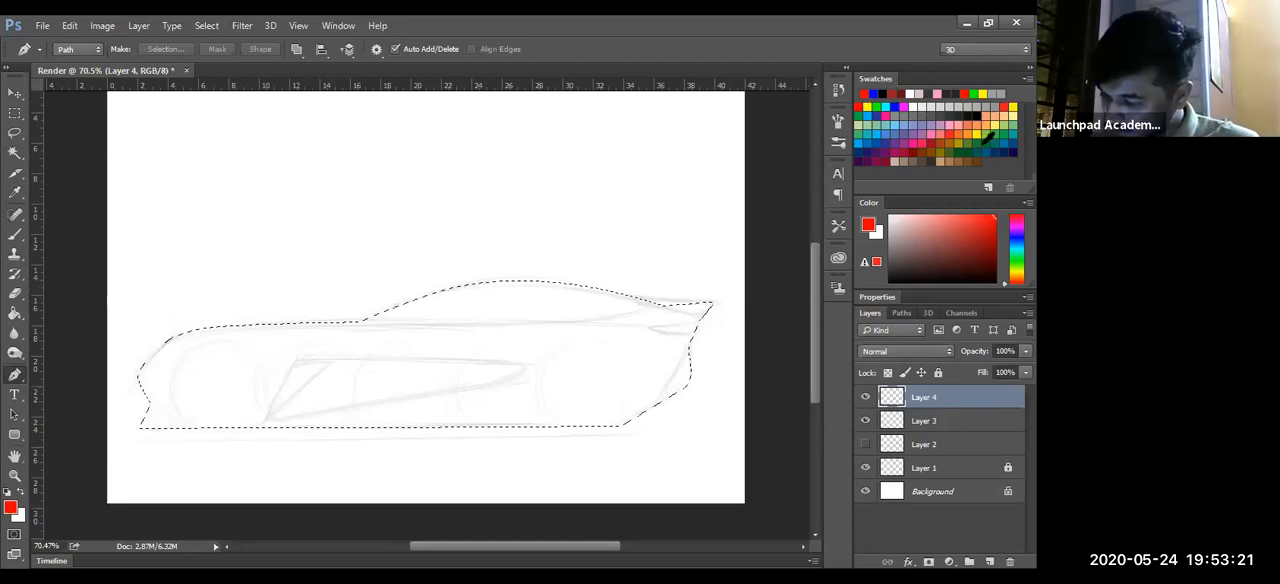
left_click(931, 139)
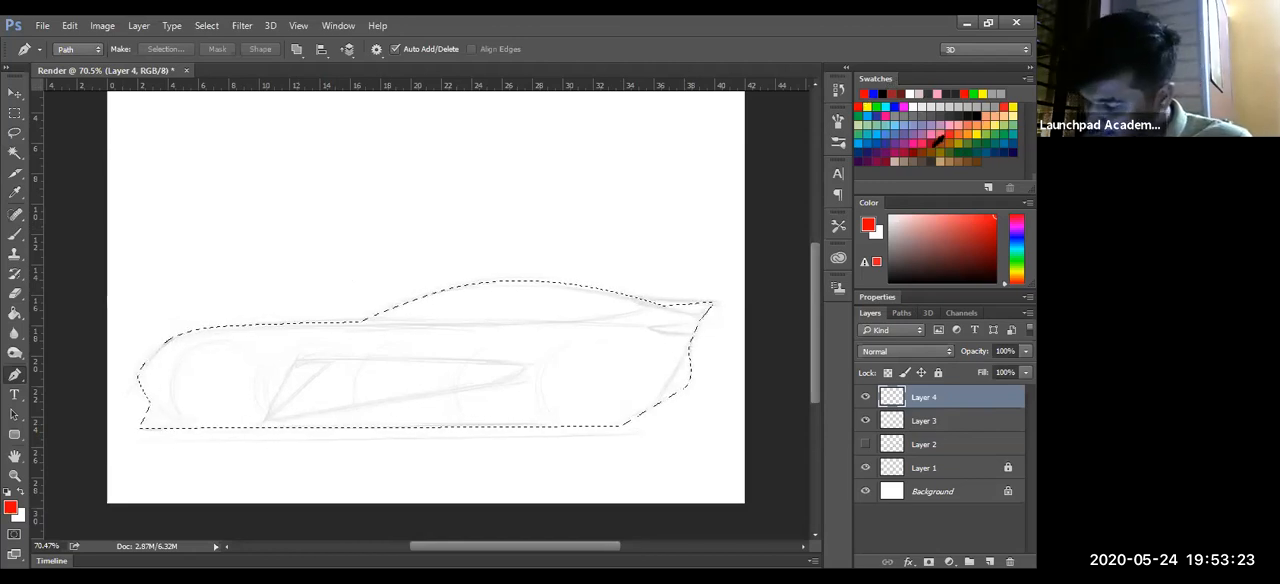
key("g")
left_click(397, 423)
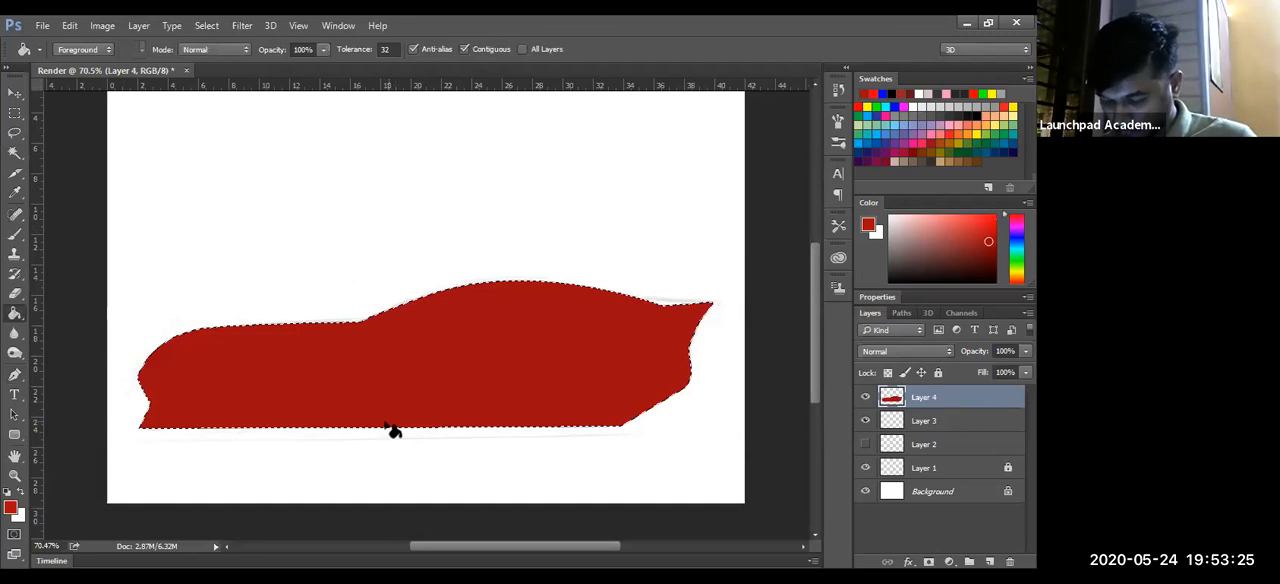
key("ctrl+d")
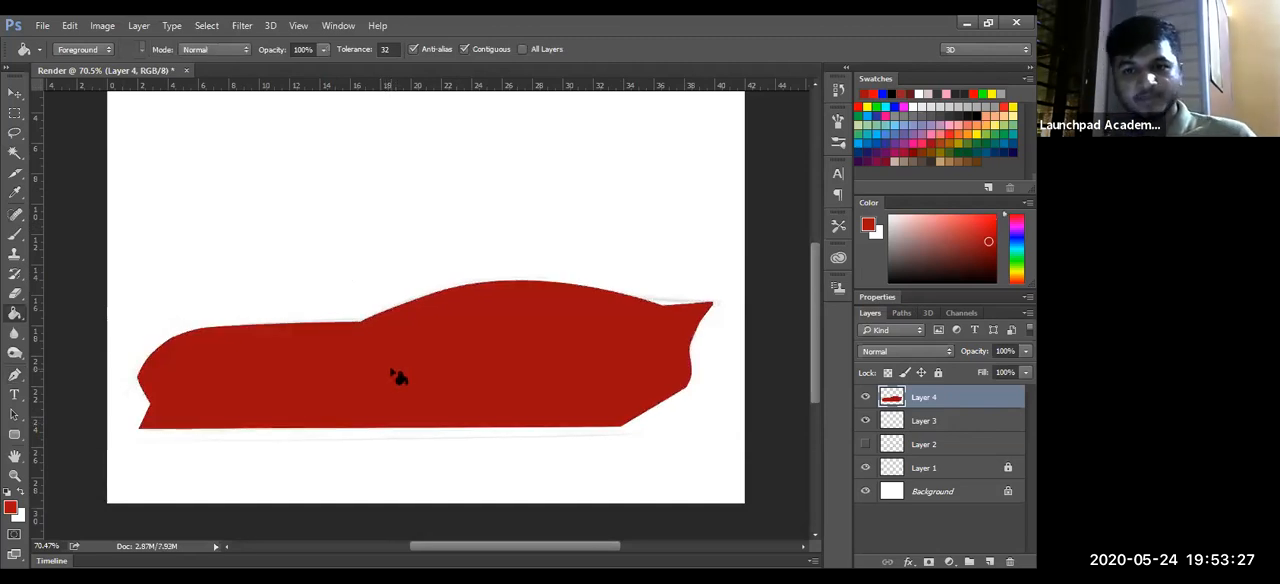
- Hide and reshow the red body fill to compare it with the sketch, and look through the layer blending modes
key("z")
left_click_drag(421, 354, 424, 329)
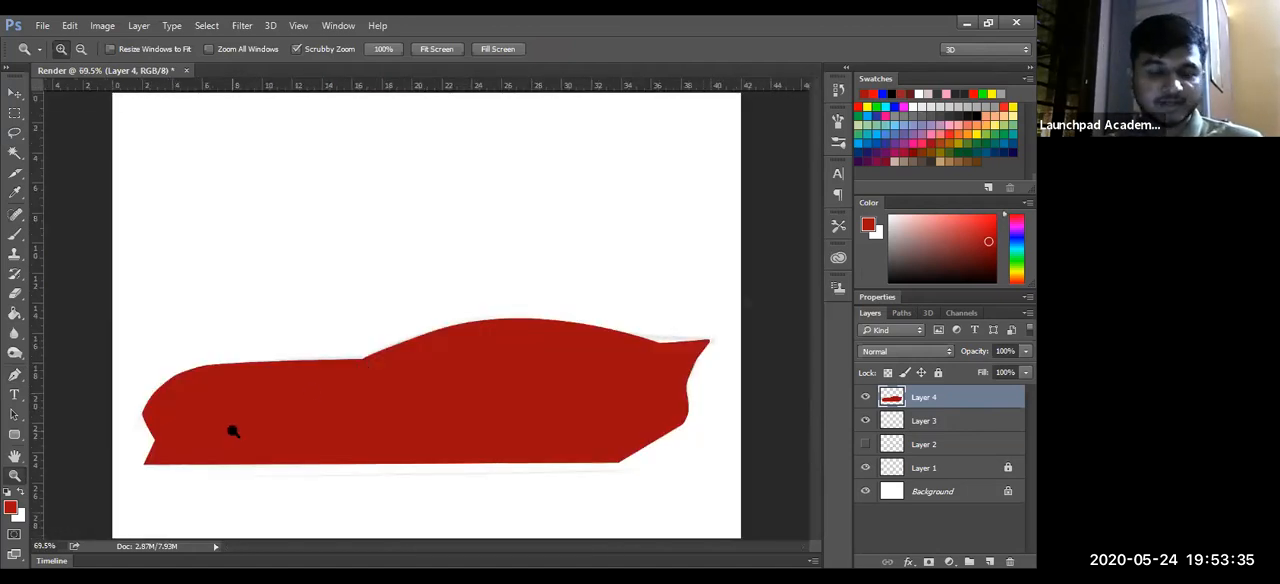
left_click_drag(734, 331, 566, 400)
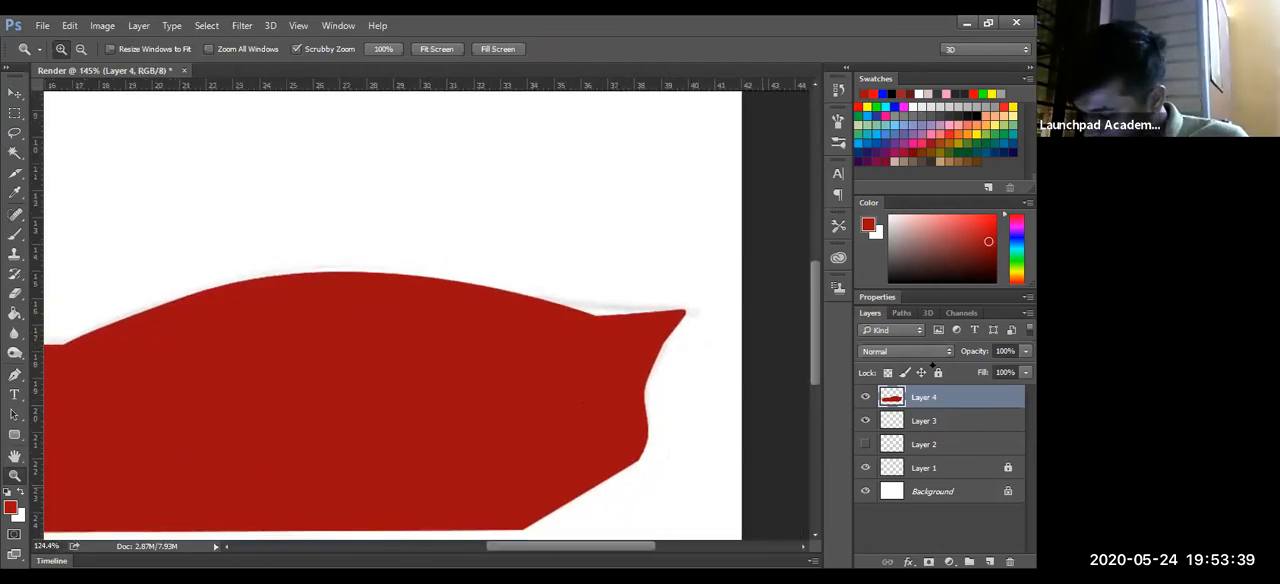
left_click(865, 397)
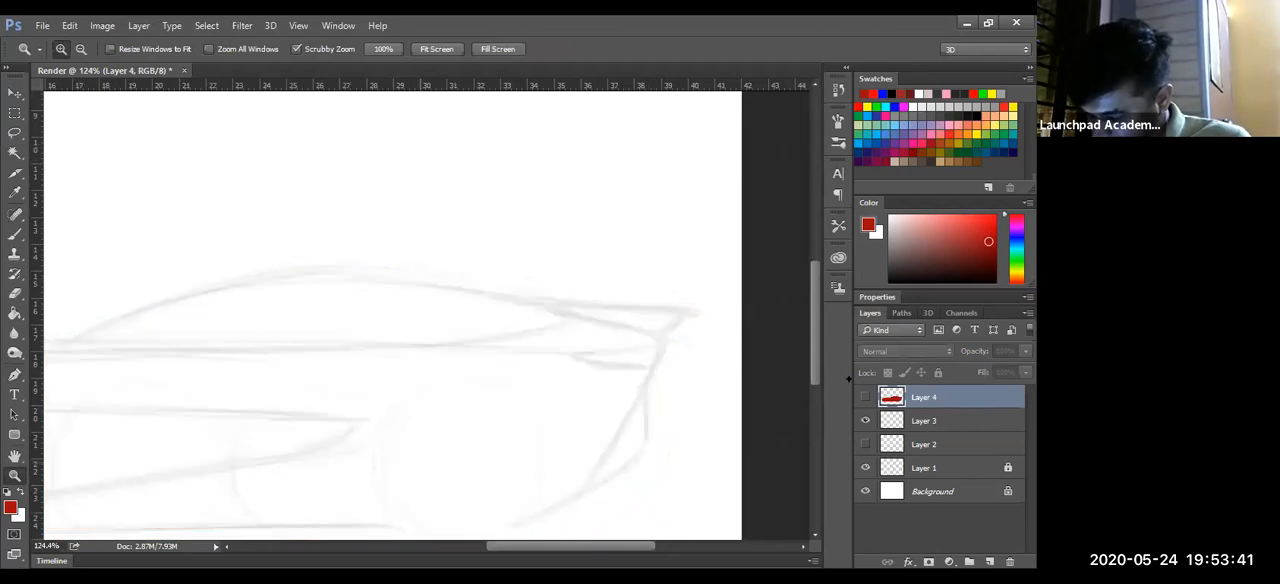
left_click(865, 397)
left_click(904, 351)
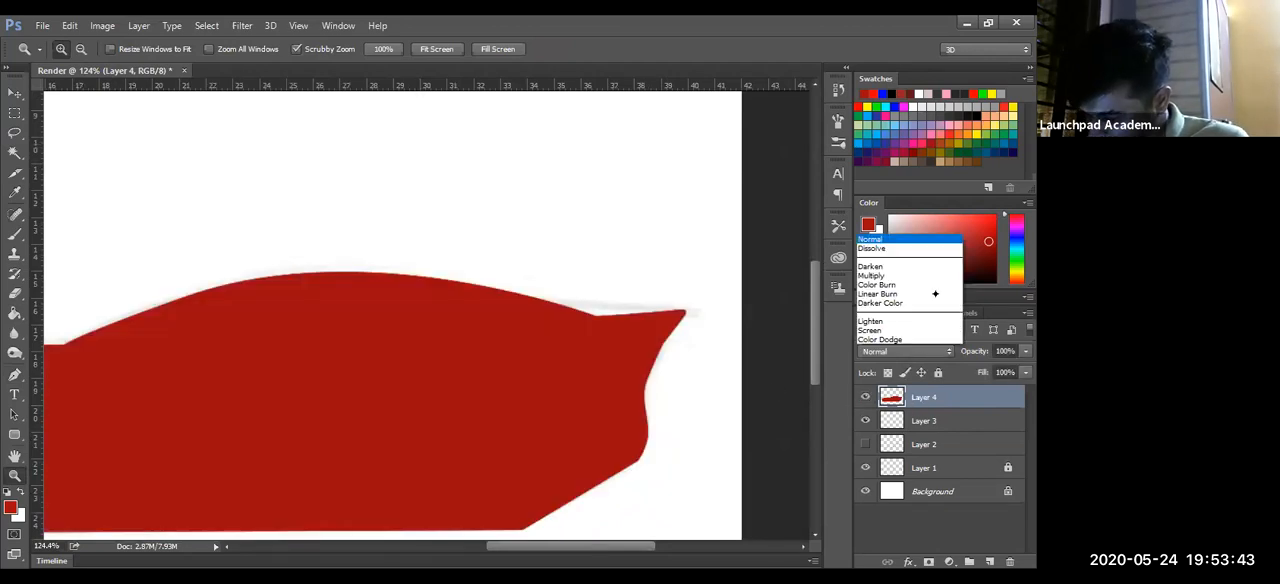
left_click(878, 400)
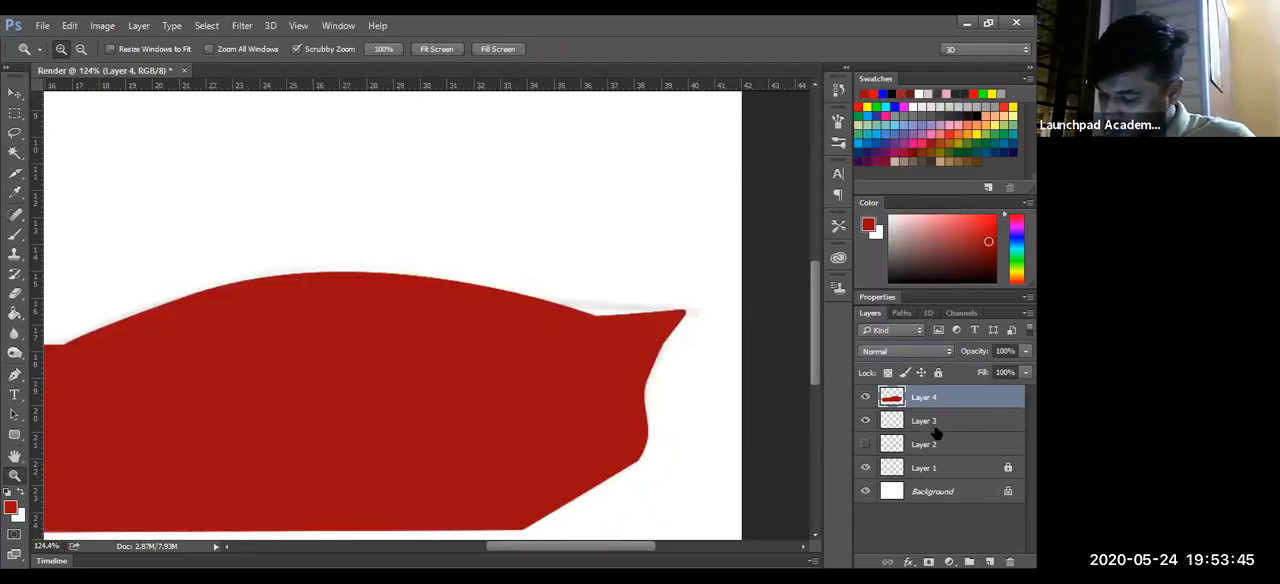
- Move the sketch layer, Layer 1, to the top of the layer stack above the red body fill
left_click(935, 424)
left_click(866, 446)
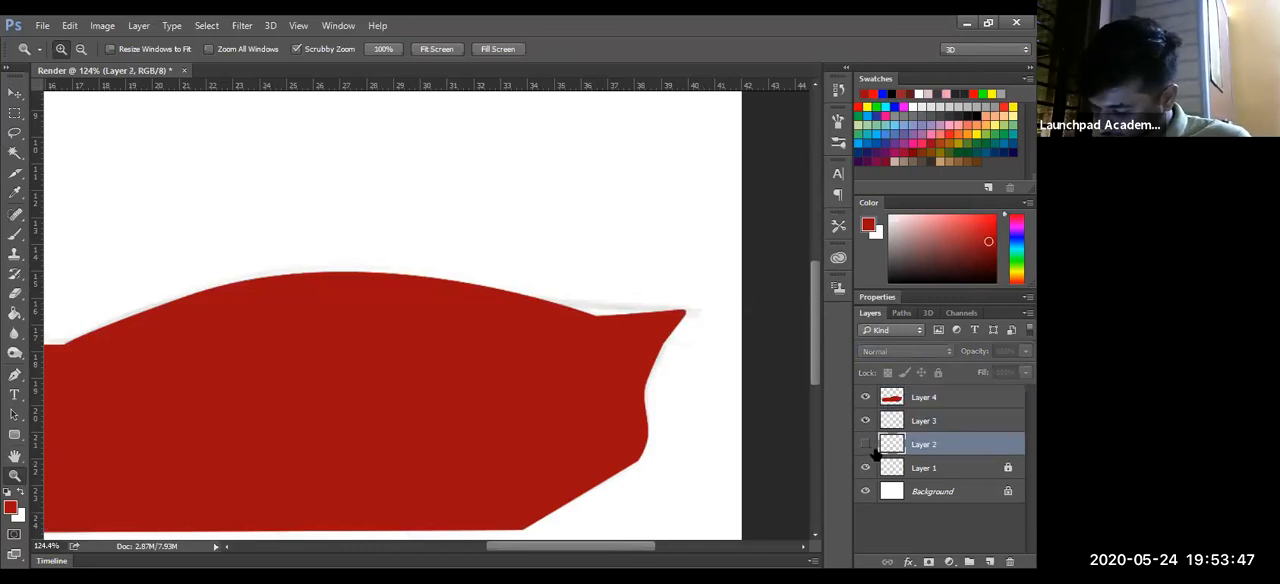
left_click(866, 446)
left_click(866, 446)
left_click(953, 470)
left_click_drag(950, 417, 945, 390)
left_click_drag(629, 277, 612, 446)
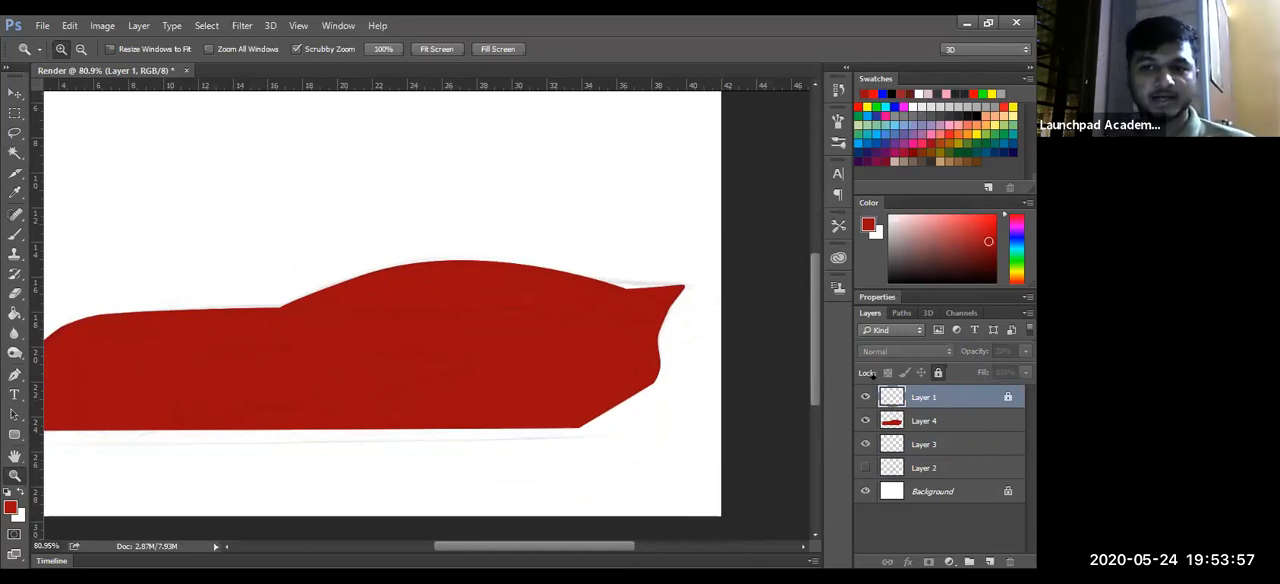
- Unlock Layer 1, raise its opacity to about 73%, and lock the layer again
left_click(984, 417)
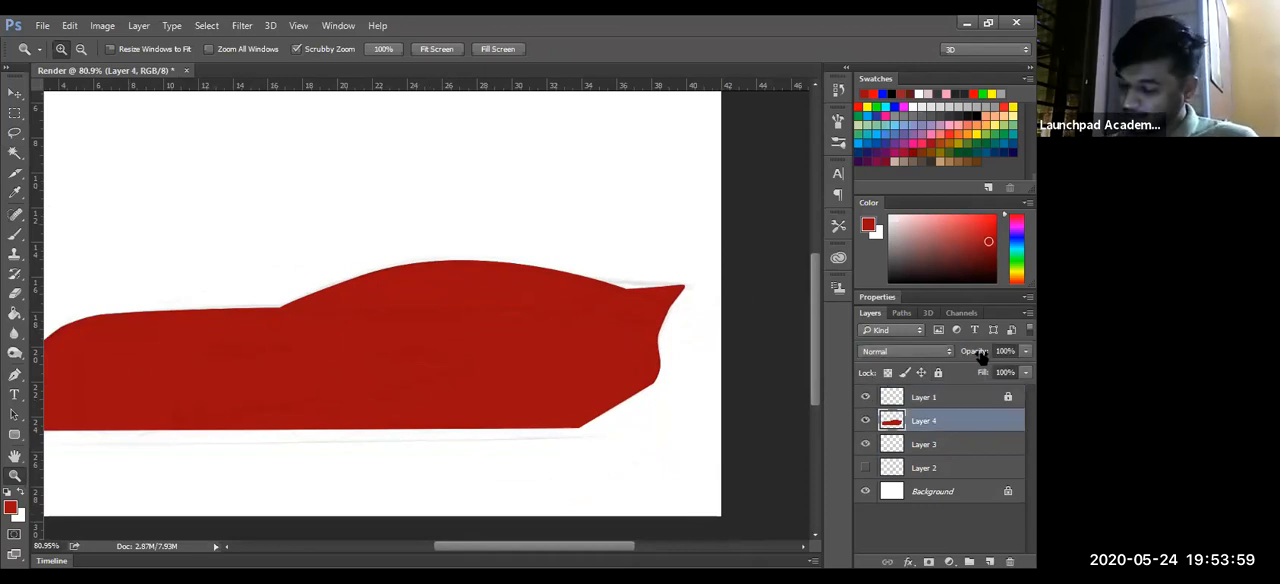
left_click(980, 400)
left_click(938, 372)
left_click_drag(973, 356, 1003, 366)
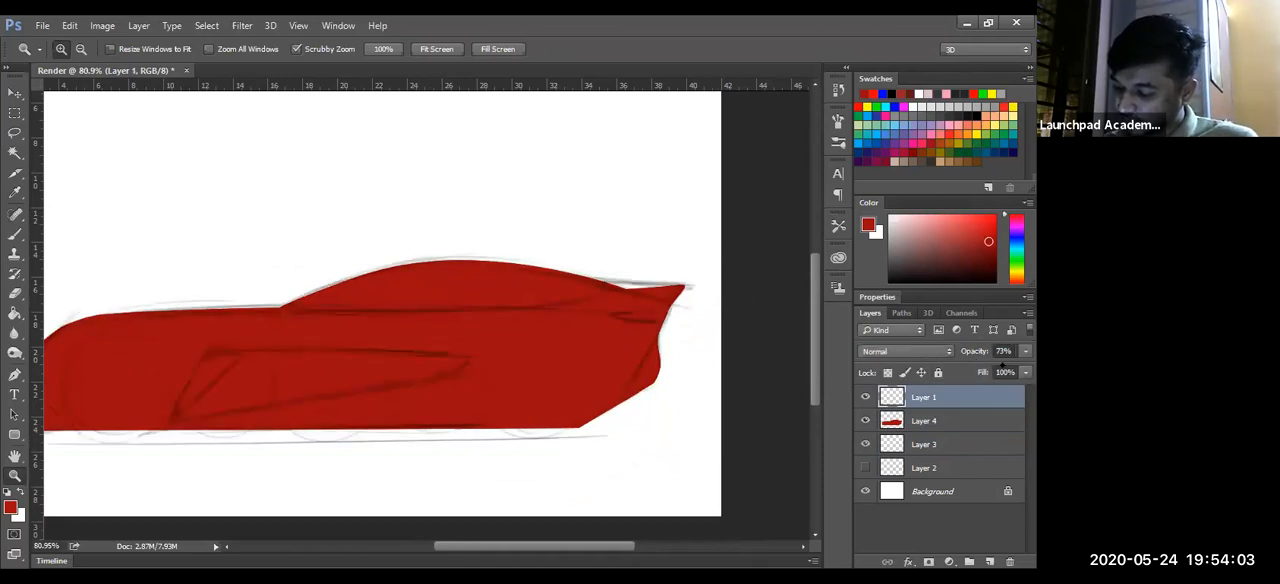
left_click(941, 422)
left_click(953, 398)
left_click(938, 373)
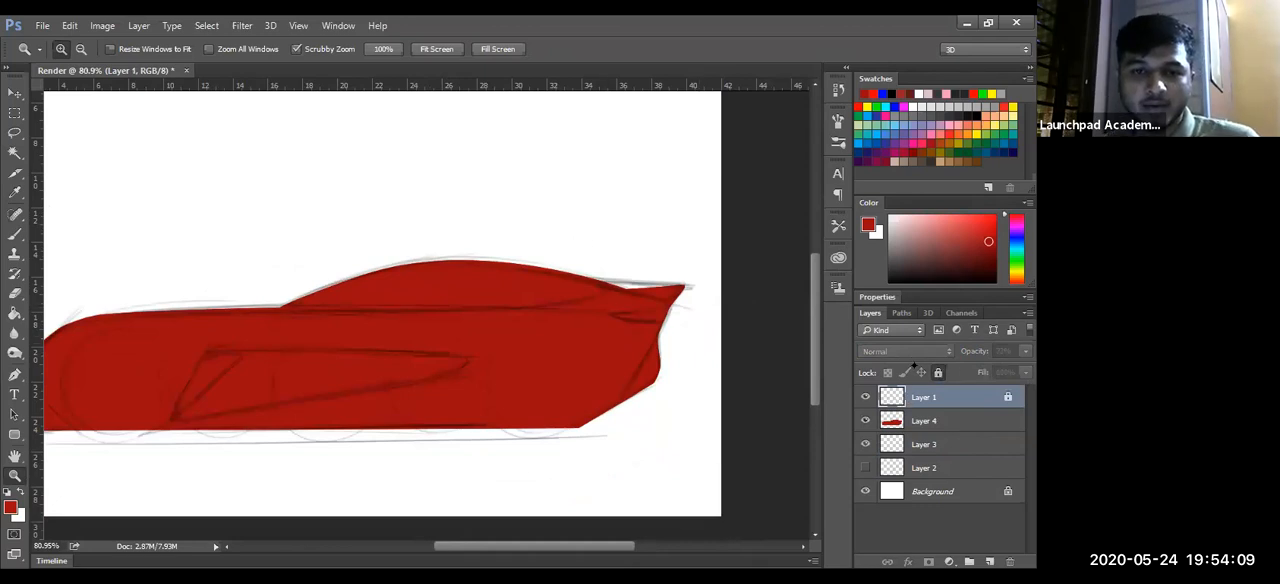
- Outline the rear spoiler area with a closed Pen path extending beyond the body edge and convert it into a selection
mouse_move(596, 257)
left_mouse_down()
mouse_move(567, 270)
mouse_move(595, 253)
mouse_move(640, 285)
mouse_move(583, 314)
mouse_move(679, 313)
mouse_move(623, 289)
left_mouse_up()
key("p")
left_click(491, 271)
left_click_drag(663, 331, 698, 352)
left_click(729, 287)
left_click(731, 245)
left_click(703, 225)
left_click(606, 233)
left_click(531, 251)
left_click(497, 268)
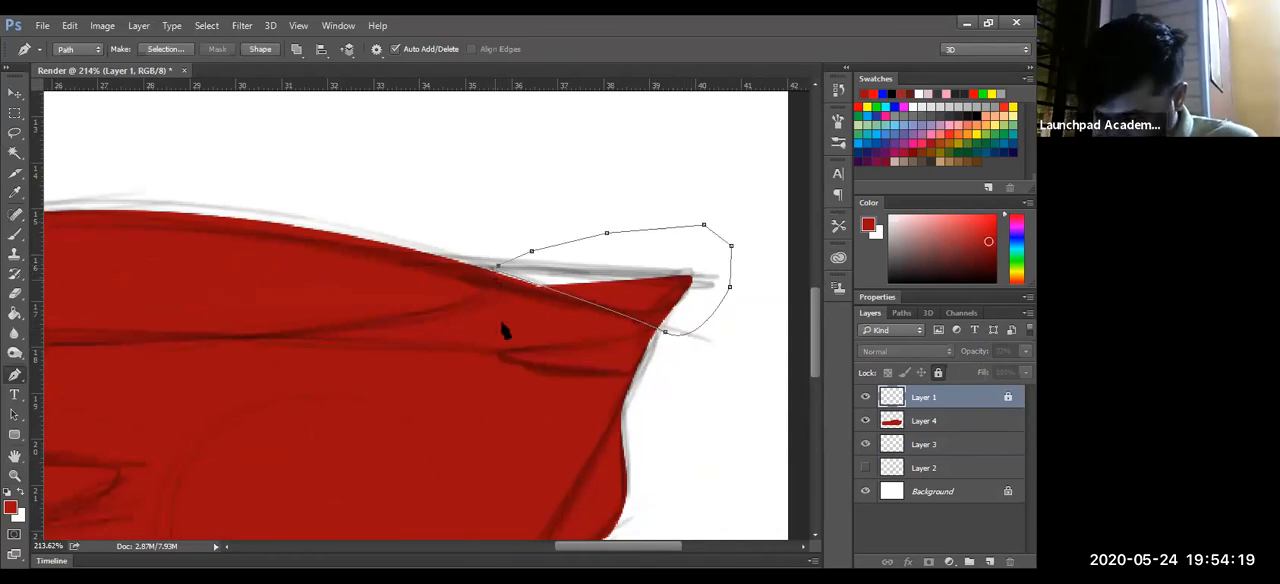
key("ctrl+Return")
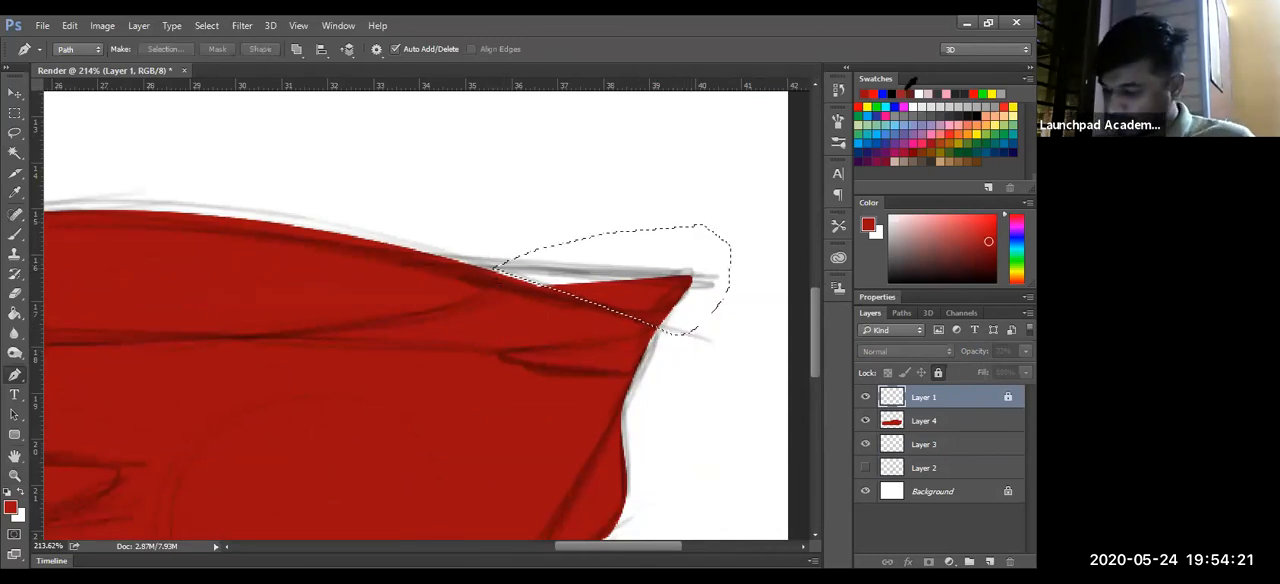
- Fill the spoiler selection with the default black on a new layer directly above Layer 4, and deselect
key("d")
key("g")
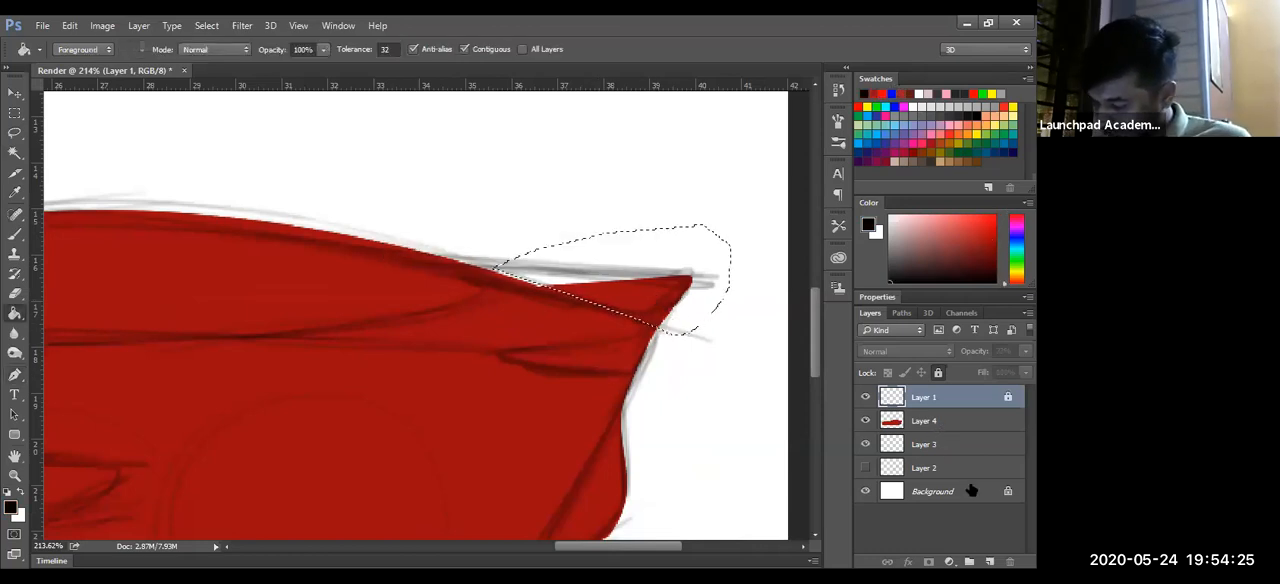
left_click(930, 421)
left_click(989, 562)
left_click(672, 318)
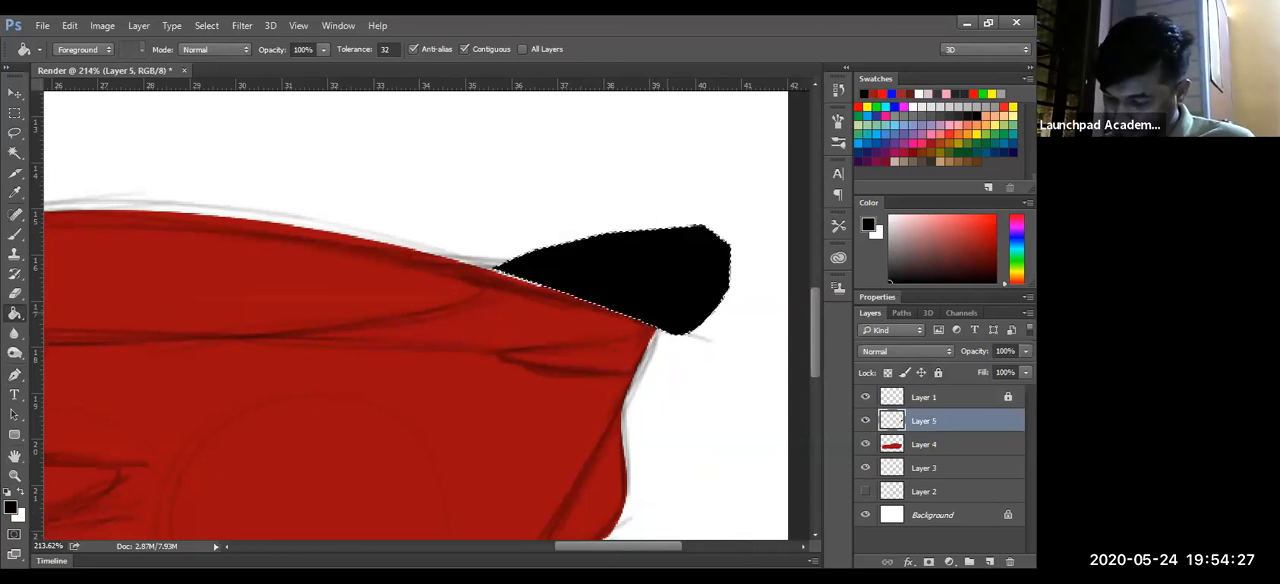
key("ctrl+d")
key("z")
left_click_drag(660, 321, 613, 339)
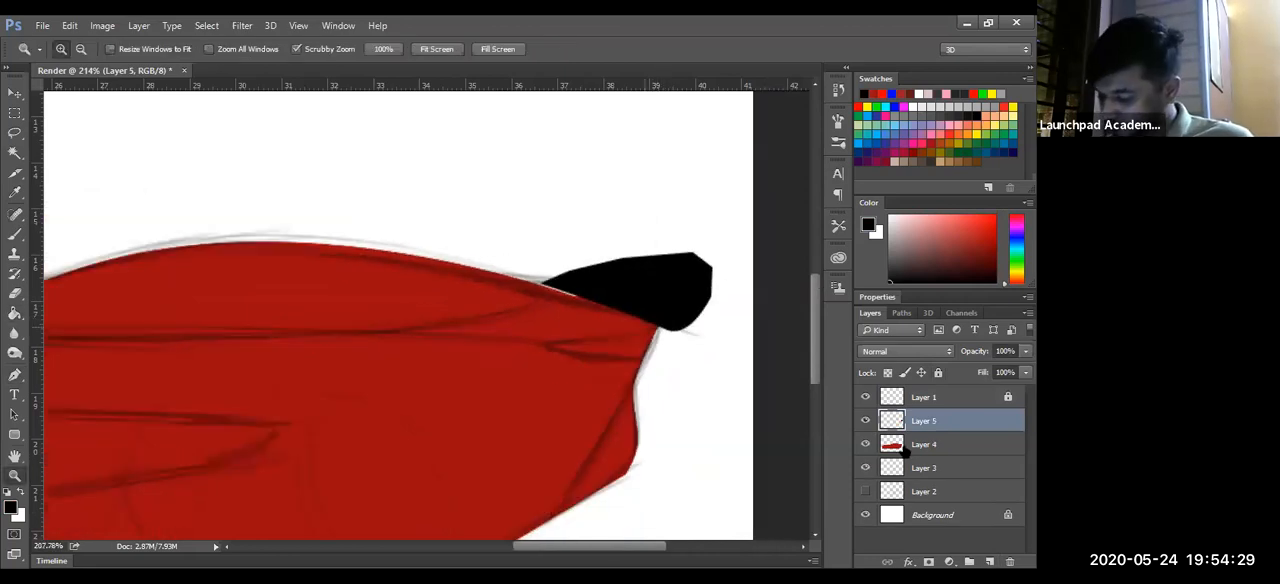
- Draw a closed Pen path around the triangular lower front corner of the car, following the sketched diagonal line
key("g")
key("z")
mouse_move(502, 375)
left_mouse_down()
mouse_move(297, 429)
mouse_move(379, 414)
left_mouse_up()
key("space")
left_click_drag(226, 449, 143, 443)
key("p")
left_click(138, 437)
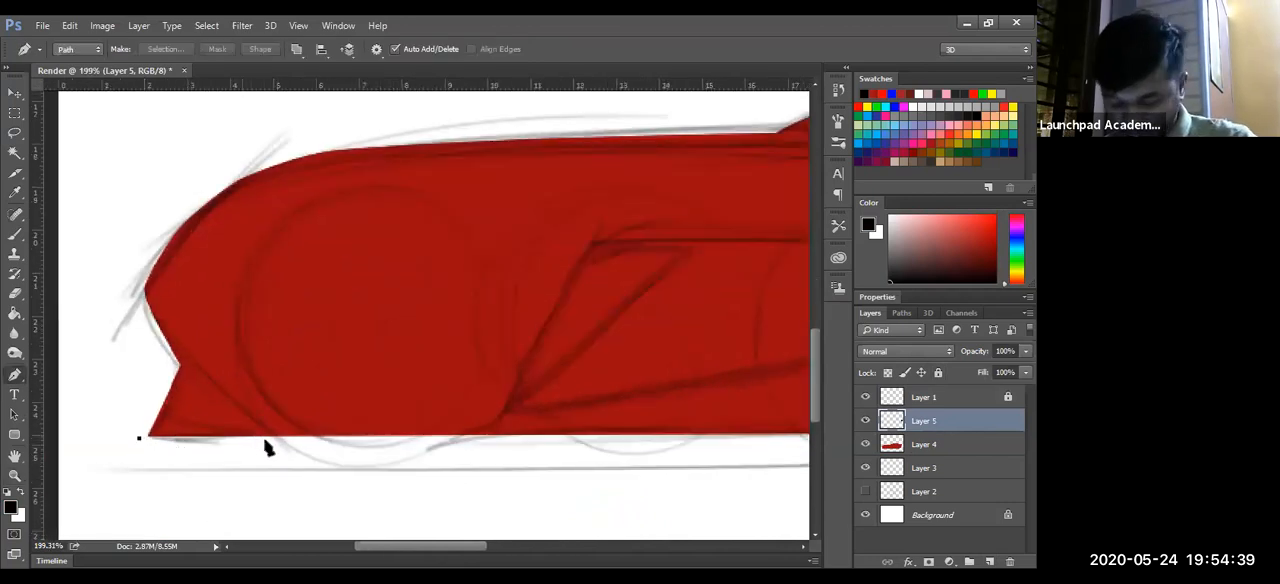
left_click(273, 440)
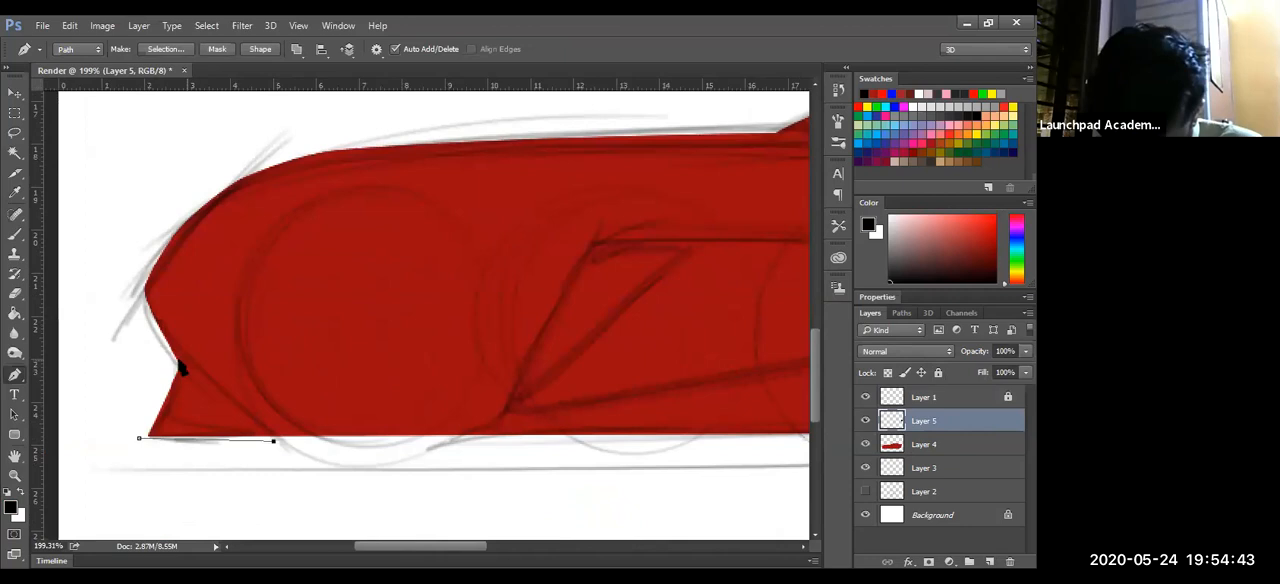
left_click_drag(178, 361, 228, 405)
left_click(223, 399)
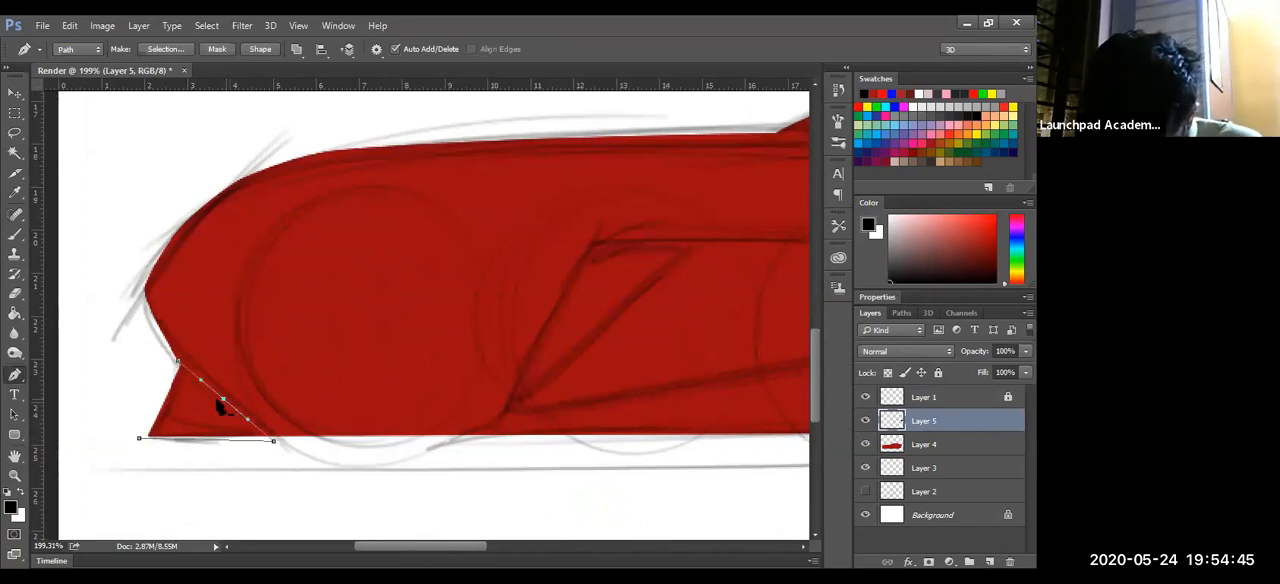
left_click(140, 437)
- Convert the front corner path into a selection, fill it with black on Layer 5, and deselect
key("ctrl+Return")
key("g")
left_click(200, 412)
key("ctrl+d")
key("z")
left_click_drag(445, 363, 368, 405)
left_click_drag(686, 381, 514, 357)
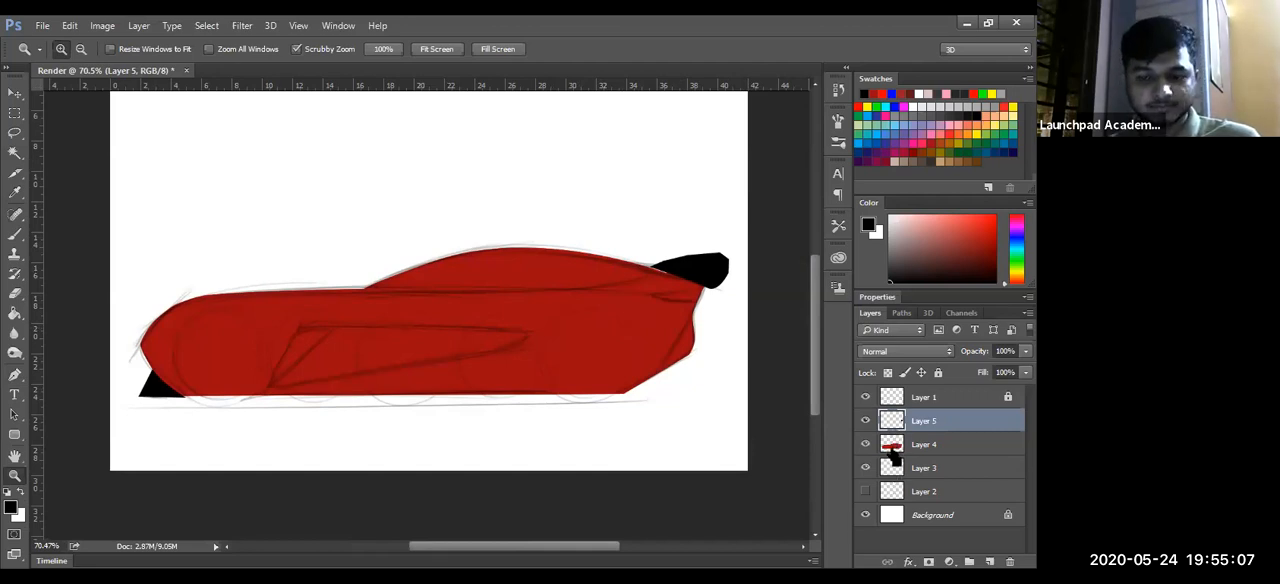
- Add a new layer above Layer 5 and brush the handwritten note "Press & Hold Ctrl" above the car
key("b")
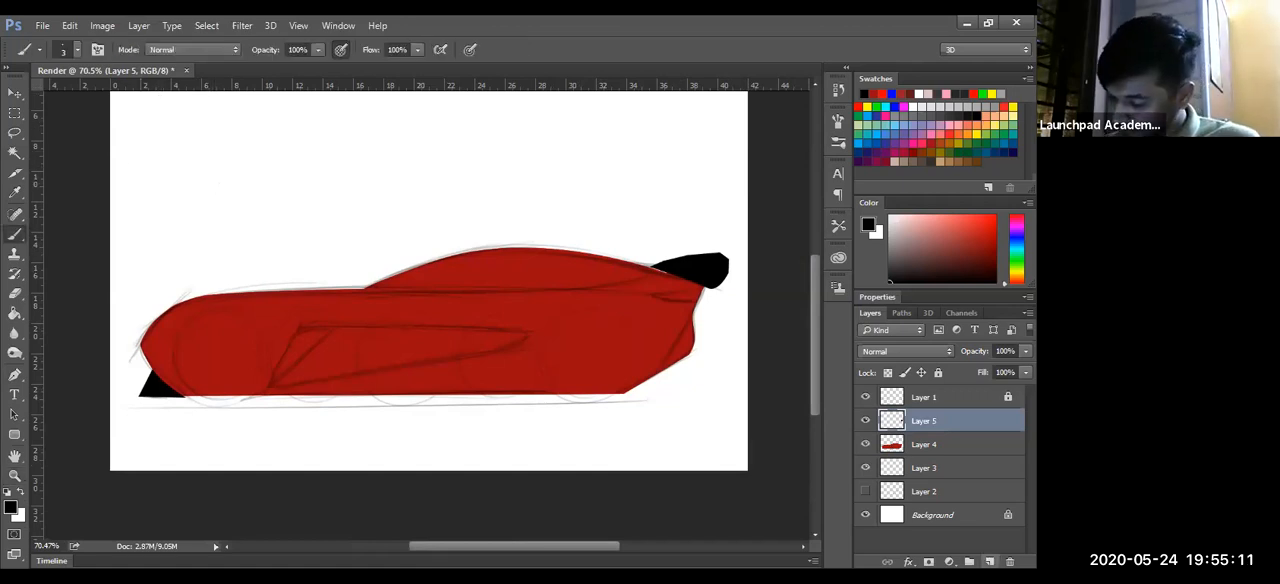
left_click(989, 561)
mouse_move(141, 155)
left_mouse_down()
mouse_move(211, 150)
mouse_move(281, 121)
mouse_move(270, 116)
mouse_move(286, 138)
mouse_move(310, 139)
mouse_move(321, 110)
mouse_move(346, 140)
left_mouse_up()
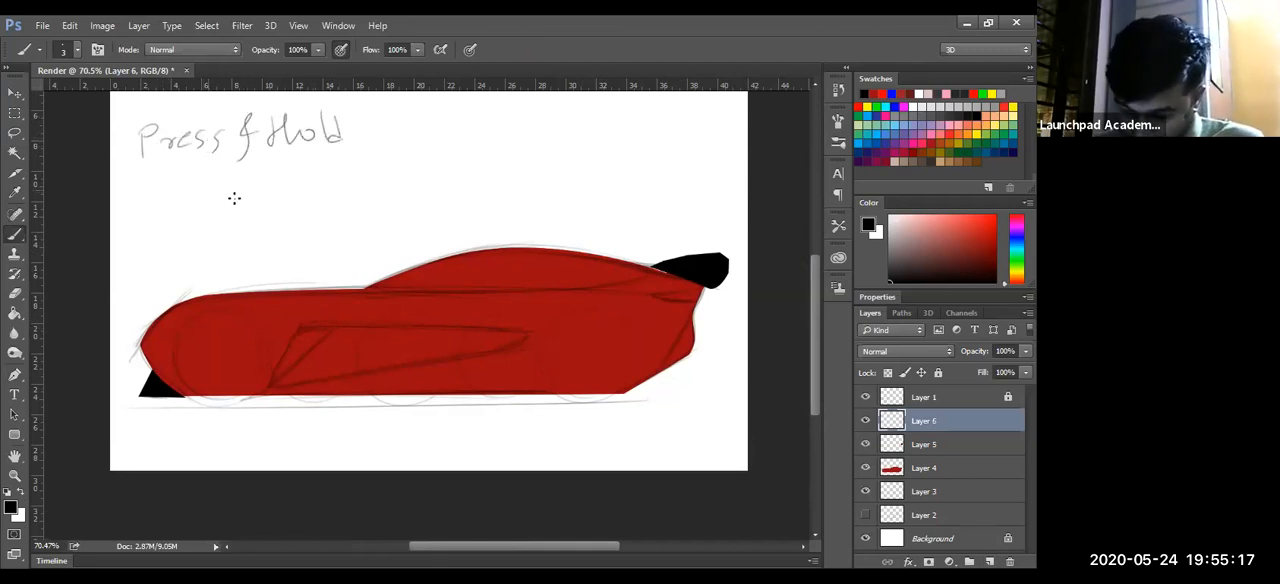
left_click_drag(208, 190, 211, 206)
left_click_drag(230, 180, 239, 204)
left_click_drag(222, 193, 242, 190)
left_click_drag(247, 190, 269, 206)
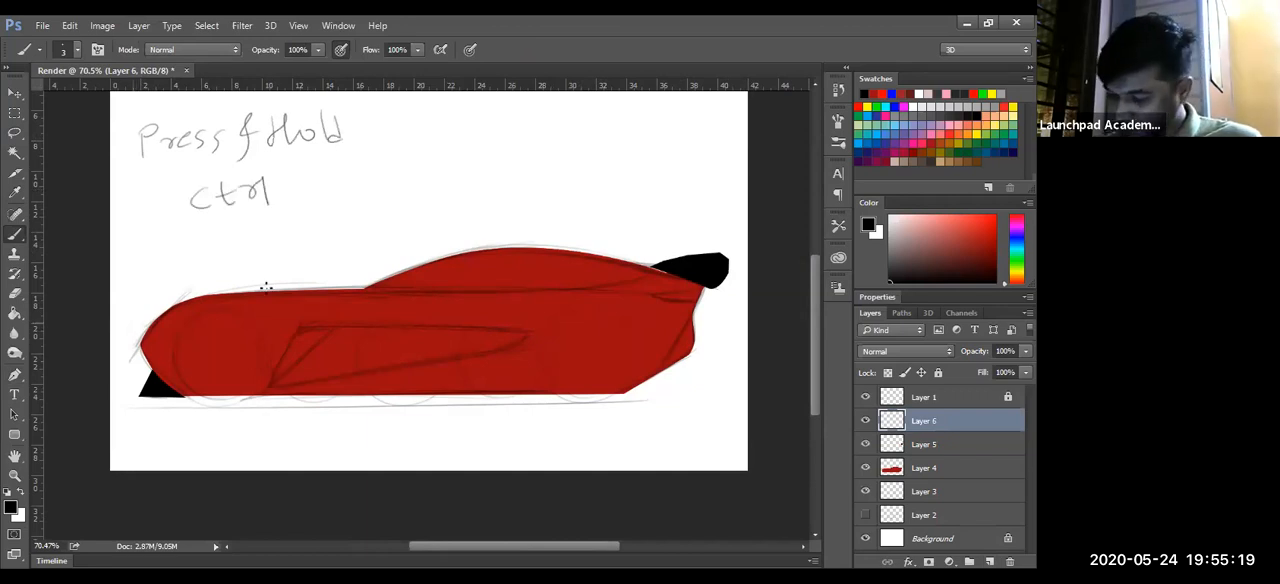
- Brush an arrow after the handwritten note and continue it with the words "Click on the layer icon"
left_click_drag(343, 161, 376, 161)
left_click_drag(430, 120, 428, 149)
mouse_move(441, 116)
left_mouse_down()
mouse_move(446, 147)
mouse_move(478, 148)
left_mouse_up()
mouse_move(486, 114)
left_mouse_down()
mouse_move(491, 149)
mouse_move(522, 128)
left_mouse_up()
left_click_drag(432, 174, 456, 180)
mouse_move(486, 162)
left_mouse_down()
mouse_move(486, 180)
mouse_move(531, 176)
left_mouse_up()
left_click_drag(559, 147, 558, 179)
mouse_move(584, 162)
left_mouse_down()
mouse_move(586, 203)
mouse_move(614, 178)
left_mouse_up()
left_click_drag(617, 176, 627, 160)
left_click_drag(465, 214, 489, 211)
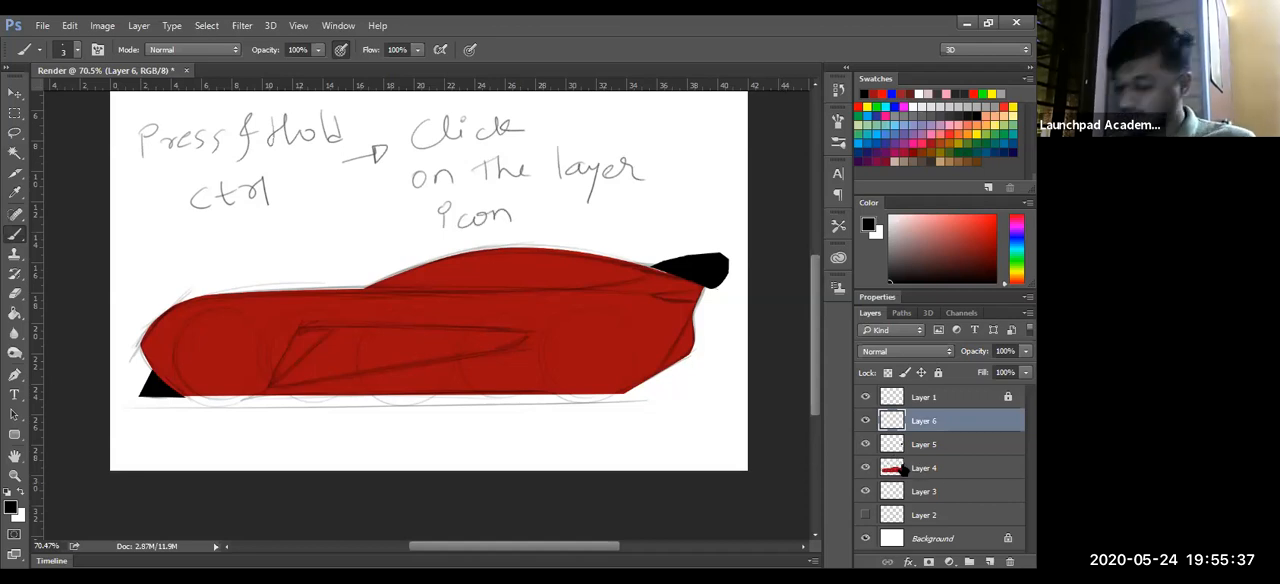
- Load Layer 4's body shape as a selection, invert it, and delete the black overhang from Layer 5, ending with nothing selected
left_click(896, 476)
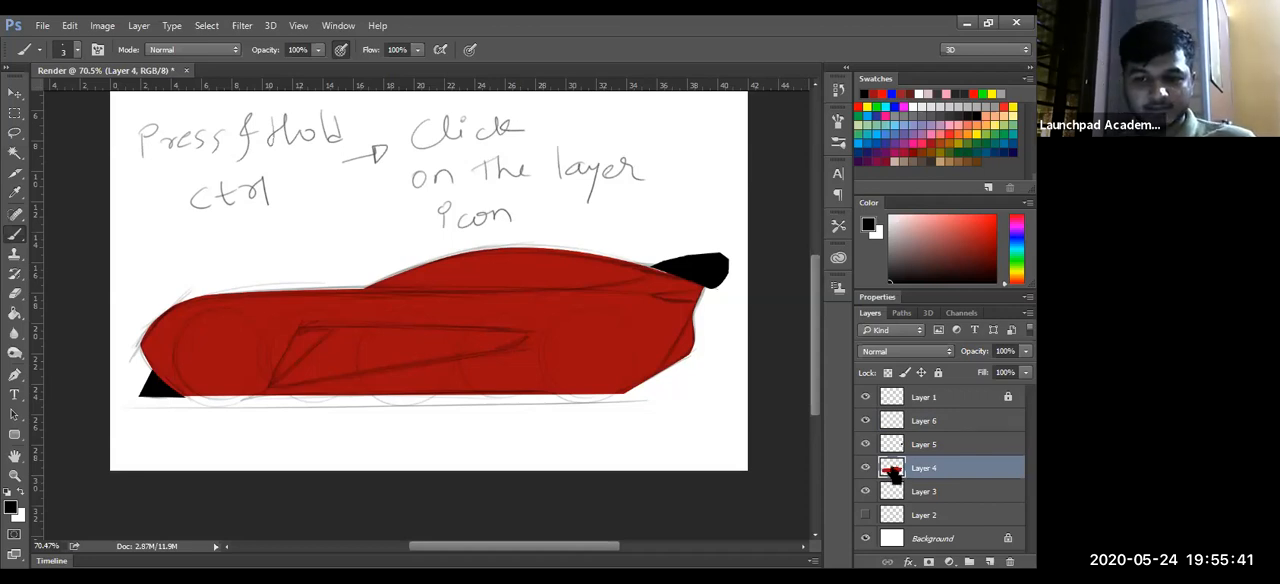
left_click(890, 476, "ctrl")
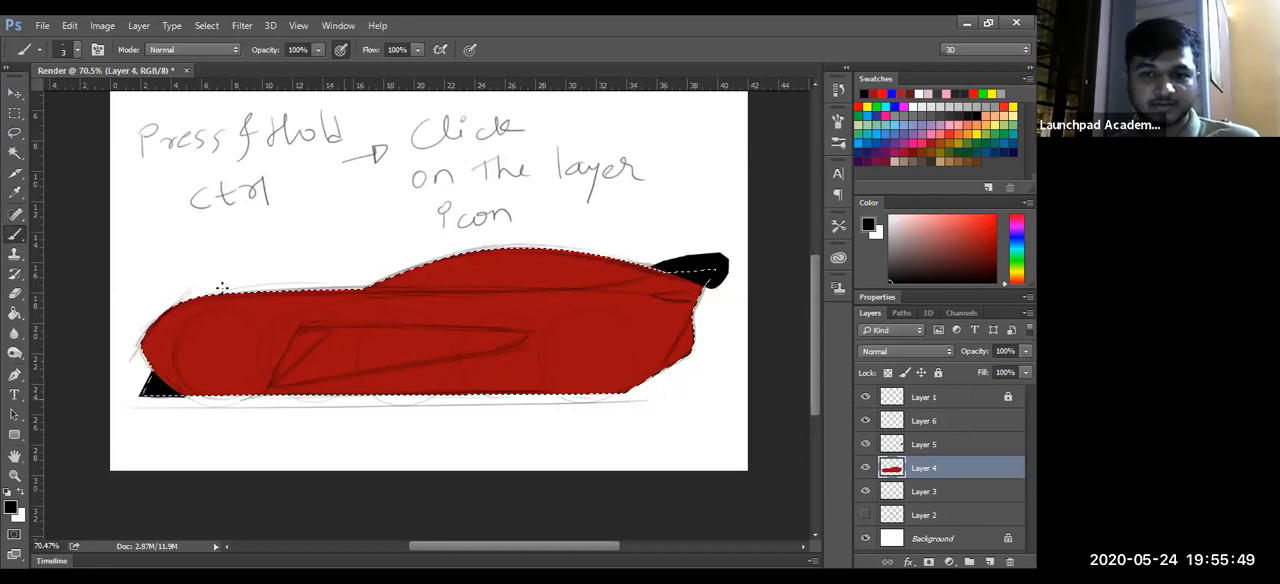
left_click(938, 444)
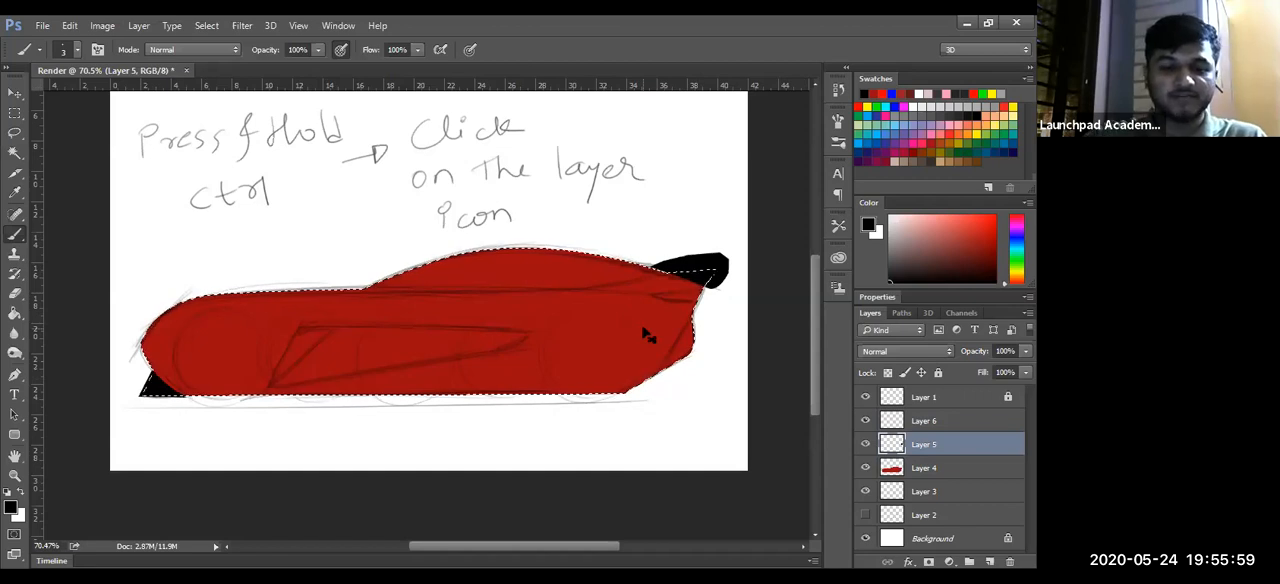
key("ctrl+shift+i")
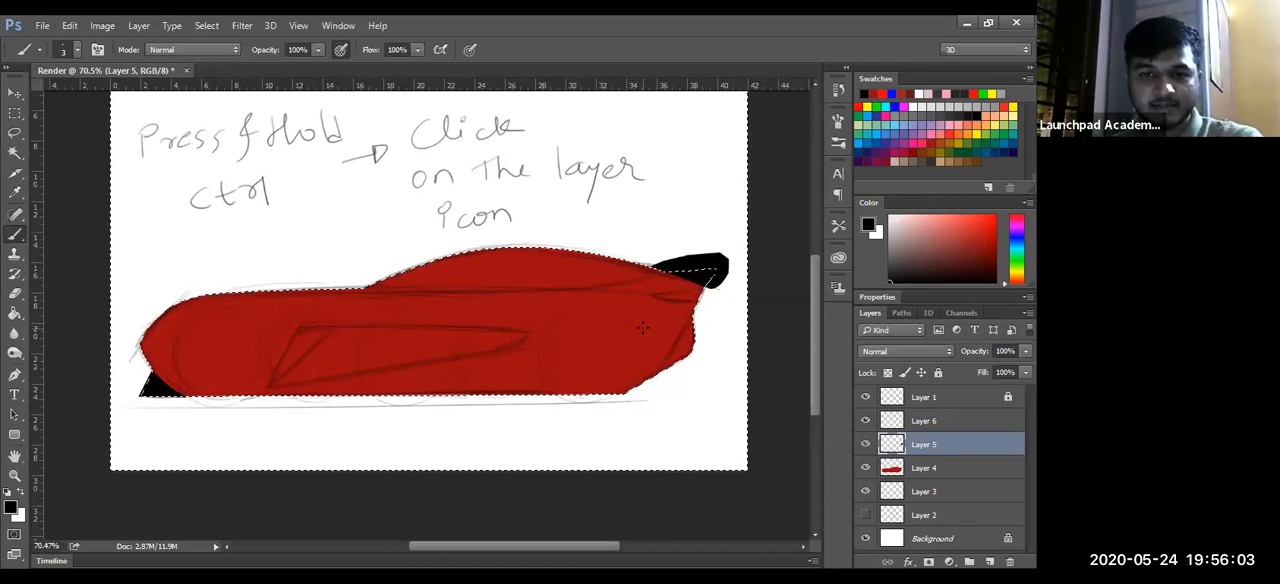
key("Delete")
key("ctrl+d")
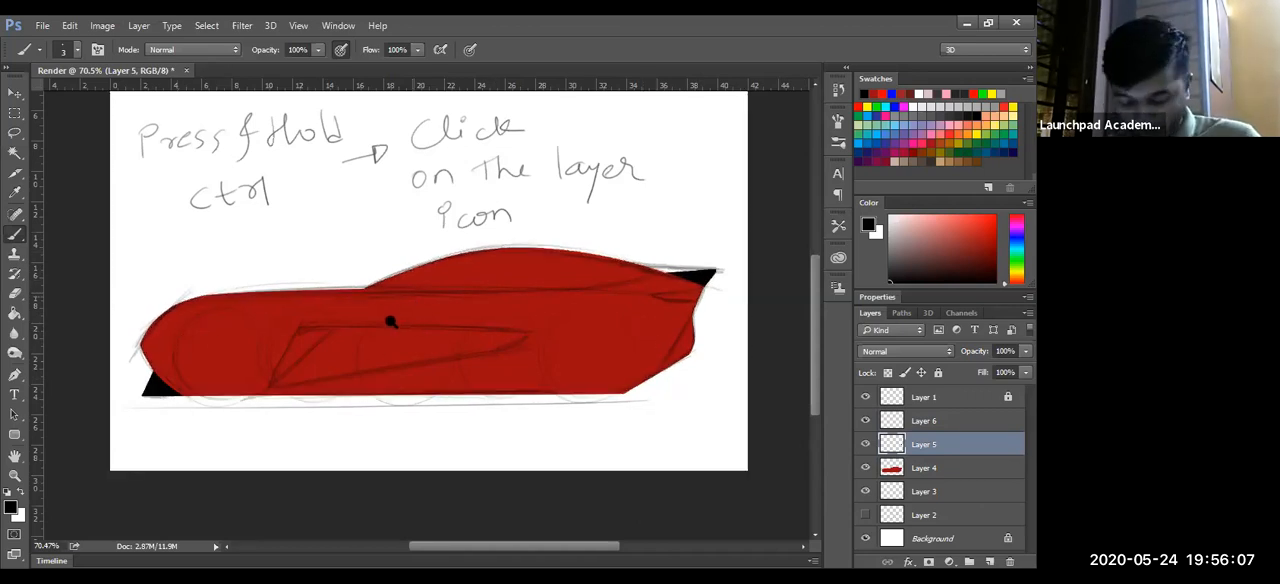
key("z")
left_click_drag(329, 417, 363, 392)
left_click_drag(373, 469, 148, 285)
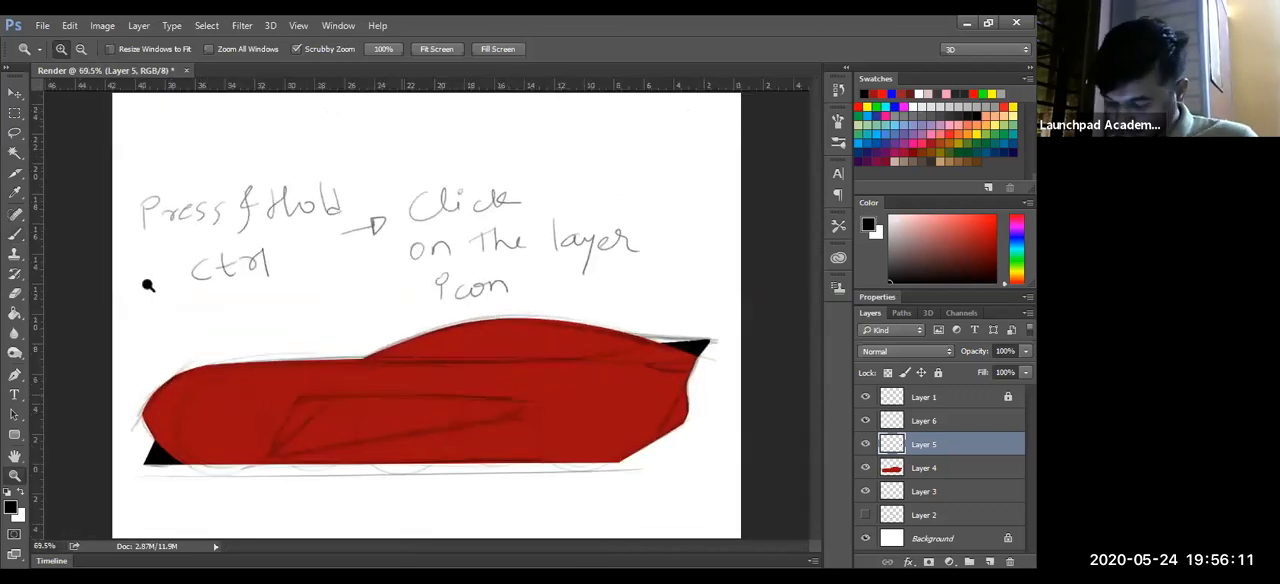
- Draw a closed Pen path around the car's lower rear corner, extending beyond the body's edge
left_click_drag(345, 464, 557, 368)
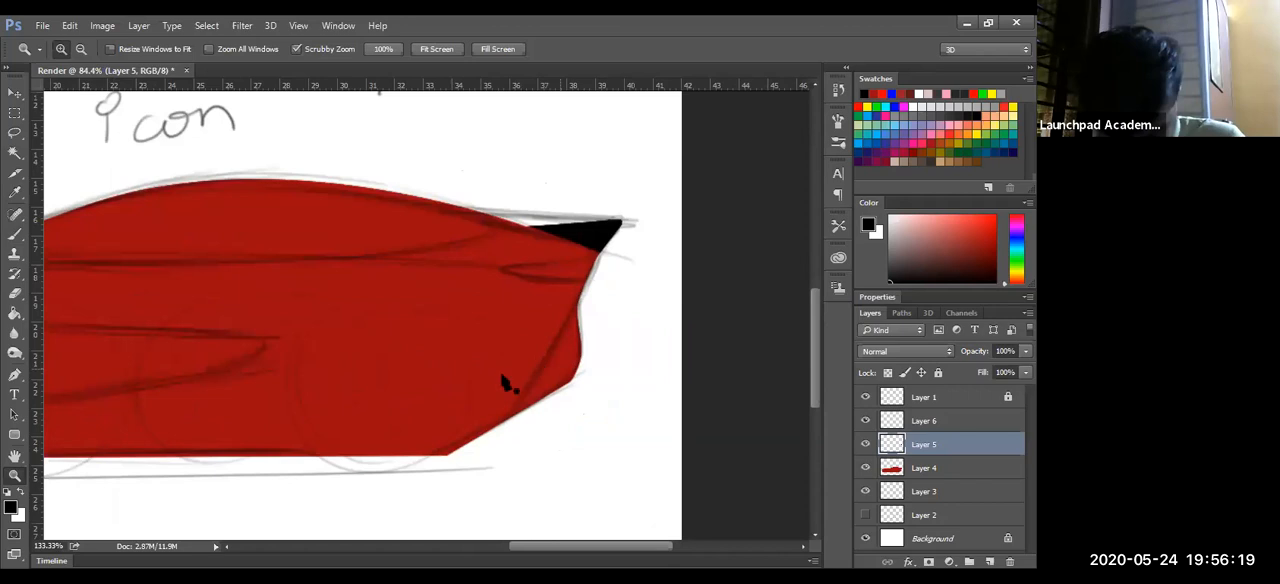
key("p")
left_click(436, 455)
left_click(512, 411)
left_click(579, 301)
left_click(597, 342)
left_click(597, 393)
left_click(575, 430)
left_click(520, 463)
left_click(438, 456)
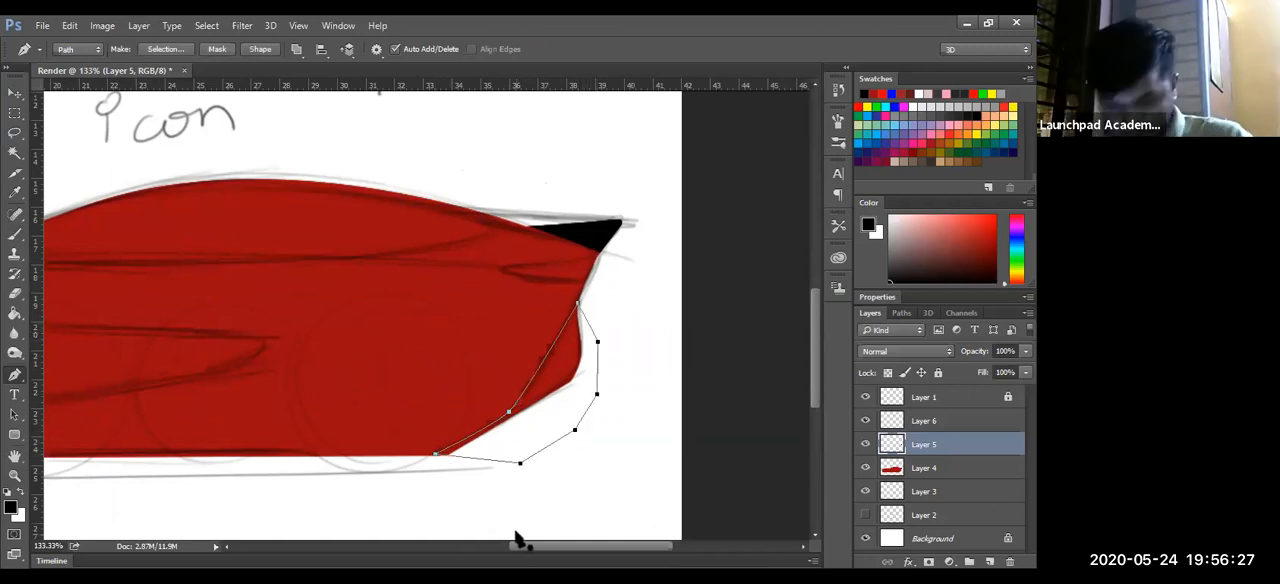
- Convert the lower rear corner path into a selection and fill it with black on Layer 5
key("ctrl+Return")
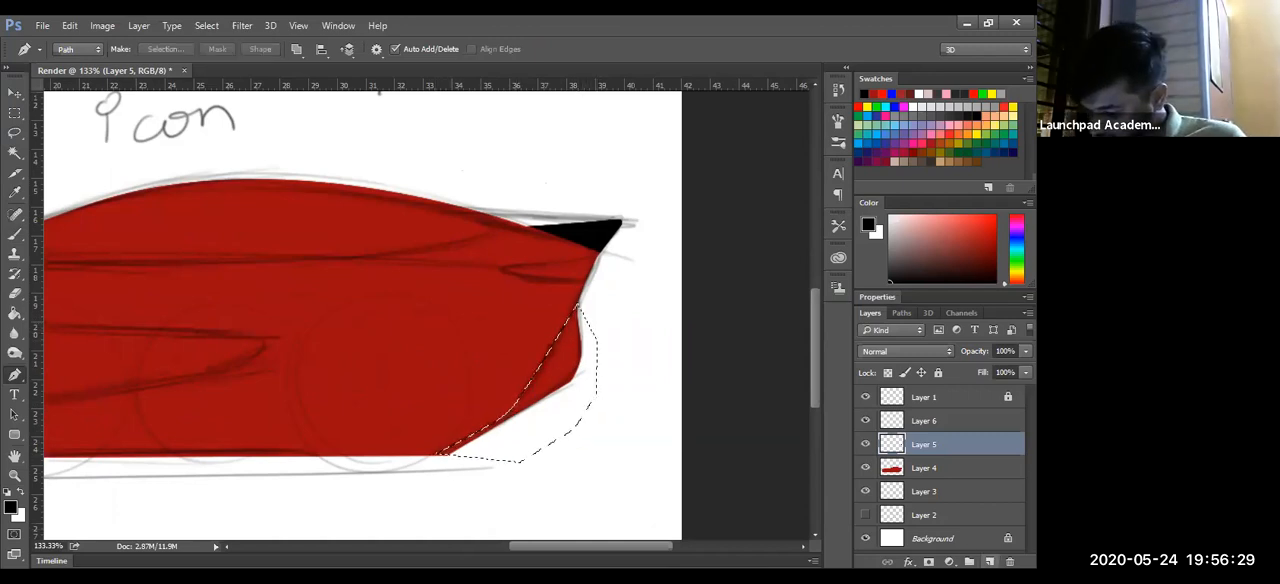
key("g")
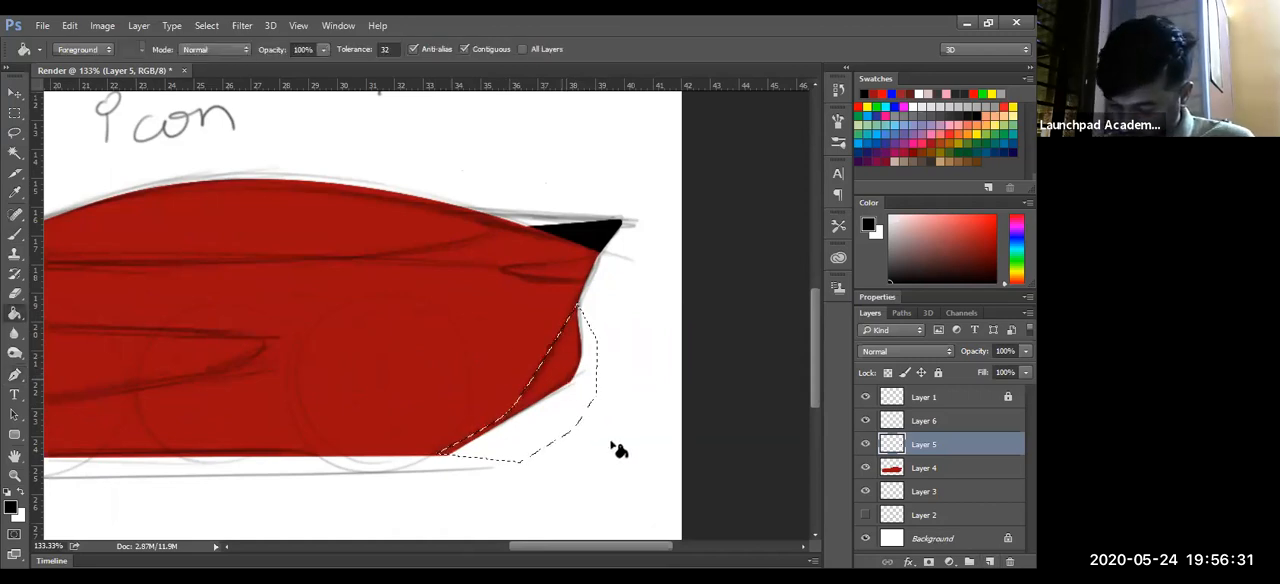
left_click(612, 447)
- Load Layer 4's body shape as a selection, invert it, delete the rear corner's black overhang from Layer 5, and deselect
left_click(891, 470, "ctrl")
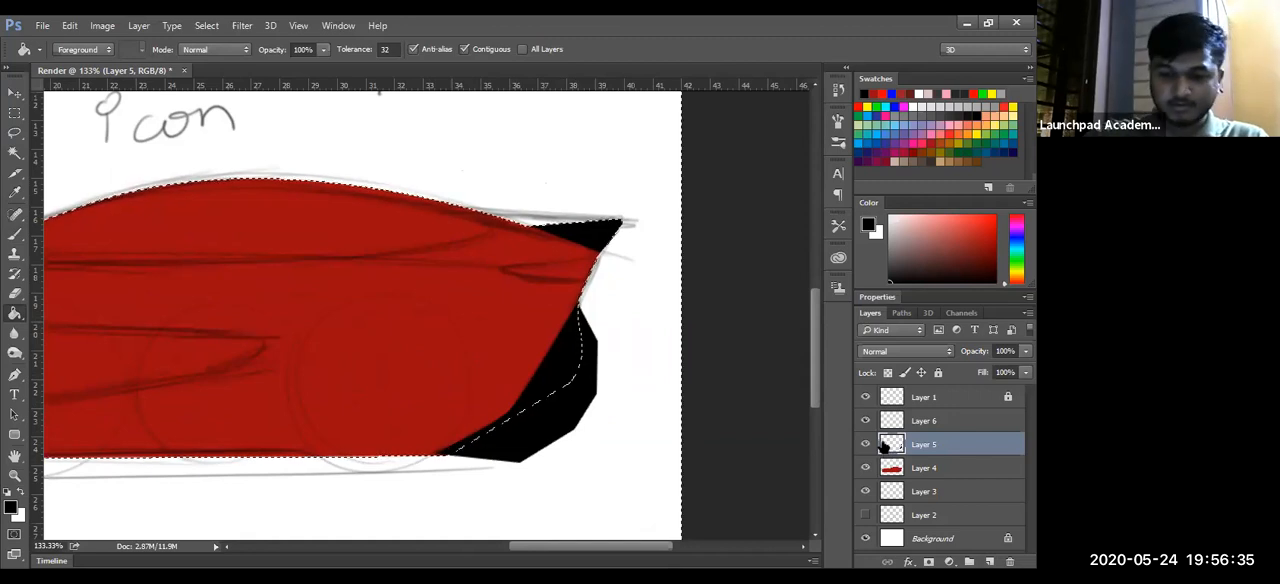
key("ctrl+shift+i")
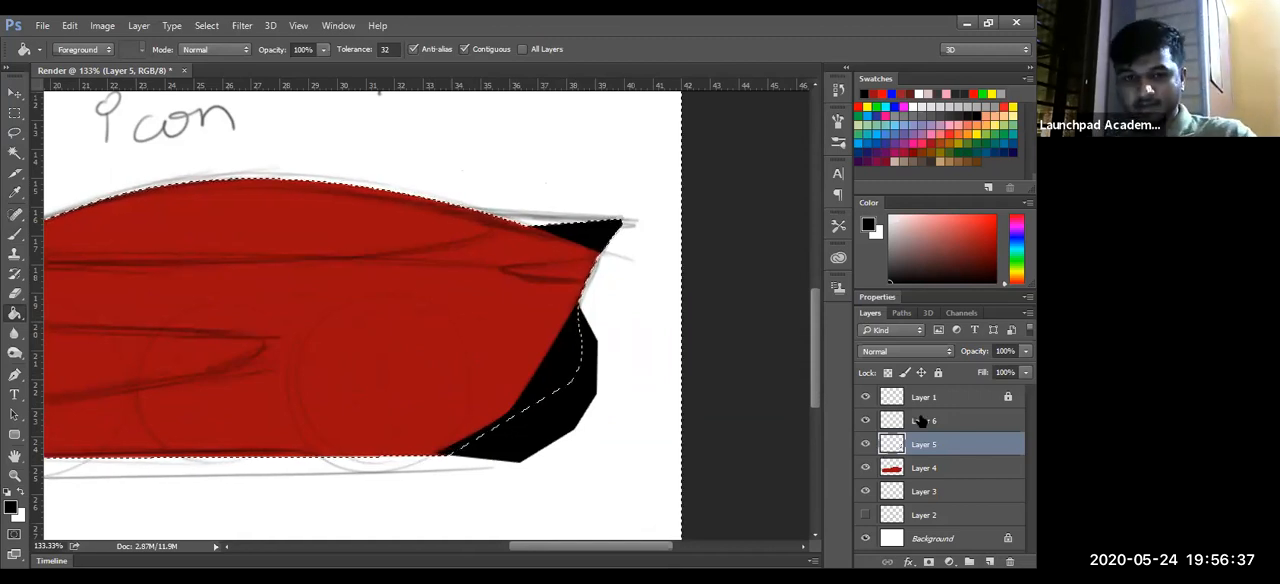
key("Delete")
key("ctrl+d")
- Trace the front slanted edge and long upper edge of the sketched side panel with the Pen tool
key("z")
left_click_drag(458, 384, 269, 427)
left_click_drag(458, 419, 560, 406)
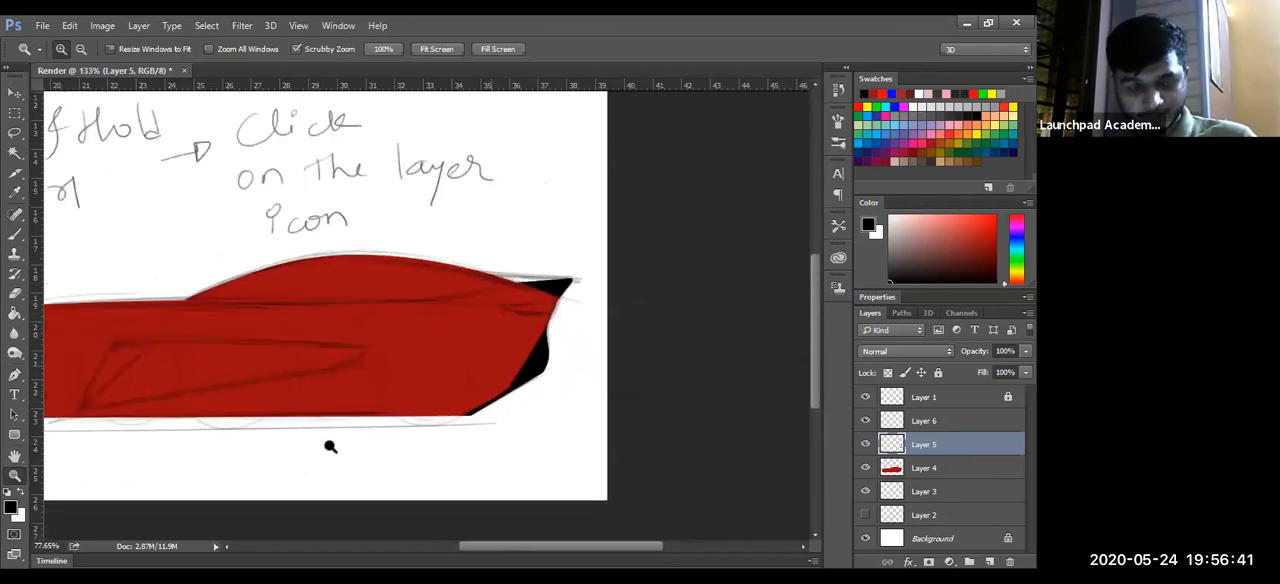
left_click_drag(498, 367, 446, 400)
key("p")
left_click(238, 376)
left_click(289, 281)
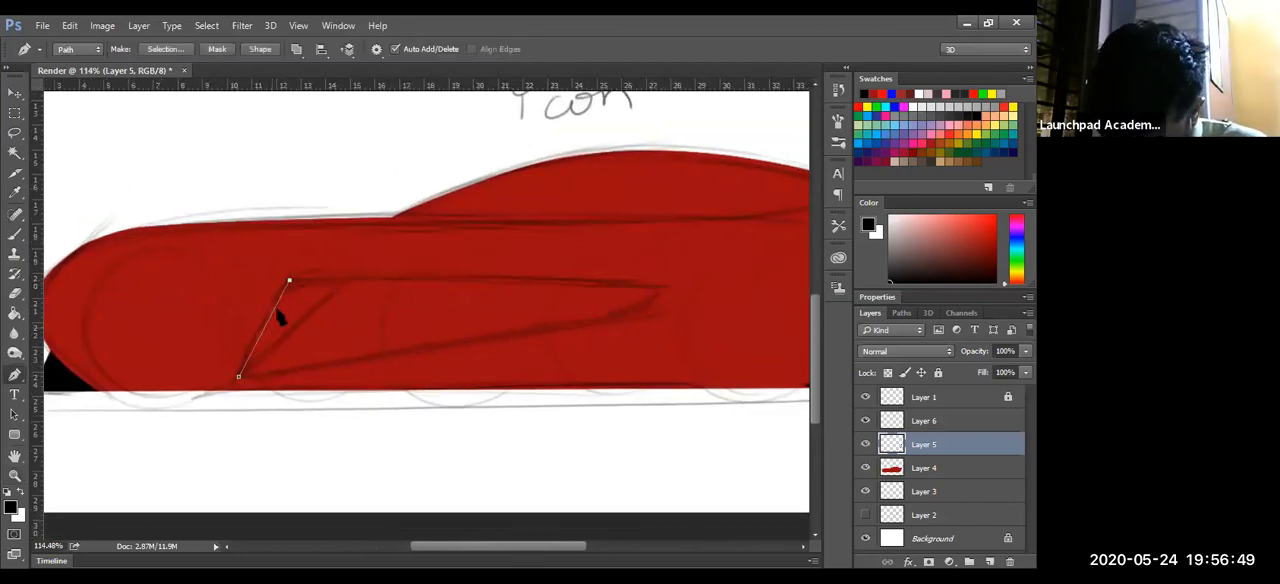
left_click_drag(283, 292, 279, 291)
left_click(238, 376, "ctrl")
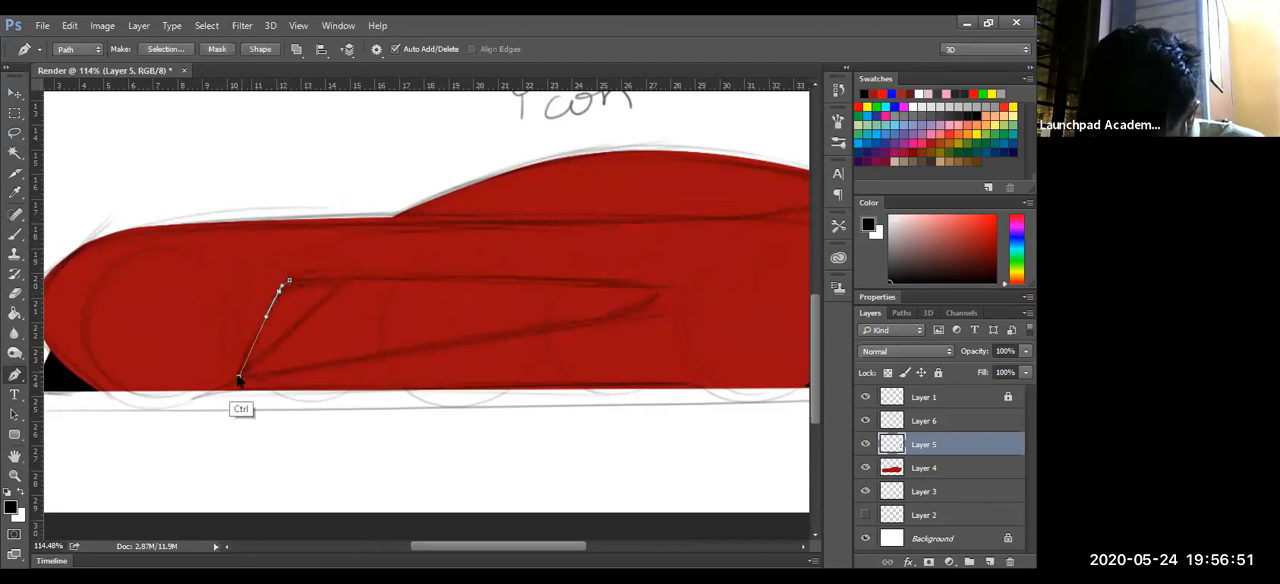
left_click_drag(239, 376, 257, 379)
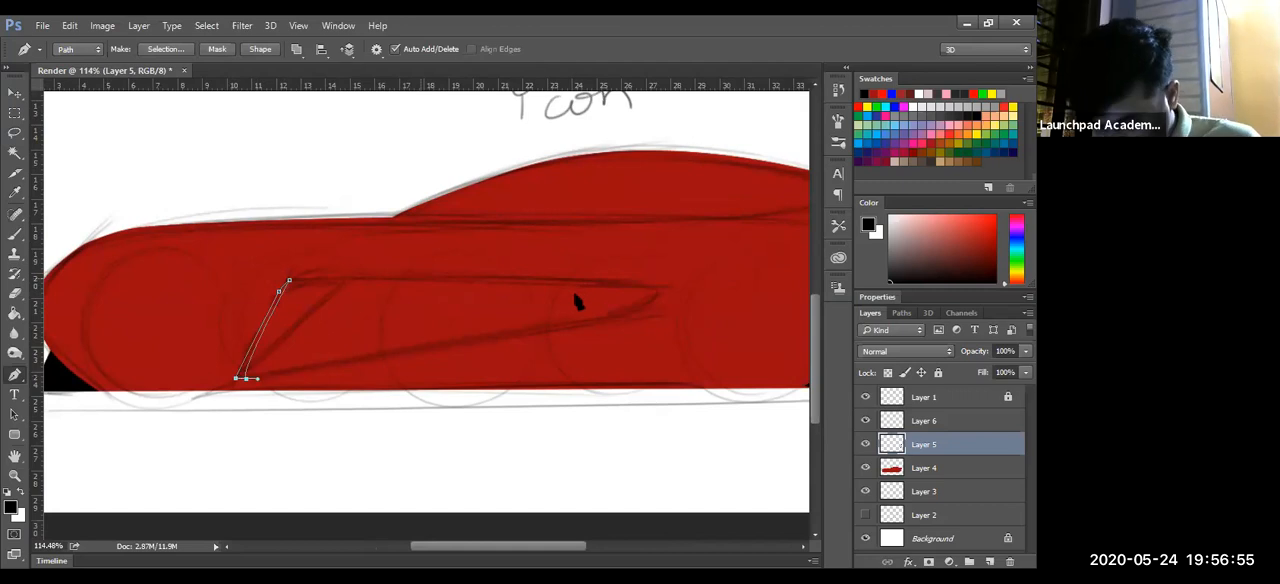
key("ctrl+z")
left_click(657, 287)
left_click_drag(291, 280, 290, 278)
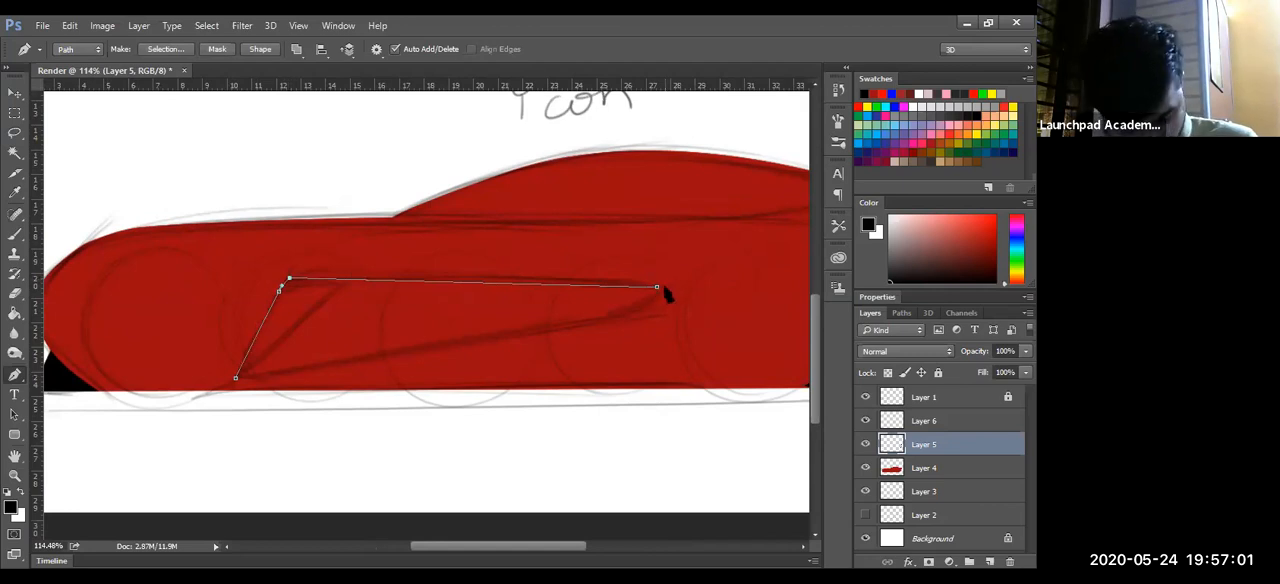
- Continue the side panel path around its rounded rear tip, along the lower edge, and close it at the front corner
left_click_drag(657, 300, 645, 307)
left_click(248, 378)
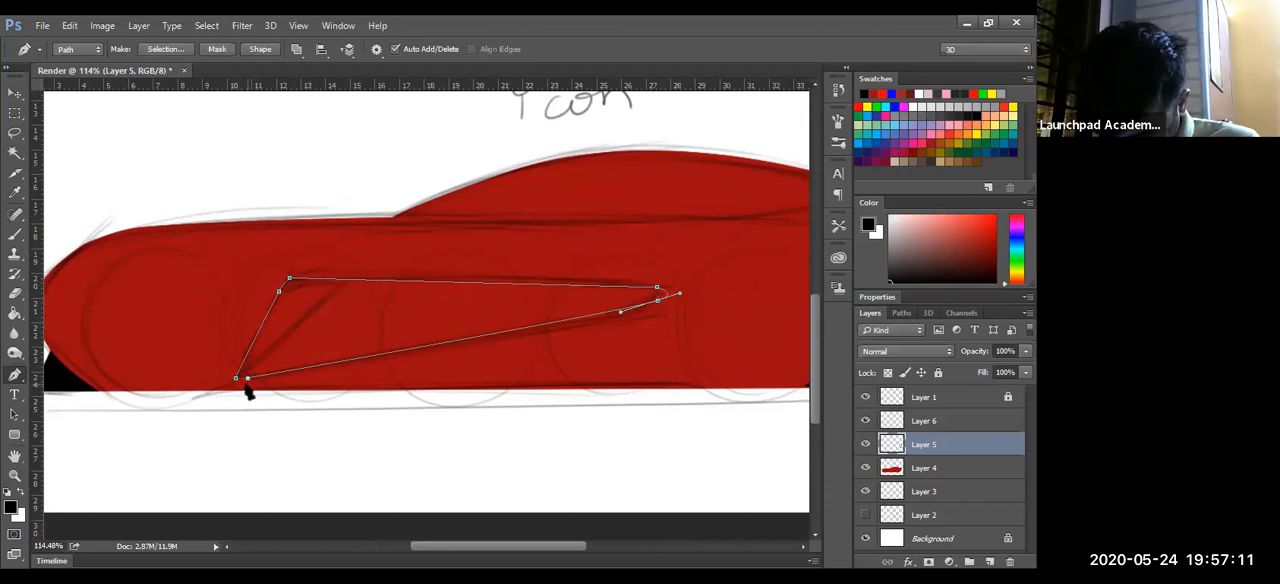
key("ctrl+z")
left_click(236, 379)
left_click(278, 374)
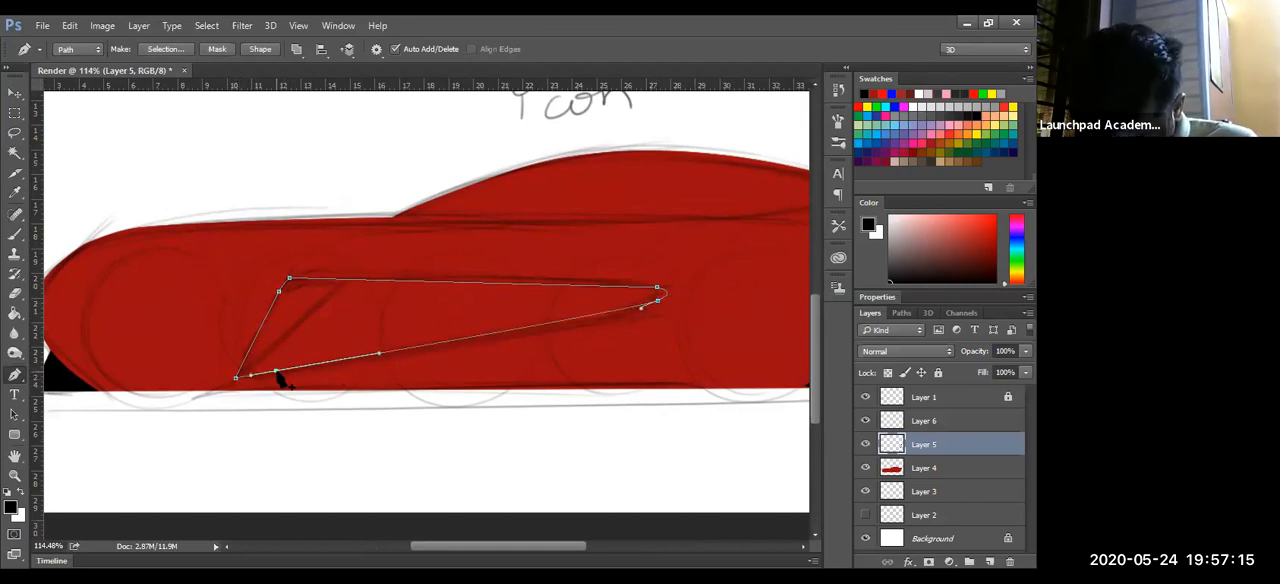
left_click_drag(278, 374, 257, 381)
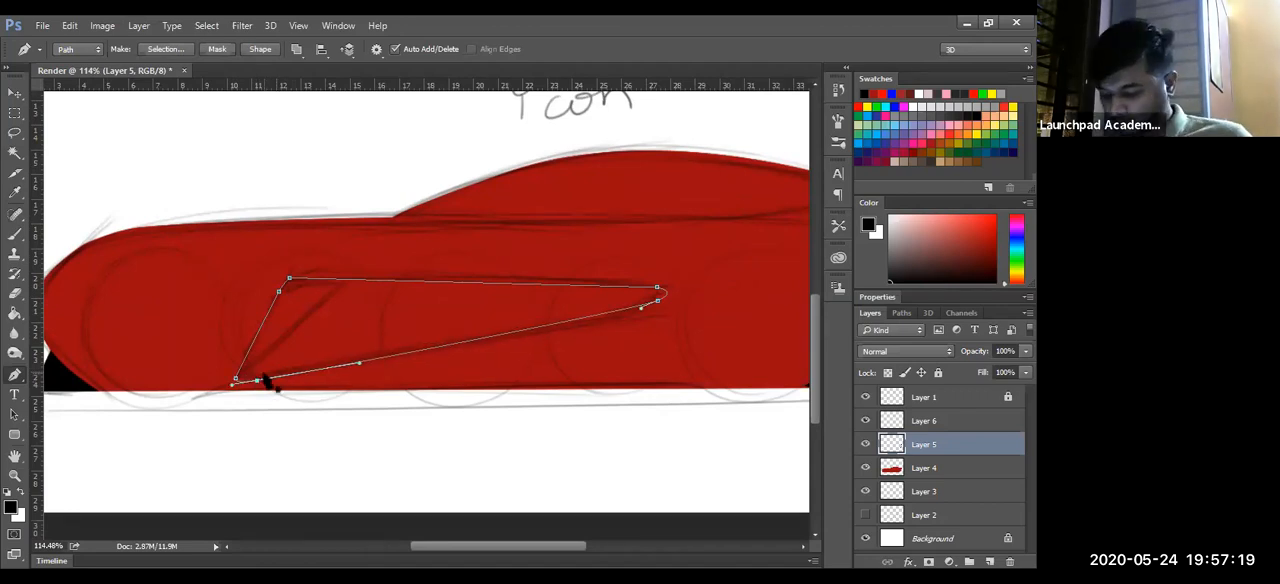
- Convert the side panel path into a selection, fill it with black on a new layer above Layer 5, and deselect
key("ctrl+Return")
key("ctrl+shift+alt+n")
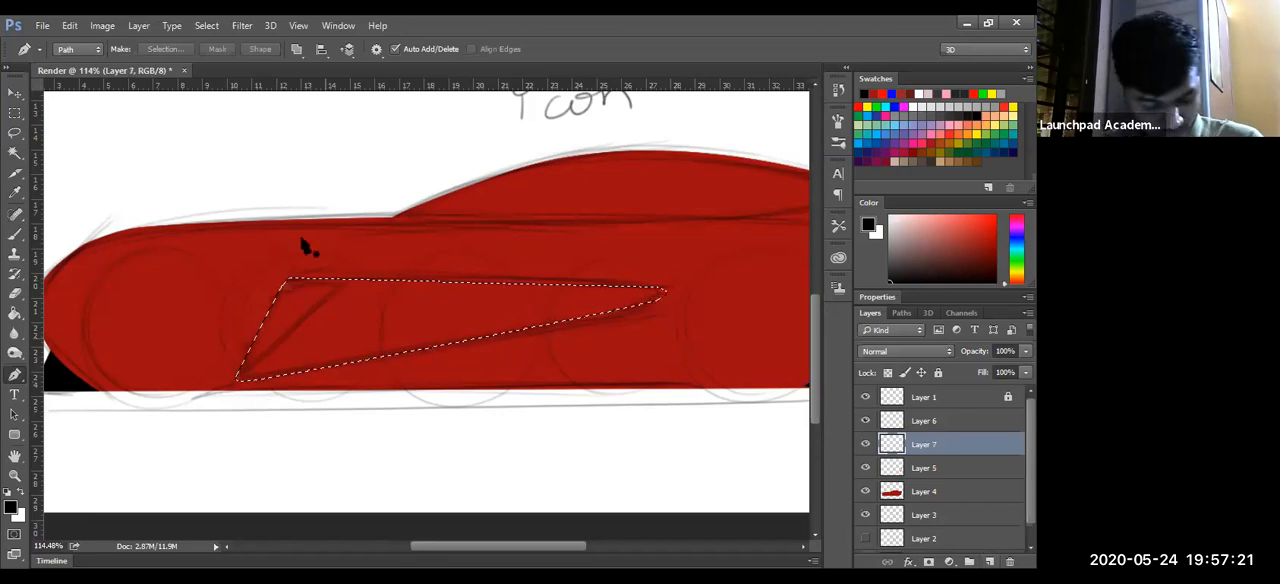
key("g")
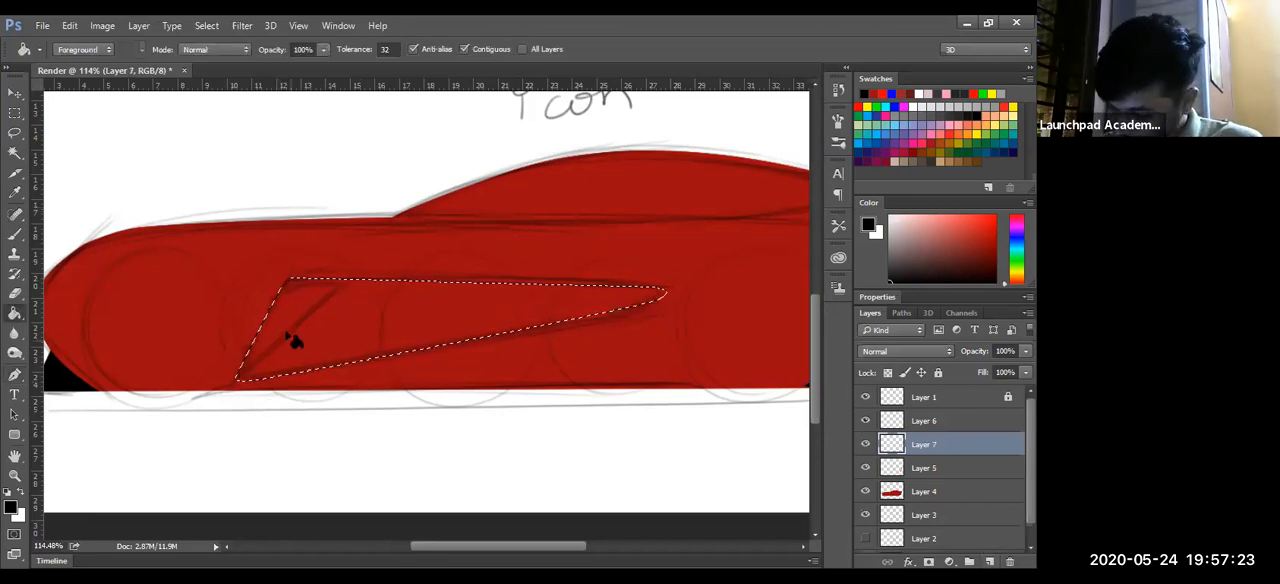
key("alt+BackSpace")
key("ctrl+d")
key("z")
mouse_move(562, 335)
left_mouse_down()
mouse_move(486, 358)
mouse_move(500, 353)
mouse_move(486, 349)
mouse_move(510, 290)
mouse_move(543, 274)
mouse_move(484, 340)
mouse_move(517, 265)
left_mouse_up()
key("p")
left_click(220, 246)
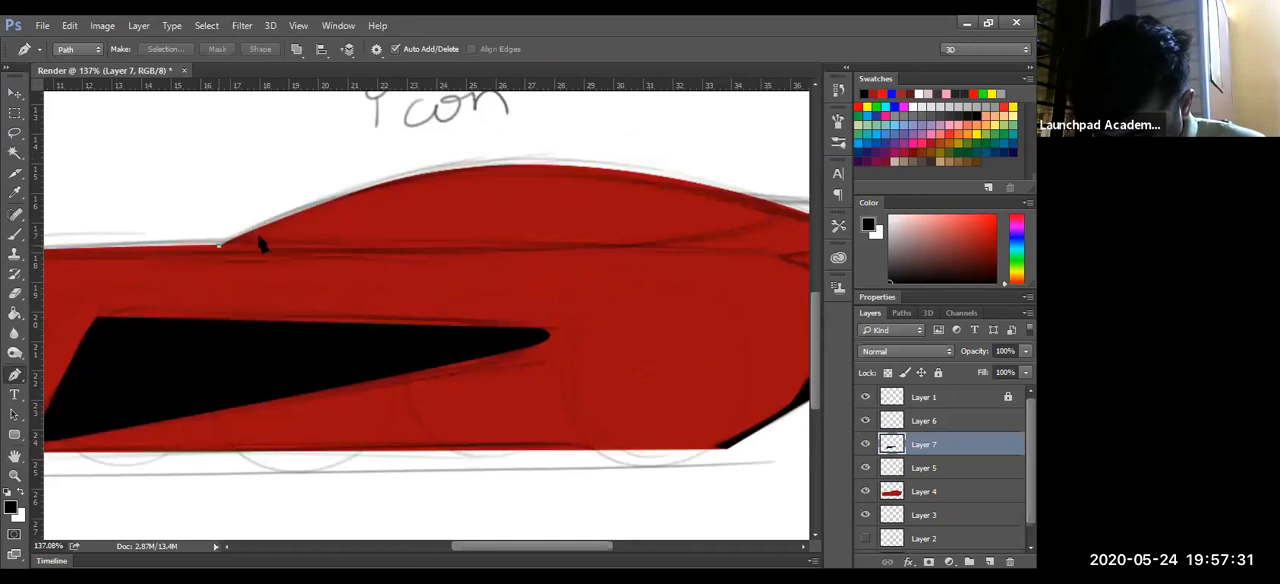
mouse_move(625, 274)
left_mouse_down()
mouse_move(562, 295)
mouse_move(625, 258)
left_mouse_up()
left_click_drag(706, 236, 700, 252)
left_click_drag(441, 189, 337, 201)
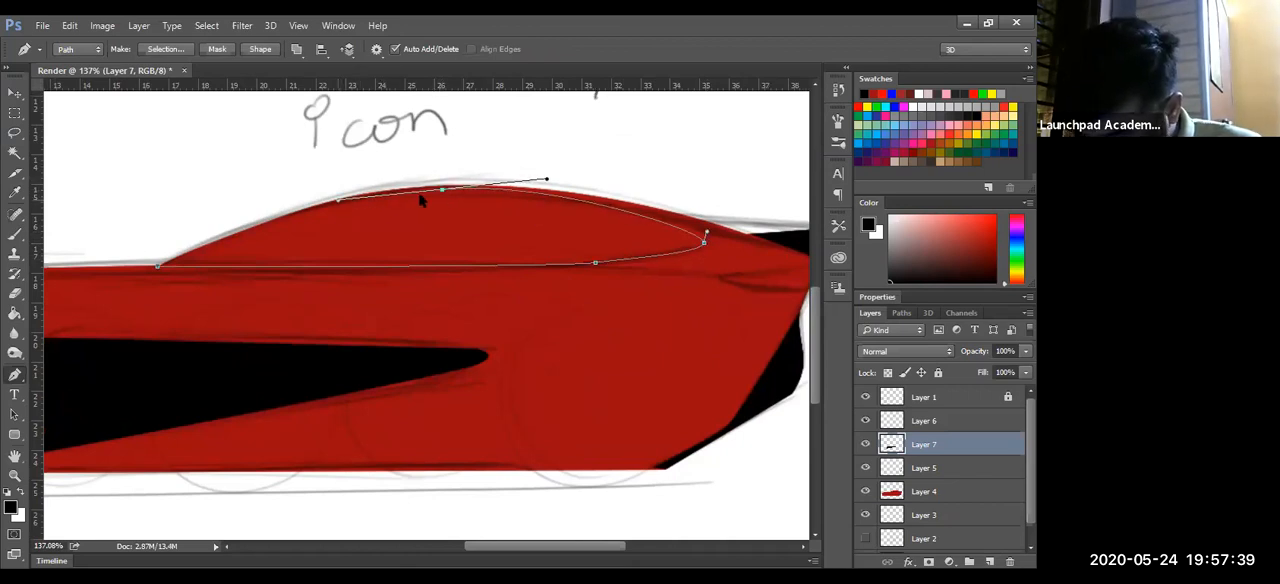
left_click_drag(442, 190, 435, 193)
left_click(160, 270)
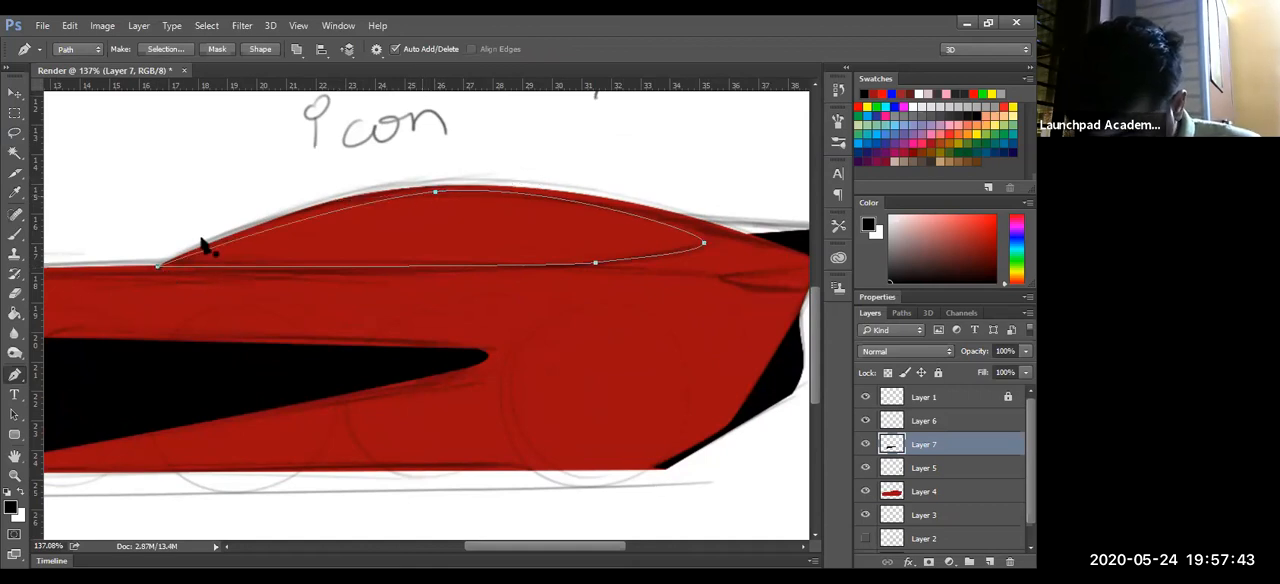
left_click(362, 199)
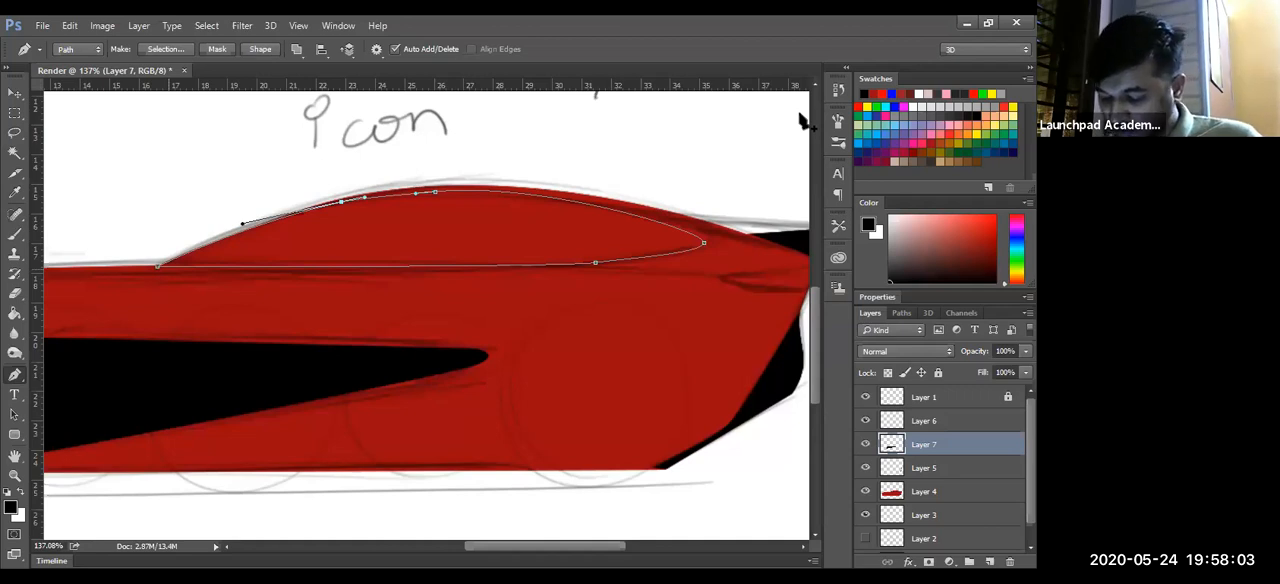
key("ctrl+alt+z")
key("ctrl+alt+z")
key("ctrl+alt+z")
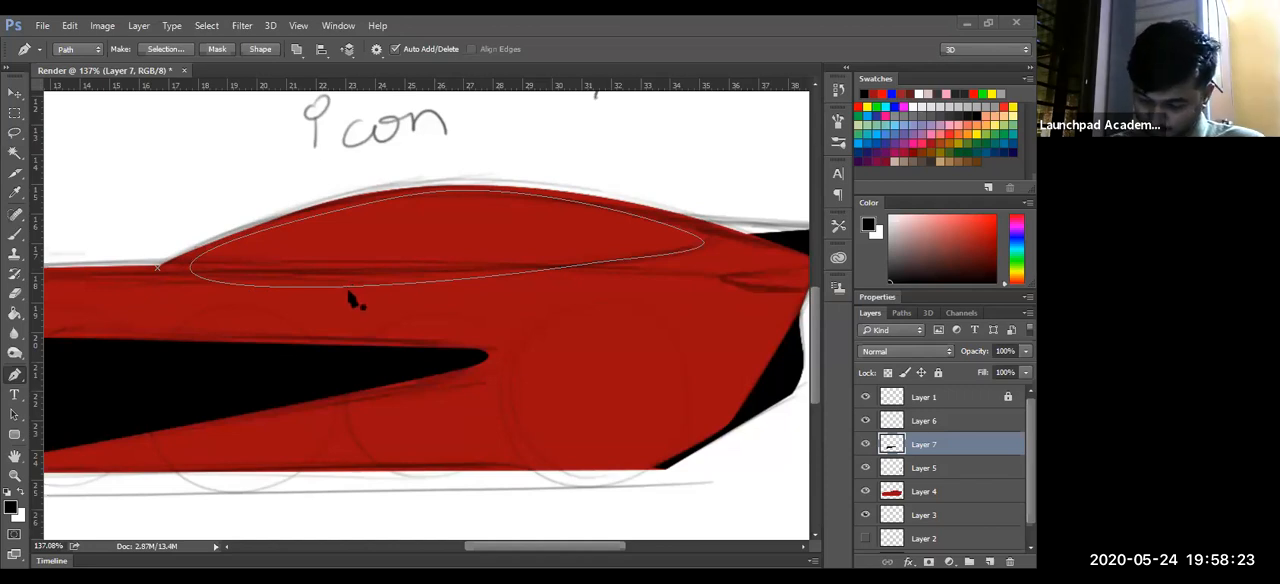
left_click(903, 314)
left_click(922, 369)
left_click(870, 313)
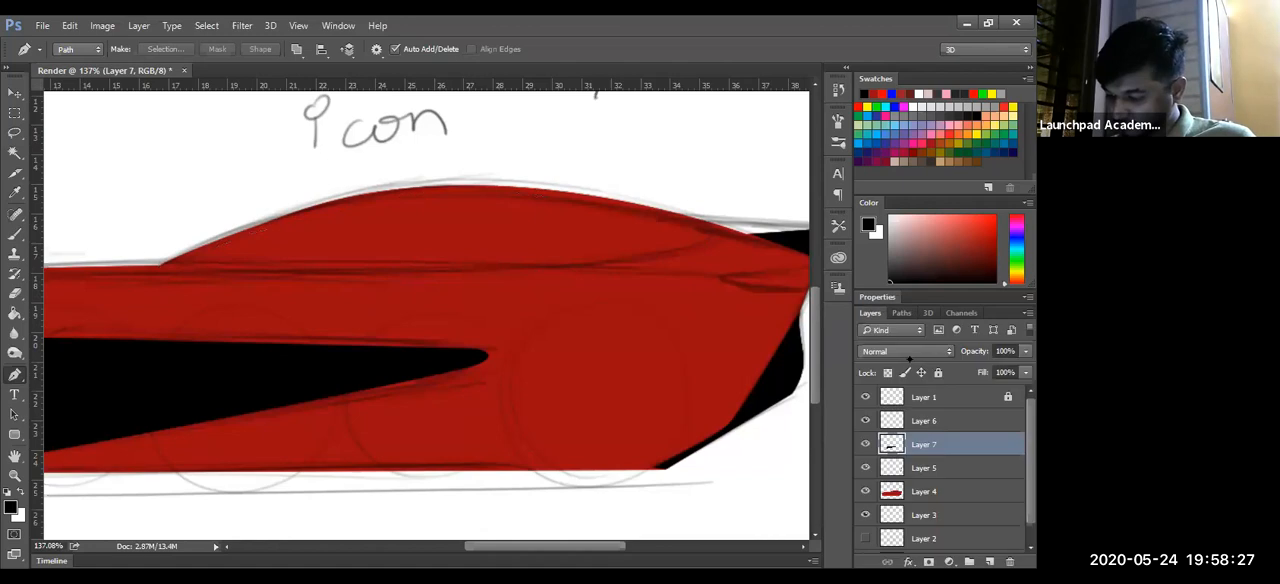
- Add a new layer above Layer 7 and draw a closed curved Pen path around the car's side window
left_click(988, 561)
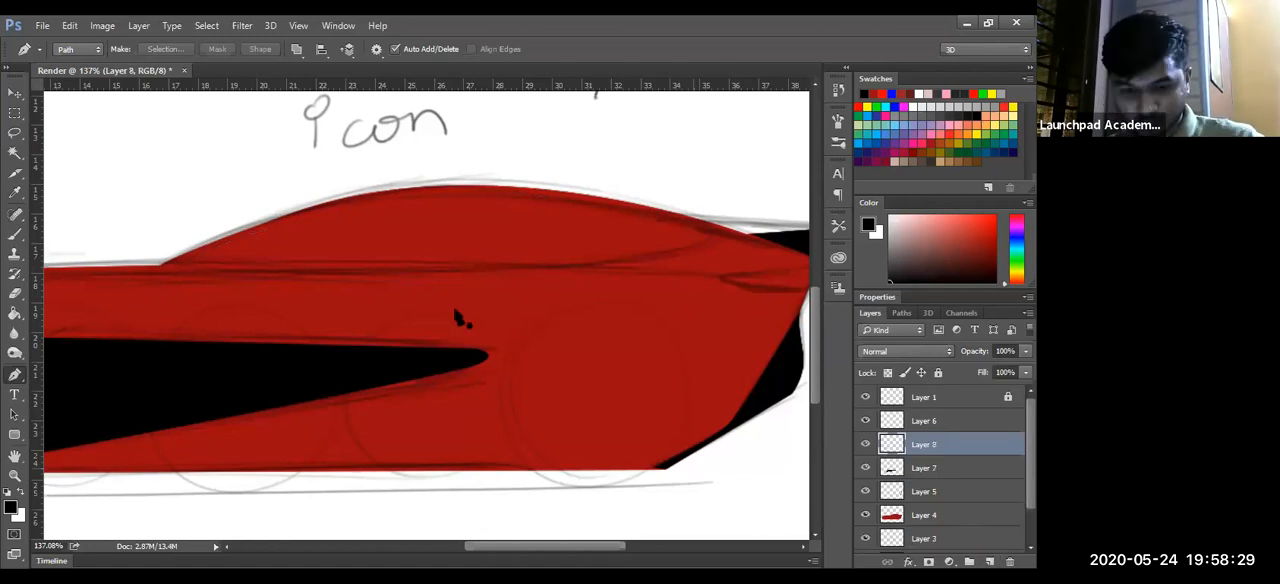
left_click(183, 265)
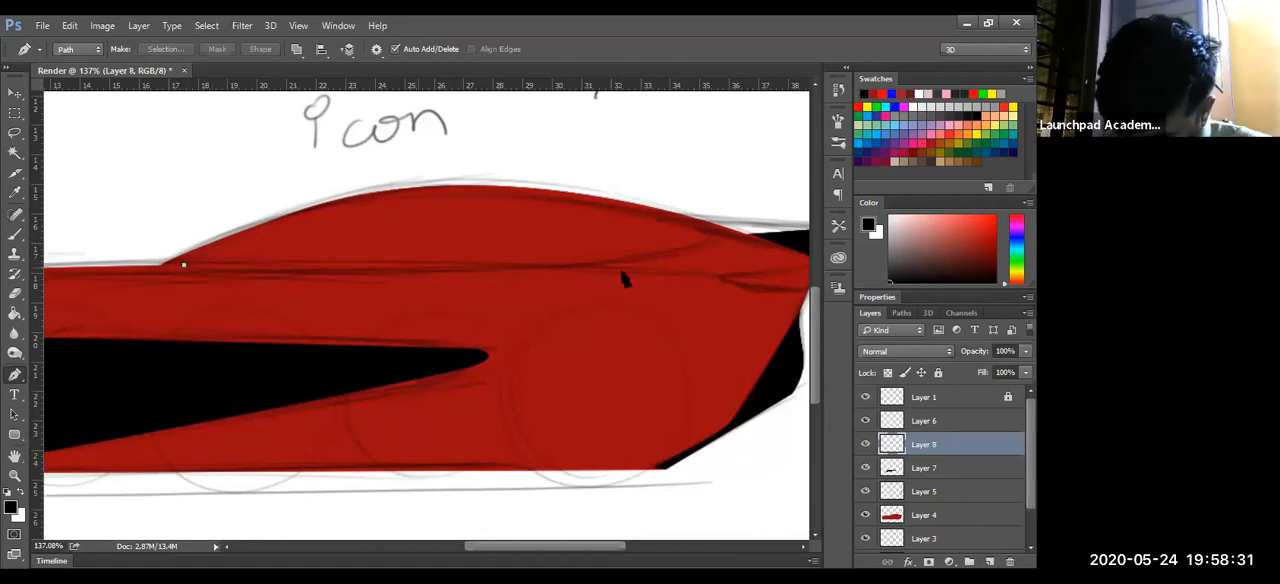
left_click_drag(553, 270, 658, 257)
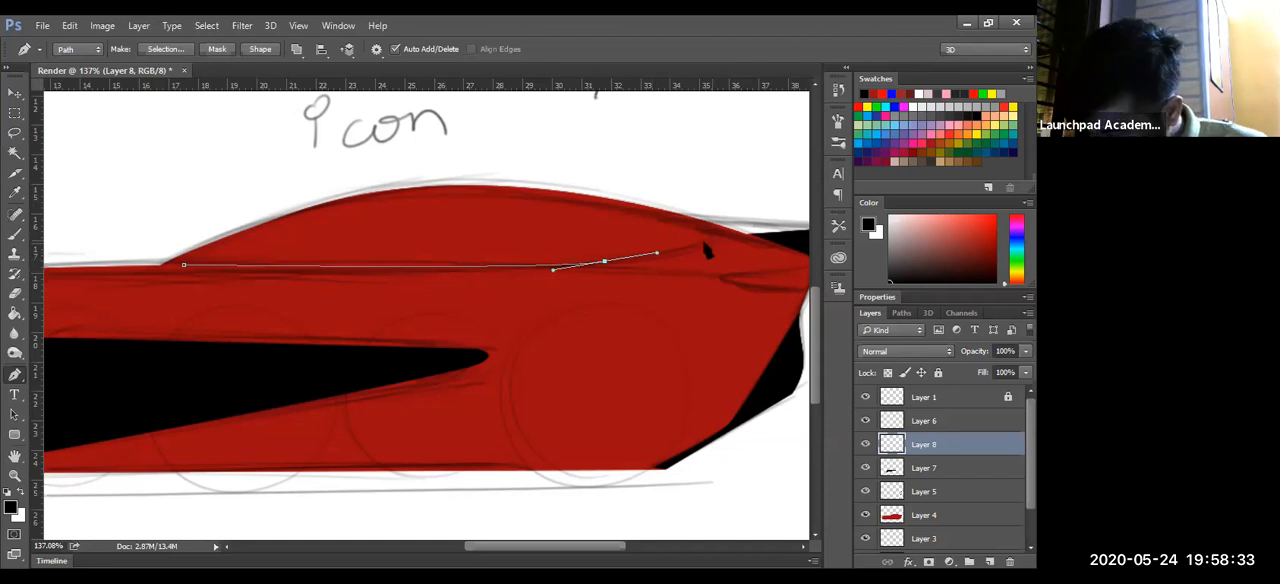
left_click_drag(634, 214, 480, 190)
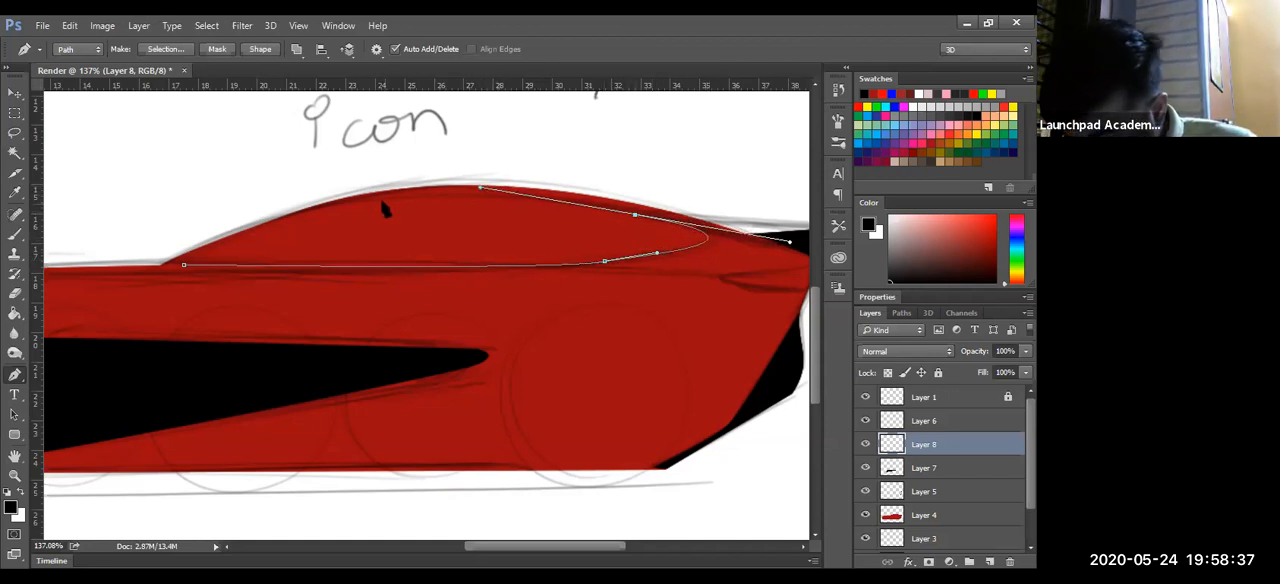
left_click_drag(382, 201, 340, 205)
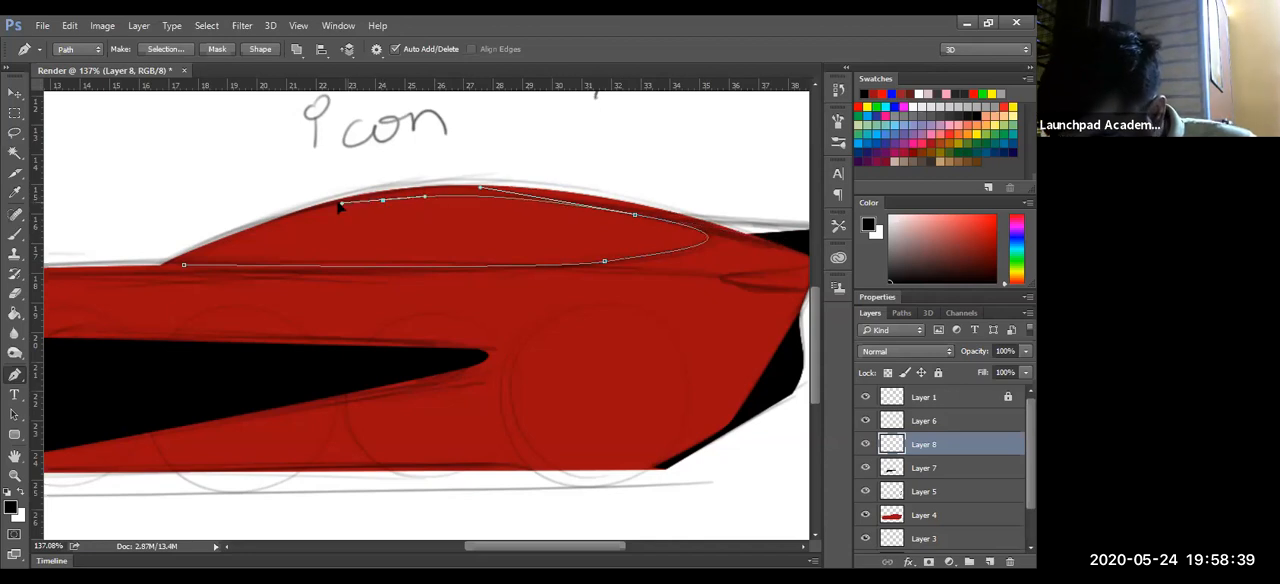
left_click(186, 266)
- Add an anchor point on the window path's front upper edge and adjust the curve to follow the roofline
key("z")
mouse_move(523, 329)
left_mouse_down()
mouse_move(477, 346)
mouse_move(509, 330)
left_mouse_up()
key("p")
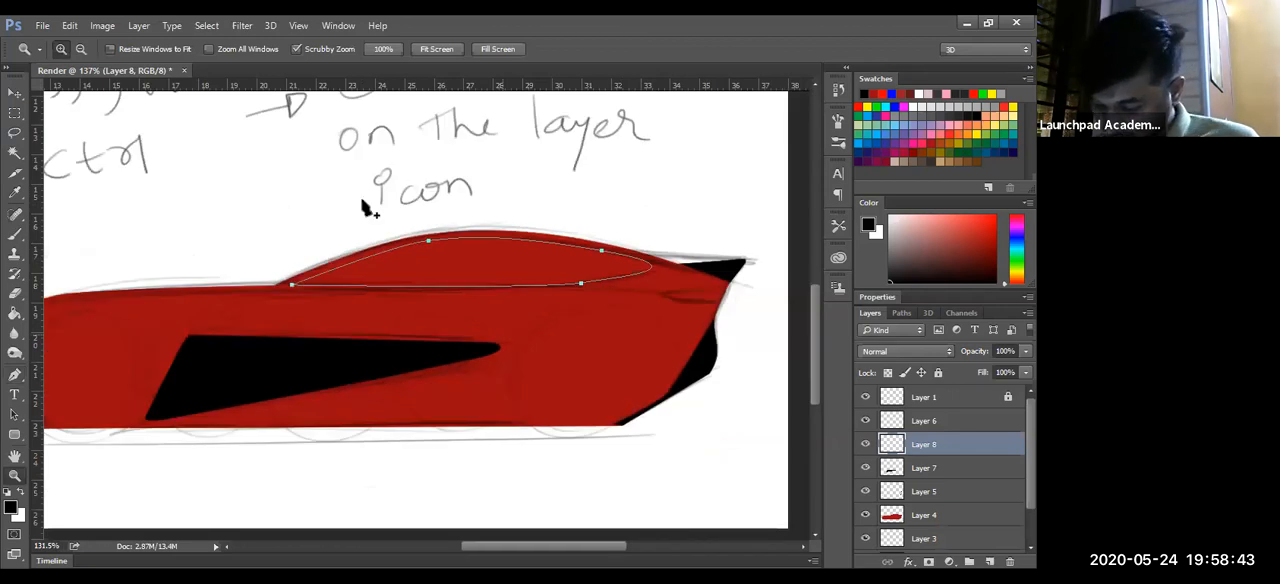
left_click(281, 224)
left_click_drag(268, 227, 270, 228)
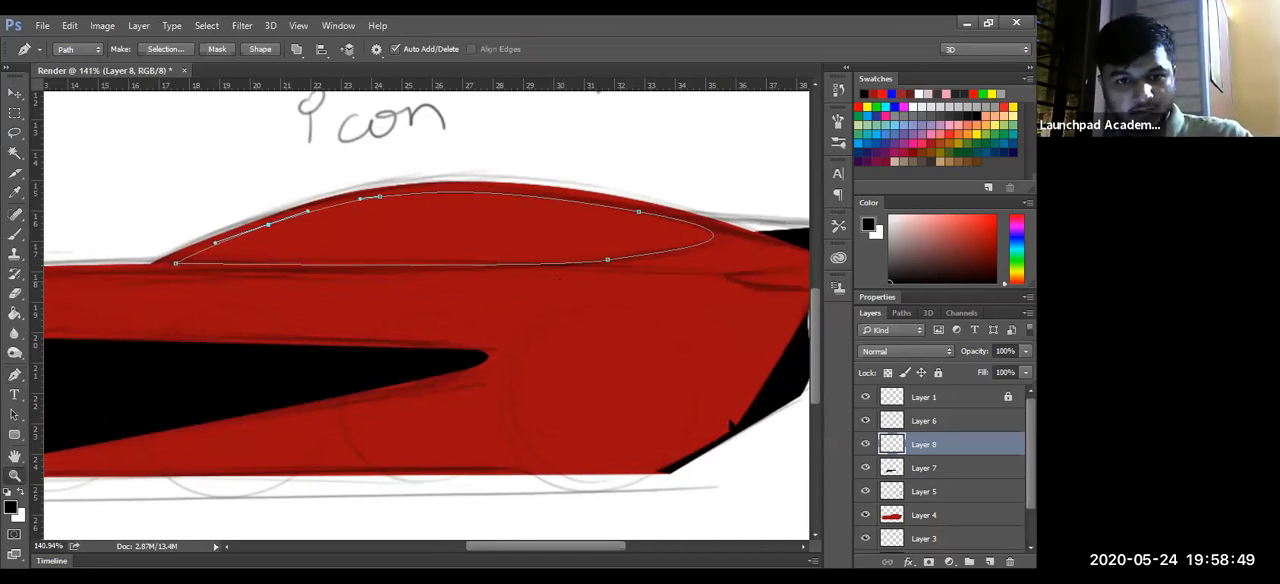
- Convert the window path into a selection and fill it with black on Layer 8
key("ctrl+minus")
key("ctrl+minus")
key("ctrl+Return")
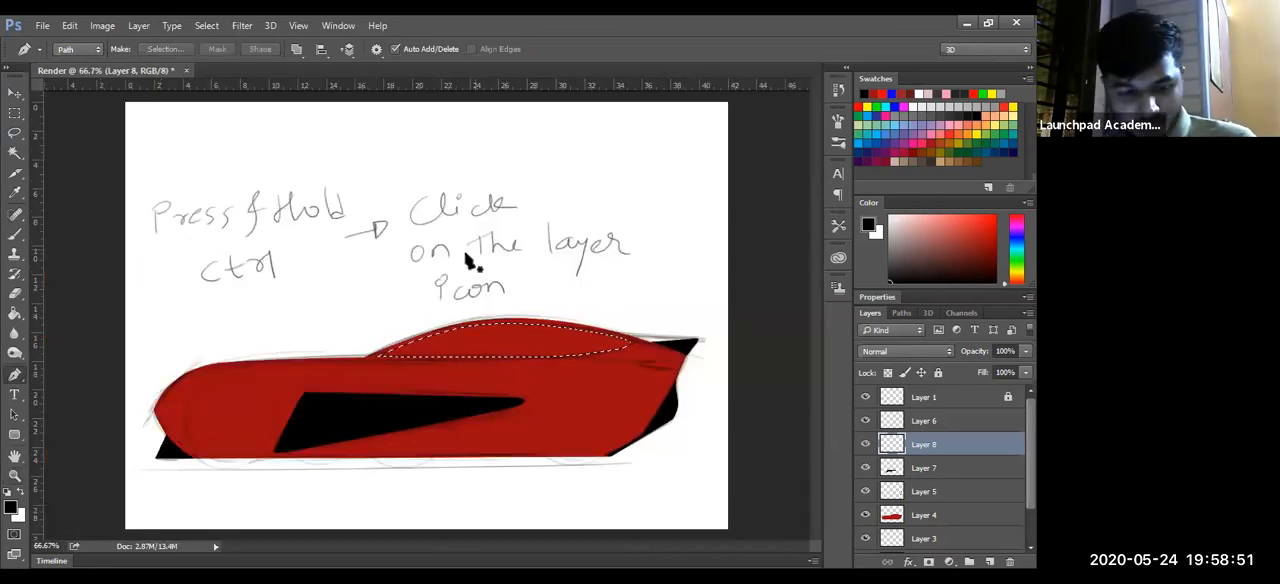
key("g")
- Add a new layer above Layer 8 with the window selection kept, and set the foreground colour to white
key("z")
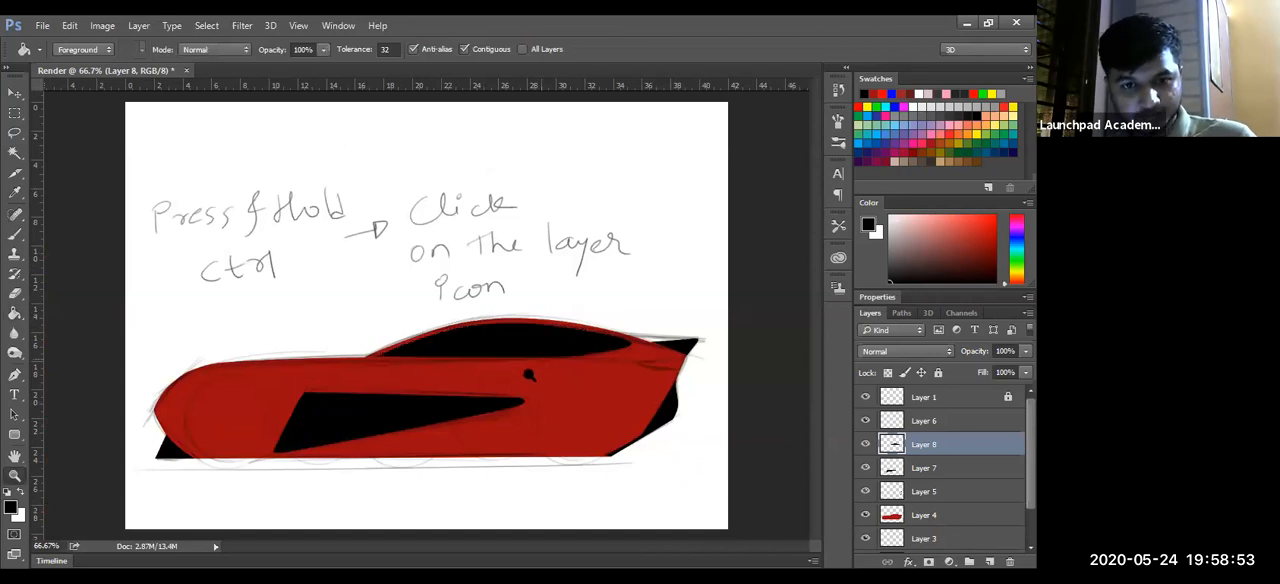
mouse_move(490, 389)
left_mouse_down()
mouse_move(465, 387)
mouse_move(513, 390)
left_mouse_up()
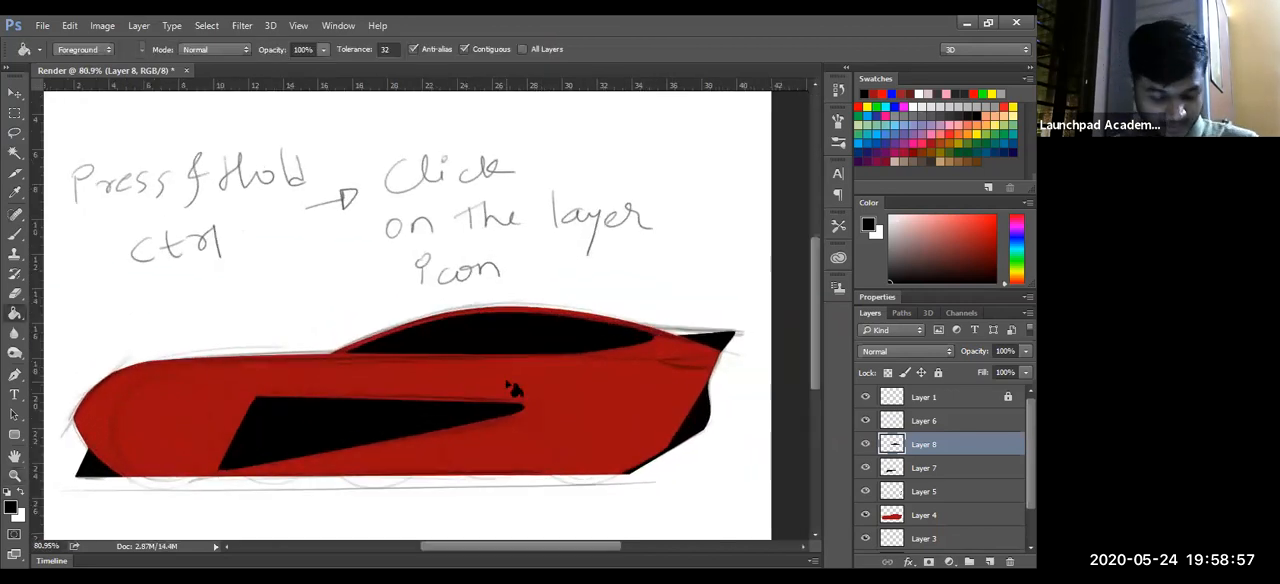
key("z")
left_click_drag(157, 403, 150, 395)
left_click_drag(584, 369, 490, 411)
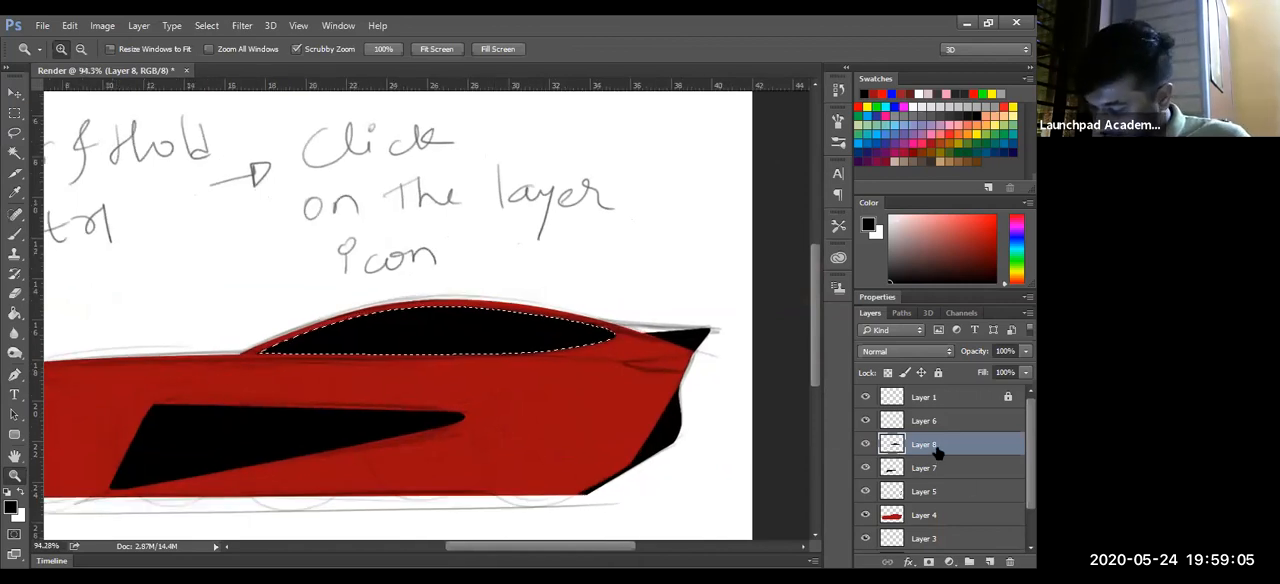
left_click(989, 561)
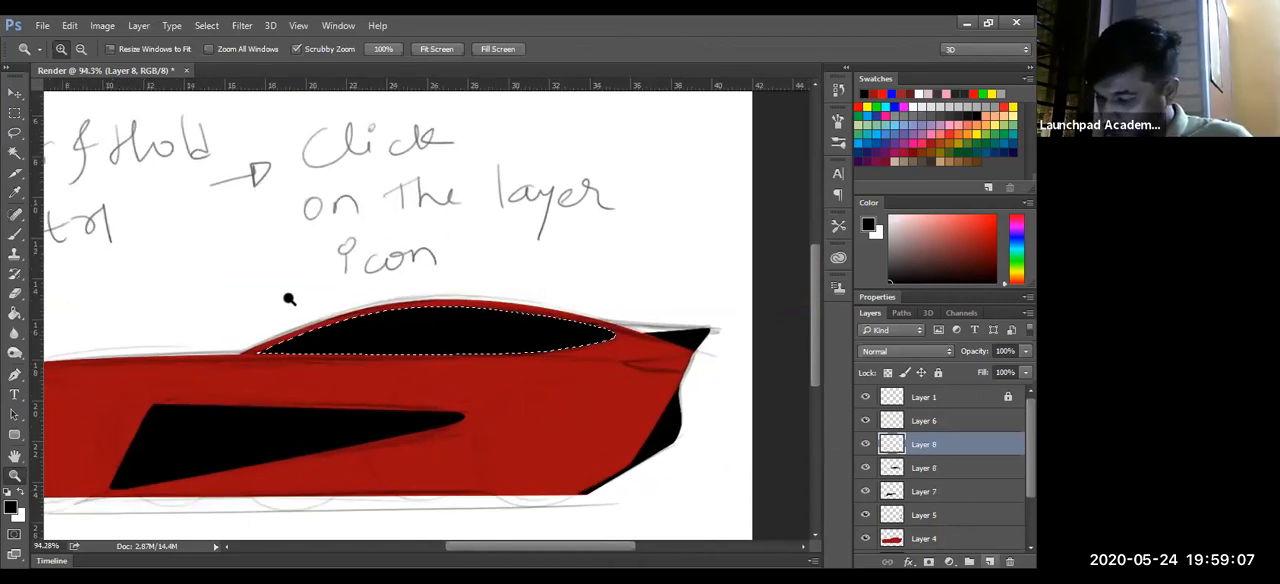
left_click(922, 93)
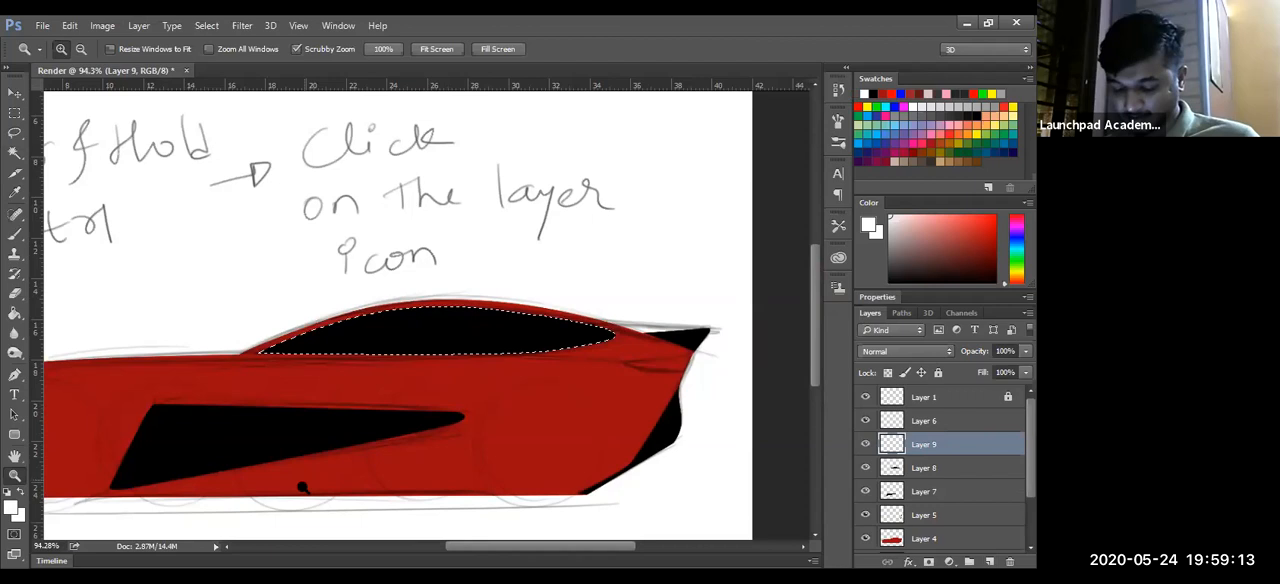
- Set up a soft 157 px Brush for painting on Layer 9, keeping the window selection active
key("b")
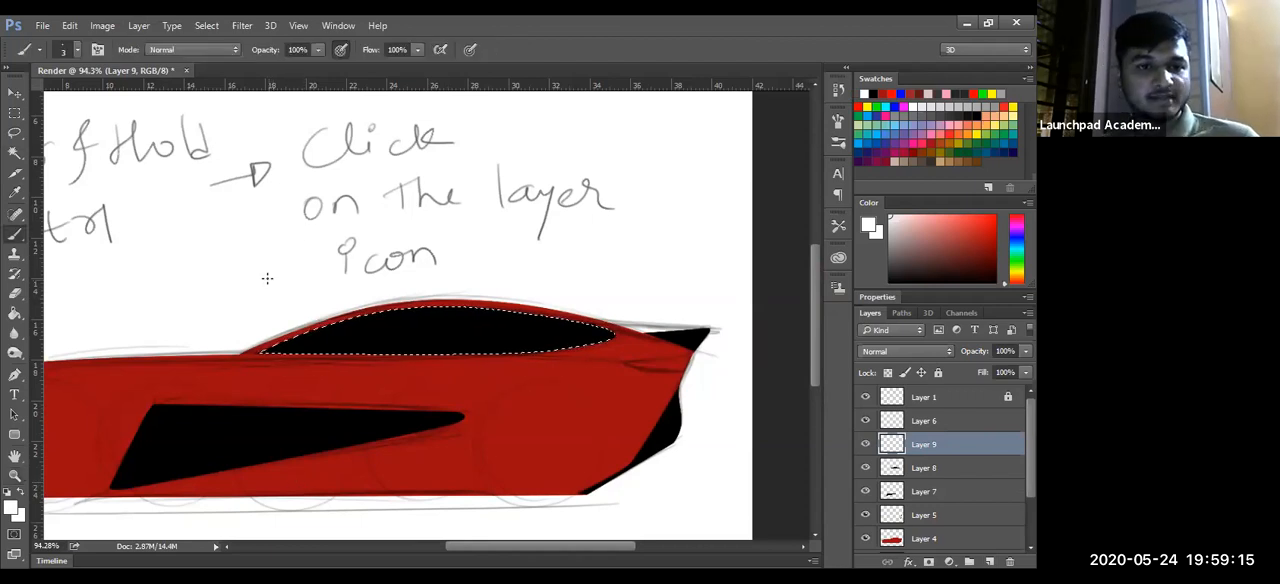
left_click(281, 276, "alt")
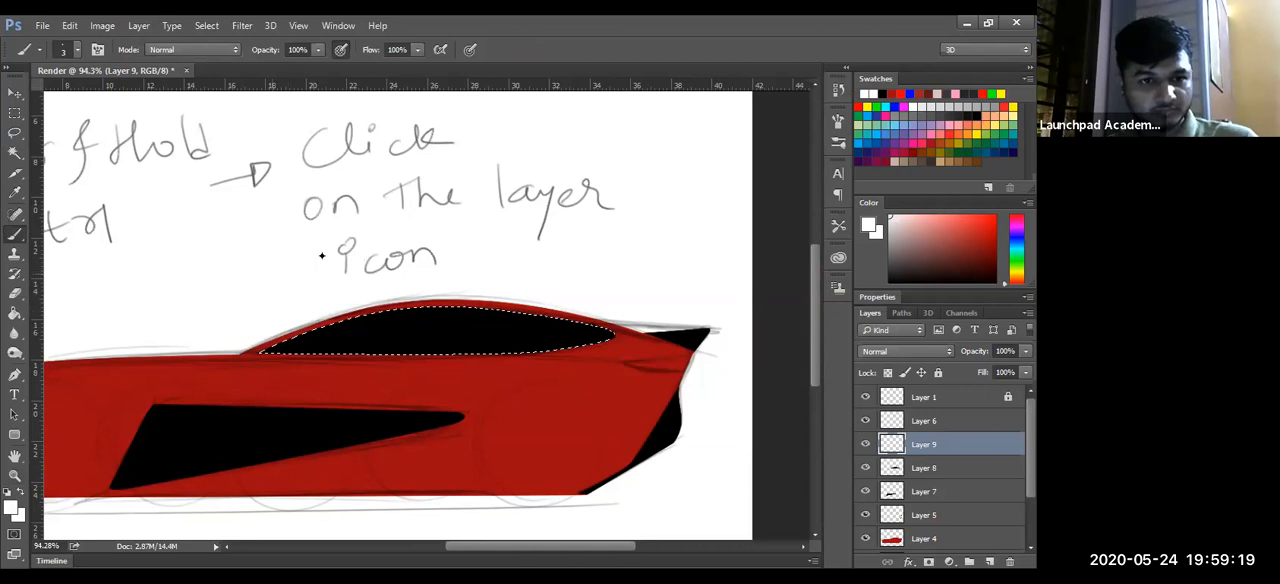
key("ctrl+d")
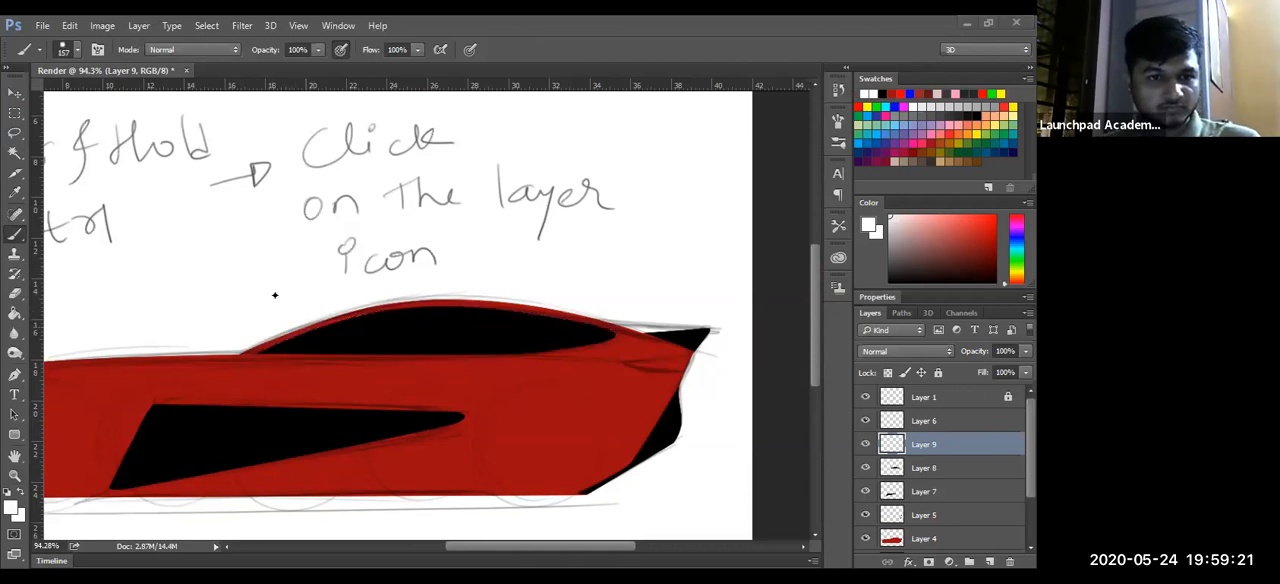
key("ctrl+shift+d")
right_click(275, 295, "alt")
right_click(243, 277, "alt")
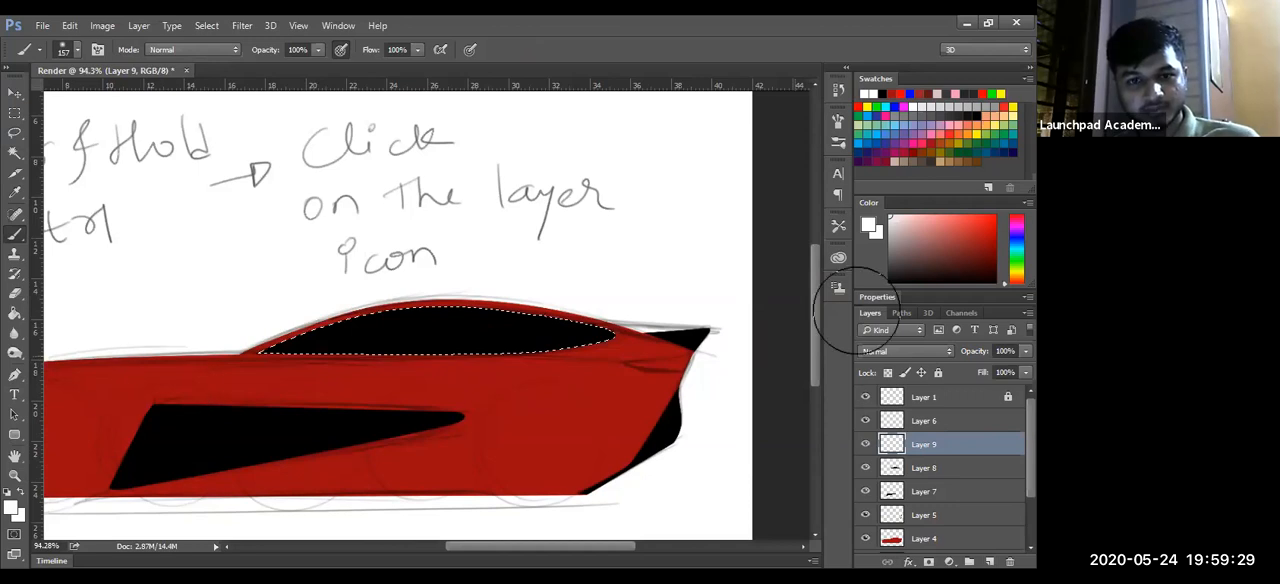
- Try brushing a broad white highlight across the whole window and merging Layer 9 into Layer 8, then undo both
left_click_drag(158, 346, 660, 316)
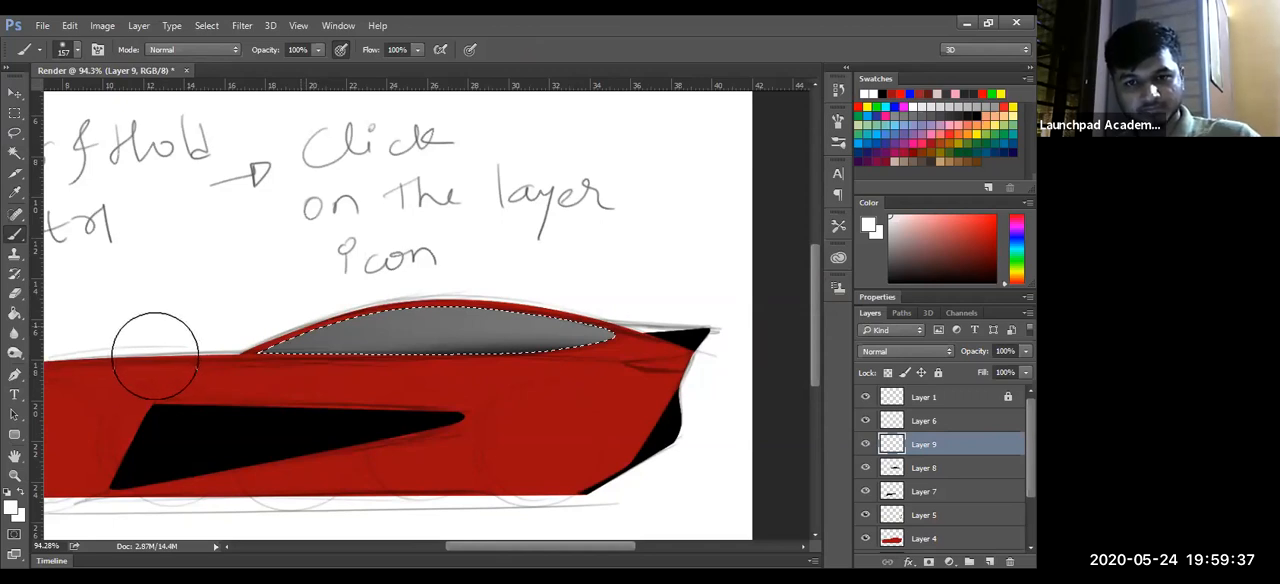
key("ctrl+e")
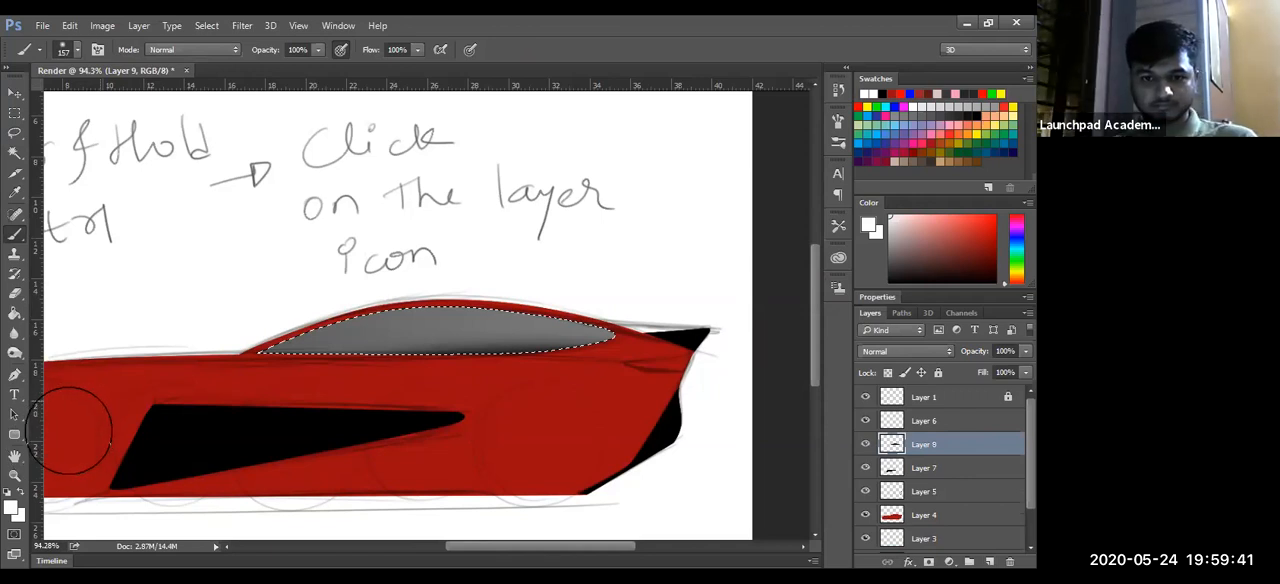
key("ctrl+z")
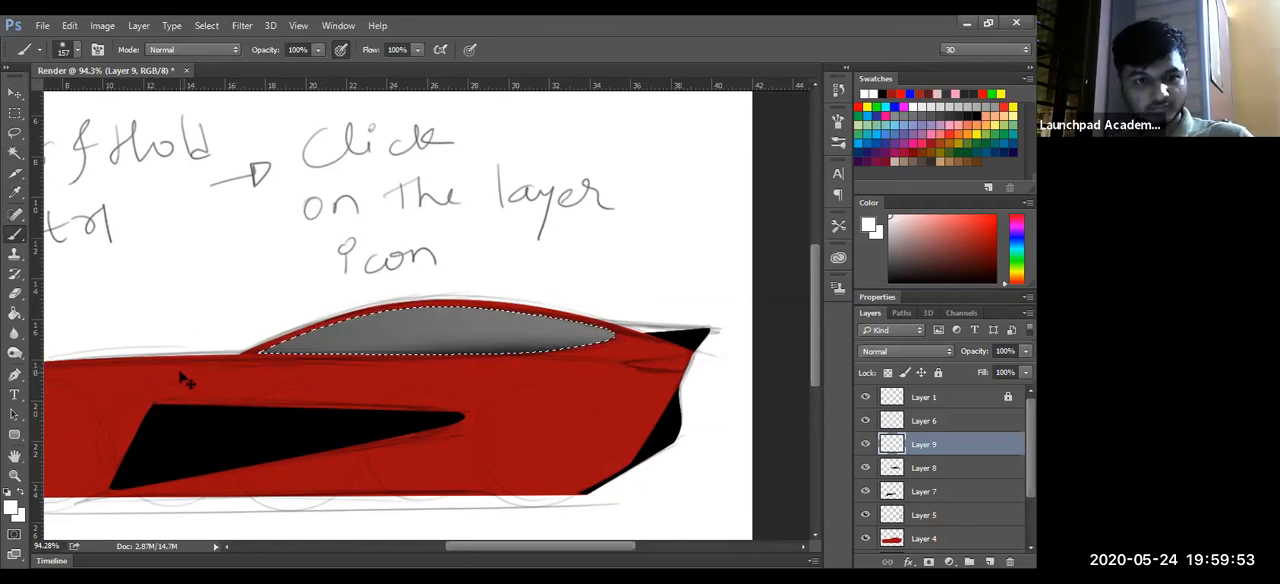
key("ctrl+z")
- Brush a soft white highlight along the window's upper edge on Layer 9, leaving the lower edge black, and switch to the Eraser
mouse_move(236, 333)
left_mouse_down()
mouse_move(336, 300)
mouse_move(622, 308)
mouse_move(488, 254)
mouse_move(640, 290)
left_mouse_up()
key("ctrl+z")
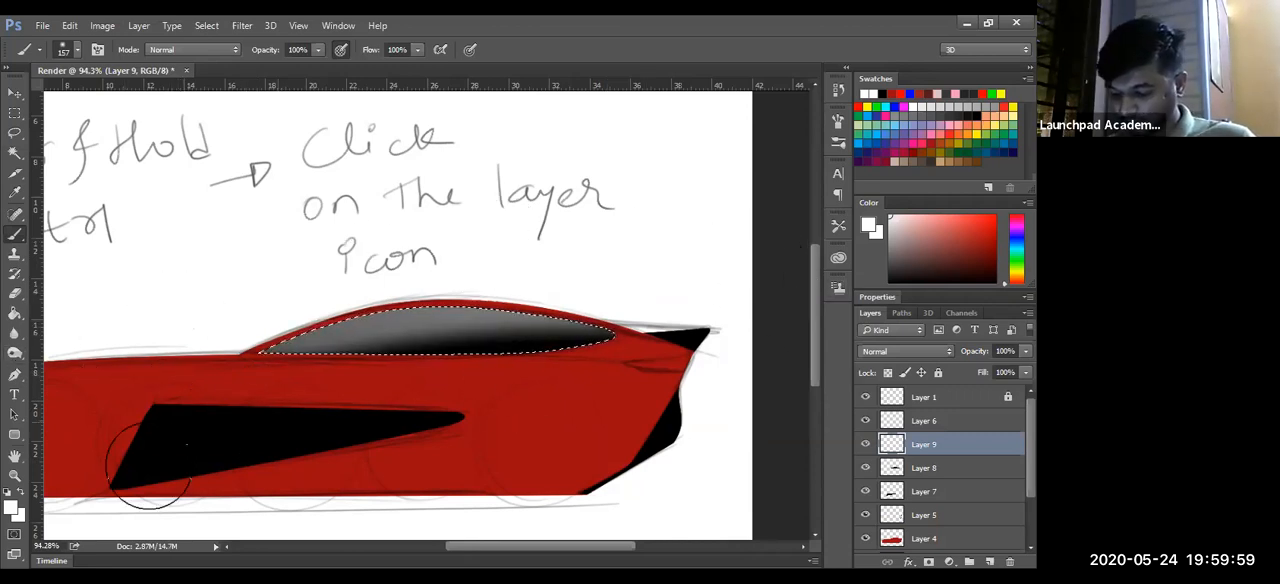
key("e")
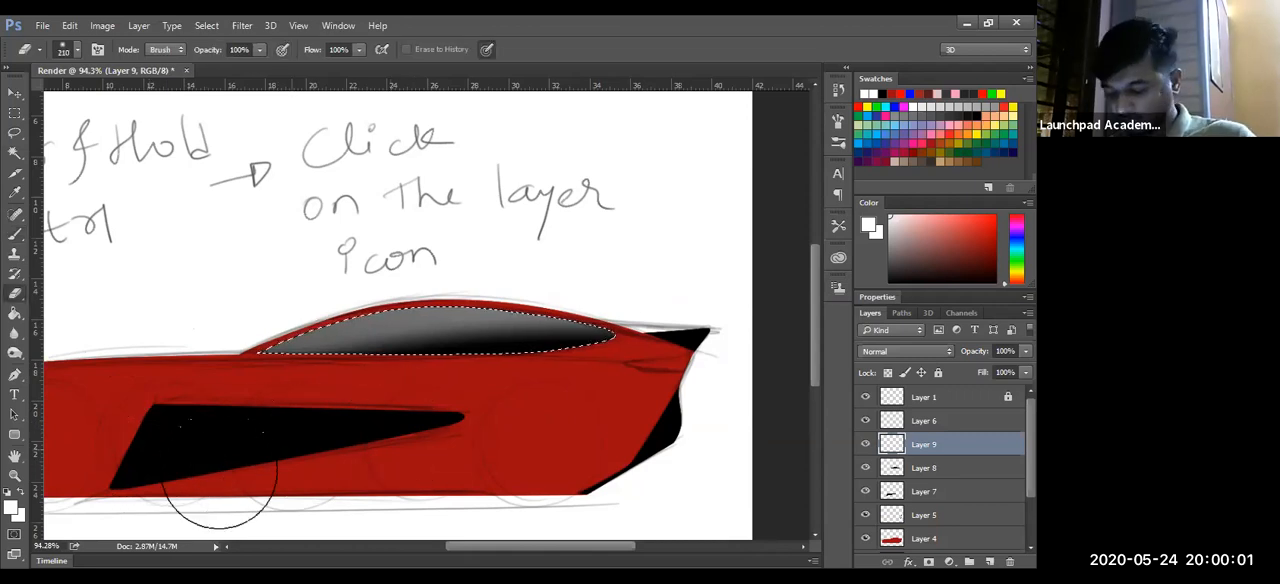
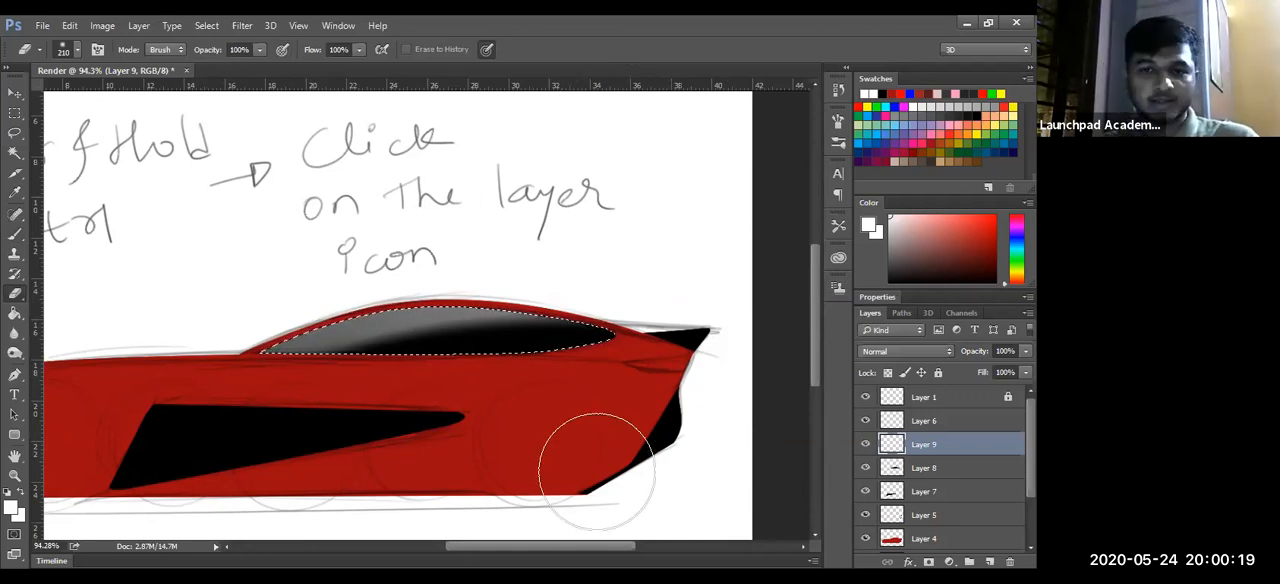
- Load the whole car body's shape as a selection, add a new layer above Layer 9, and switch to the Brush
key("ctrl+d")
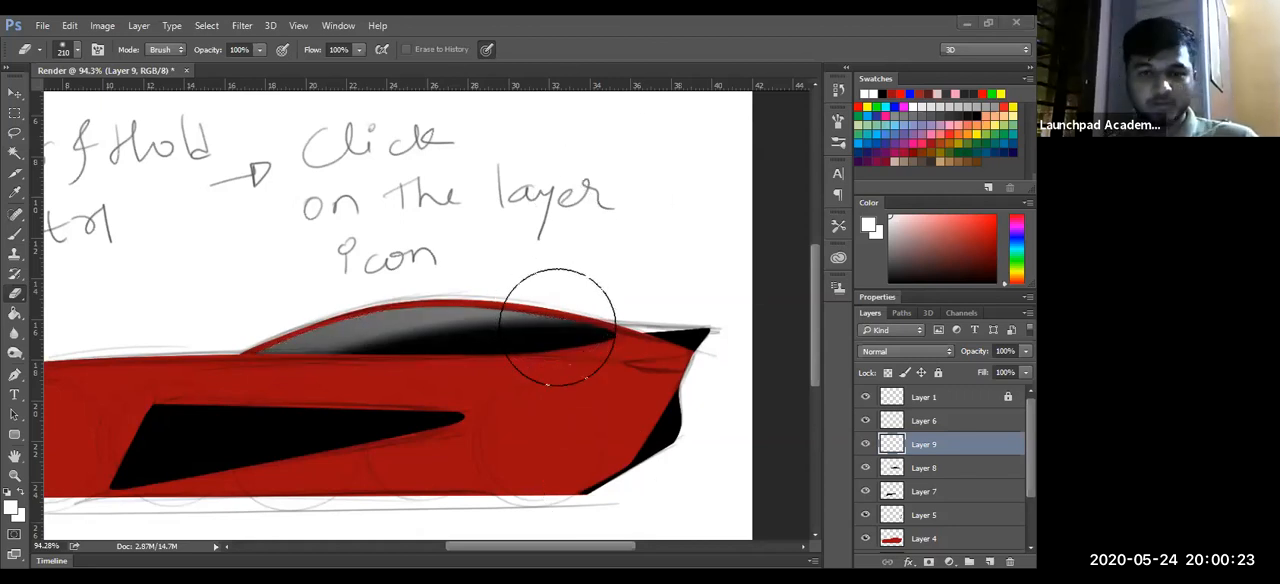
key("ctrl+z")
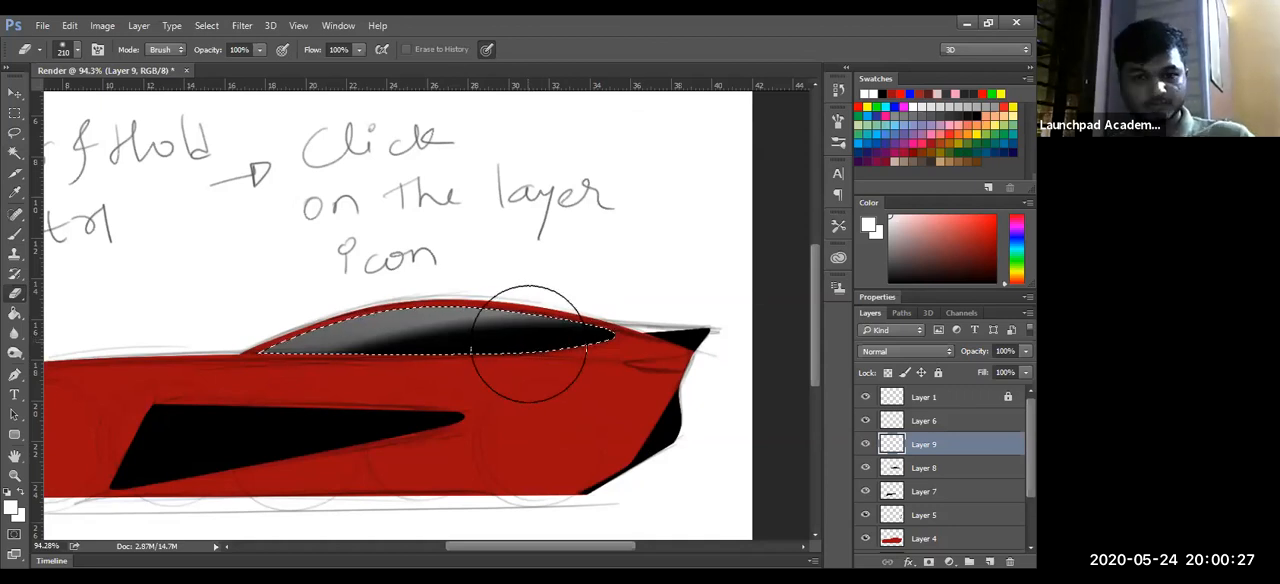
key("z")
mouse_move(582, 279)
left_mouse_down()
mouse_move(477, 394)
mouse_move(513, 389)
mouse_move(494, 389)
mouse_move(490, 408)
left_mouse_up()
left_click_drag(467, 491, 144, 415)
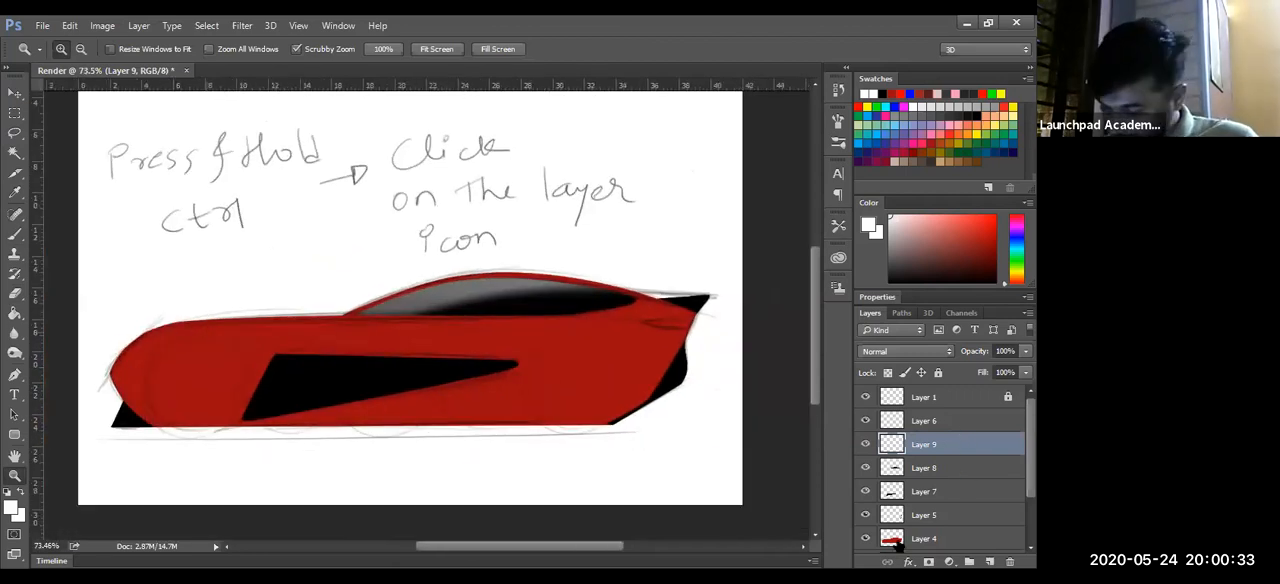
left_click(990, 562)
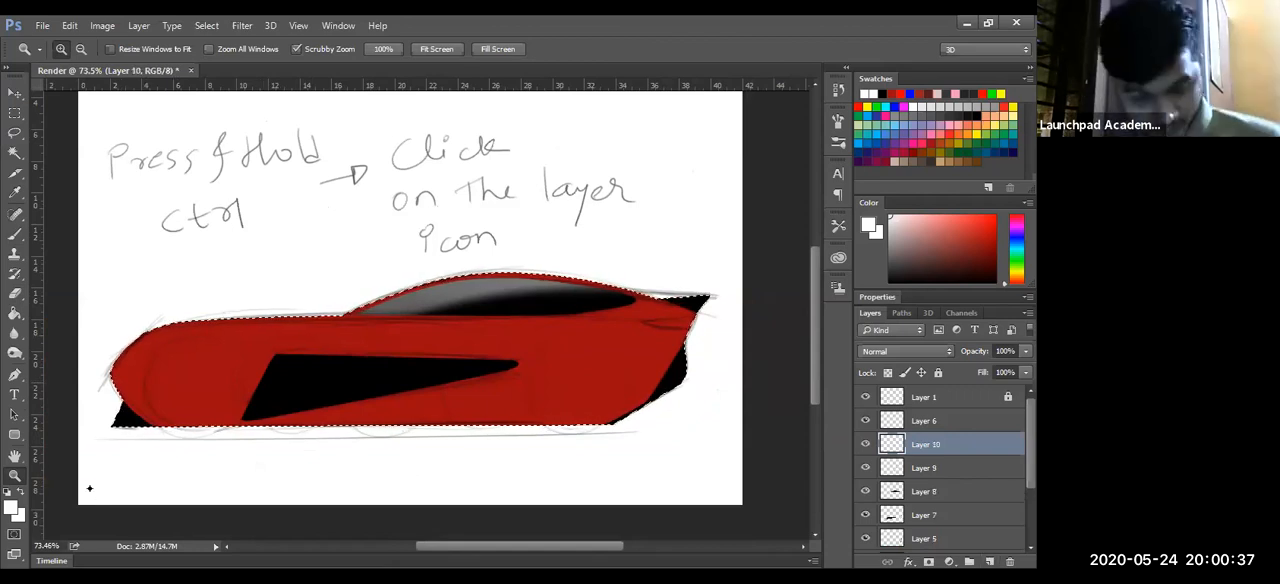
key("b")
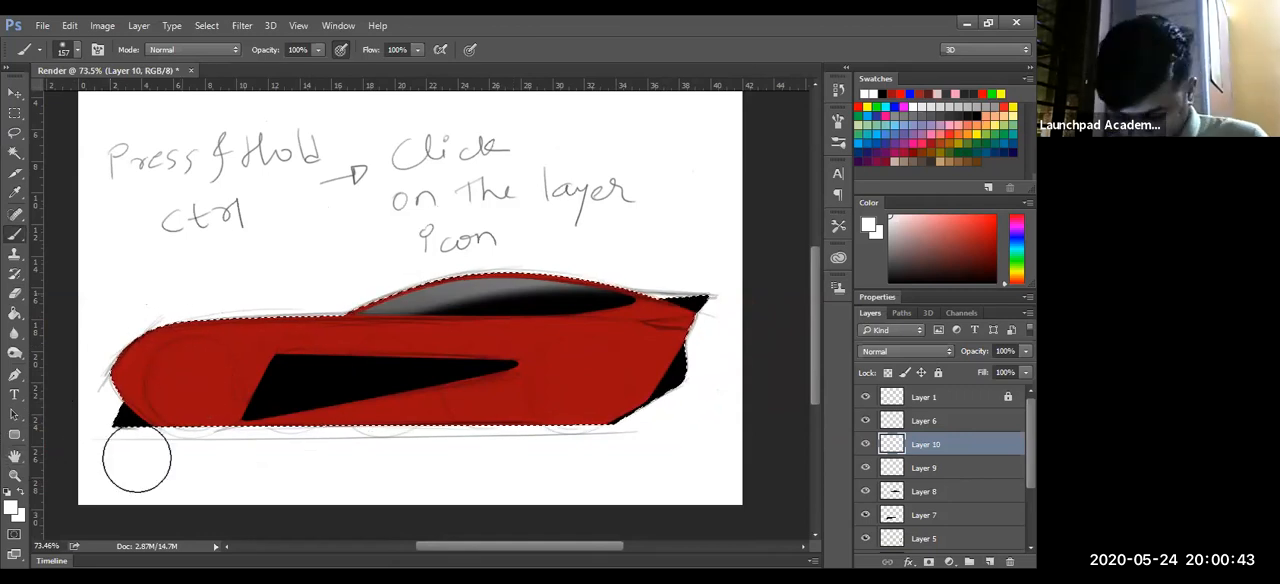
- Brush soft white over the upper car body on Layer 10 inside the selection, using a 178 px brush, and switch to the Eraser
mouse_move(145, 464)
left_mouse_down()
mouse_move(160, 464)
mouse_move(149, 463)
left_mouse_up()
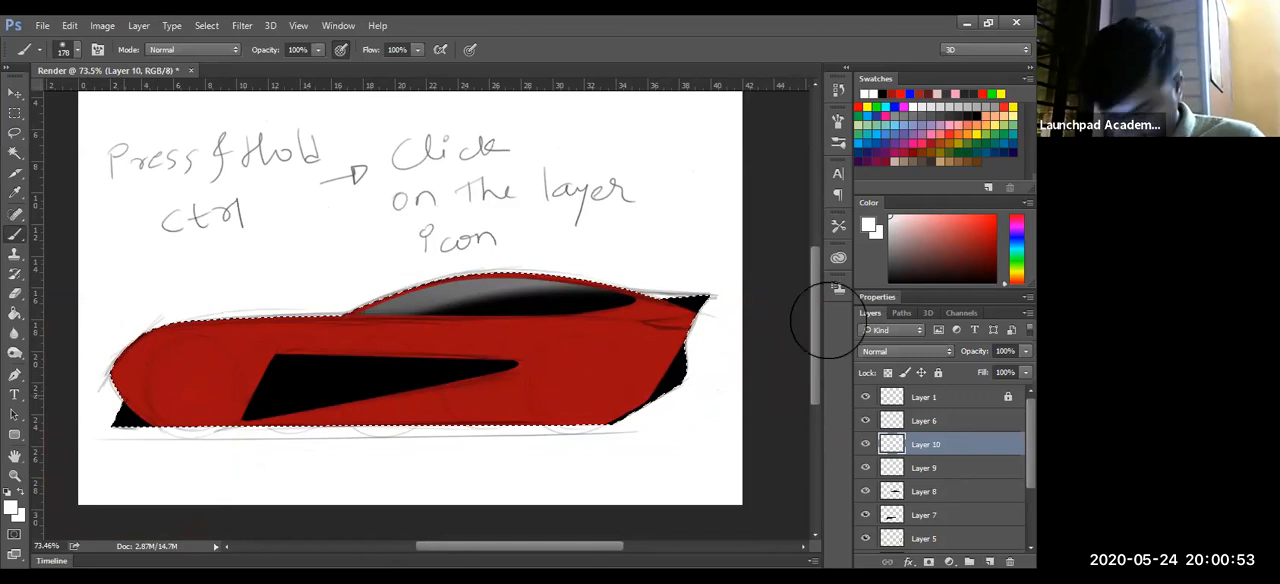
key("ctrl+z")
key("e")
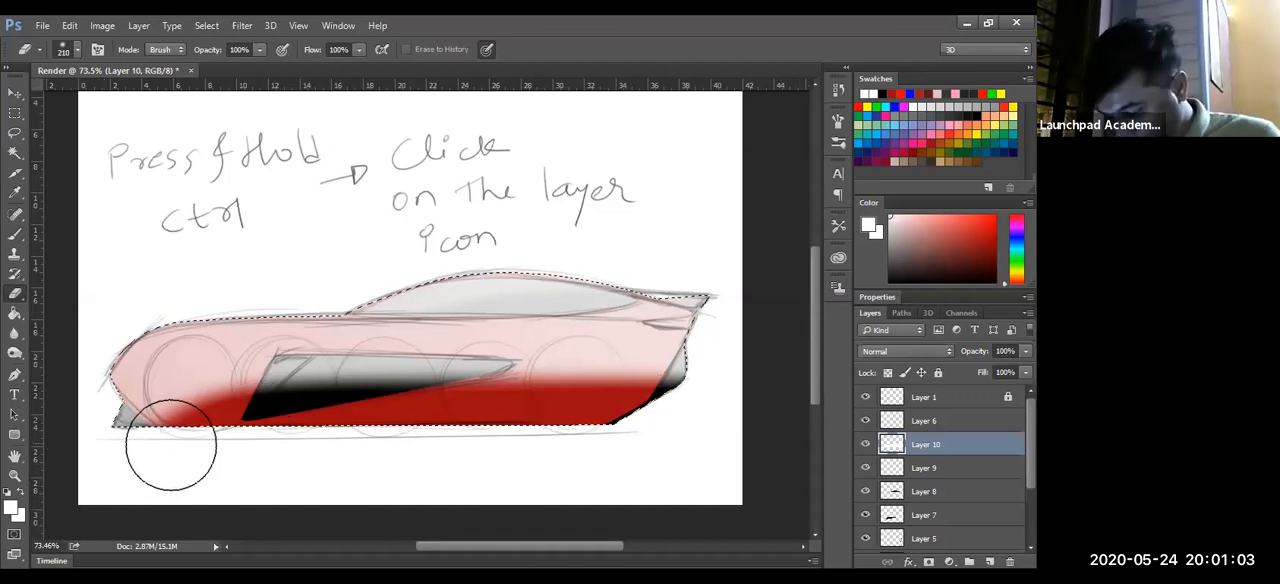
- Erase the white from the car's lower and middle body with large soft erasers down to 162 px, leaving a highlight along the upper edge
left_click_drag(161, 436, 662, 413)
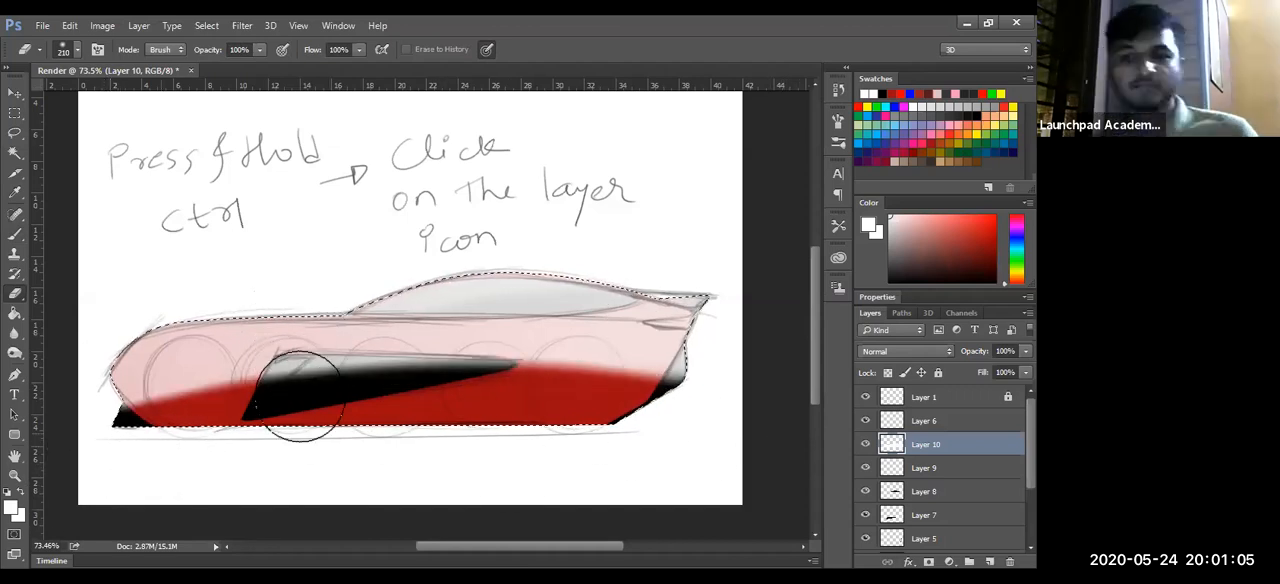
mouse_move(317, 441)
left_mouse_down()
mouse_move(338, 449)
mouse_move(319, 448)
left_mouse_up()
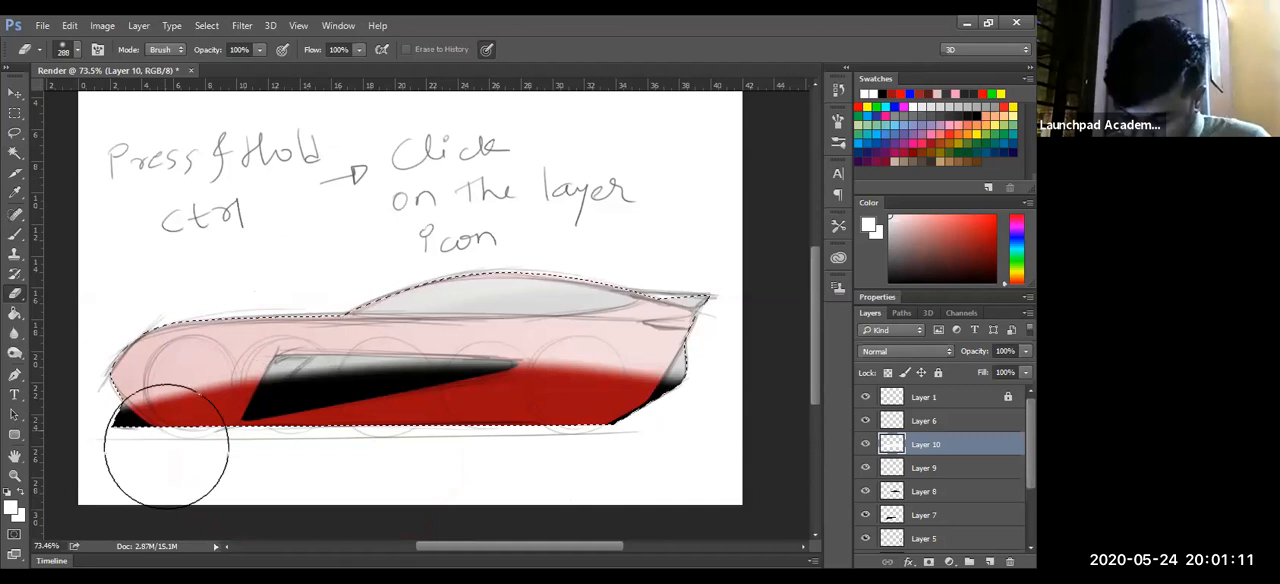
key("ctrl+z")
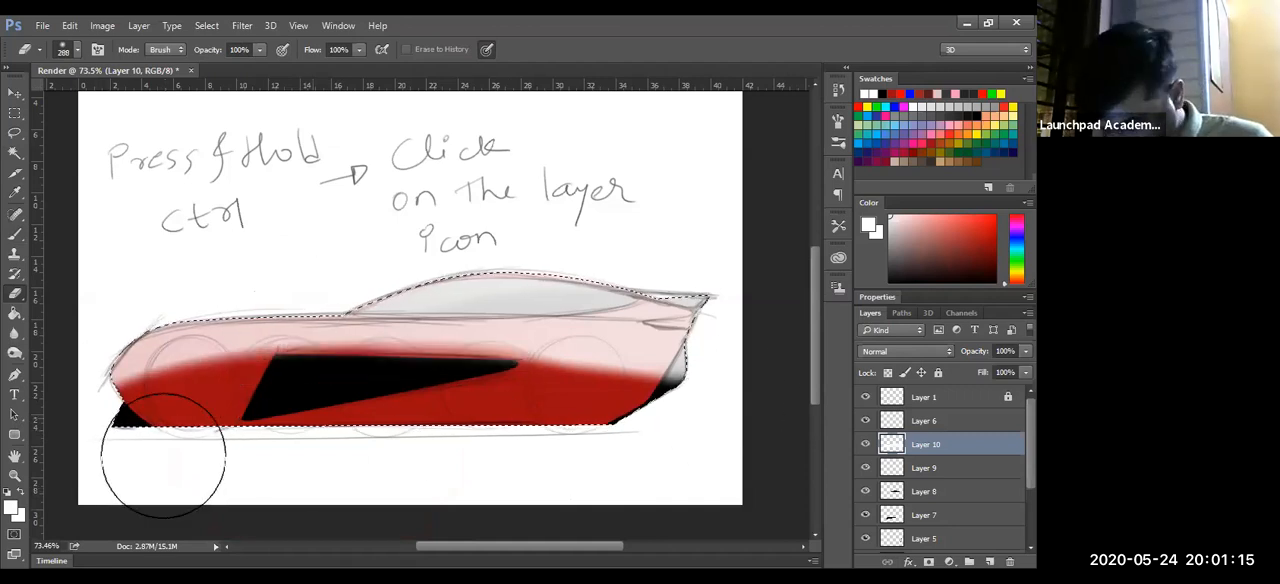
key("ctrl+z")
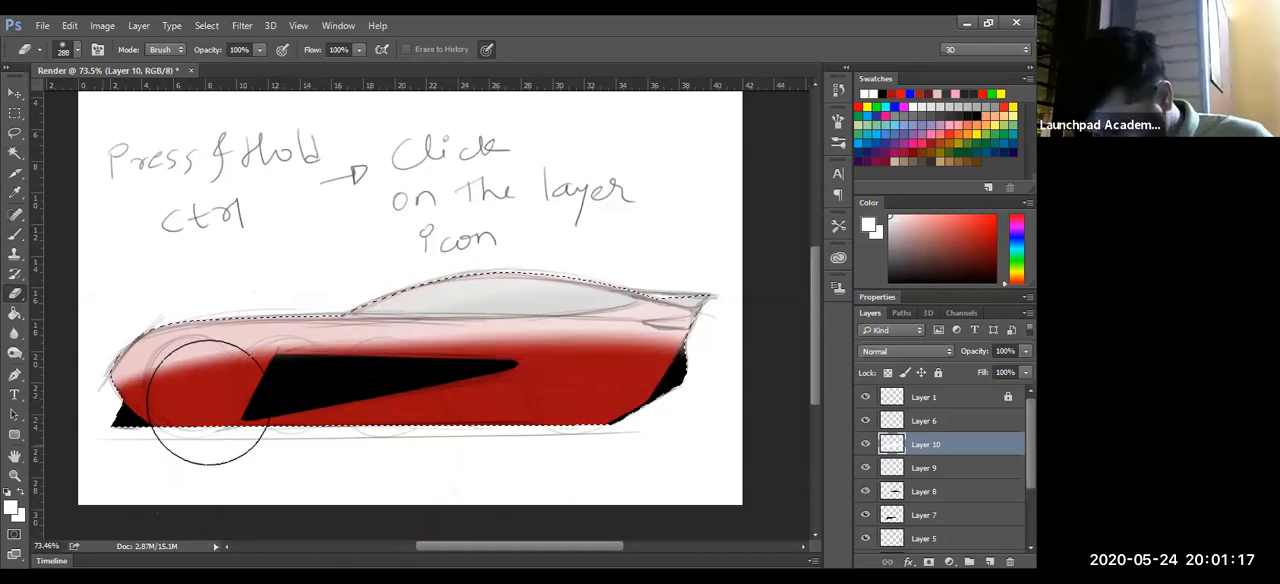
key("ctrl+z")
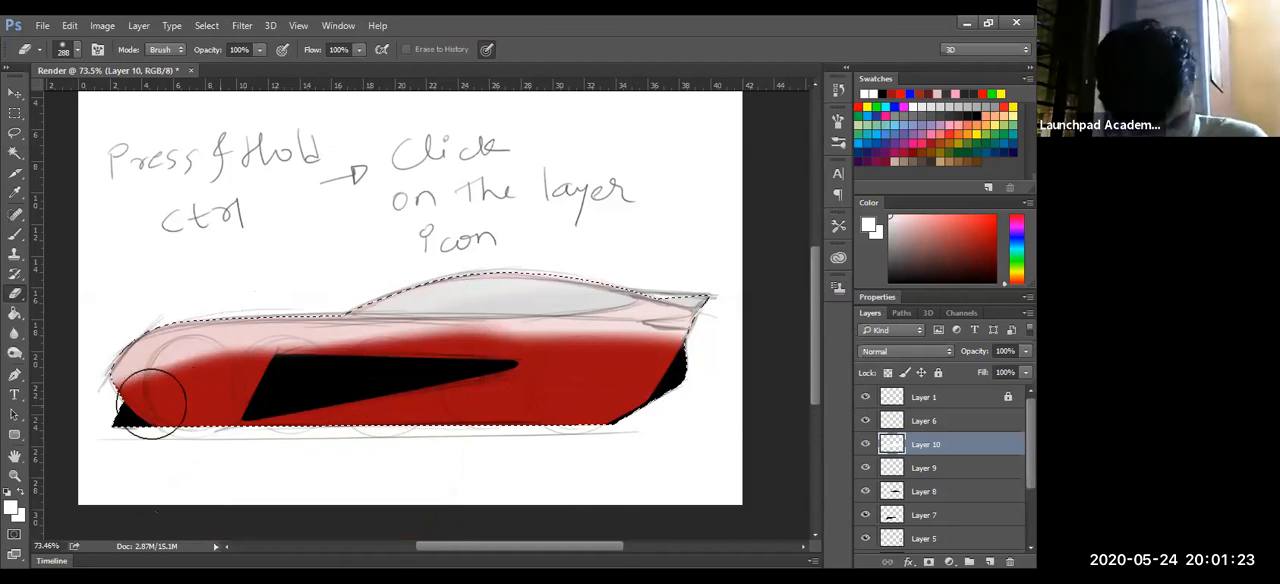
key("ctrl+z")
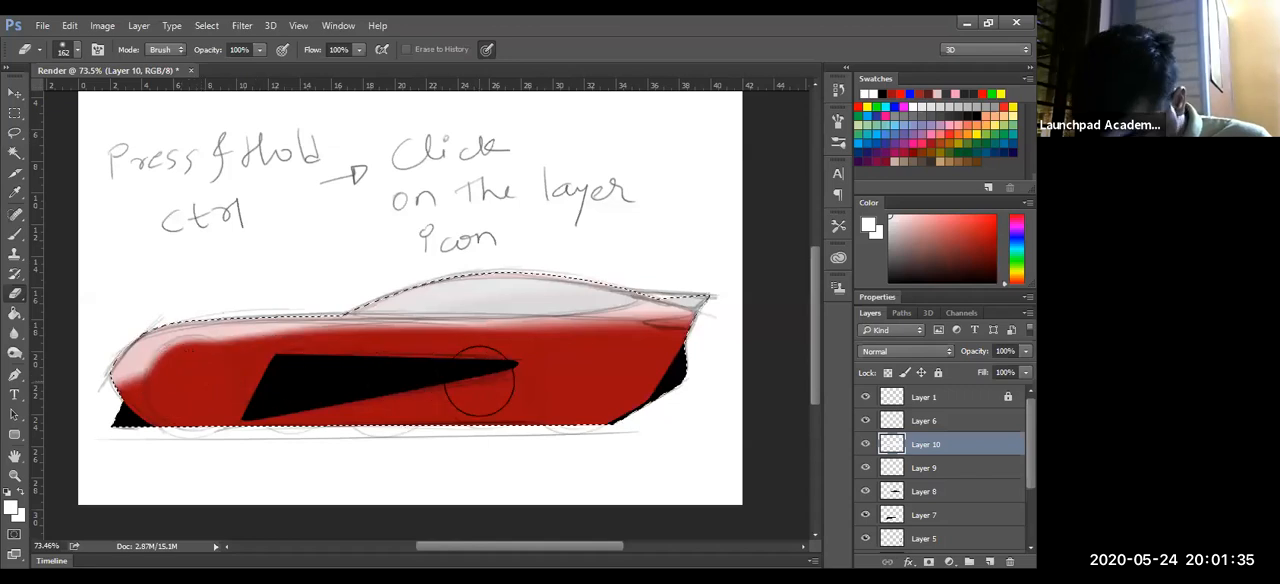
- Load the window's shape from Layer 8 as a selection, clear the white inside it on Layer 10, and deselect
left_click(891, 491, "ctrl")
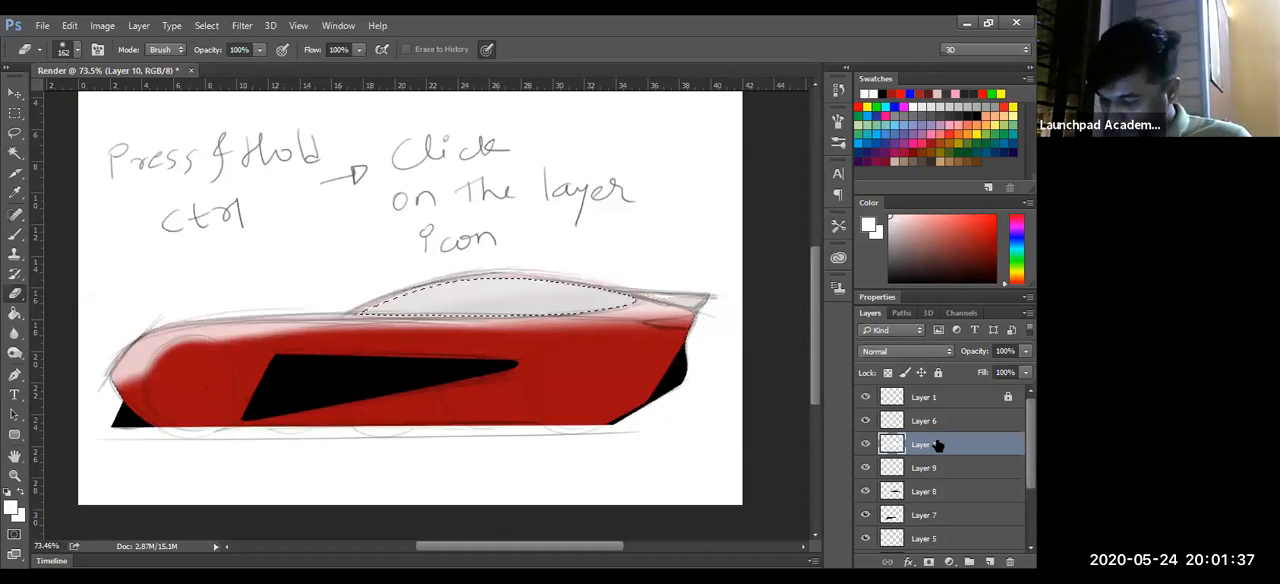
key("ctrl+BackSpace")
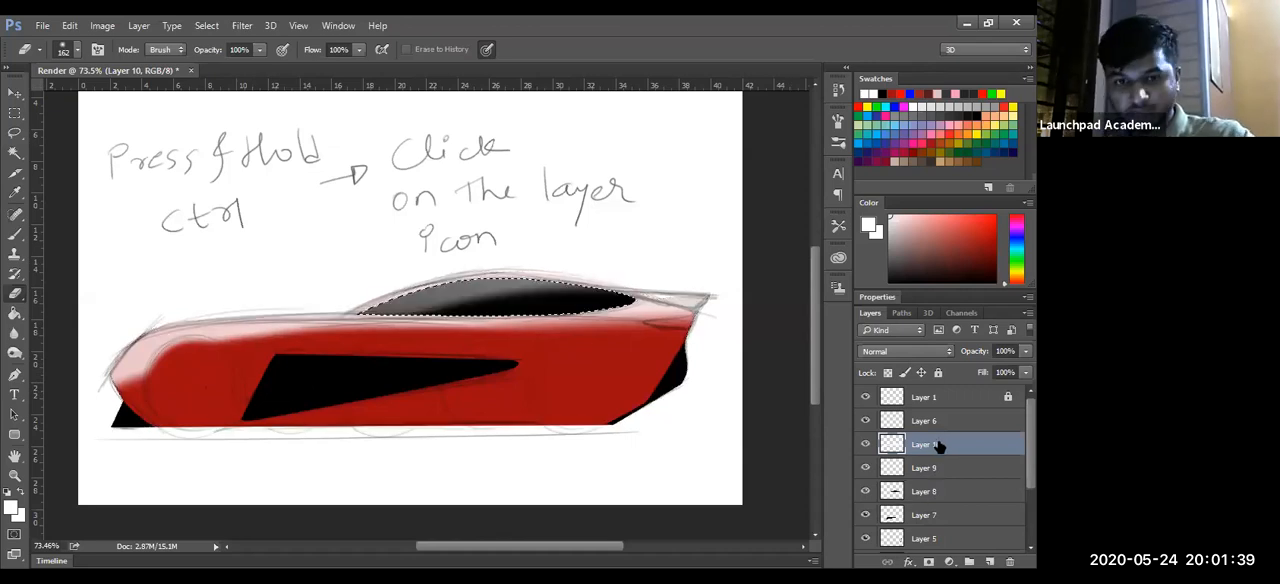
key("ctrl+d")
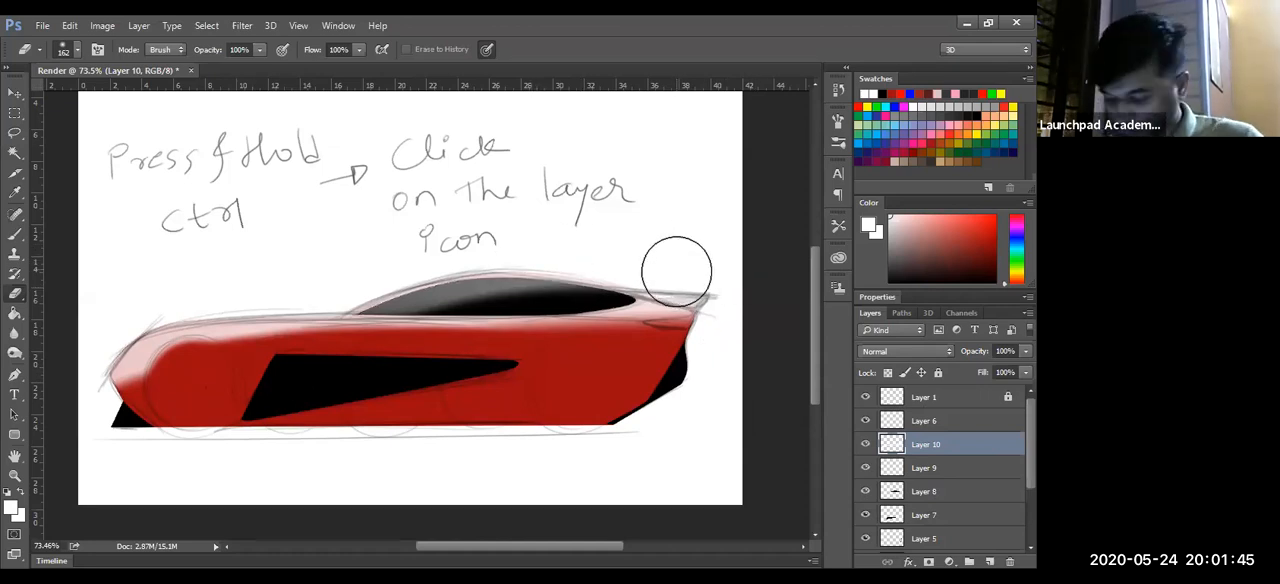
- Erase the white covering the black rear spoiler and the adjoining rear body edge on Layer 10
key("r")
mouse_move(586, 189)
left_mouse_down()
mouse_move(449, 383)
mouse_move(587, 302)
mouse_move(610, 272)
left_mouse_up()
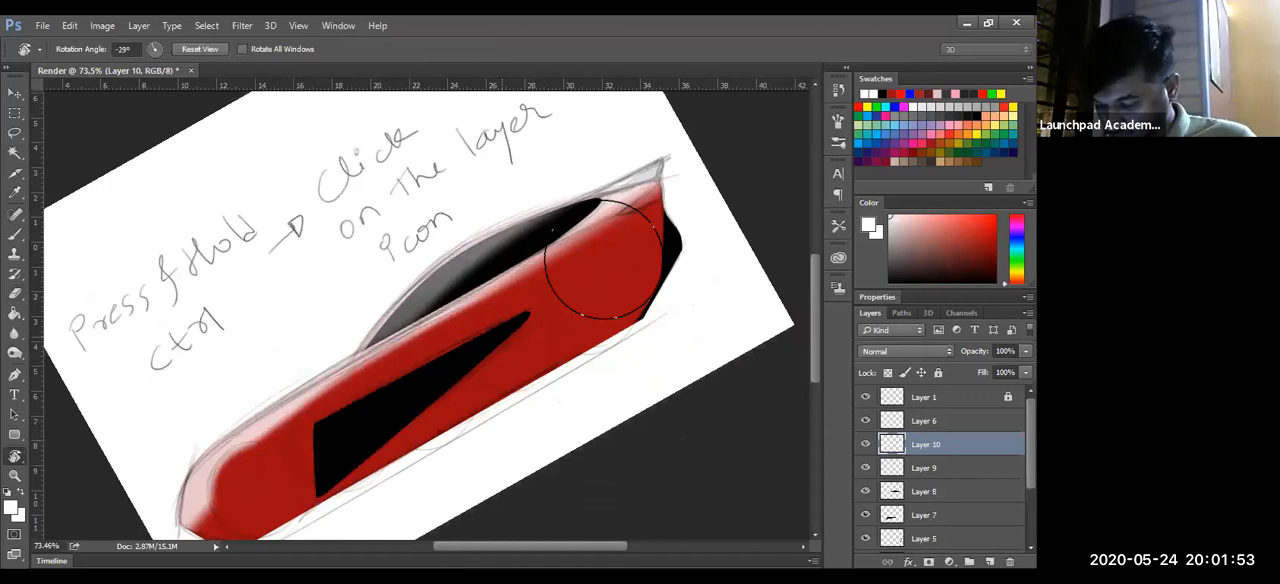
key("z")
mouse_move(658, 212)
left_mouse_down()
mouse_move(593, 304)
mouse_move(660, 304)
left_mouse_up()
key("e")
mouse_move(480, 268)
left_mouse_down()
mouse_move(610, 228)
mouse_move(346, 289)
left_mouse_up()
- Hide the Layer 1 sketch and erase a thin strip of white along the roof's outer edge with a 17 px eraser
key("r")
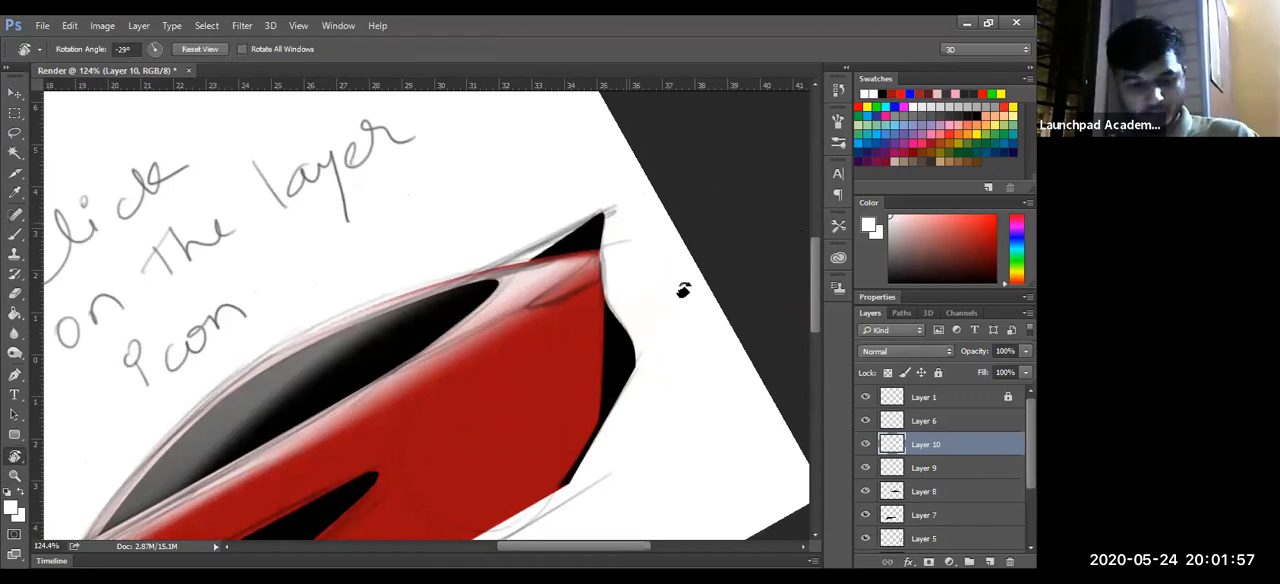
left_click_drag(587, 371, 619, 403)
left_click_drag(386, 428, 413, 418)
key("Escape")
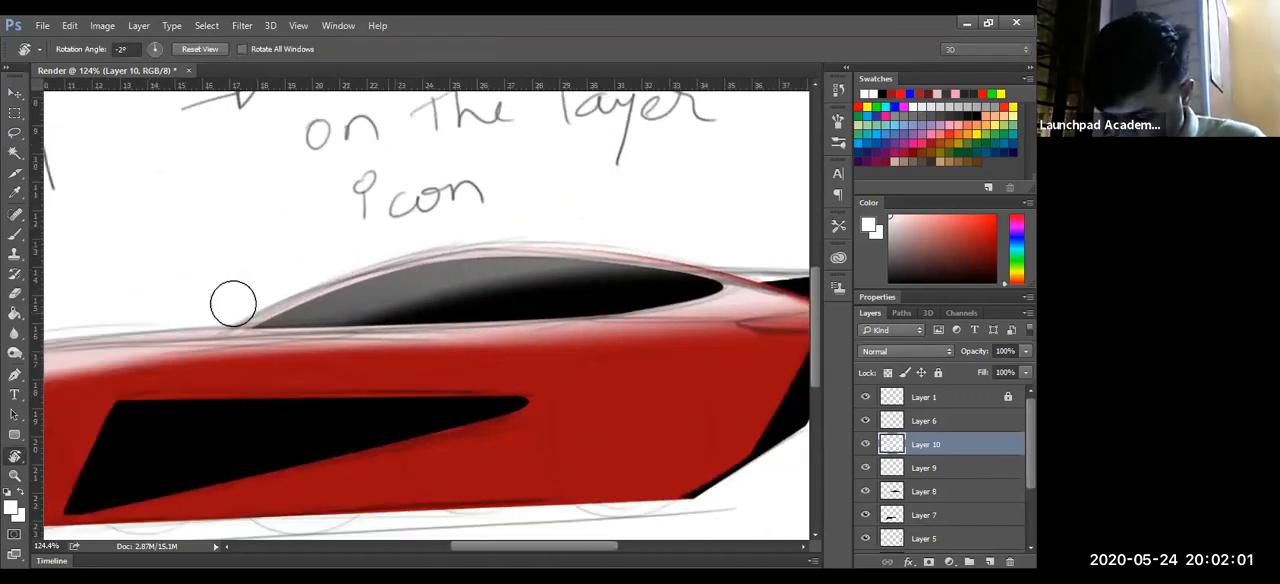
key("e")
left_click_drag(334, 251, 314, 254)
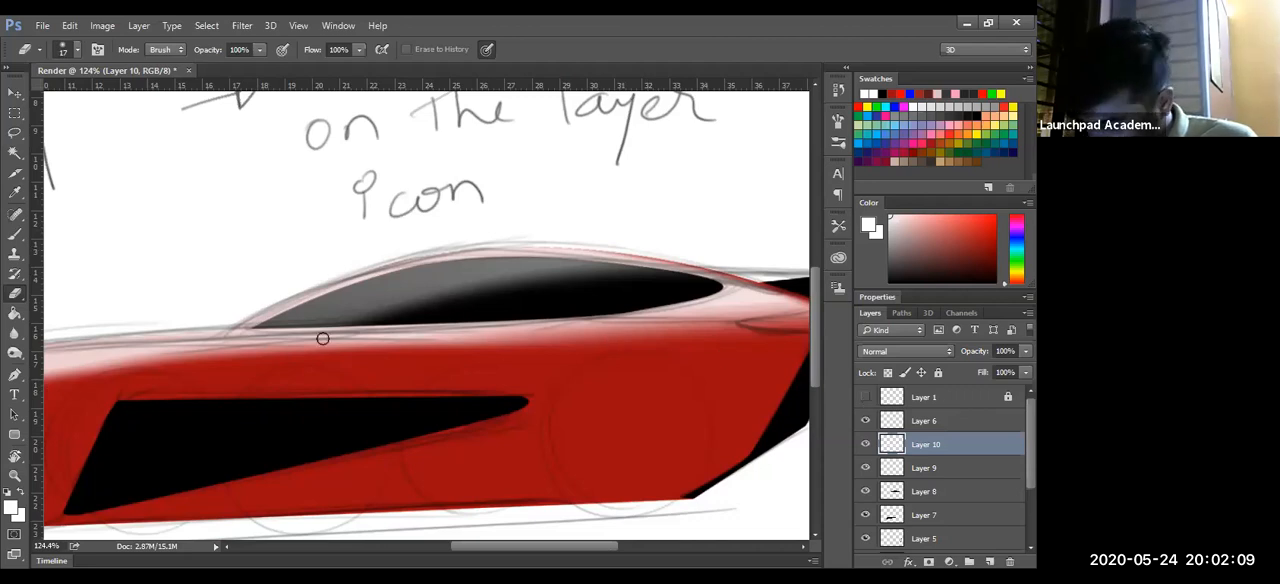
left_click_drag(442, 250, 356, 276)
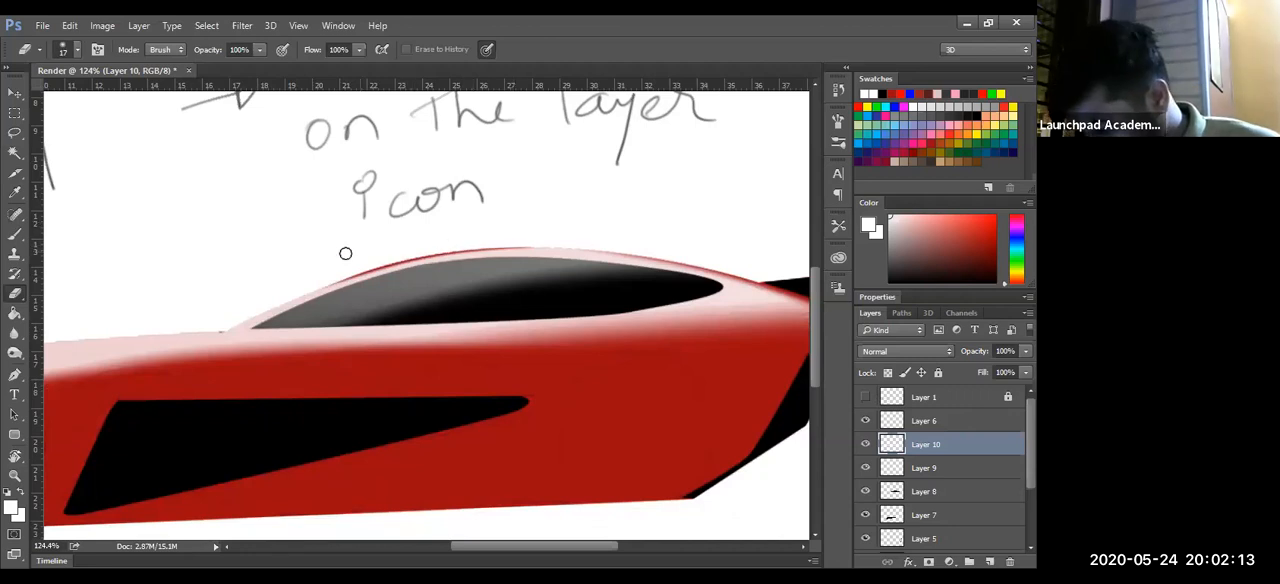
mouse_move(379, 249)
left_mouse_down()
mouse_move(736, 270)
mouse_move(569, 244)
mouse_move(666, 258)
mouse_move(414, 252)
left_mouse_up()
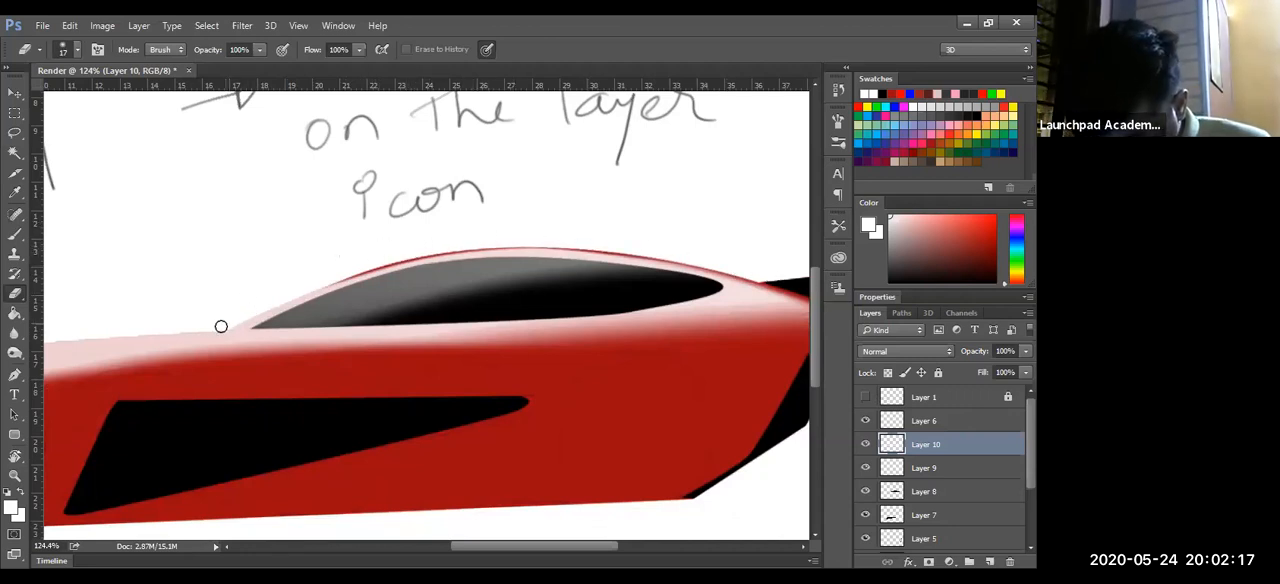
left_click_drag(222, 330, 404, 240)
- Try erasing the white along the bonnet's upper edge with an 80 px eraser, and undo the stroke
left_click_drag(307, 471, 620, 437)
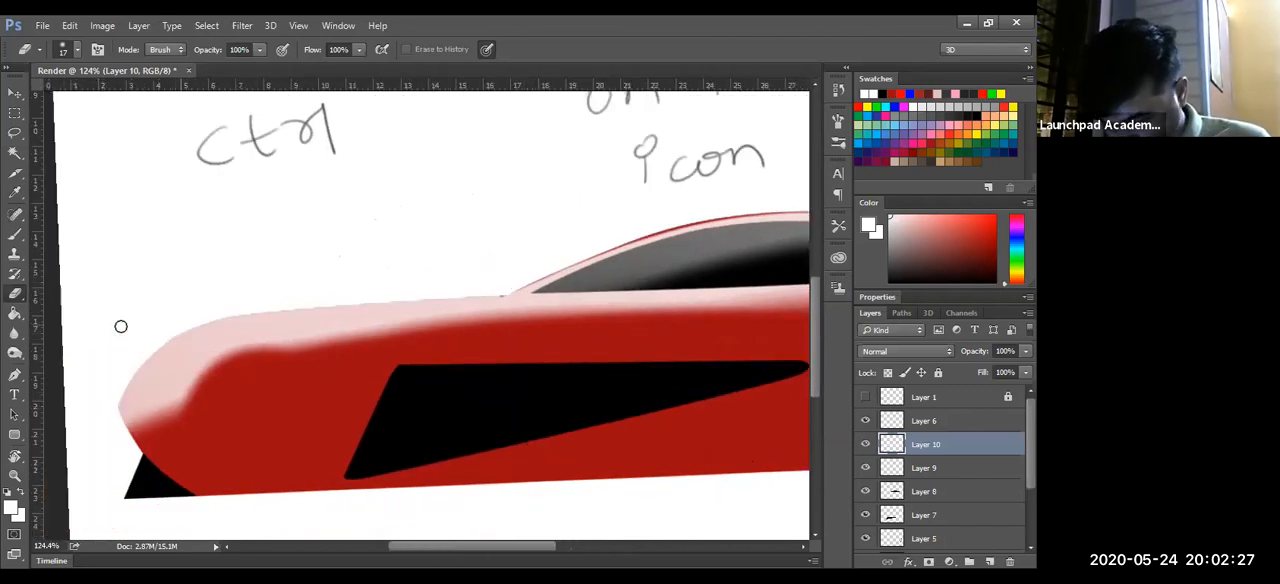
left_click_drag(260, 364, 290, 364)
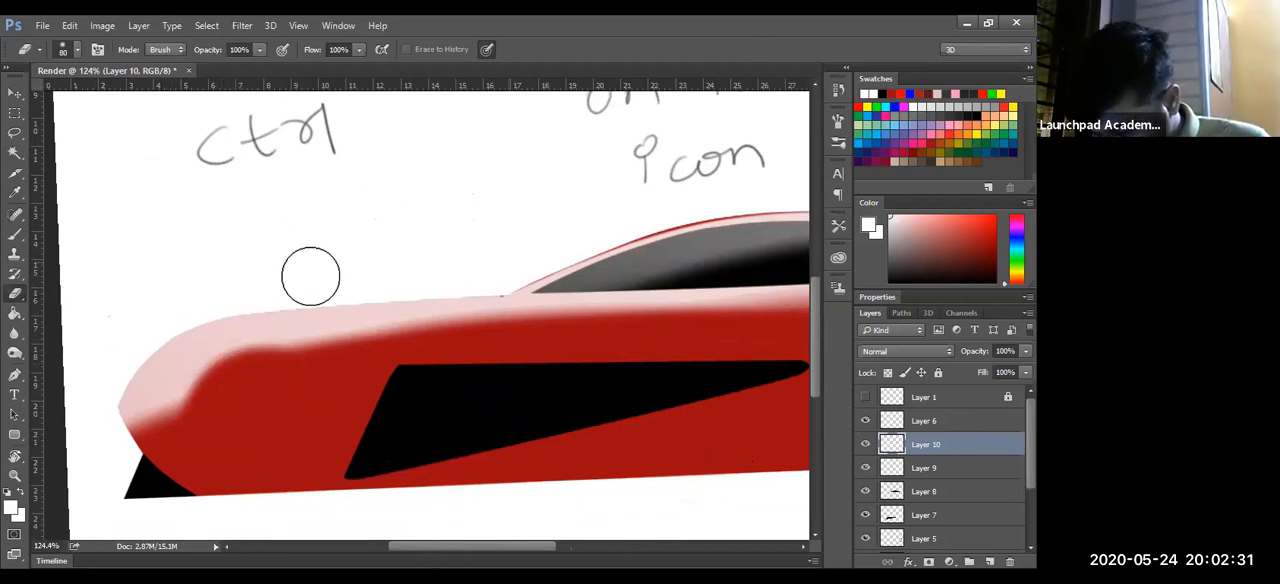
left_click_drag(391, 281, 498, 275)
left_click_drag(310, 288, 514, 280)
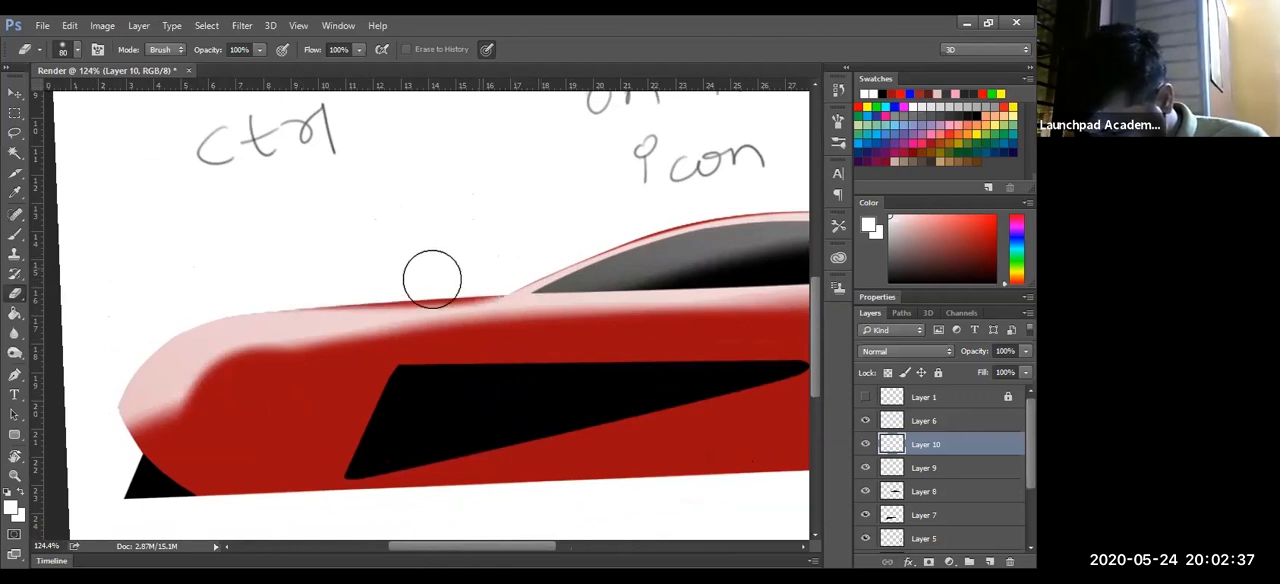
key("ctrl+z")
- Erase a thin strip of white along the nose and bonnet edge with a 35 px eraser, undoing the stroke at the windscreen base
left_click_drag(494, 262, 469, 262)
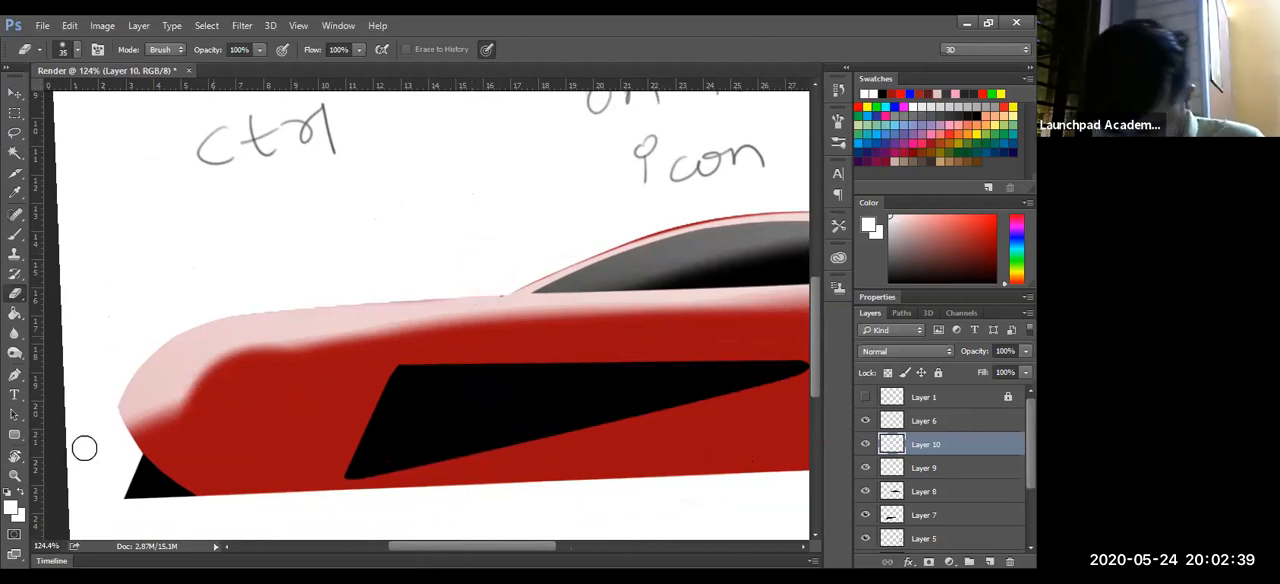
left_click_drag(139, 362, 105, 412)
left_click_drag(163, 334, 127, 366)
mouse_move(347, 290)
left_mouse_down()
mouse_move(127, 349)
mouse_move(190, 317)
left_mouse_up()
mouse_move(511, 283)
left_mouse_down()
mouse_move(171, 322)
mouse_move(522, 288)
left_mouse_up()
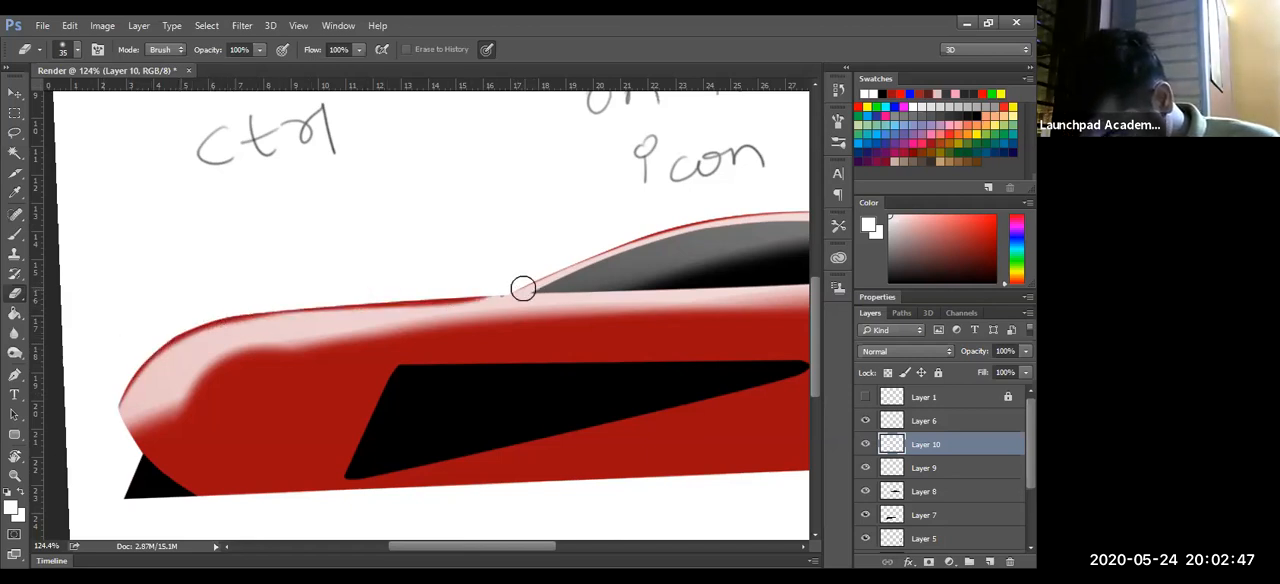
key("ctrl+z")
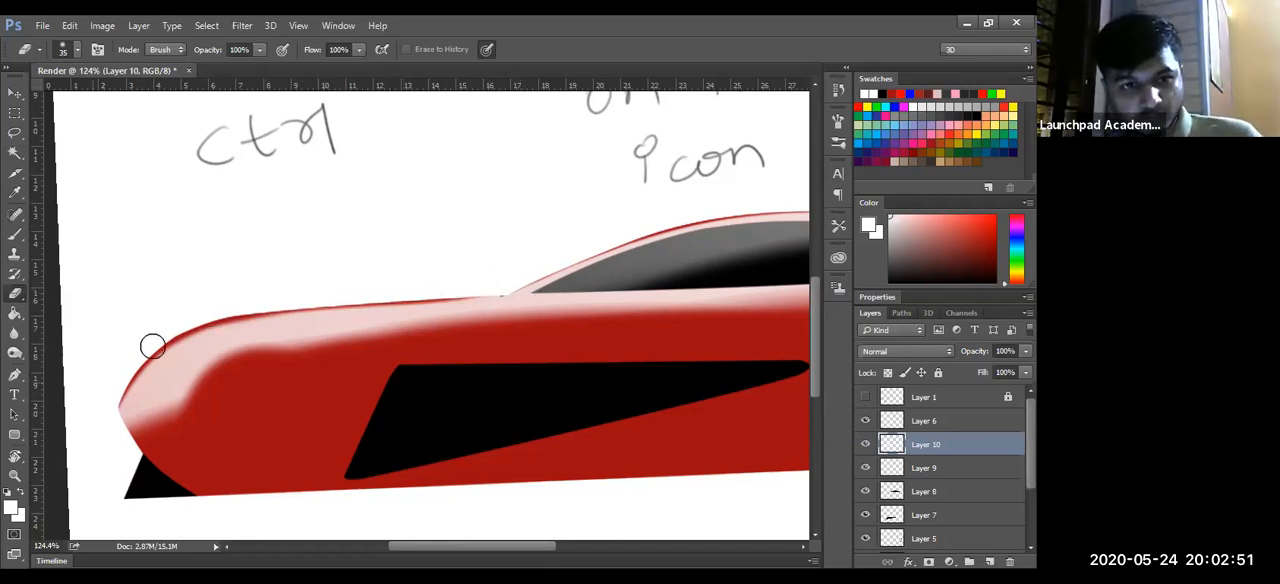
- Check the highlights on the whole car and make the Layer 1 sketch lines visible again
key("z")
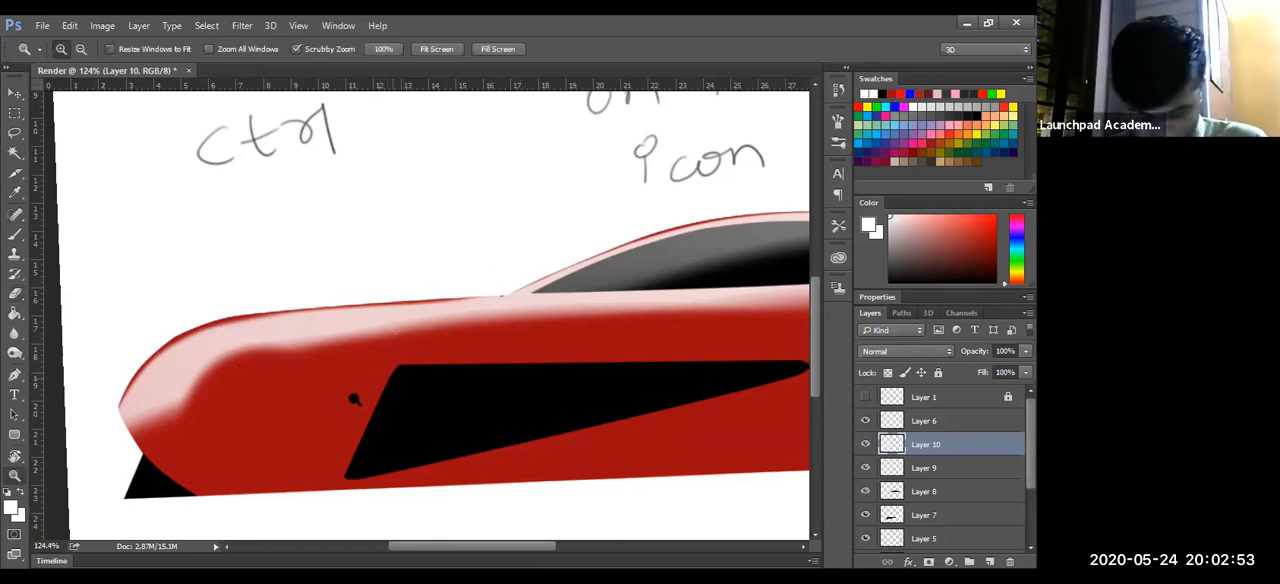
left_click_drag(400, 390, 292, 426)
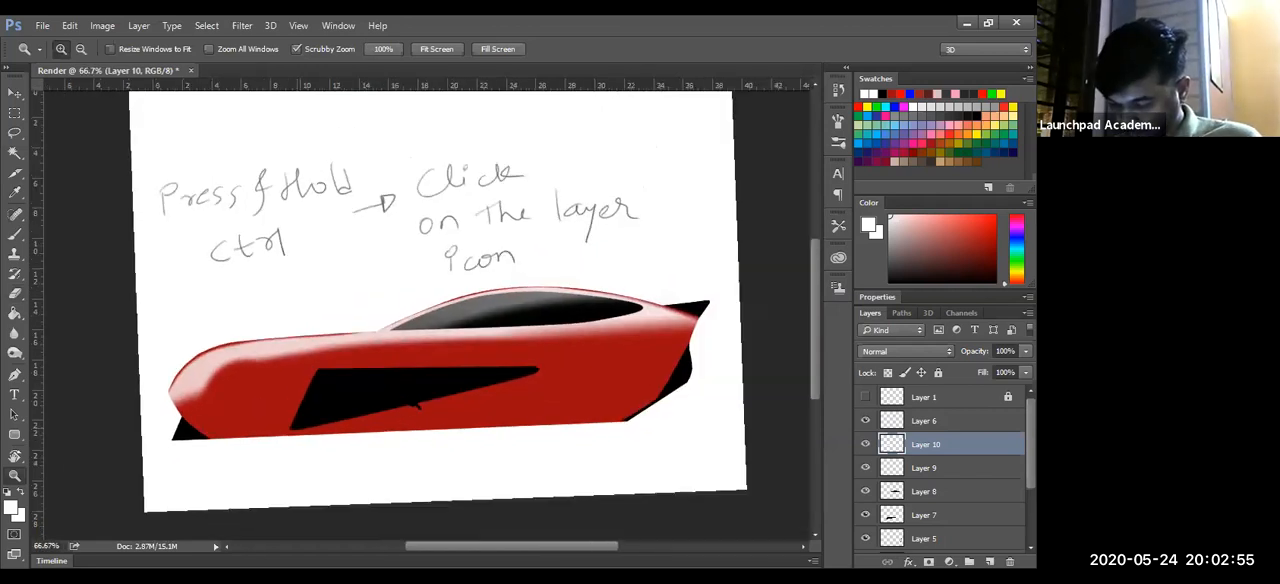
left_click(396, 411)
key("ctrl+0")
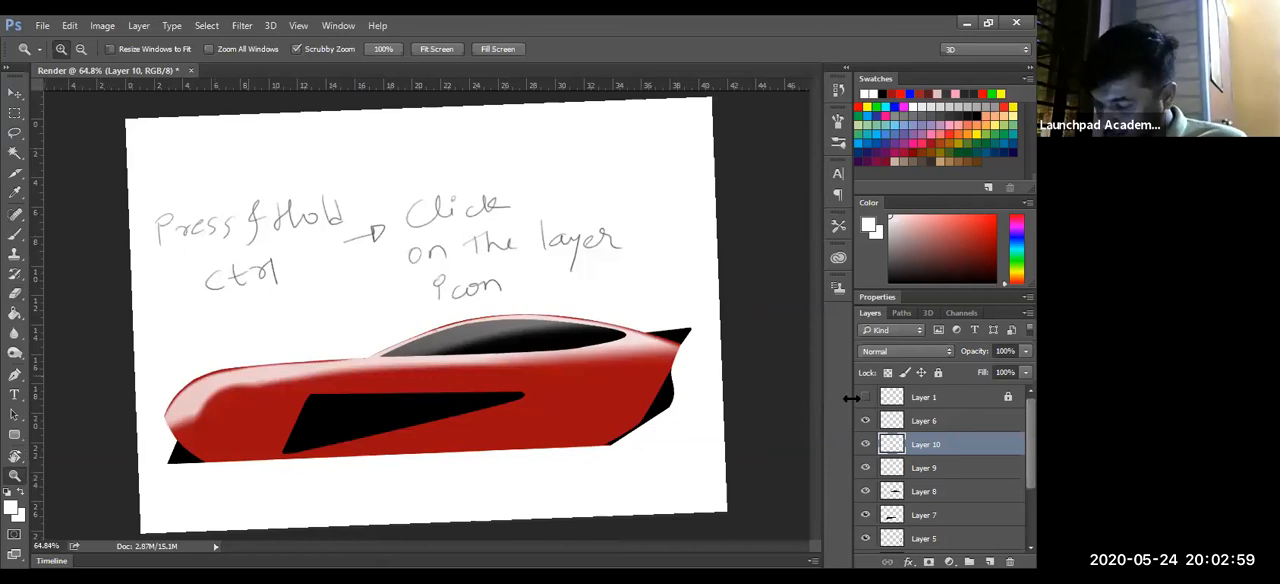
mouse_move(263, 451)
left_mouse_down()
mouse_move(392, 449)
mouse_move(366, 471)
mouse_move(395, 463)
mouse_move(399, 439)
left_mouse_up()
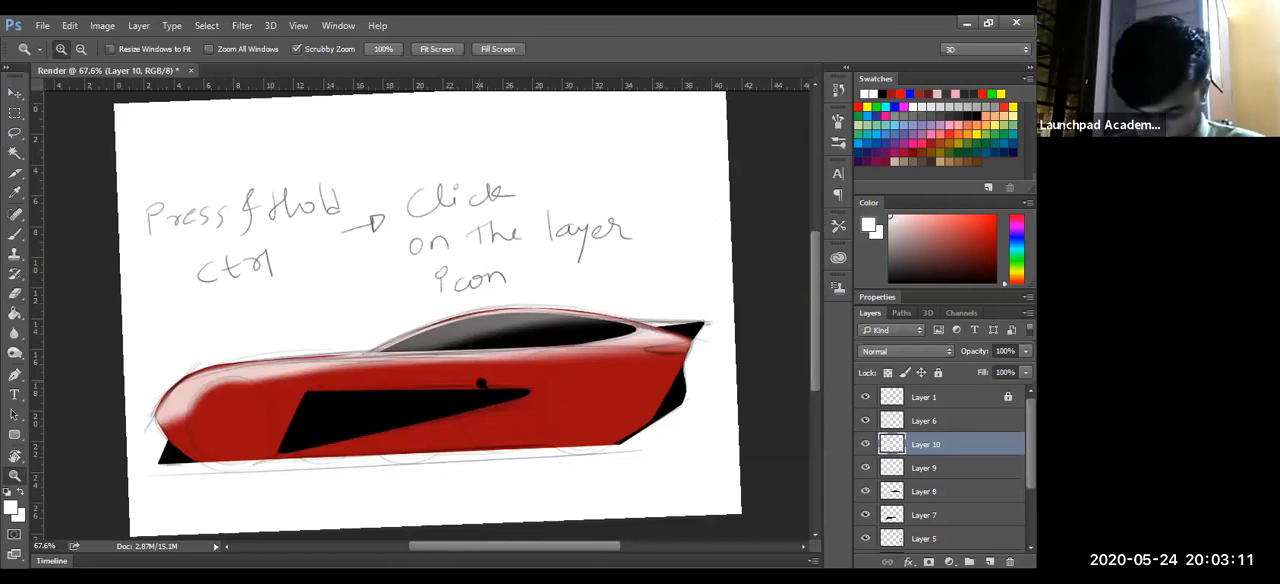
- Select Layer 7, load the black side vent's shape as a selection, and switch to the Eraser
key("v")
left_click(453, 410)
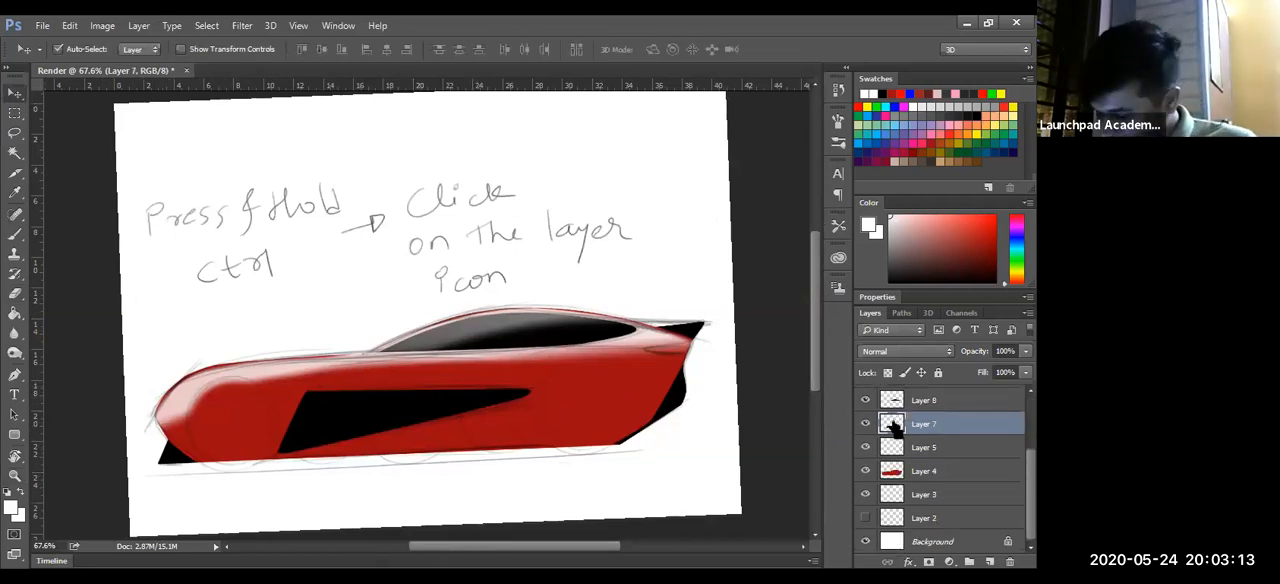
left_click(895, 428, "ctrl")
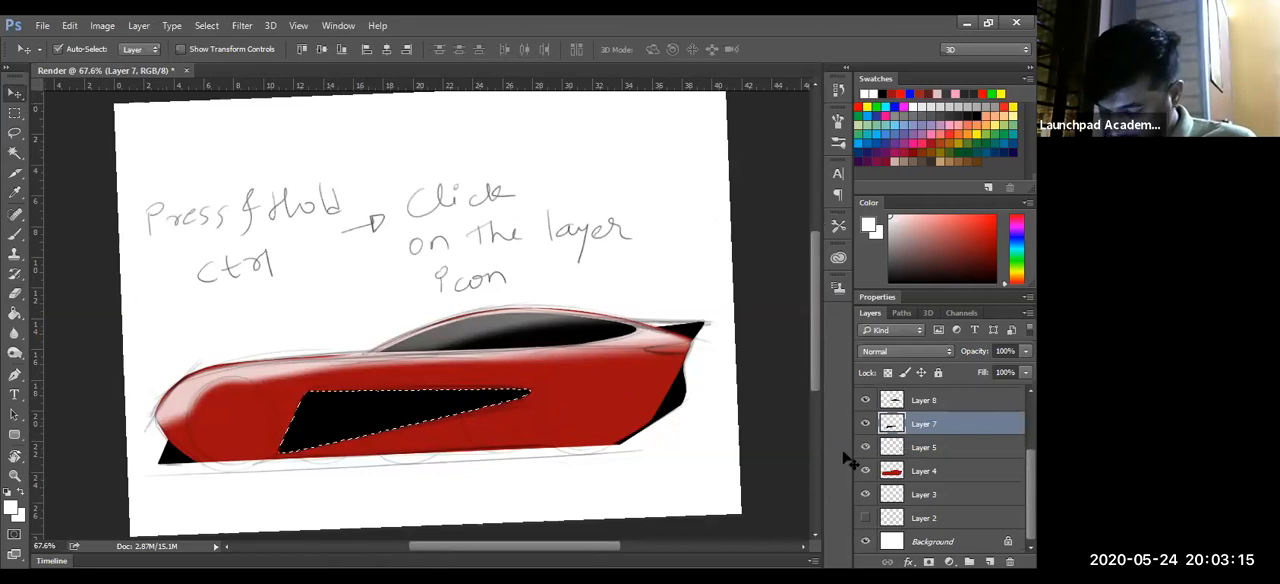
key("e")
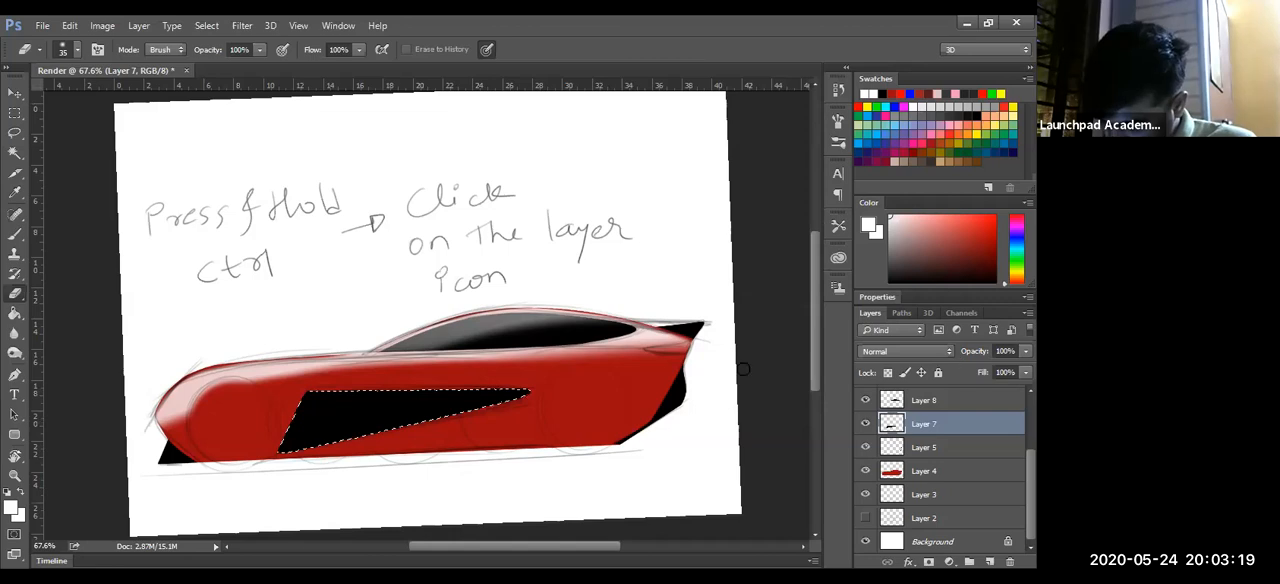
- Lower Layer 7's opacity to 49% and erase most of the side vent's black fill, leaving a slanted strip along its front edge
key("4")
key("9")
key("z")
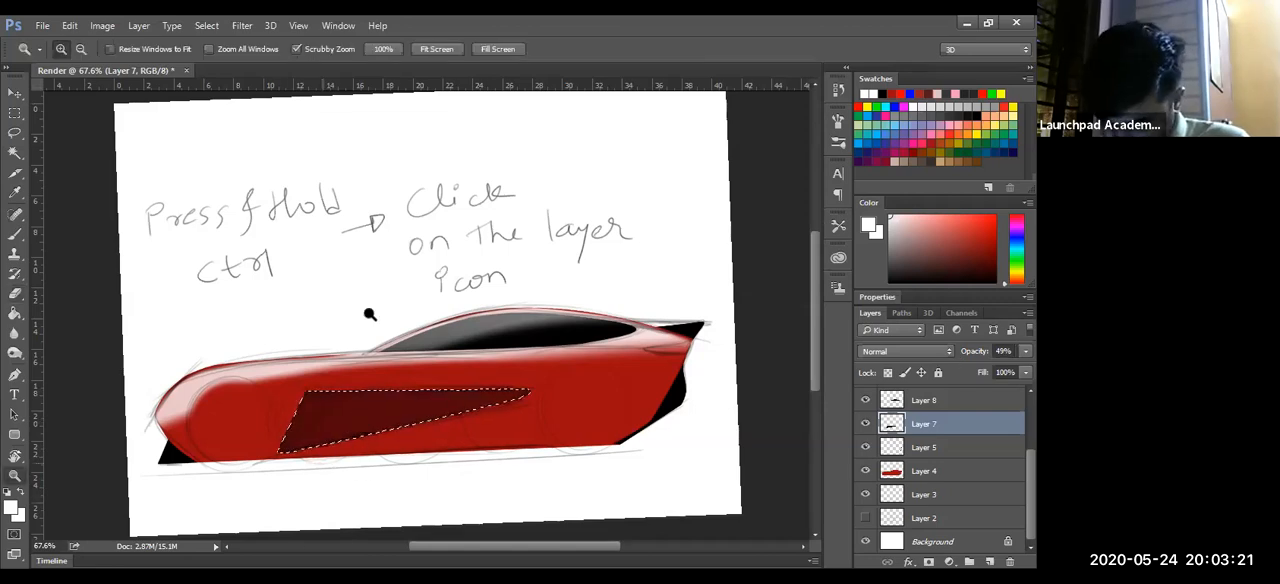
left_click(323, 342)
left_click_drag(225, 438, 400, 312)
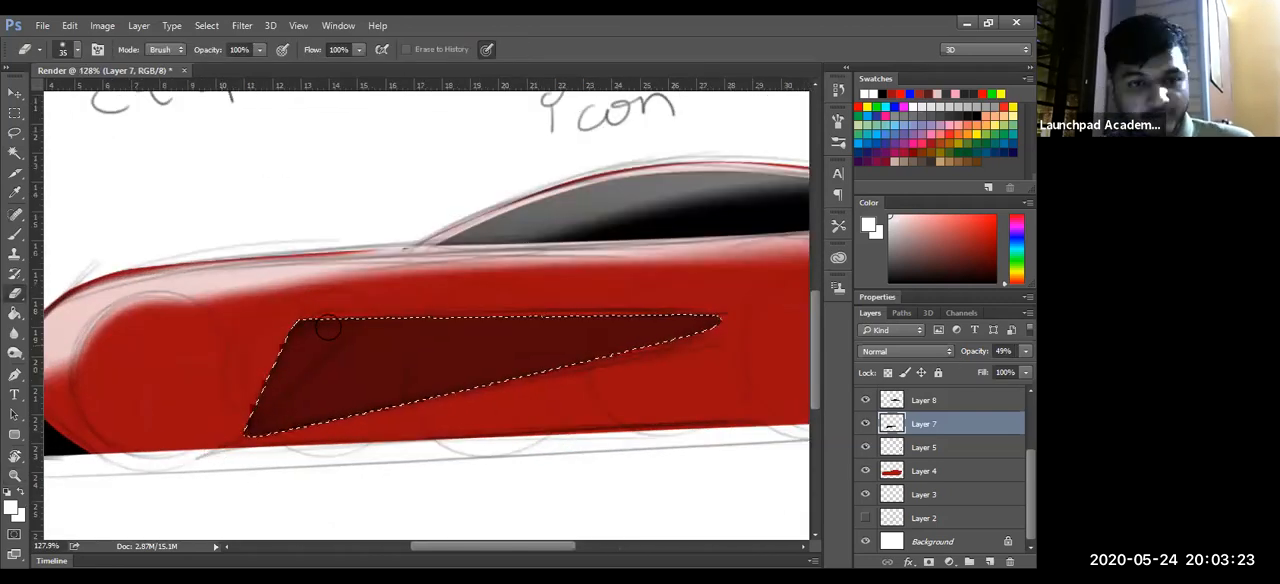
mouse_move(232, 470)
left_mouse_down()
mouse_move(443, 291)
mouse_move(323, 388)
left_mouse_up()
mouse_move(439, 283)
left_mouse_down()
mouse_move(224, 466)
mouse_move(233, 500)
mouse_move(518, 275)
mouse_move(603, 263)
mouse_move(375, 469)
mouse_move(483, 271)
mouse_move(435, 281)
left_mouse_up()
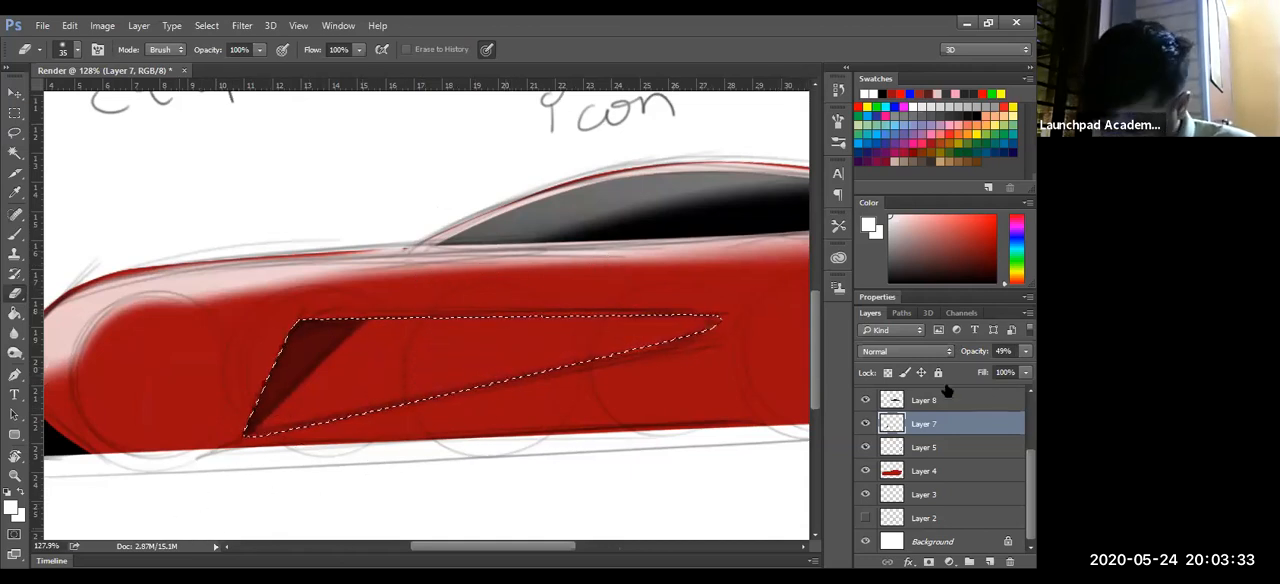
- Set Layer 7's opacity back to 100% and clear the vent selection
left_click_drag(975, 351, 1028, 351)
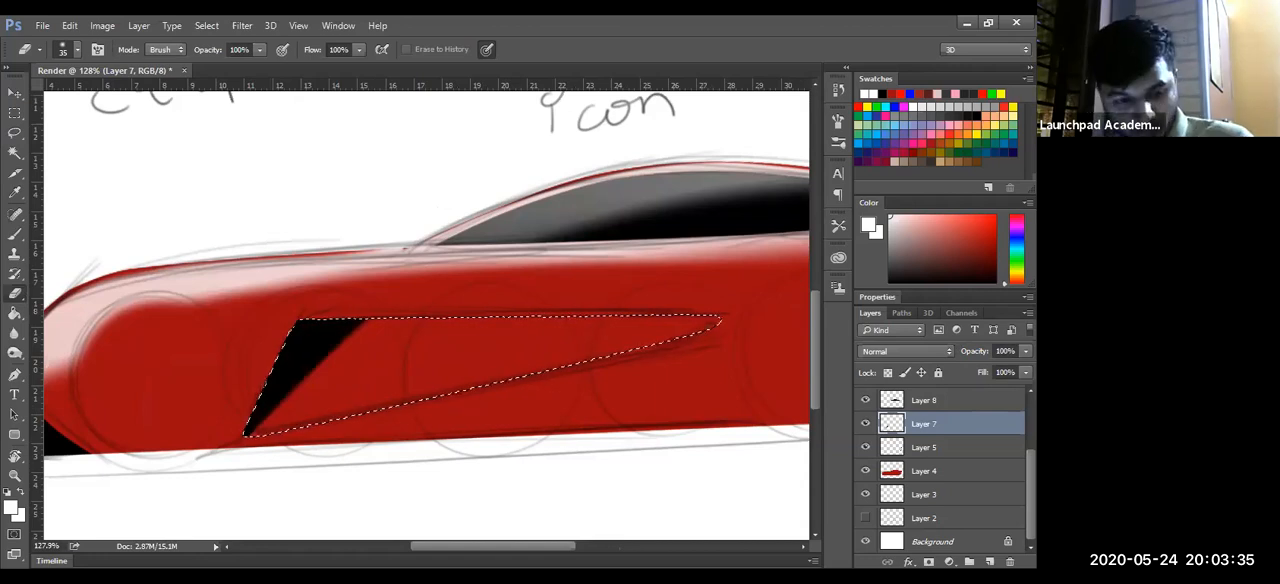
key("ctrl+d")
key("z")
mouse_move(490, 436)
left_mouse_down()
mouse_move(455, 450)
mouse_move(429, 441)
mouse_move(530, 438)
mouse_move(475, 457)
mouse_move(474, 443)
left_mouse_up()
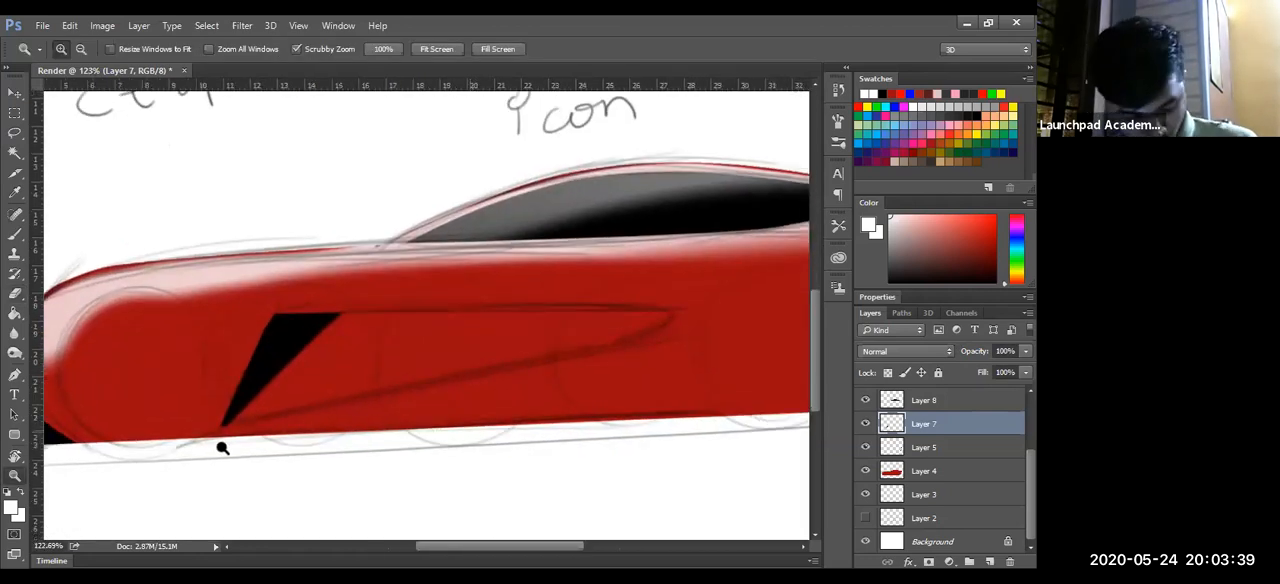
left_click_drag(221, 447, 223, 446)
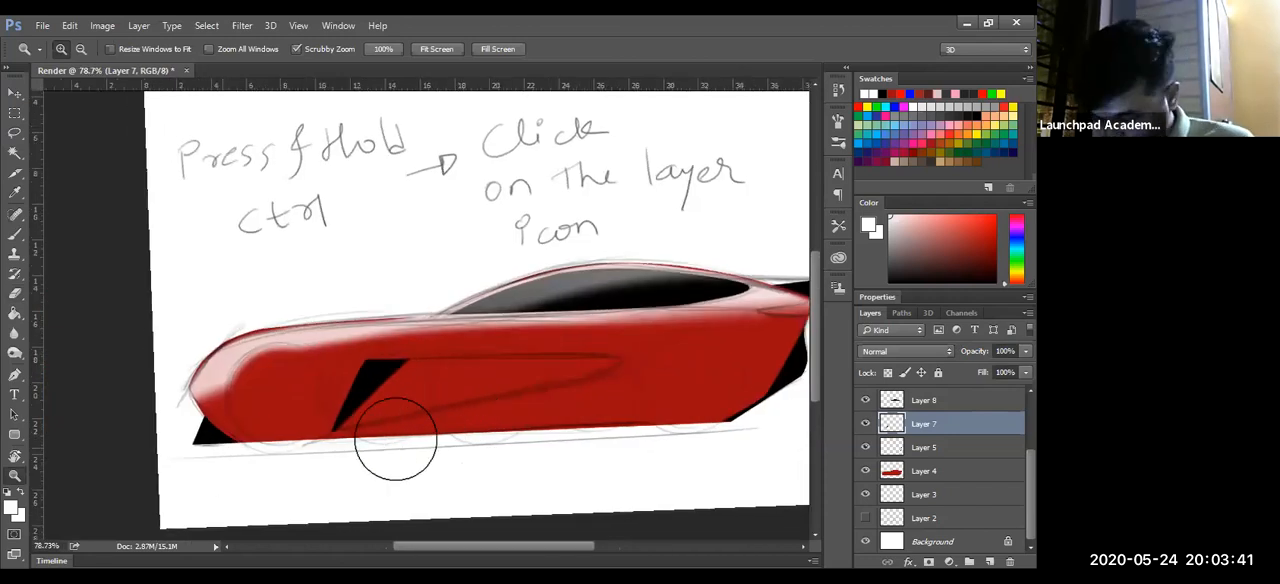
- Bring back the full vent-shaped selection and convert it to a work path with a 2.0-pixel tolerance
key("b")
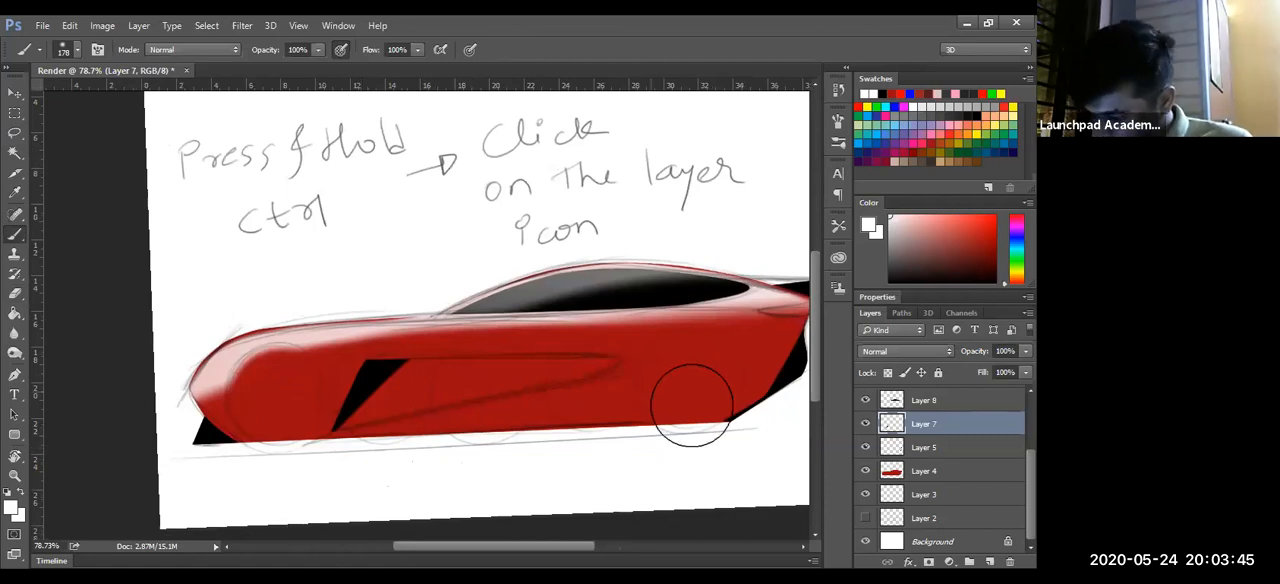
left_click(911, 423, "ctrl")
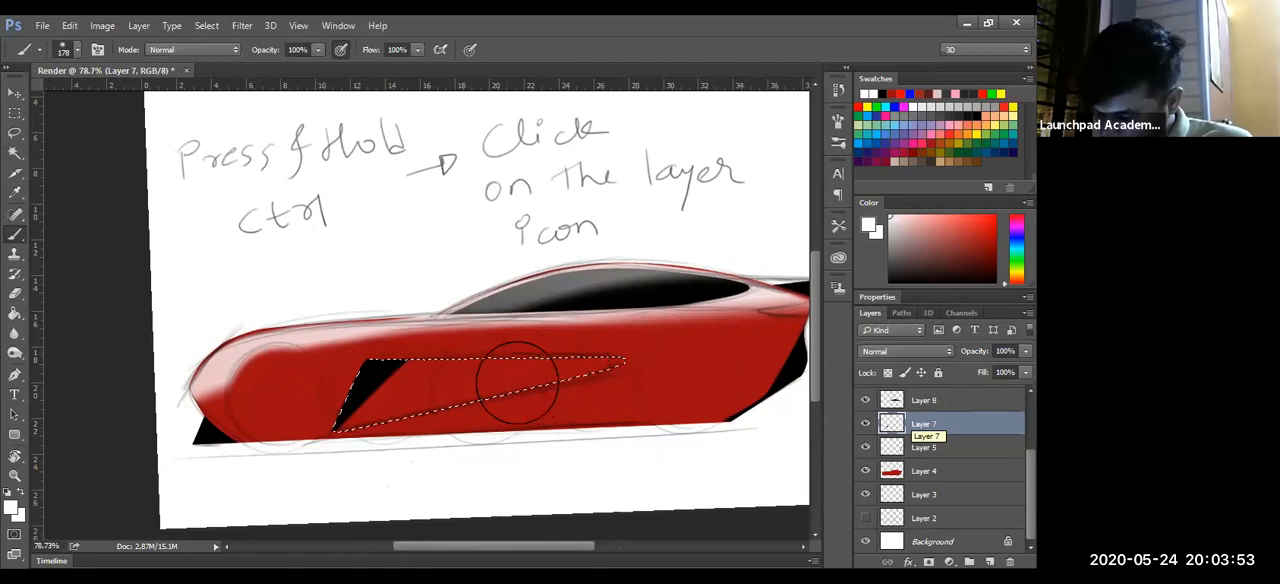
key("l")
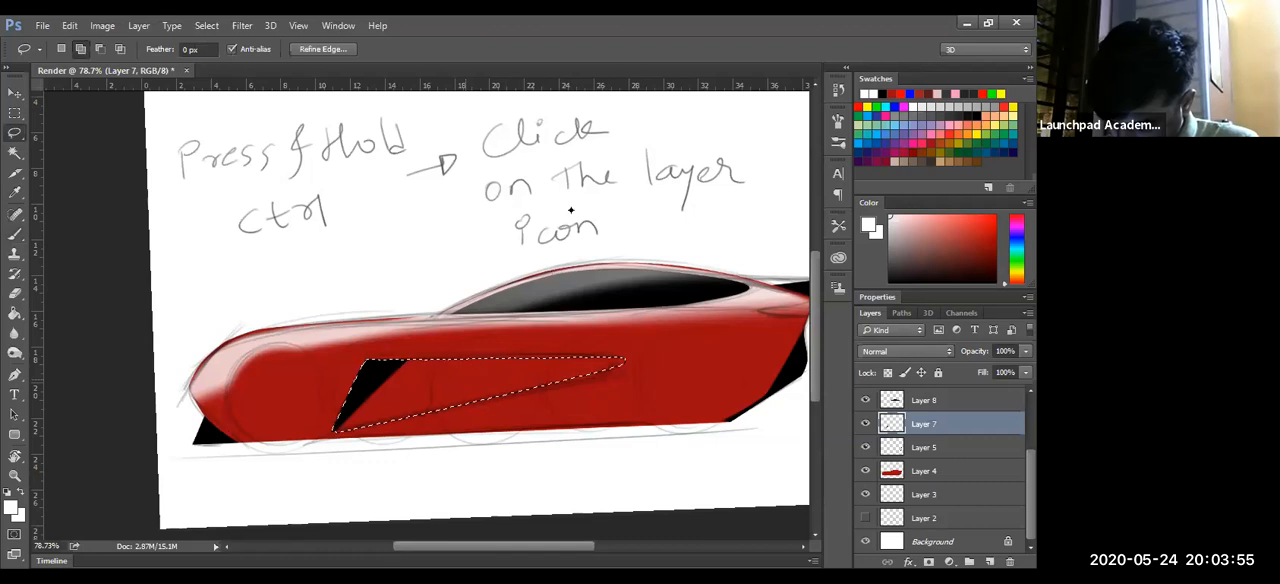
right_click(468, 376)
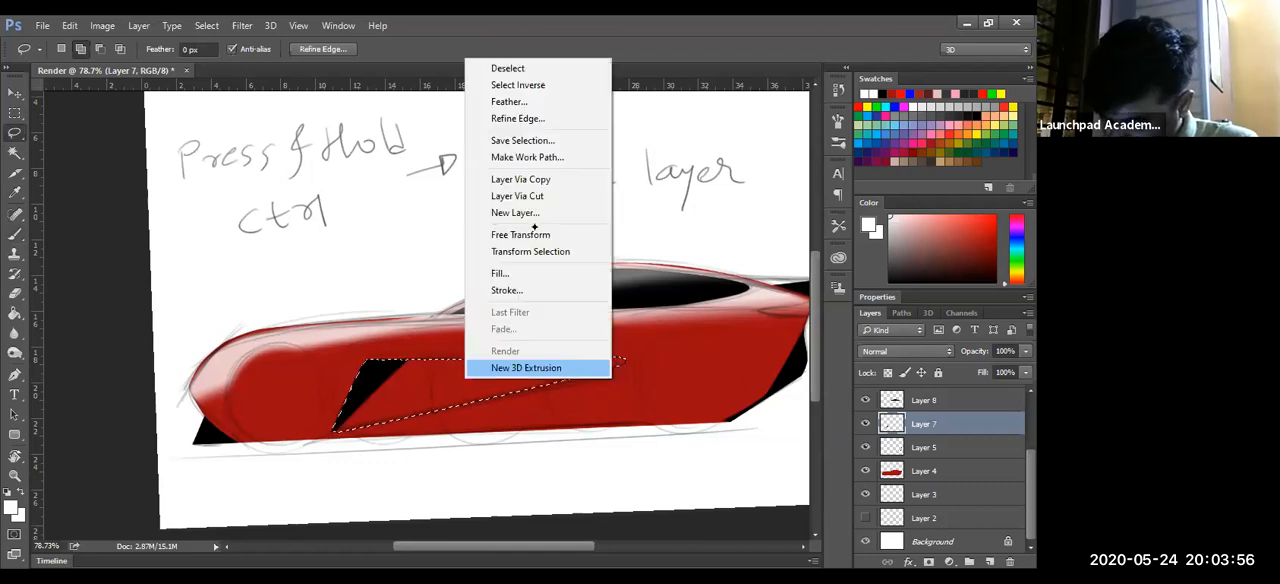
left_click(527, 157)
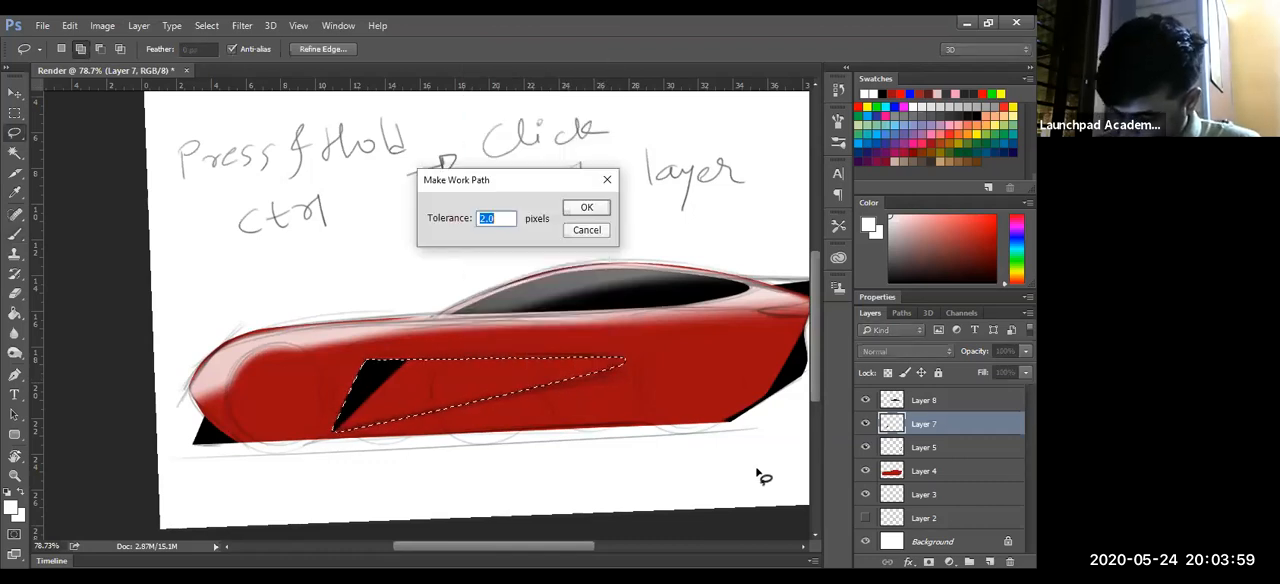
key("Return")
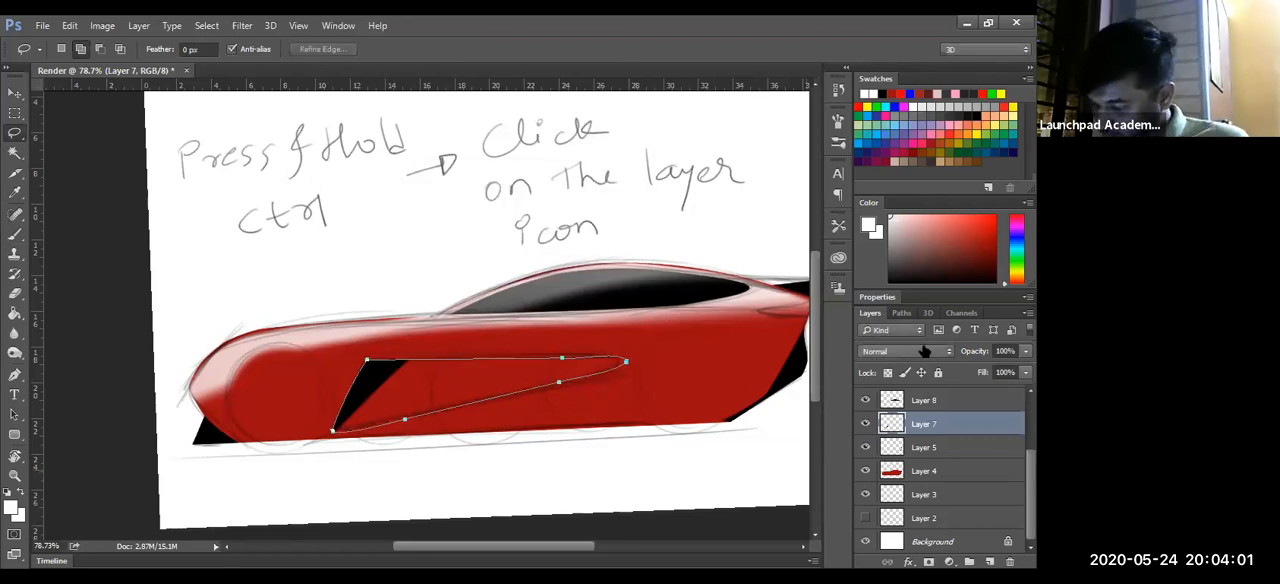
- Save the vent's work path as Path 1 and return to the layer list
left_click(901, 313)
double_click(868, 352)
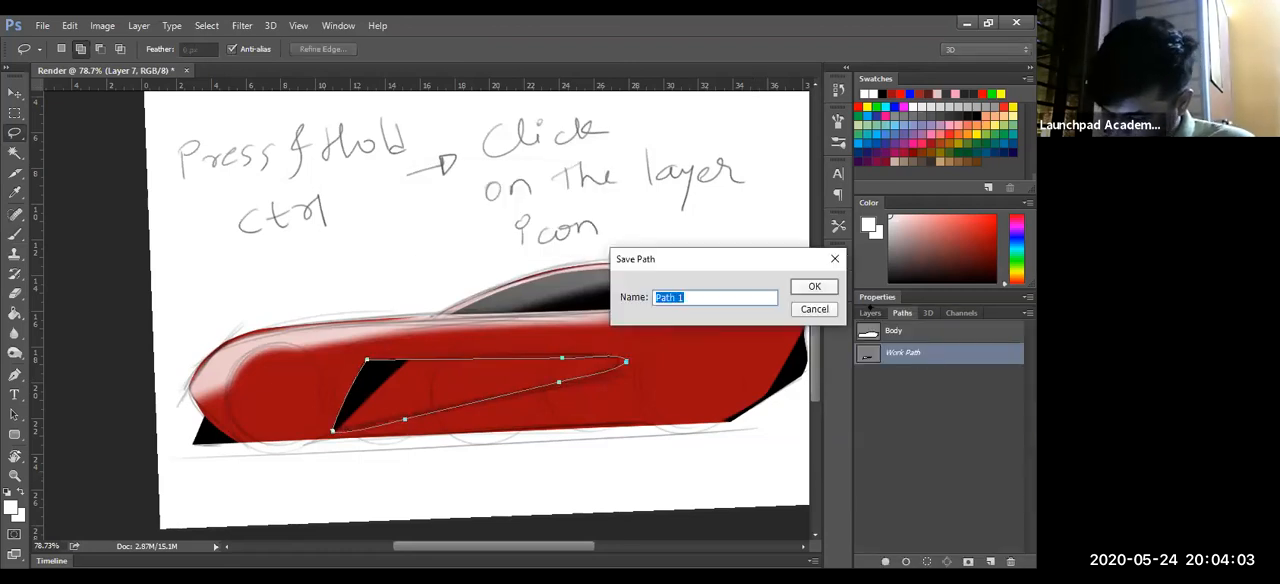
key("Return")
left_click(870, 312)
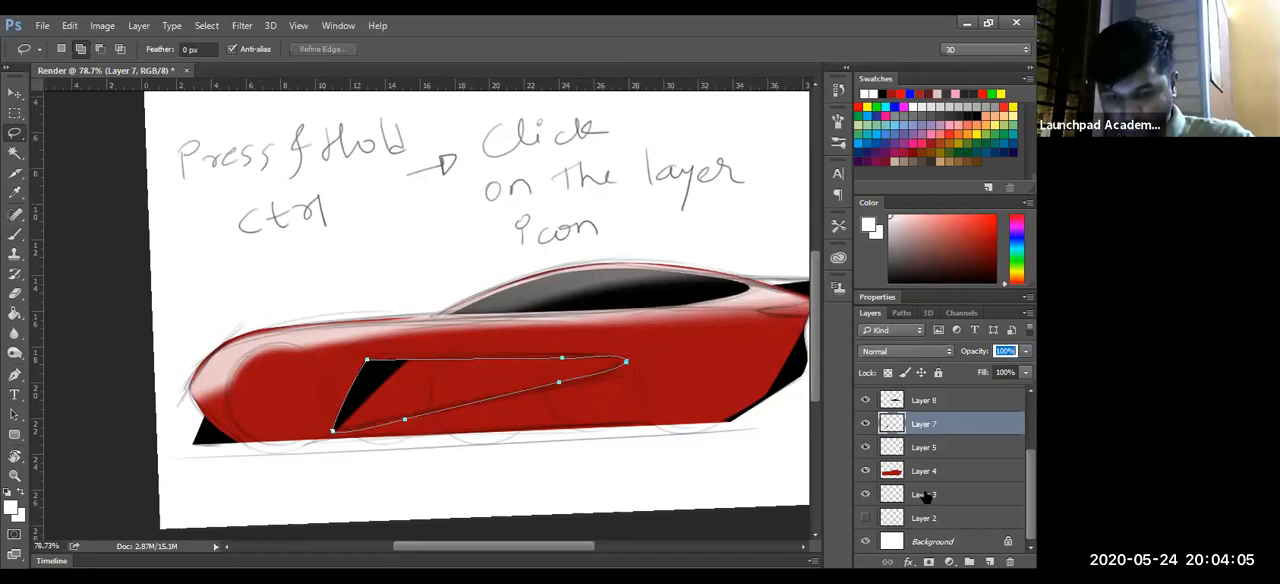
- Load the vent path as a selection, add a layer above Layer 7, and paint soft white inside with a 178 px brush
key("ctrl+Return")
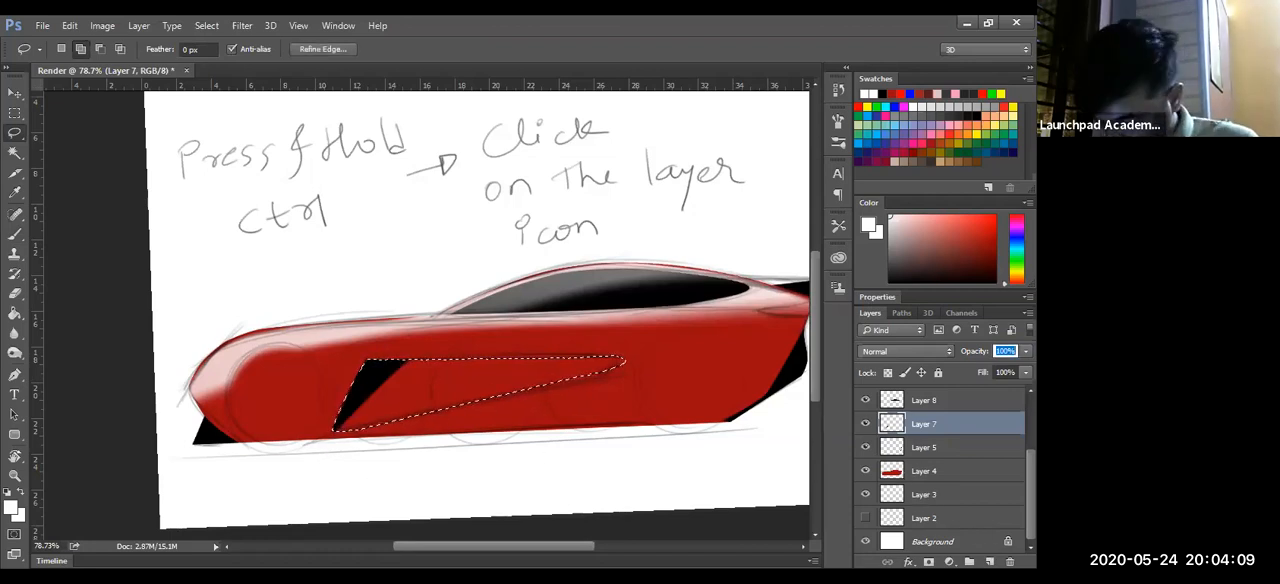
left_click(990, 562)
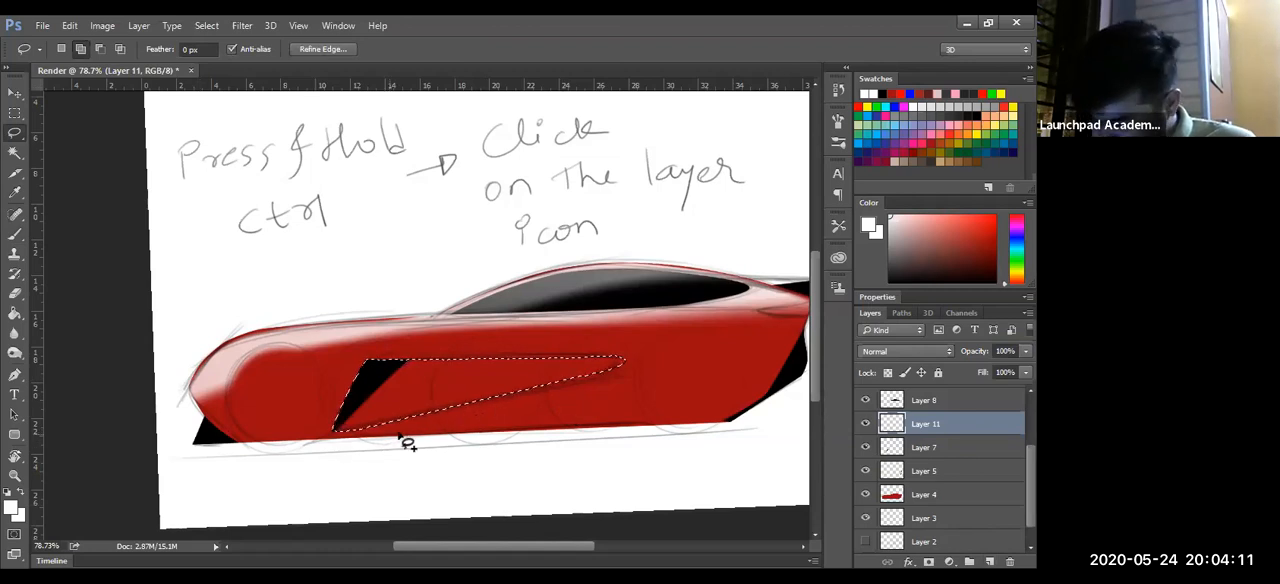
key("b")
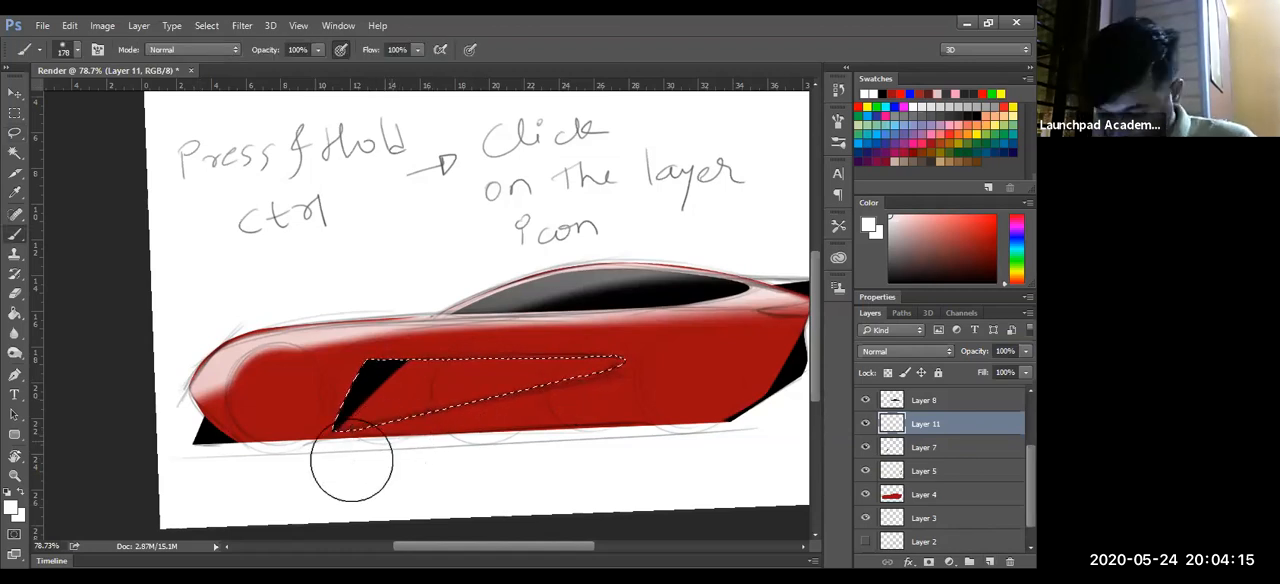
left_click_drag(700, 380, 379, 341)
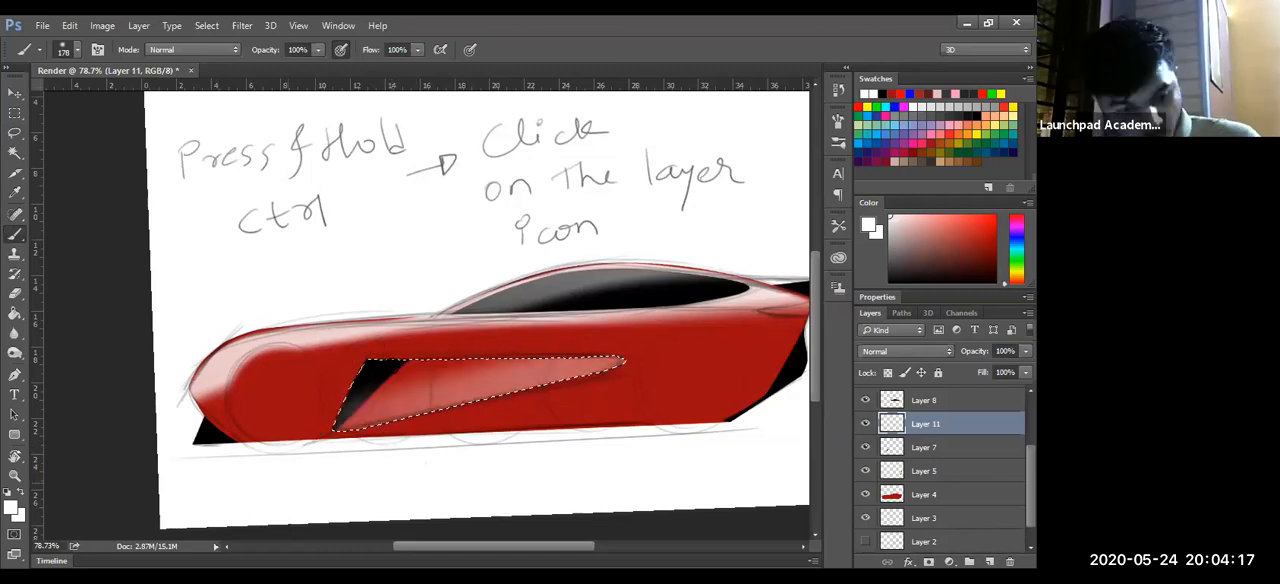
- Soften the upper part of the vent's white highlight with a 266 px eraser after undoing a 134 px stroke, and move Layer 11 below Layer 7
key("e")
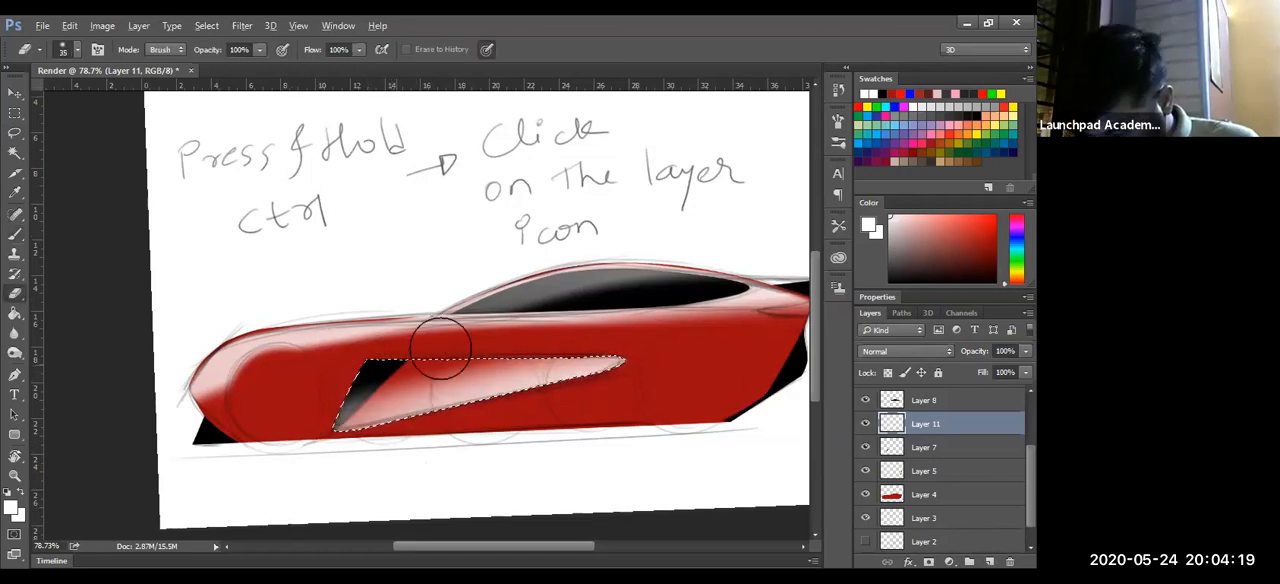
left_click_drag(570, 336, 337, 384)
left_click_drag(730, 330, 398, 364)
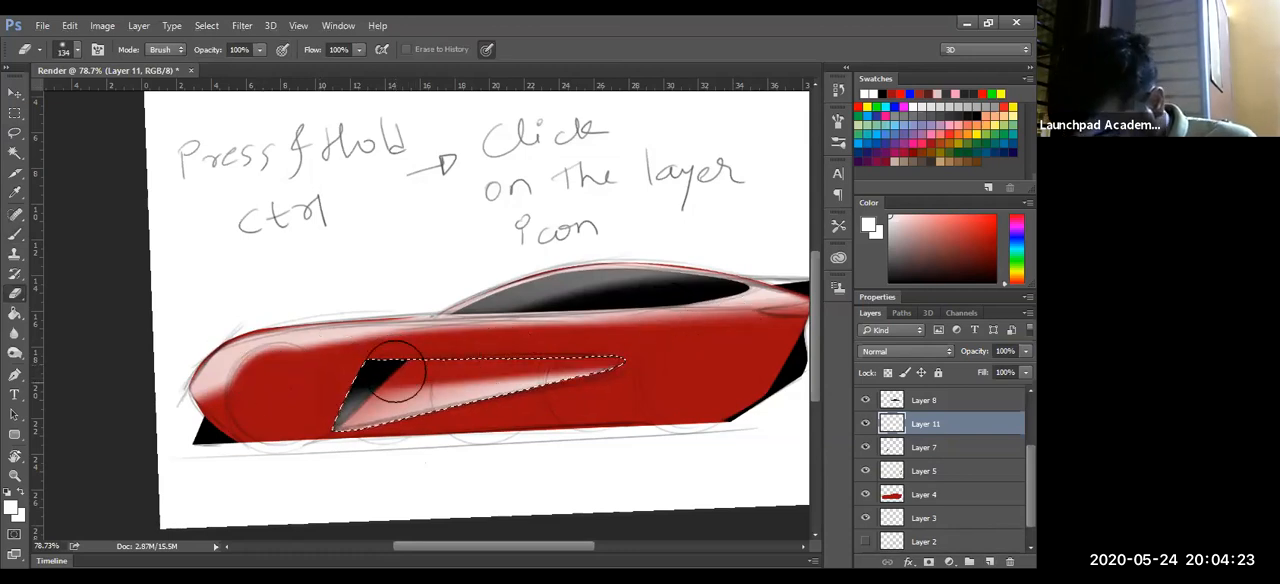
key("ctrl")
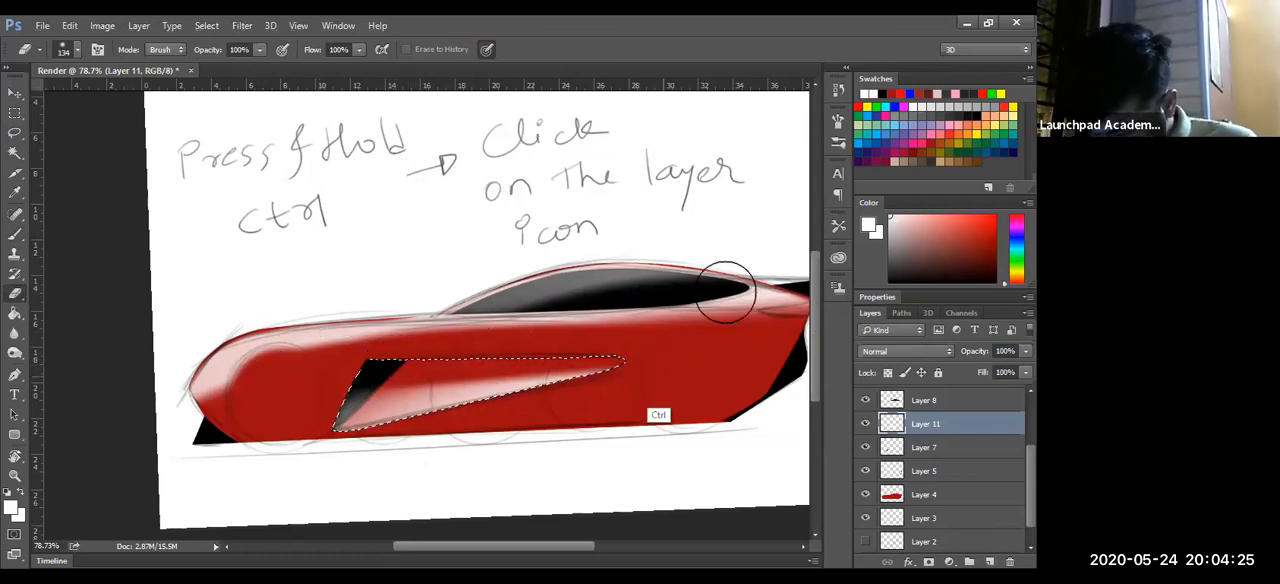
key("ctrl+z")
left_click_drag(471, 264, 503, 263)
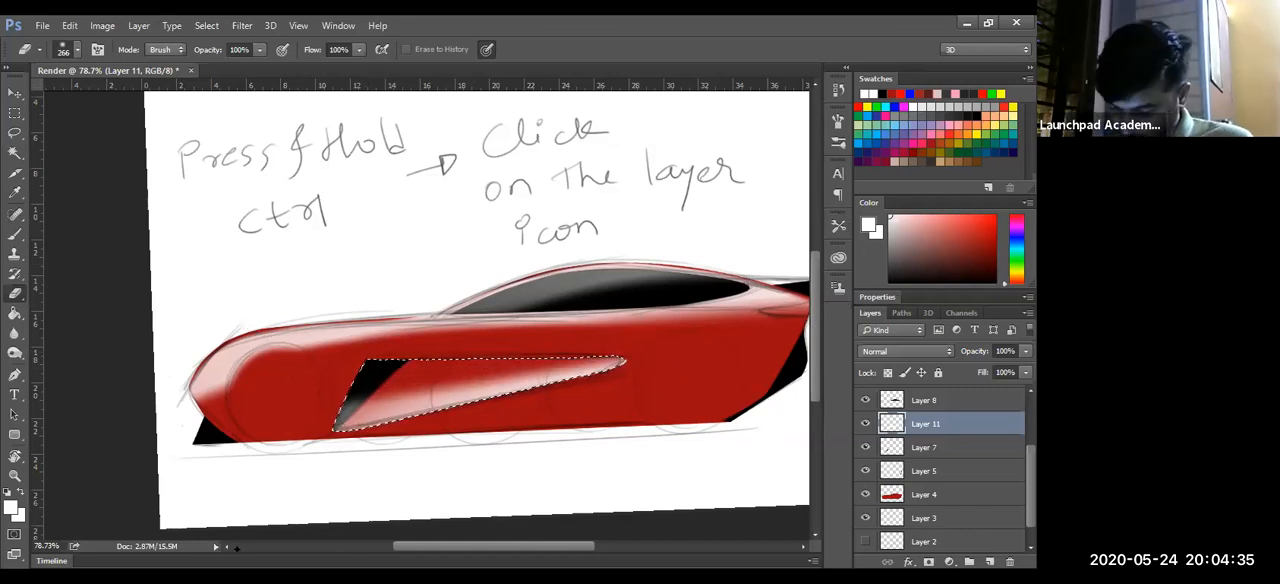
key("ctrl+[")
mouse_move(624, 468)
left_mouse_down()
mouse_move(548, 461)
mouse_move(645, 462)
mouse_move(608, 457)
left_mouse_up()
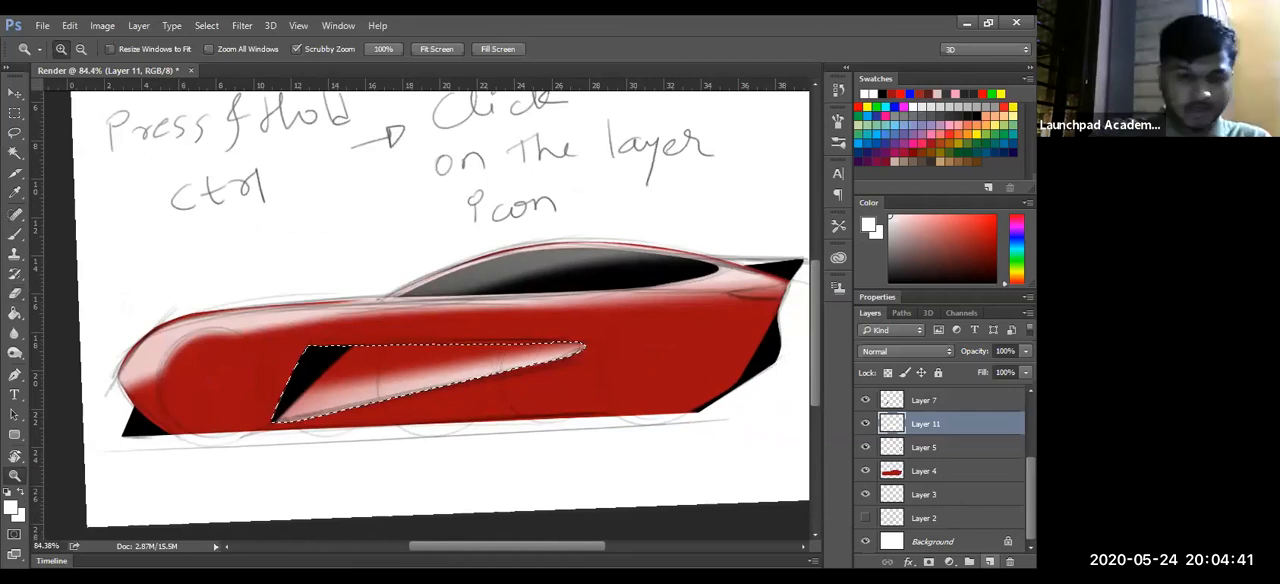
- Add a layer above Layer 11, invert the vent selection, and paint soft black shading over the lower body before deselecting
key("ctrl+shift+alt+n")
key("ctrl+shift+i")
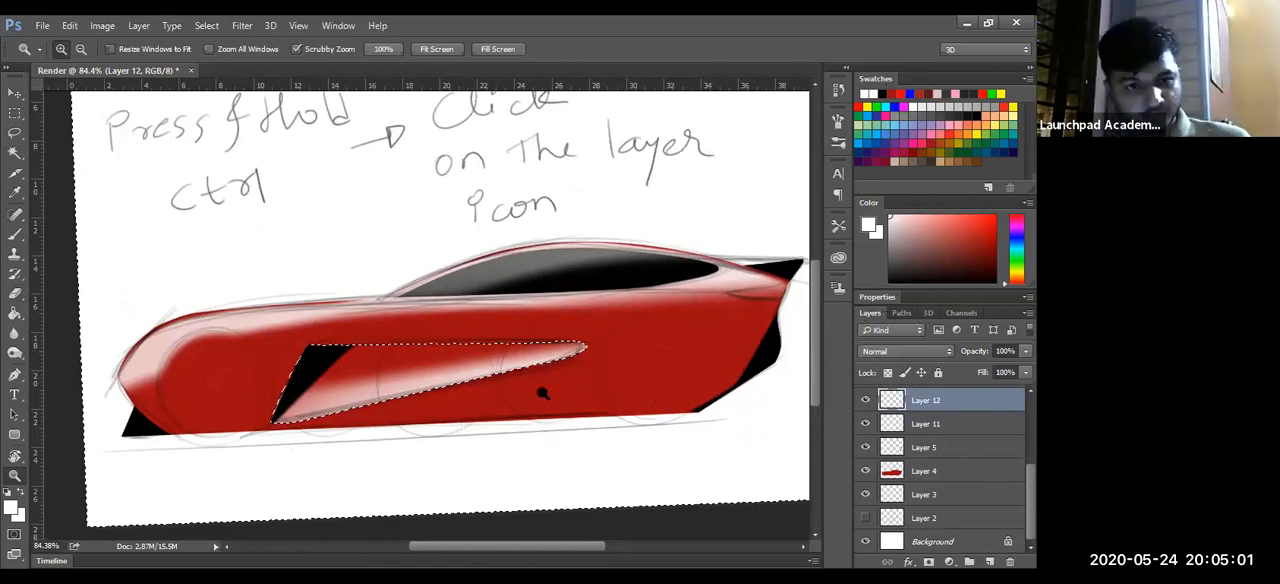
key("x")
left_click_drag(130, 455, 700, 440)
key("ctrl+d")
- Load Layer 4's body shape as a selection, invert it, and delete the black shading outside the car from Layer 12
mouse_move(623, 458)
left_mouse_down()
mouse_move(540, 462)
mouse_move(897, 480)
left_mouse_up()
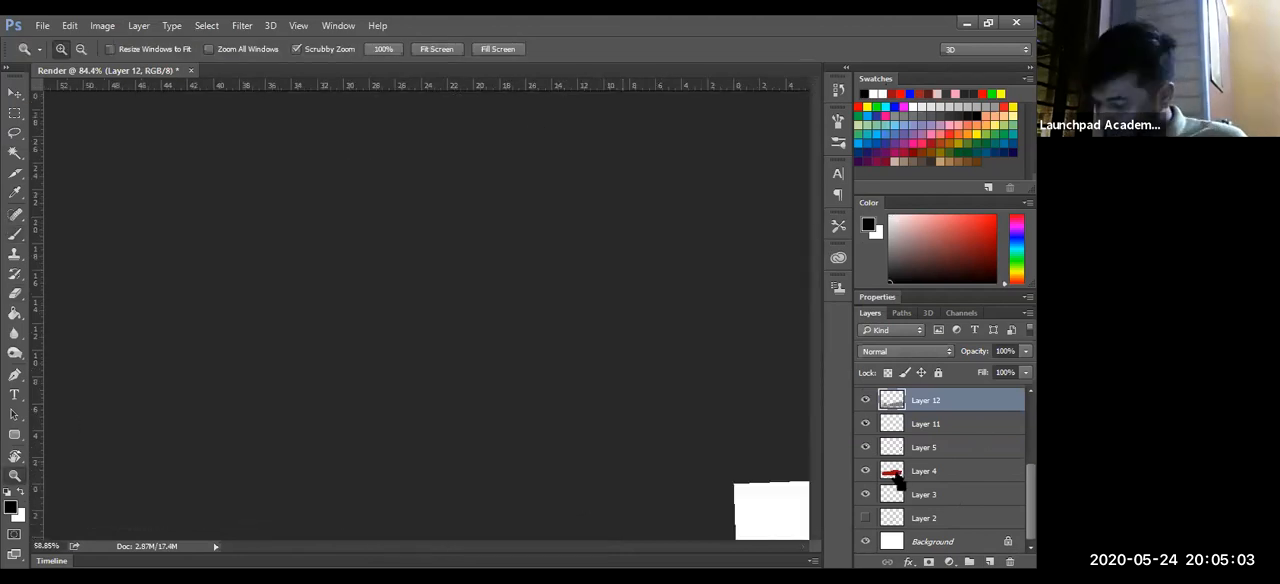
left_click(891, 470, "ctrl")
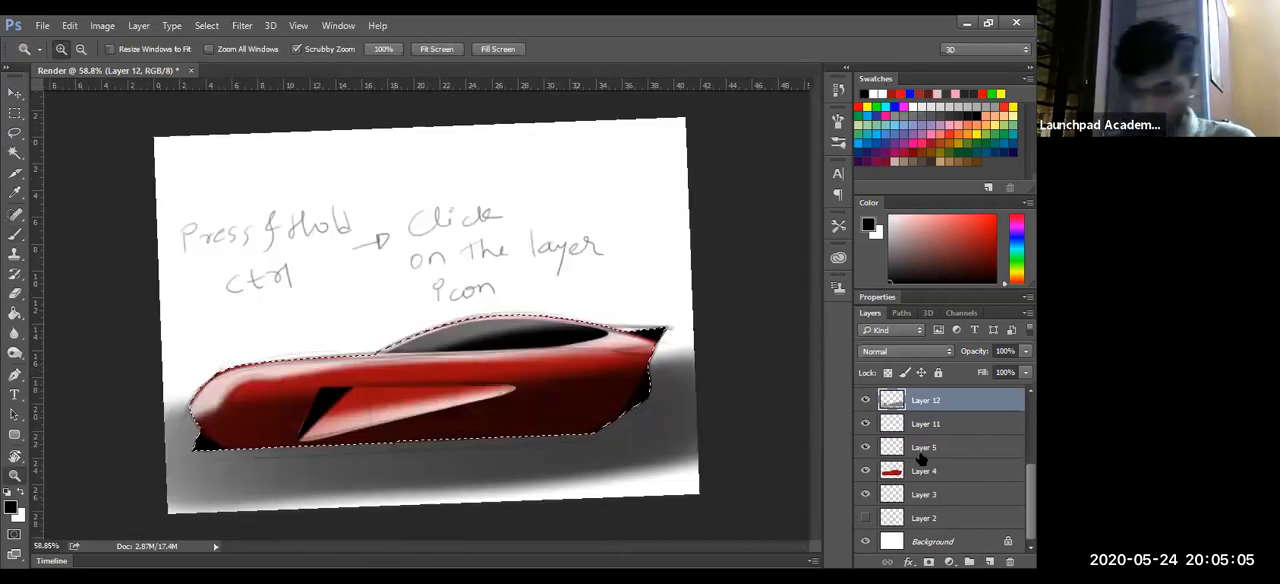
key("ctrl+shift+i")
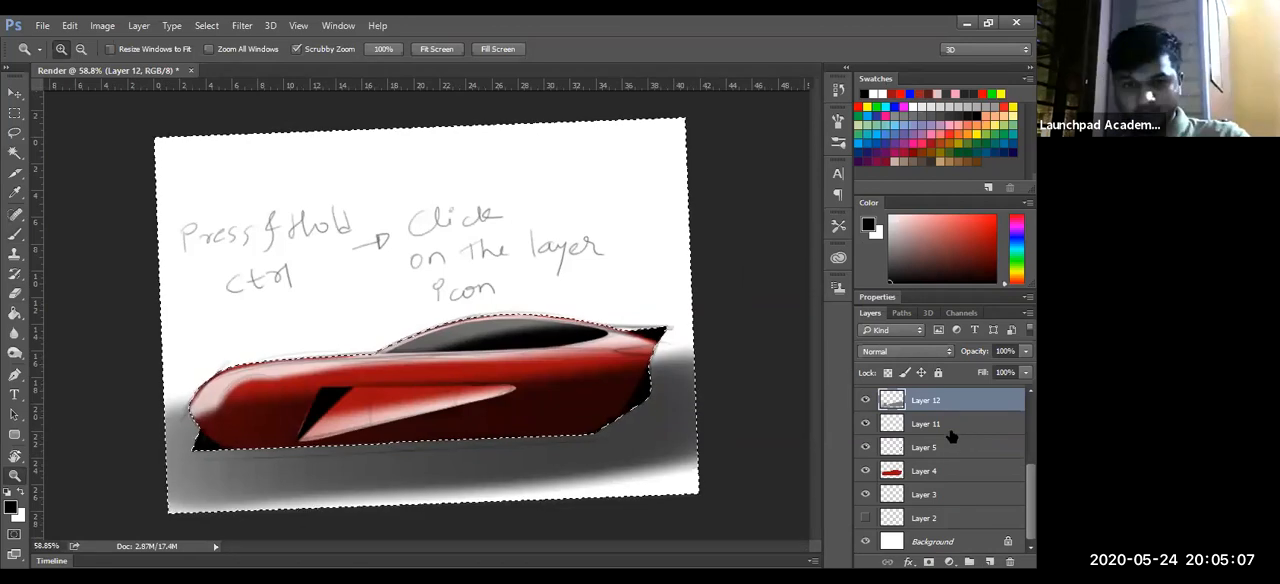
key("Delete")
key("ctrl+d")
- Check the shading on the whole car, look at Sketch-Recovered.psd as a reference, and close it
left_click_drag(468, 466, 404, 434)
left_click_drag(700, 360, 750, 401)
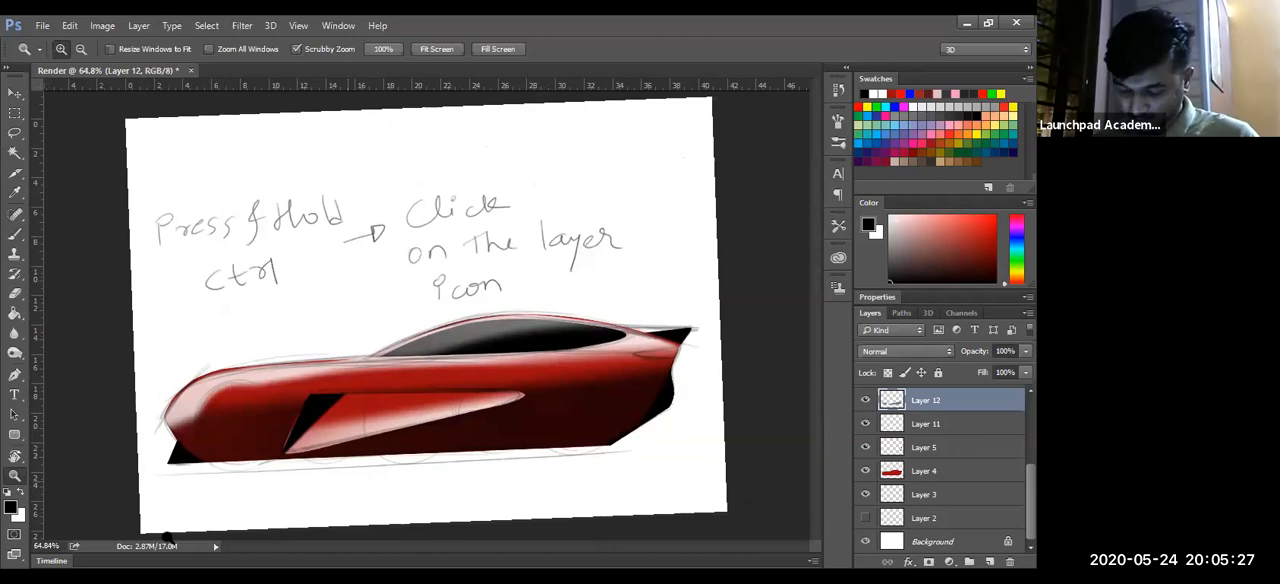
left_click_drag(413, 447, 736, 391)
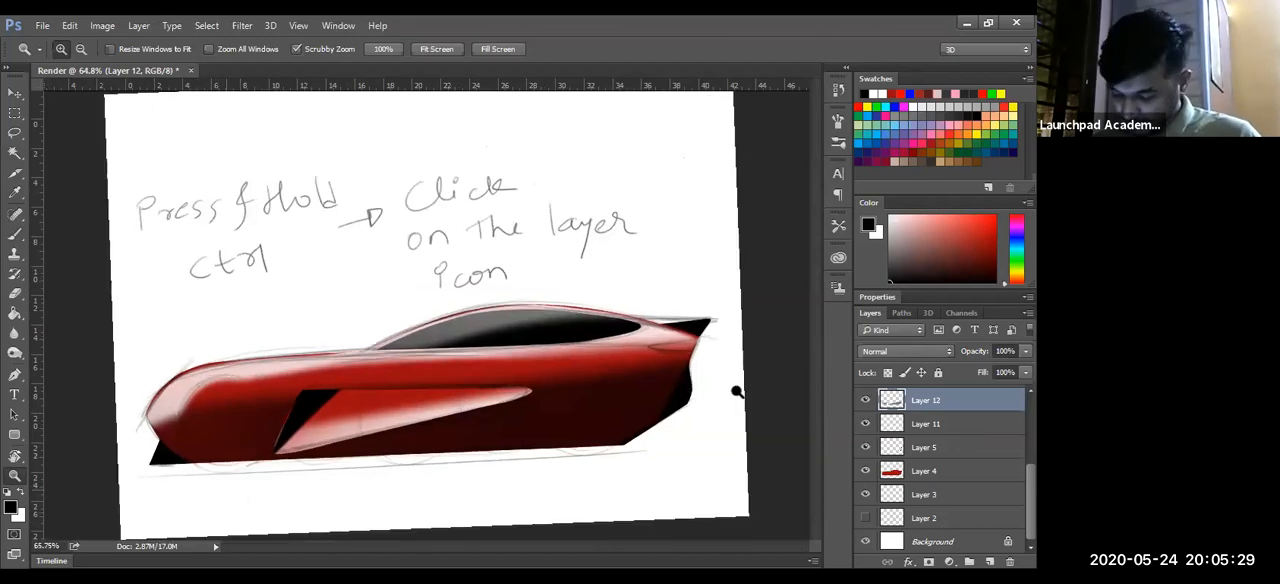
left_click_drag(436, 512, 533, 498)
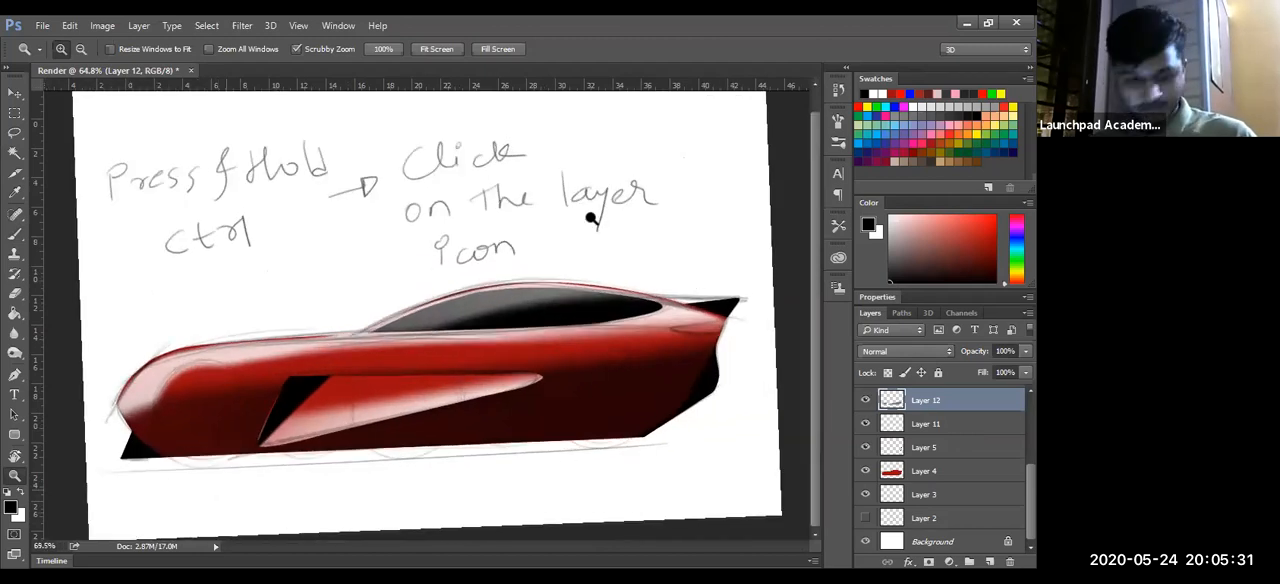
left_click_drag(592, 219, 577, 240)
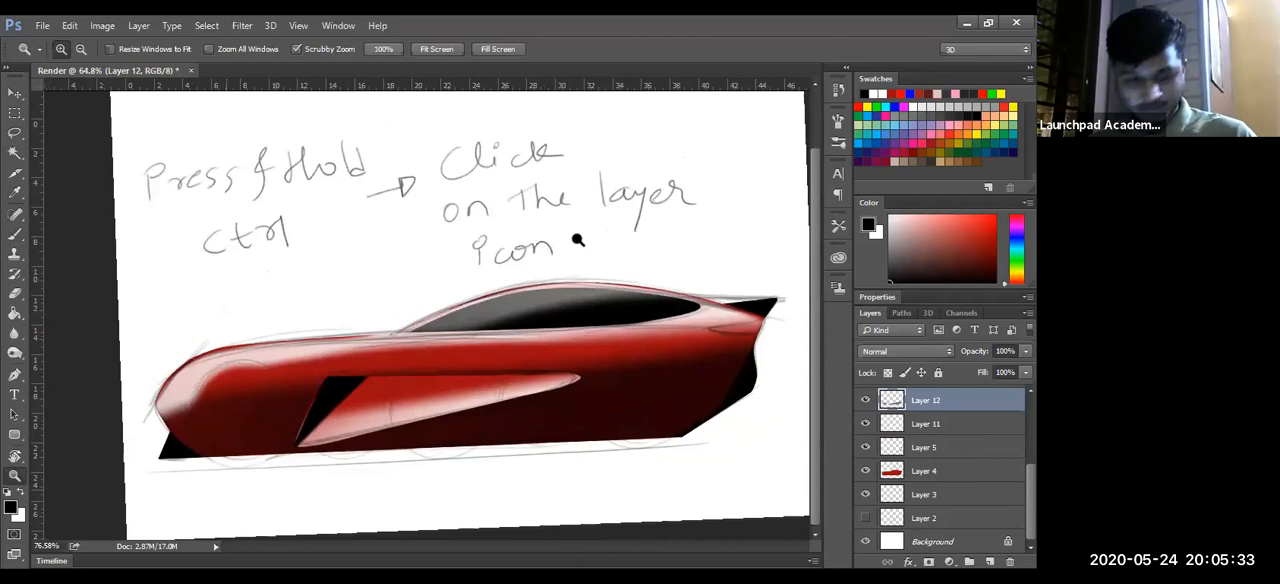
key("r")
left_click_drag(436, 478, 433, 484)
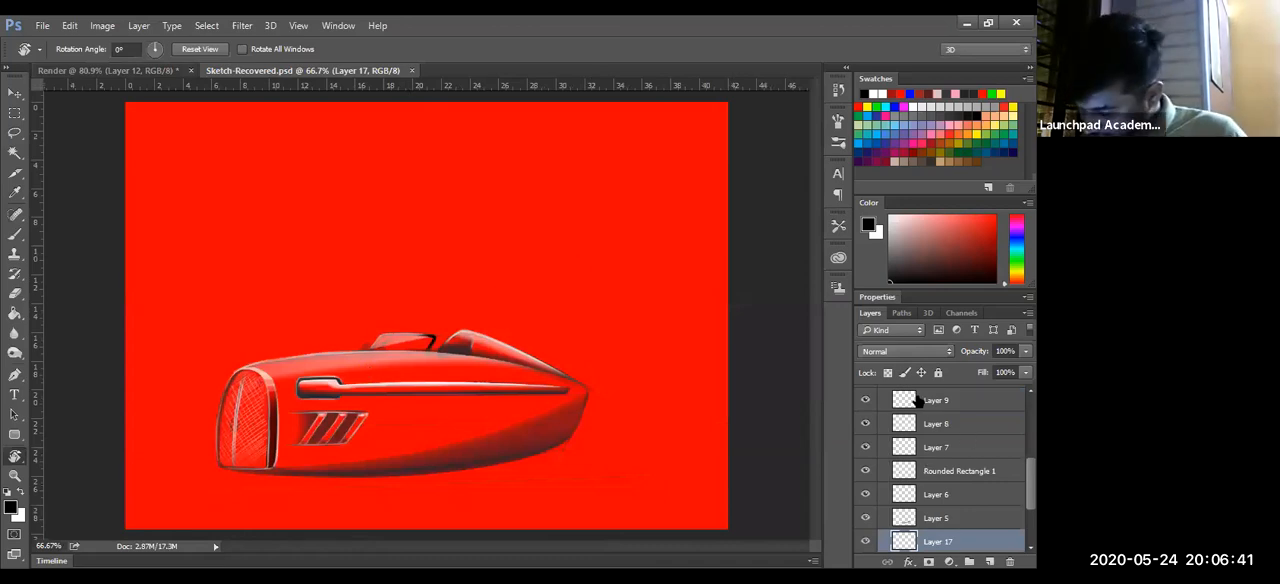
key("ctrl+w")
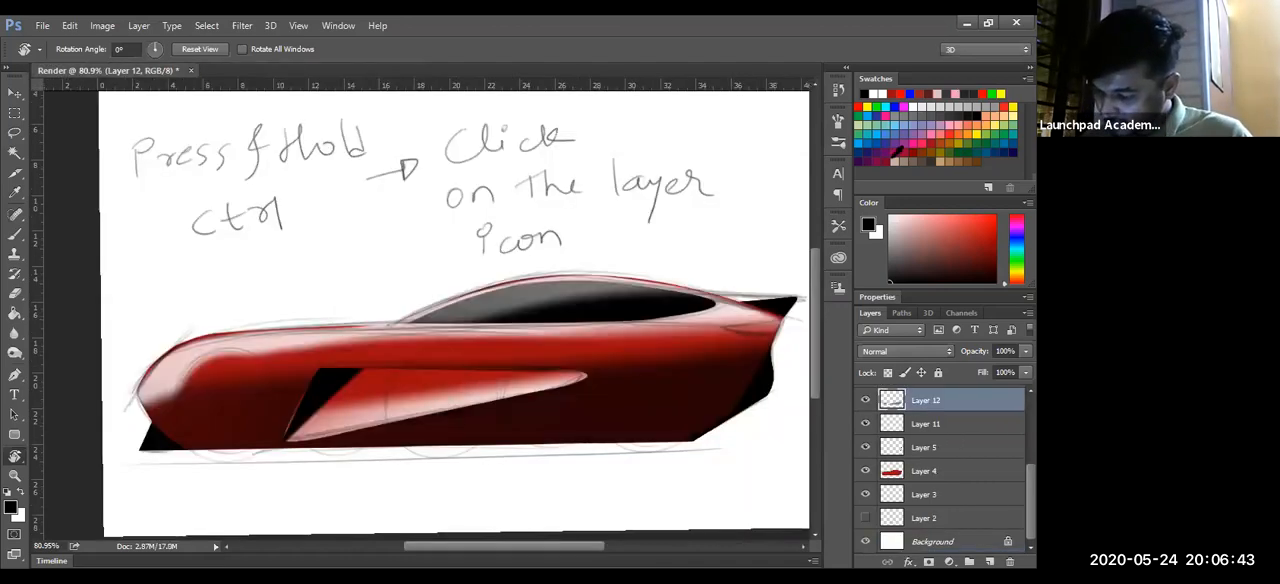
- Add a new layer above Layer 12 and choose the Elliptical Marquee tool for the front wheel
left_click(988, 561)
key("m")
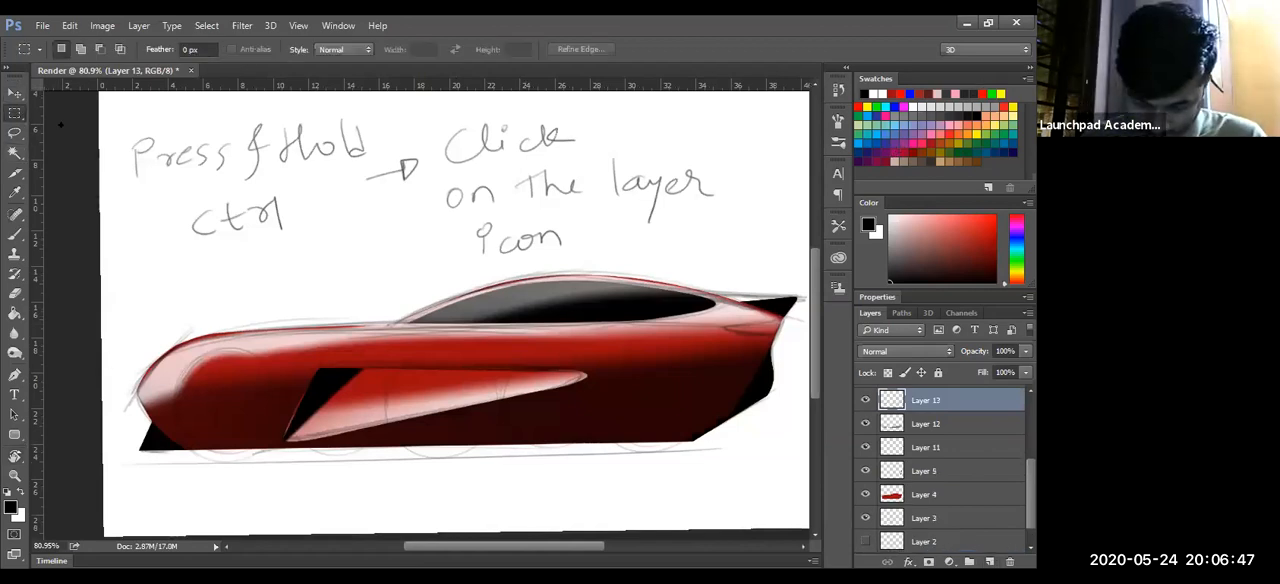
right_click(17, 114)
left_click(98, 126)
key("z")
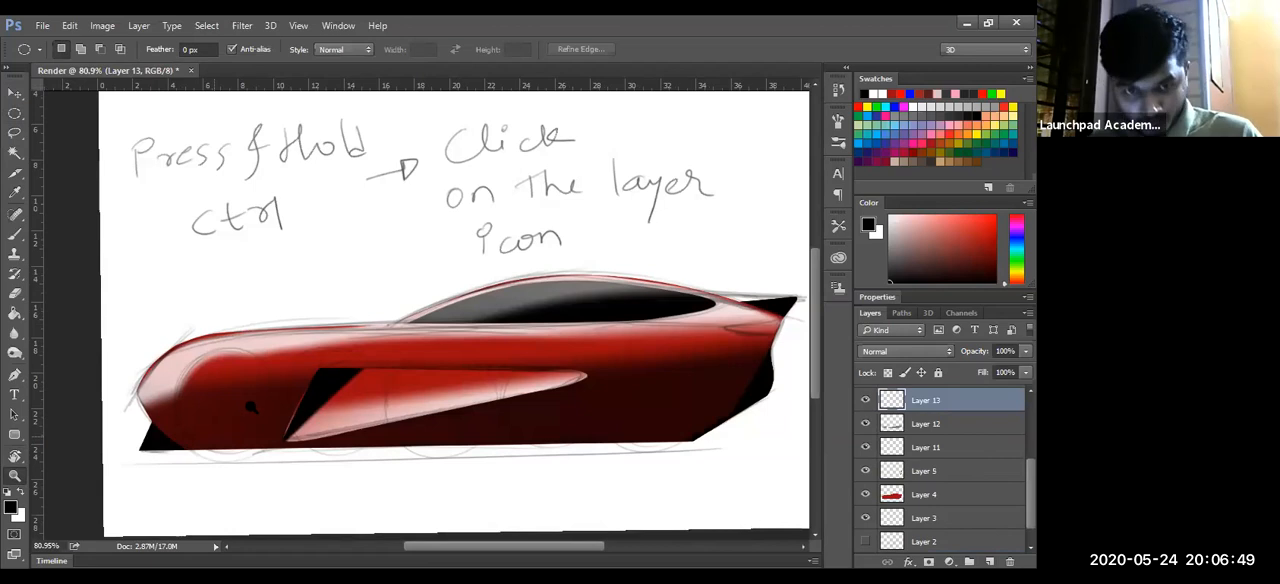
left_click(256, 372)
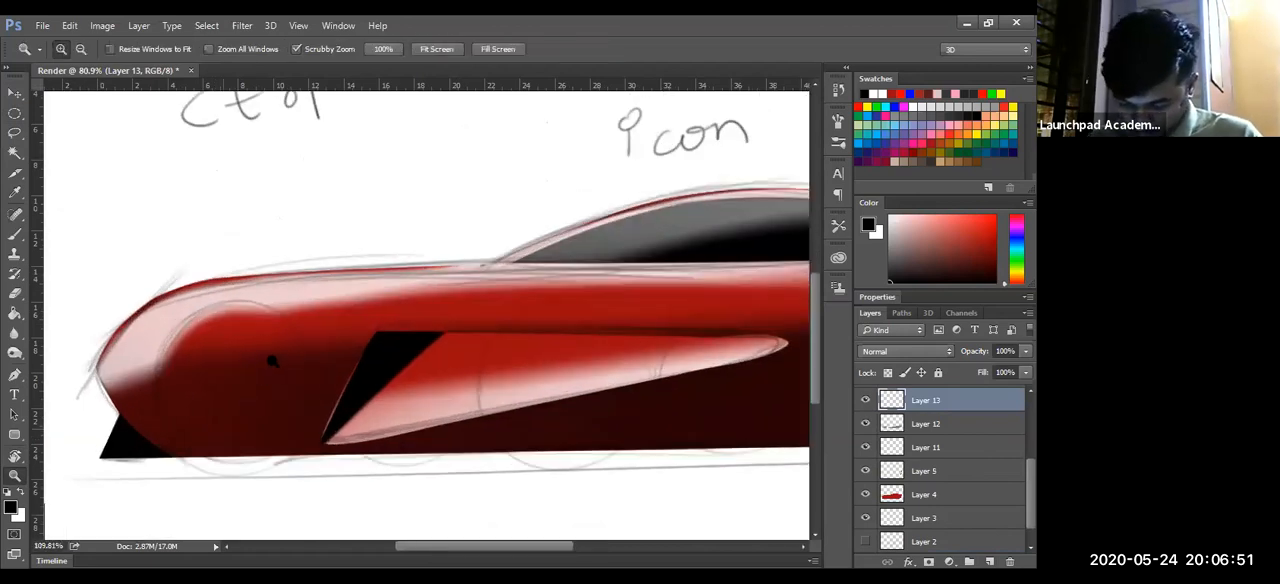
left_click(271, 361)
left_click(222, 390)
left_click_drag(222, 390, 240, 372)
left_click_drag(388, 487, 304, 392)
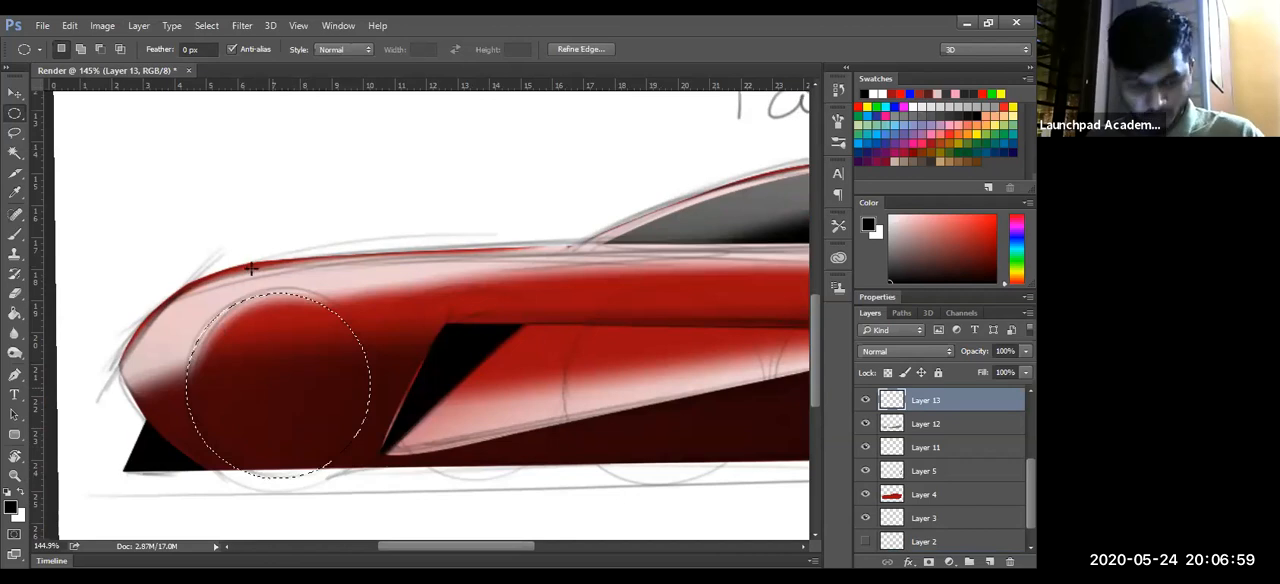
key("ctrl+d")
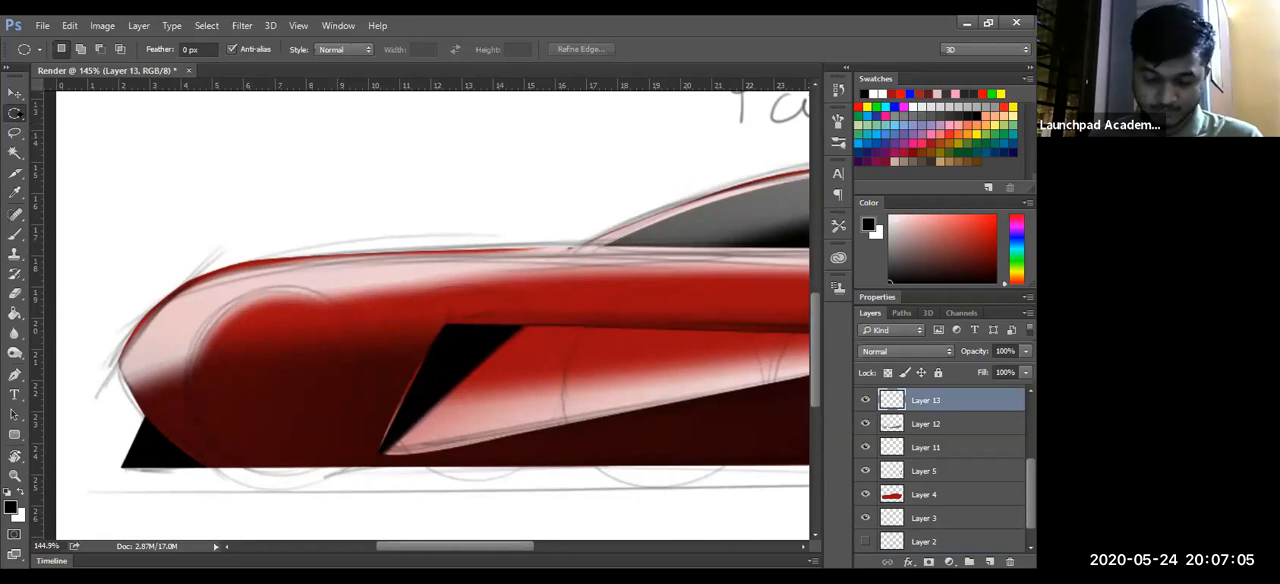
right_click(15, 113)
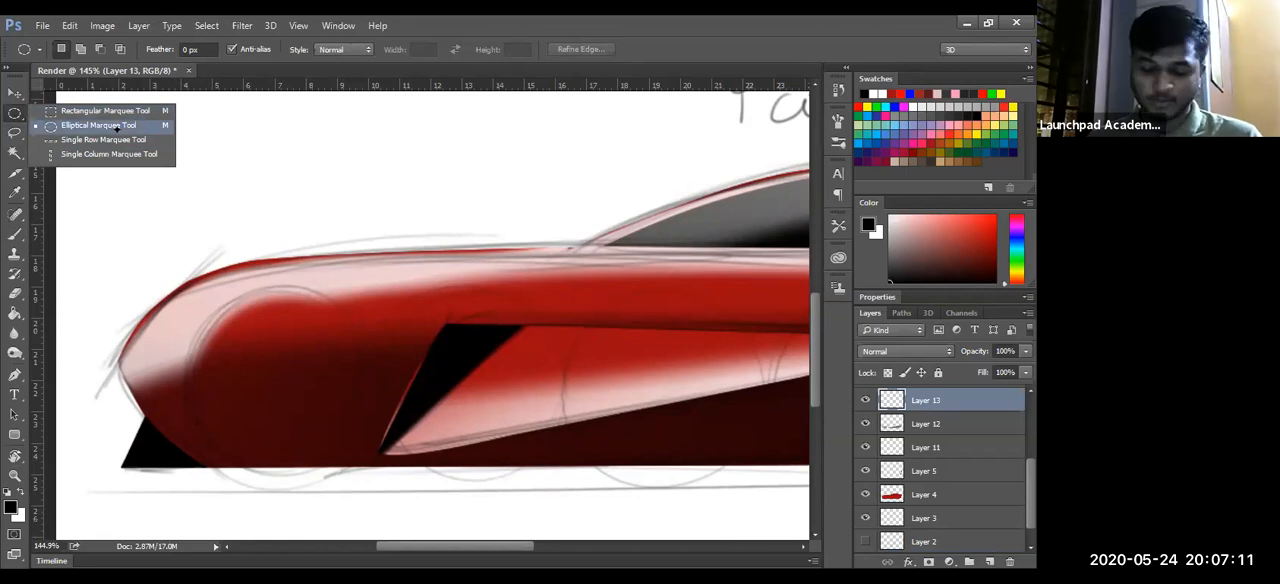
left_click(296, 389)
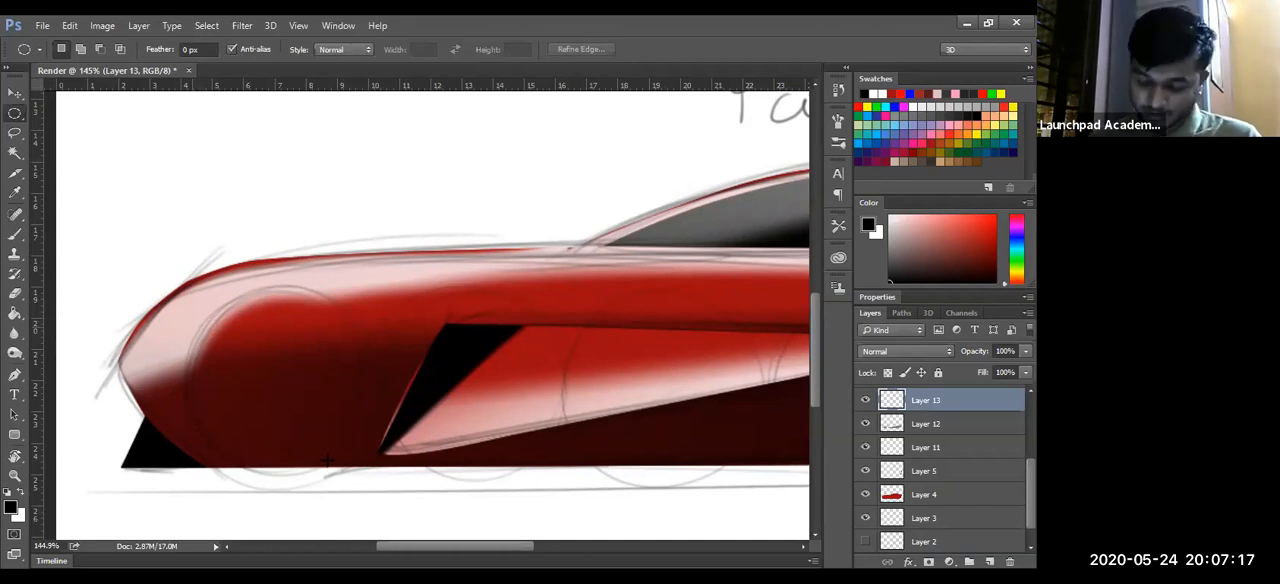
- Draw a circular selection over the sketched front wheel and transform the selection to about 97% so it matches the sketched circle
left_click_drag(430, 510, 485, 533)
left_click_drag(330, 450, 300, 428)
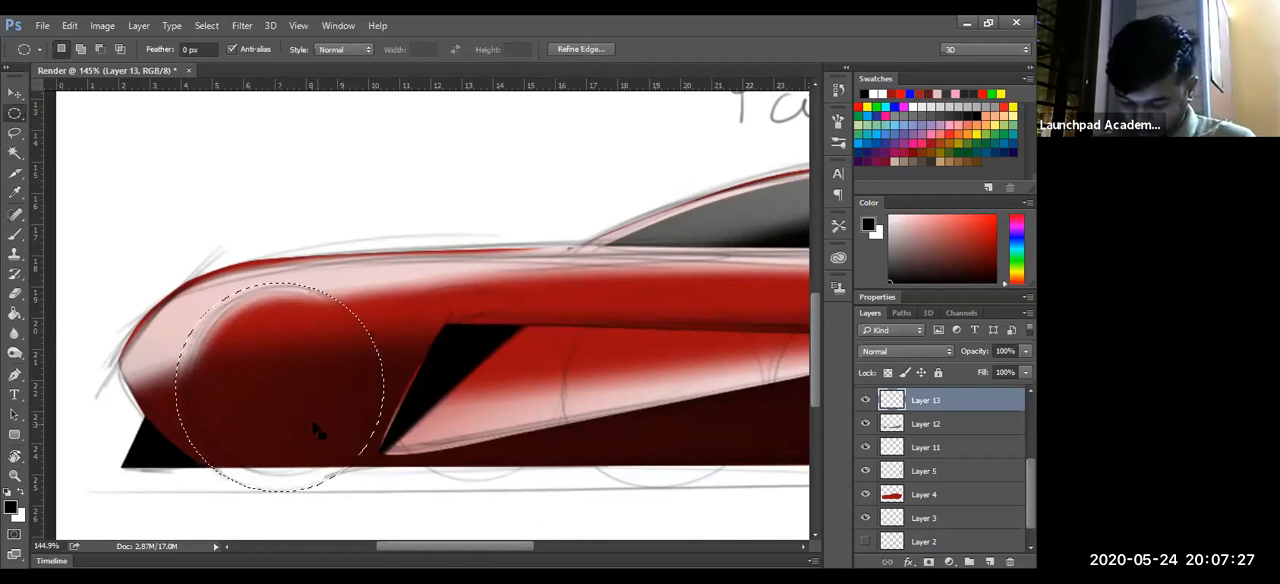
right_click(314, 428)
left_click(386, 297)
left_click_drag(380, 490, 371, 479)
left_click_drag(333, 347, 340, 358)
key("Up")
key("Up")
key("Up")
key("Up")
key("Up")
key("Up")
key("Up")
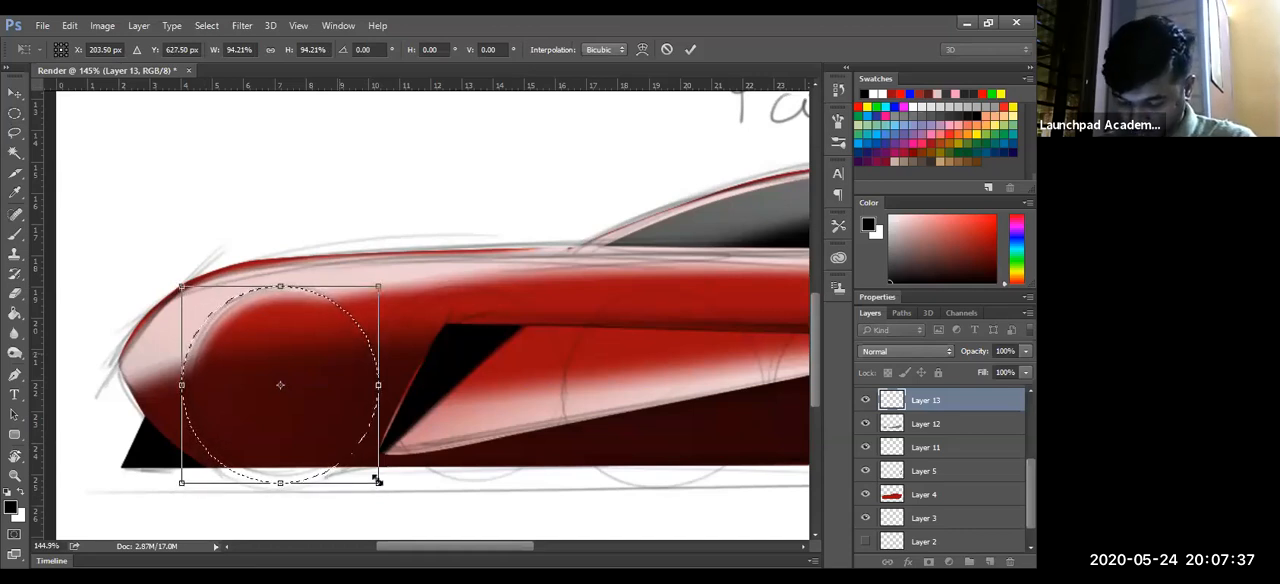
left_click_drag(381, 485, 386, 489)
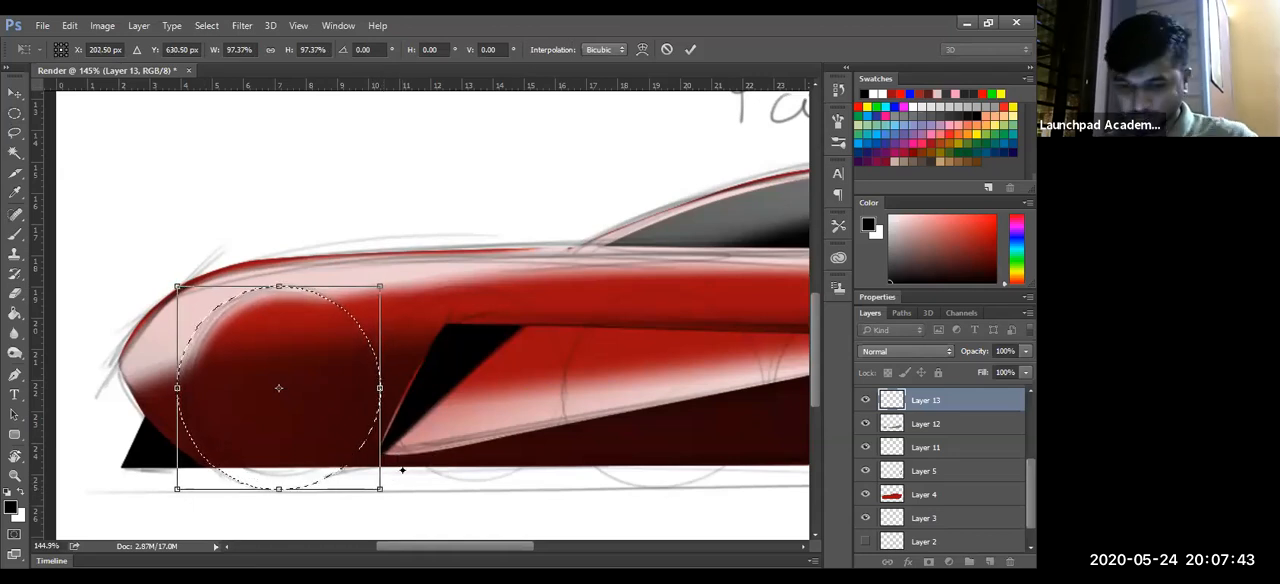
key("Return")
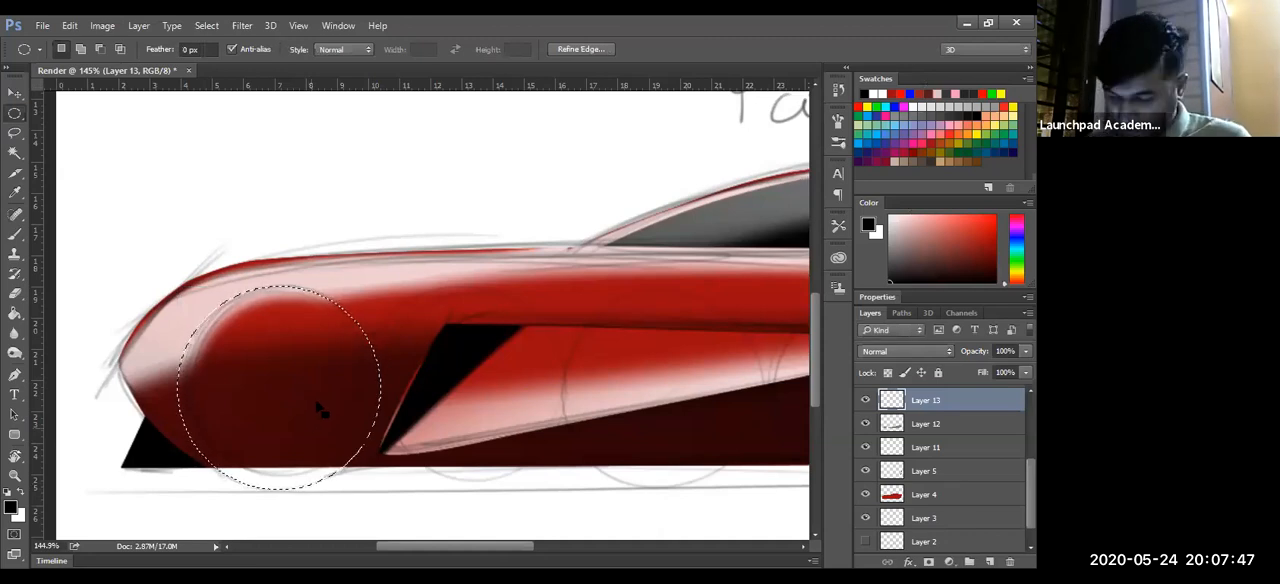
- Fill the circular front wheel selection with black on Layer 13 using the Paint Bucket
key("g")
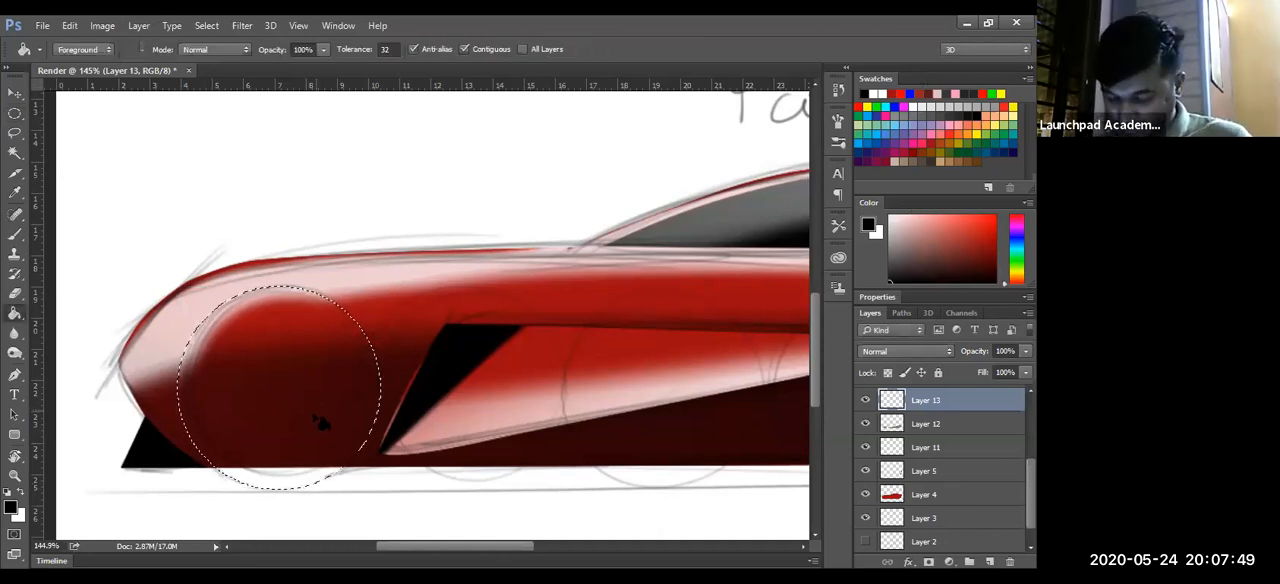
left_click(320, 422)
key("z")
left_click_drag(526, 430, 392, 497)
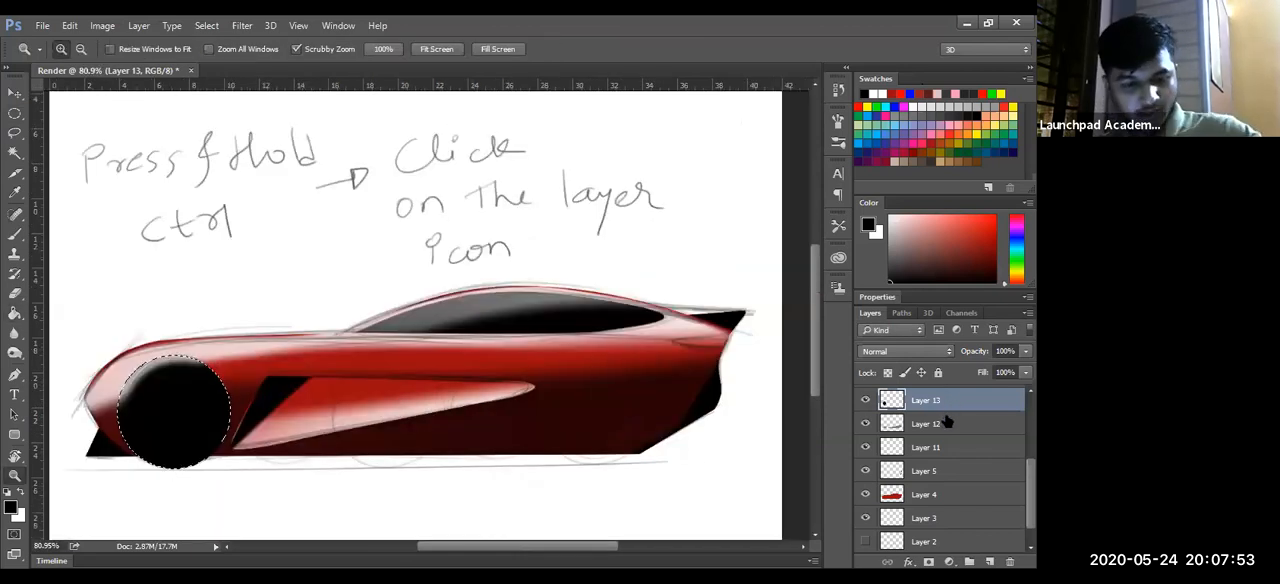
- Duplicate the black front wheel disc onto its own layer and move it horizontally to the rear wheel position at X 904.50 px
key("ctrl+j")
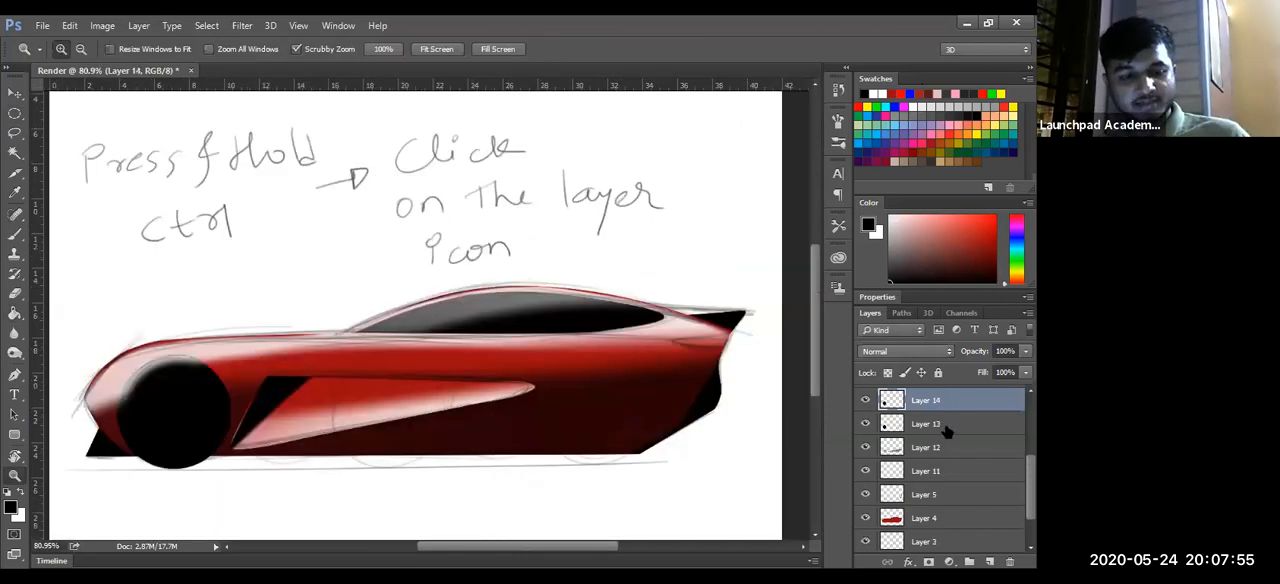
key("ctrl+t")
key("shift+Right")
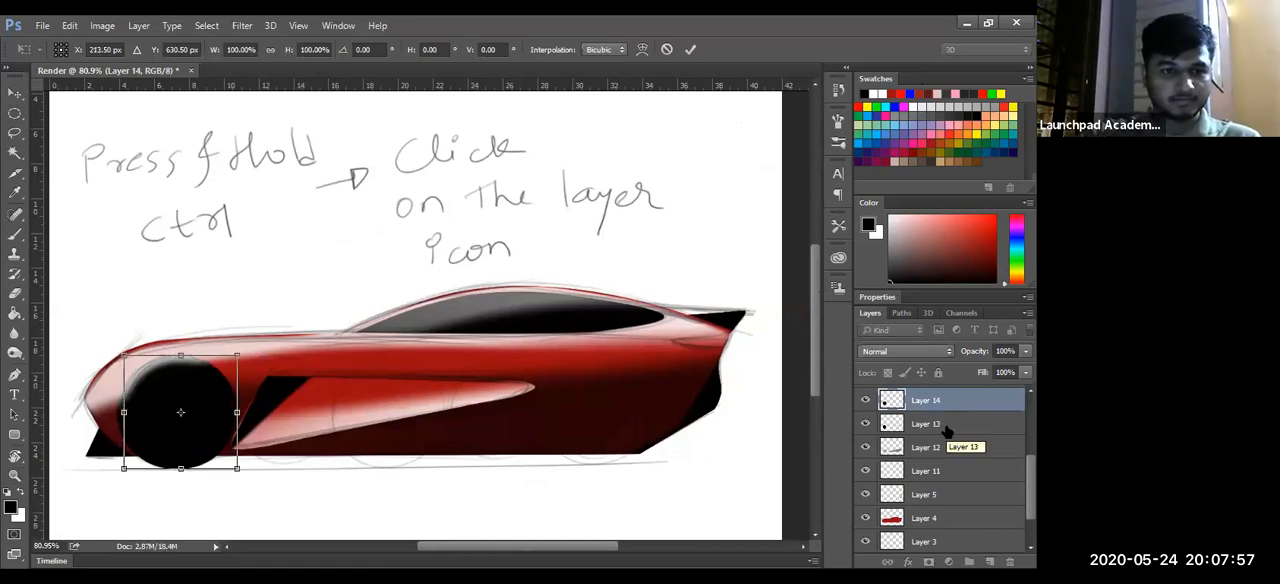
key("shift+Right")
key("shift+Right")
key("shift+Right")
key("shift+Right")
key("shift+Right")
key("shift+Right")
key("shift+Right")
key("shift+Right")
key("shift+Right")
key("shift+Right")
key("shift+Right")
key("shift+Right")
key("shift+Right")
key("shift+Right")
key("shift+Right")
key("shift+Right")
key("shift+Right")
key("shift+Right")
key("shift+Right")
key("shift+Right")
key("shift+Right")
key("shift+Right")
key("shift+Right")
key("shift+Right")
key("shift+Right")
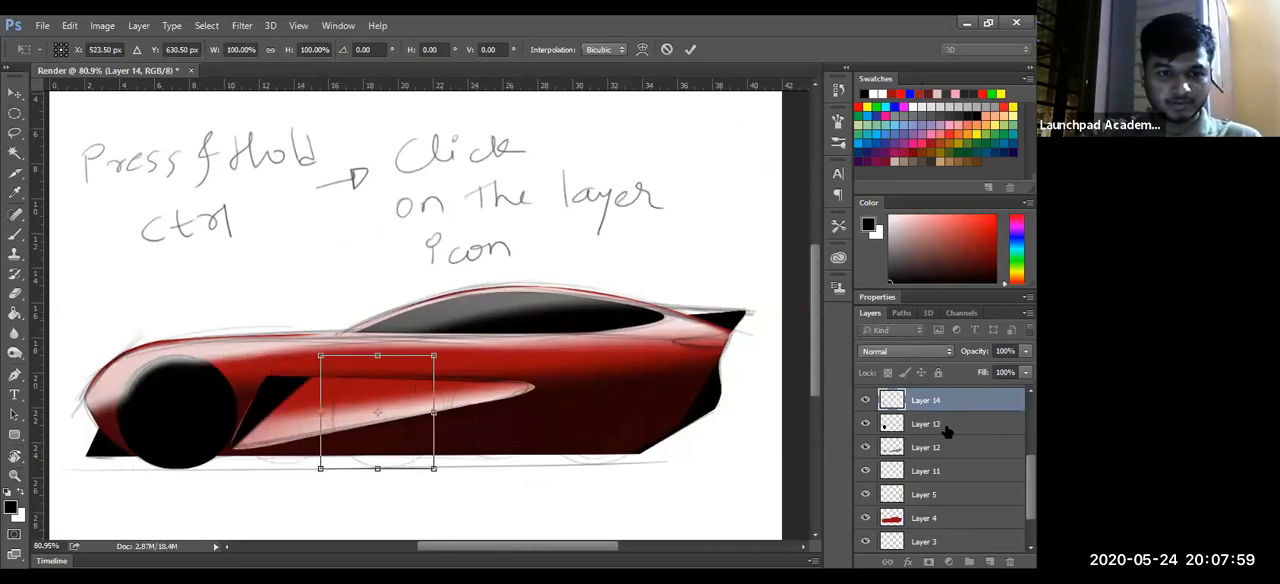
key("shift+Right")
key("shift+Right")
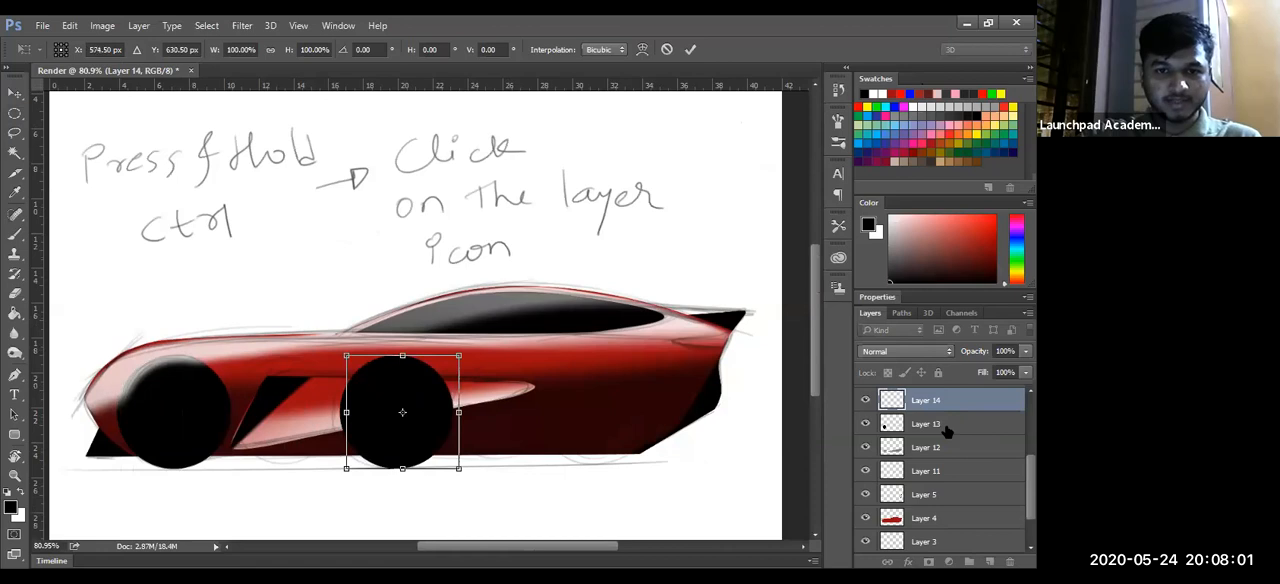
key("shift+Right")
key("shift+Right")
key("shift+Right")
key("shift+Right")
key("shift+Right")
key("shift+Right")
key("shift+Right")
key("shift+Right")
key("shift+Right")
key("shift+Right")
key("shift+Right")
key("shift+Right")
key("shift+Right")
key("shift+Right")
key("shift+Right")
key("shift+Right")
key("shift+Right")
key("shift+Right")
key("shift+Right")
key("shift+Right")
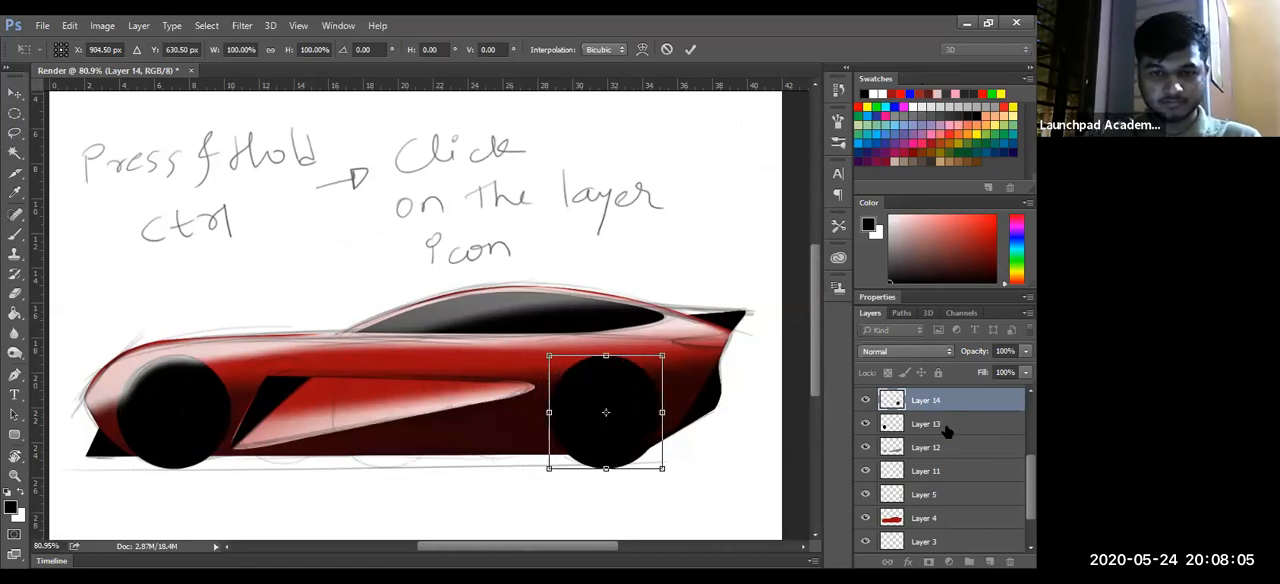
key("Return")
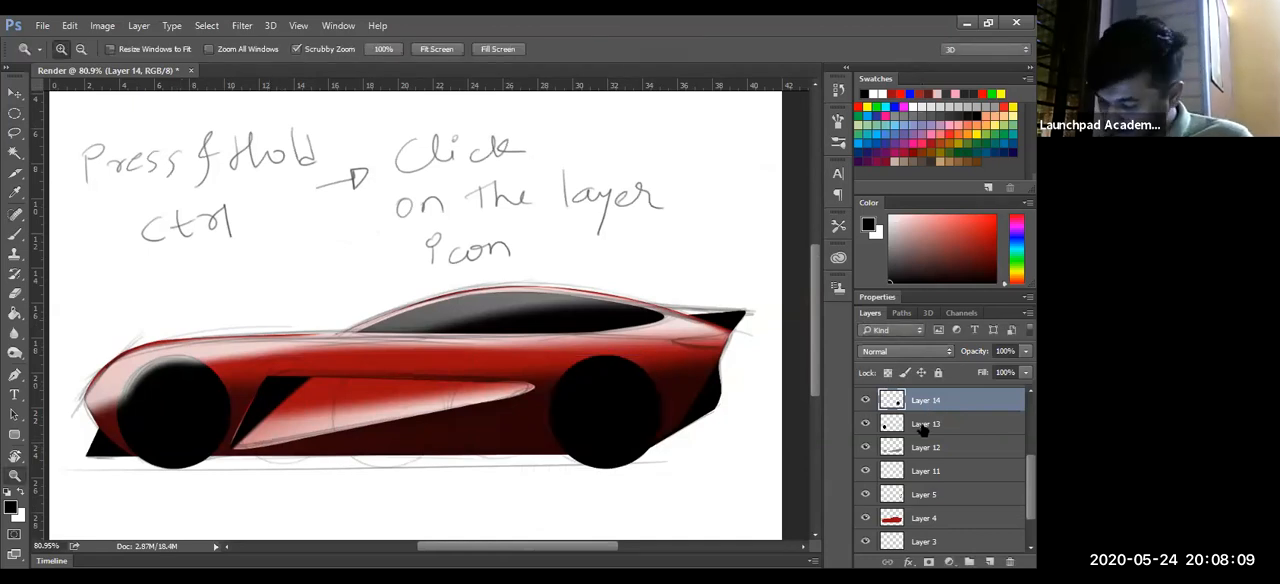
- Move both wheel layers, Layer 13 and Layer 14, up the stack to directly below Layer 1
left_click_drag(943, 373, 931, 411)
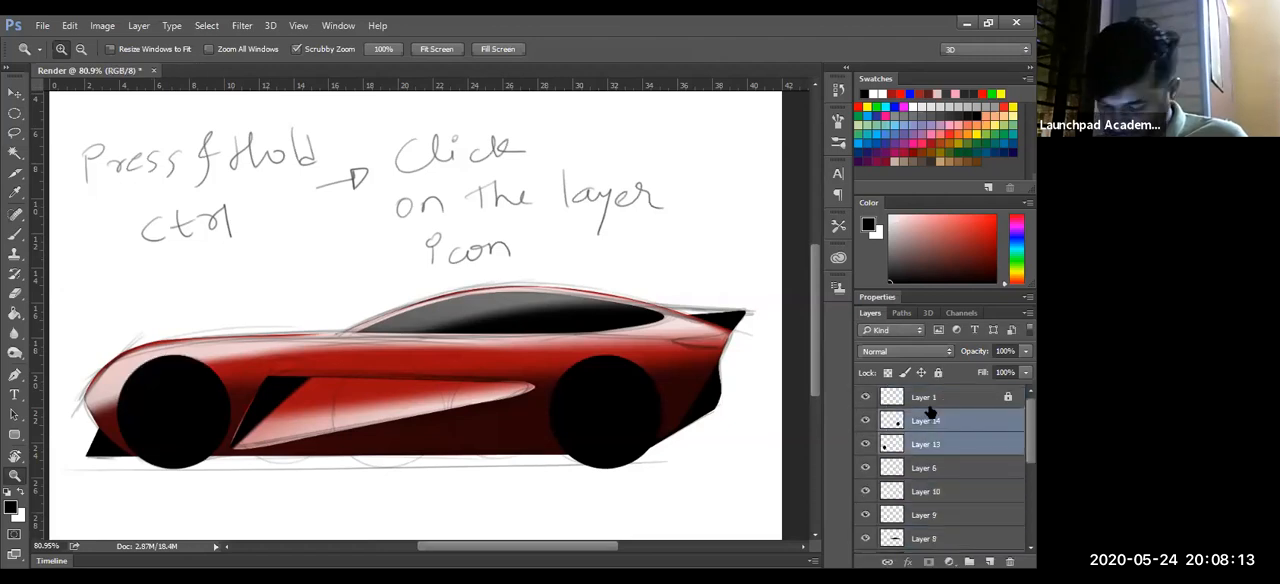
mouse_move(508, 503)
left_mouse_down()
mouse_move(474, 476)
mouse_move(401, 462)
mouse_move(377, 485)
left_mouse_up()
left_click_drag(775, 367, 763, 345)
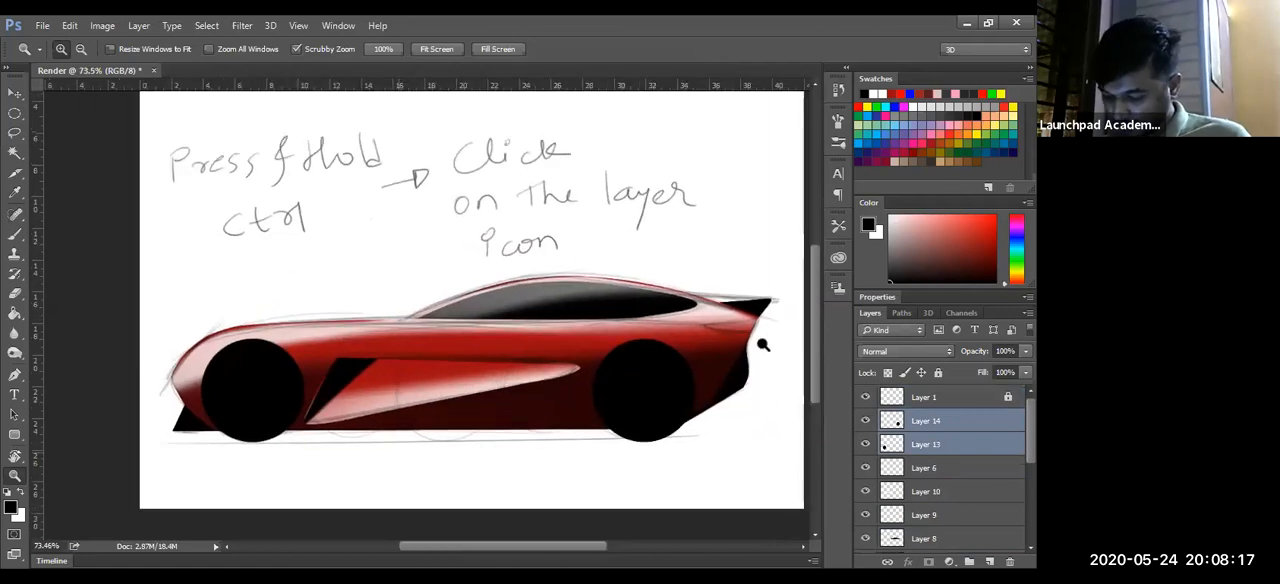
left_click_drag(556, 478, 532, 476)
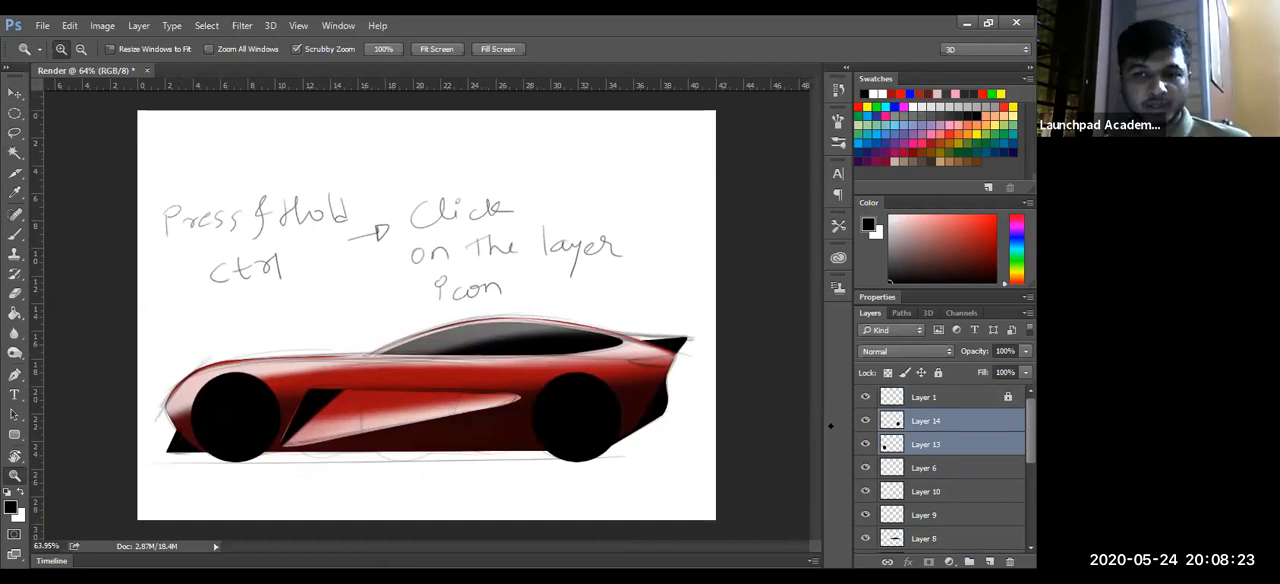
- Load the rear wheel disc on Layer 14 as a selection and apply a 5 px outside stroke in grey #7e7e7e
left_click(891, 421)
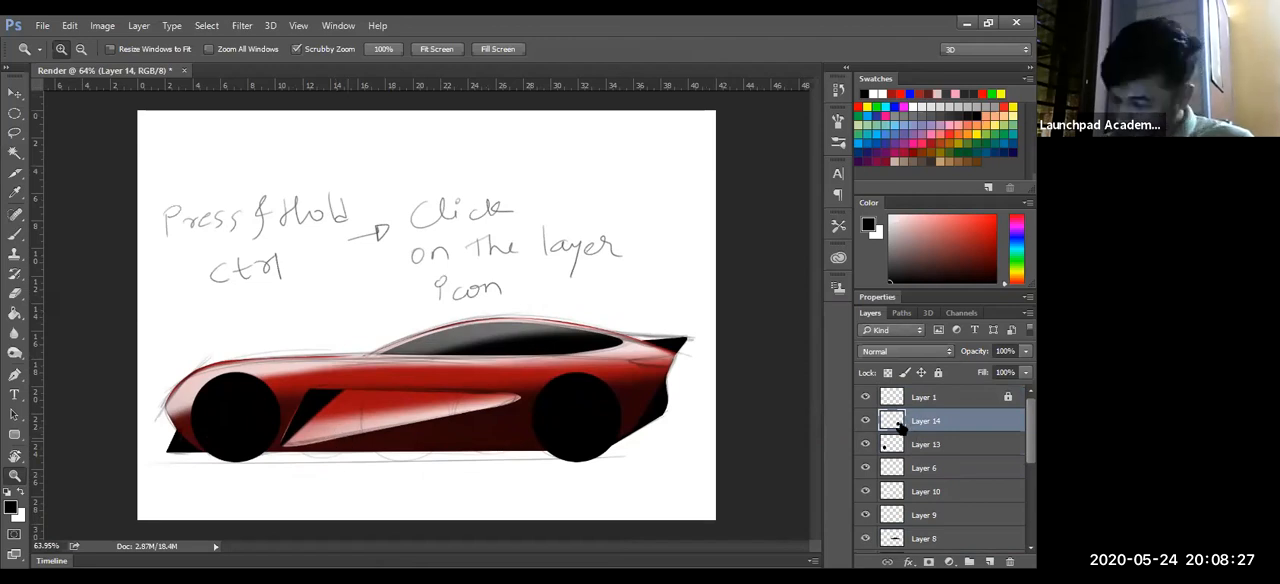
left_click(893, 424, "ctrl")
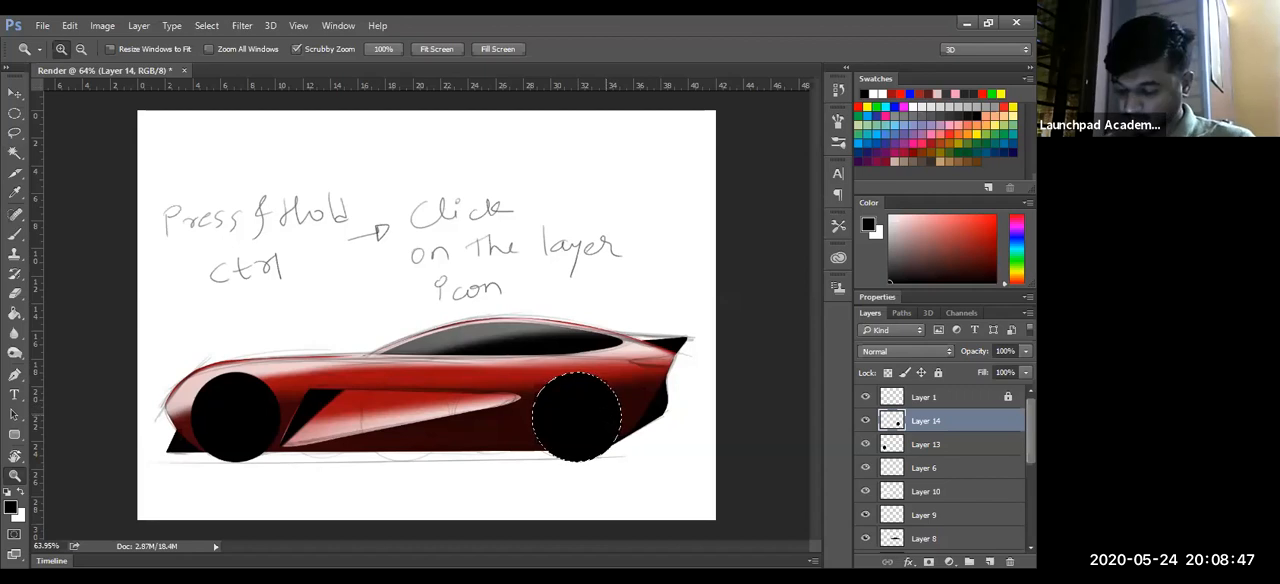
left_click(14, 112)
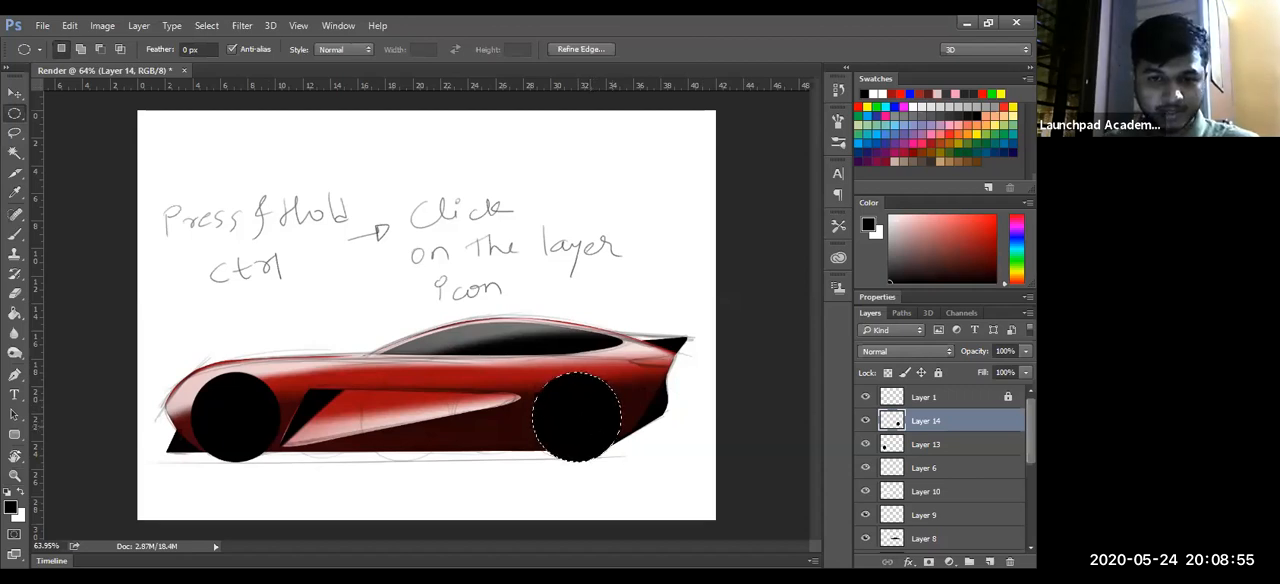
right_click(590, 410)
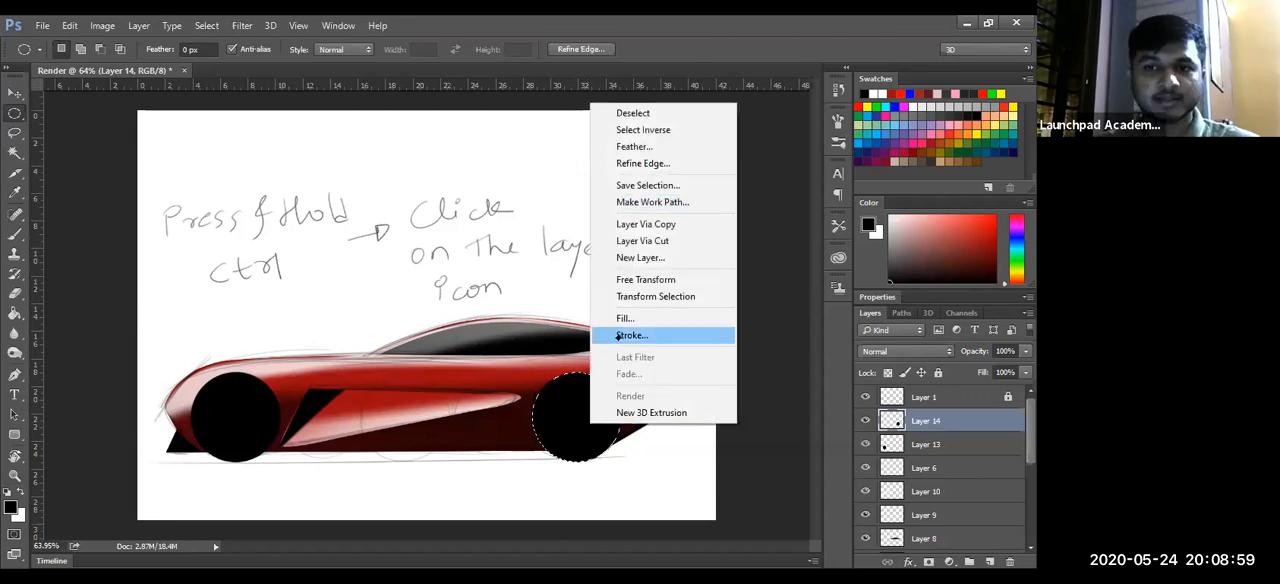
left_click(628, 335)
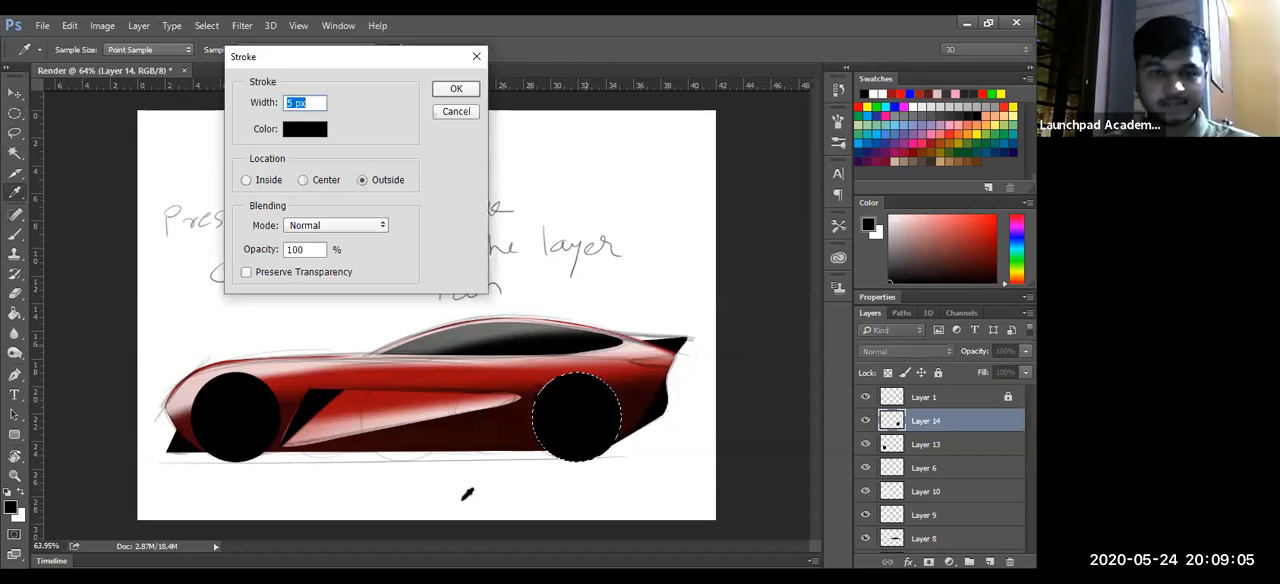
mouse_move(243, 214)
left_mouse_down()
mouse_move(166, 288)
mouse_move(159, 206)
left_mouse_up()
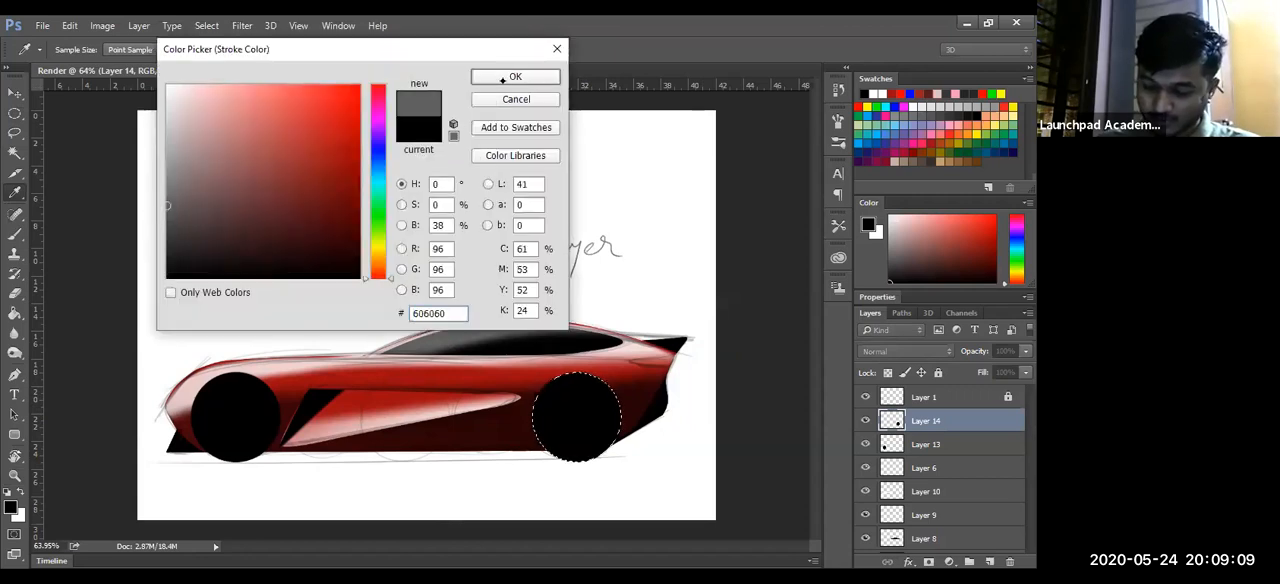
left_click_drag(166, 213, 167, 183)
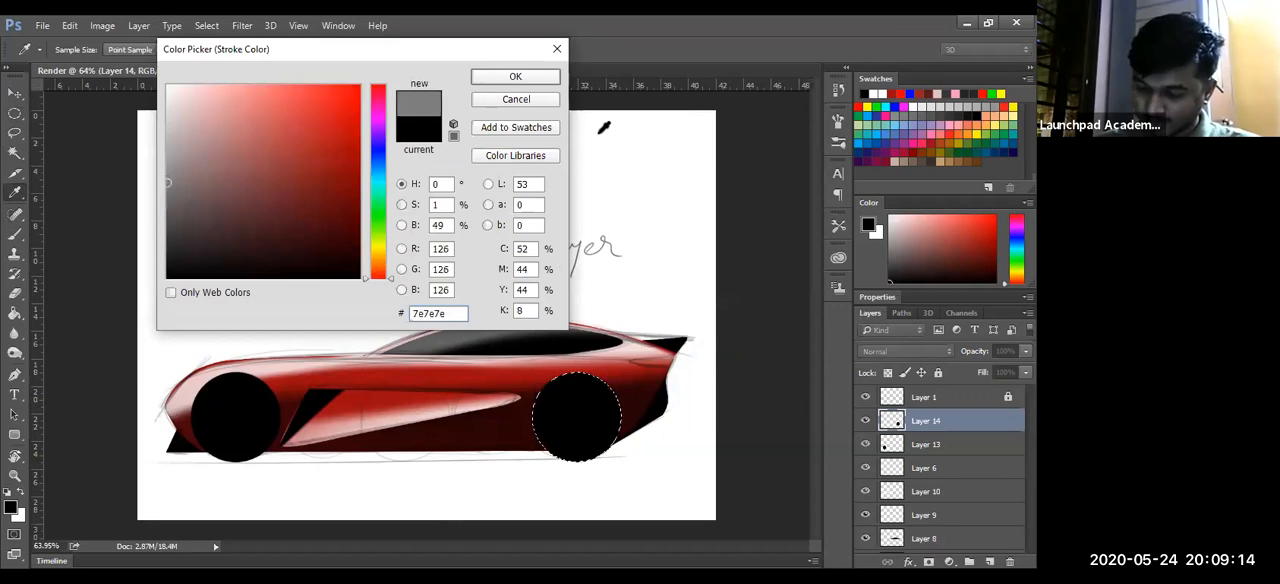
left_click(515, 83)
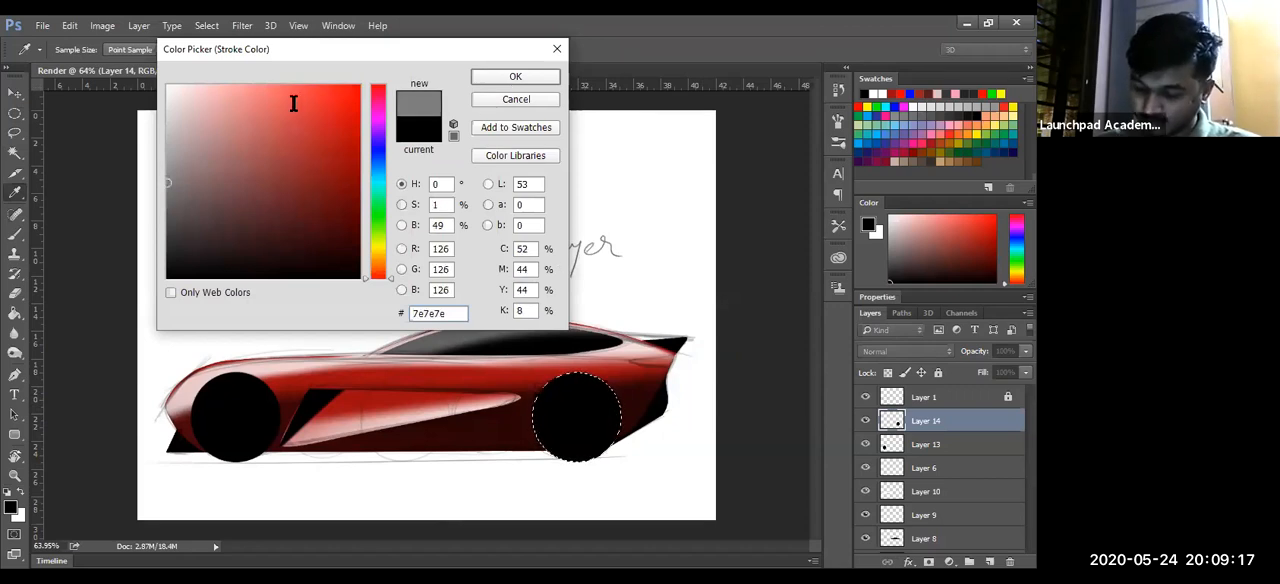
left_click(456, 90)
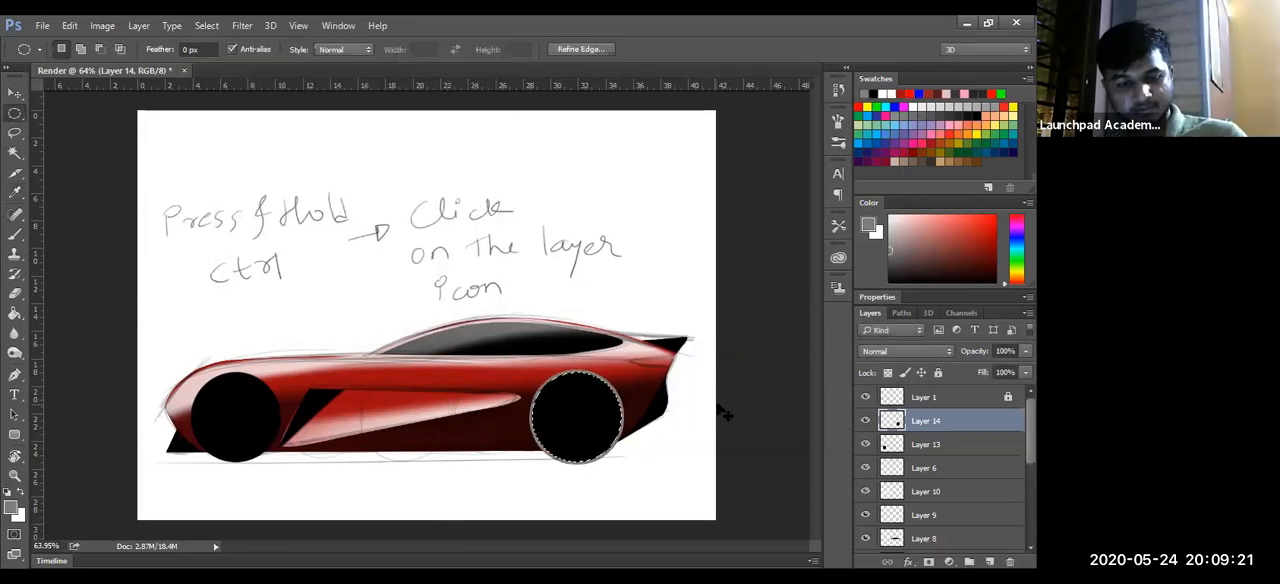
left_click(580, 479)
left_click_drag(580, 479, 628, 472)
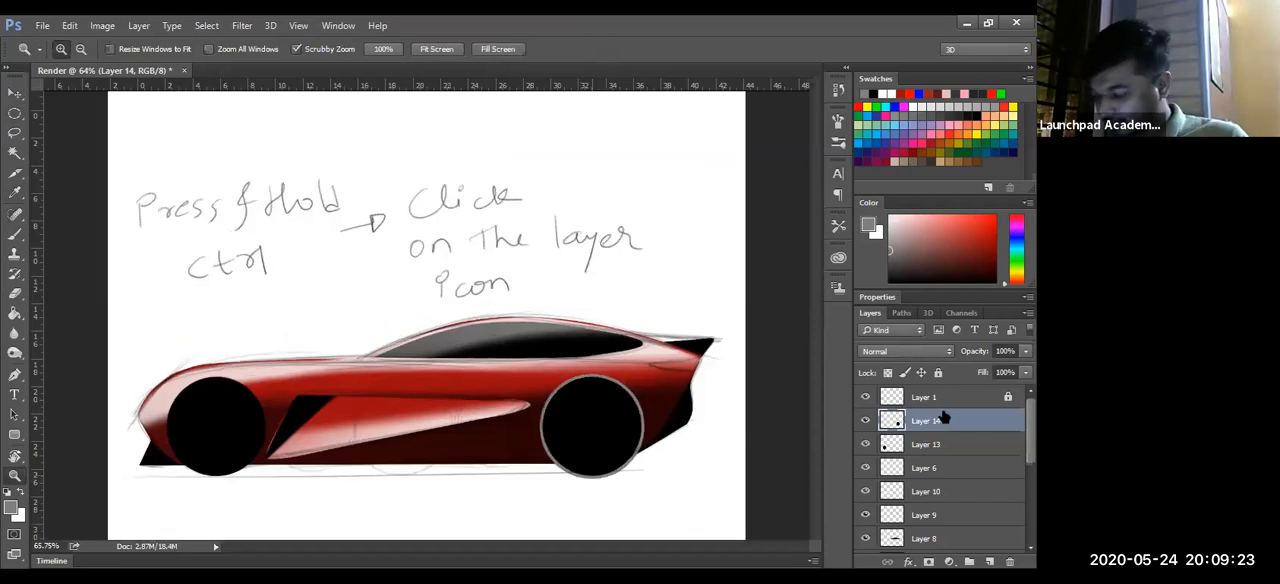
- Reload Layer 14's disc as a selection, stroke it with the same grey 5 px outline on a new layer above it, and deselect
left_click(891, 420, "ctrl")
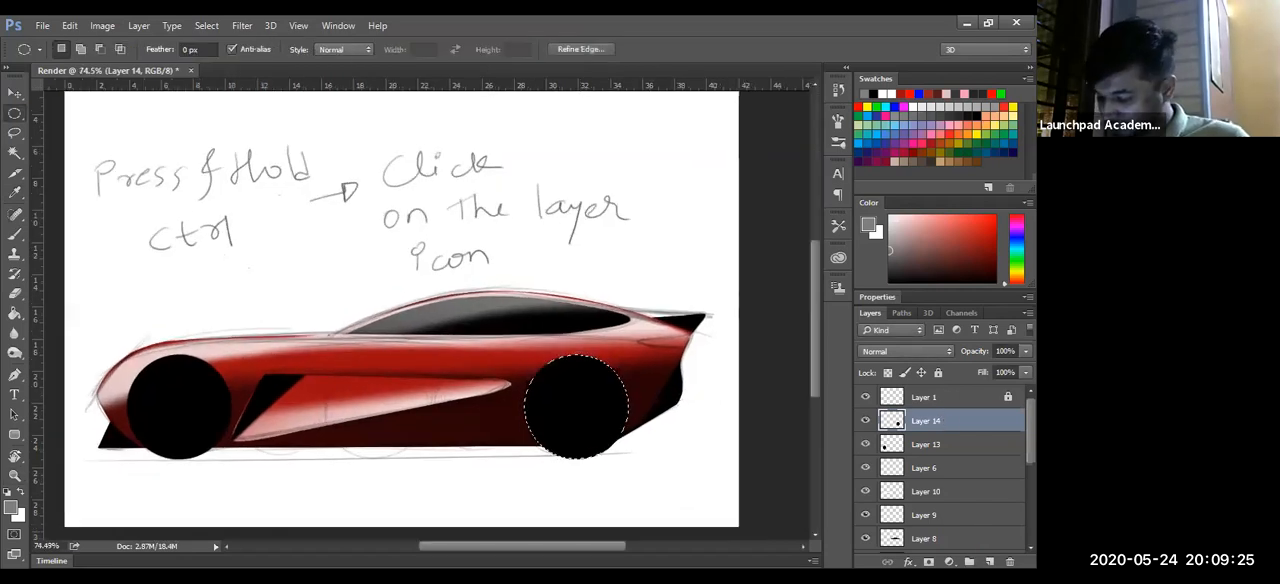
left_click(989, 561)
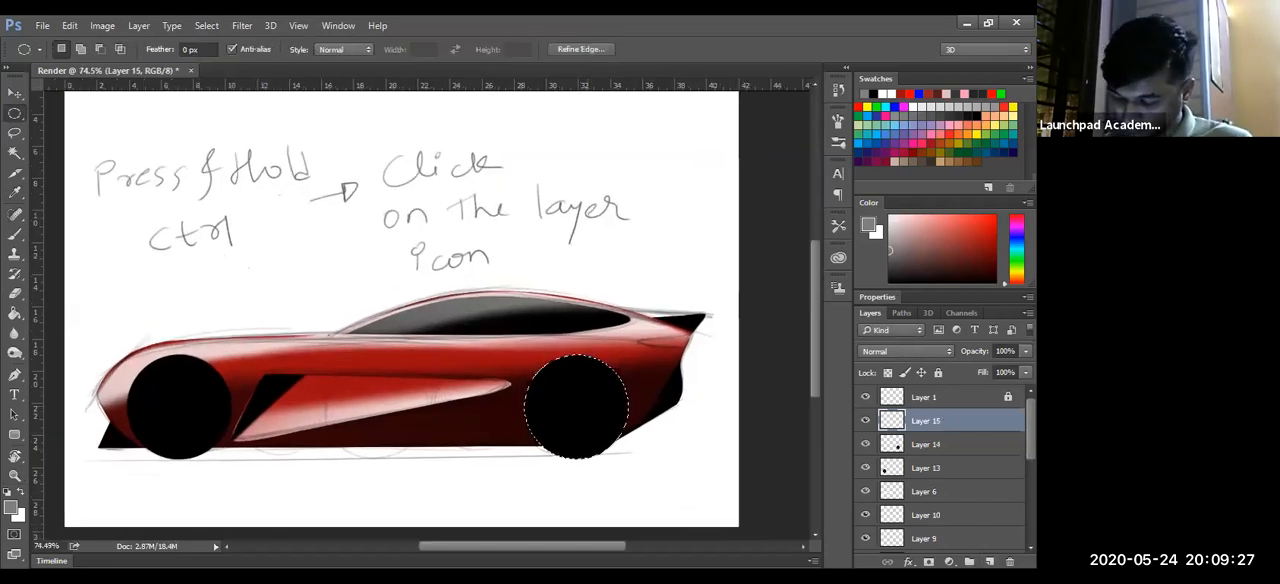
right_click(590, 410)
left_click(630, 316)
key("Return")
key("ctrl+d")
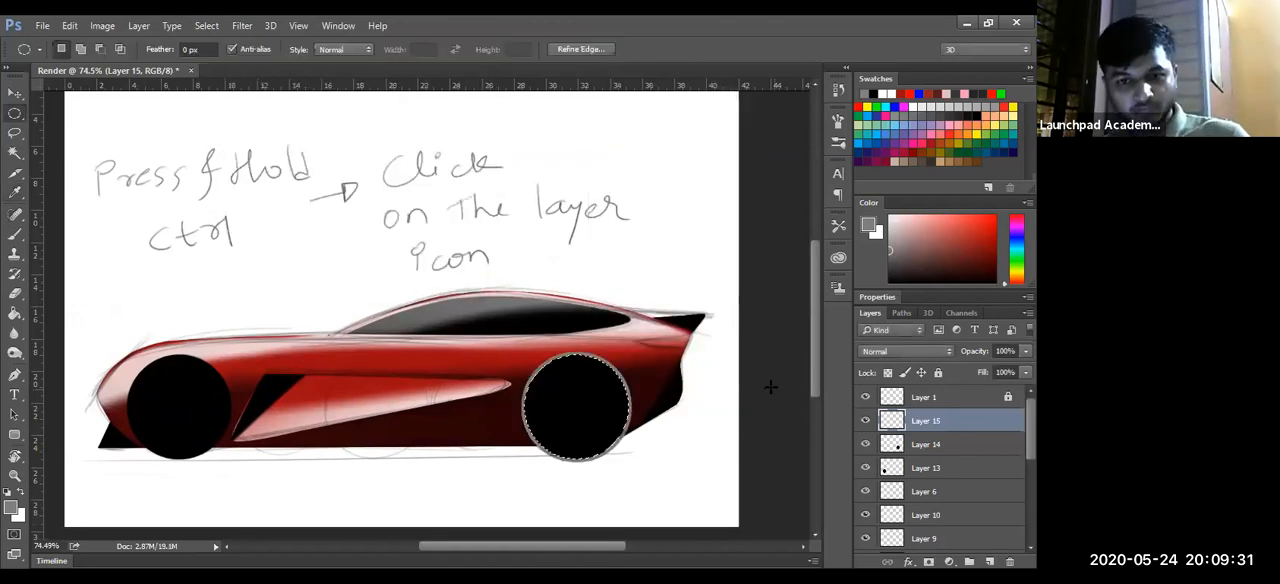
- Fade out the lower part of the rear wheel's grey outline on Layer 15 with a soft 0% hardness eraser
key("e")
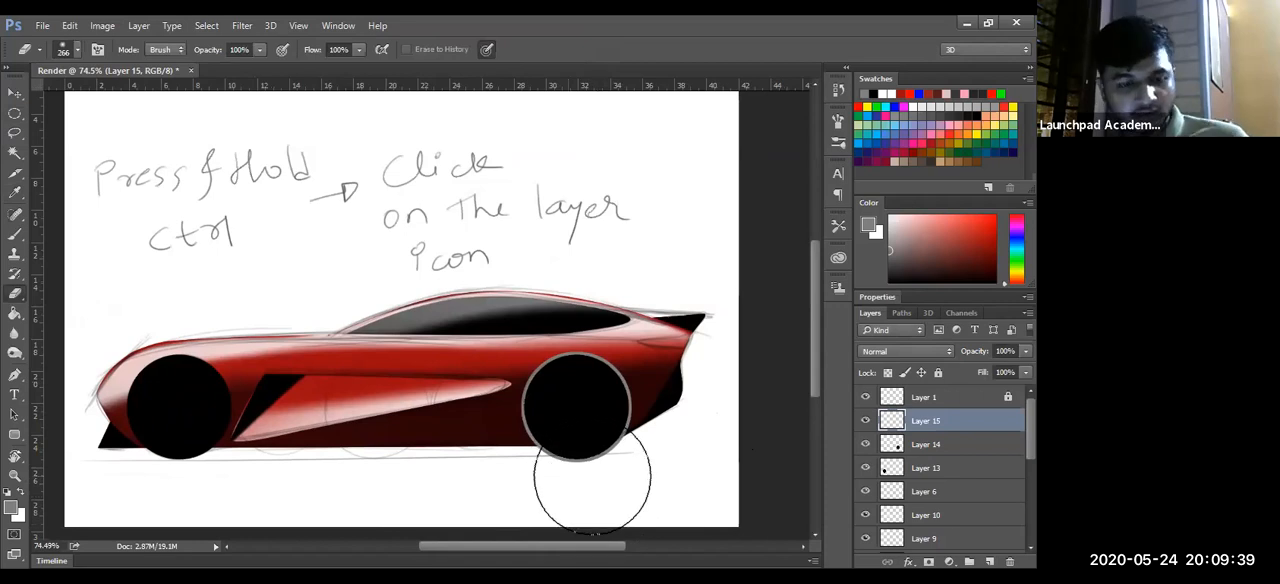
left_click_drag(601, 483, 541, 497)
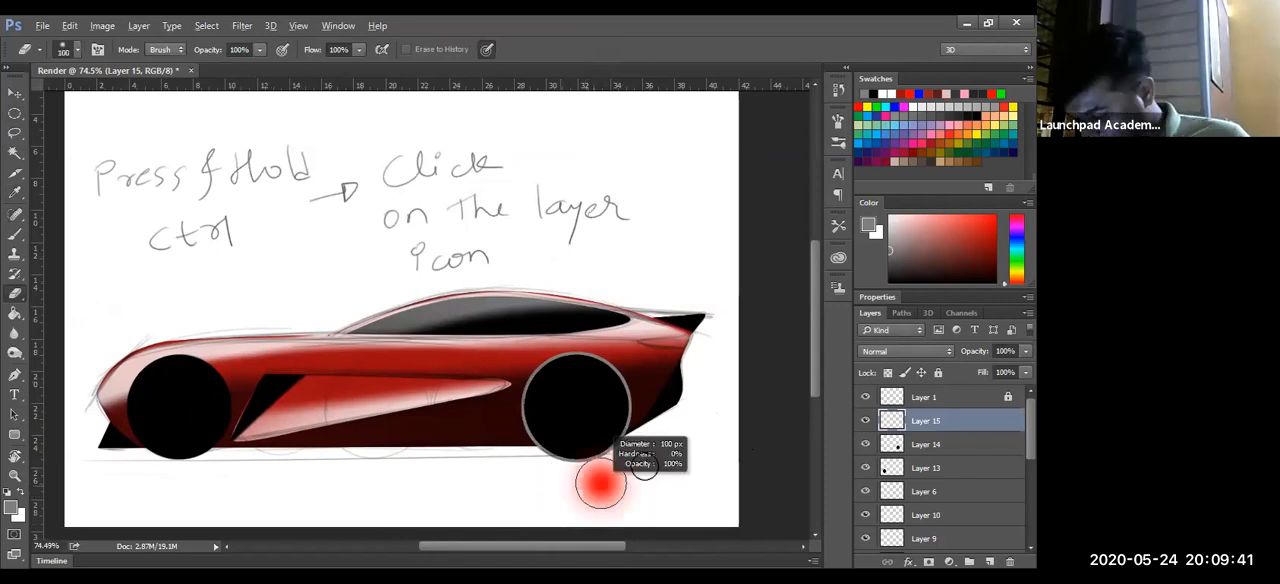
mouse_move(468, 458)
left_mouse_down()
mouse_move(614, 457)
mouse_move(593, 465)
left_mouse_up()
mouse_move(635, 500)
left_mouse_down()
mouse_move(636, 485)
mouse_move(680, 505)
mouse_move(681, 488)
left_mouse_up()
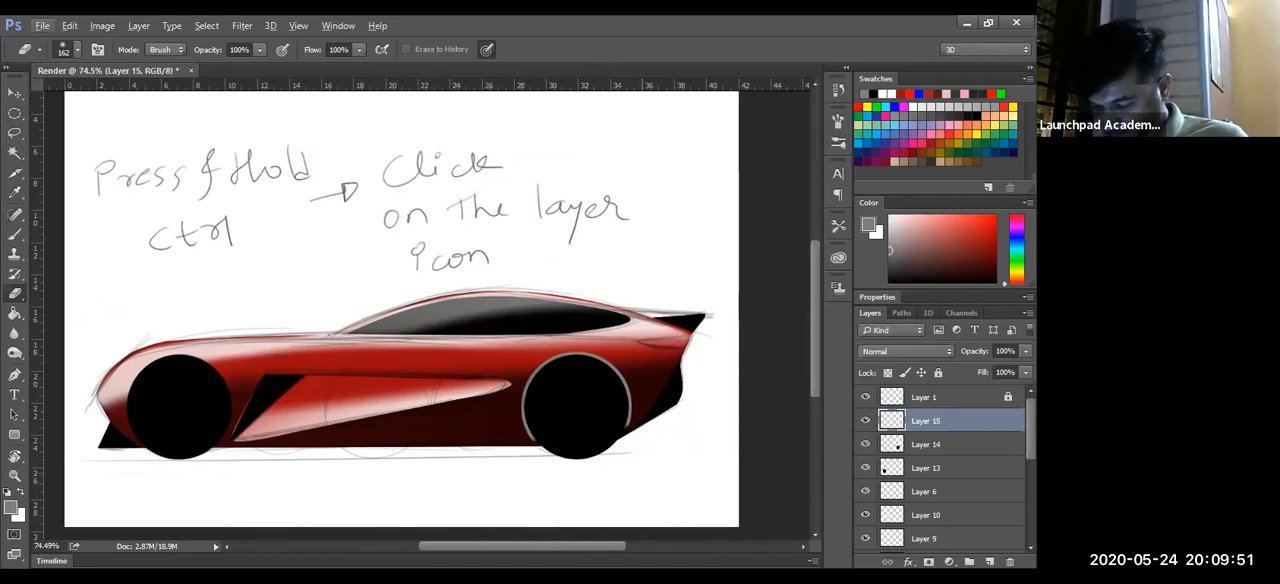
left_click_drag(622, 482, 677, 482)
left_click_drag(374, 452, 614, 394)
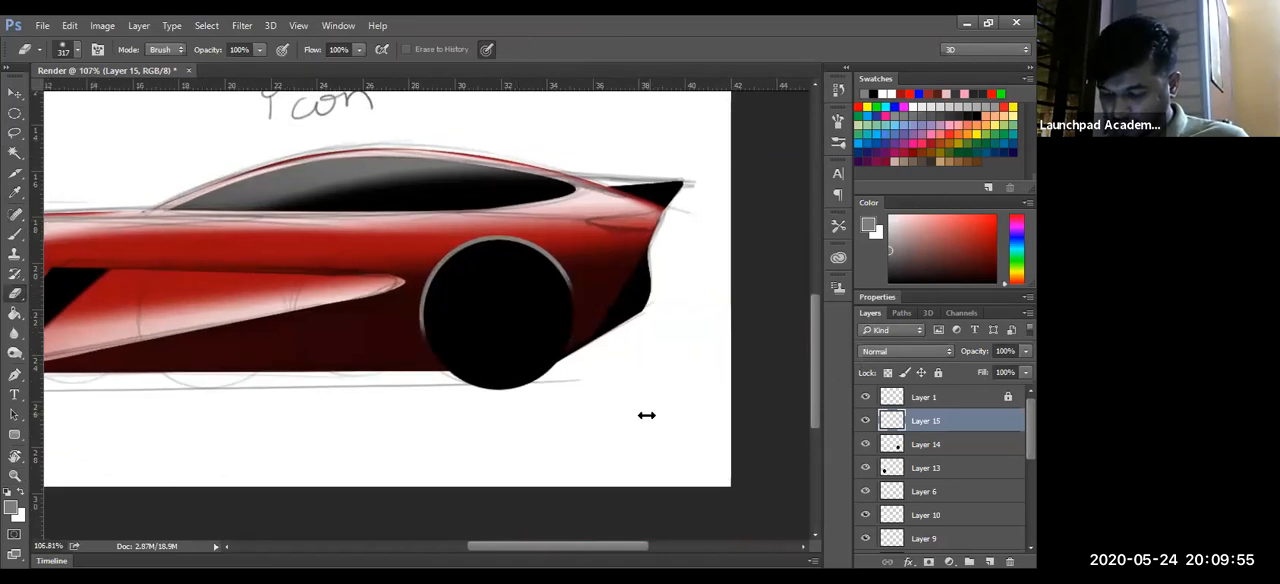
left_click_drag(642, 420, 400, 460)
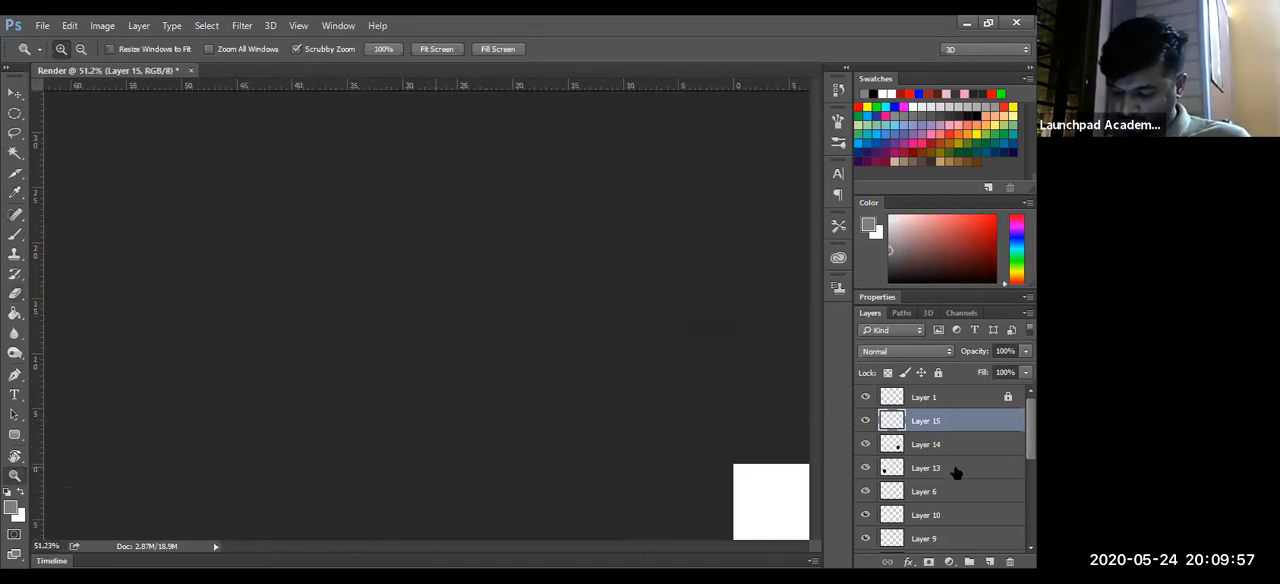
- Load the front wheel disc on Layer 13 as a selection and add a new layer directly above it
left_click(891, 468)
left_click(889, 469, "ctrl")
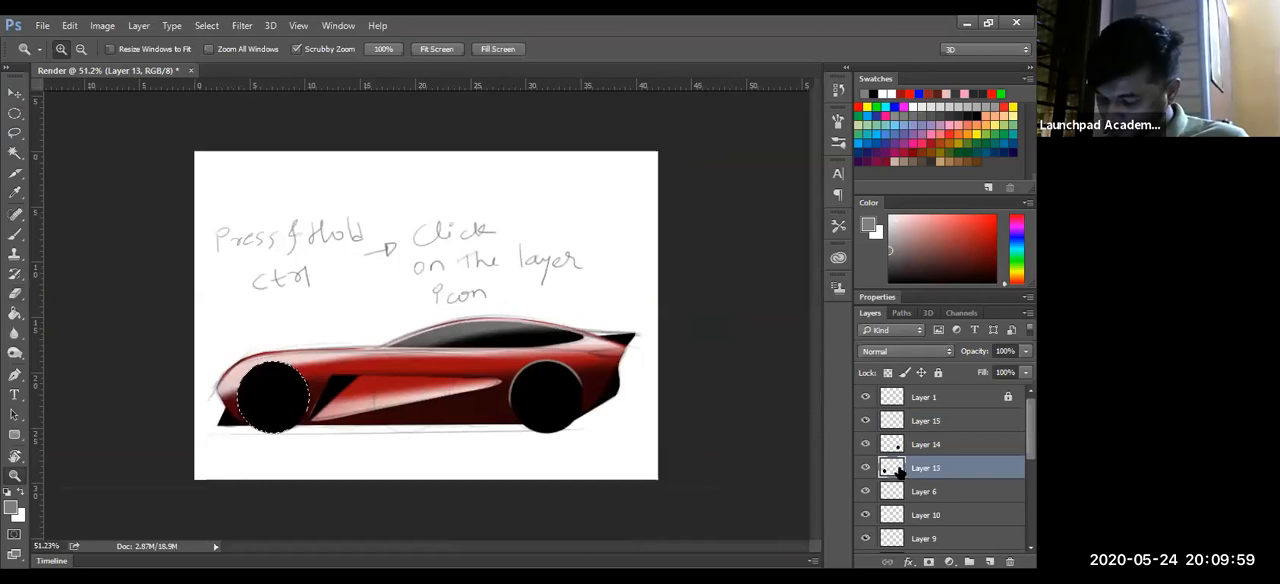
left_click(969, 560)
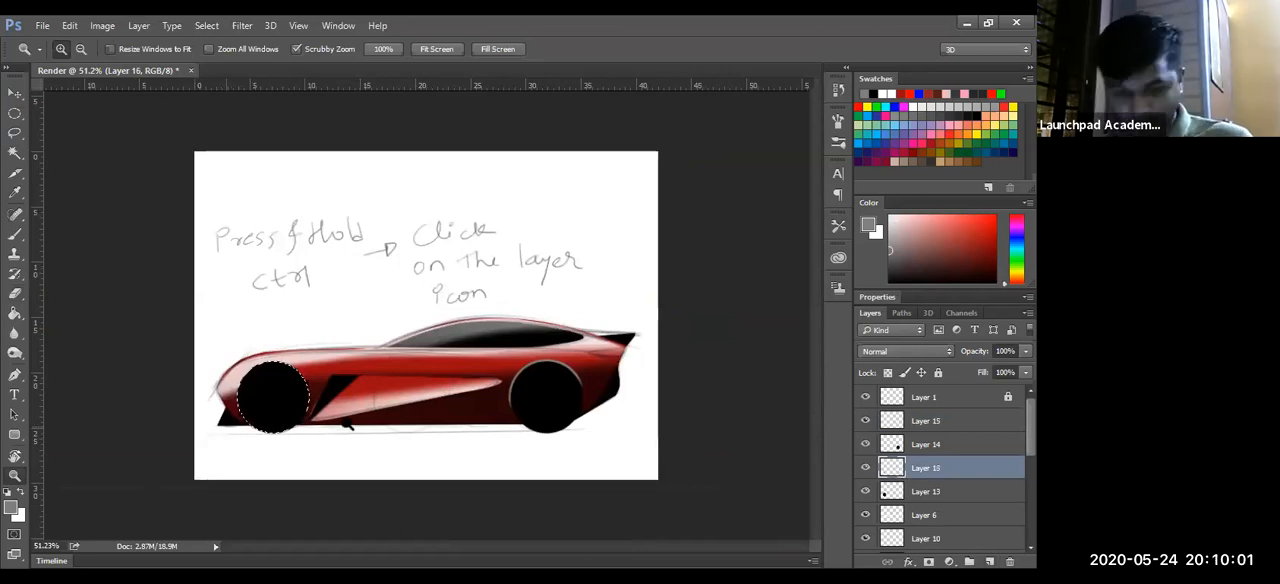
- Stroke the front wheel selection with a 5 px outside line in light grey at 100% opacity, then deselect
key("l")
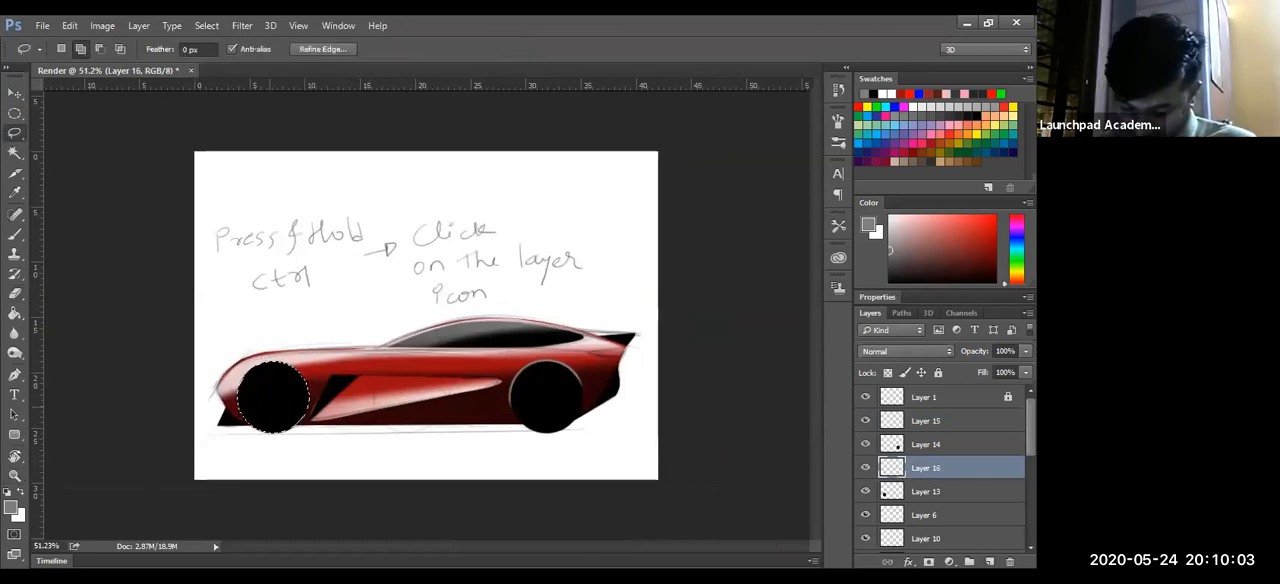
right_click(268, 402)
left_click(334, 313)
left_click(335, 318)
left_click(170, 144)
left_click(514, 78)
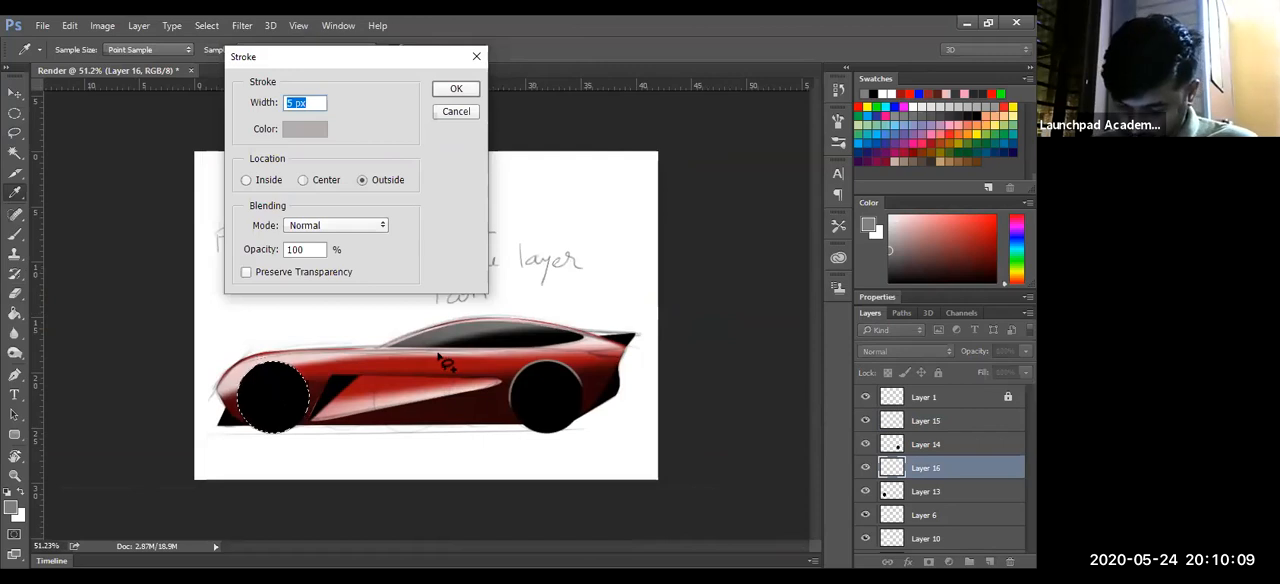
key("Return")
key("ctrl+d")
- Erase the lower part of the front wheel's light grey outline on Layer 16 with the large soft eraser
key("ctrl+space")
mouse_move(263, 463)
left_mouse_down()
mouse_move(297, 449)
mouse_move(263, 472)
left_mouse_up()
key("e")
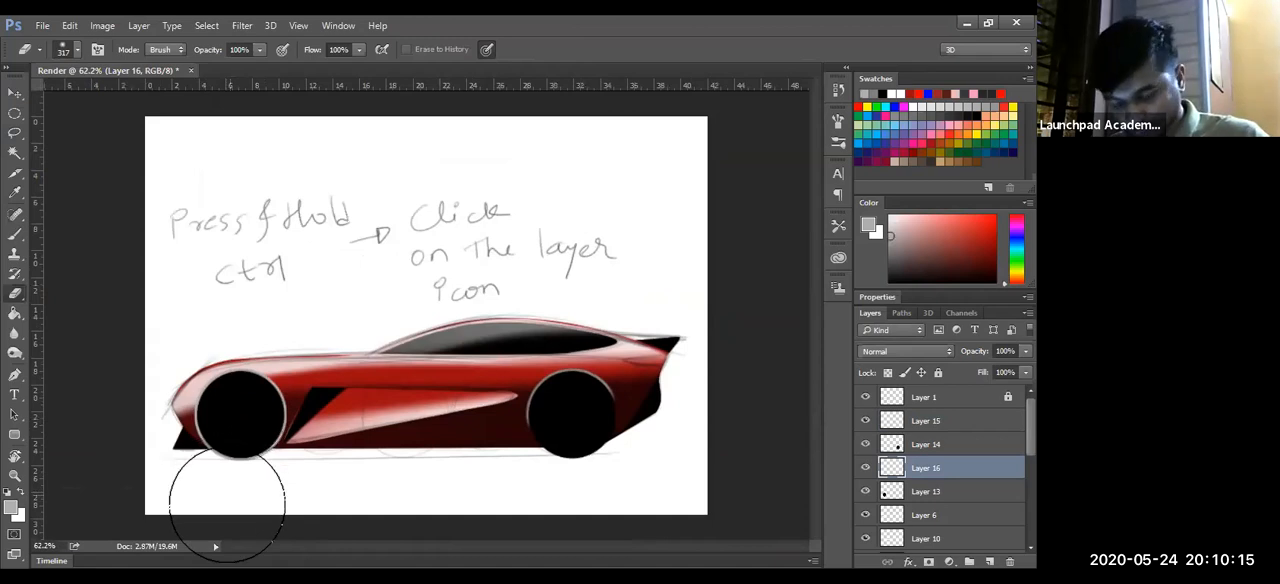
left_click_drag(280, 490, 169, 486)
- Examine the outlined wheels and the side vent area of the car at several magnifications
key("z")
left_click_drag(495, 456, 570, 483)
left_click_drag(394, 472, 477, 358)
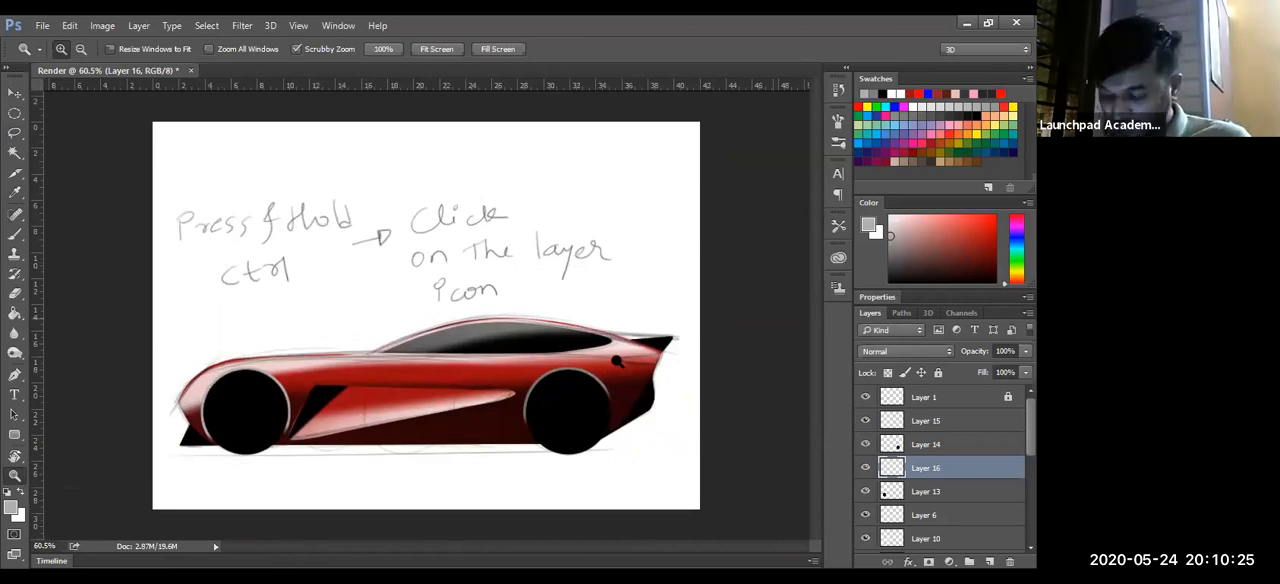
left_click(138, 442)
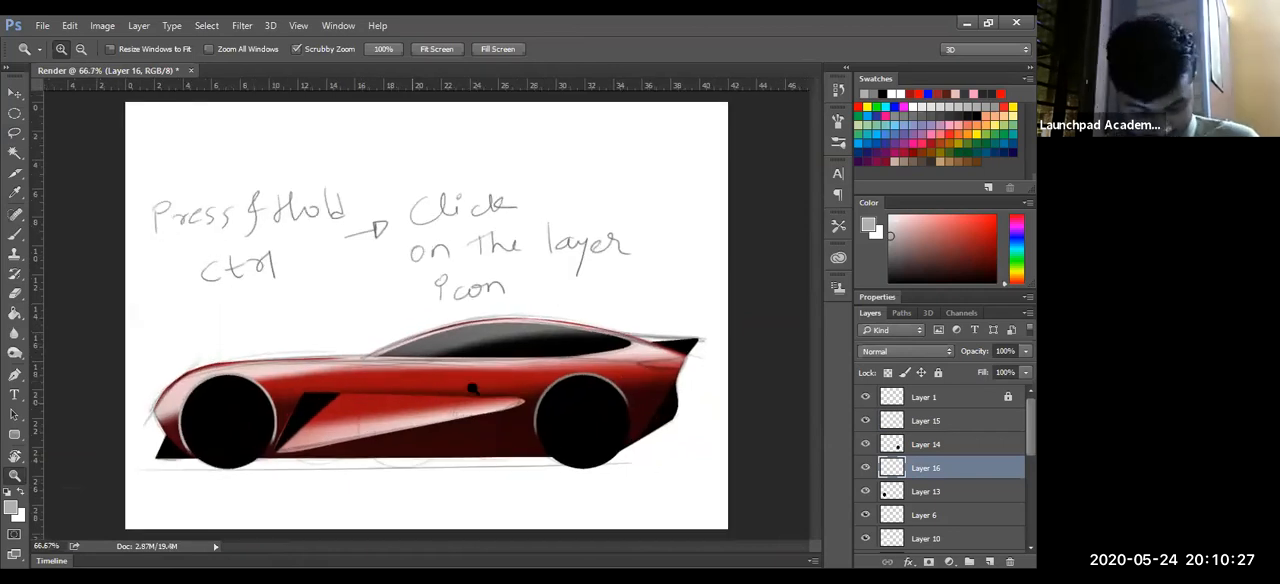
left_click(267, 422)
left_click(387, 413)
left_click(417, 410)
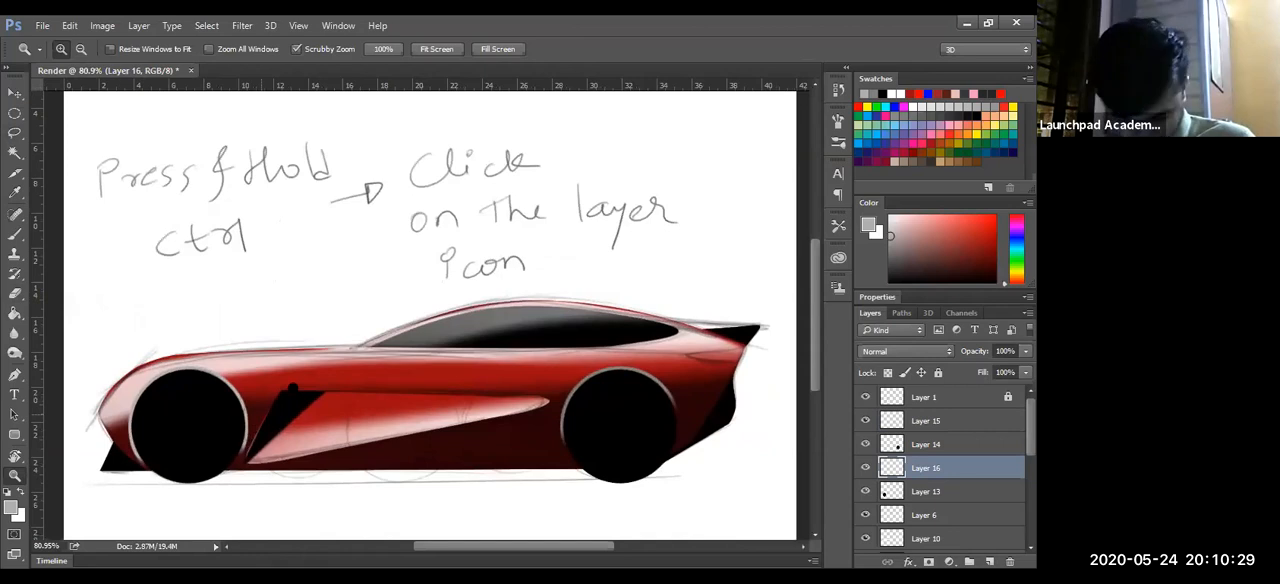
left_click_drag(298, 385, 431, 363)
left_click_drag(247, 430, 352, 428)
left_click_drag(454, 432, 340, 434)
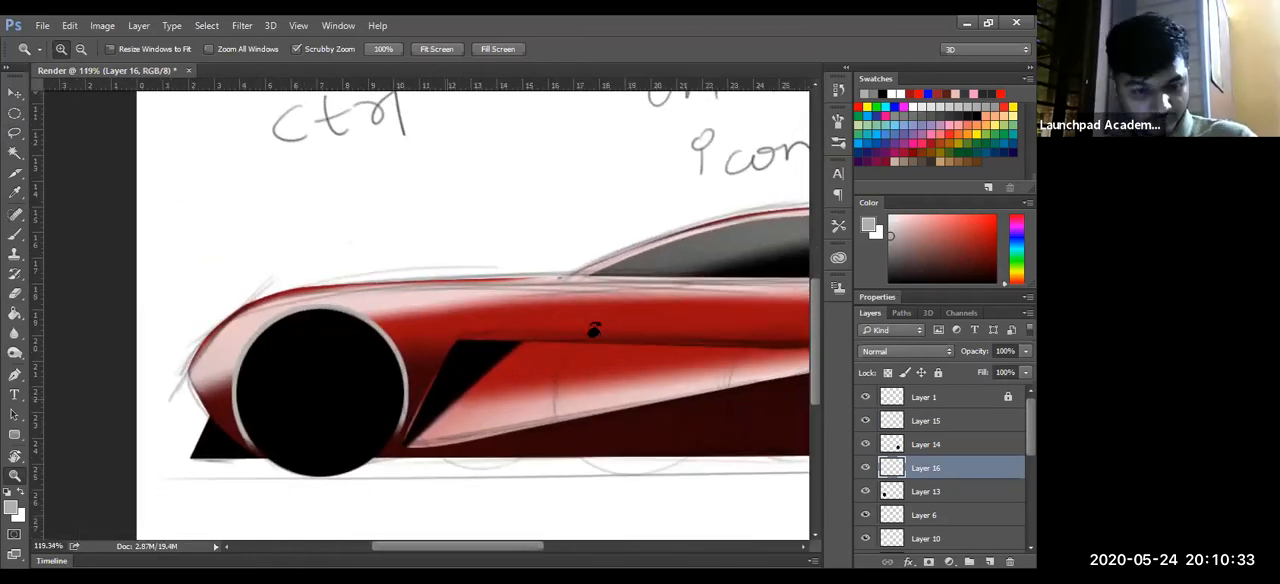
- Hide the pencil sketch on Layer 1
left_click_drag(594, 322, 551, 289)
key("r")
left_click_drag(409, 474, 532, 418)
key("z")
left_click(443, 415)
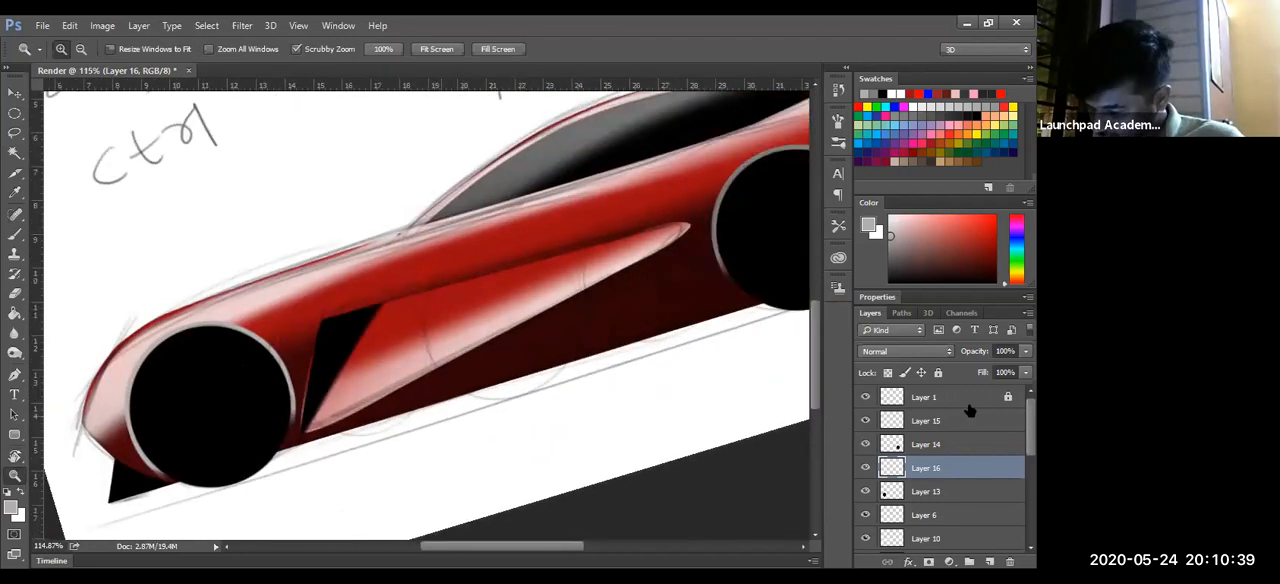
left_click(865, 397)
- Inspect the side vent, wheels and overall car rendering with the sketch lines hidden
mouse_move(537, 371)
left_mouse_down()
mouse_move(568, 343)
mouse_move(431, 296)
left_mouse_up()
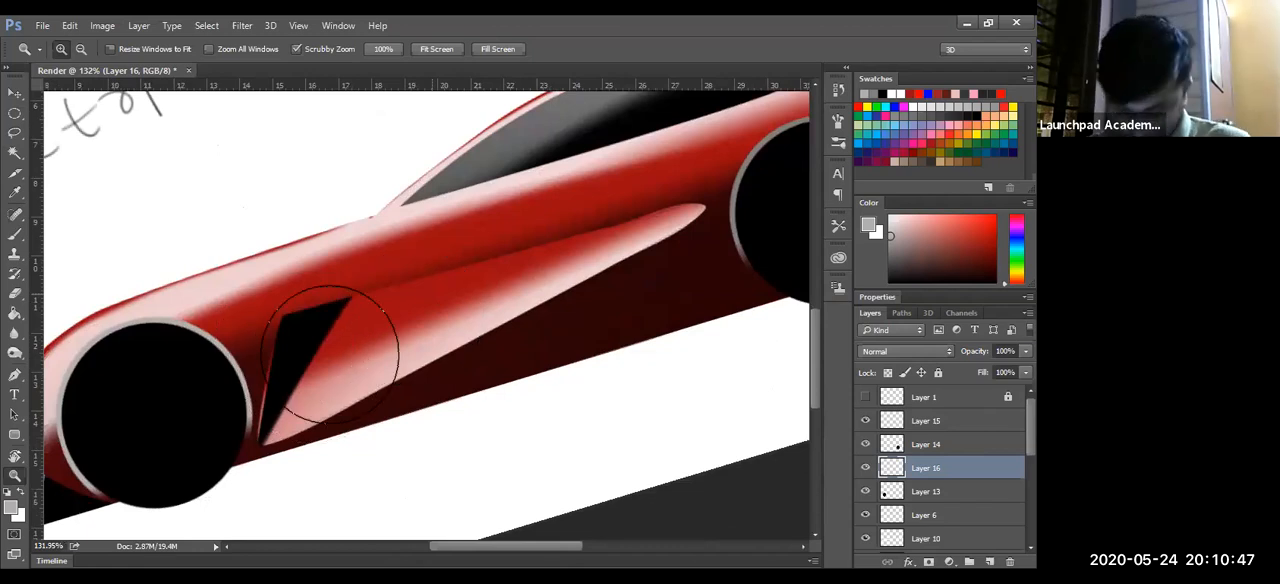
key("r")
left_click_drag(400, 328, 484, 284)
key("z")
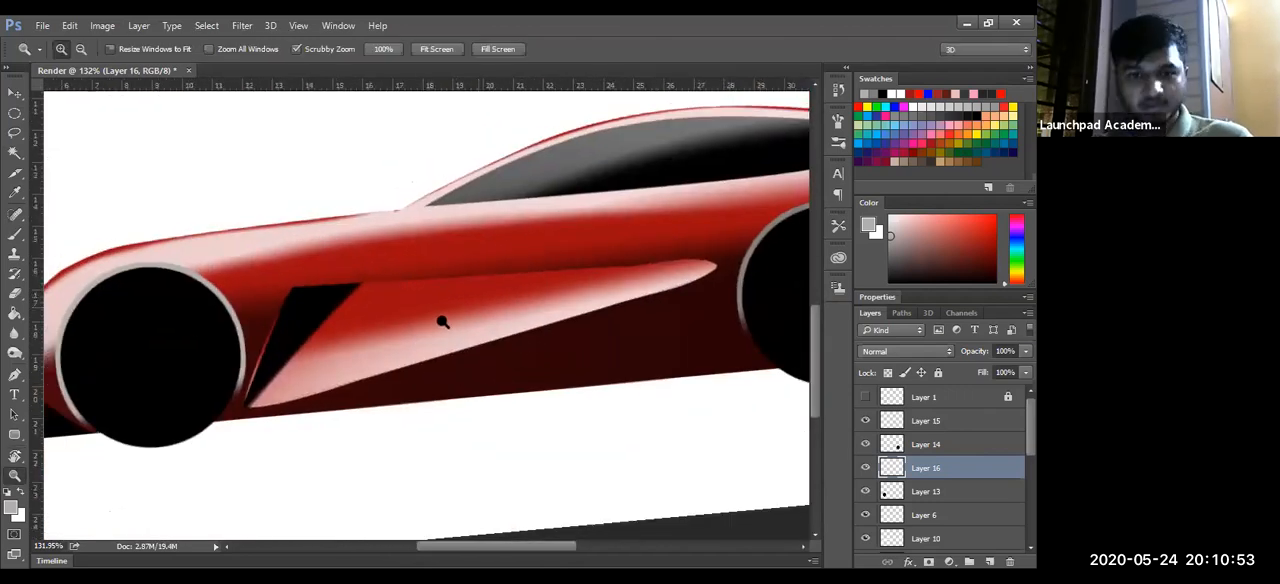
left_click_drag(443, 318, 445, 318)
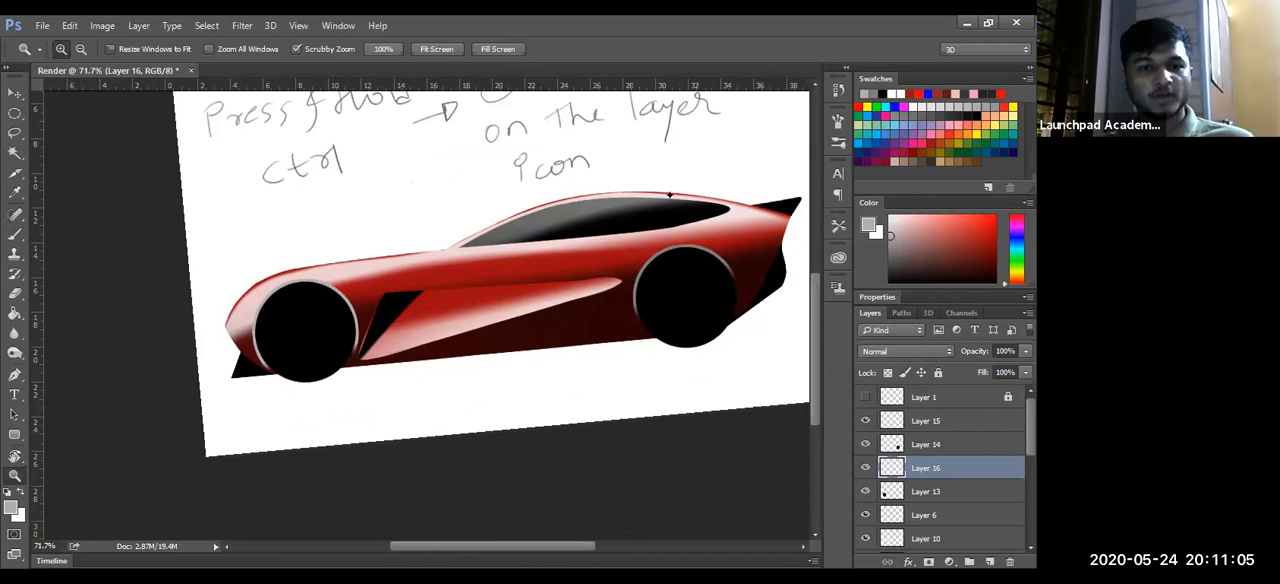
key("alt+Tab")
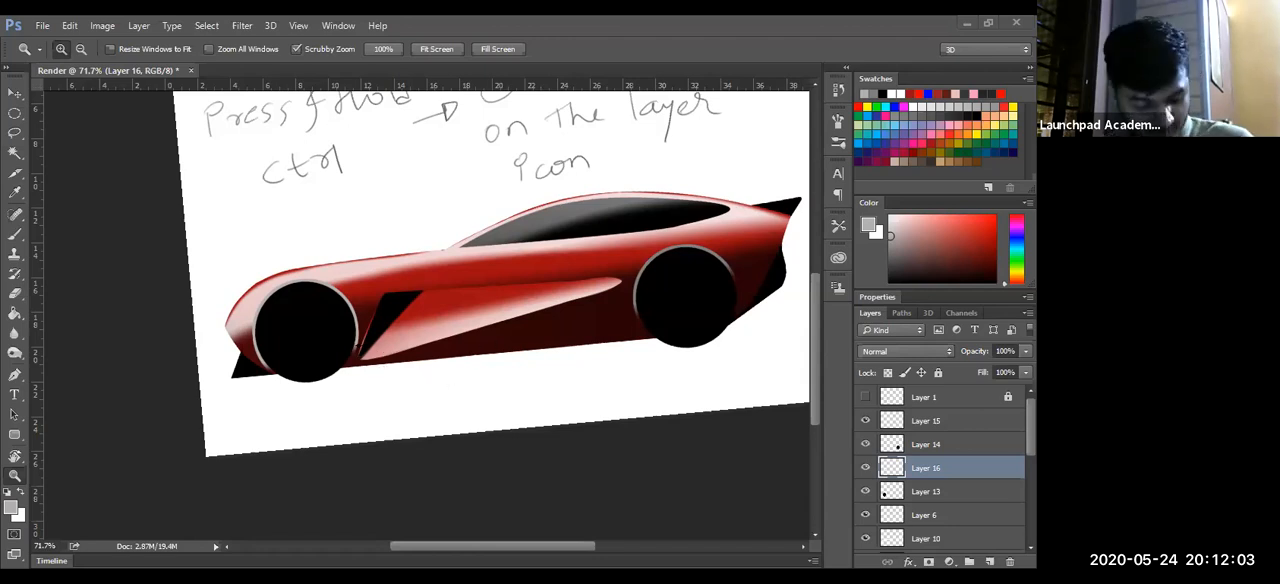
- Add a new empty layer directly above Layer 15 for the side vent highlight
left_click_drag(447, 257, 451, 256)
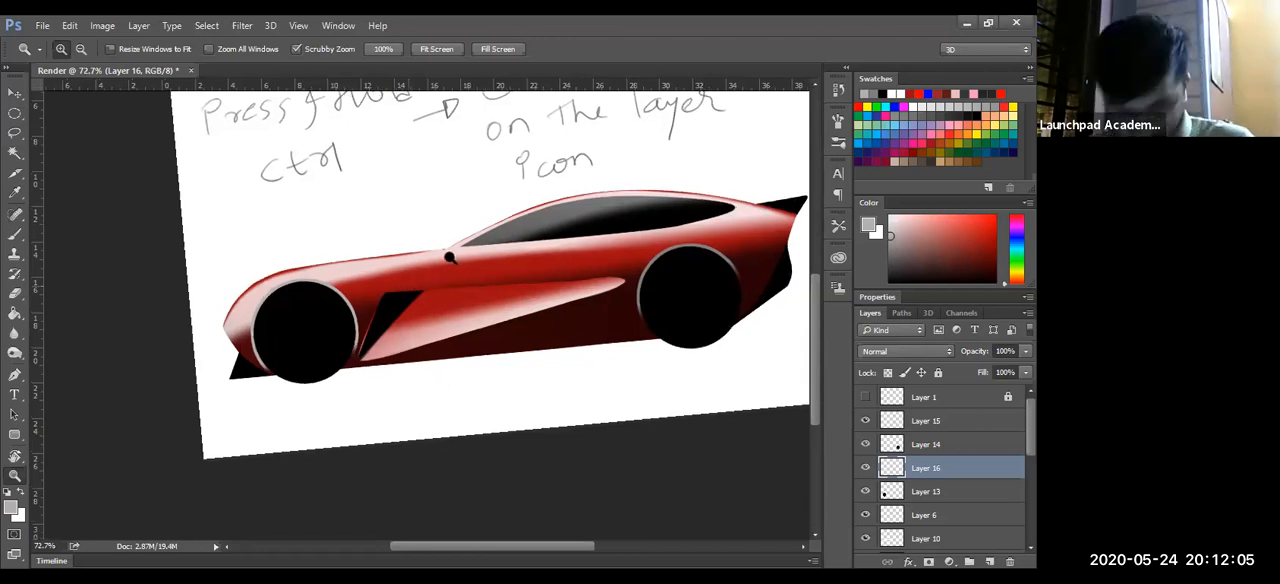
key("r")
left_click_drag(499, 305, 494, 350)
key("z")
left_click_drag(360, 311, 630, 345)
key("ctrl+shift+alt+n")
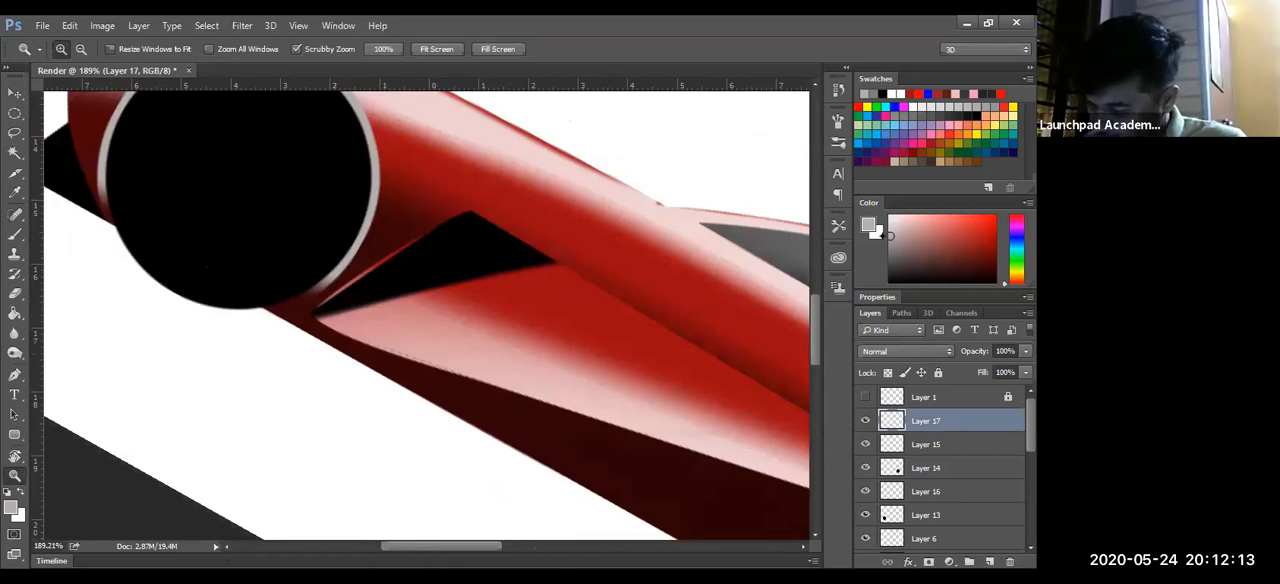
- Try a 1 px white line and a thin pink highlight along the edges of the black side vent
left_click(888, 216)
key("b")
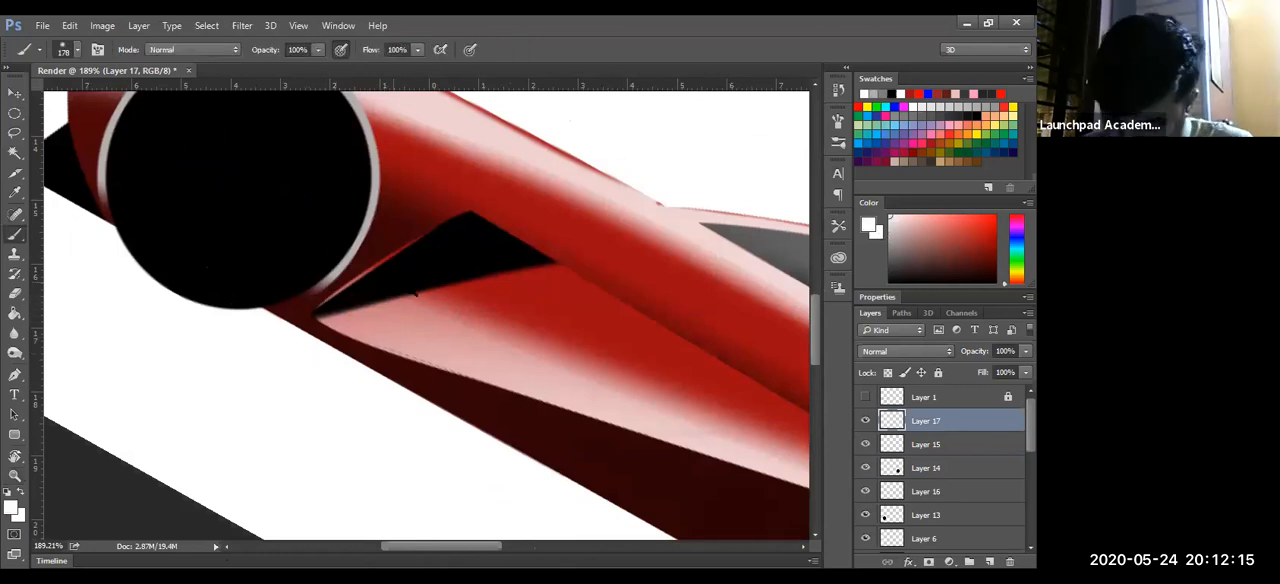
mouse_move(443, 297)
left_mouse_down()
mouse_move(500, 297)
mouse_move(443, 297)
left_mouse_up()
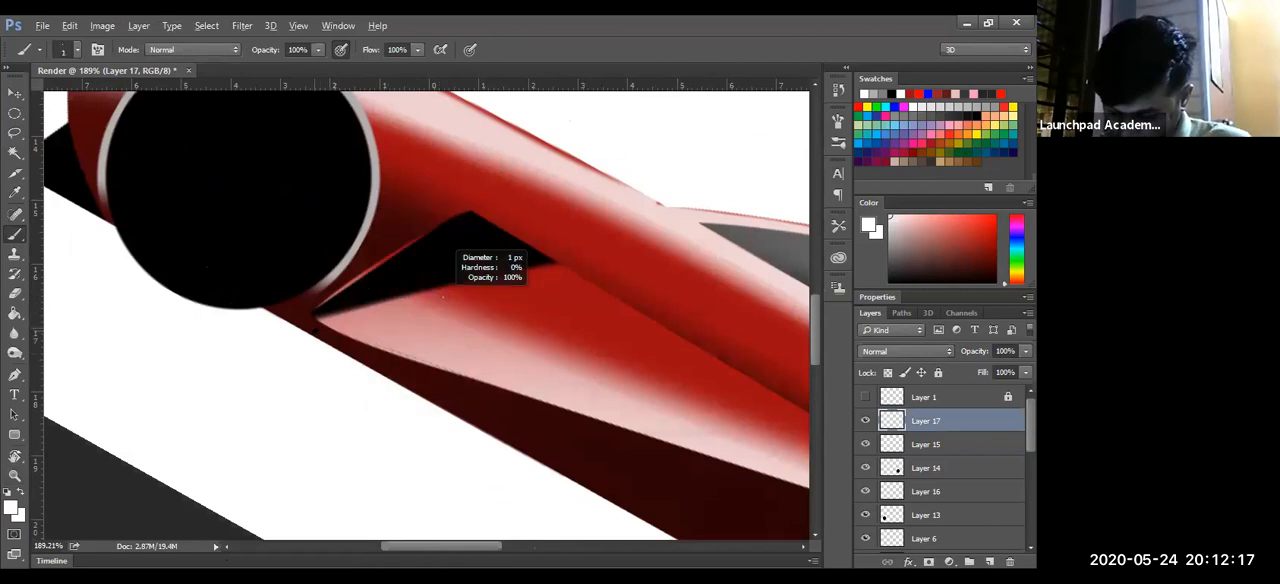
mouse_move(315, 318)
left_mouse_down()
mouse_move(344, 287)
mouse_move(418, 302)
mouse_move(407, 311)
mouse_move(414, 297)
left_mouse_up()
left_click(404, 316, "alt")
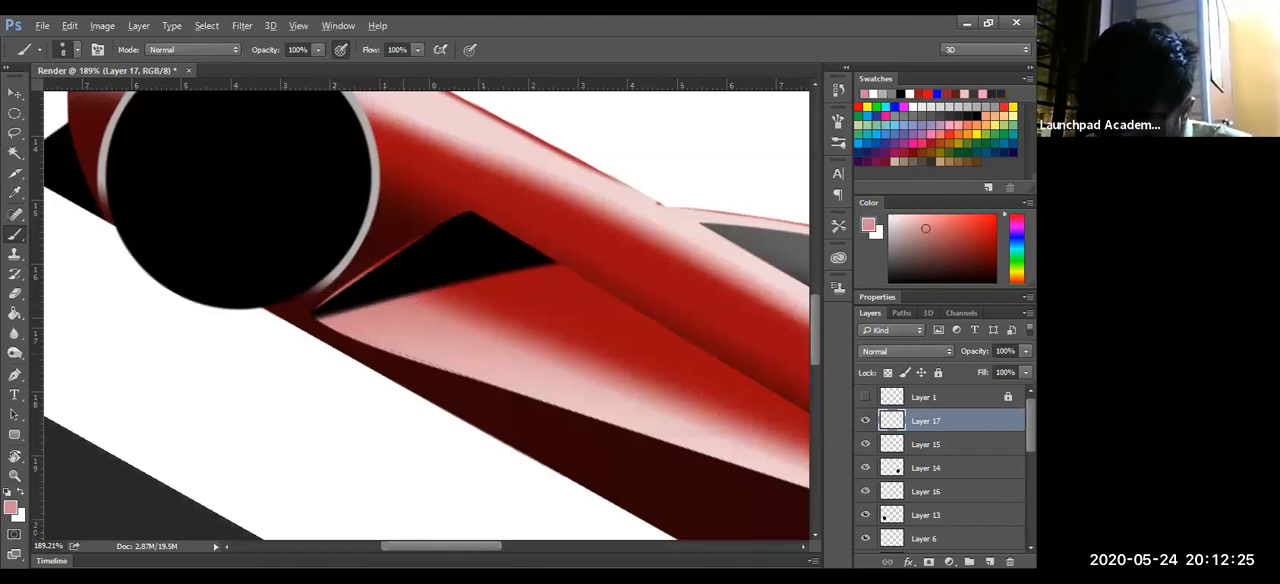
left_click_drag(316, 311, 461, 217)
left_click_drag(316, 309, 511, 183)
- Discard the pink vent highlight together with its new layer, Layer 17
key("r")
left_click_drag(519, 273, 450, 226)
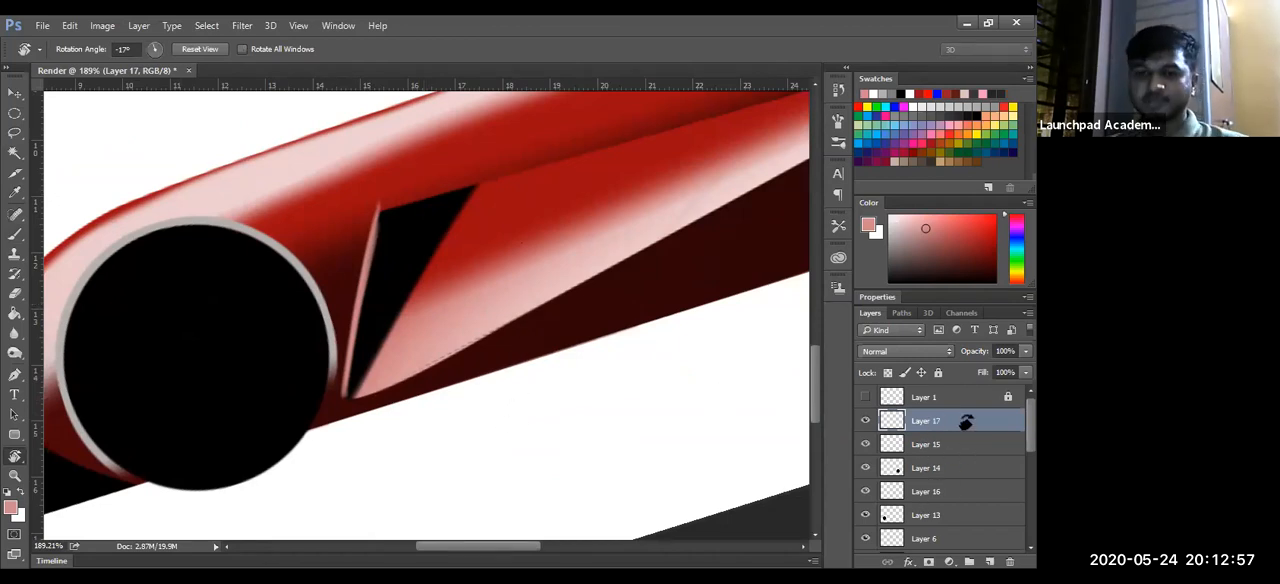
key("ctrl+z")
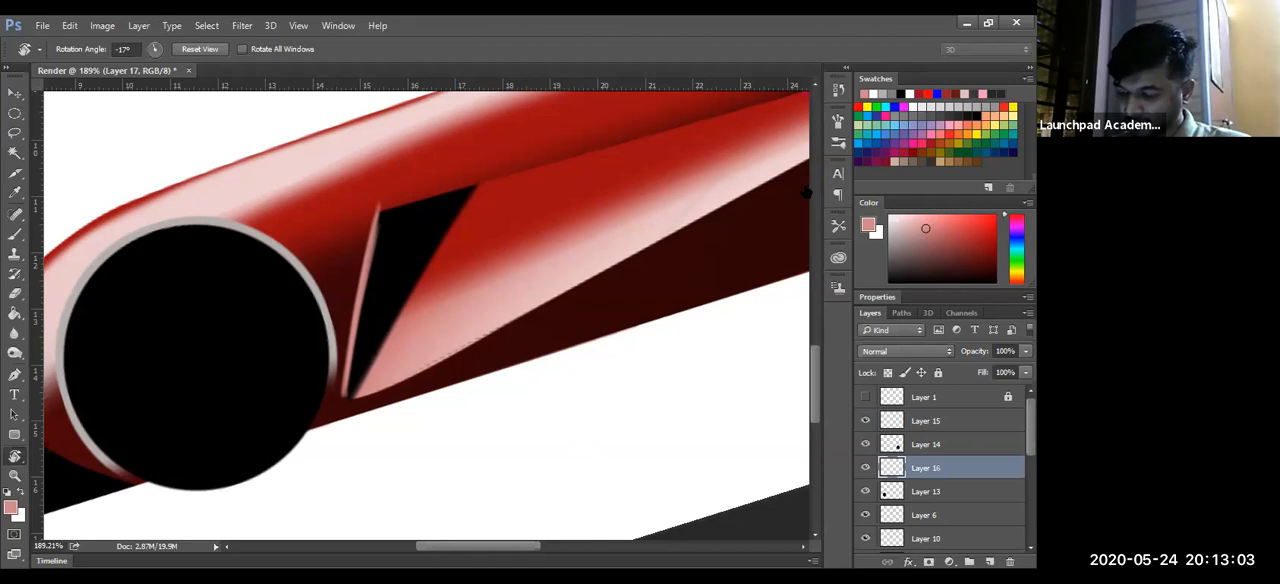
key("ctrl+z")
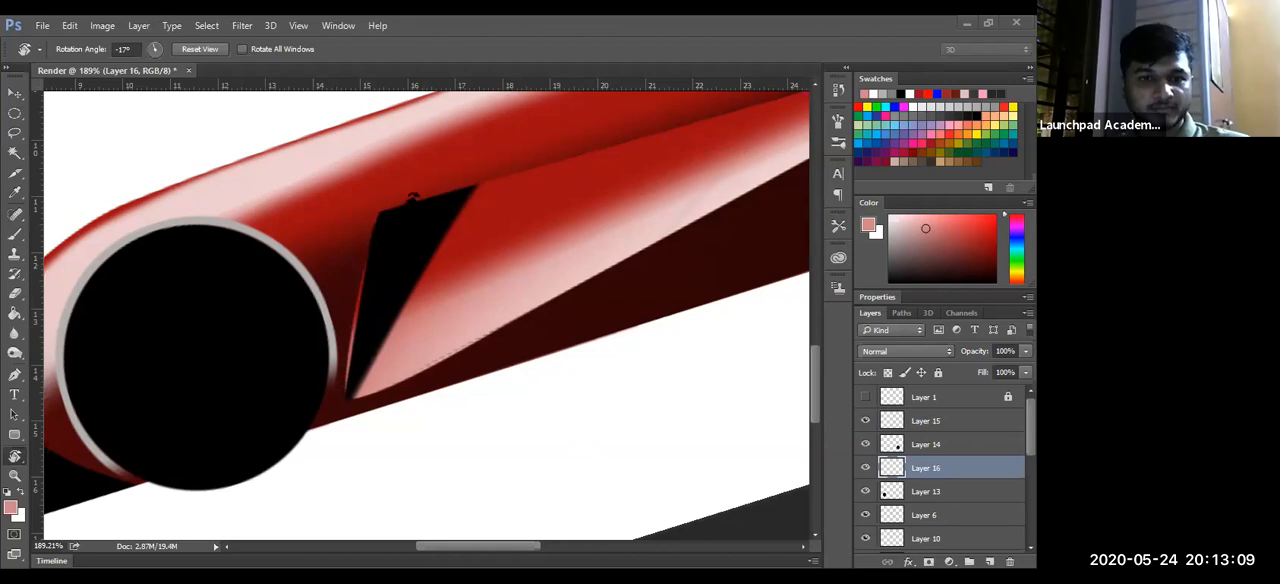
- Handwrite a note above the hood with a letter Z, a double-headed arrow and the word Mouse
left_click_drag(474, 236, 491, 337)
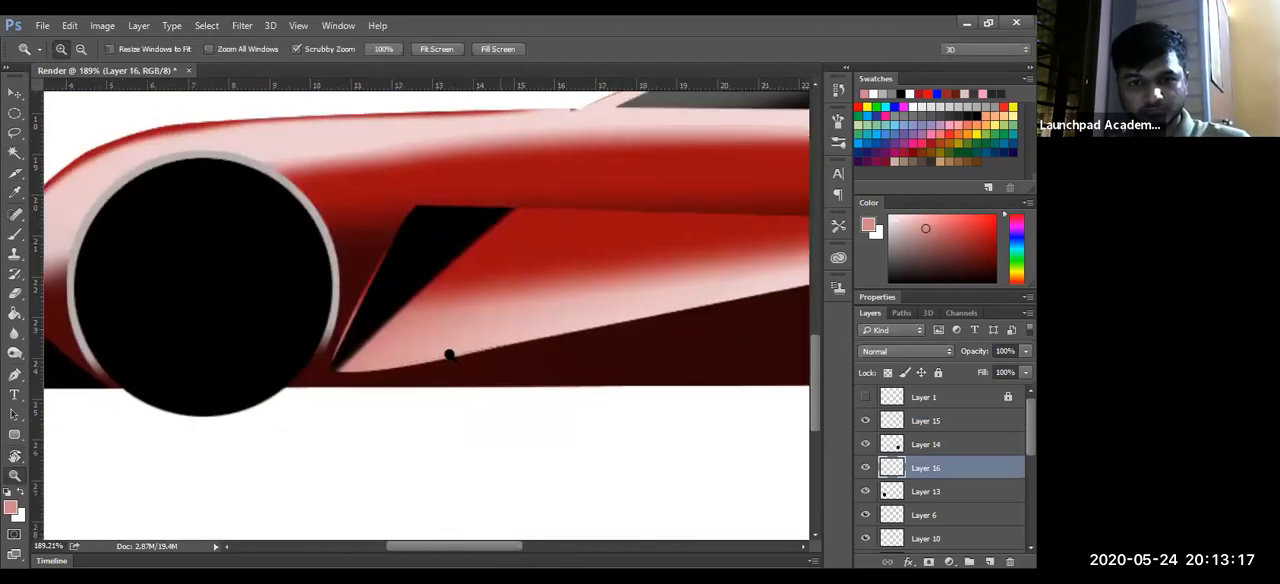
scroll(474, 334, "down", 2)
scroll(520, 340, "down", 1)
scroll(506, 344, "up", 2)
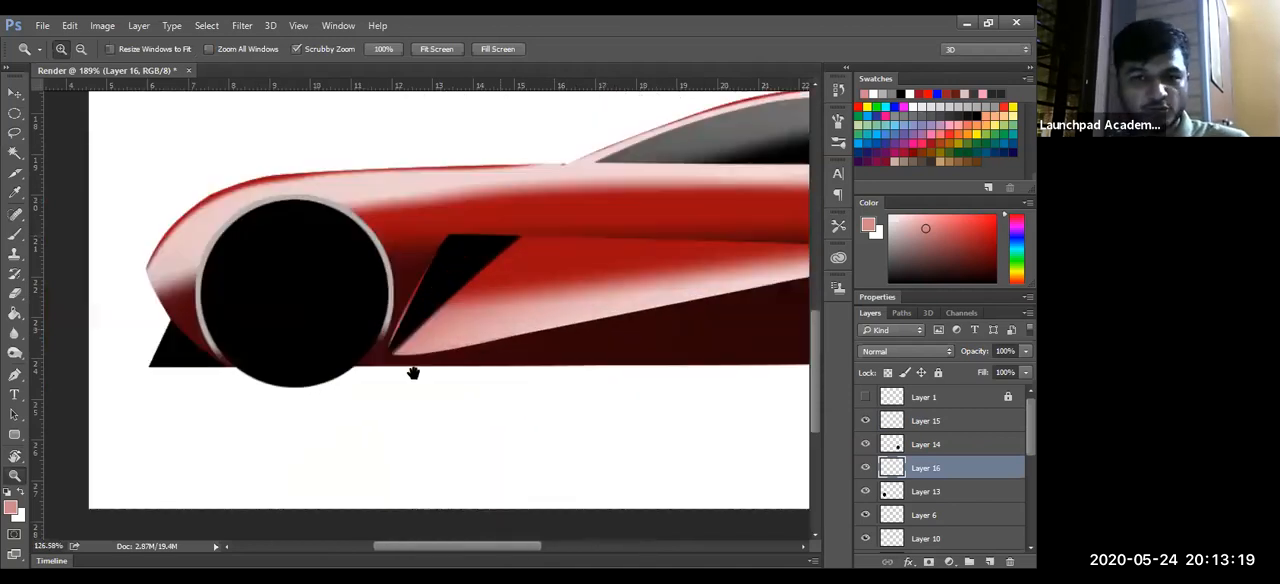
scroll(393, 375, "down", 2)
left_click_drag(612, 289, 530, 306)
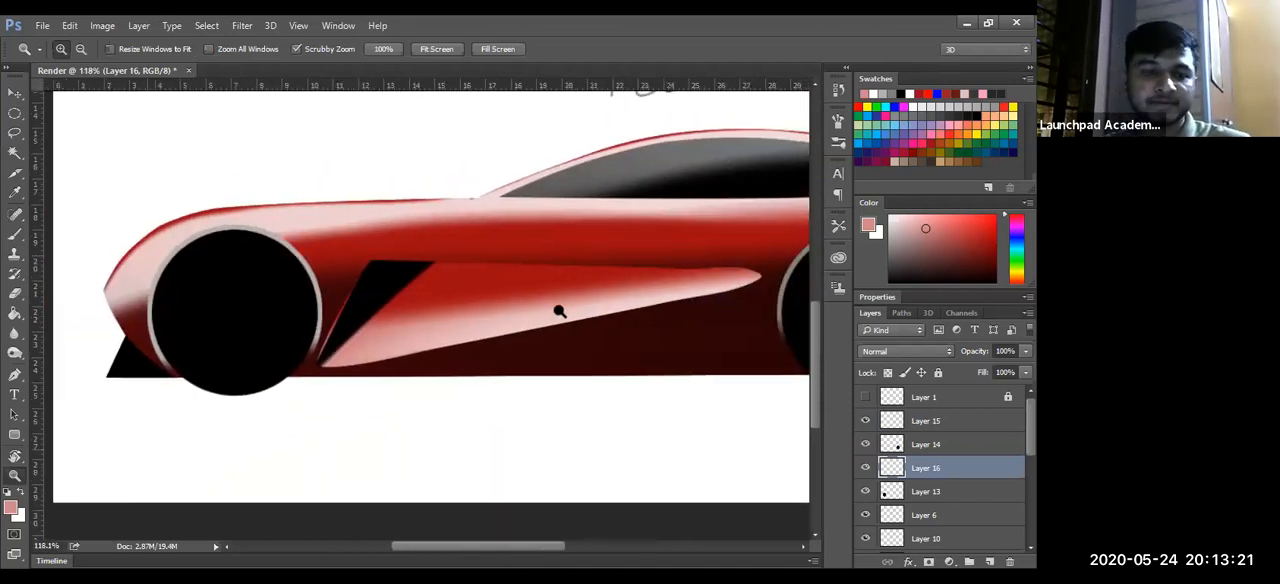
key("b")
mouse_move(92, 143)
left_mouse_down()
mouse_move(88, 181)
mouse_move(176, 143)
left_mouse_up()
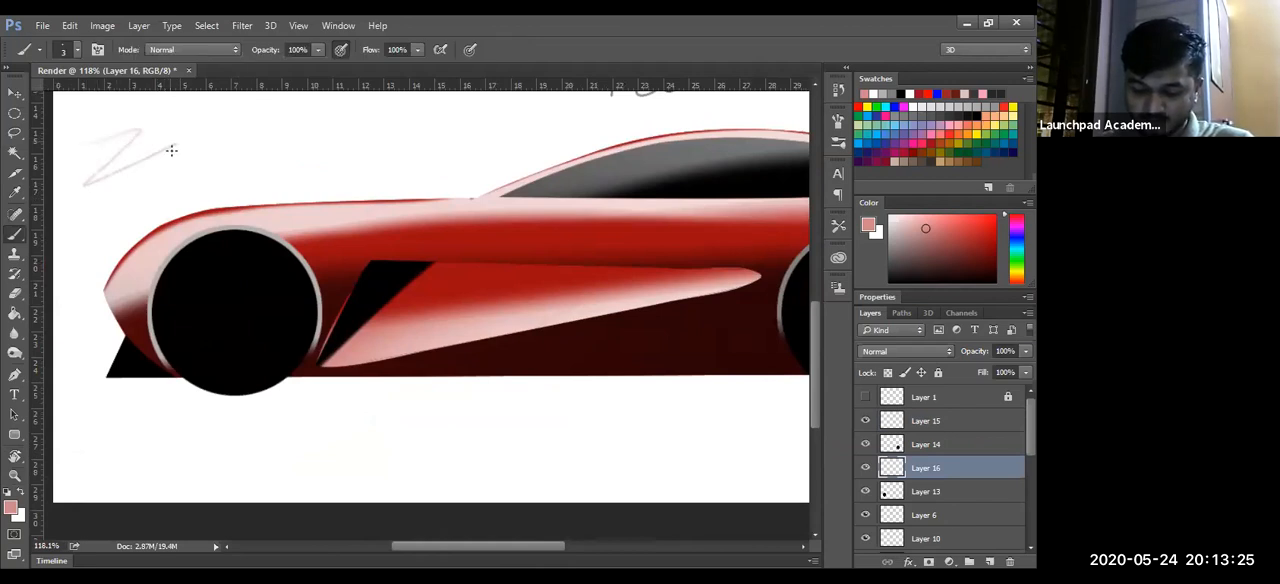
mouse_move(90, 142)
left_mouse_down()
mouse_move(176, 147)
mouse_move(312, 119)
left_mouse_up()
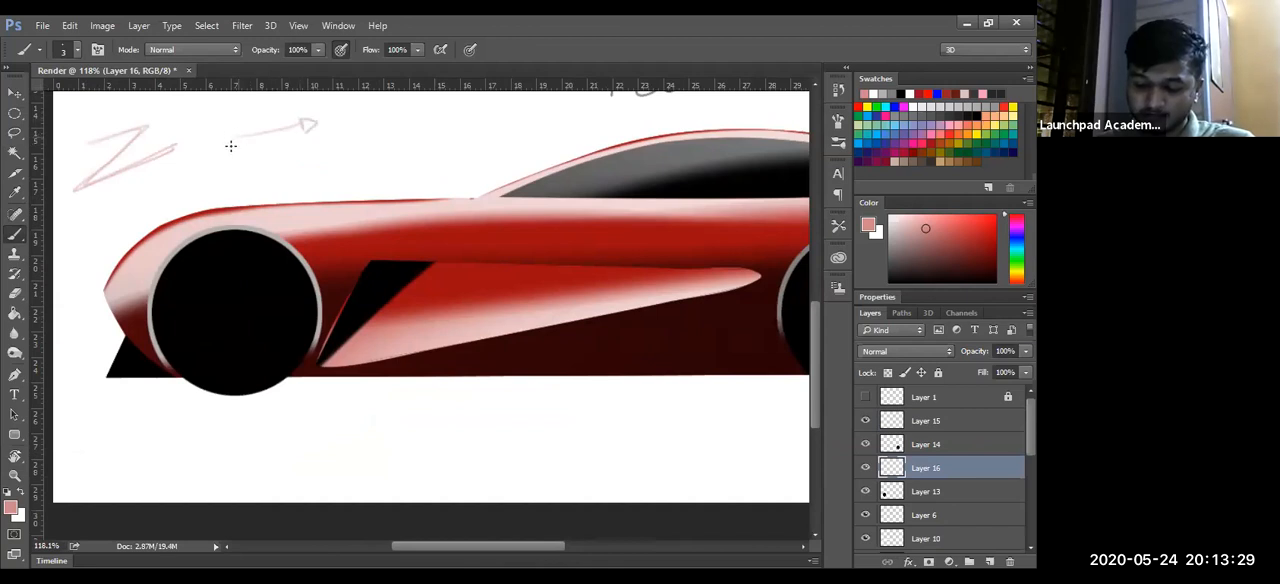
mouse_move(232, 137)
left_mouse_down()
mouse_move(232, 149)
mouse_move(256, 109)
mouse_move(308, 100)
left_mouse_up()
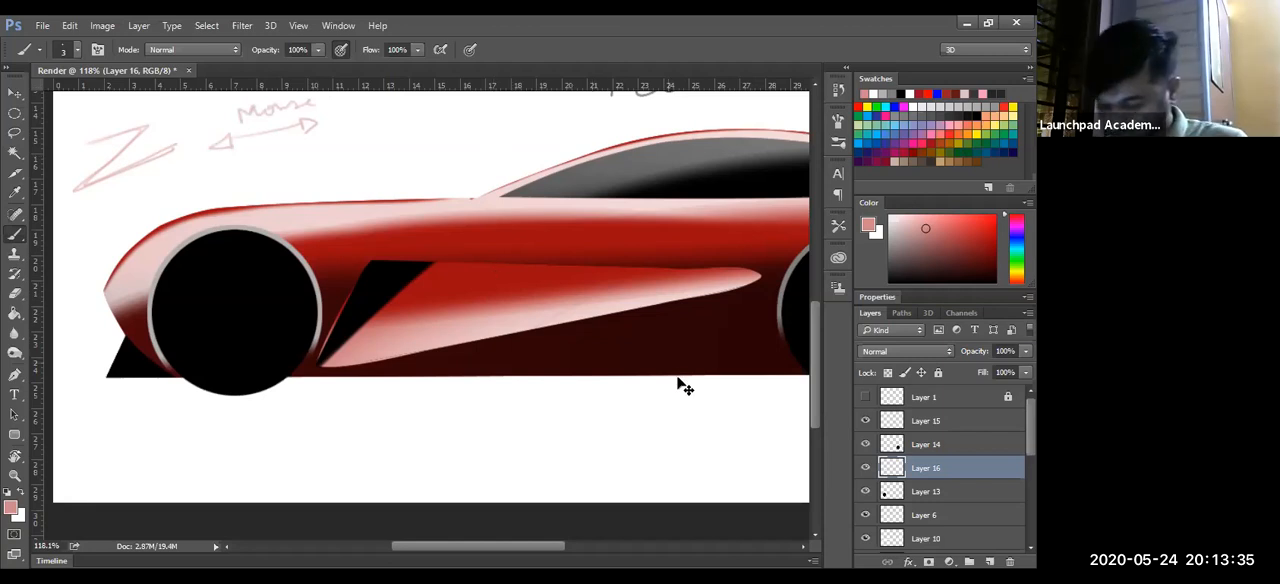
- Undo all the handwritten note strokes above the hood
key("ctrl+alt+z")
key("ctrl+alt+z")
key("ctrl+alt+z")
key("ctrl+alt+z")
key("ctrl+alt+z")
key("ctrl+alt+z")
- Move Layer 16 up the stack to directly below Layer 1 and activate the Brush tool
key("z")
left_click_drag(375, 344, 409, 311)
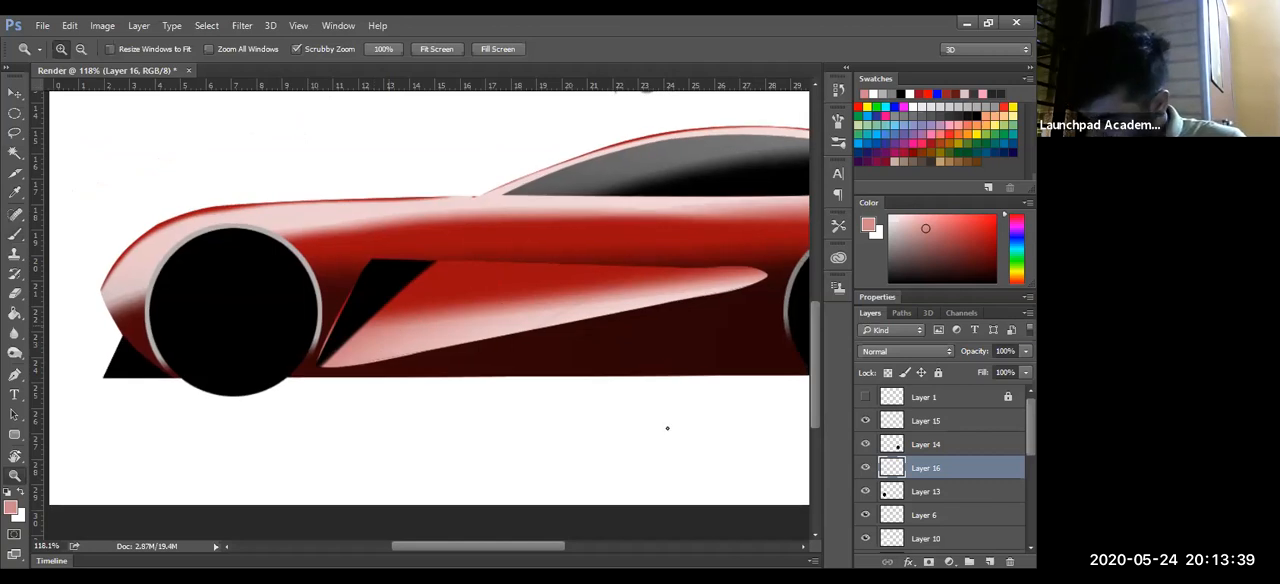
left_click_drag(943, 466, 943, 412)
key("b")
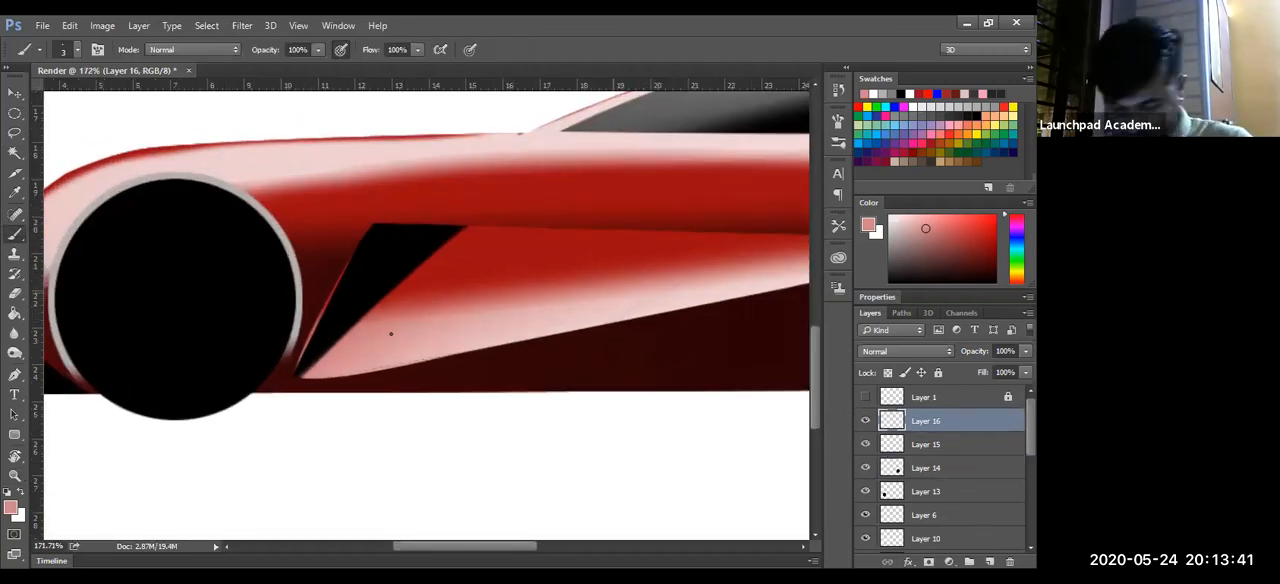
- Paint a thin white highlight along the front edge of the black side vent on Layer 16 with the 3 px brush
key("z")
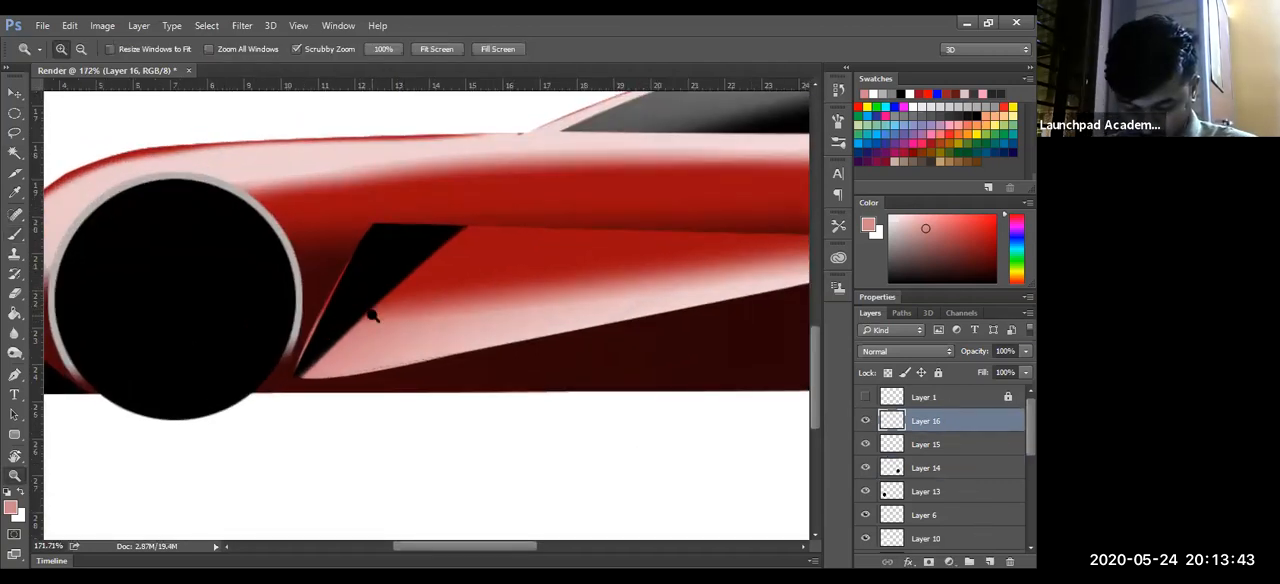
key("x")
key("b")
left_click_drag(297, 371, 380, 211)
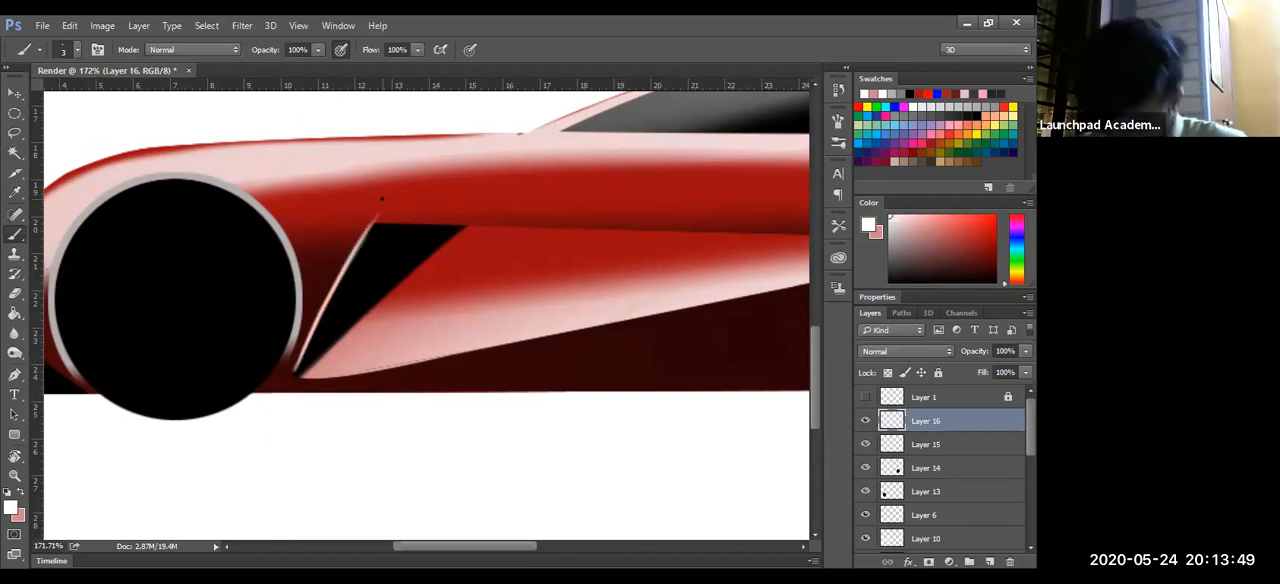
- Rotate the canvas and try thin white strokes along the body crease from the vent's upper corner towards the rear wheel, undoing each attempt
key("r")
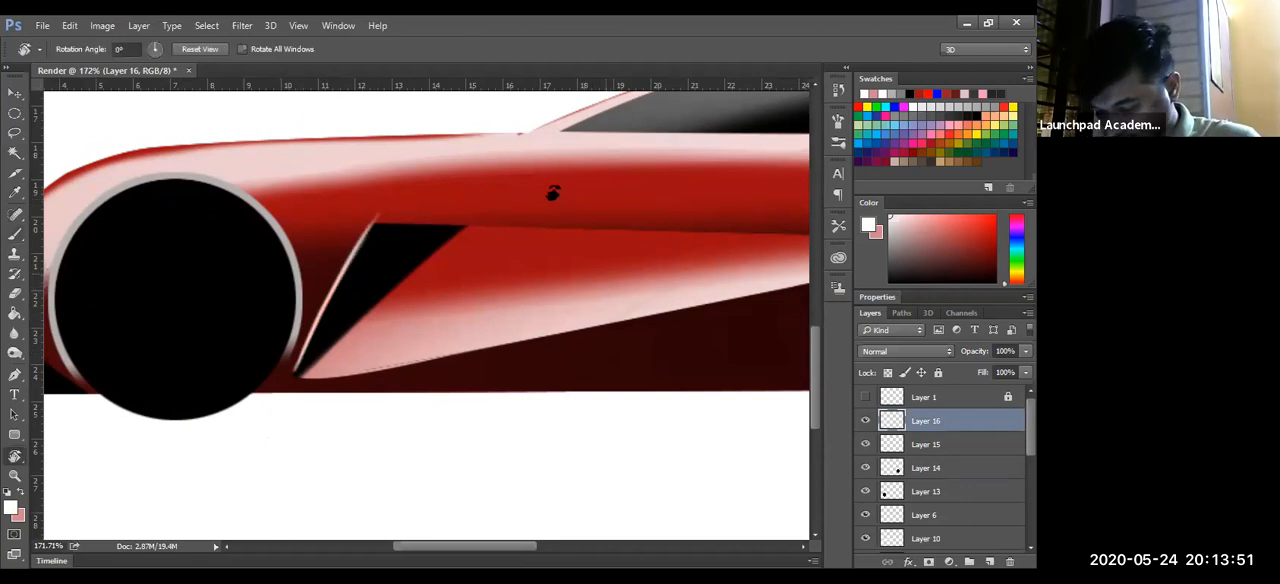
mouse_move(536, 212)
left_mouse_down()
mouse_move(380, 377)
mouse_move(388, 396)
mouse_move(241, 506)
left_mouse_up()
key("b")
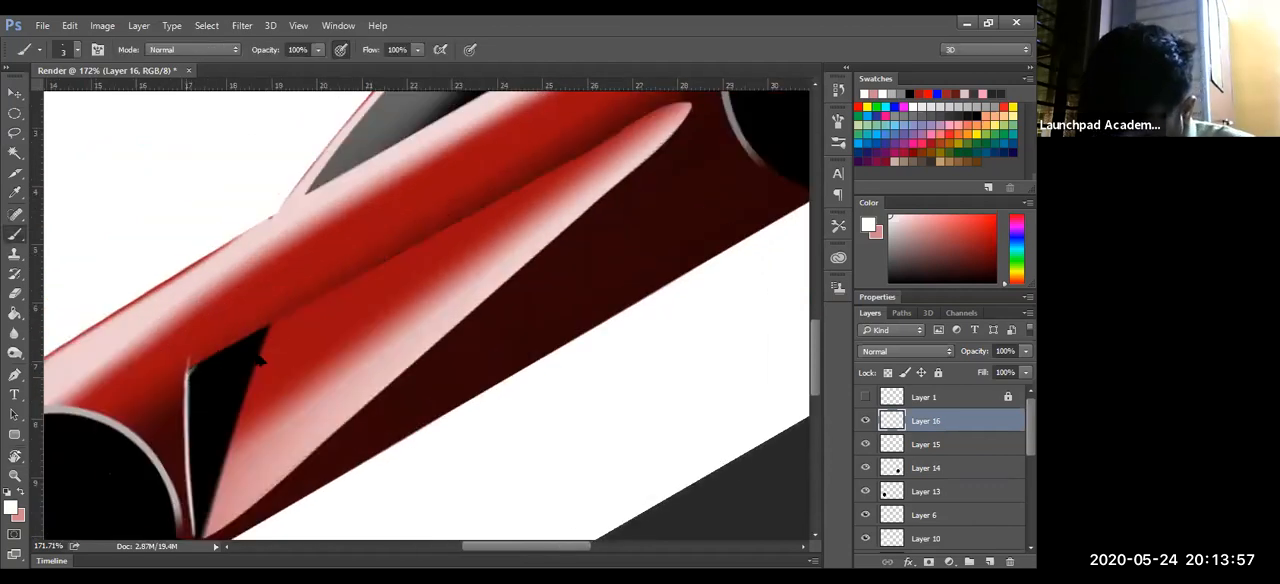
left_click_drag(188, 369, 400, 246)
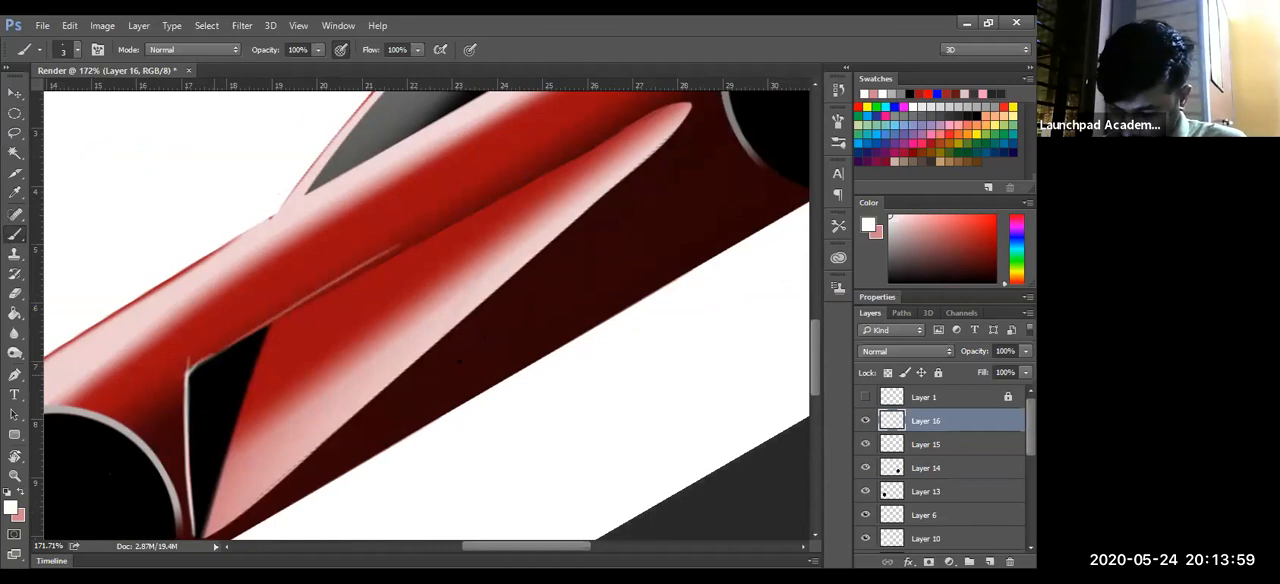
key("ctrl+z")
left_click_drag(409, 396, 438, 353)
key("z")
left_click_drag(503, 312, 524, 266)
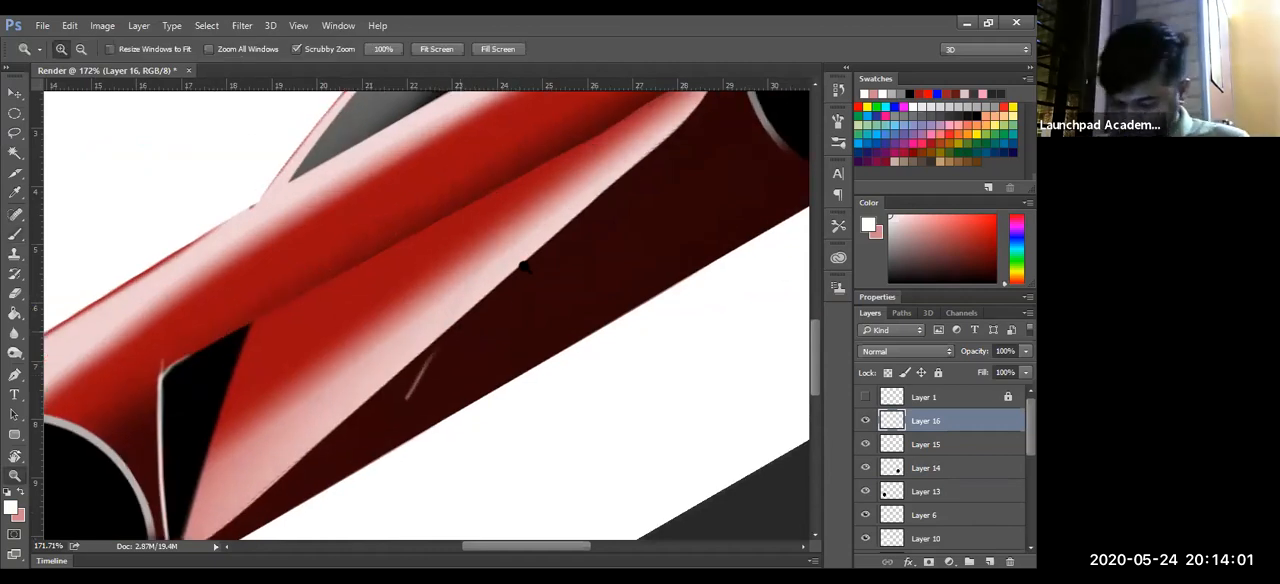
left_click(504, 312)
key("ctrl+z")
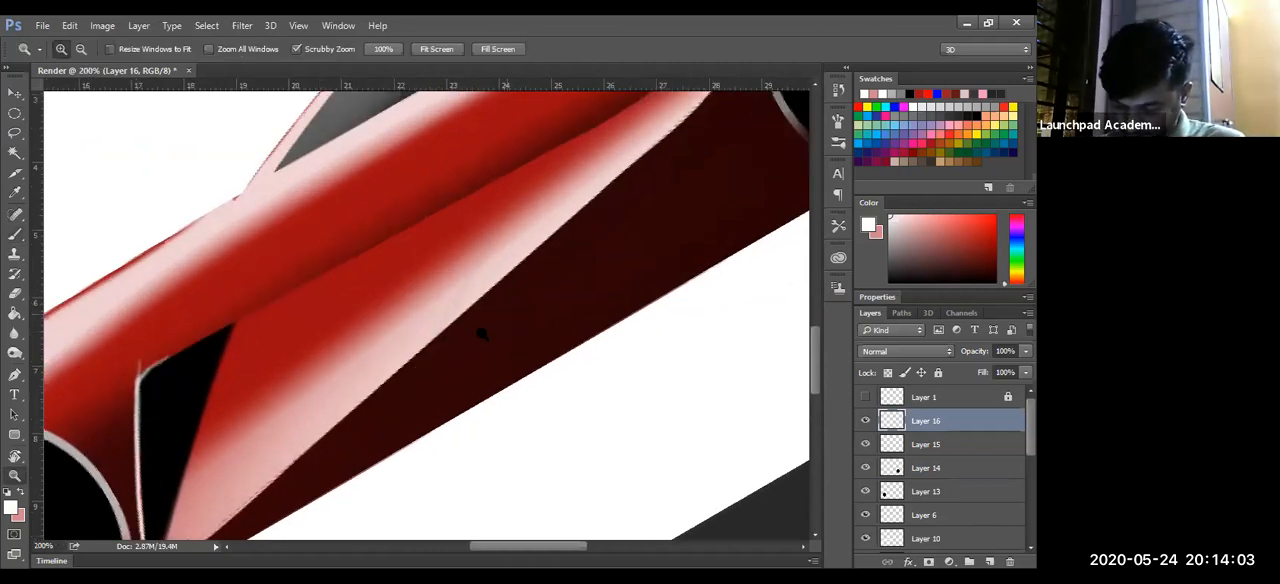
left_click_drag(519, 325, 389, 434)
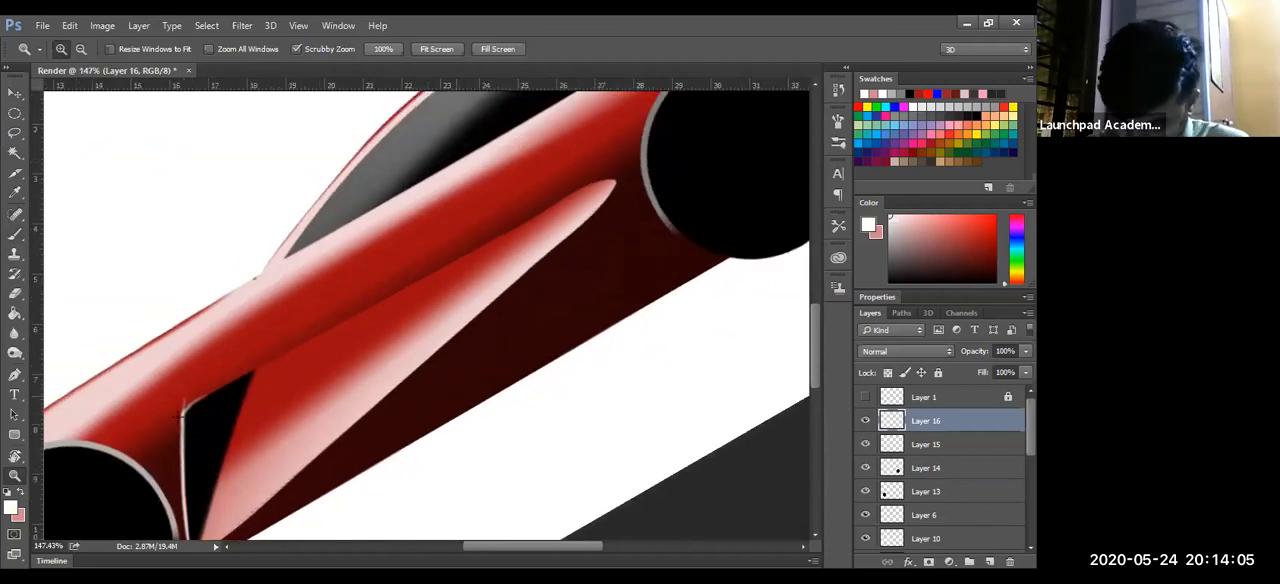
key("b")
left_click_drag(183, 410, 523, 229)
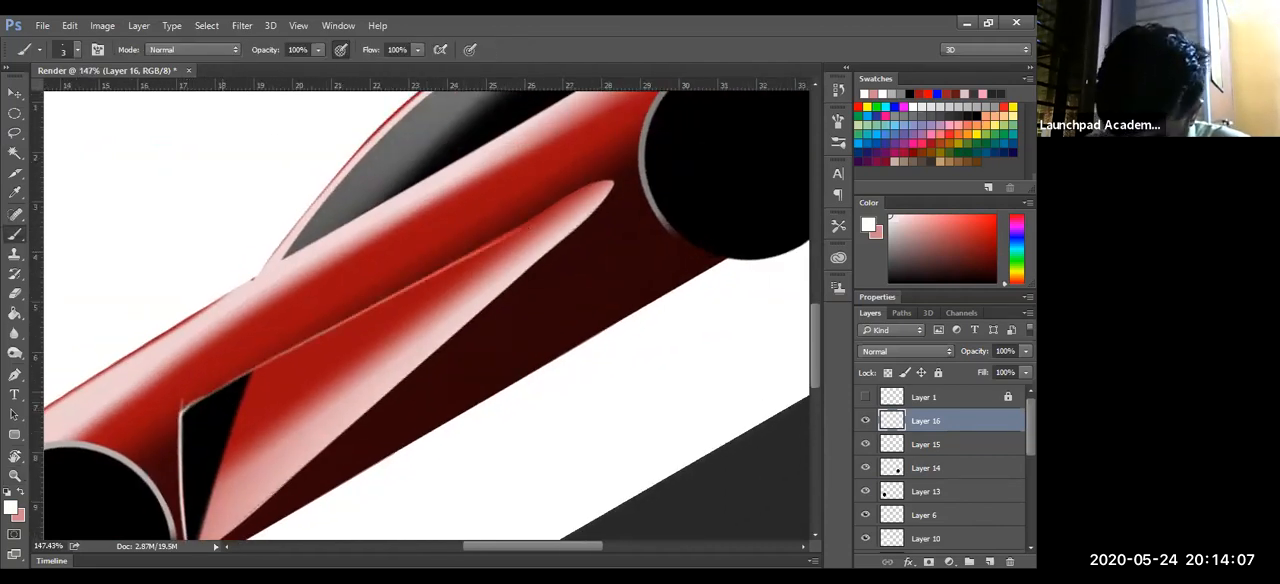
key("ctrl+z")
left_click_drag(183, 405, 646, 170)
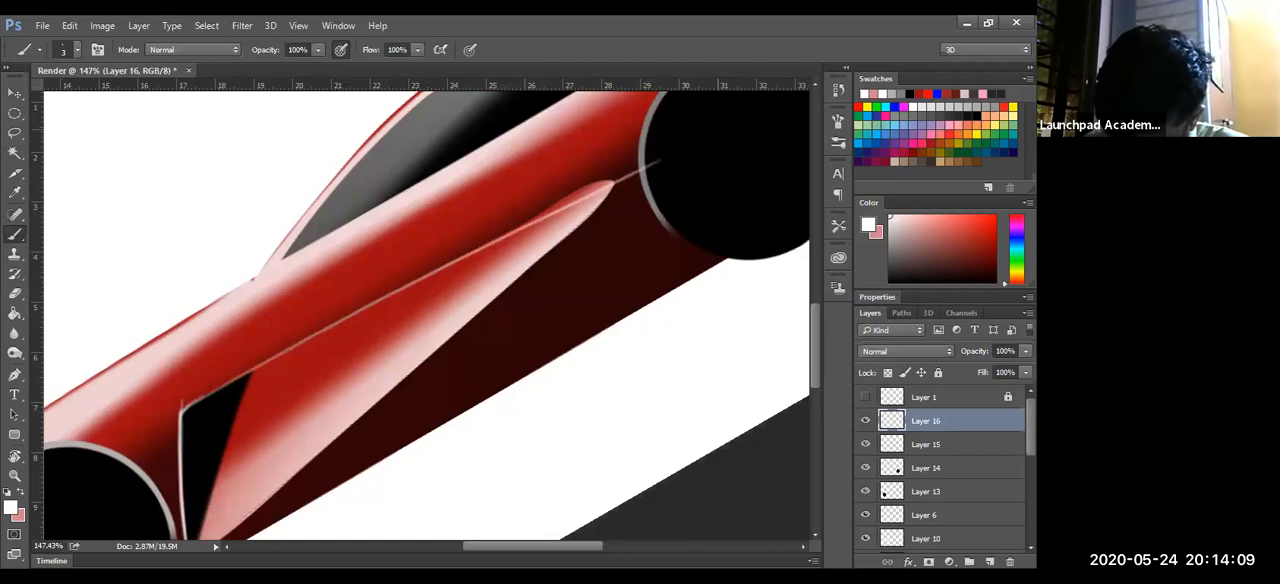
key("ctrl+z")
- Paint a thin white highlight in overlapping strokes along the crease from the vent's upper corner to the rear tip of the side panel
mouse_move(184, 408)
left_mouse_down()
mouse_move(640, 161)
mouse_move(508, 225)
left_mouse_up()
left_click_drag(292, 346, 550, 207)
left_click_drag(374, 298, 602, 181)
left_click_drag(522, 222, 611, 182)
- Paint a thin white highlight around the vent's bottom corner and along the lower edge of the side panel
left_click_drag(389, 469, 430, 347)
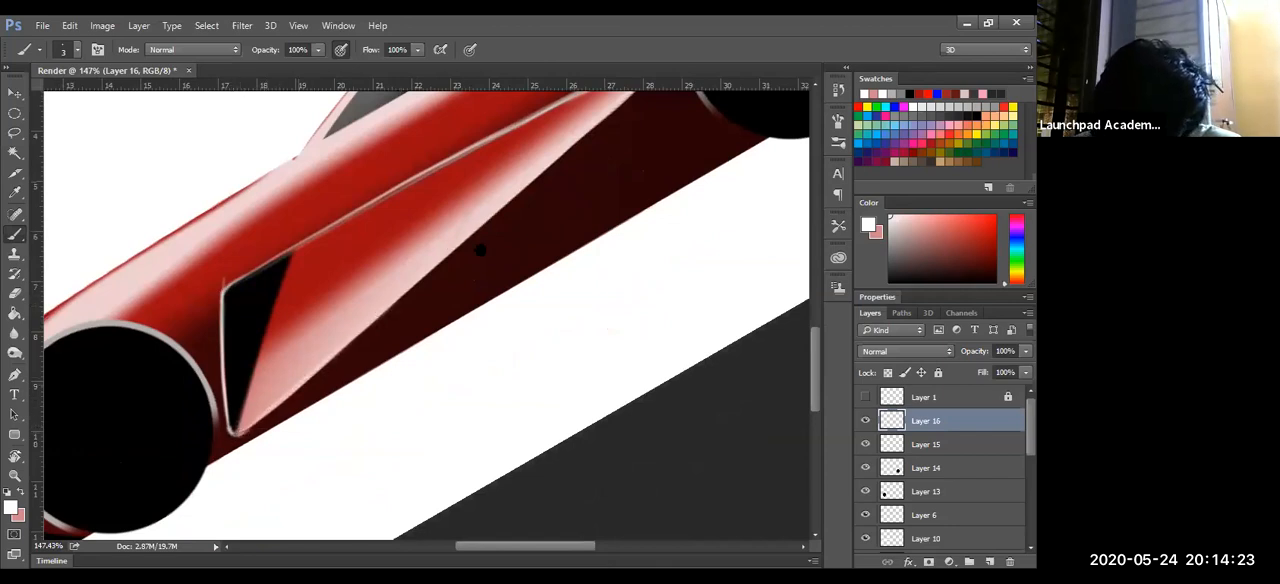
left_click_drag(378, 350, 311, 404)
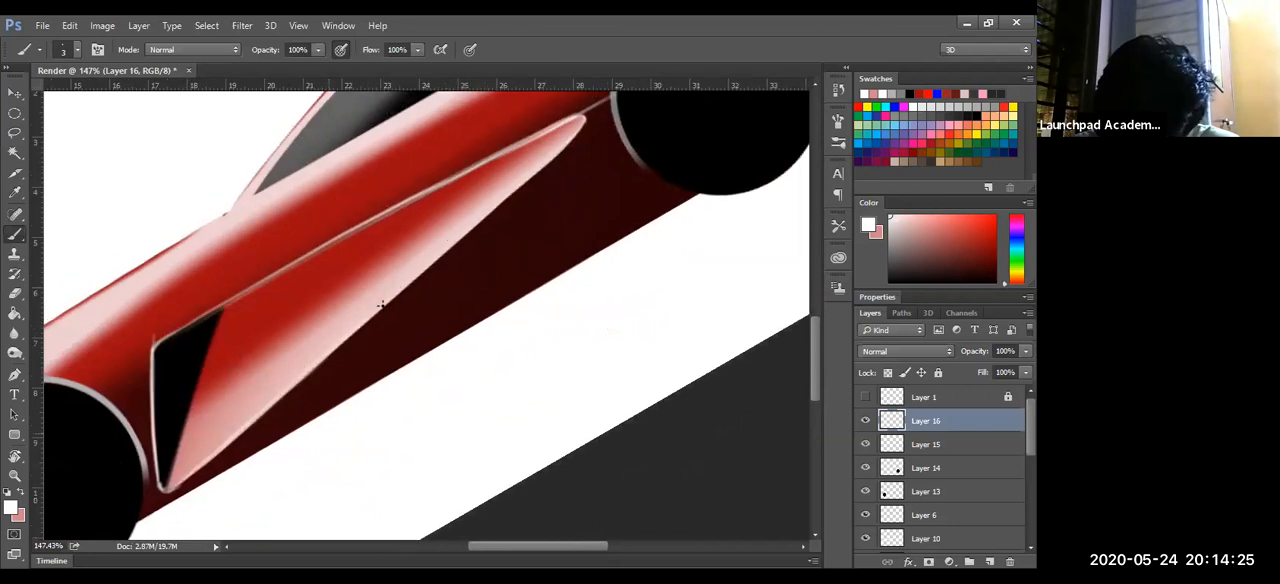
left_click_drag(282, 394, 487, 219)
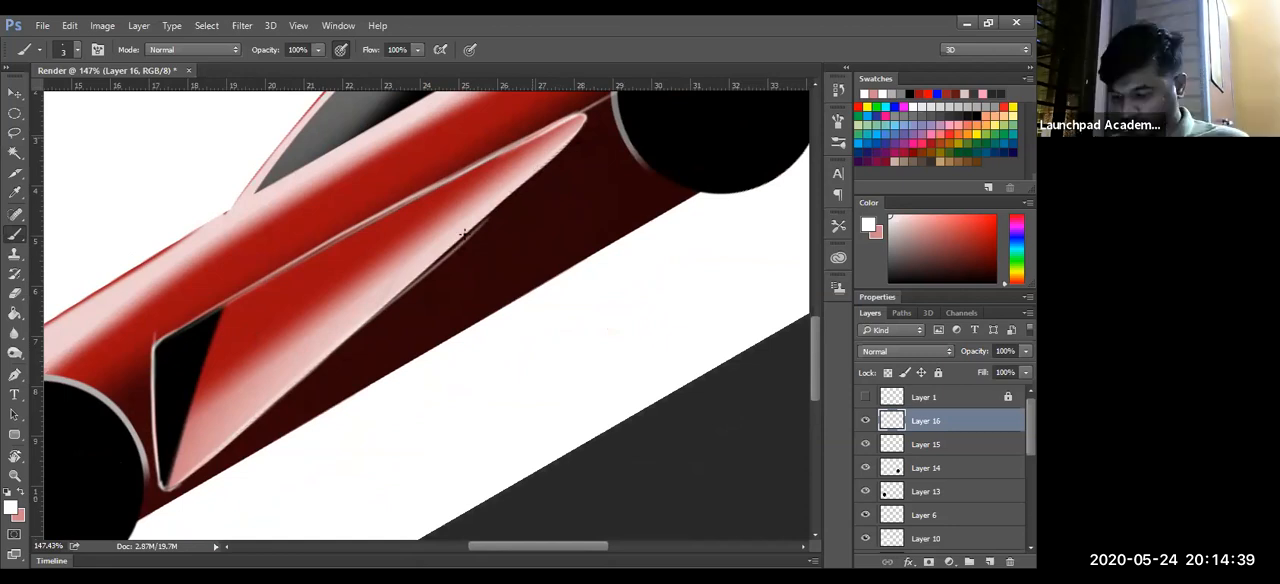
- Try further white strokes along the rear part of the side panel's lower edge and undo them
left_click_drag(578, 143, 281, 397)
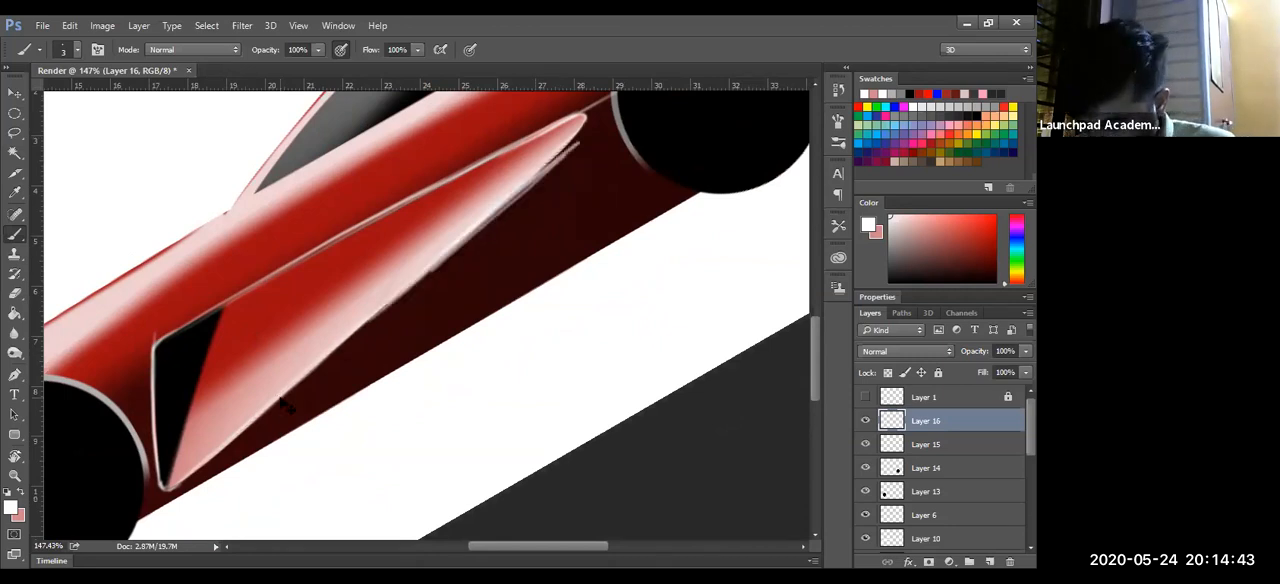
key("ctrl+z")
mouse_move(486, 206)
left_mouse_down()
mouse_move(583, 118)
mouse_move(418, 288)
left_mouse_up()
key("ctrl+z")
- Erase the soft white highlight along the body side below the window on Layer 10 with a 50 px eraser
key("z")
mouse_move(545, 273)
left_mouse_down()
mouse_move(413, 286)
mouse_move(476, 227)
left_mouse_up()
left_click_drag(411, 291, 487, 249)
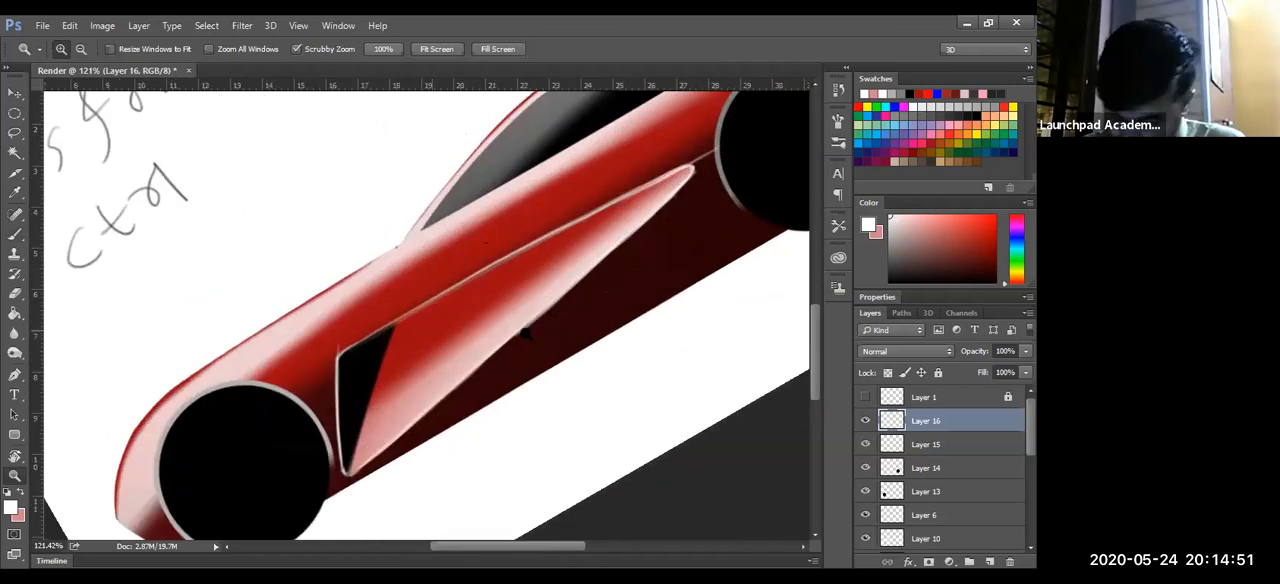
left_click_drag(525, 332, 506, 286)
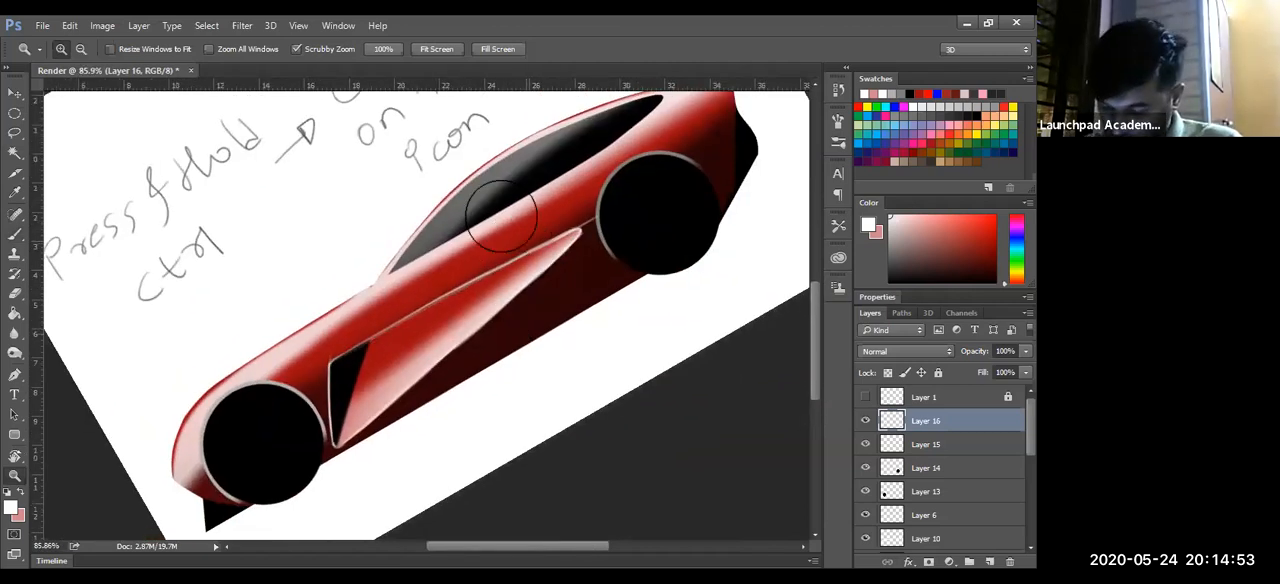
key("e")
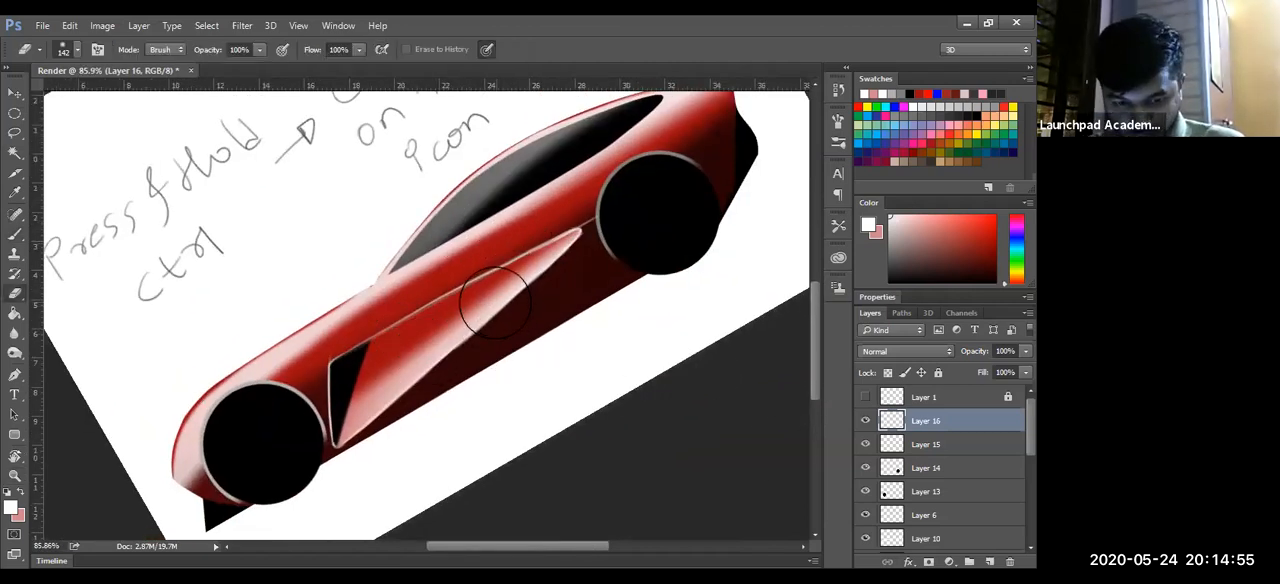
left_click(497, 247, "ctrl")
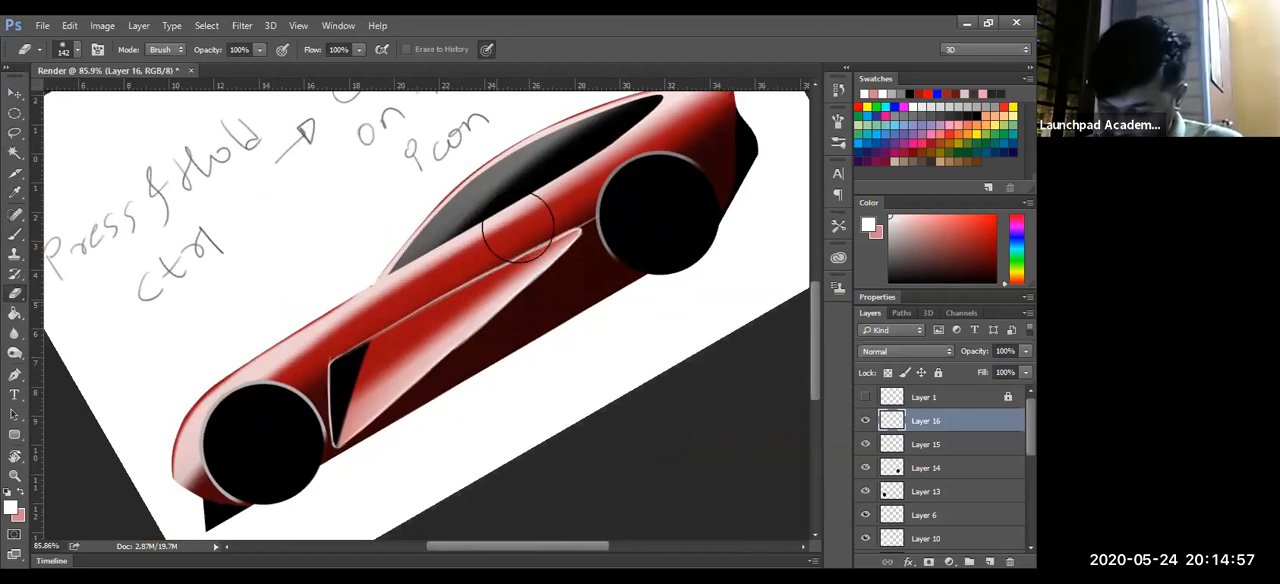
mouse_move(588, 274)
left_mouse_down()
mouse_move(574, 256)
mouse_move(470, 272)
left_mouse_up()
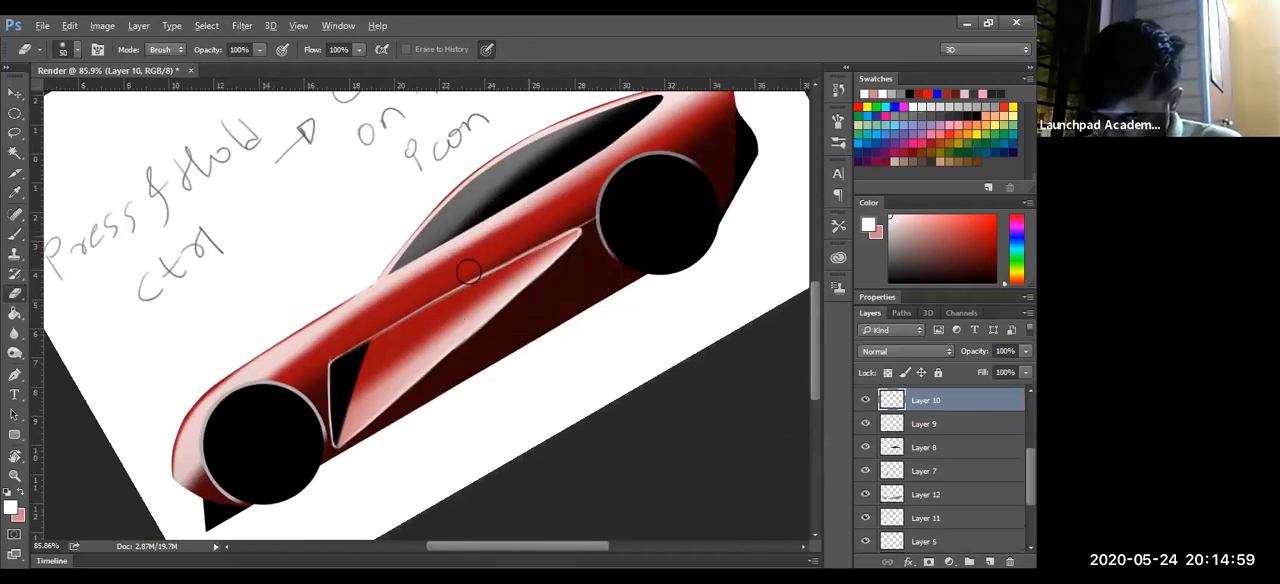
mouse_move(631, 159)
left_mouse_down()
mouse_move(397, 291)
mouse_move(650, 145)
mouse_move(437, 279)
mouse_move(434, 303)
mouse_move(525, 248)
mouse_move(367, 316)
left_mouse_up()
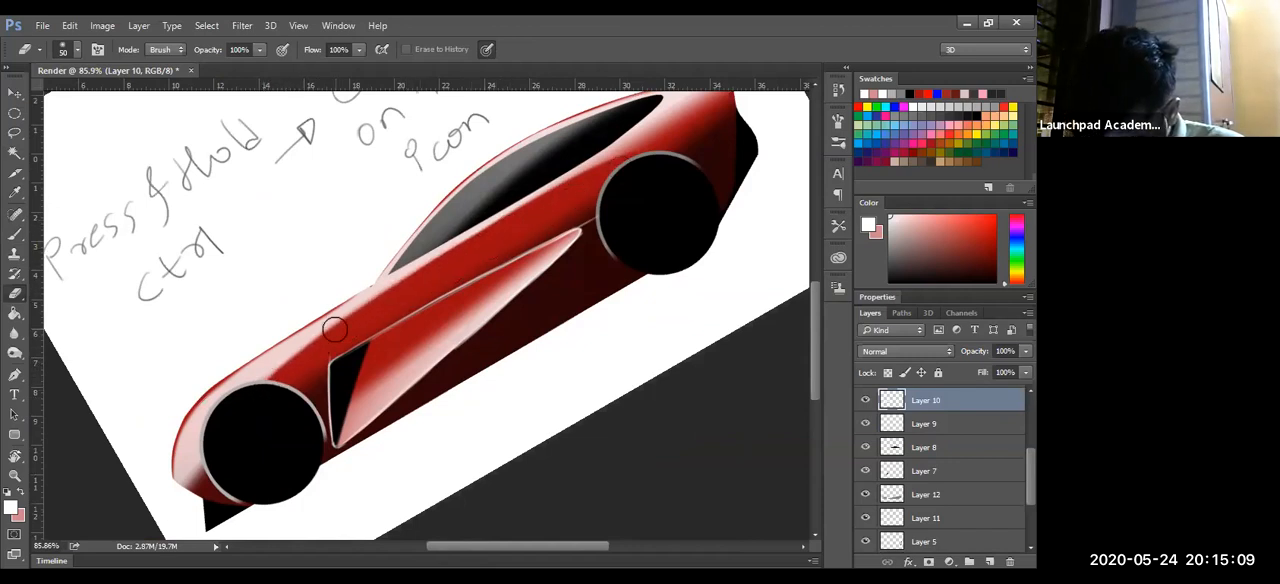
- Paint a soft white highlight over the rear fender above the rear wheel on Layer 10 with a 102 px brush
key("space")
left_click_drag(511, 408, 435, 466)
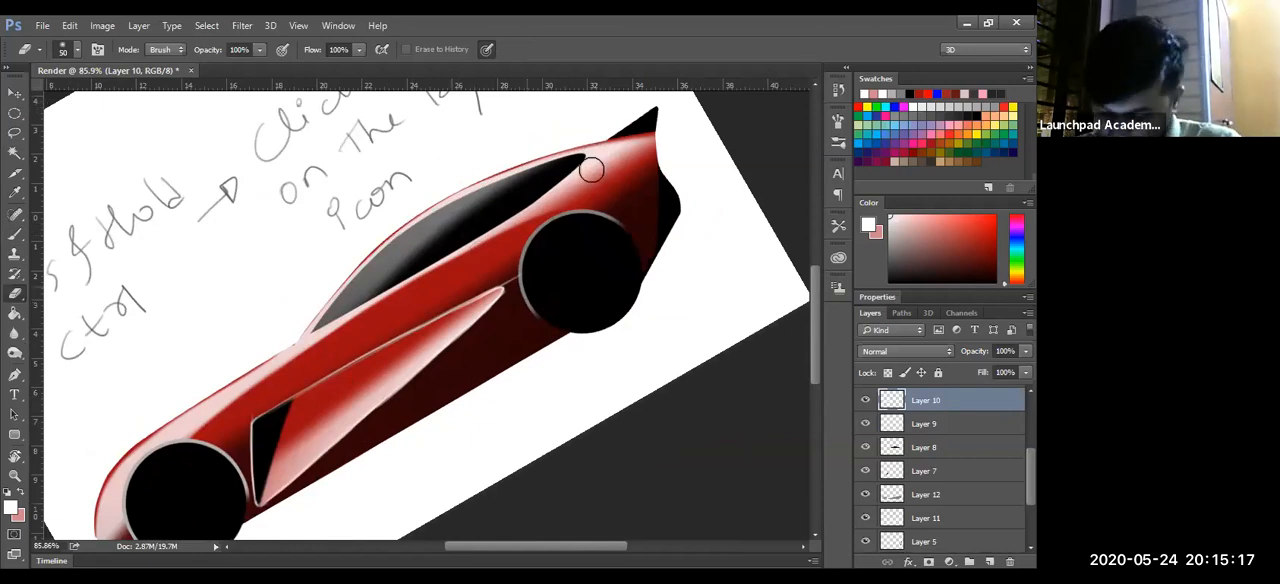
key("b")
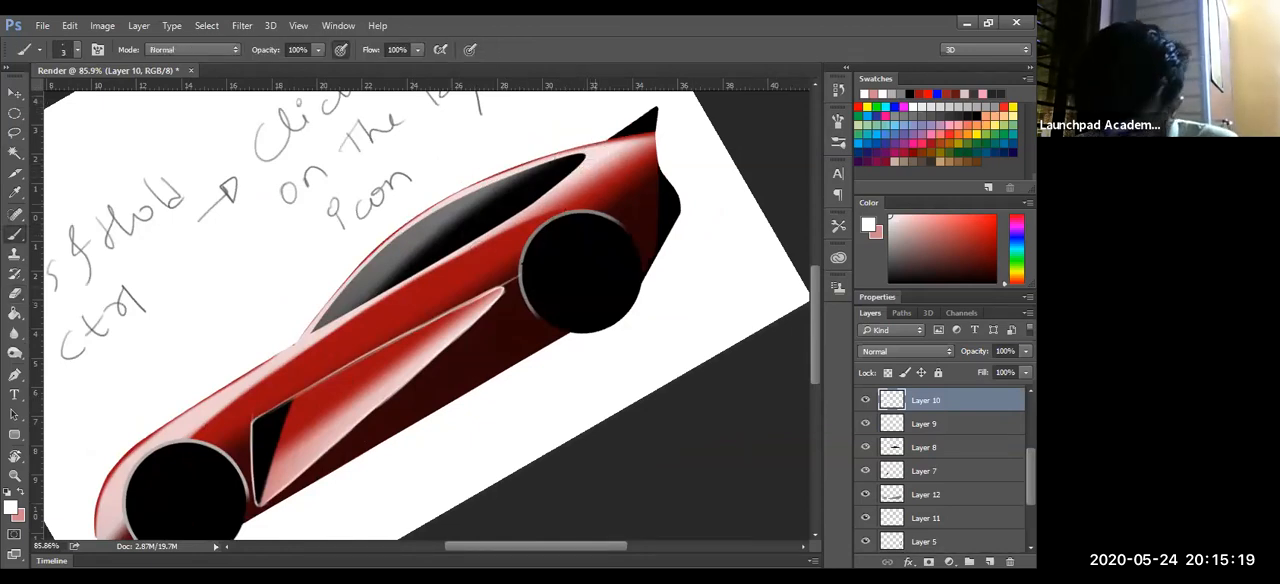
left_click_drag(546, 358, 583, 356)
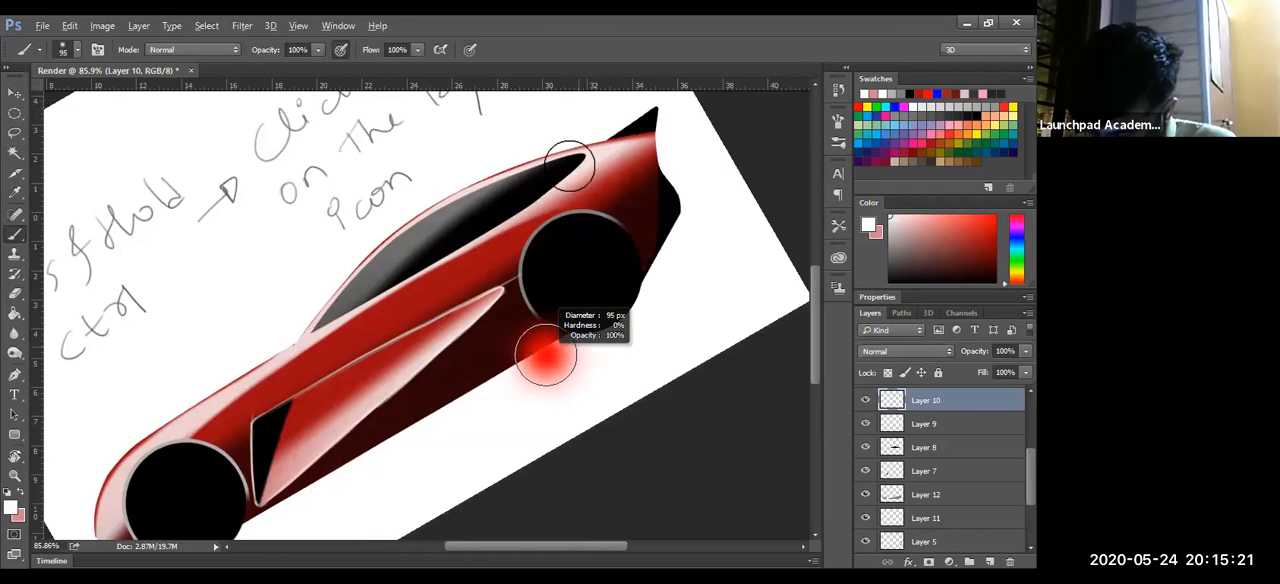
mouse_move(530, 208)
left_mouse_down()
mouse_move(577, 193)
mouse_move(558, 226)
left_mouse_up()
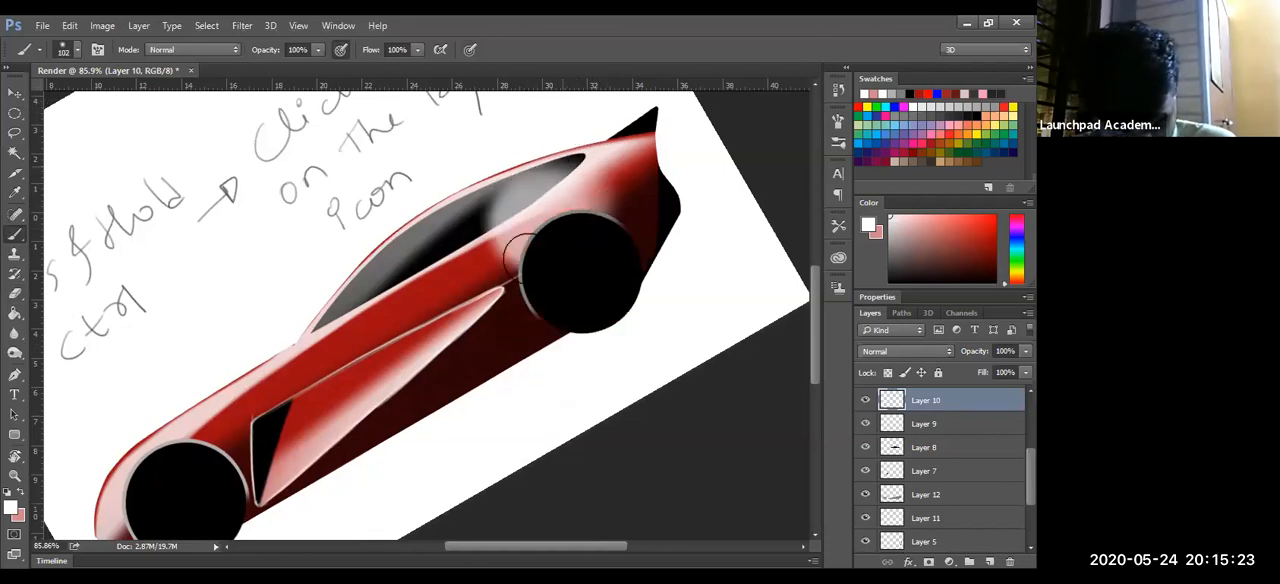
mouse_move(570, 212)
left_mouse_down()
mouse_move(656, 138)
mouse_move(572, 177)
left_mouse_up()
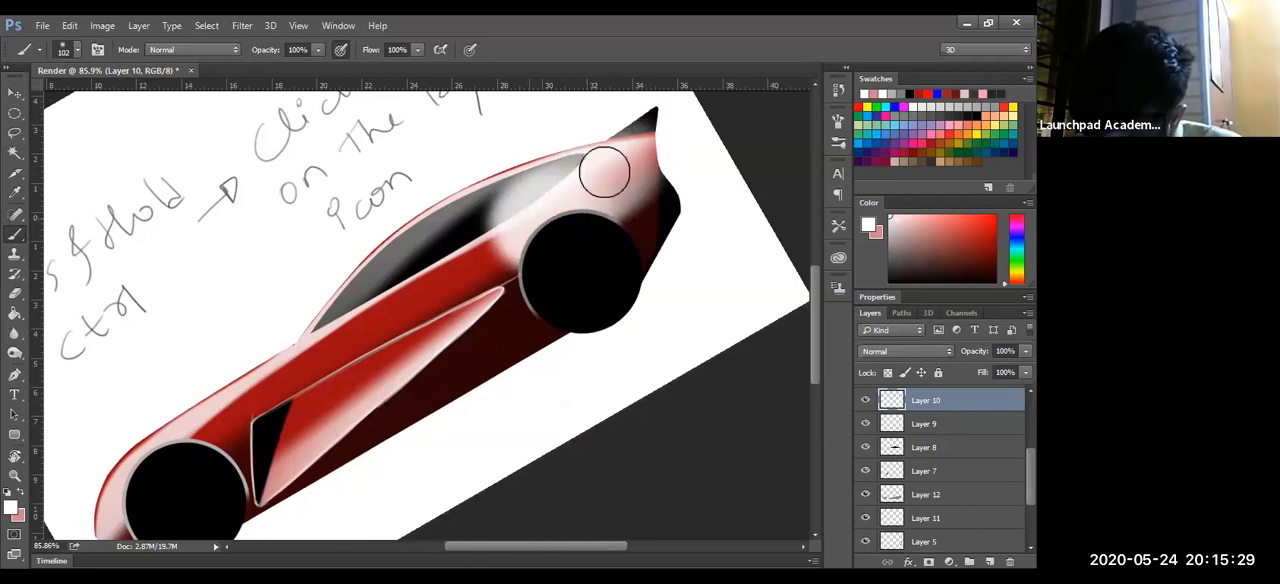
- Erase the excess white at the car's tail behind the rear wheel with the 50 px eraser
key("e")
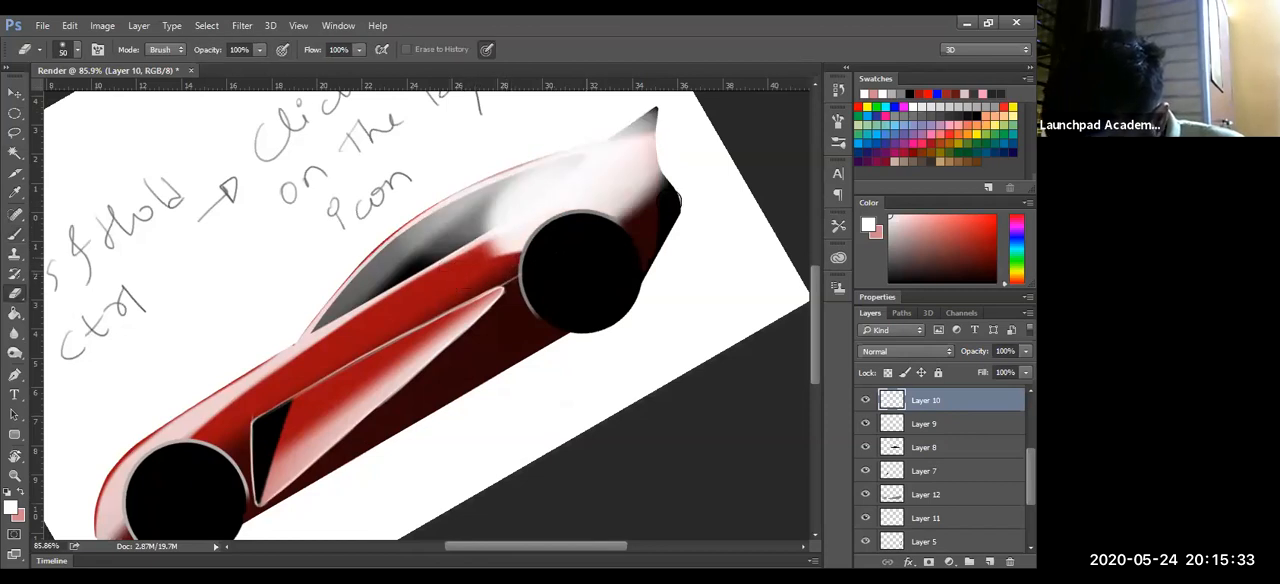
left_click_drag(694, 150, 645, 228)
left_click_drag(698, 126, 630, 224)
- Select the side window's outline, delete the white paint inside it from Layer 10 and deselect
left_click_drag(661, 383, 669, 433)
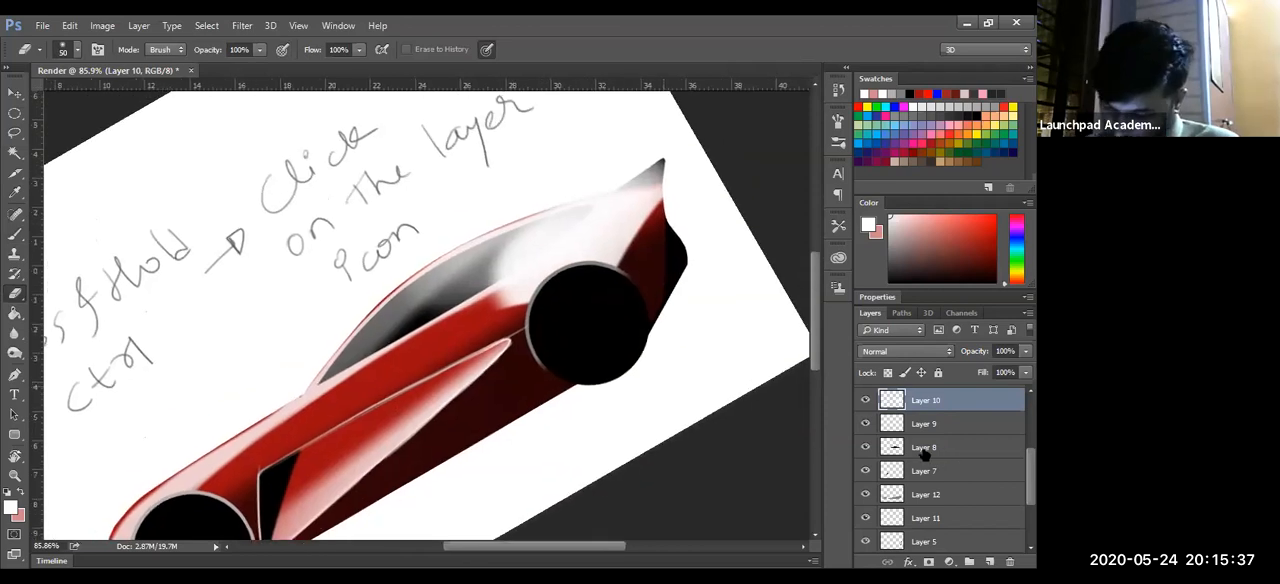
left_click(926, 406, "ctrl")
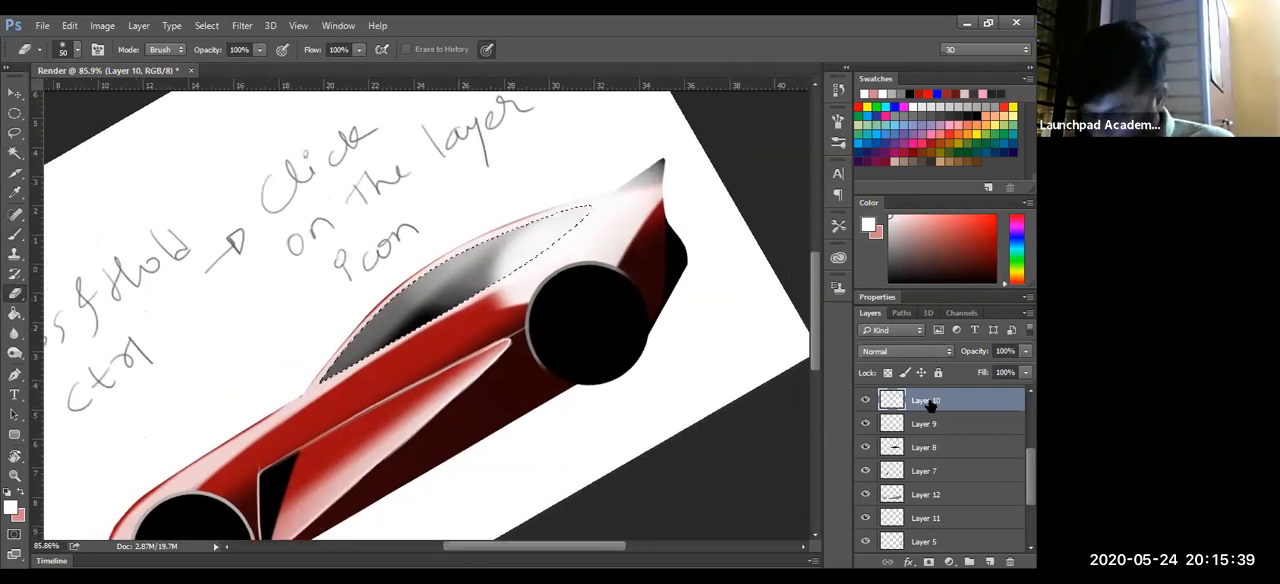
key("ctrl+d")
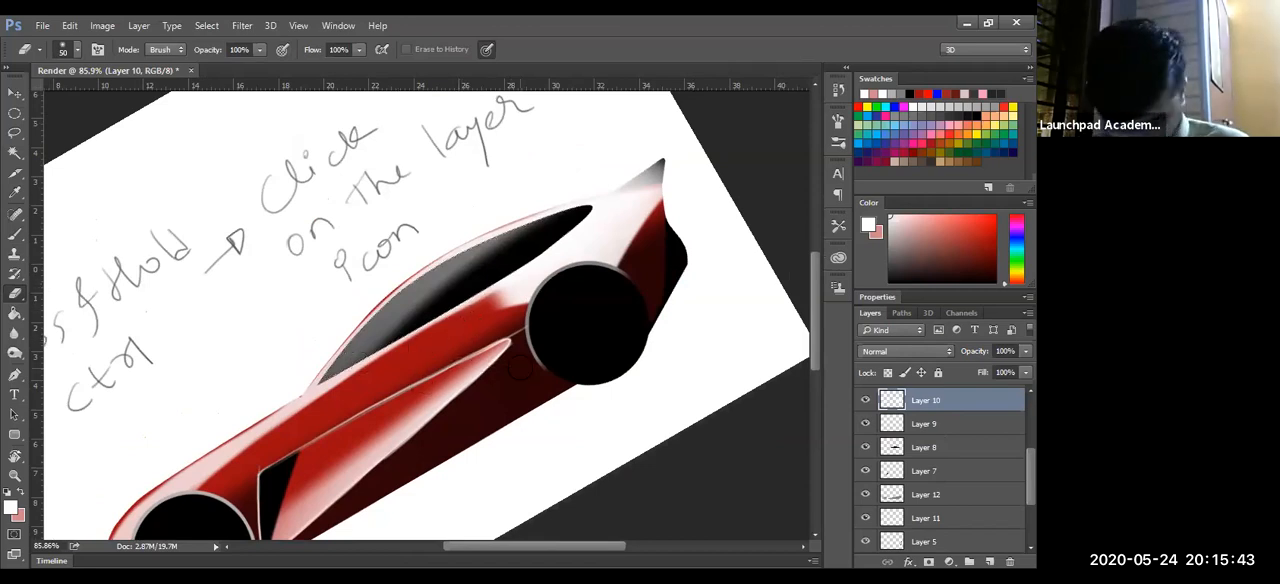
- Fade the lower front of the rear fender highlight with a 113 px eraser and remove the white from the spoiler
mouse_move(518, 395)
left_mouse_down()
mouse_move(562, 395)
mouse_move(542, 395)
left_mouse_up()
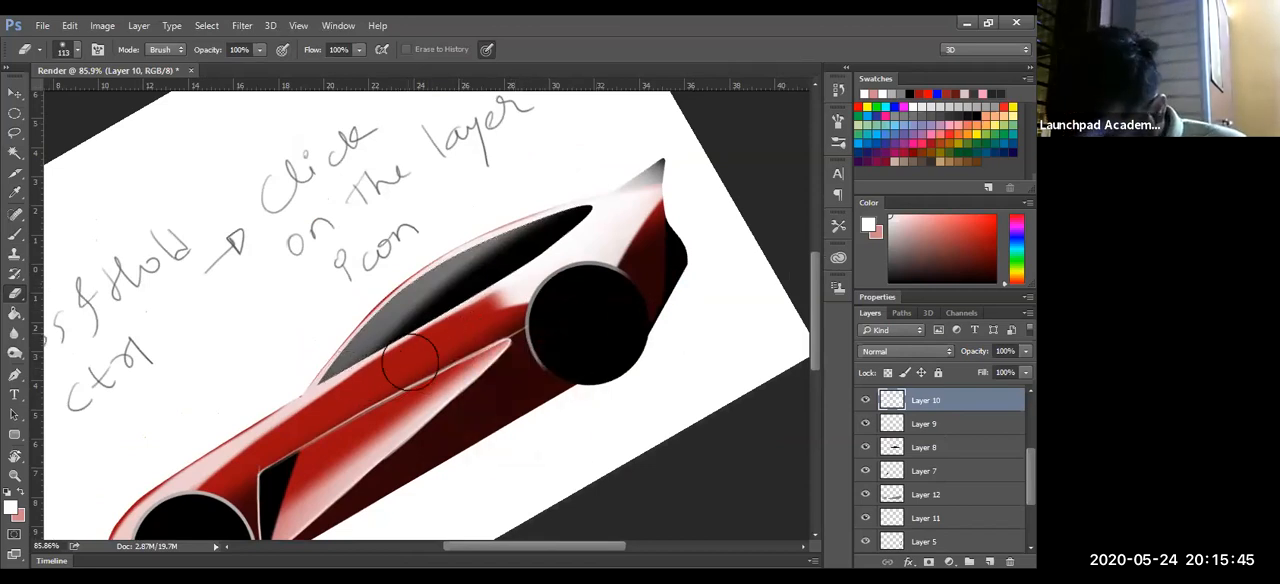
left_click_drag(399, 355, 580, 316)
left_click_drag(440, 336, 580, 314)
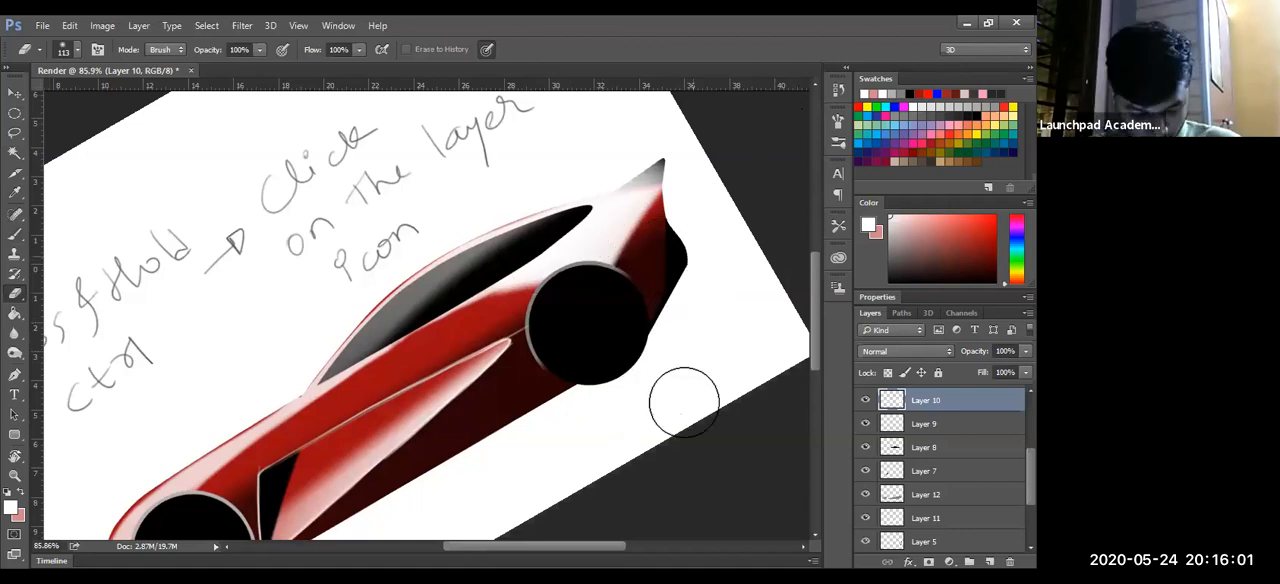
left_click(648, 215)
left_click_drag(646, 287, 643, 299)
key("z")
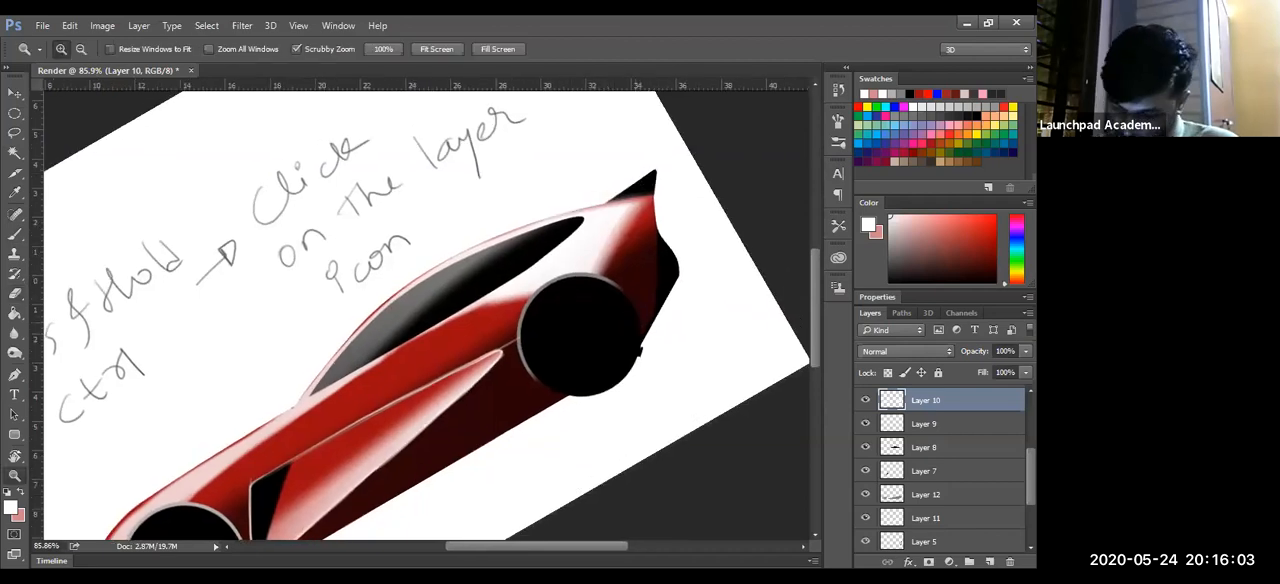
left_click_drag(360, 440, 425, 362)
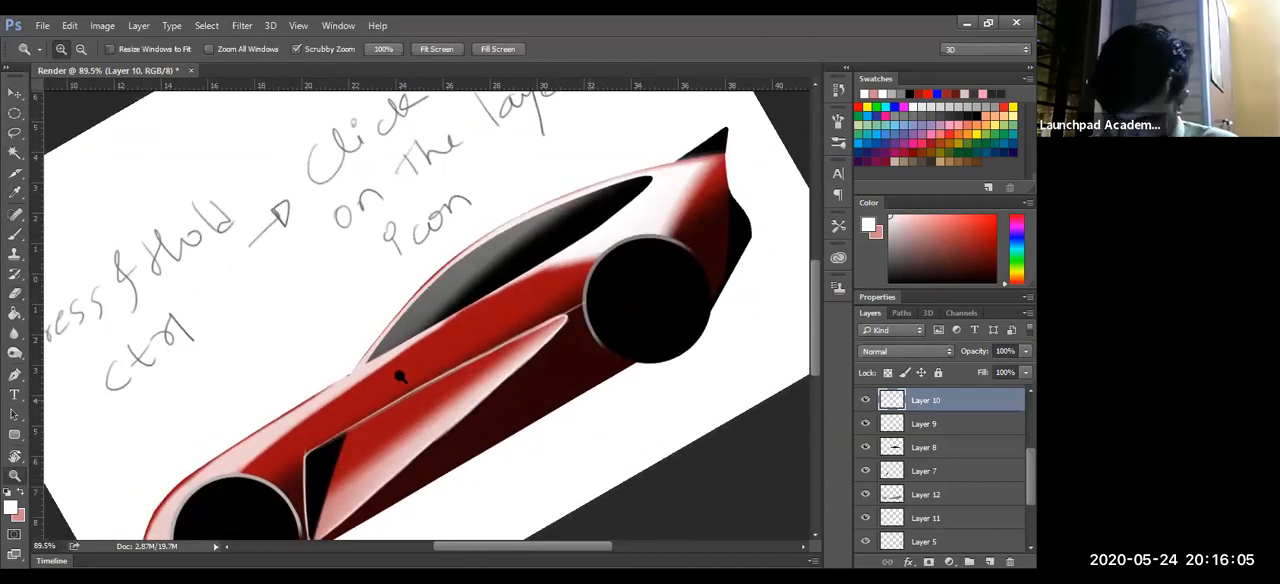
left_click_drag(350, 445, 402, 392)
key("e")
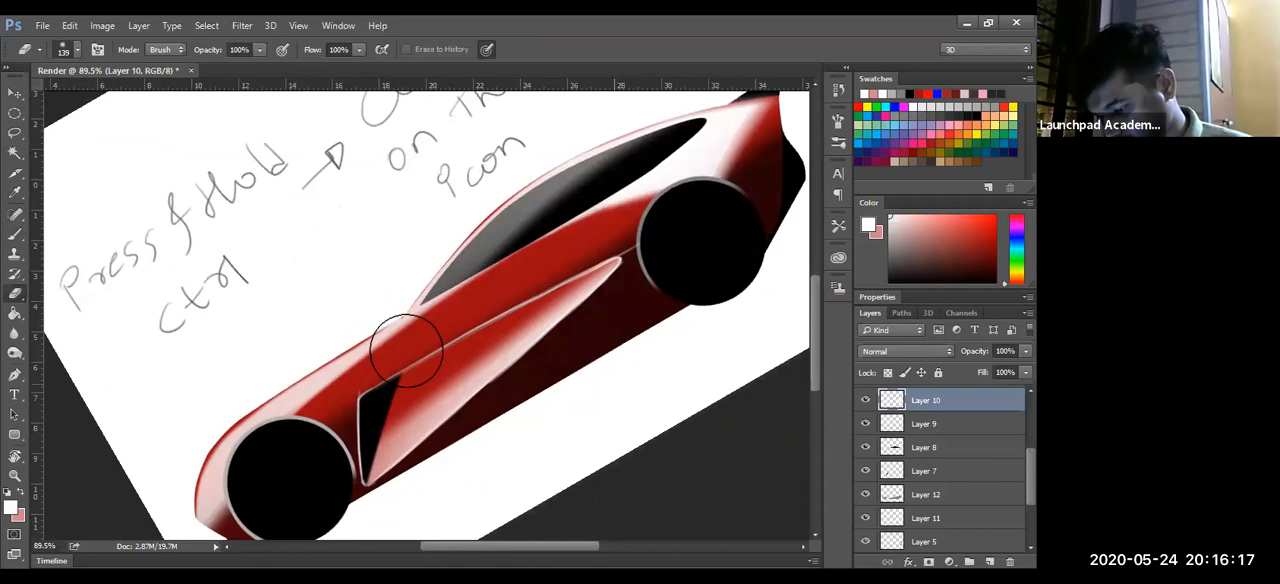
left_click_drag(474, 319, 378, 379)
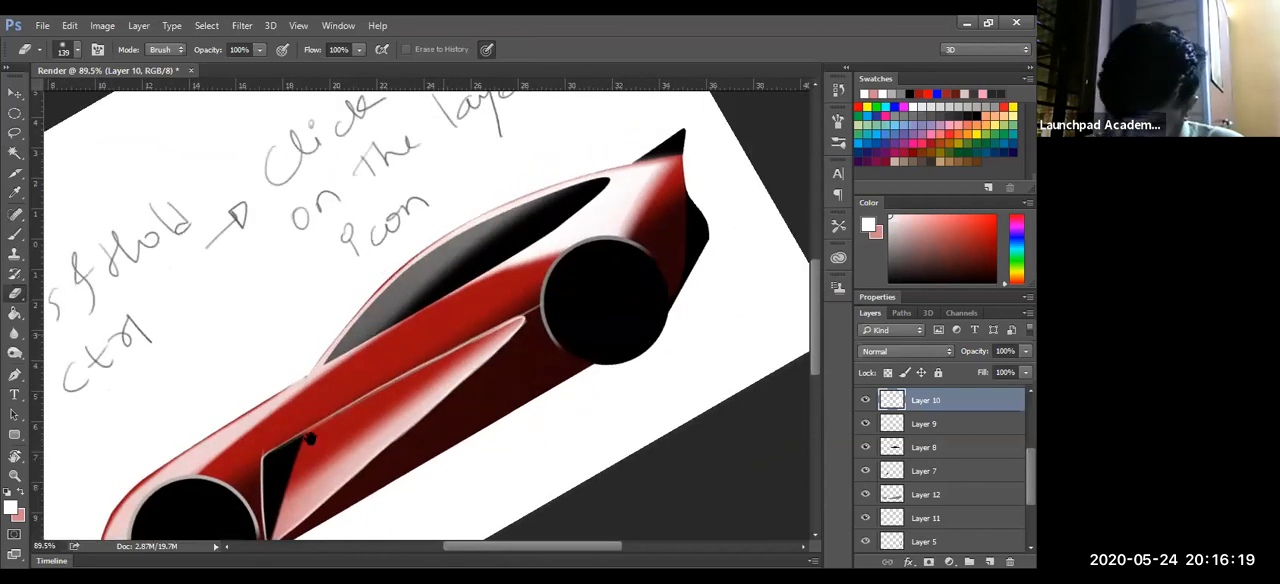
left_click_drag(470, 306, 520, 286)
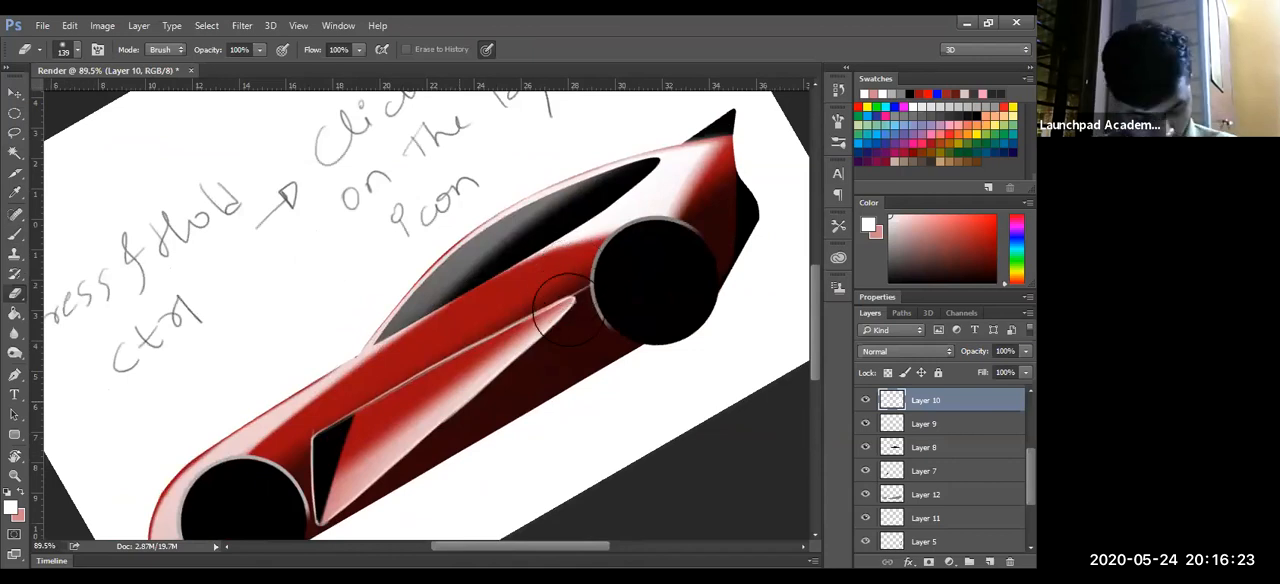
left_click_drag(288, 463, 322, 447)
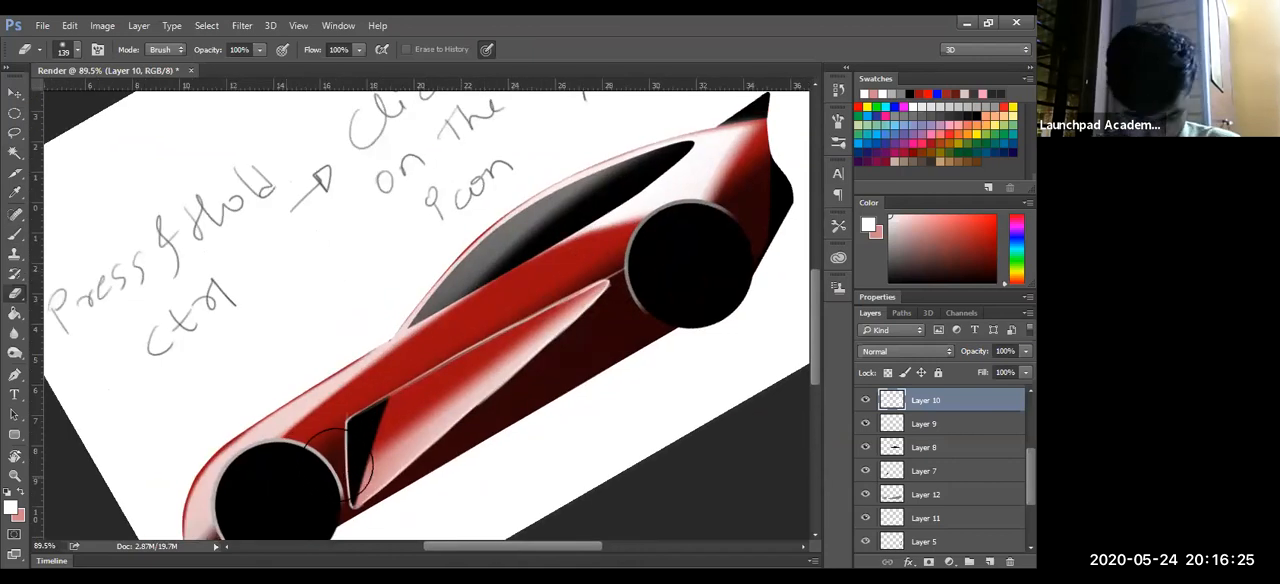
left_click_drag(598, 292, 655, 187)
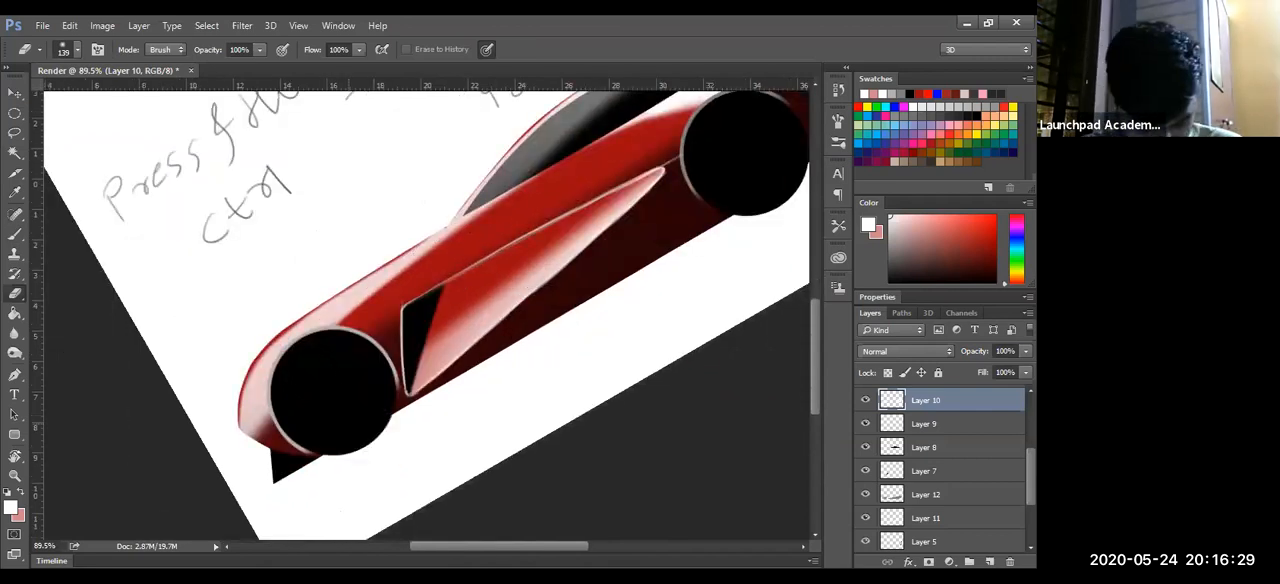
- Add a new layer above Layer 11 and try out a soft white highlight over the front fender with the 102 px brush
key("ctrl+alt+shift+n")
key("b")
key("ctrl+z")
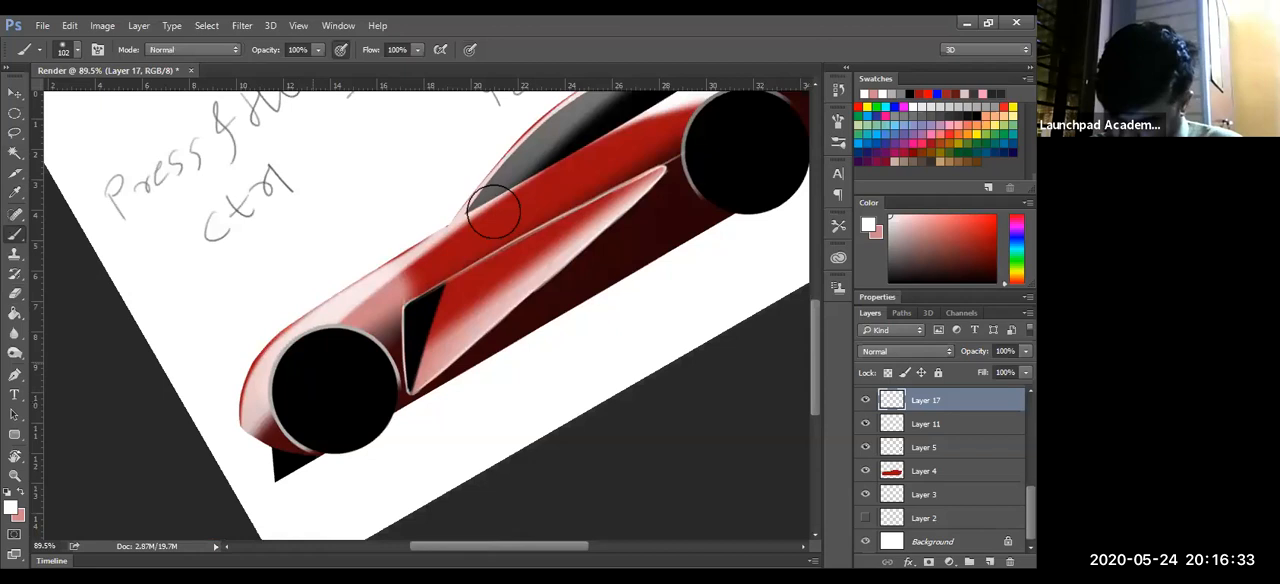
key("ctrl+z")
key("e")
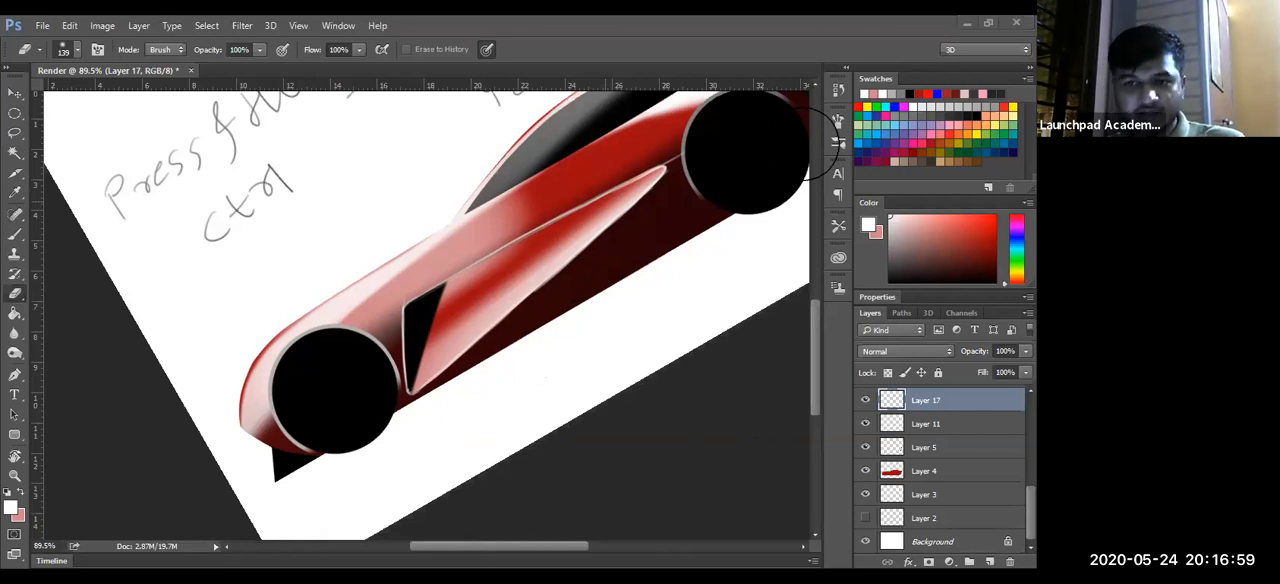
key("ctrl+z")
key("b")
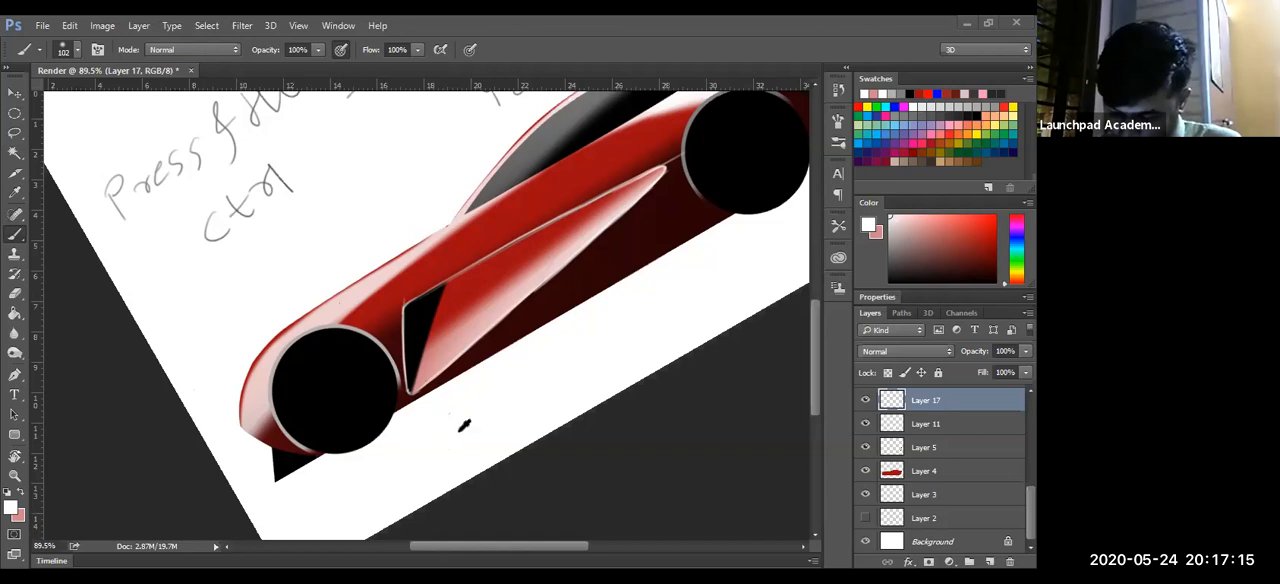
- Paint a soft white highlight over the front fender and hood on Layer 17, then fade its lower edge with the 139 px eraser
mouse_move(306, 388)
left_mouse_down()
mouse_move(580, 166)
mouse_move(594, 196)
left_mouse_up()
key("e")
mouse_move(329, 420)
left_mouse_down()
mouse_move(613, 174)
mouse_move(399, 354)
mouse_move(542, 216)
mouse_move(327, 431)
mouse_move(387, 372)
left_mouse_up()
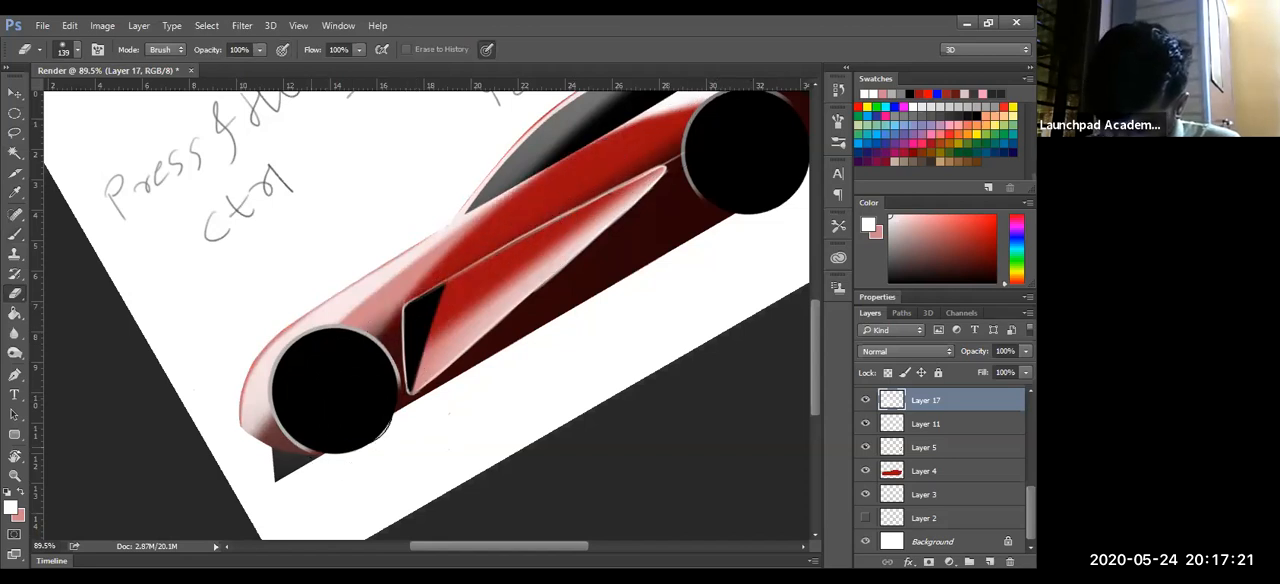
left_click_drag(359, 421, 575, 214)
left_click_drag(503, 370, 411, 401)
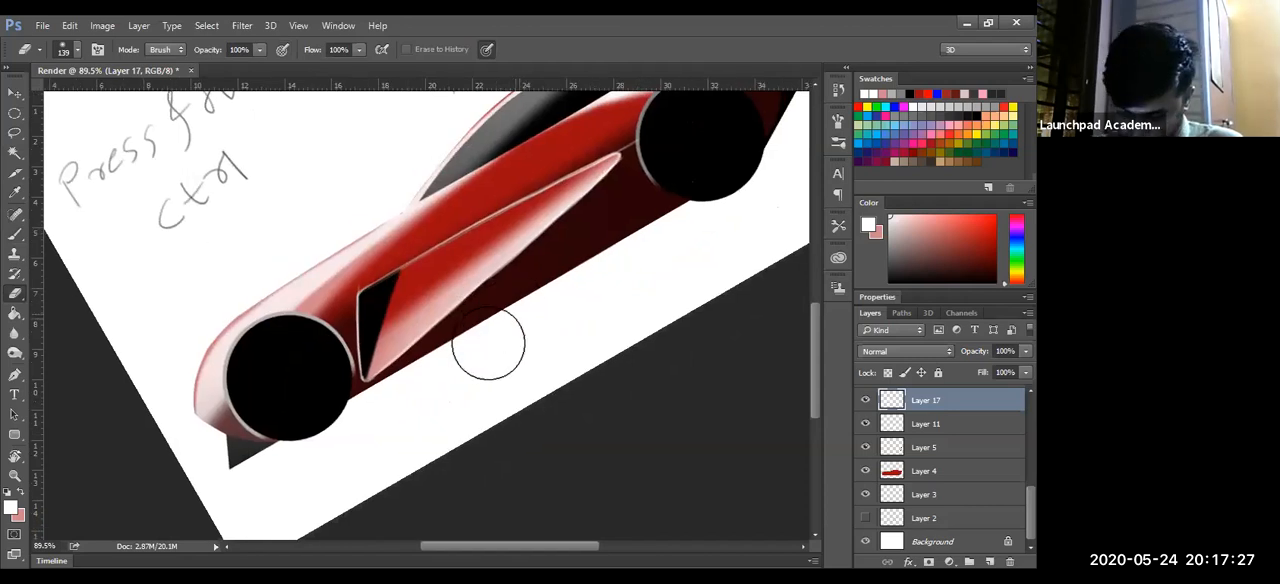
left_click_drag(525, 297, 580, 271)
left_click(552, 288, "ctrl")
- Identify the side vent outline's Layer 16 by toggling its visibility, then fade the outline's rear tip and crease with a soft eraser up to 240 px
key("r")
left_click_drag(580, 390, 419, 411)
key("z")
left_click_drag(690, 350, 533, 392)
left_click_drag(515, 345, 446, 366)
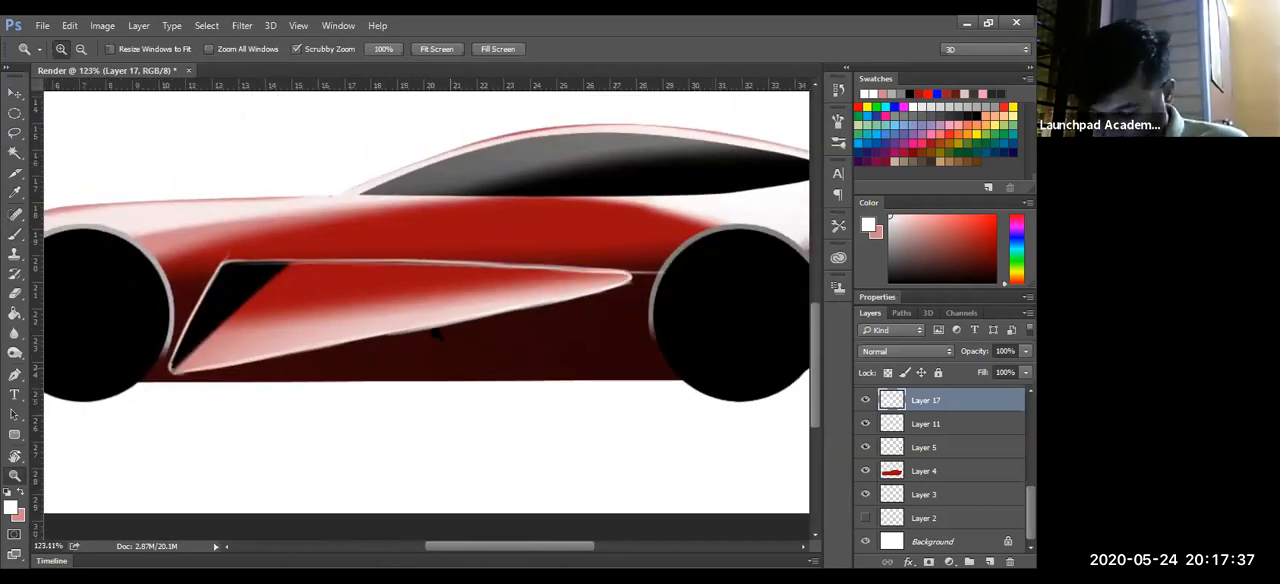
key("v")
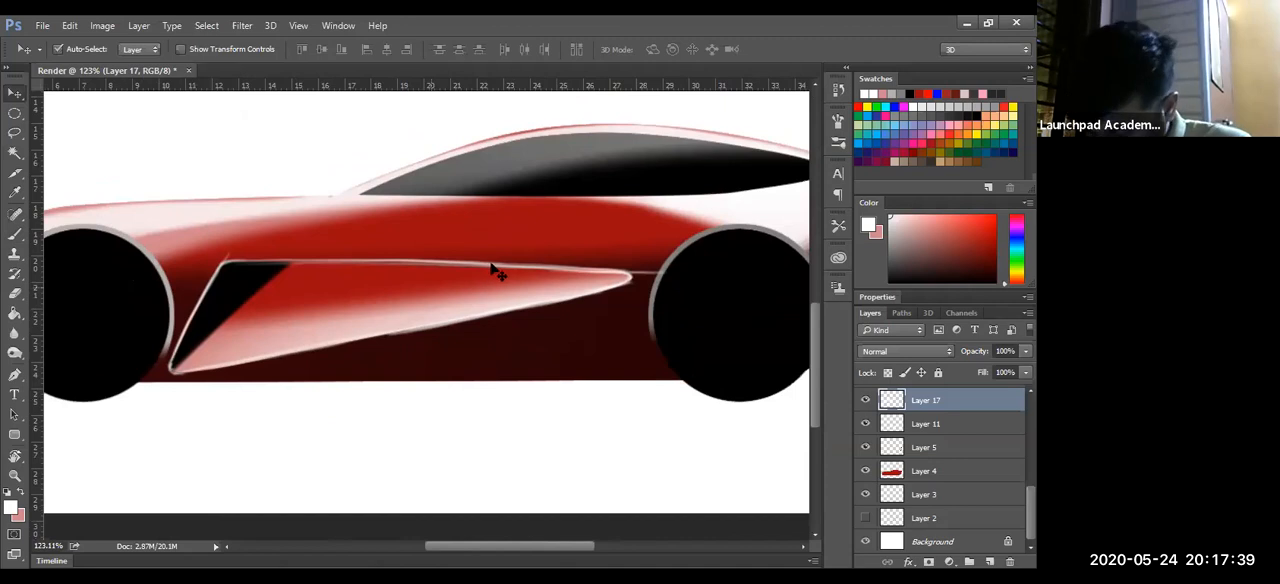
left_click(500, 303)
left_click(865, 420)
left_click(865, 420)
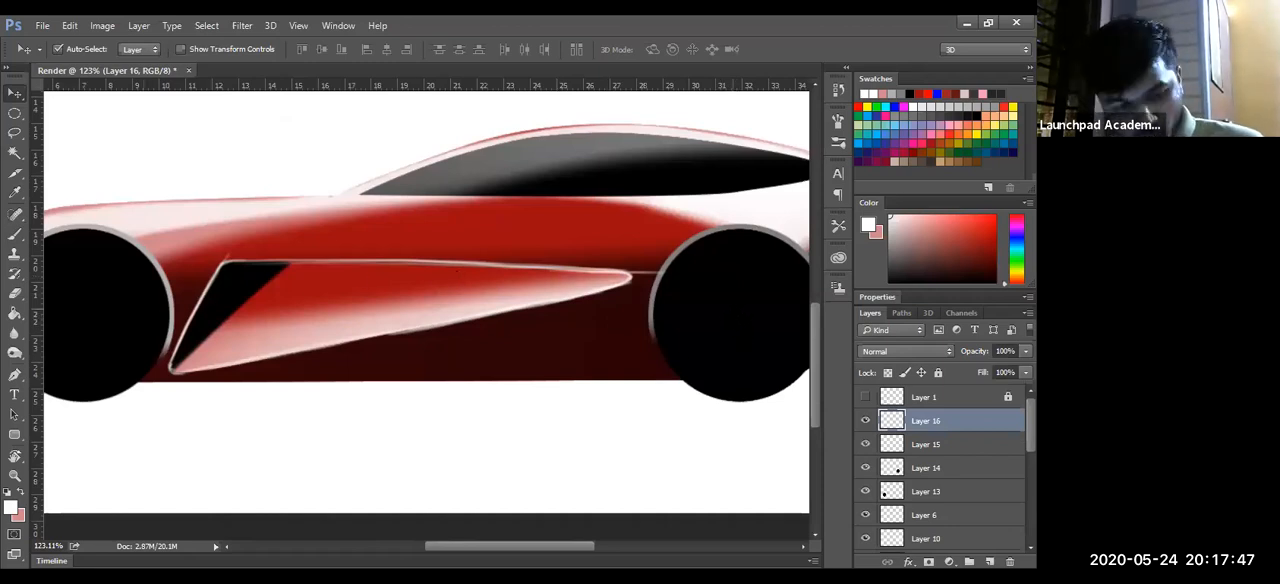
key("e")
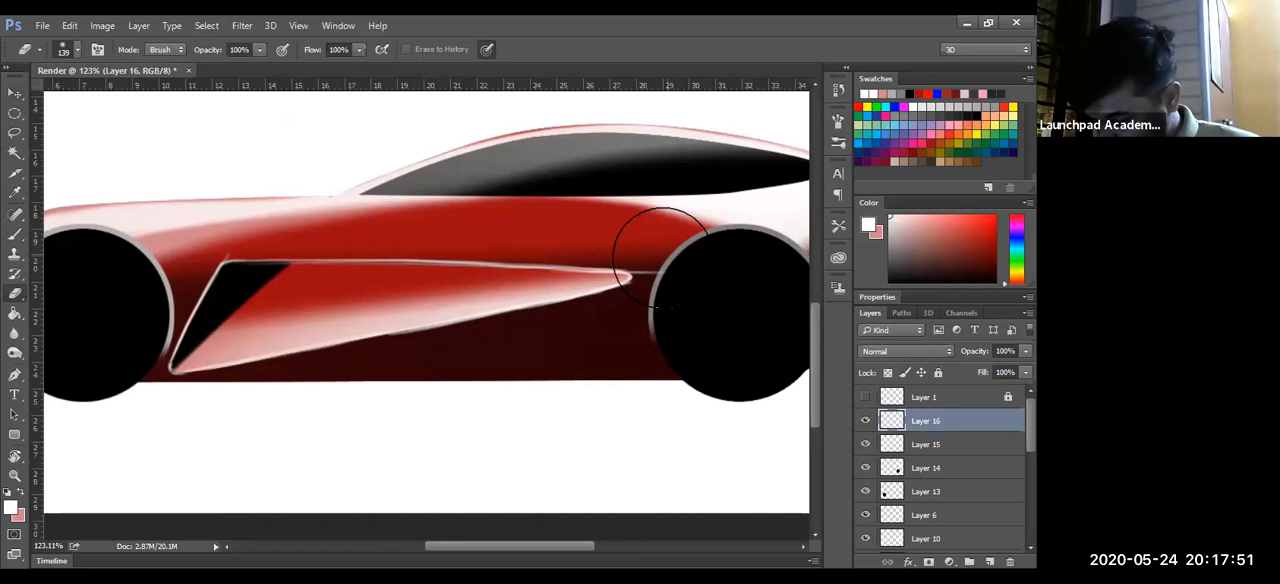
left_click(521, 241, "alt")
left_click(509, 251)
left_click_drag(267, 418, 327, 418)
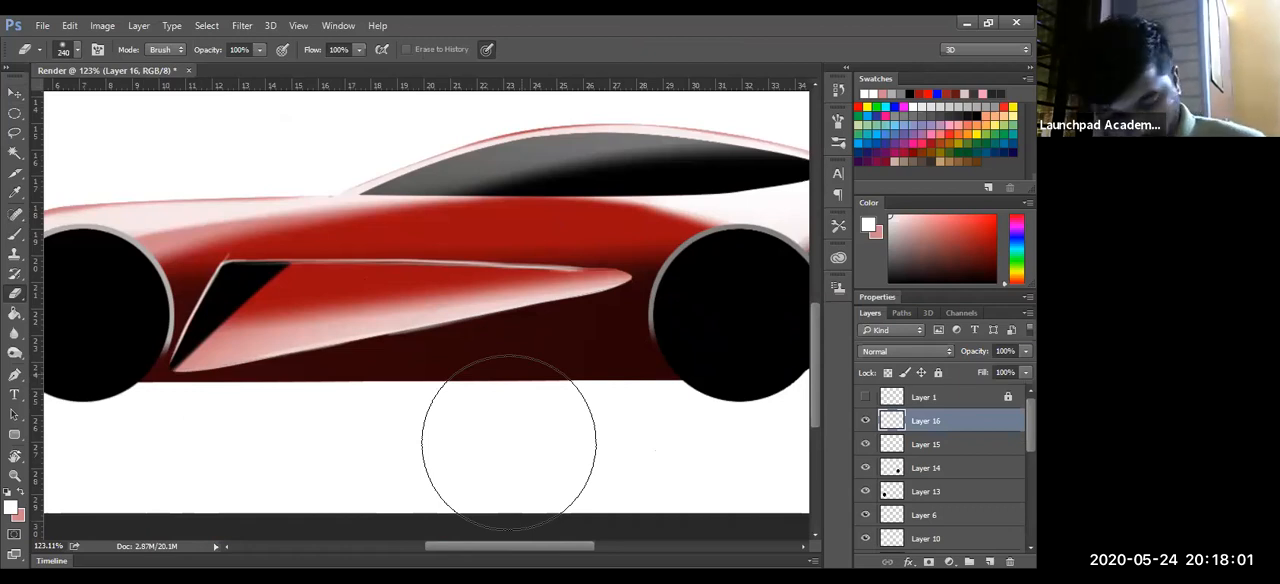
- Brighten the side vent's upper edge on Layer 16 with thin white strokes of a 5 px brush
key("b")
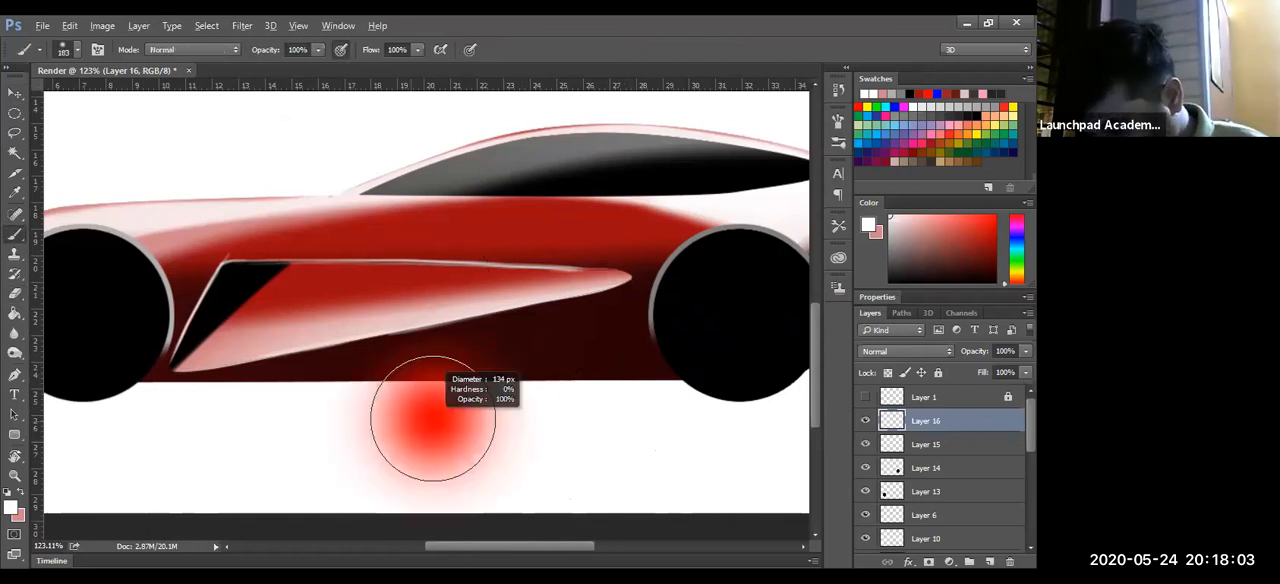
left_click_drag(433, 418, 310, 418)
left_click_drag(222, 262, 612, 270)
left_click_drag(430, 264, 641, 272)
mouse_move(506, 267)
left_mouse_down()
mouse_move(642, 272)
mouse_move(594, 287)
mouse_move(610, 281)
left_mouse_up()
key("z")
left_click_drag(512, 401, 442, 283)
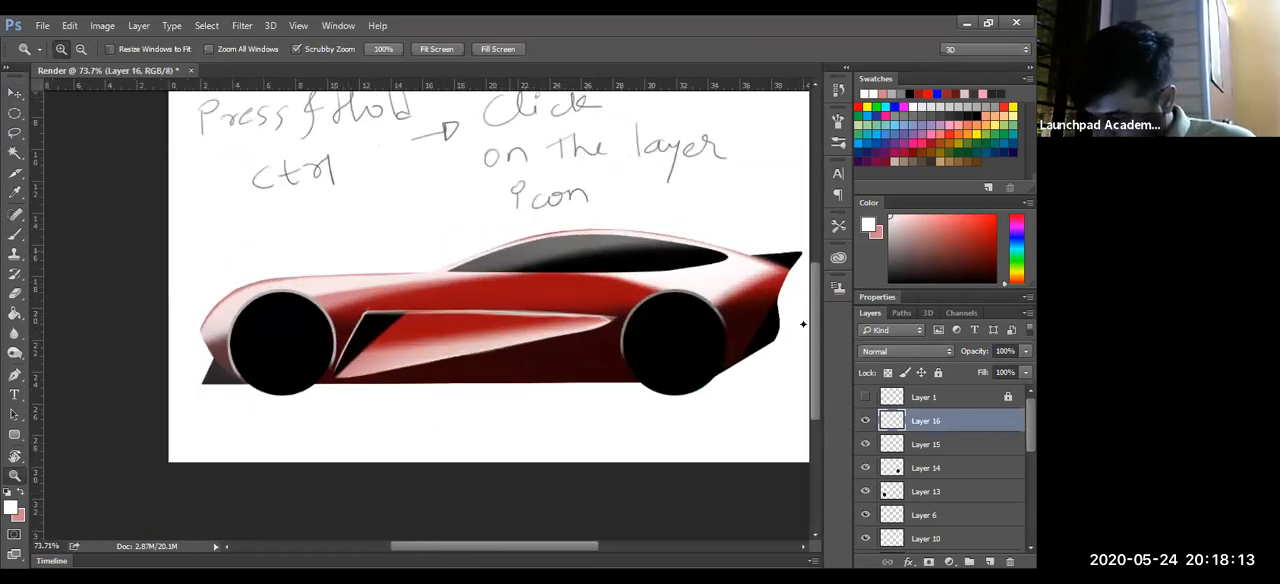
left_click_drag(676, 424, 586, 443)
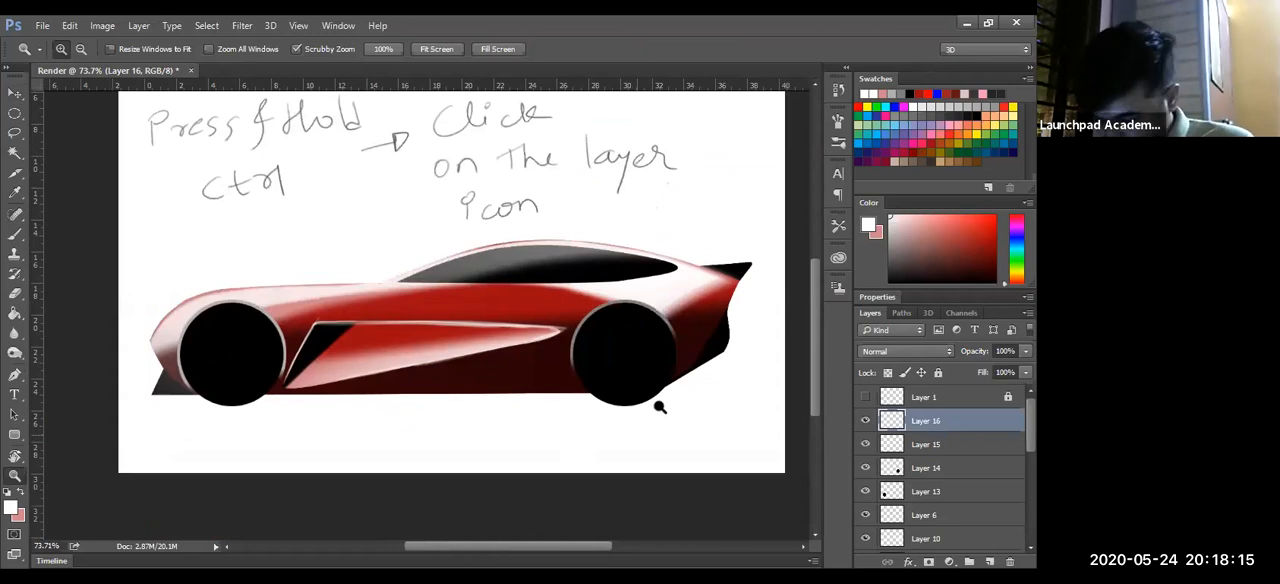
- Pick the dark lower body shading on Layer 12 and load its outline as a selection
left_click_drag(652, 404, 687, 300)
key("b")
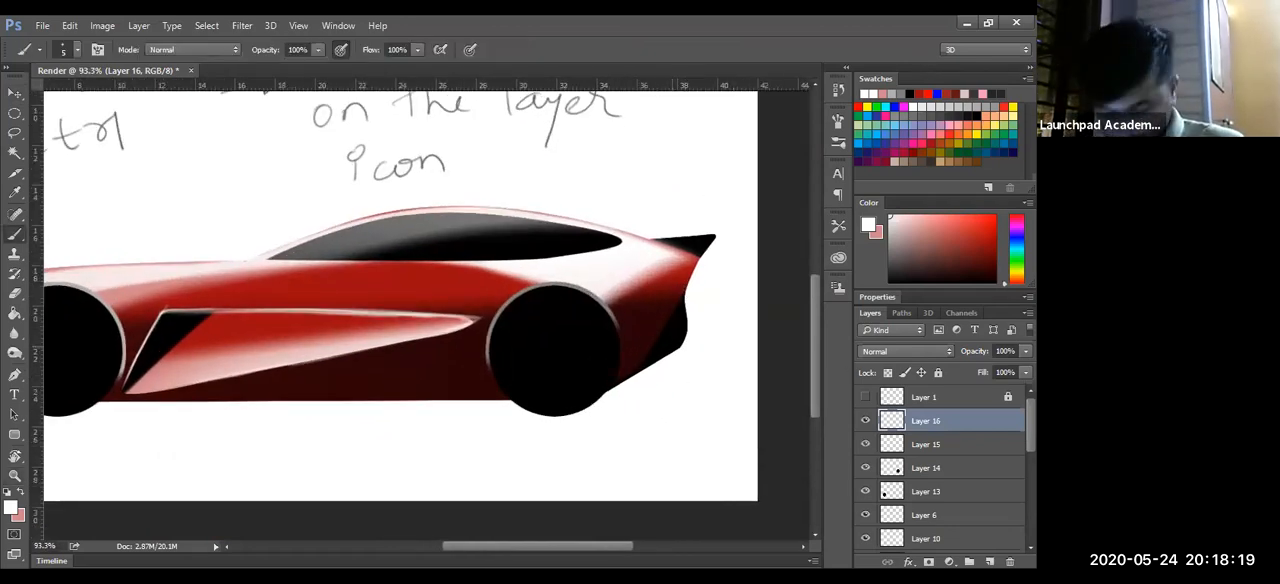
key("v")
left_click(684, 347, "ctrl")
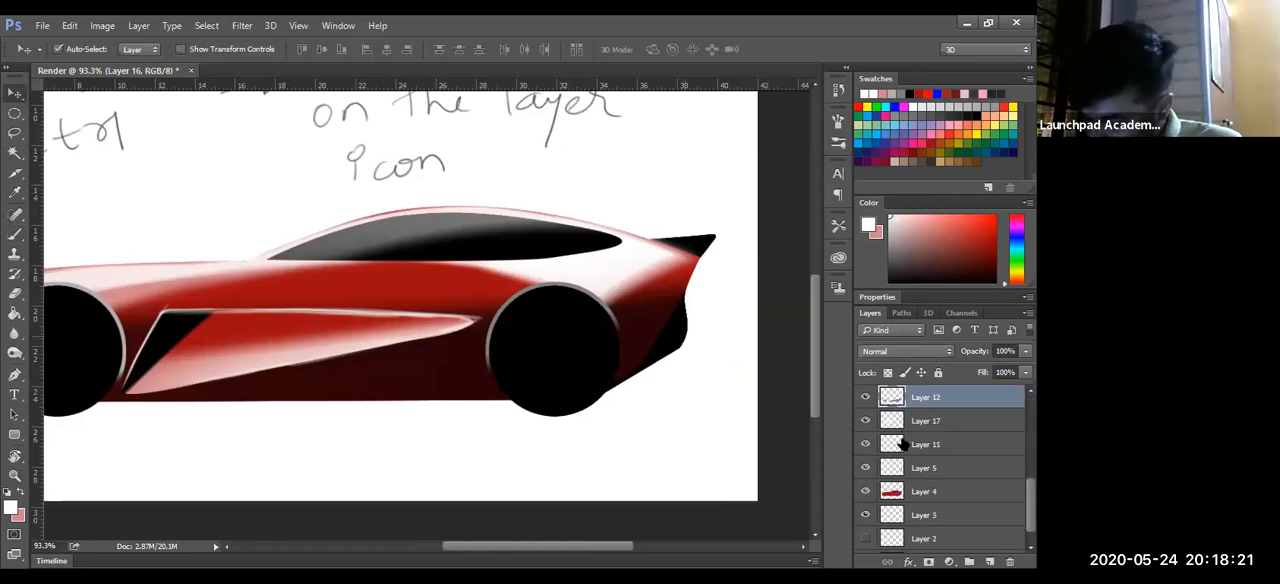
left_click(935, 520, "ctrl")
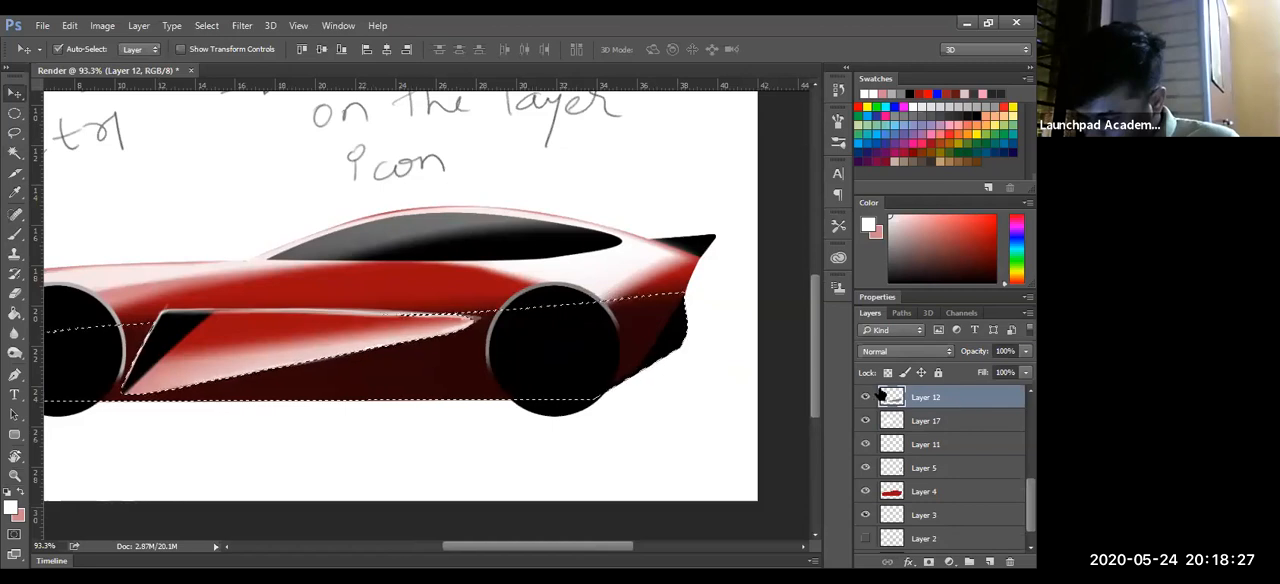
key("ctrl+d")
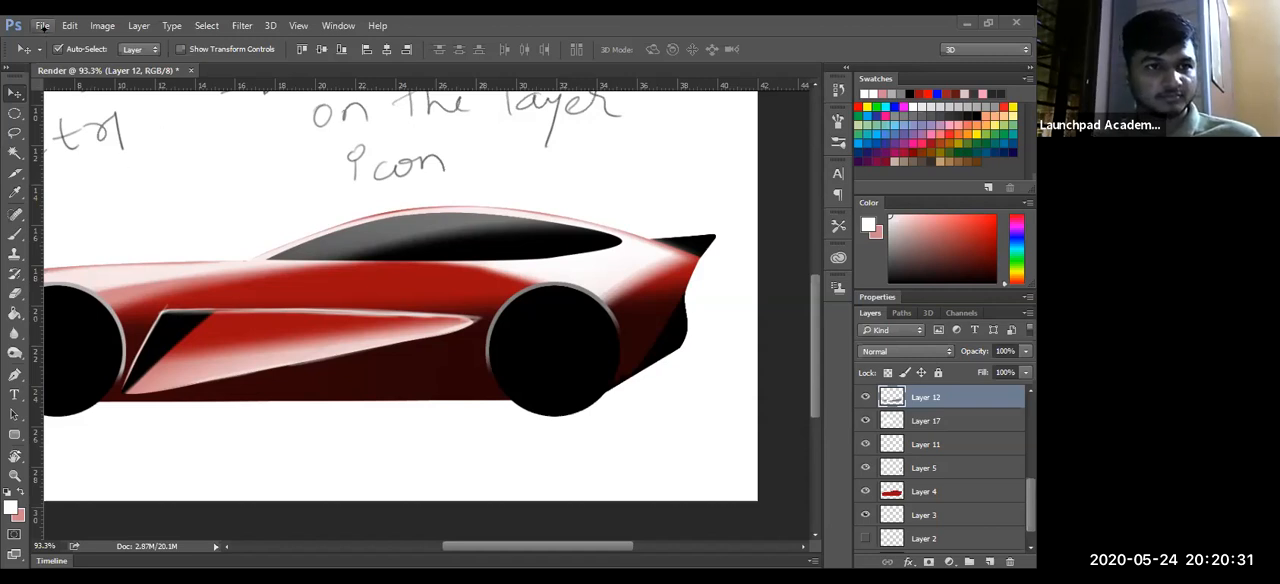
key("ctrl+alt+z")
key("alt+f")
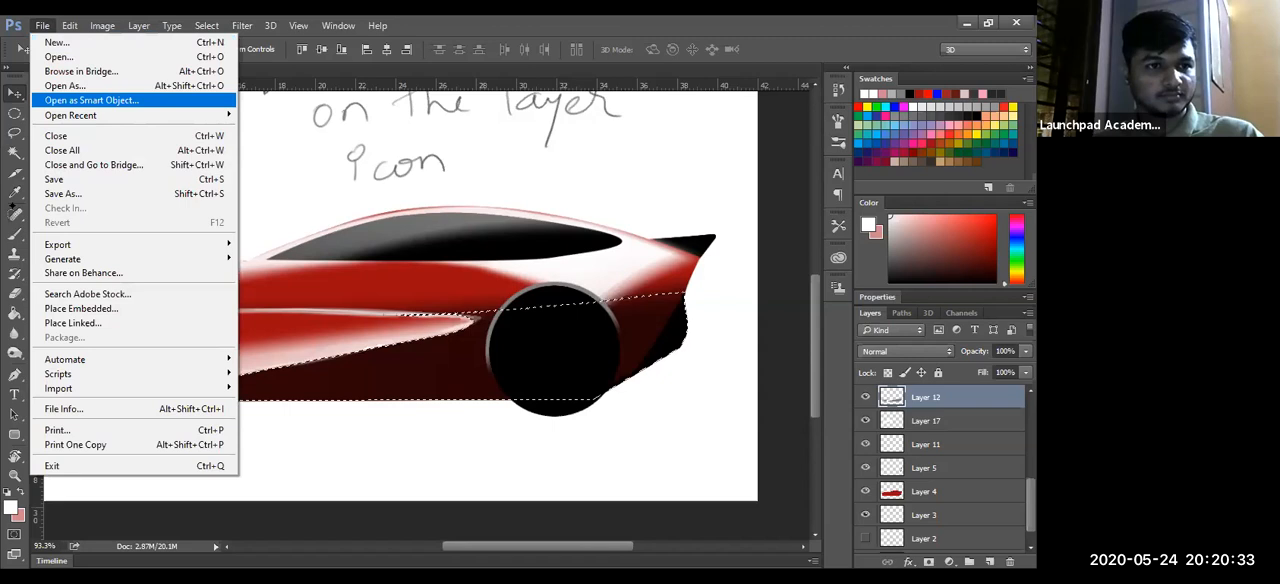
key("Escape")
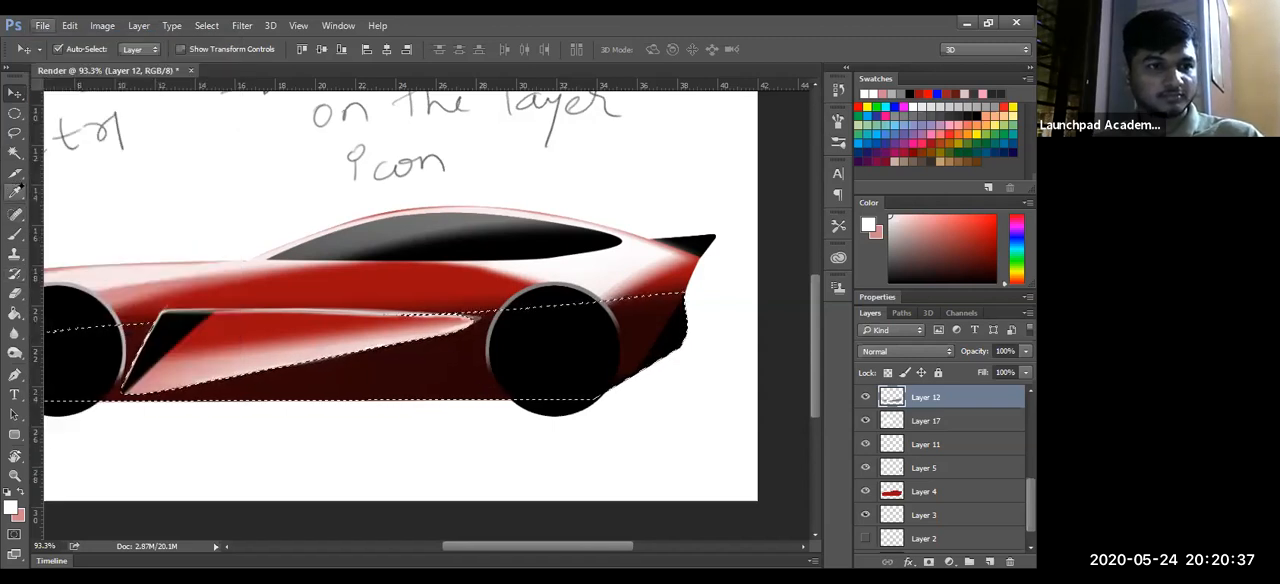
- Set the 5 px brush's hardness to 0% and deselect the lower body shading
key("b")
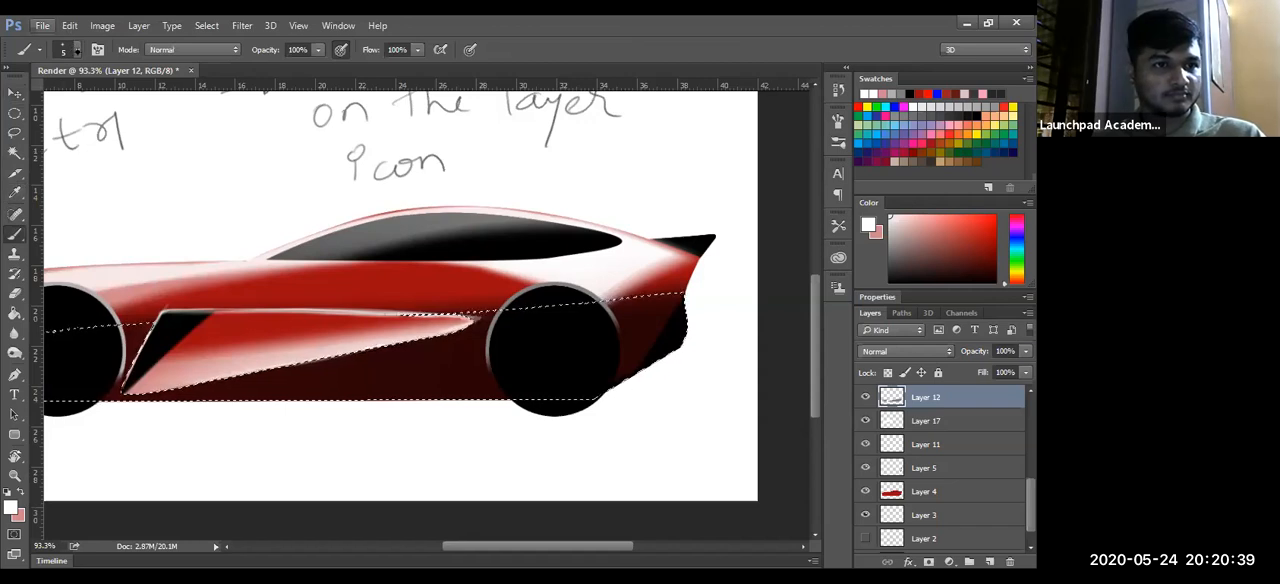
left_click(66, 50)
left_click_drag(123, 133, 120, 134)
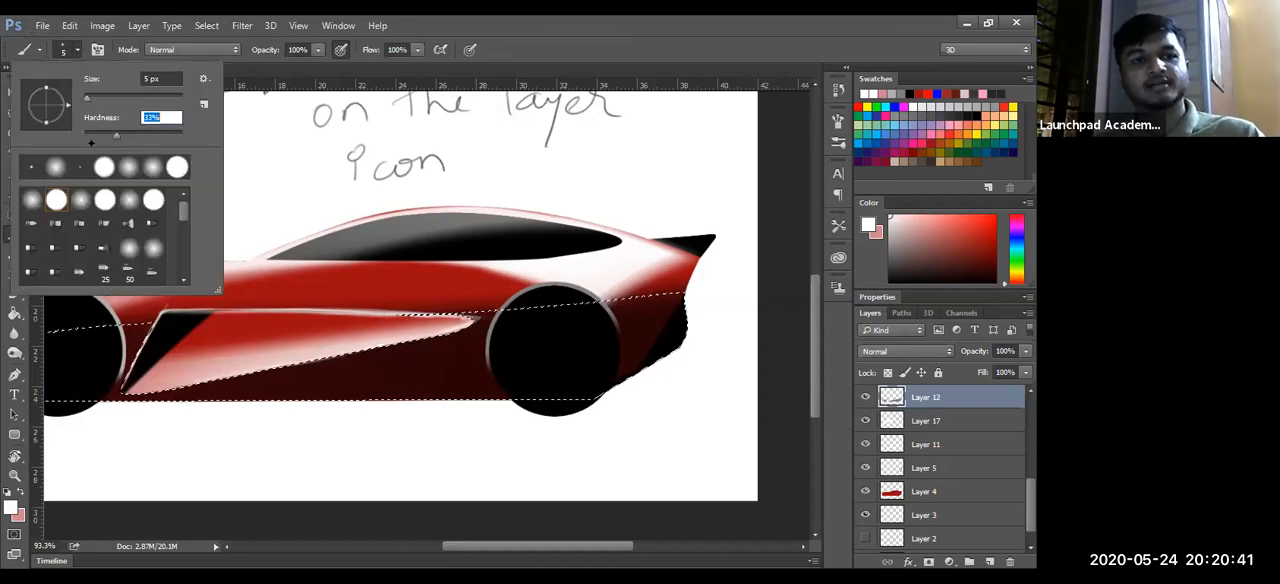
left_click(66, 164)
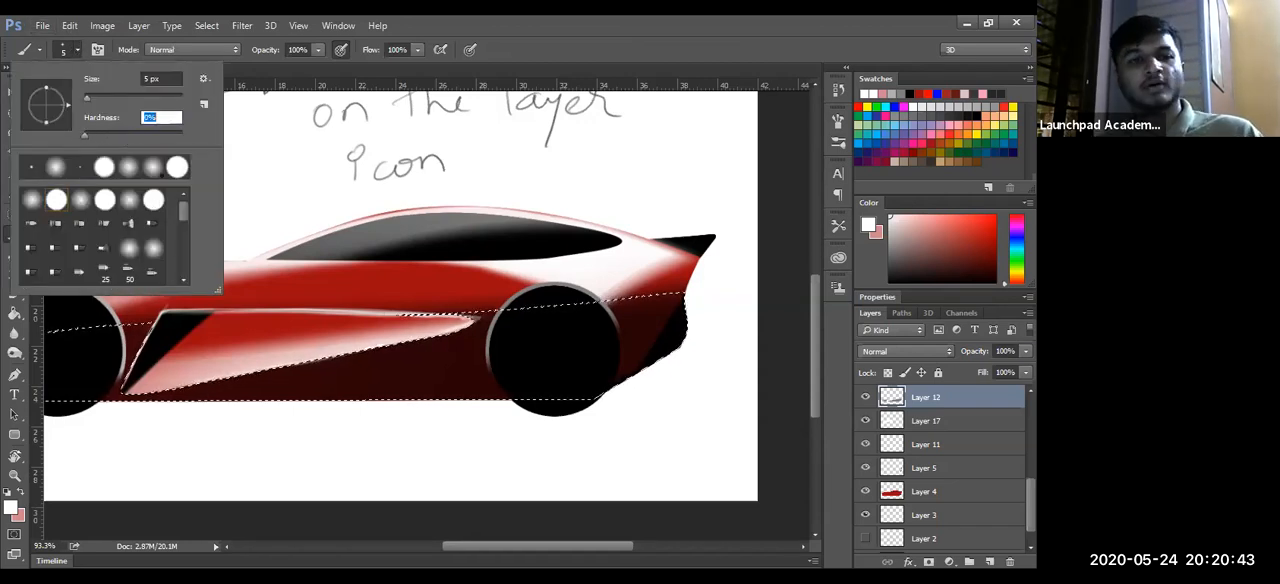
mouse_move(234, 220)
left_mouse_down()
mouse_move(348, 212)
mouse_move(538, 247)
mouse_move(271, 286)
left_mouse_up()
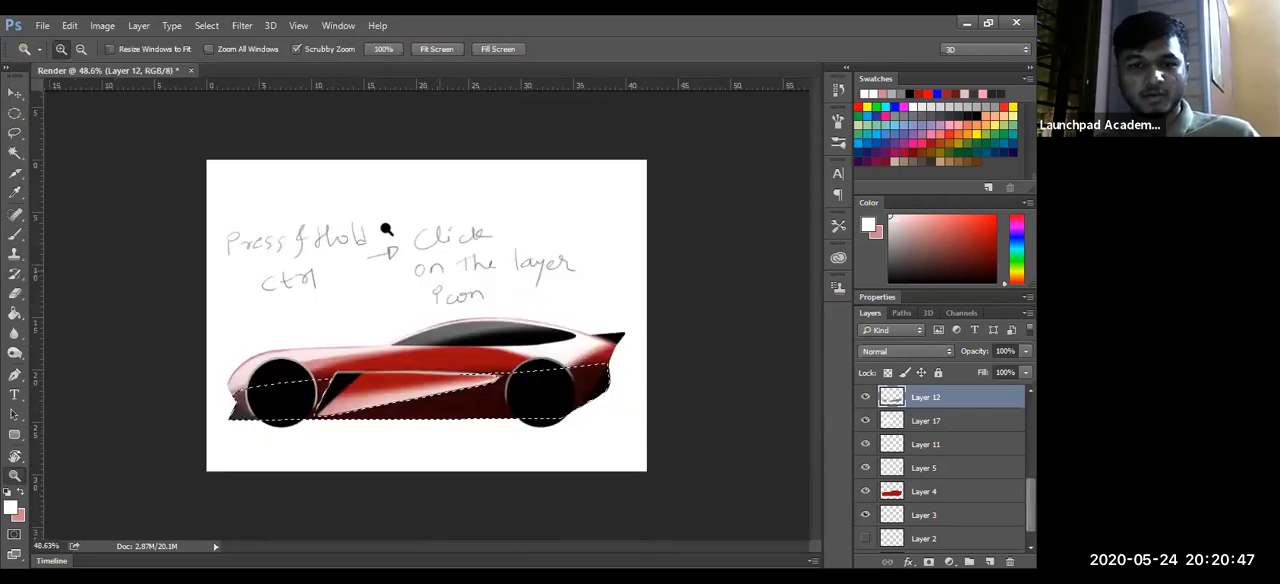
key("ctrl+d")
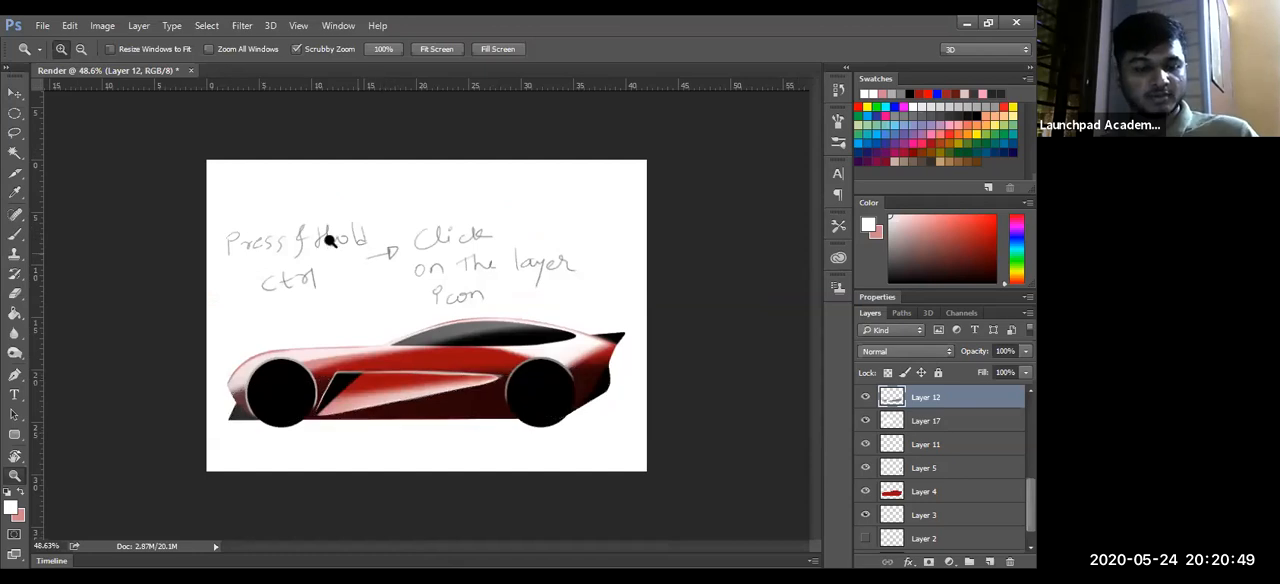
- Enlarge the brush to about 325 px directly on the canvas and adjust its hardness, keeping it at 0%
key("b")
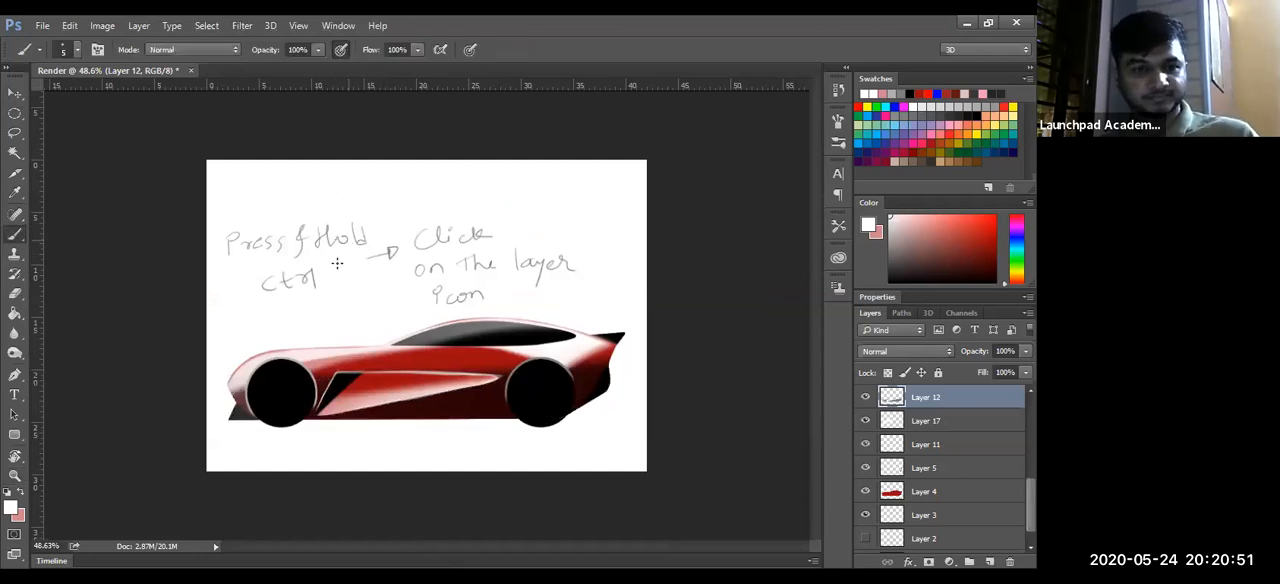
key("alt")
mouse_move(336, 277)
left_mouse_down()
mouse_move(680, 260)
mouse_move(533, 258)
mouse_move(850, 258)
mouse_move(554, 258)
left_mouse_up()
left_click_drag(380, 335, 362, 224)
left_click_drag(355, 470, 372, 320)
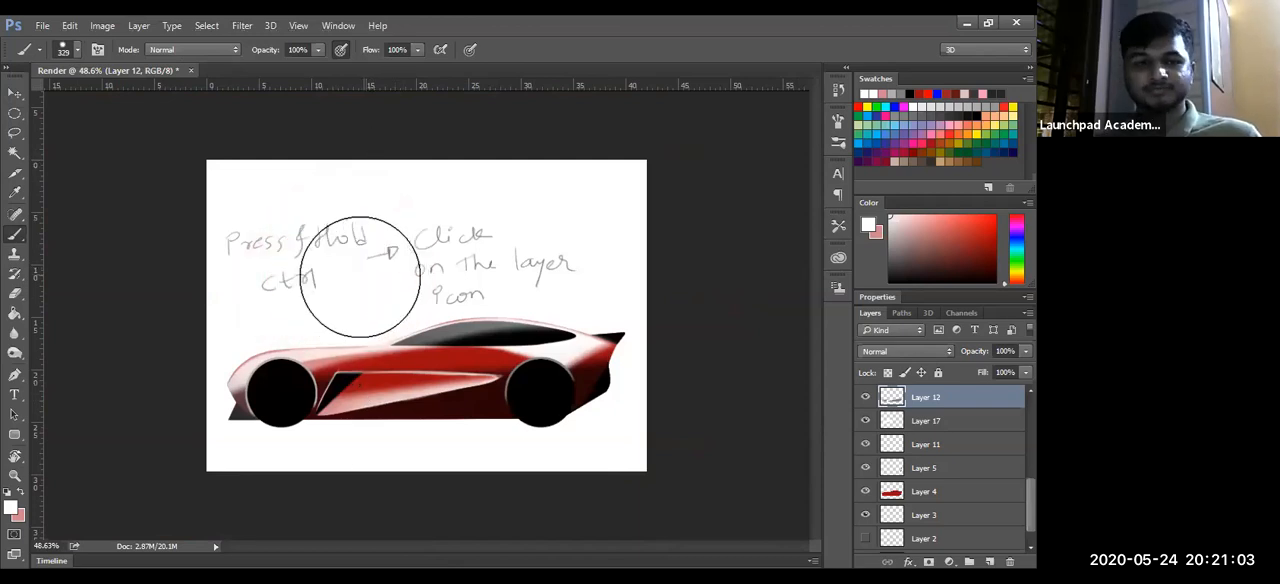
mouse_move(355, 293)
left_mouse_down()
mouse_move(368, 310)
mouse_move(367, 111)
left_mouse_up()
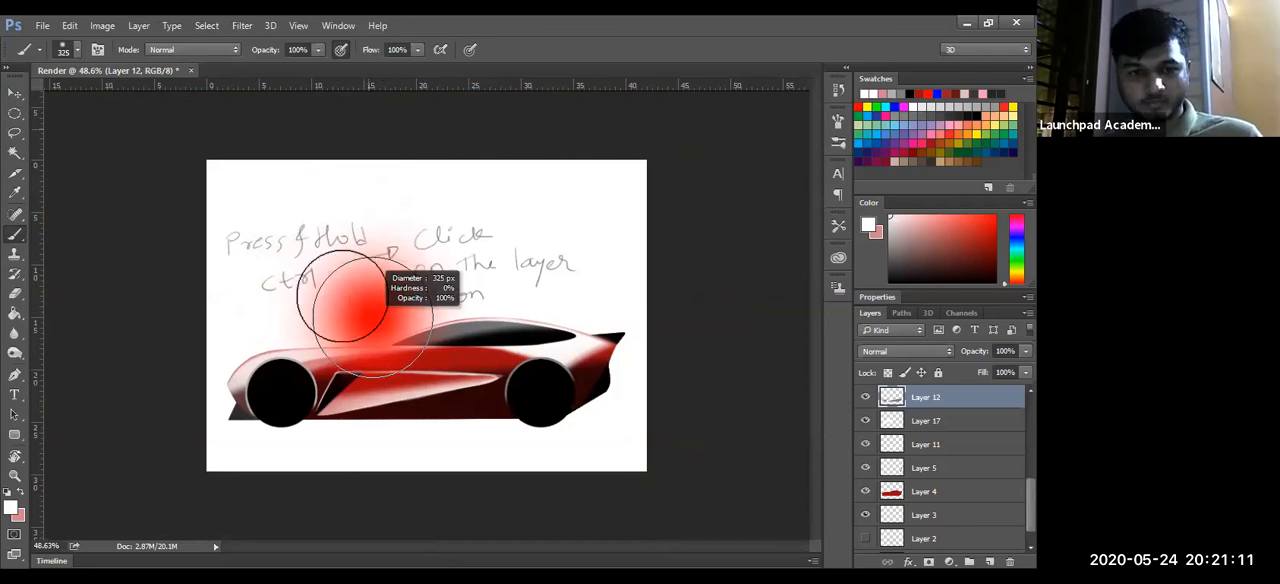
key("z")
left_click_drag(434, 372, 424, 379)
left_click_drag(457, 306, 392, 321)
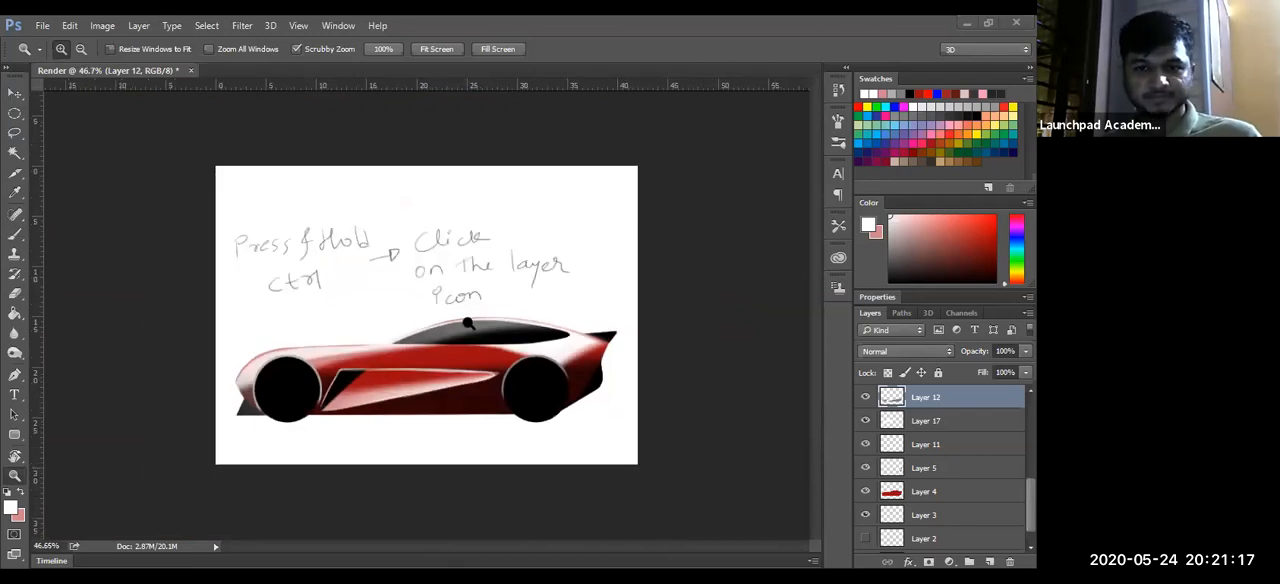
left_click_drag(466, 309, 757, 306)
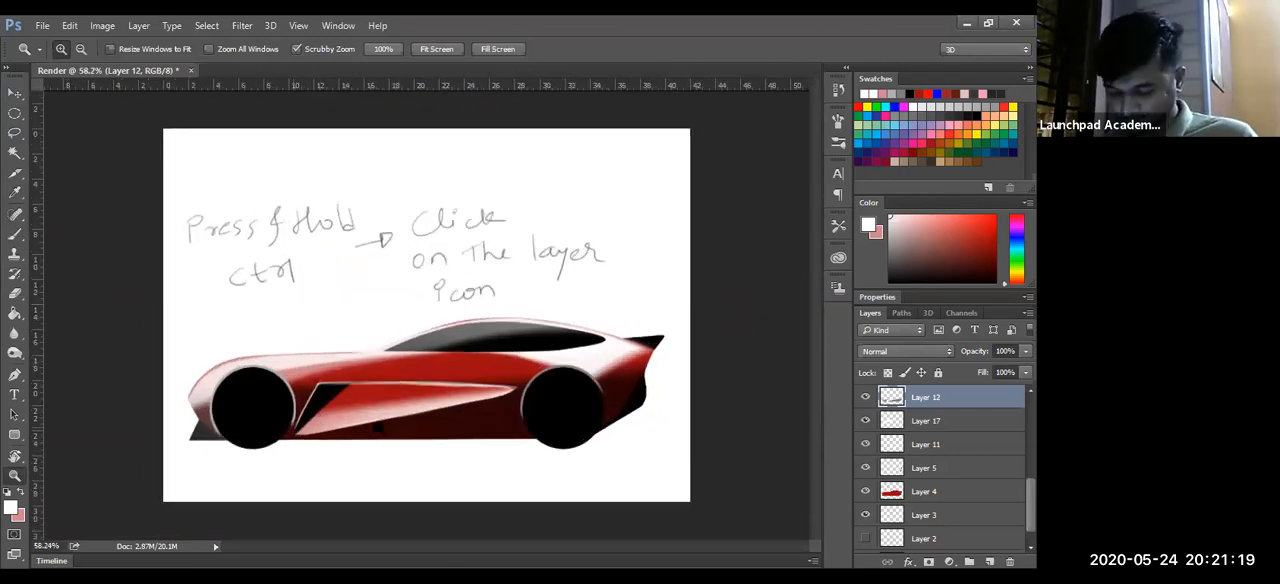
left_click_drag(379, 428, 480, 434)
left_click_drag(313, 444, 229, 480)
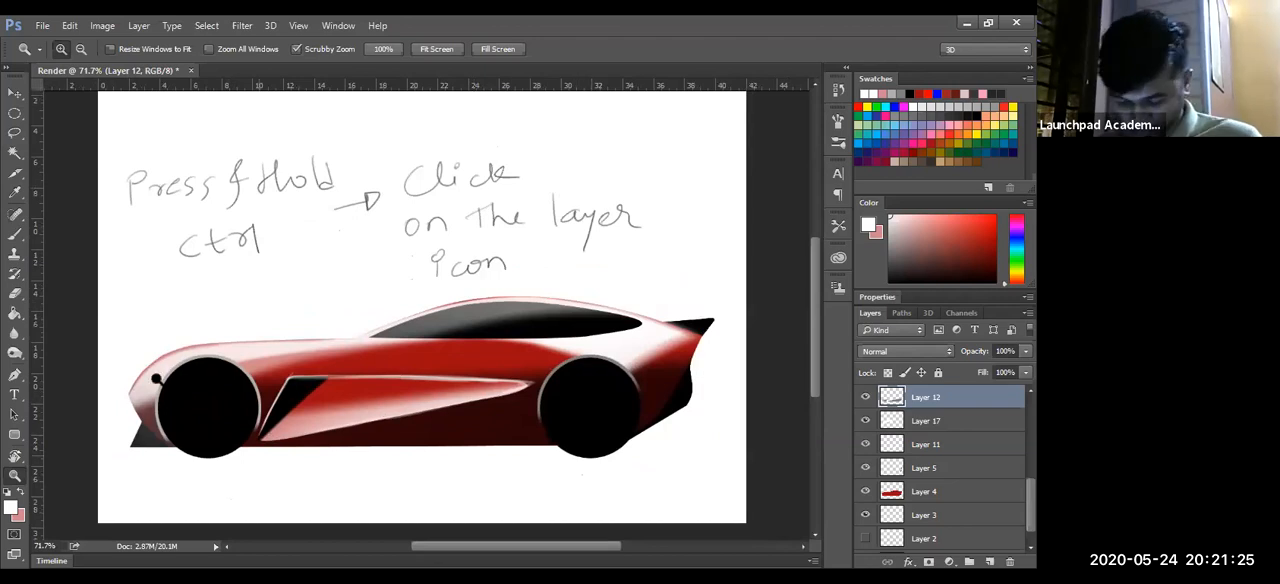
left_click_drag(157, 418, 306, 406)
key("e")
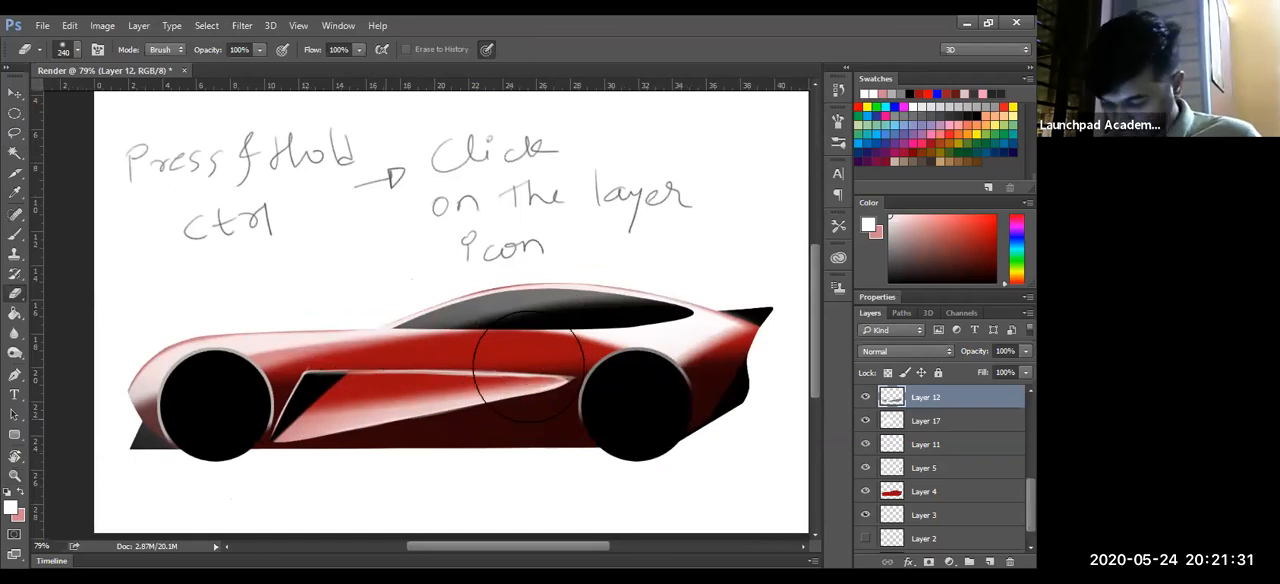
key("ctrl+space")
left_click_drag(428, 472, 380, 476)
left_click_drag(447, 452, 437, 461)
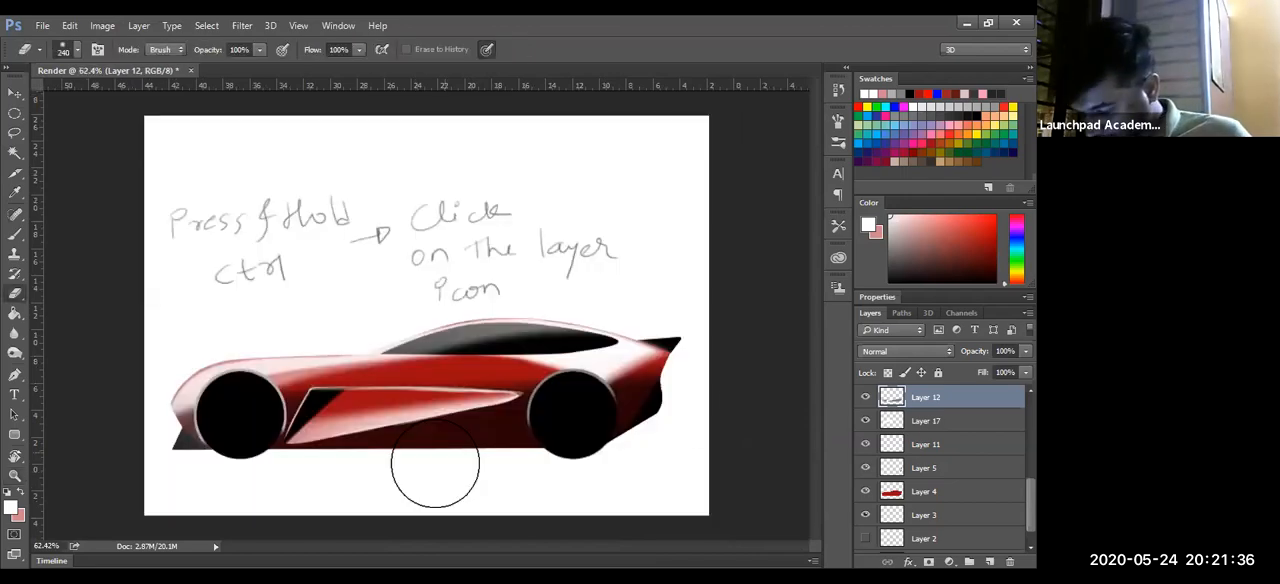
key("ctrl+space")
left_click_drag(666, 389, 720, 387)
key("p")
left_click_drag(543, 317, 575, 343)
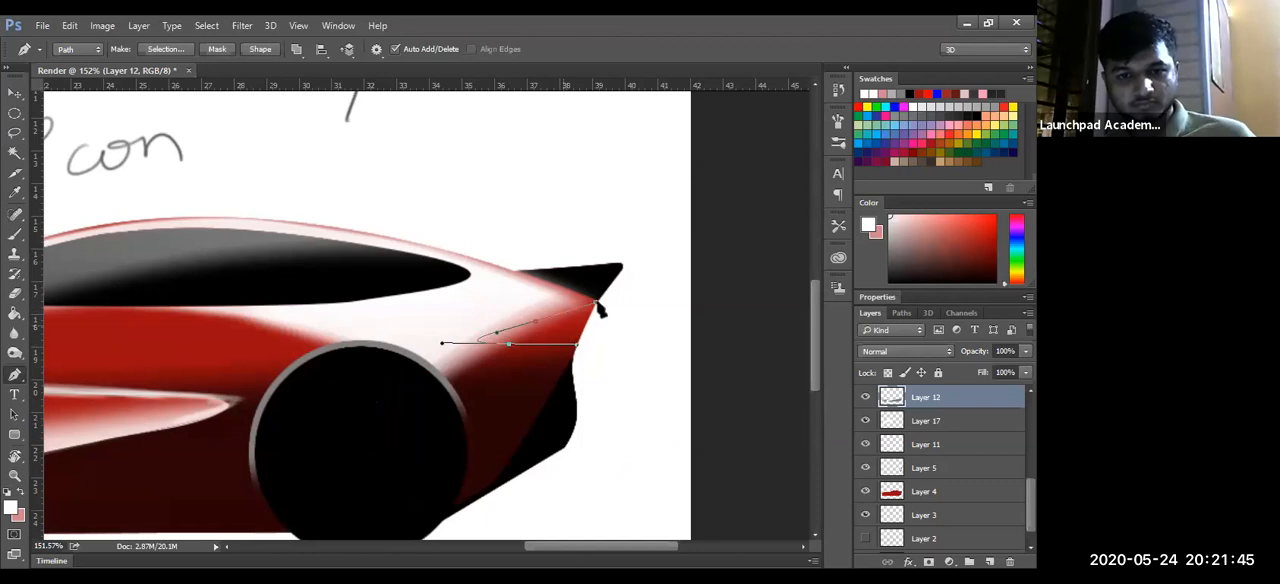
key("ctrl+z")
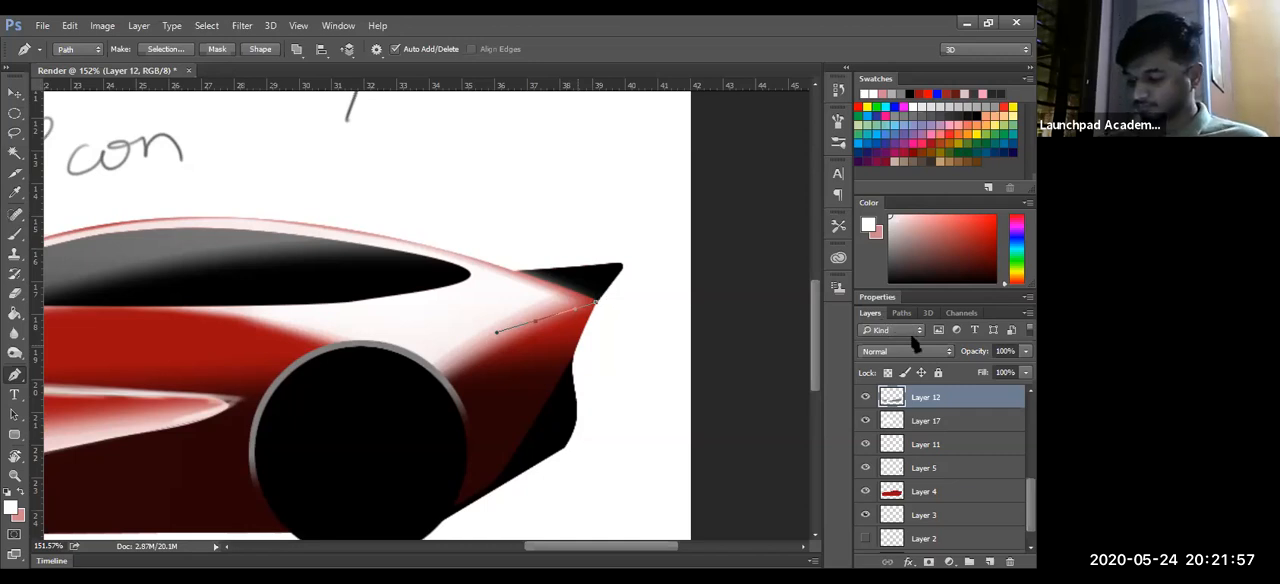
key("ctrl+z")
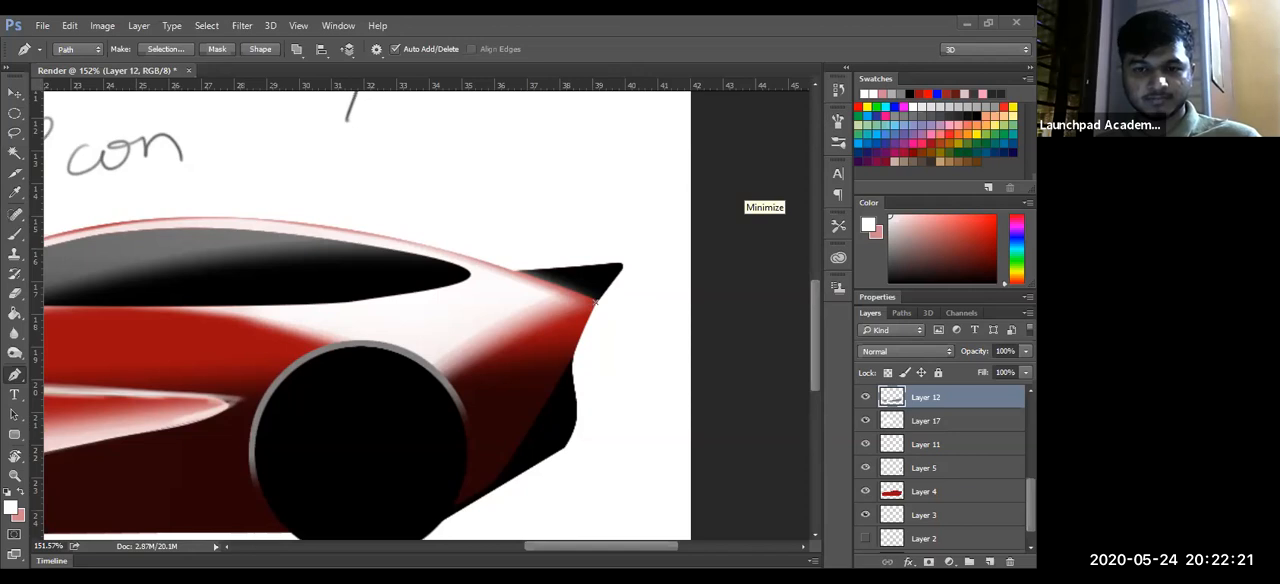
left_click_drag(623, 252, 709, 203)
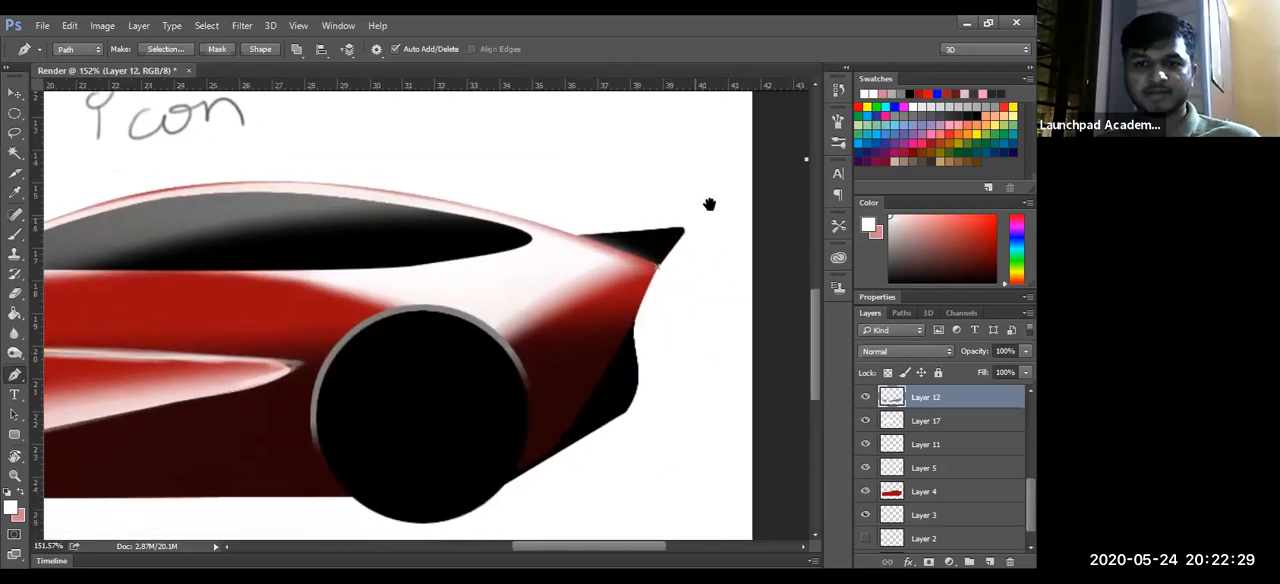
left_click_drag(688, 229, 722, 222)
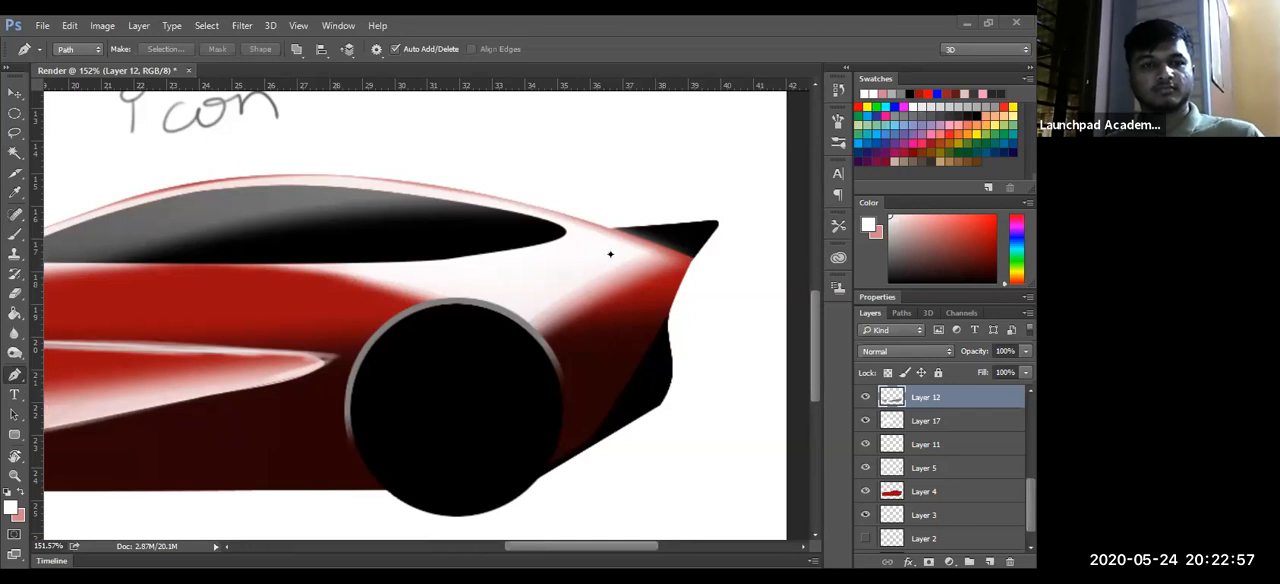
left_click_drag(612, 314, 640, 353)
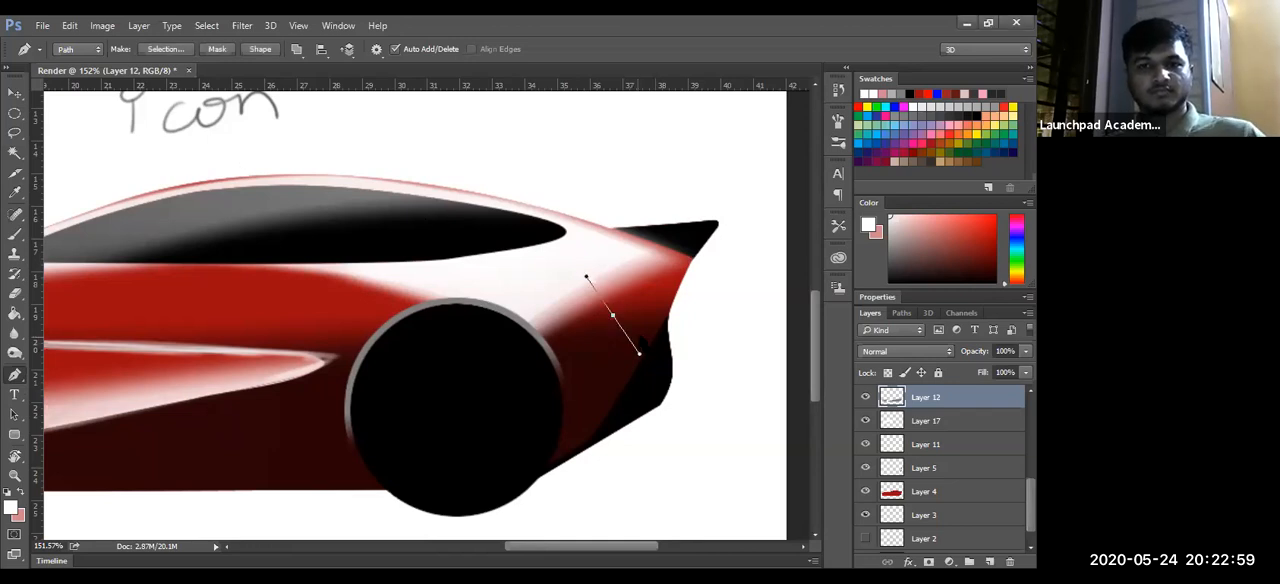
key("Escape")
- Lower the brush opacity slightly and restore it to 100%
key("b")
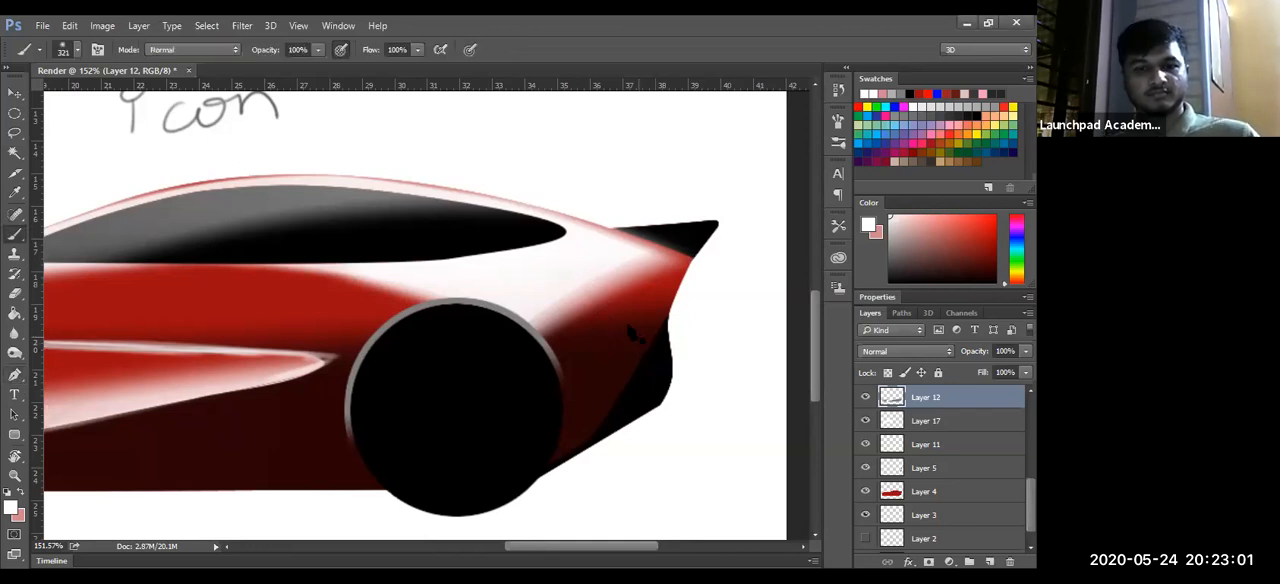
left_click_drag(264, 51, 300, 52)
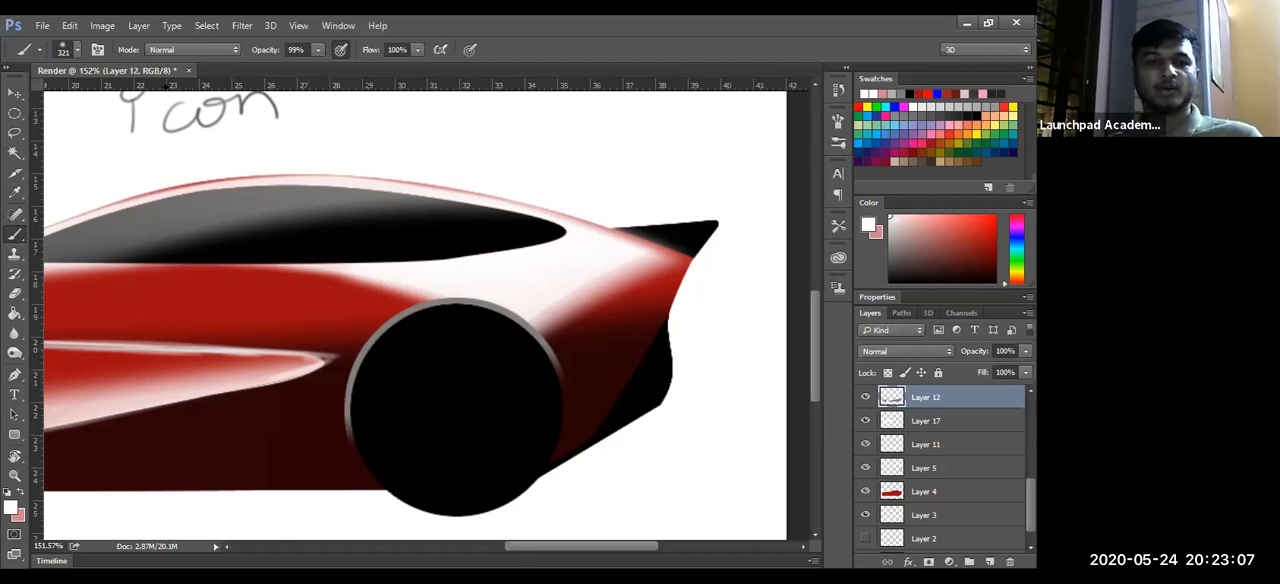
left_click_drag(268, 55, 302, 55)
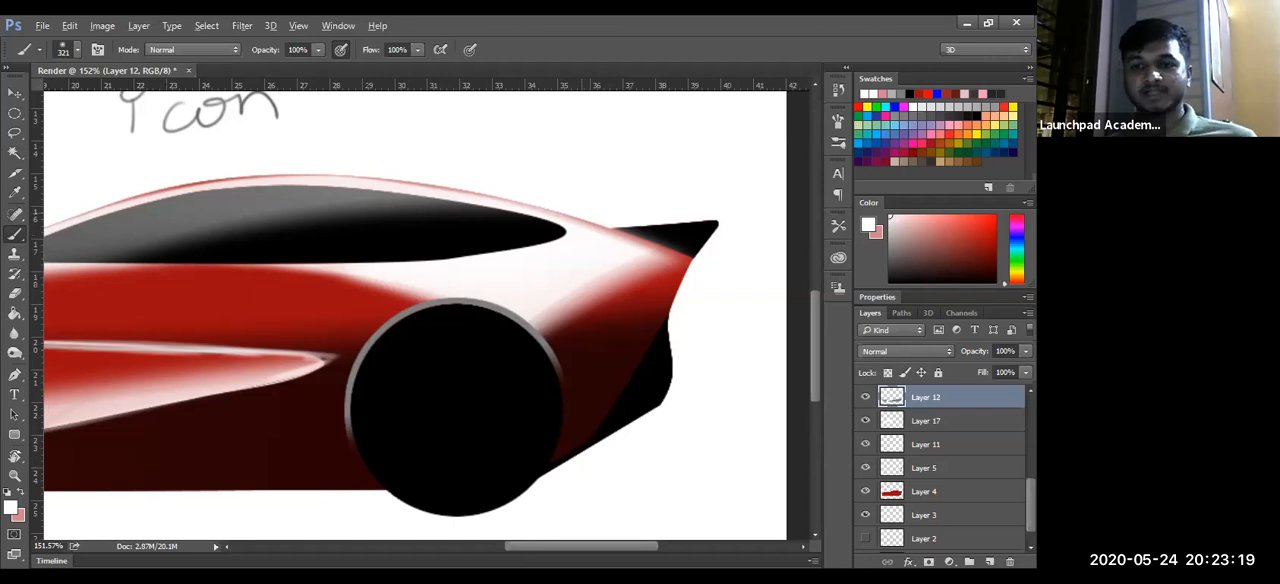
left_click(550, 202, "alt")
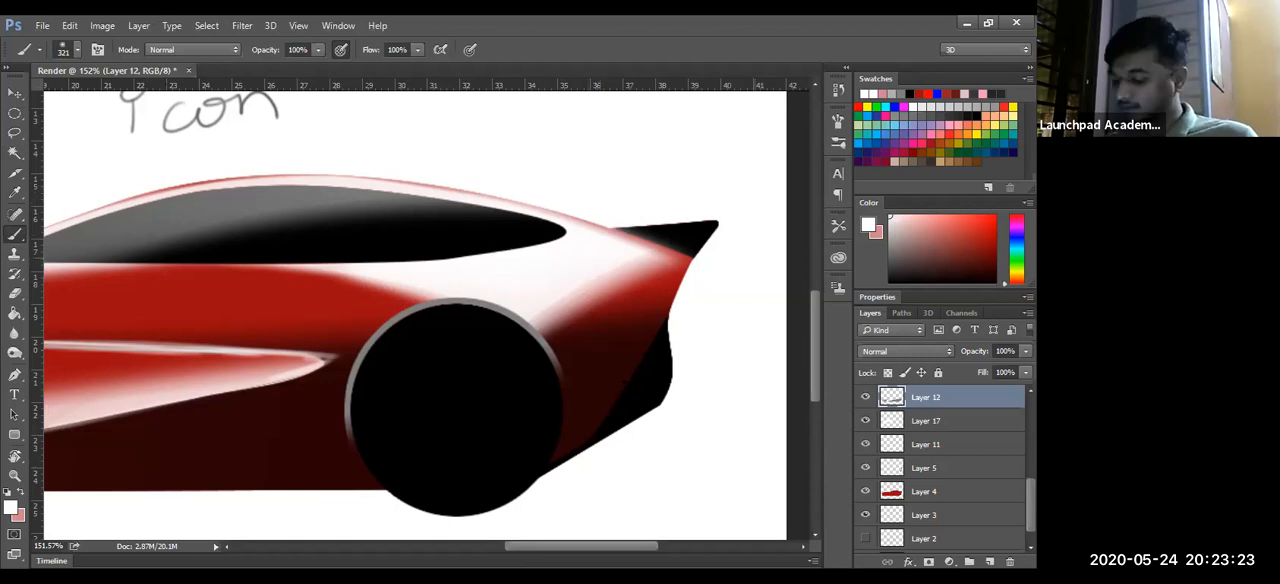
left_click_drag(612, 177, 410, 209)
- Outline a taillight shape at the car's rear corner with the Pen tool and convert the path to a selection
key("p")
left_click(691, 259)
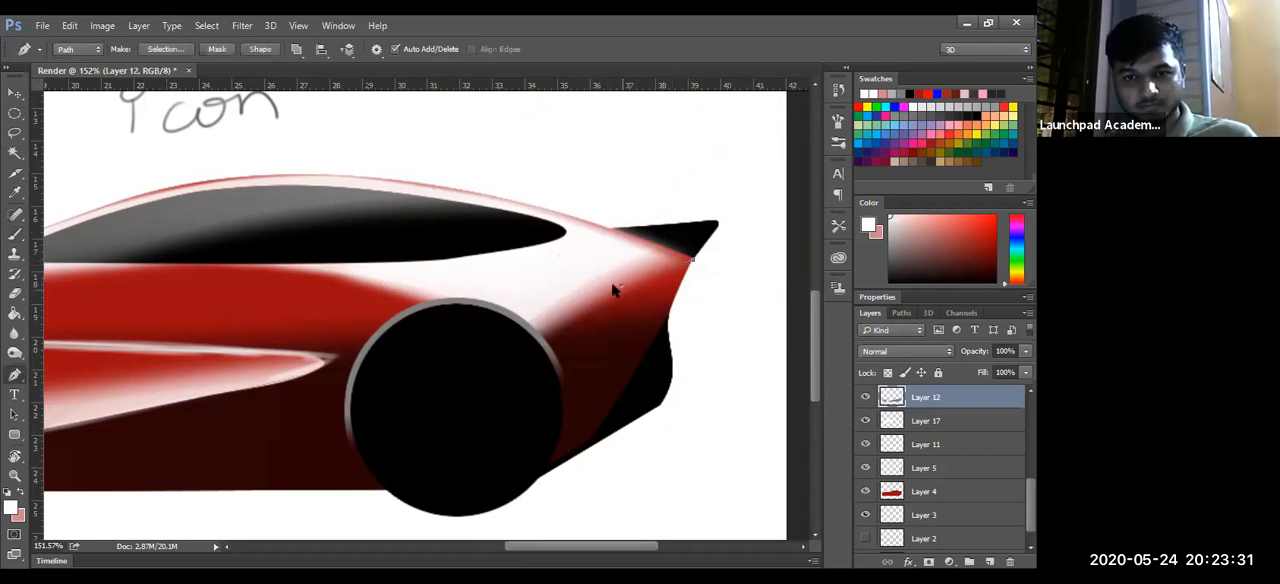
left_click_drag(659, 292, 697, 290)
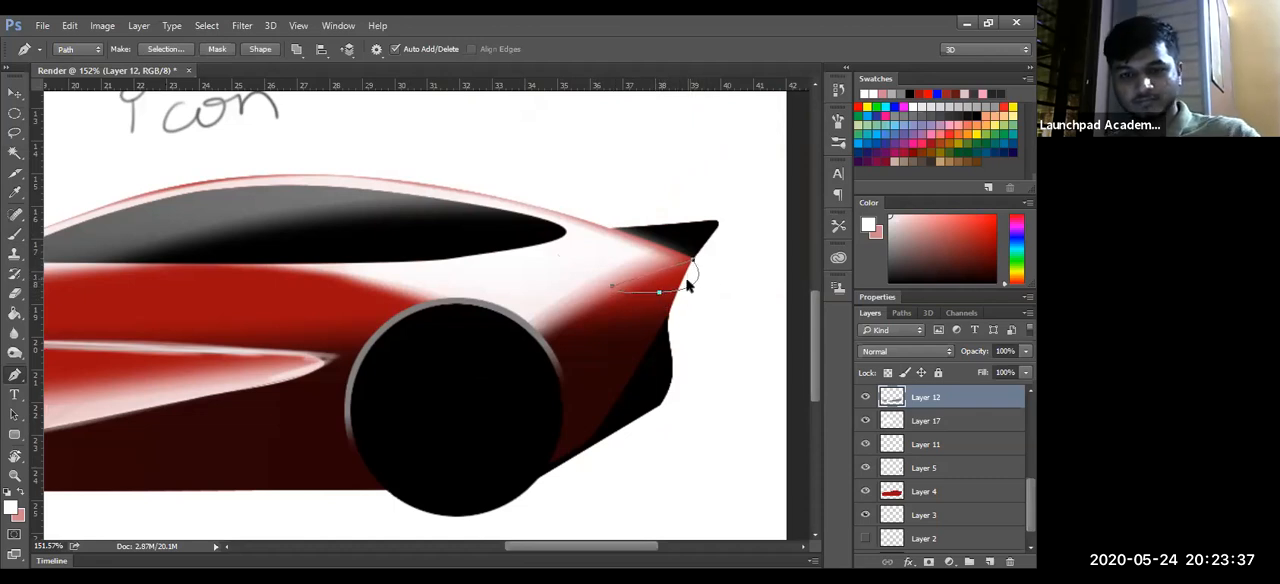
key("ctrl+Return")
- Paint the taillight selection bright red on Layer 12 with a brush of about 53 px and deselect it
left_click(920, 94)
left_click(859, 107)
key("b")
mouse_move(743, 260)
left_mouse_down()
mouse_move(598, 298)
mouse_move(750, 255)
mouse_move(668, 266)
left_mouse_up()
key("ctrl+d")
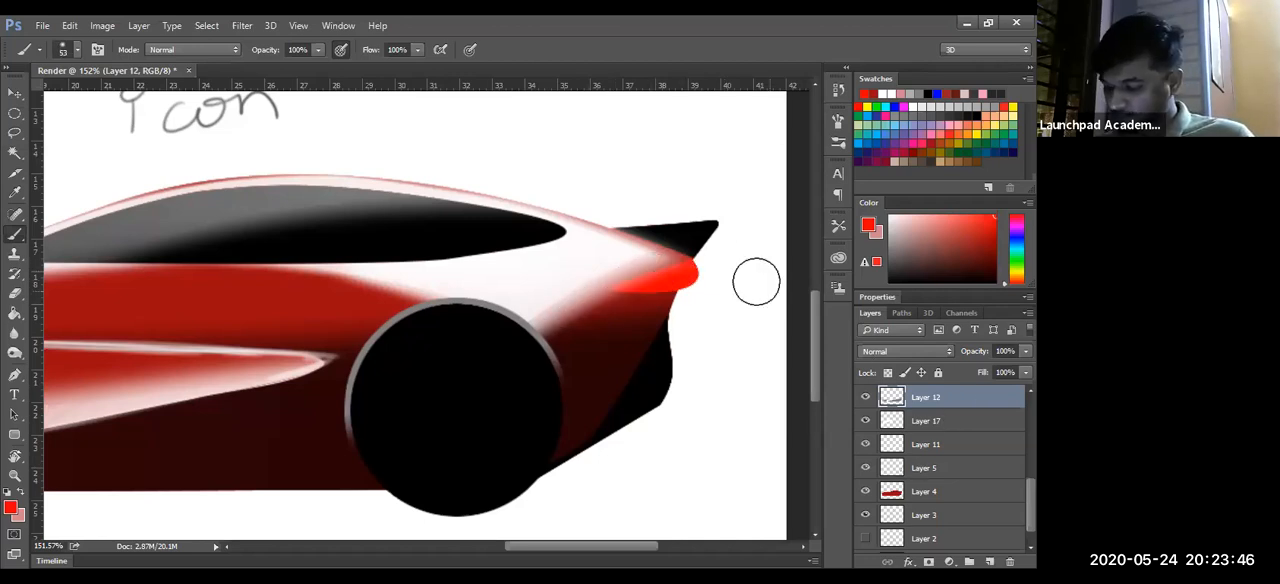
- Load the body outline from Layer 4, invert the selection and clear the taillight red that spills outside the body
left_click(893, 492, "ctrl")
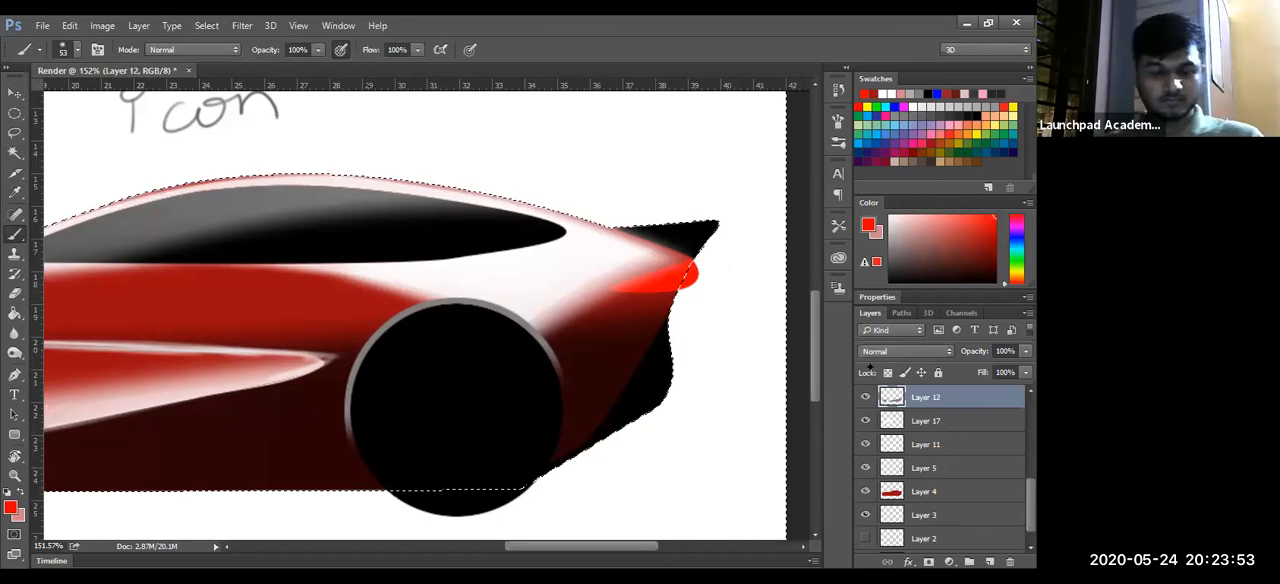
key("ctrl+space")
left_click_drag(645, 302, 580, 302)
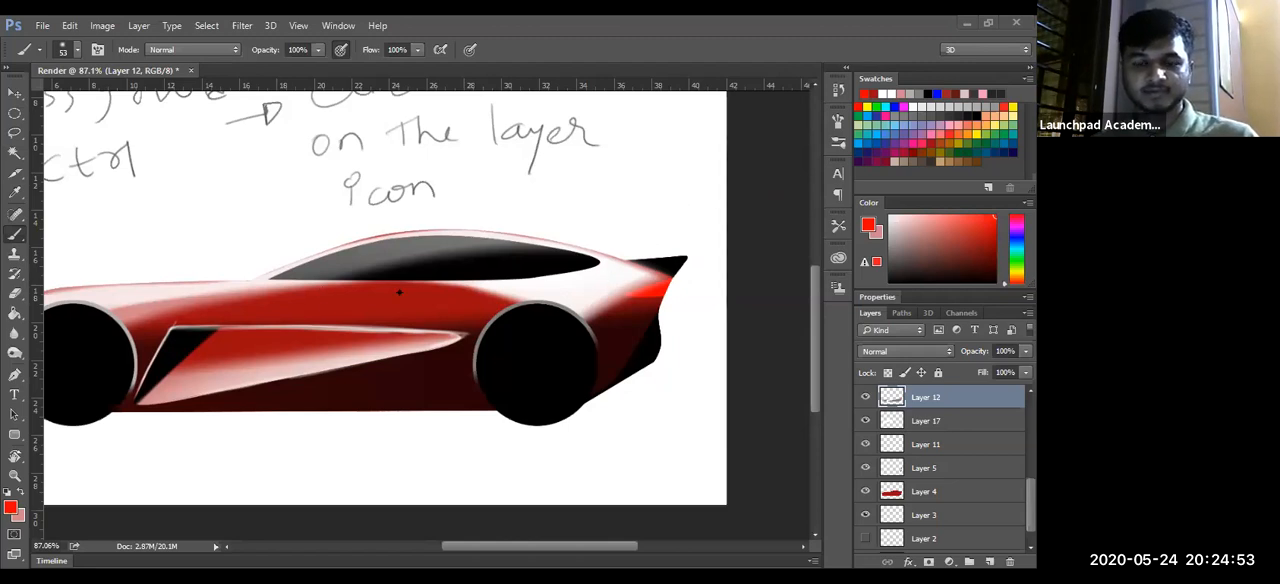
- Brush a soft bright red glow onto the upper body side below the front of the window on Layer 12
key("z")
left_click_drag(341, 297, 598, 330)
left_click_drag(178, 315, 537, 303)
left_click_drag(641, 264, 531, 275)
key("b")
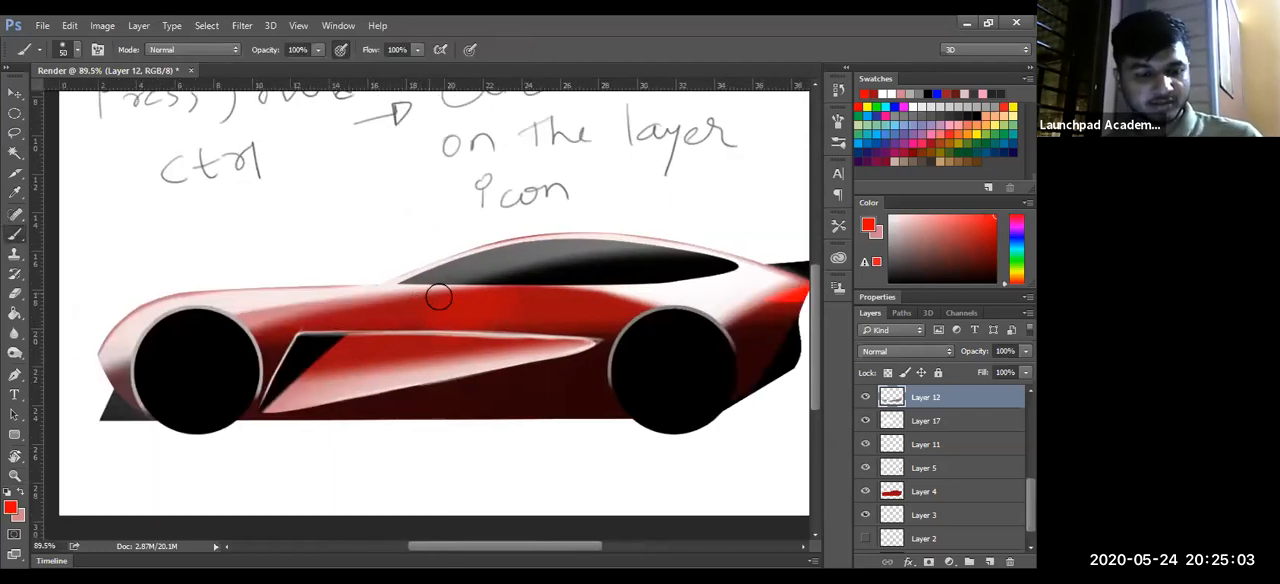
left_click_drag(443, 297, 416, 300)
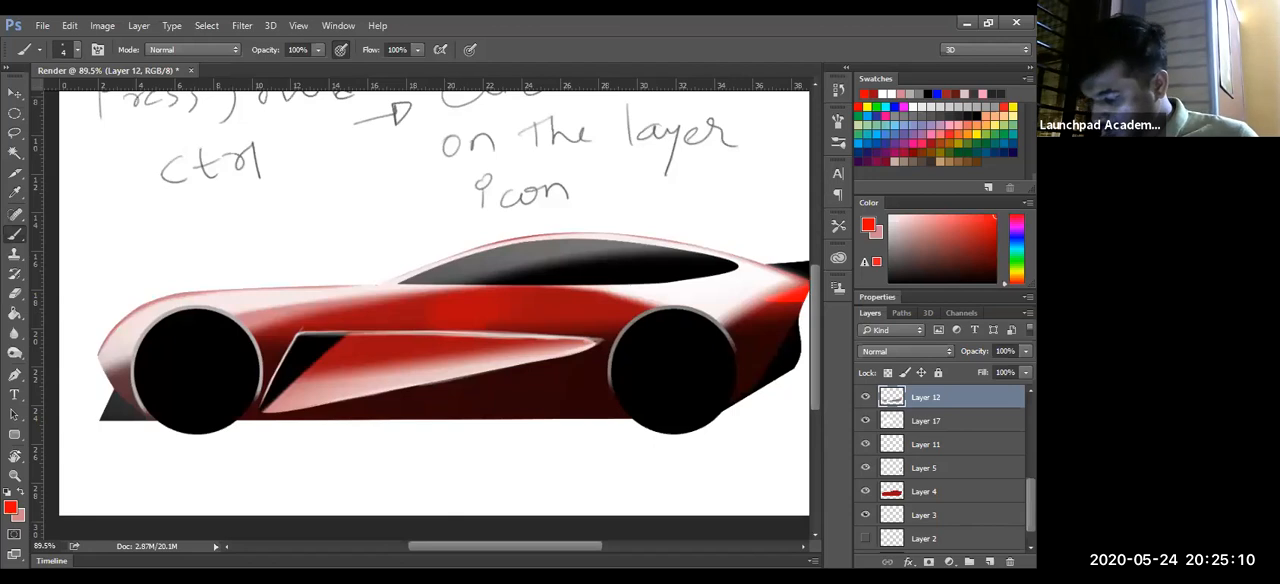
- Add a new layer directly above Layer 16 and make white the paint colour
scroll(931, 418, "up", 5)
left_click(932, 421)
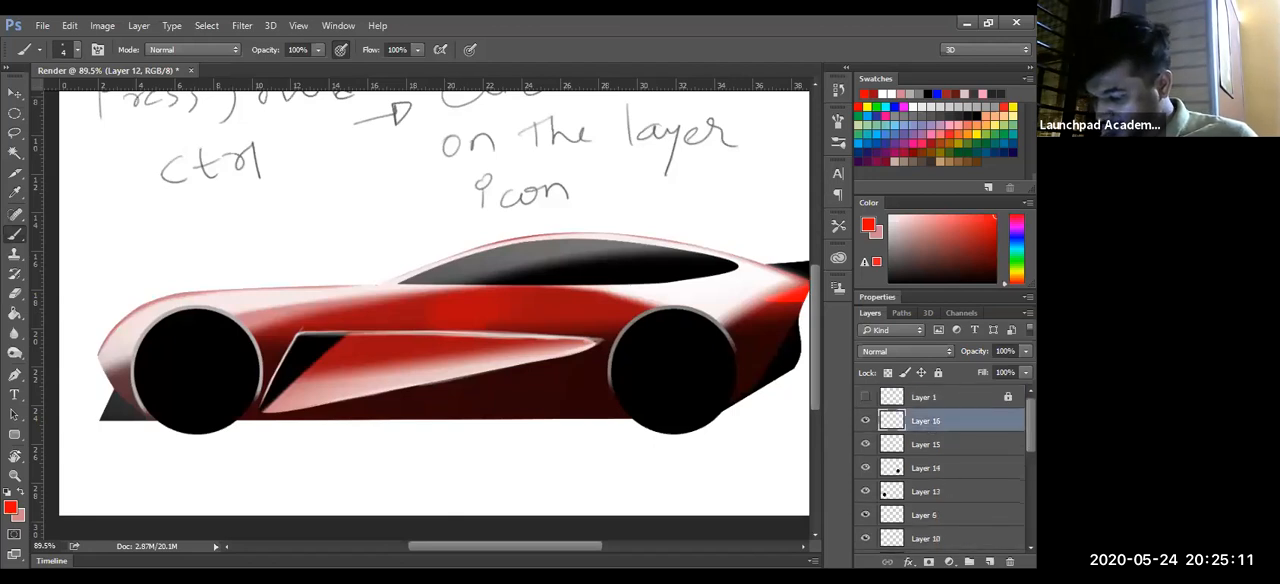
left_click(990, 562)
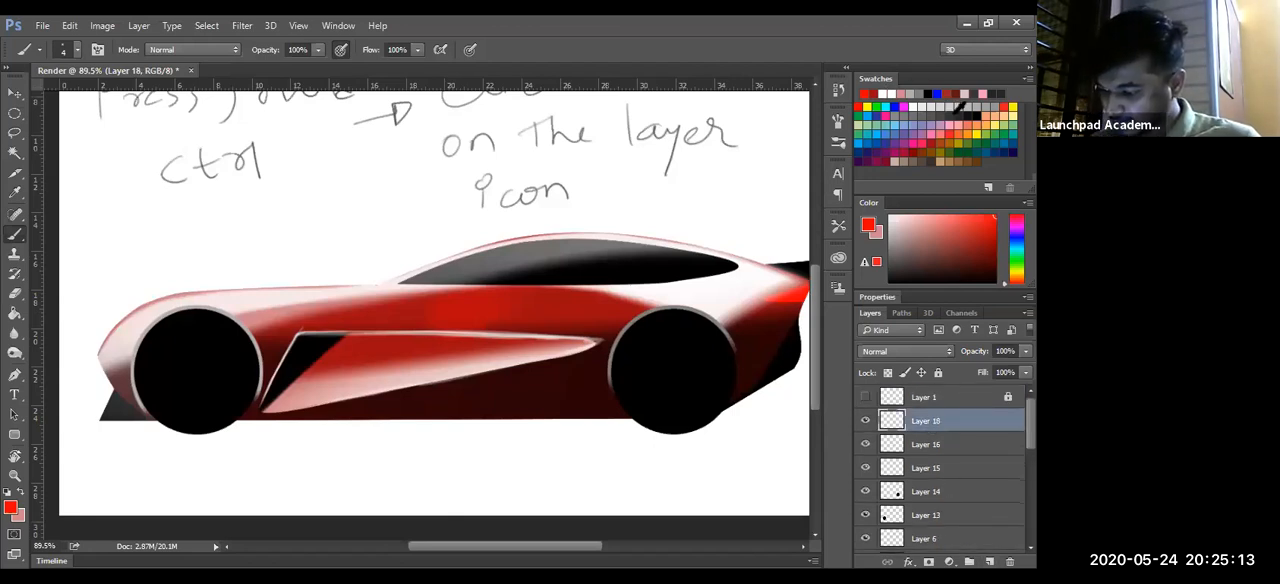
left_click(913, 95)
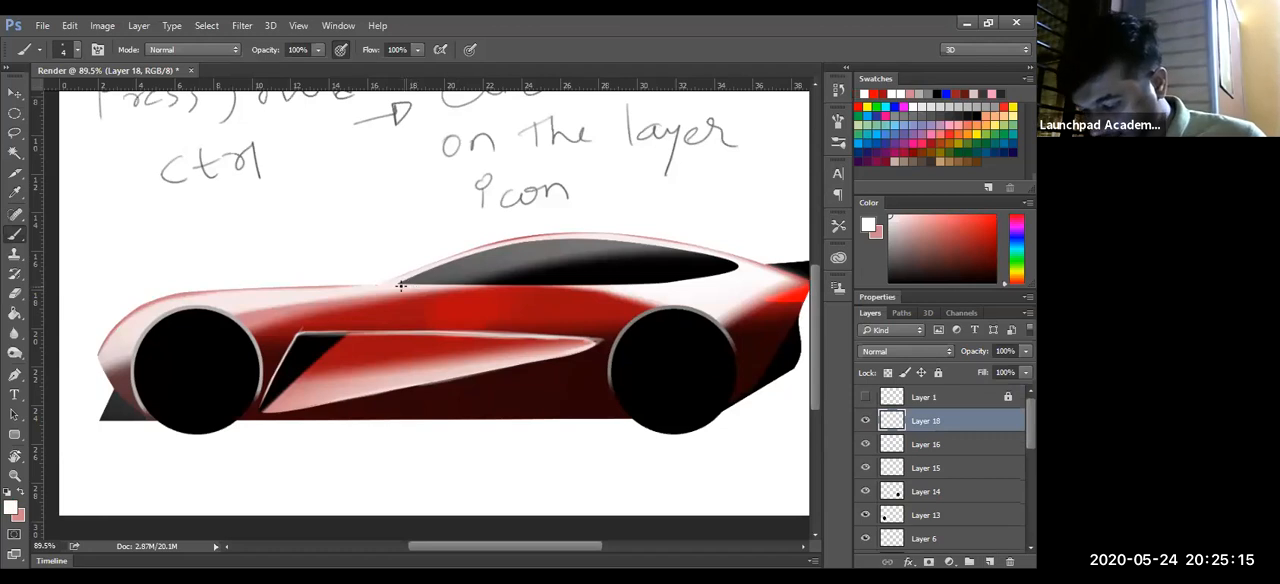
- Paint thin white highlights along the window's lower and upper edges on Layer 18 with a 4 px brush
left_click_drag(435, 288, 664, 284)
mouse_move(518, 287)
left_mouse_down()
mouse_move(740, 270)
mouse_move(508, 288)
left_mouse_up()
mouse_move(403, 284)
left_mouse_down()
mouse_move(513, 242)
mouse_move(393, 288)
mouse_move(583, 236)
left_mouse_up()
left_click_drag(449, 263, 641, 238)
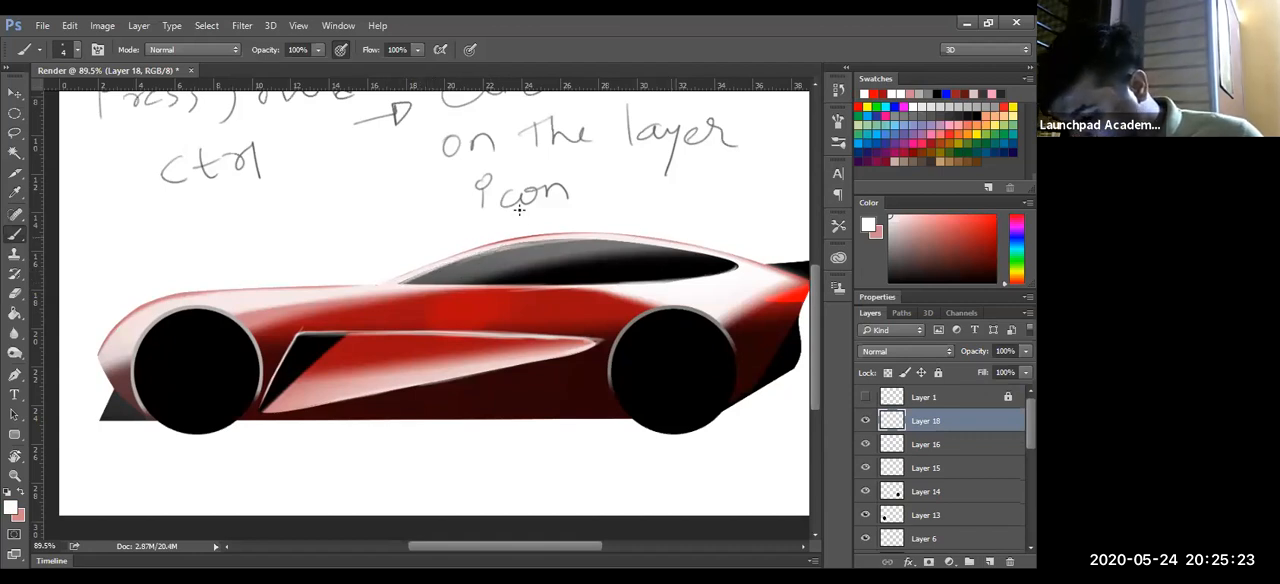
left_click_drag(478, 254, 641, 244)
mouse_move(537, 241)
left_mouse_down()
mouse_move(680, 246)
mouse_move(579, 240)
mouse_move(735, 266)
mouse_move(694, 253)
mouse_move(732, 273)
mouse_move(596, 289)
left_mouse_up()
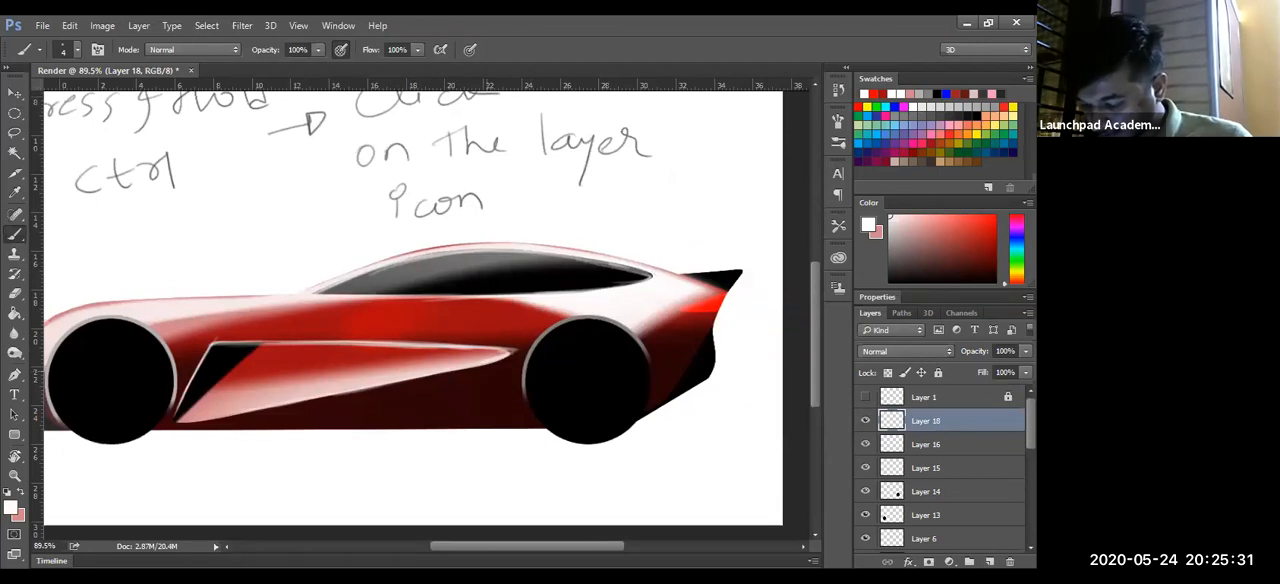
- Add a short thin white stroke at the body's rear tip, just above the red taillight
left_click_drag(684, 276, 599, 284)
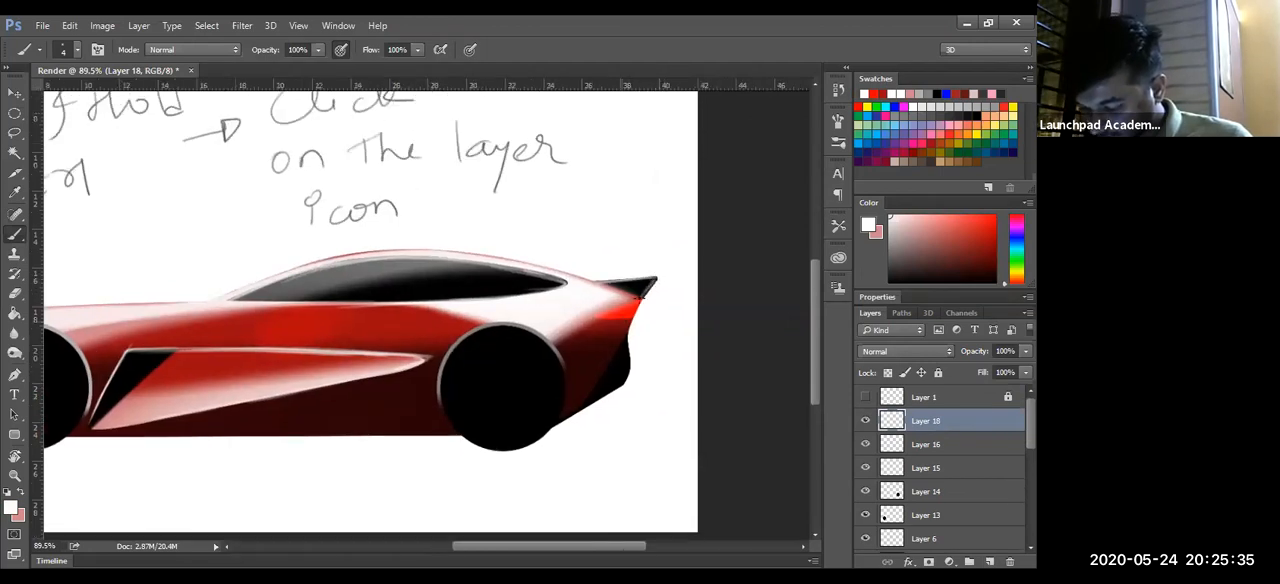
mouse_move(641, 299)
left_mouse_down()
mouse_move(594, 318)
mouse_move(646, 297)
left_mouse_up()
key("z")
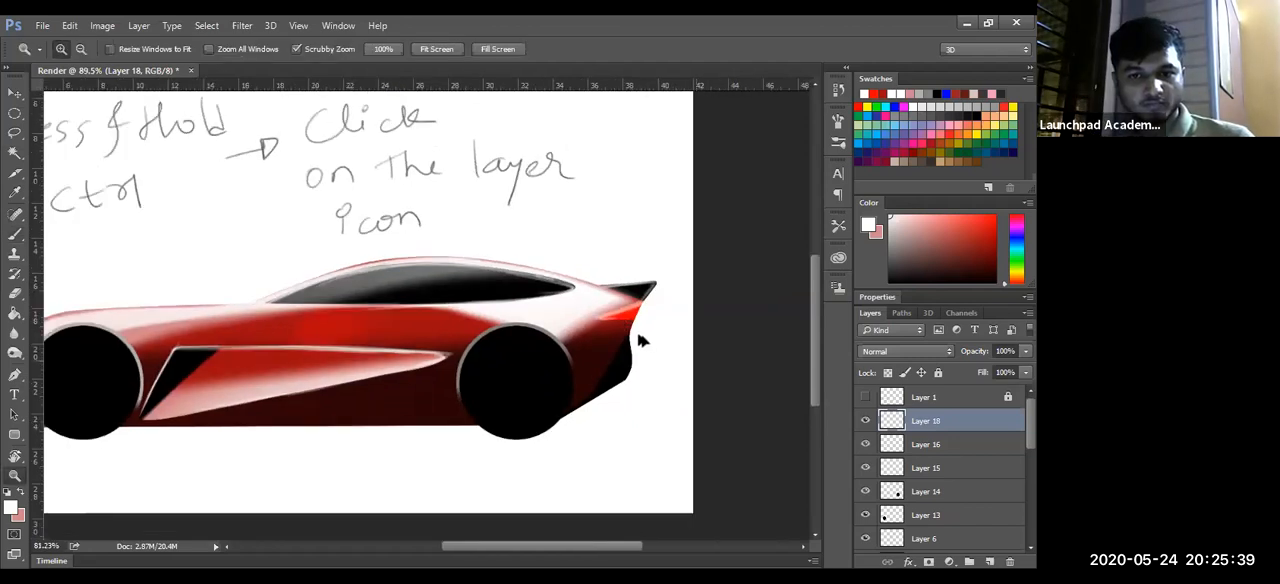
key("ctrl")
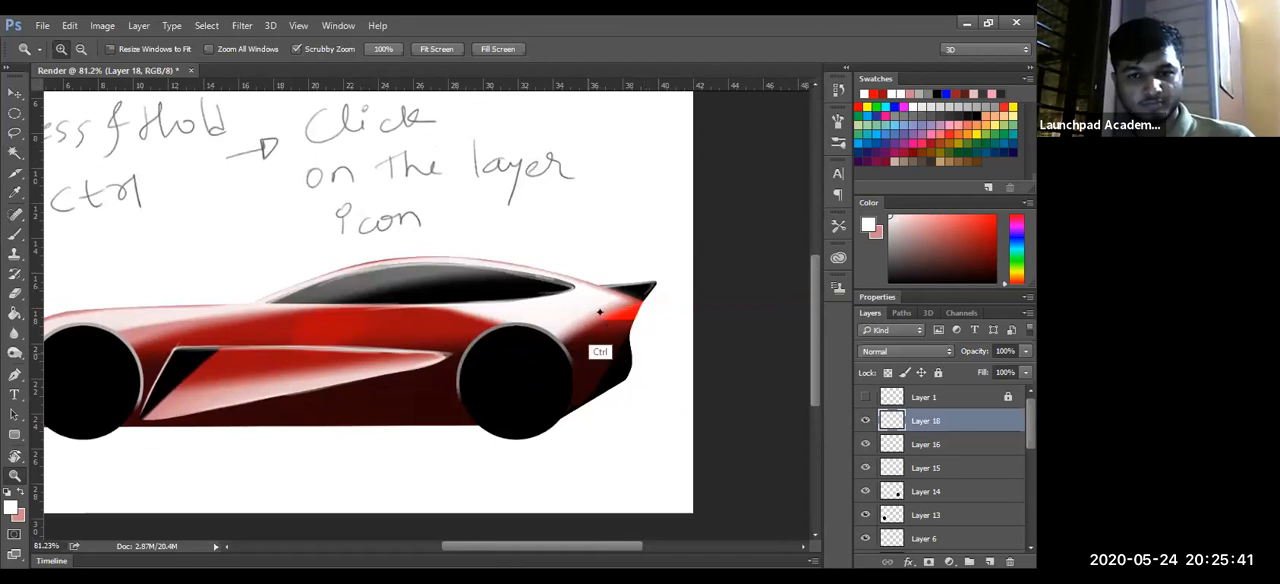
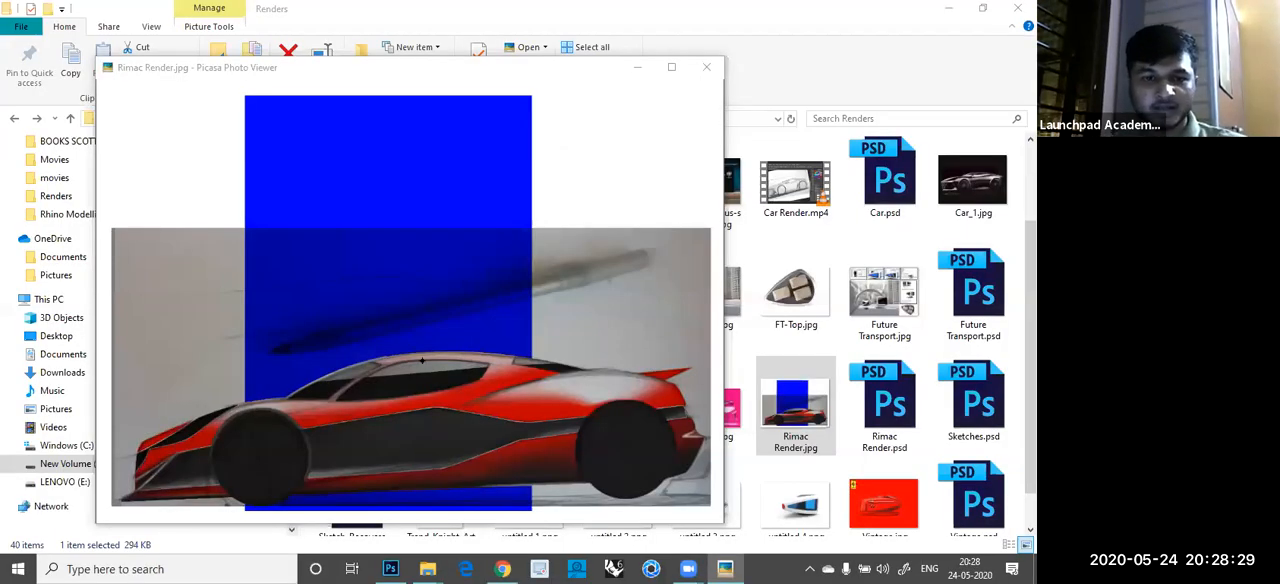
- Look over Rimac Render.jpg and its PSD version in the photo viewer, and close the viewer
mouse_move(564, 310)
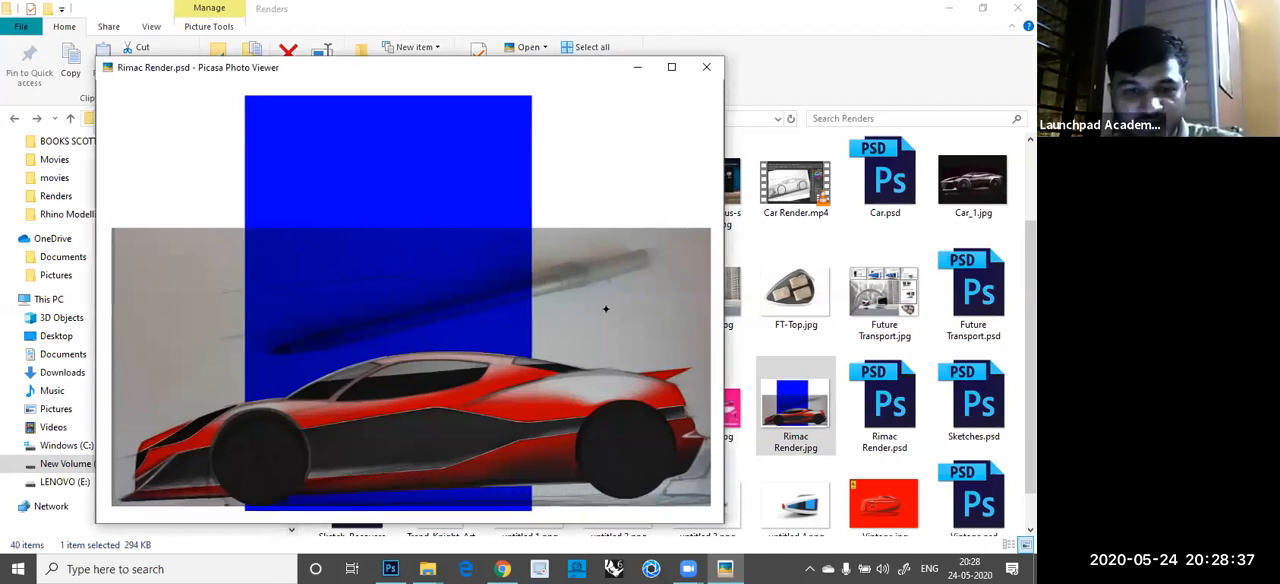
key("Right")
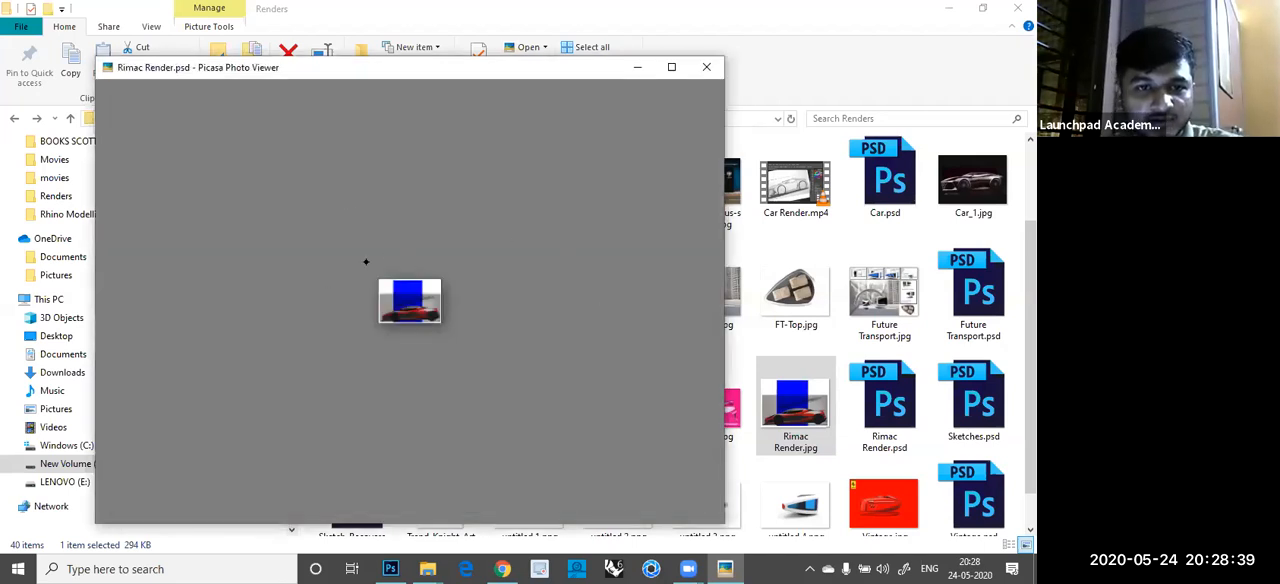
key("Escape")
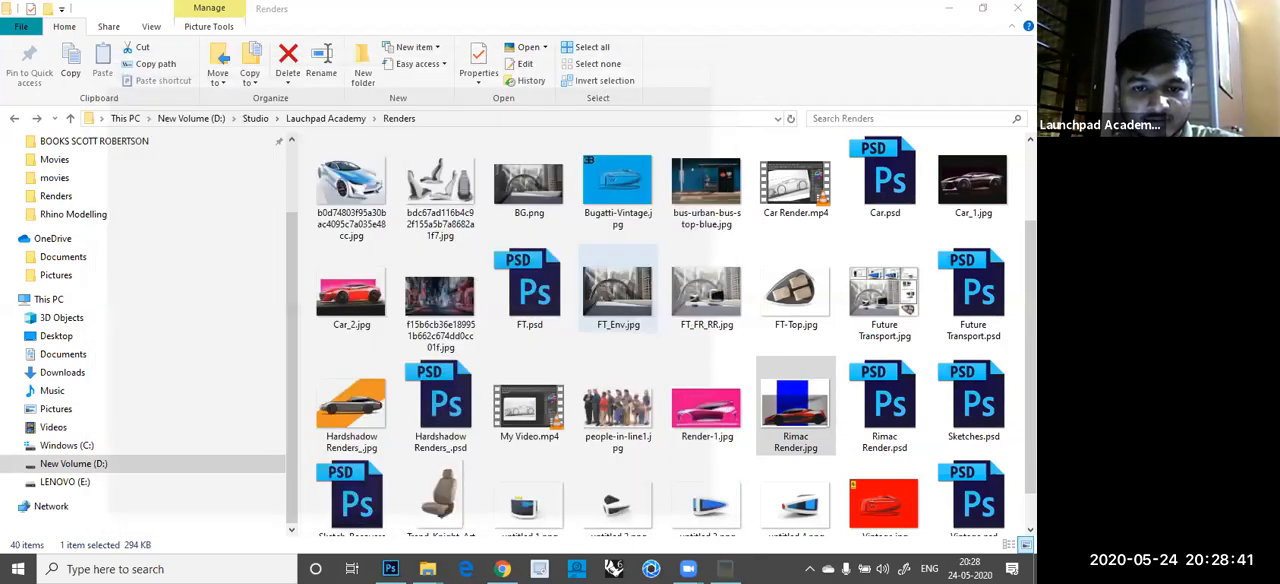
- Open Render-1.jpg from the Renders folder and compare it with the Rimac render
scroll(704, 357, "down", 2)
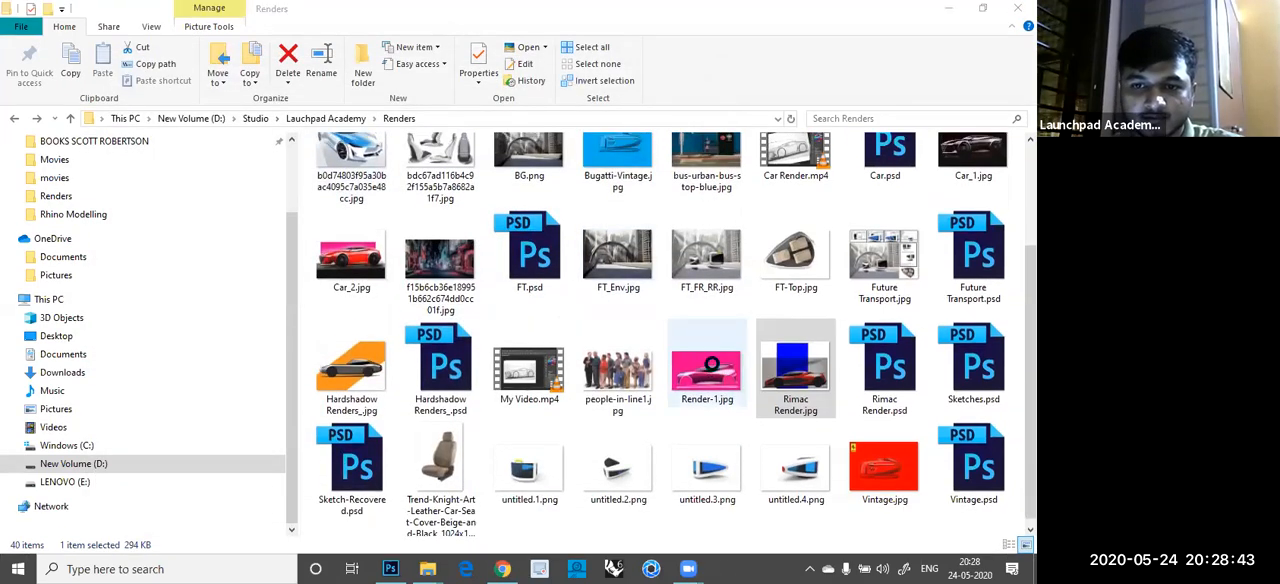
left_click(704, 357)
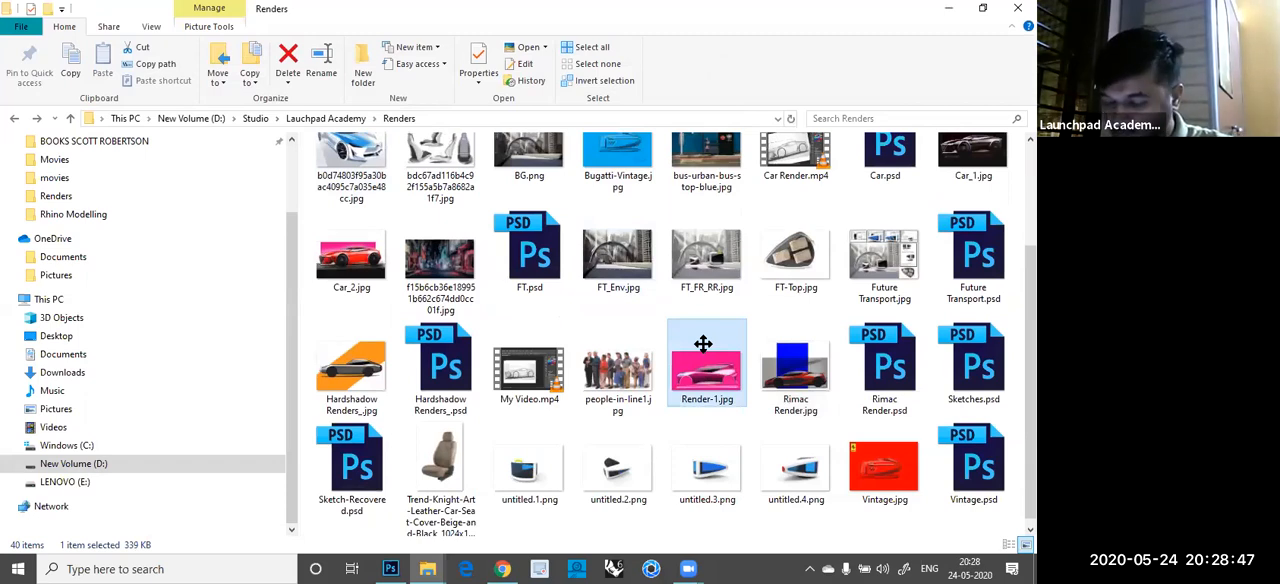
double_click(703, 344)
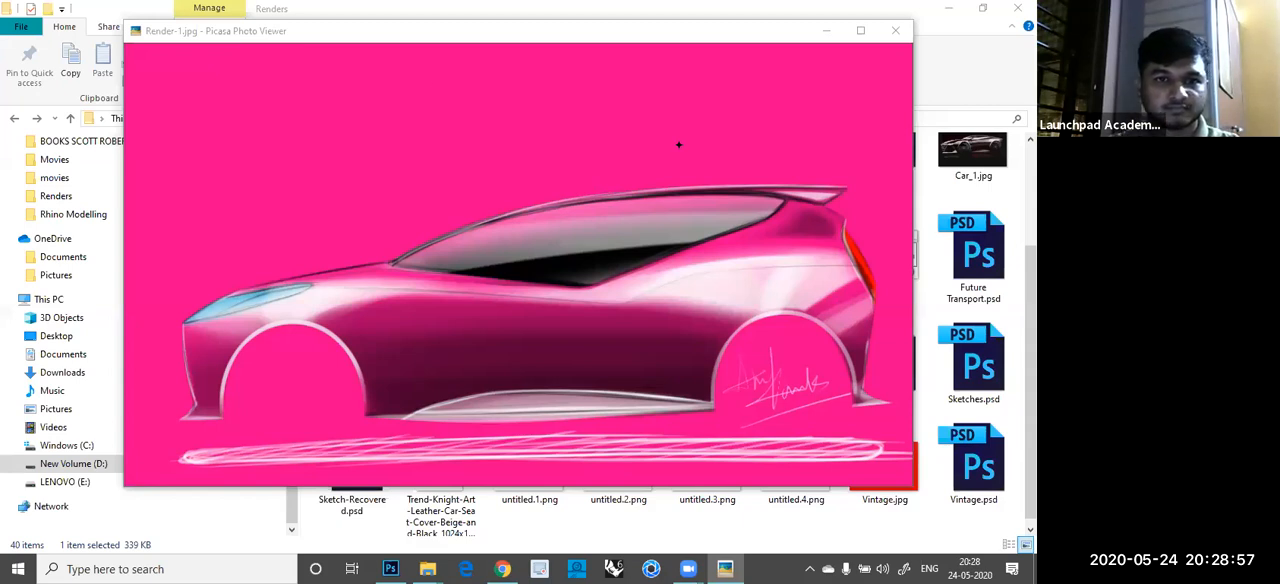
left_click_drag(358, 42, 410, 78)
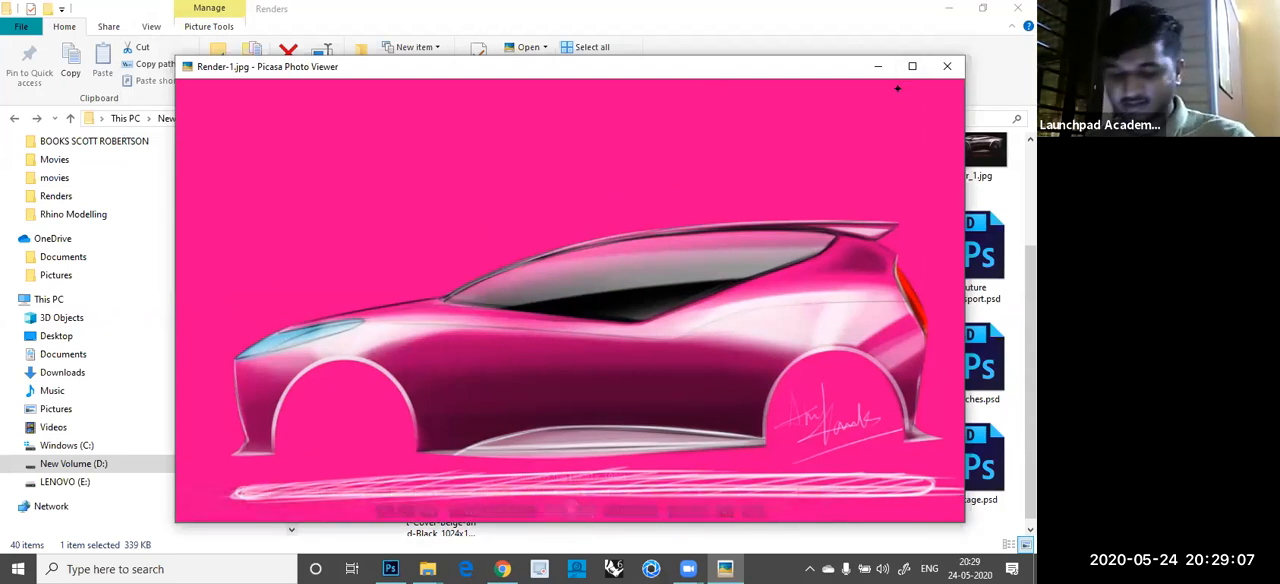
key("Right")
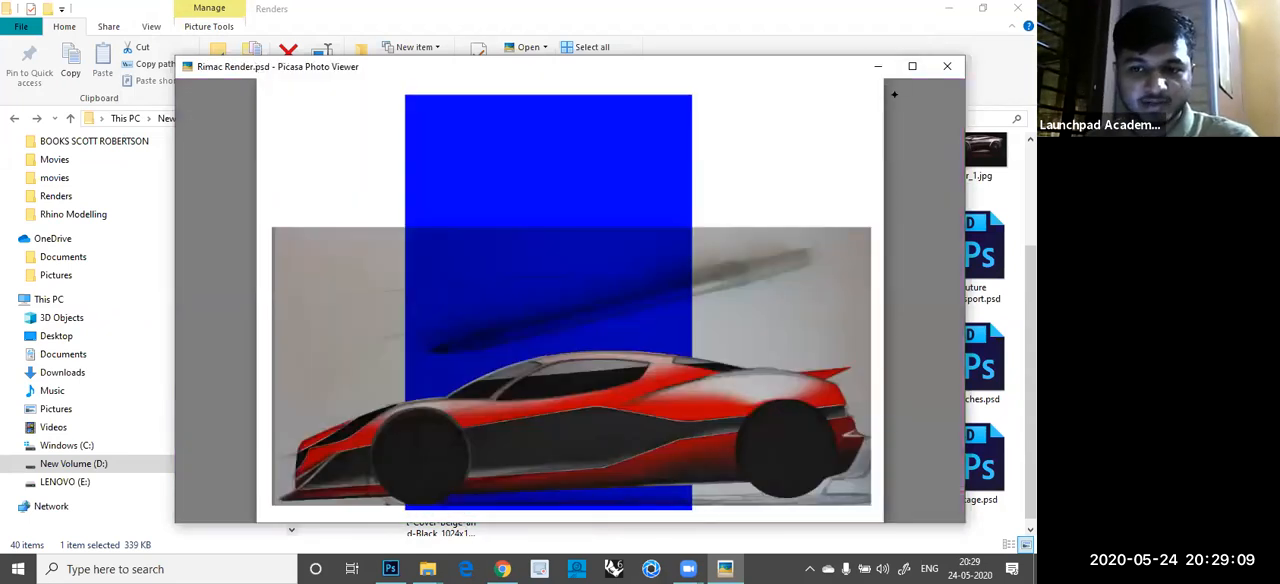
key("Left")
key("Left")
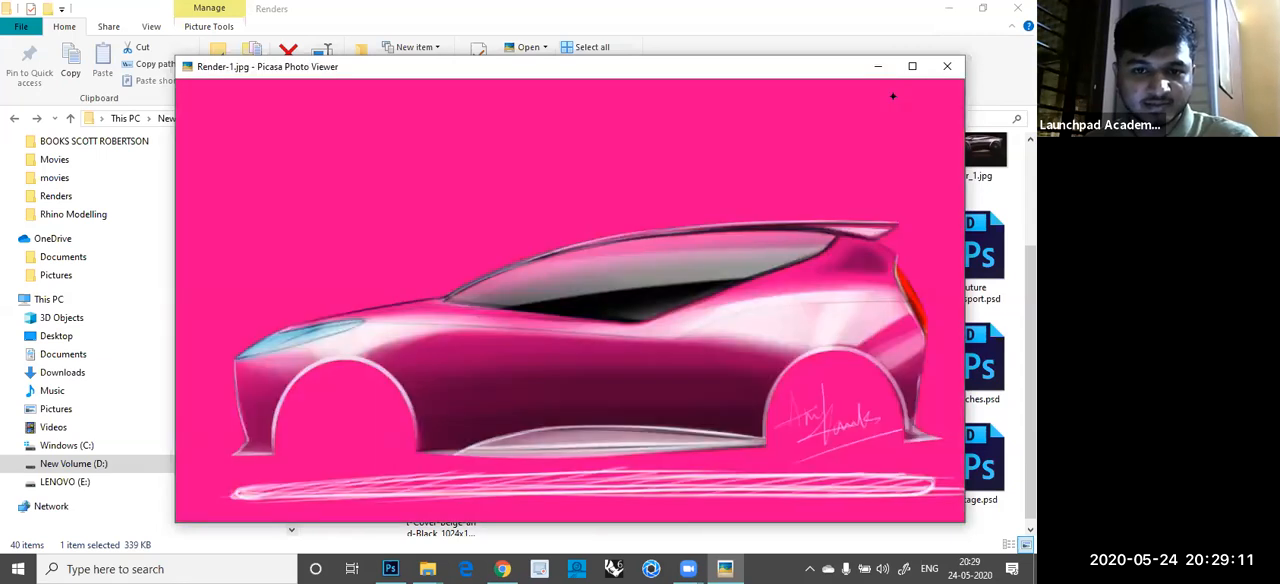
- View the Hardshadow Renders_ car images and examine the hovering taxi scene in Future Transport.psd up close
key("Left")
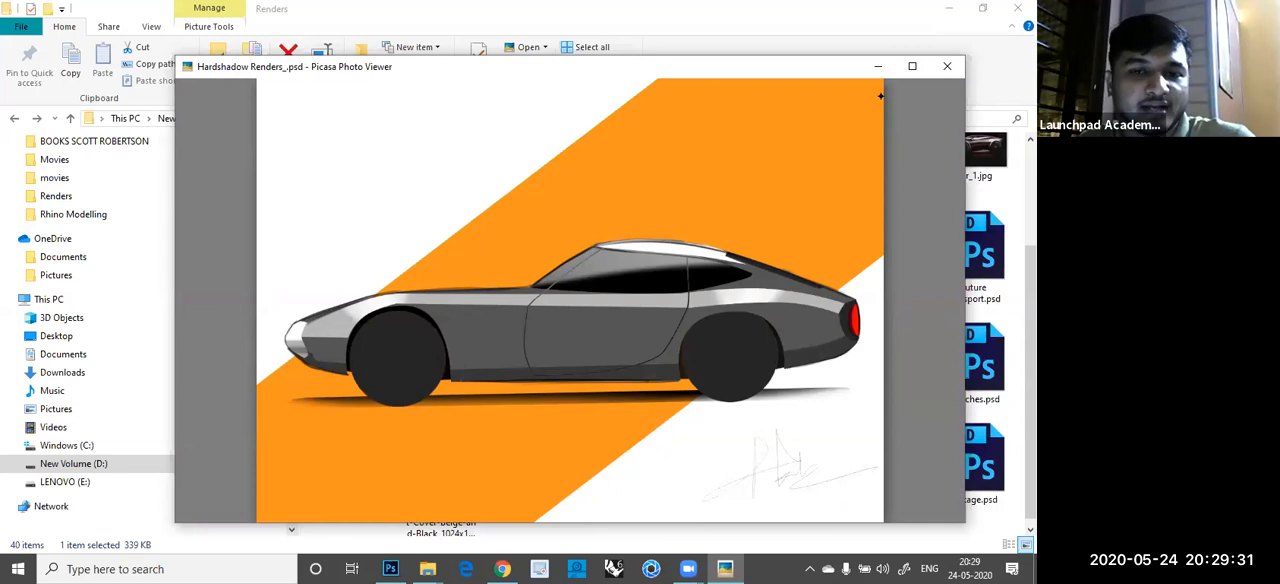
key("Right")
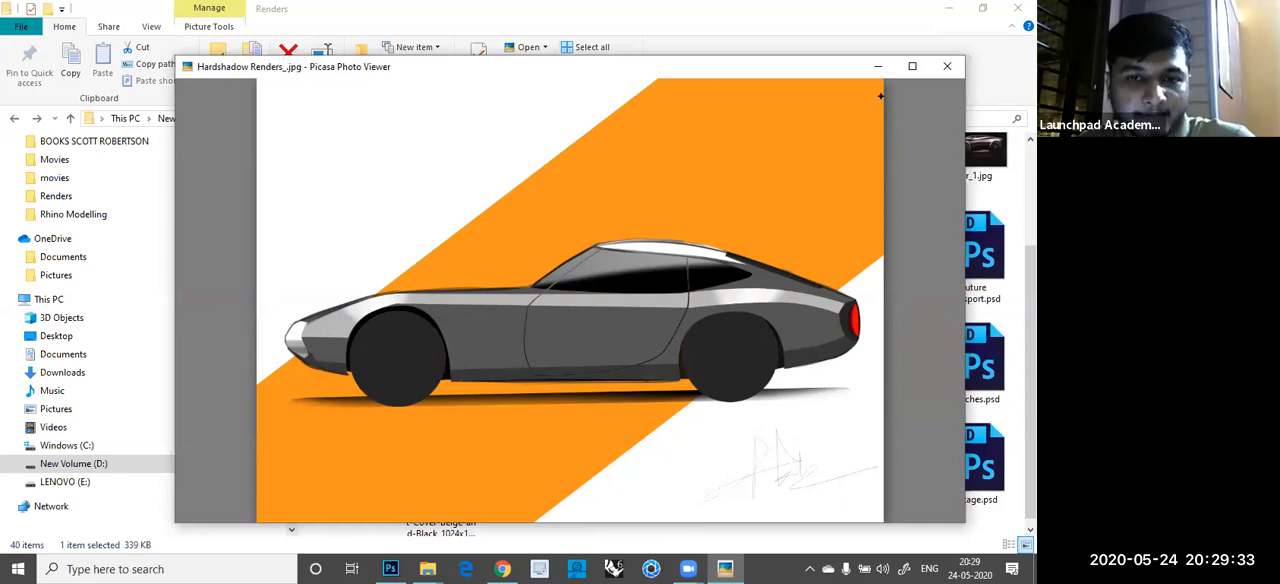
key("Right")
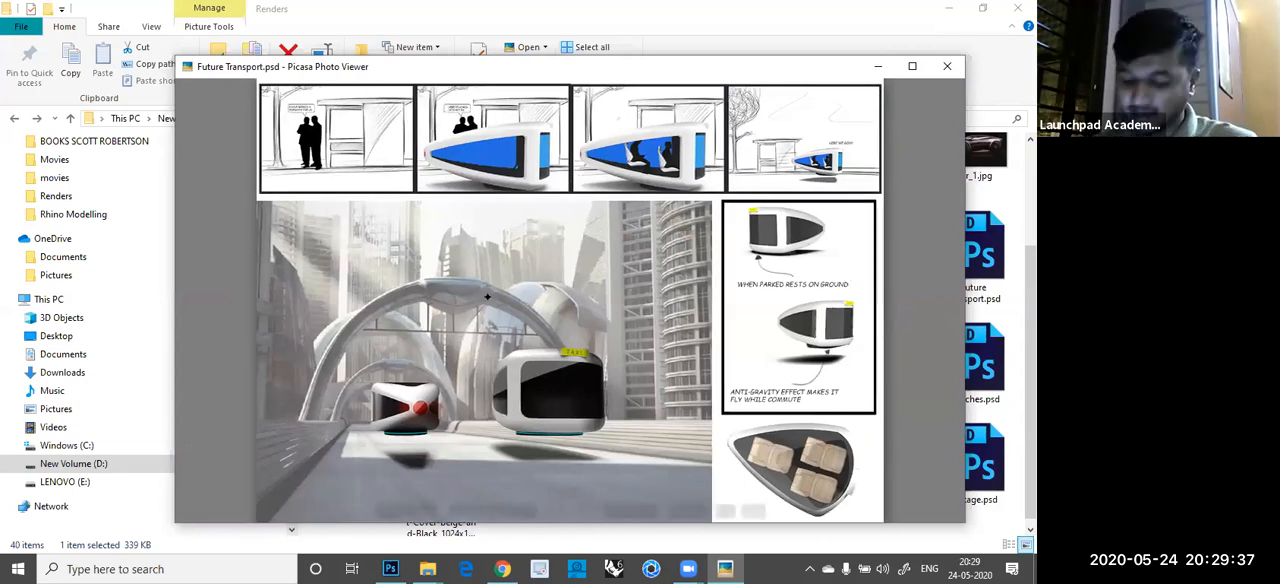
mouse_move(490, 301)
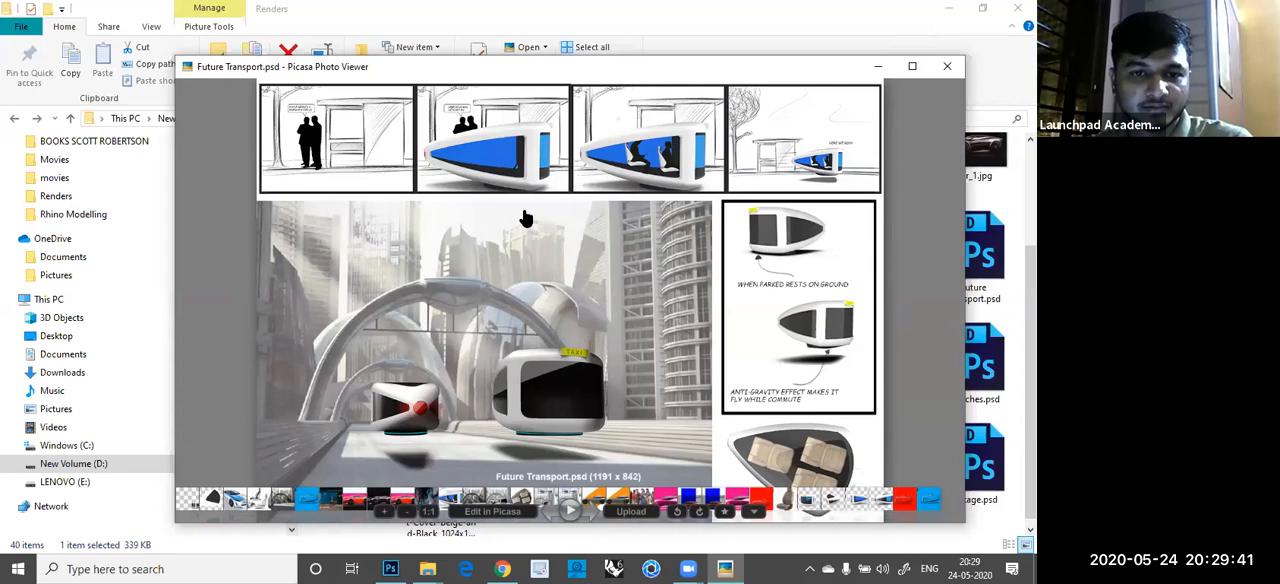
scroll(703, 313, "up", 3)
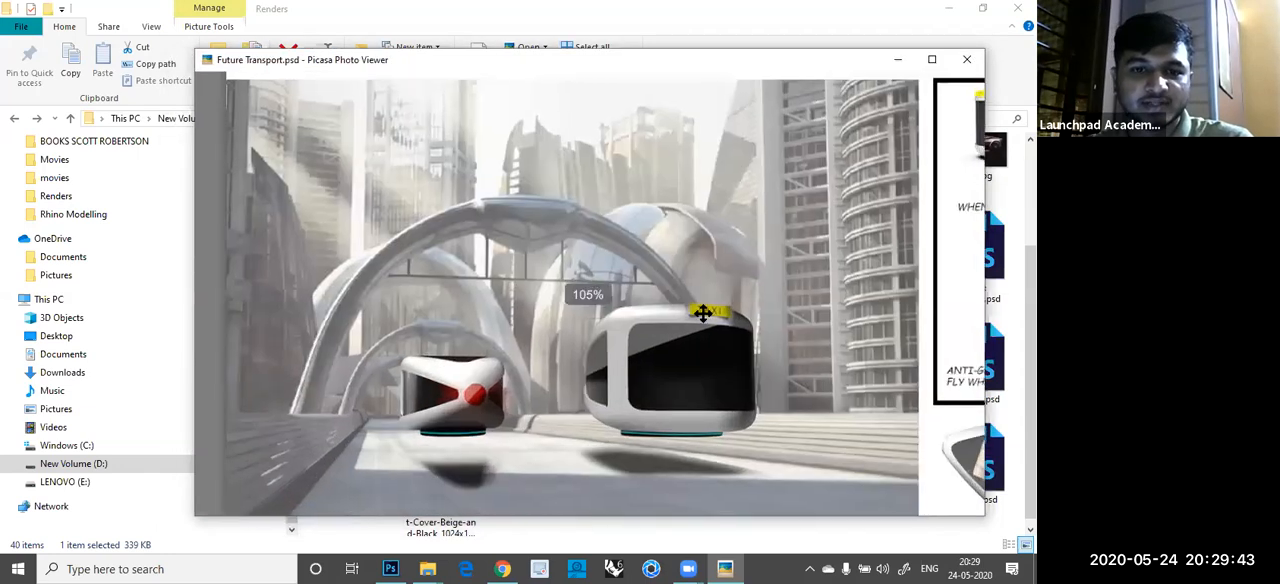
scroll(571, 217, "up", 2)
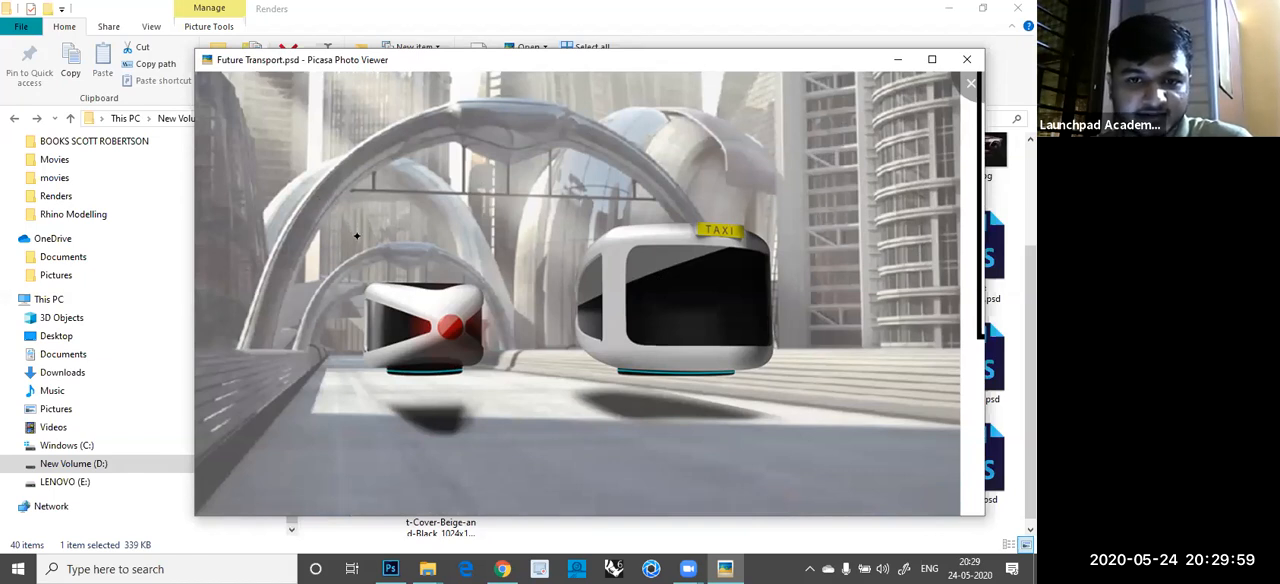
- Browse the FT_FR_RR.jpg and FT_Env.jpg city scenes and the neon street background image
key("Right")
key("Right")
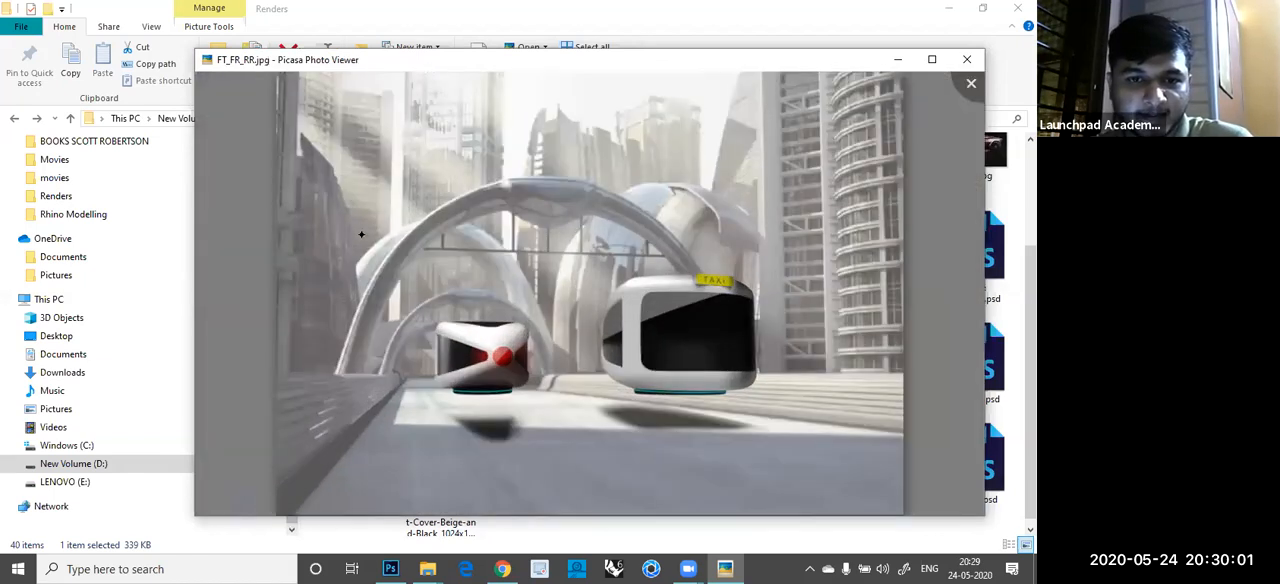
key("Right")
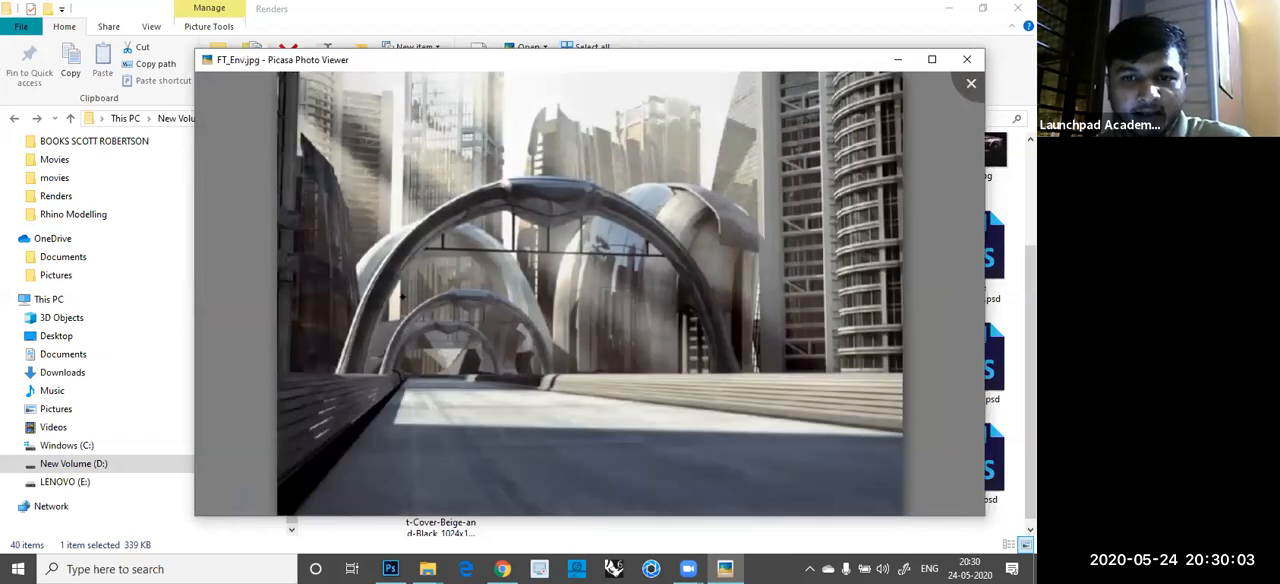
- Compare the dark car render Car_1.jpg with the red version Car_2.jpg
key("Right")
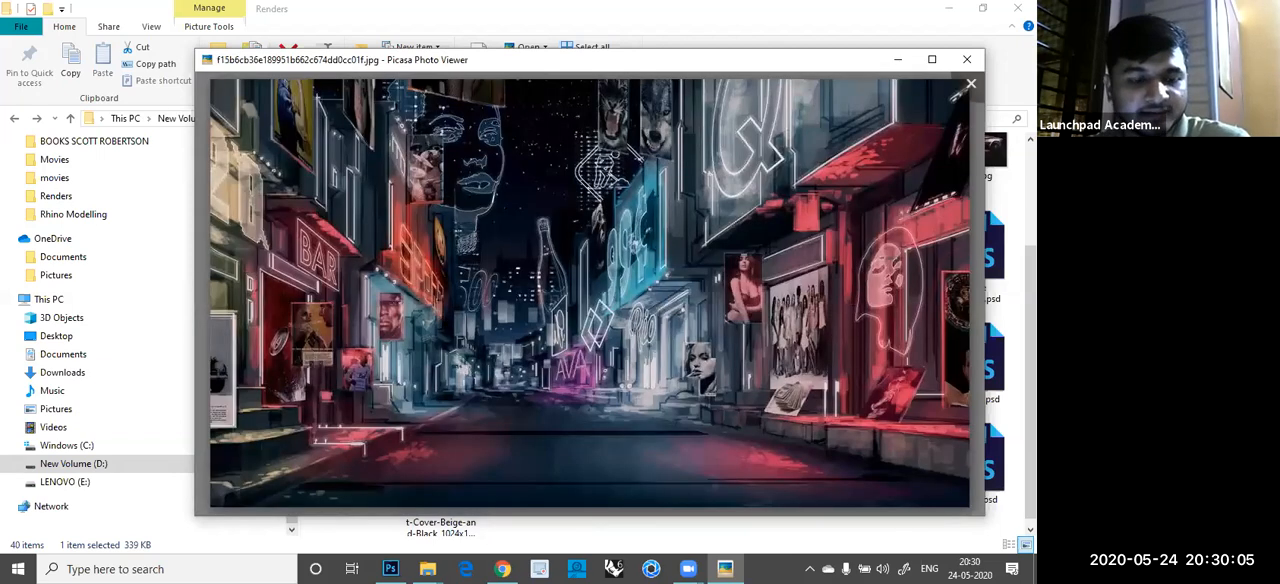
key("Right")
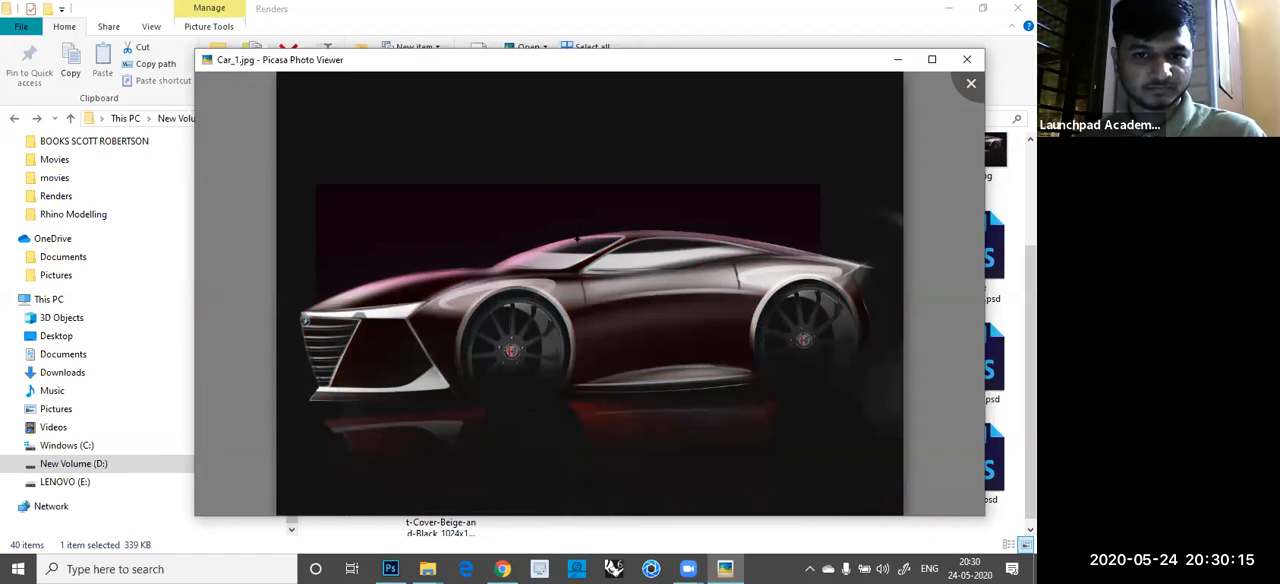
key("Left")
key("Right")
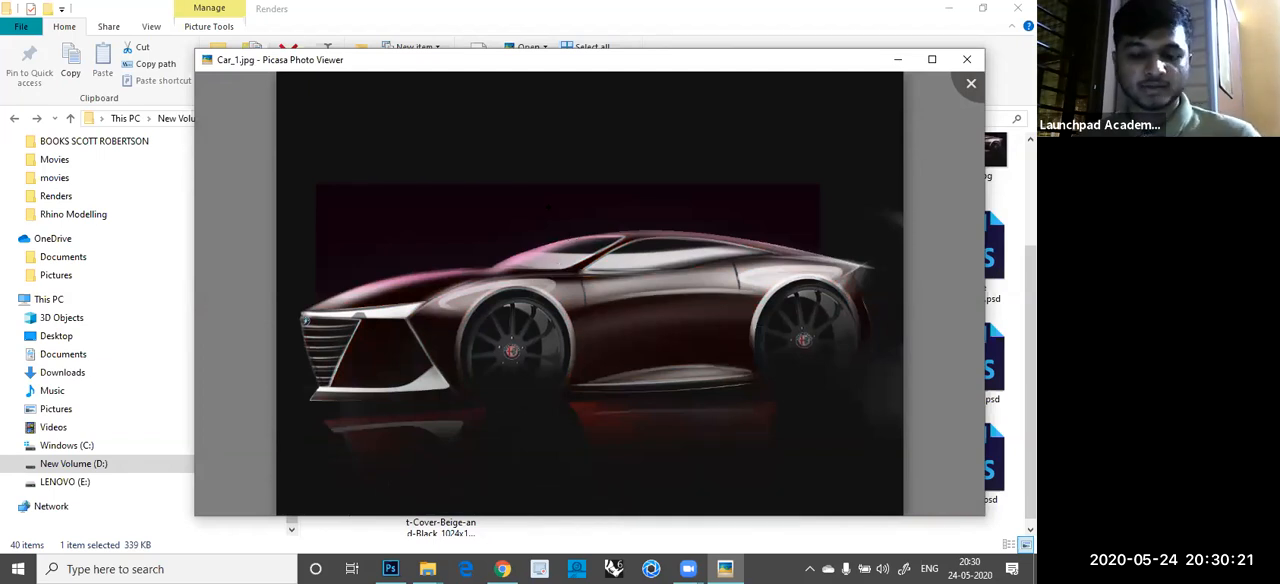
key("Right")
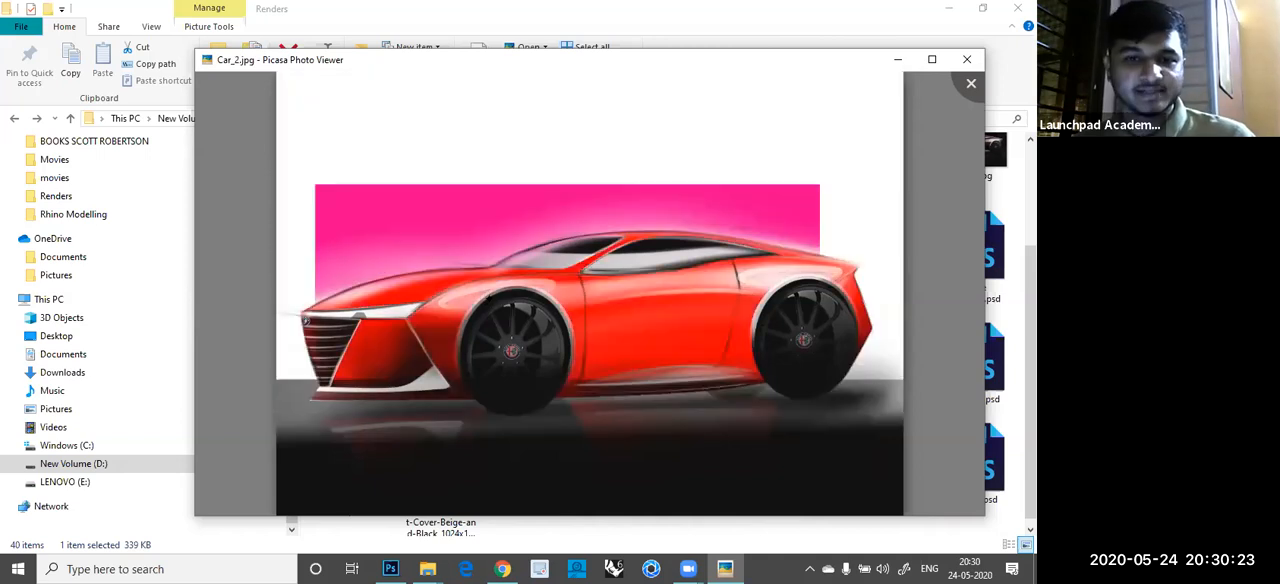
- Compare the empty city background FT_Env.jpg with the FT_FR_RR.jpg scene containing the vehicles
key("Right")
key("Right")
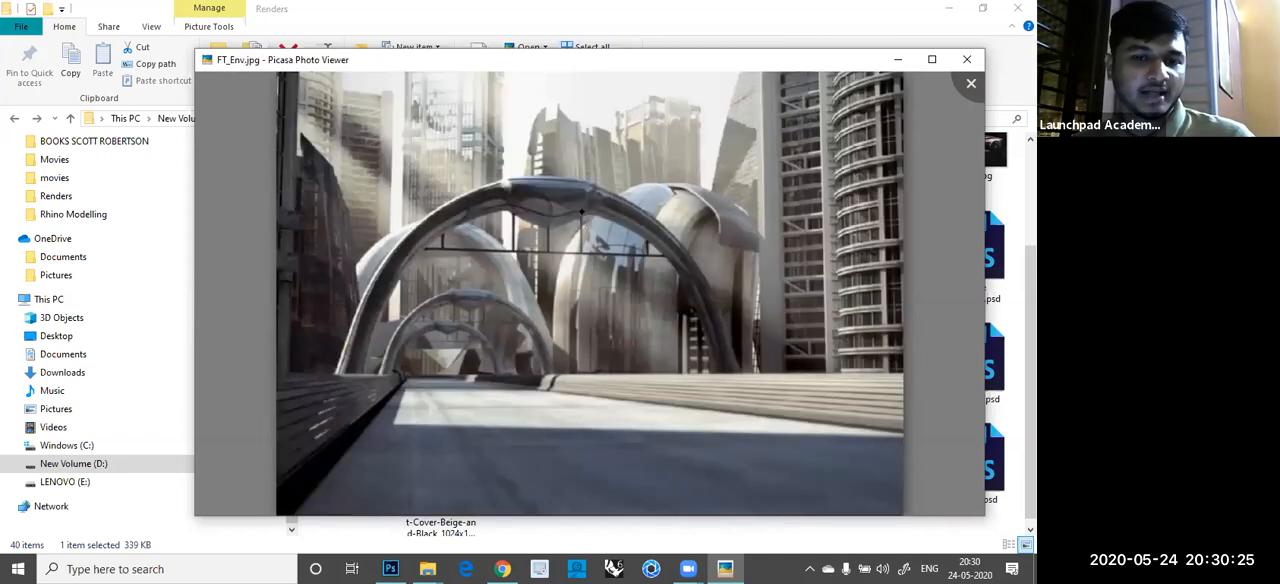
key("Right")
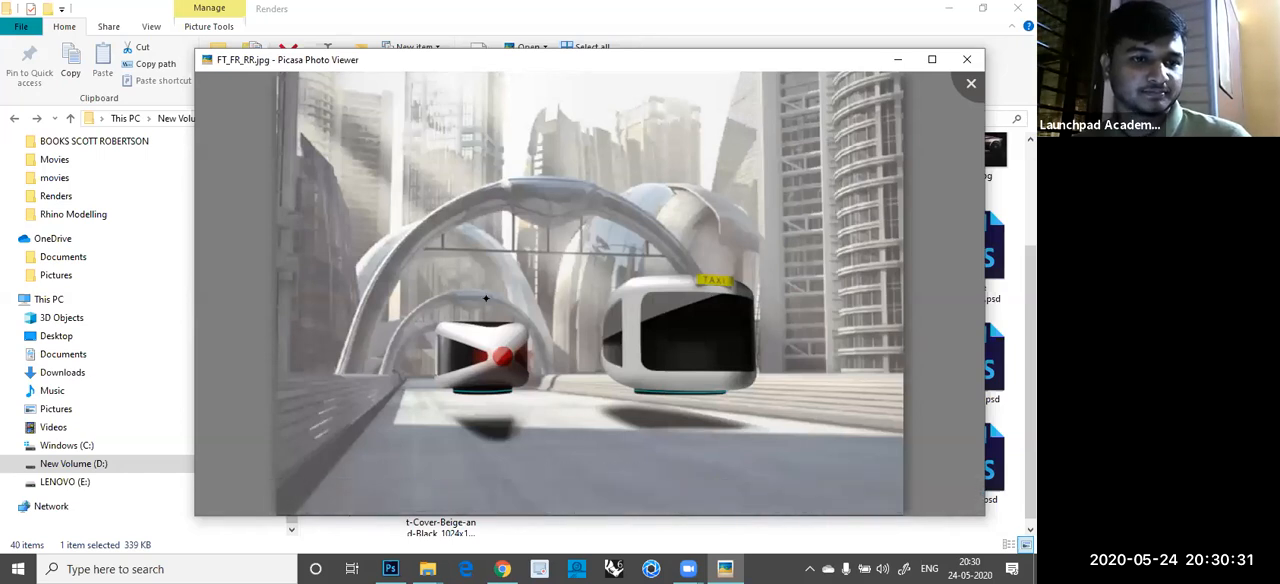
key("Right")
key("Right")
key("Right")
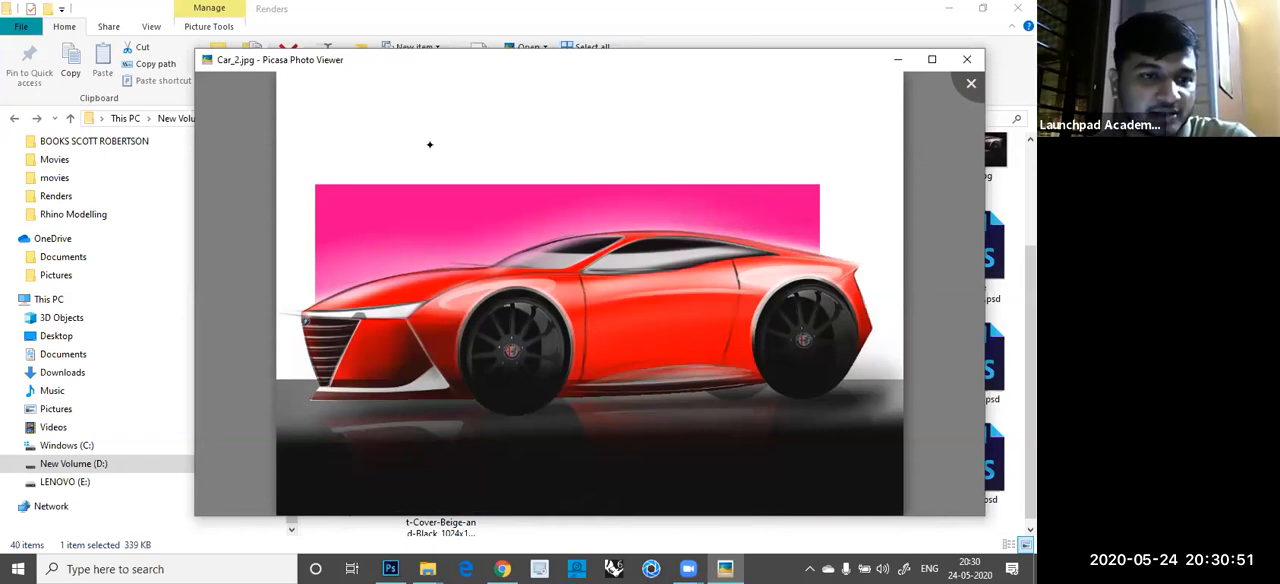
- Review the Car_2.jpg, Car_1.jpg and Car.psd renders once more and close the photo viewer
key("Left")
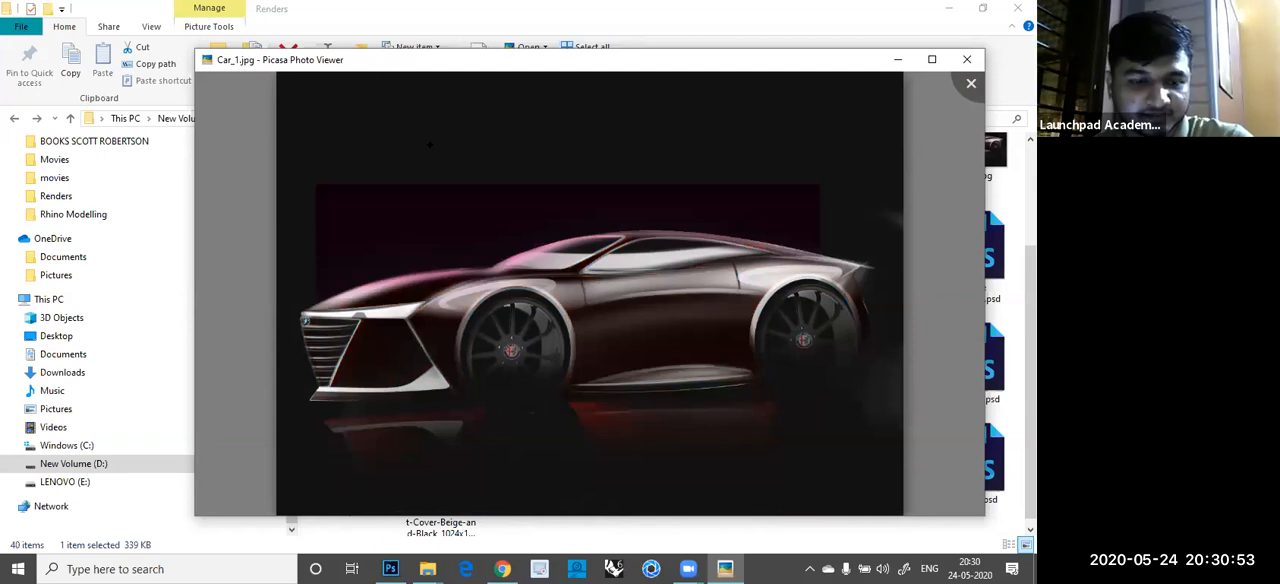
key("Left")
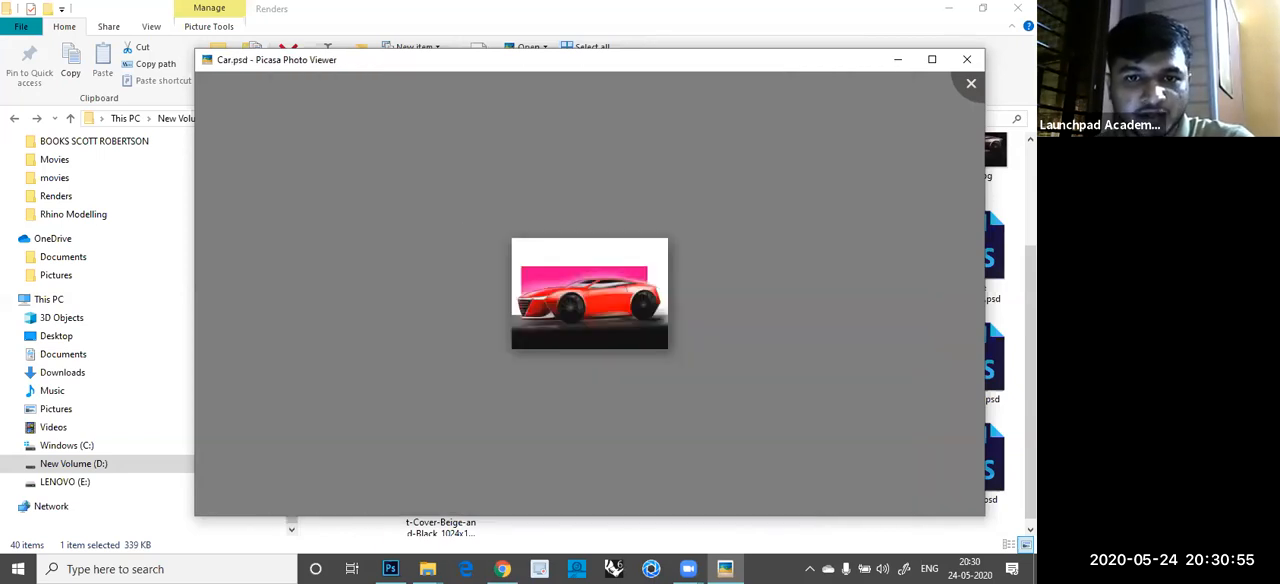
key("Escape")
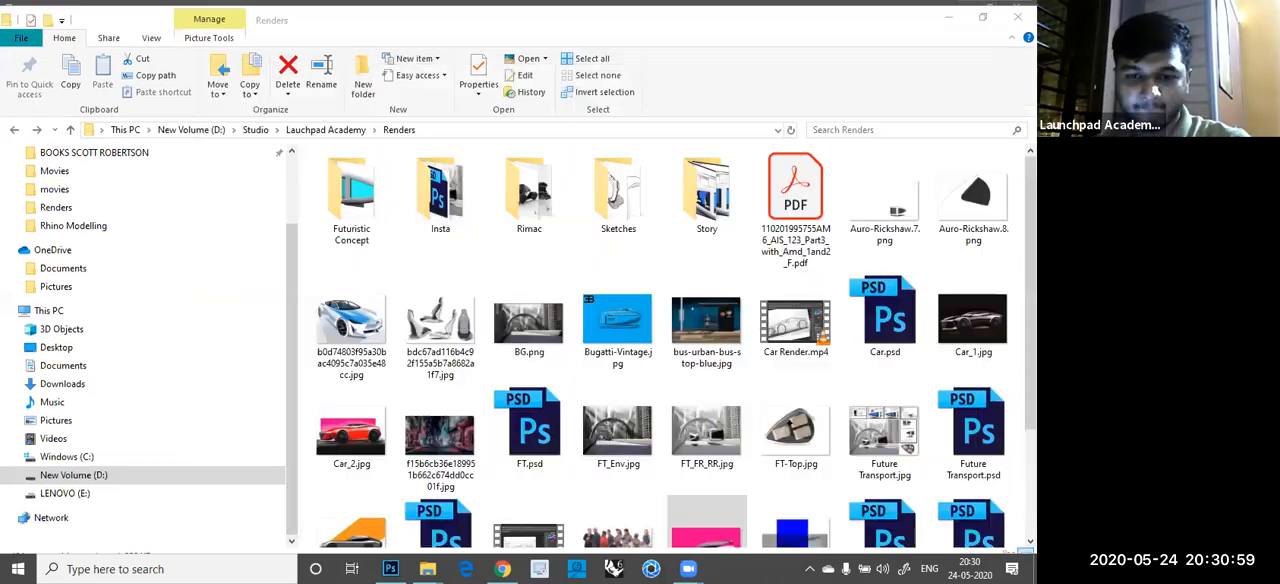
- Switch back to Photoshop and check the white highlights on the car by turning Layer 18 off and on
scroll(586, 245, "down", 2)
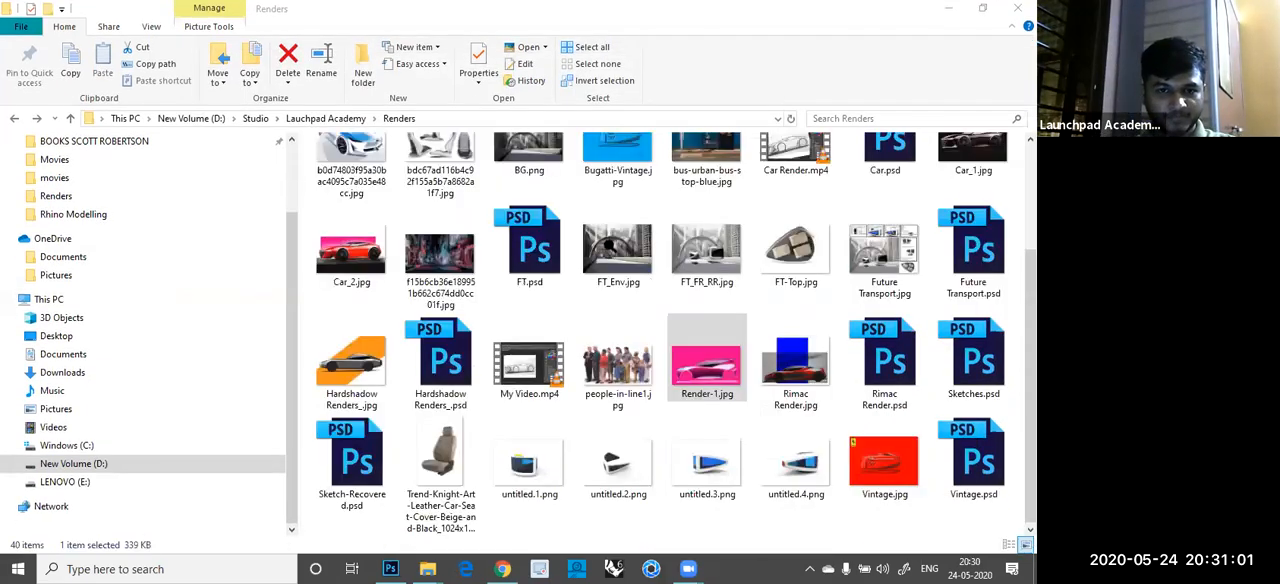
key("alt+Tab")
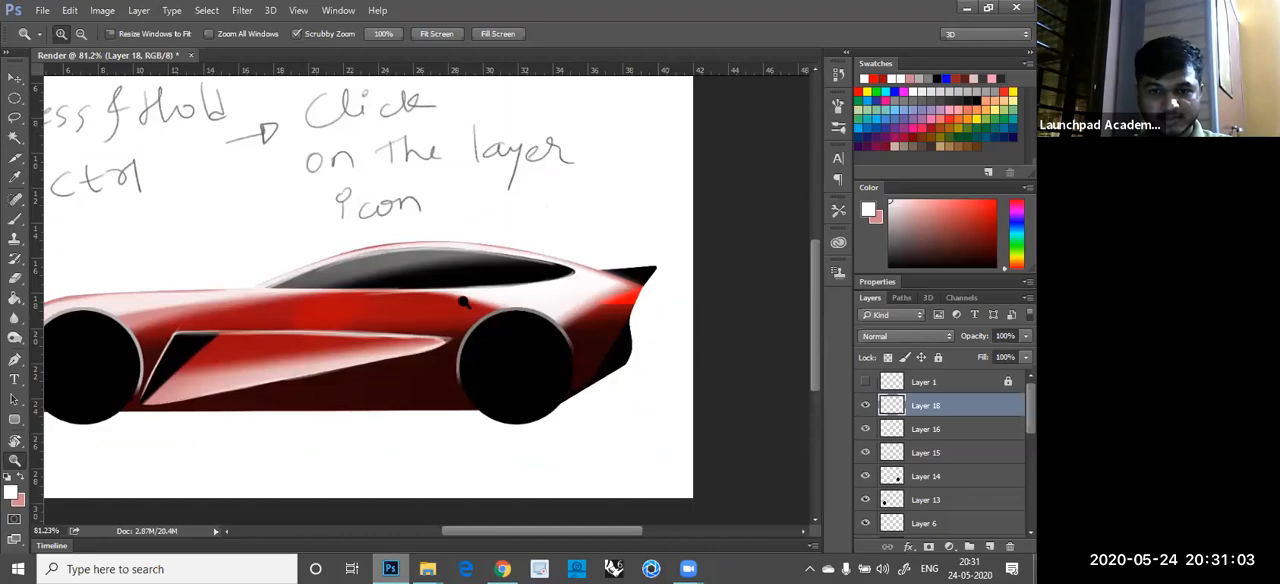
scroll(543, 301, "down", 3)
scroll(508, 272, "up", 1)
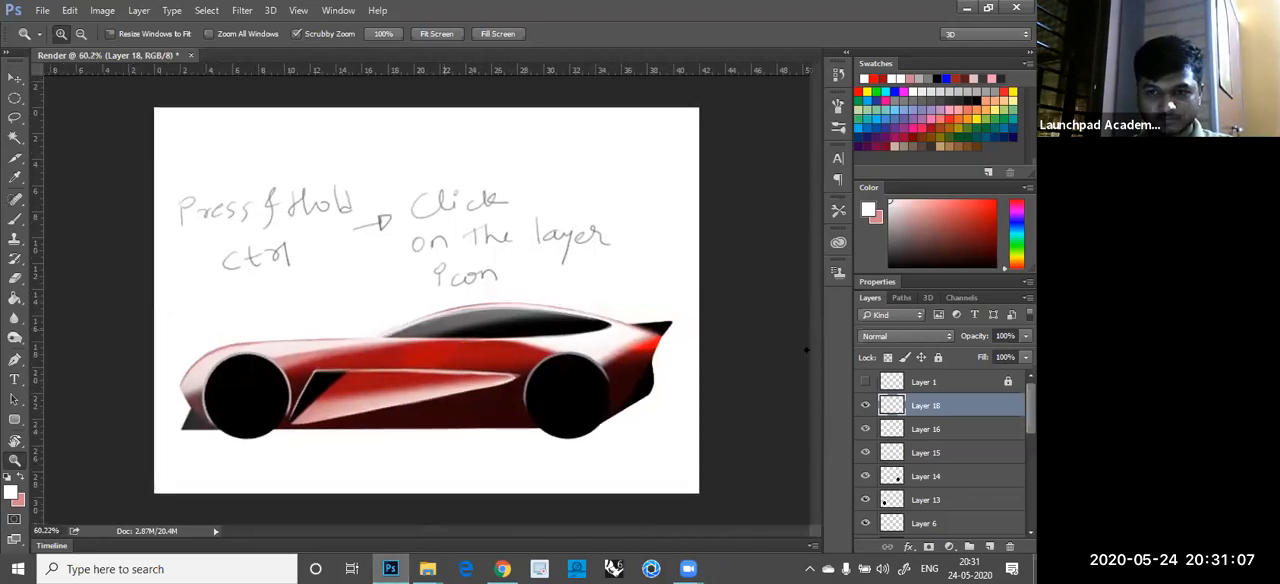
left_click(866, 405)
left_click(866, 405)
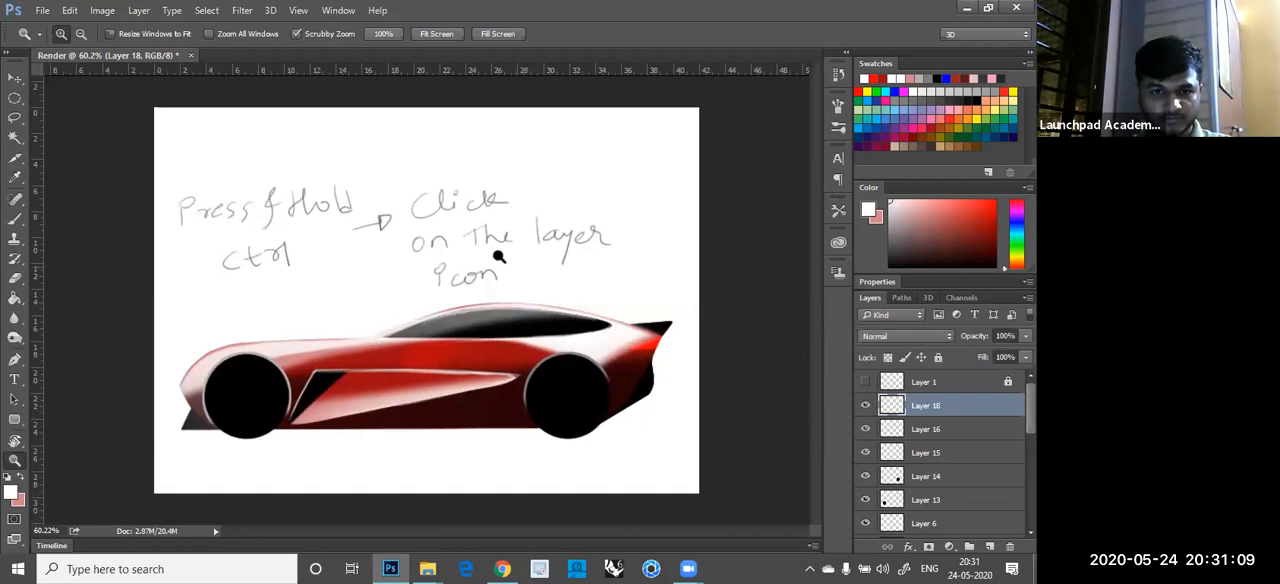
- Select Layer 6 with the handwritten note above the car and hide it
scroll(543, 235, "up", 3)
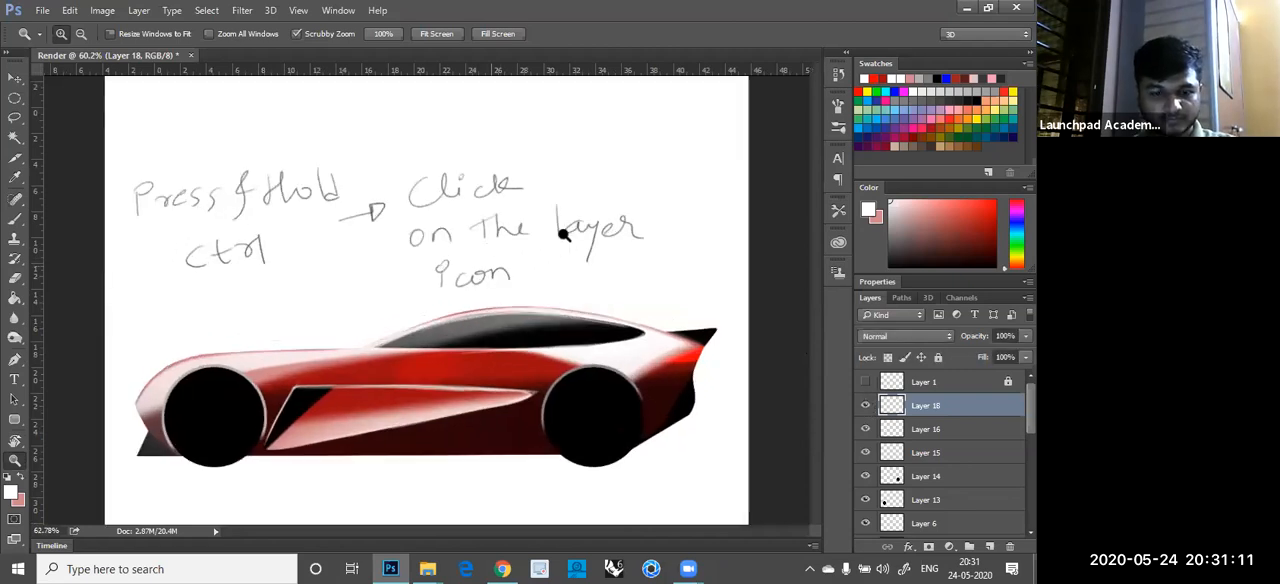
scroll(510, 270, "up", 1)
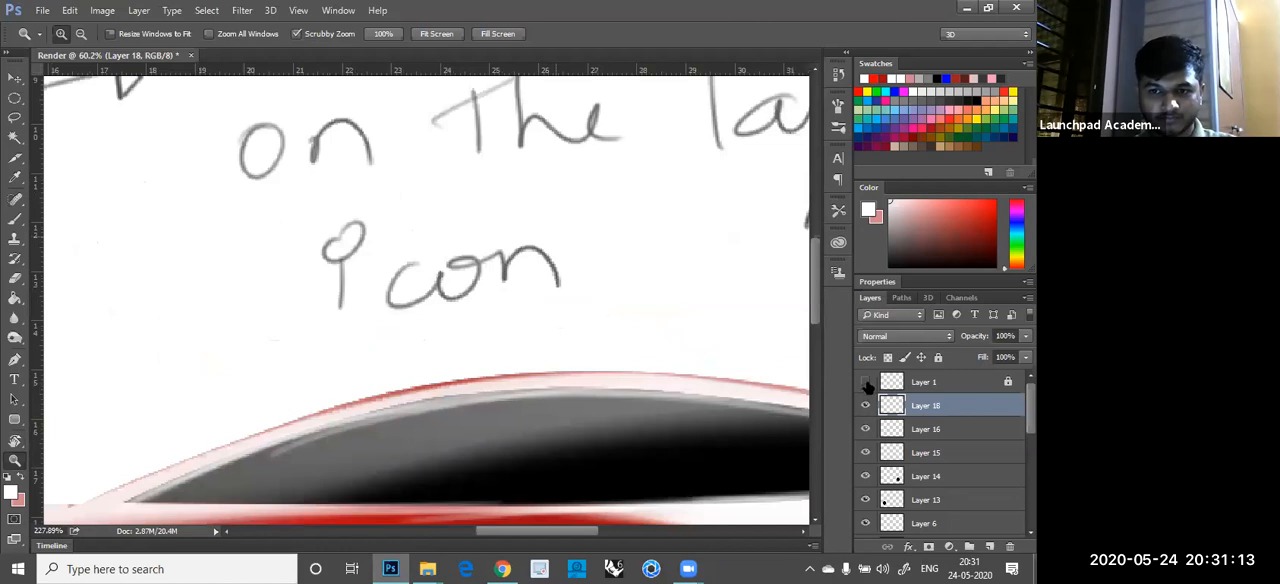
key("v")
left_click(511, 292, "ctrl")
key("ctrl+comma")
scroll(498, 303, "down", 4)
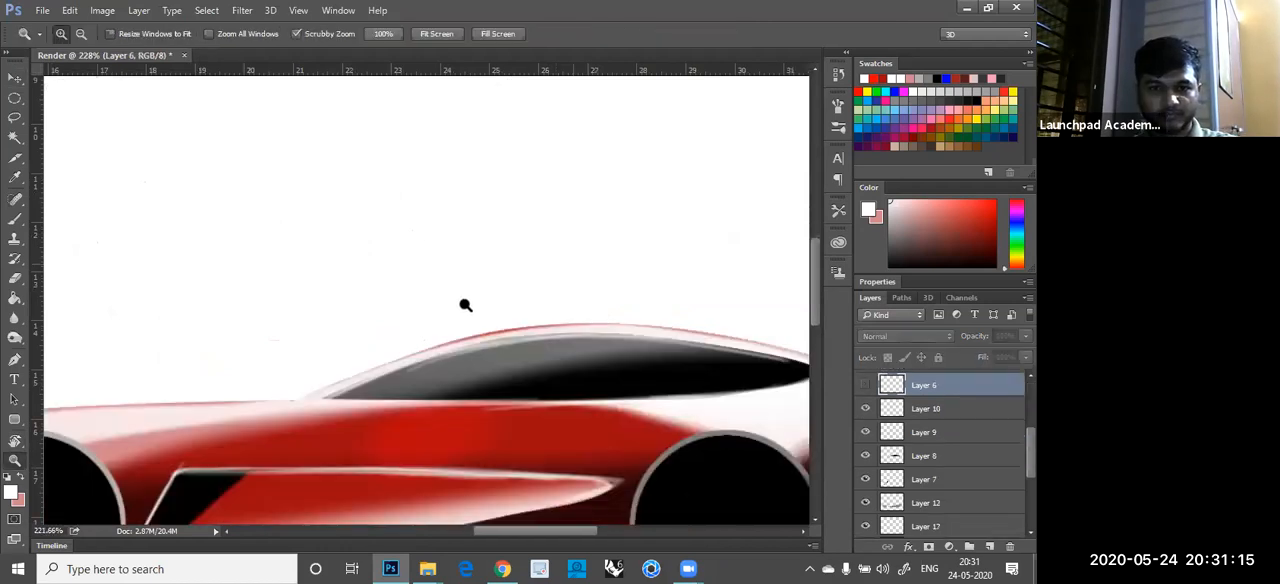
scroll(488, 300, "down", 1)
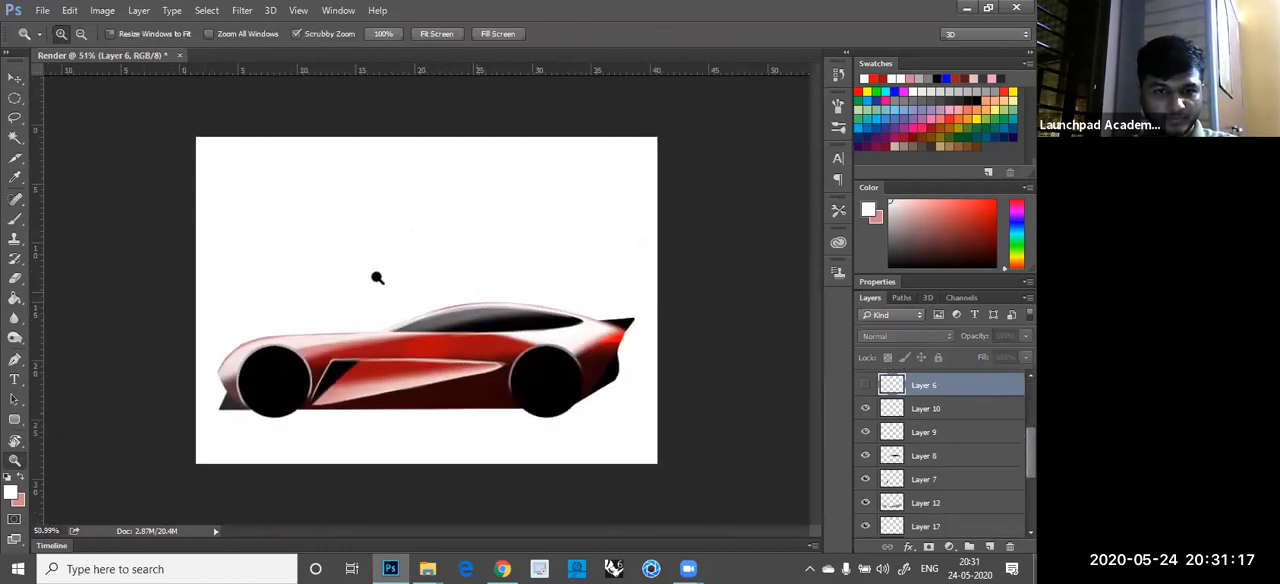
scroll(365, 284, "up", 1)
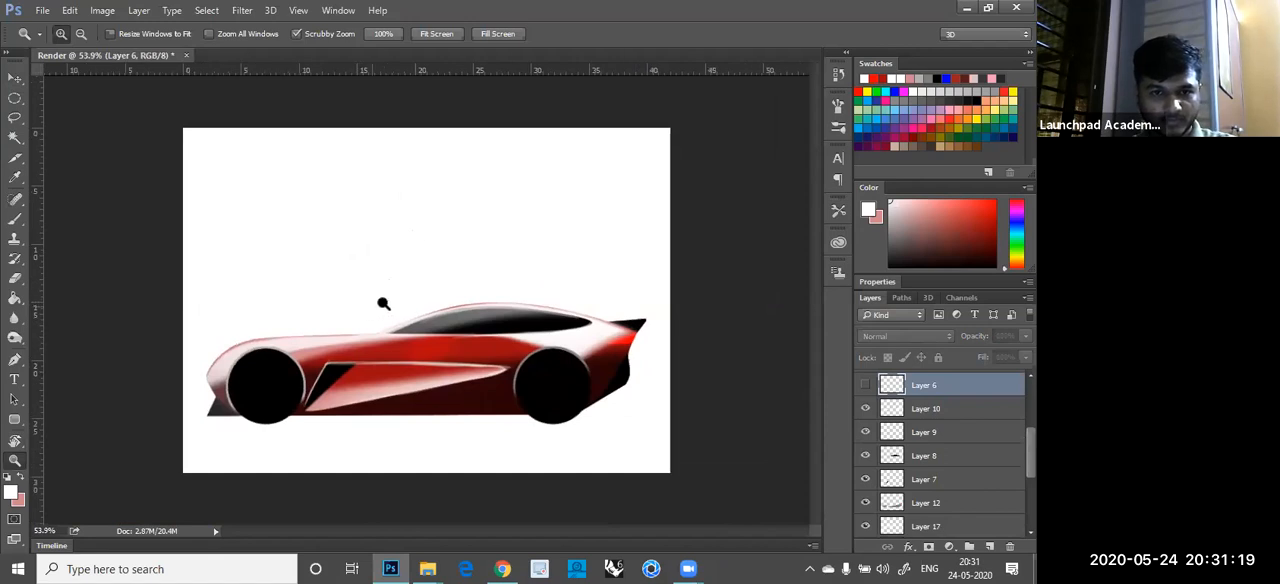
scroll(385, 290, "up", 1)
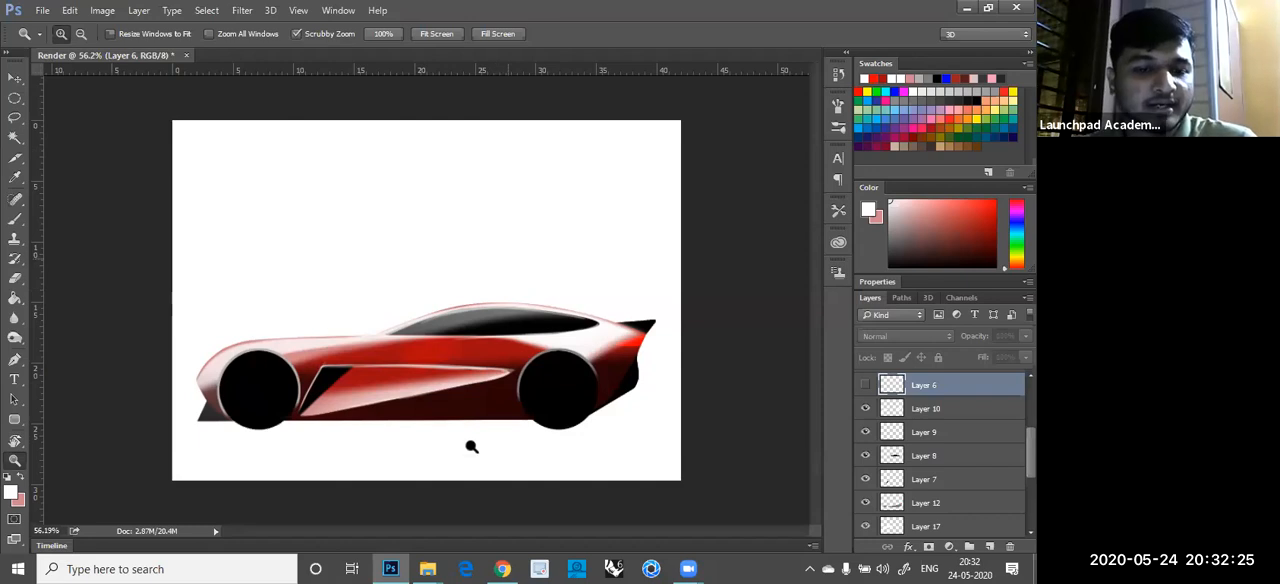
- Switch to the Renders folder in File Explorer, look through its files, go back to Launchpad Academy, and reopen Renders
left_click(428, 569)
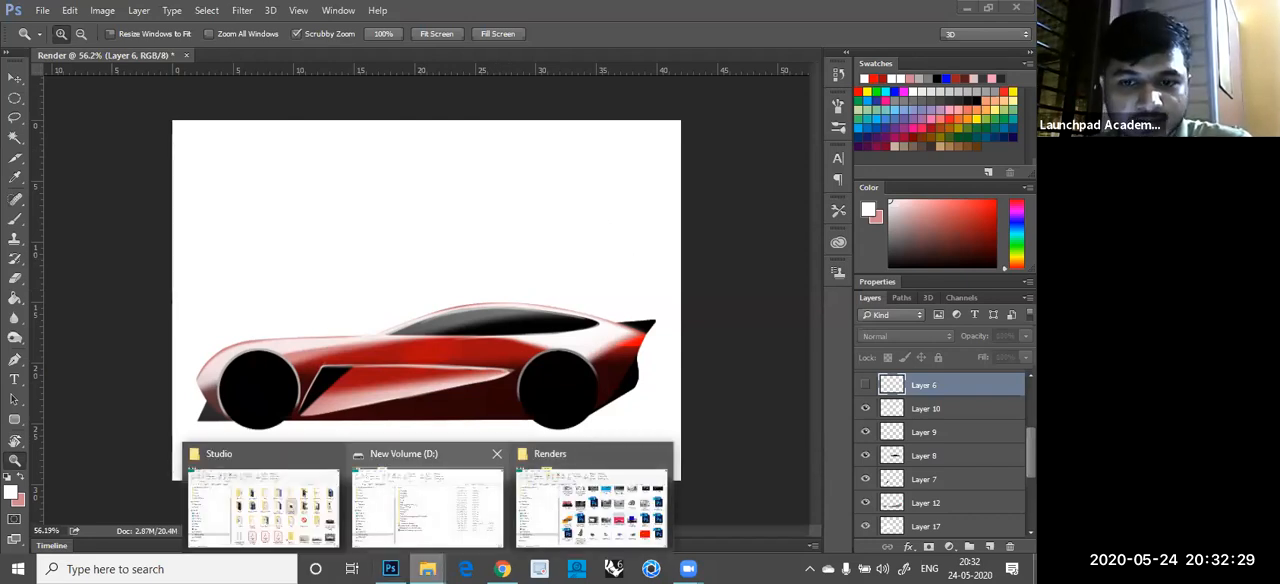
left_click(590, 505)
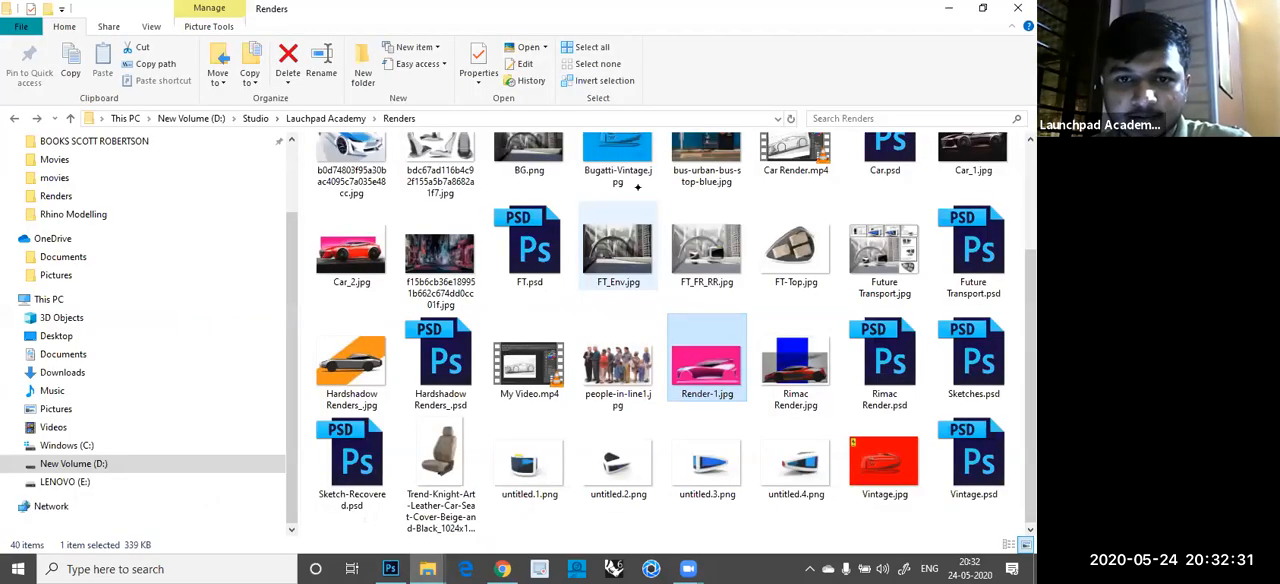
scroll(590, 215, "up", 3)
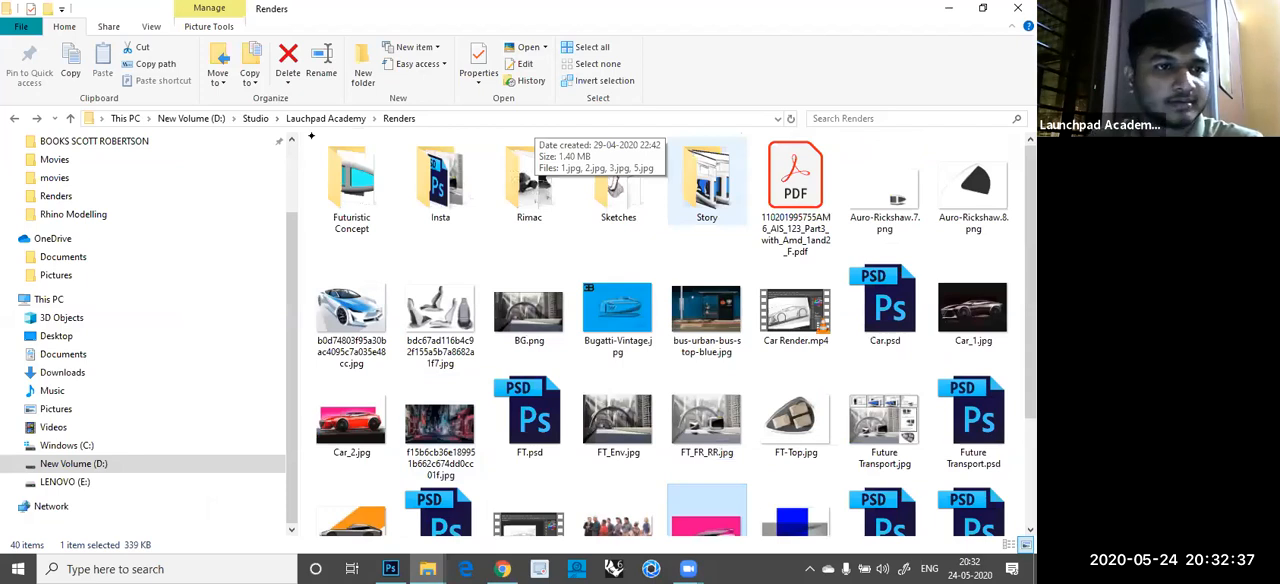
left_click(14, 119)
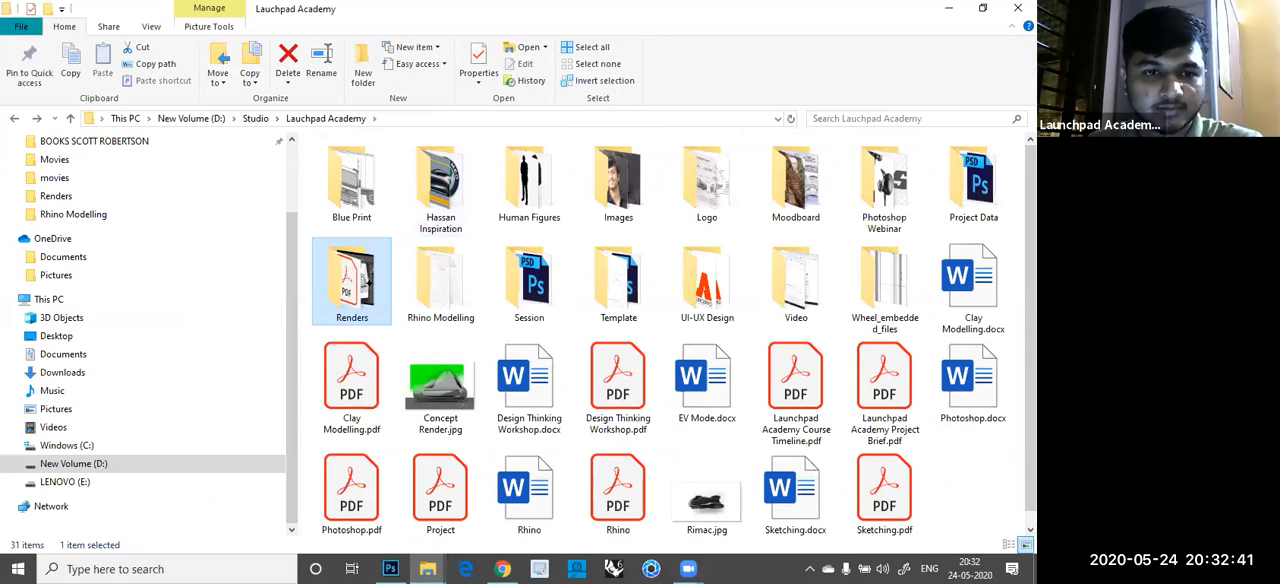
double_click(368, 284)
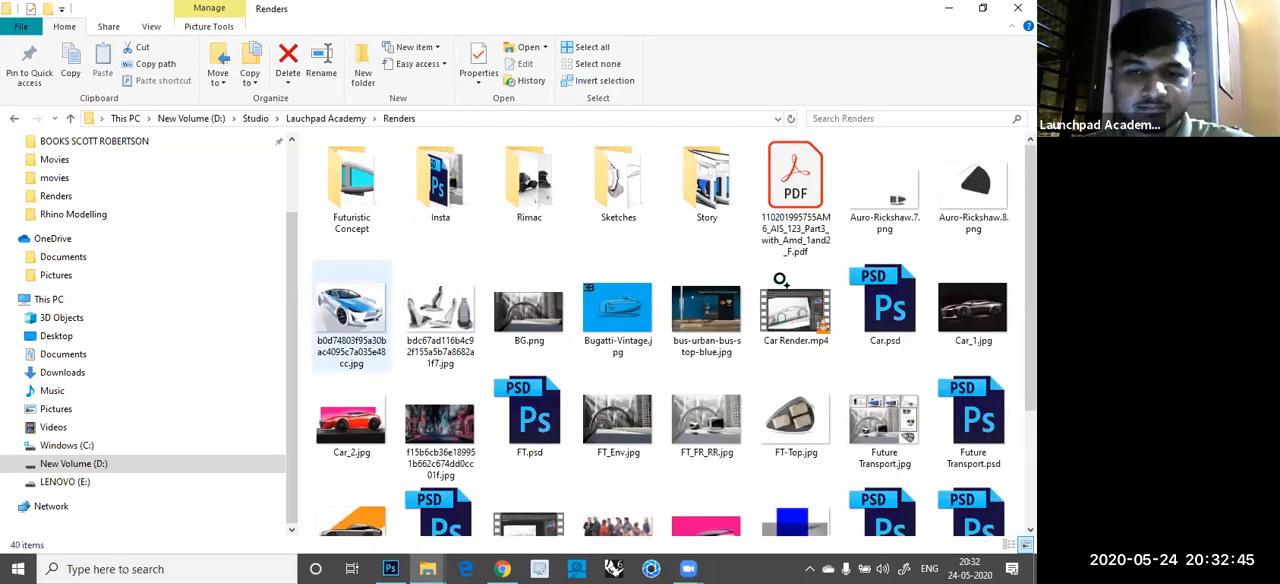
- Open the Car Render.mp4 video in VLC, pause it at the opening car sketch, and close the player
left_click(780, 279)
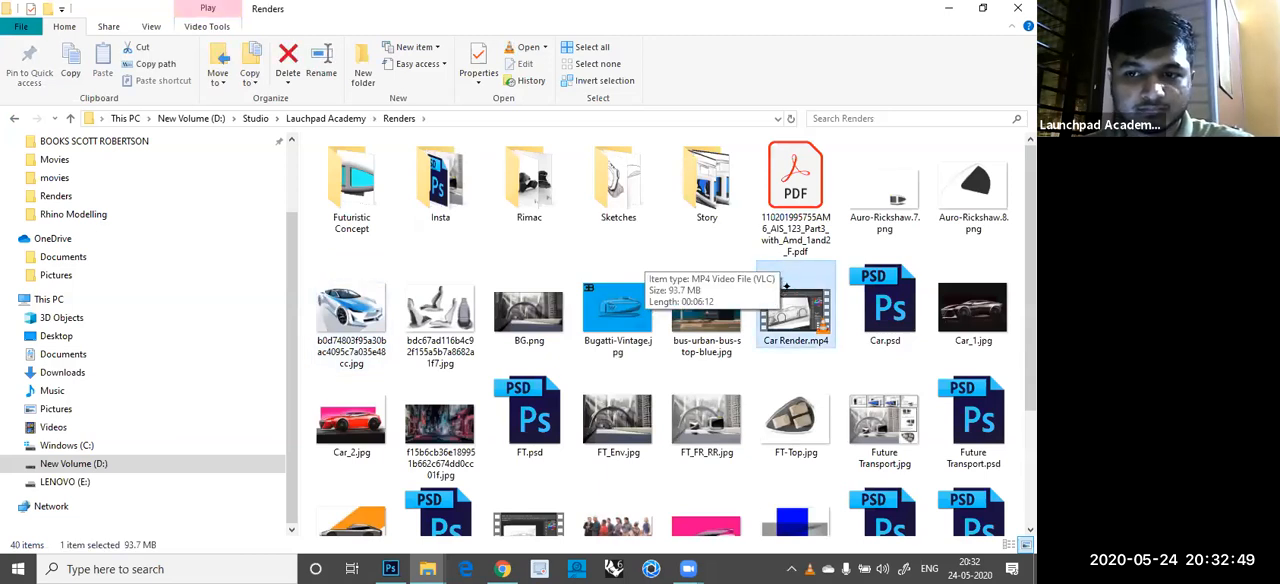
double_click(787, 287)
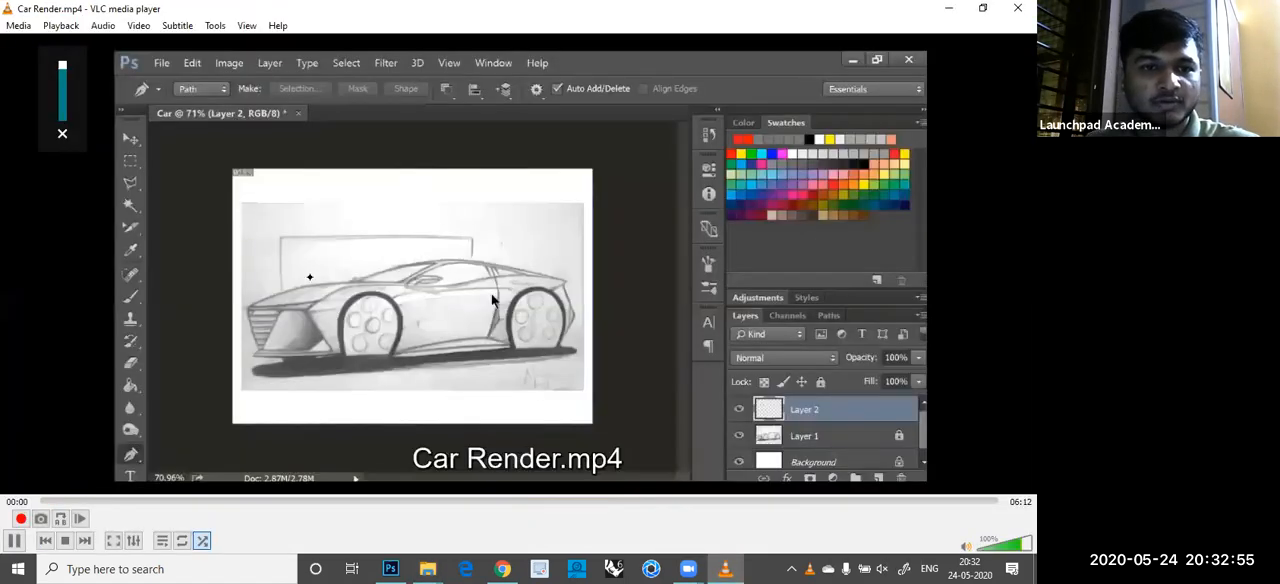
key("space")
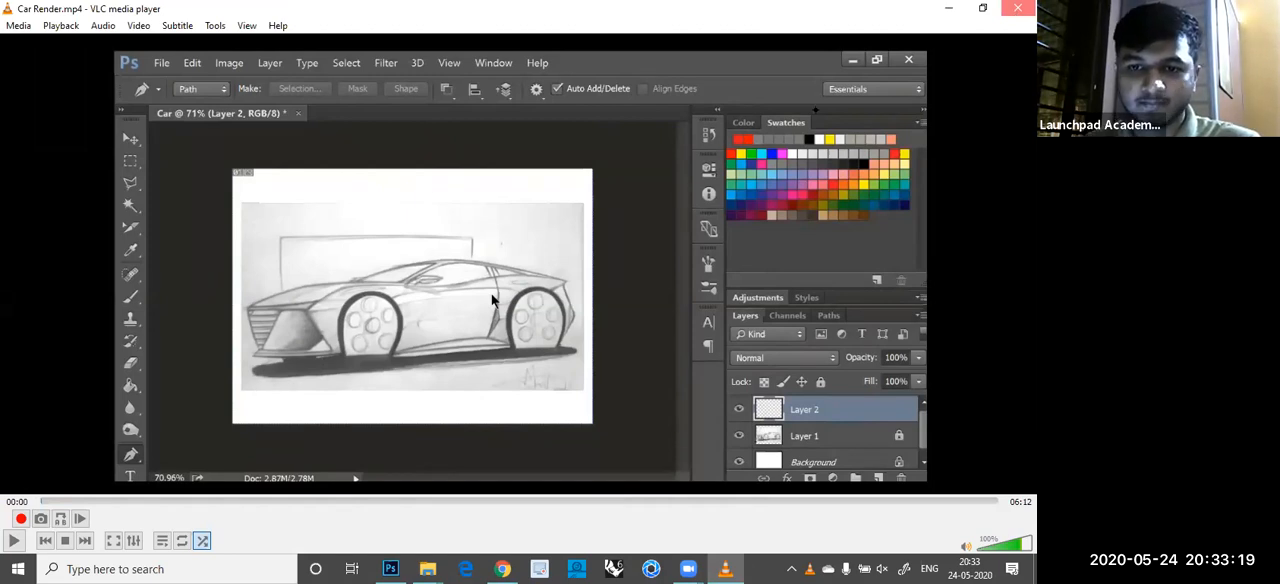
left_click(1017, 8)
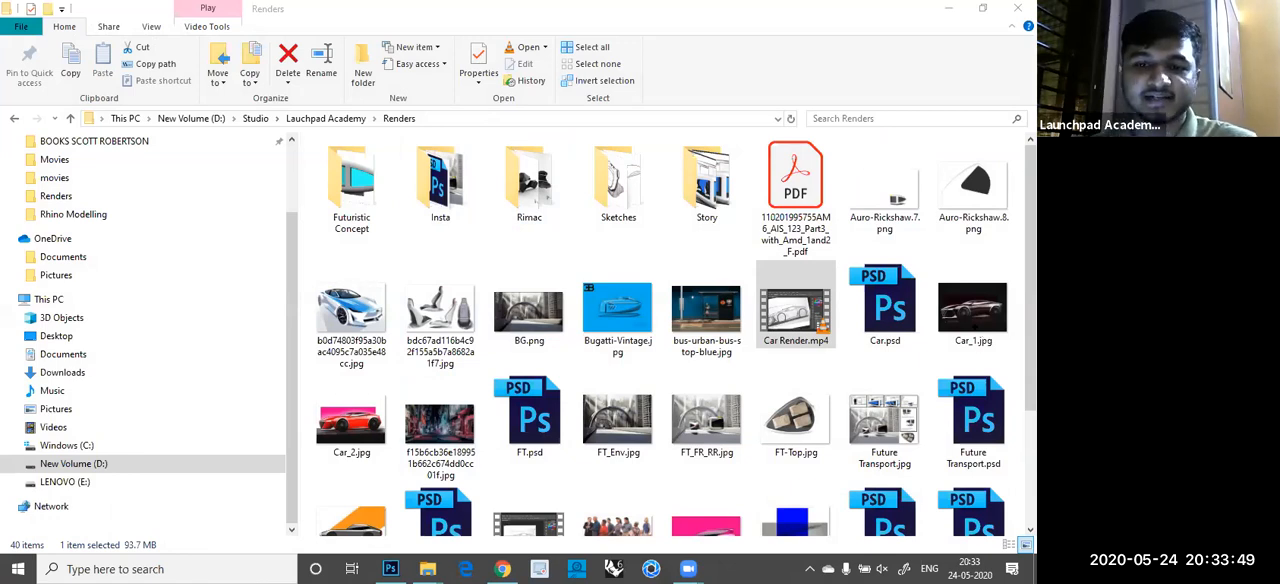
- View the Car_1.jpg render, and open the blue and white car concept image from the Renders folder
left_click(968, 312)
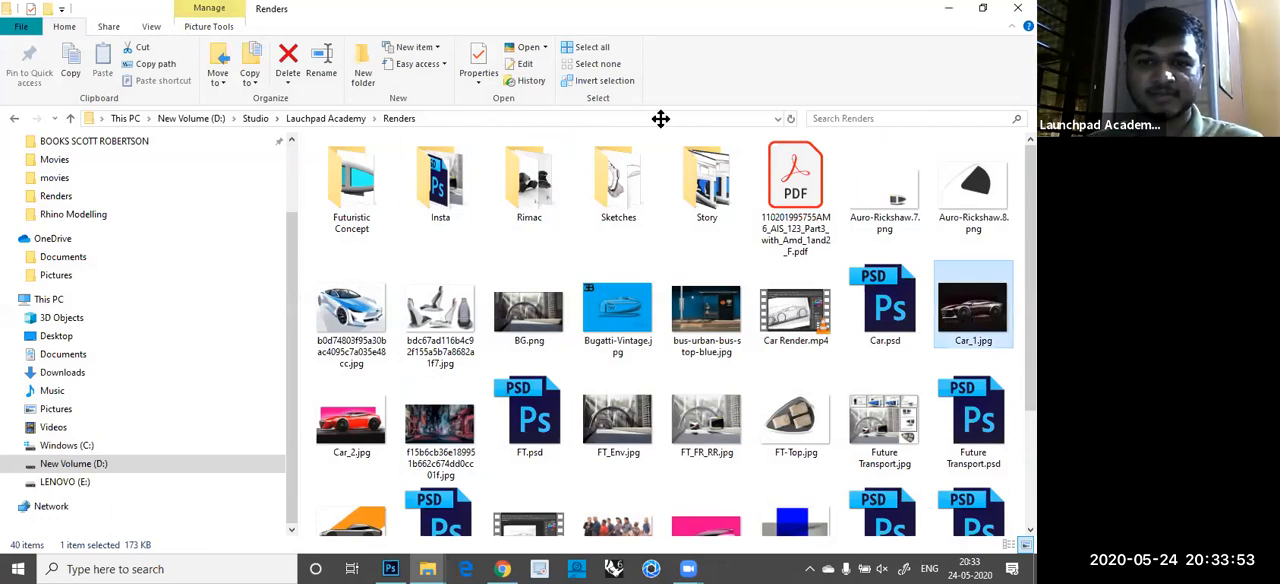
key("Return")
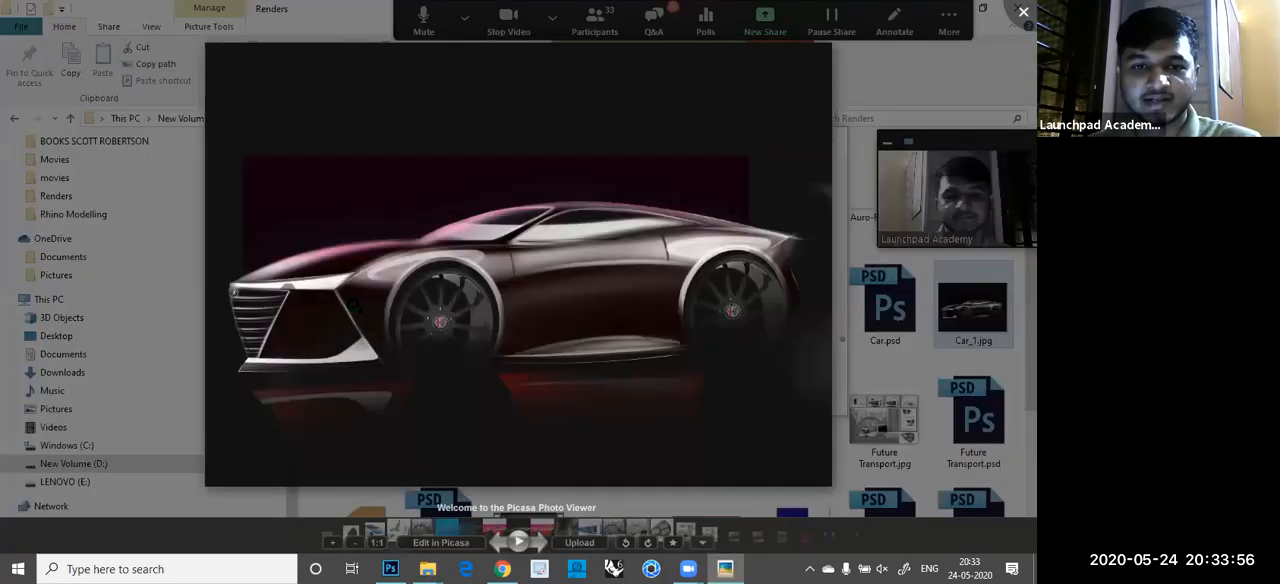
double_click(386, 284)
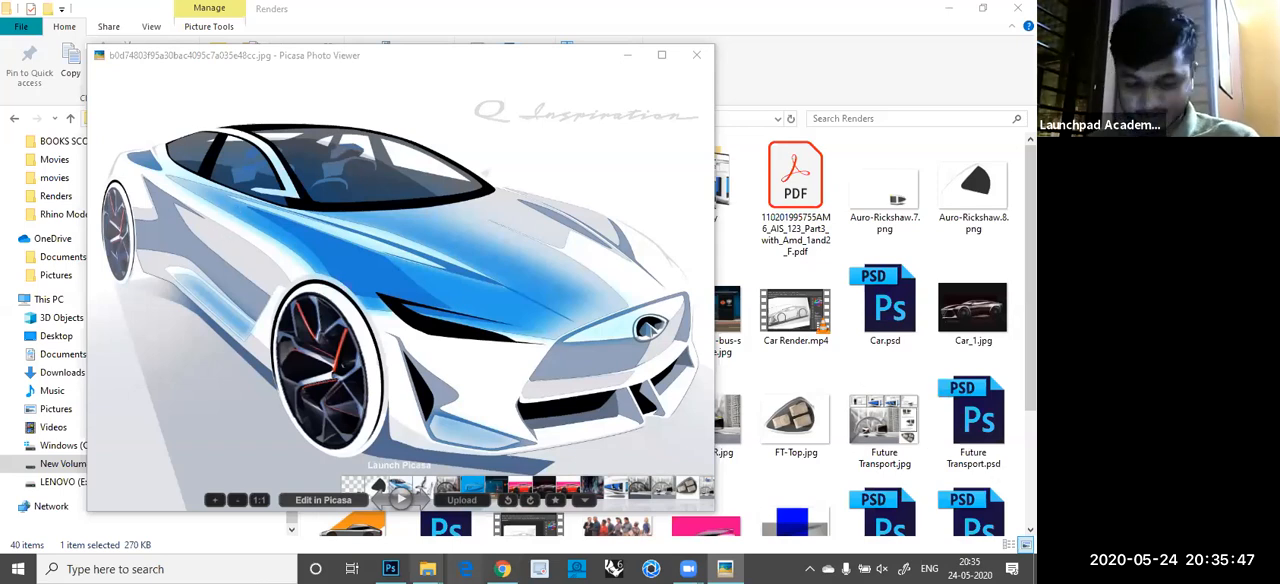
- Switch back to Photoshop and handwrite "Autodesk" above the car on Layer 19 with a thin black brush
key("alt+Tab")
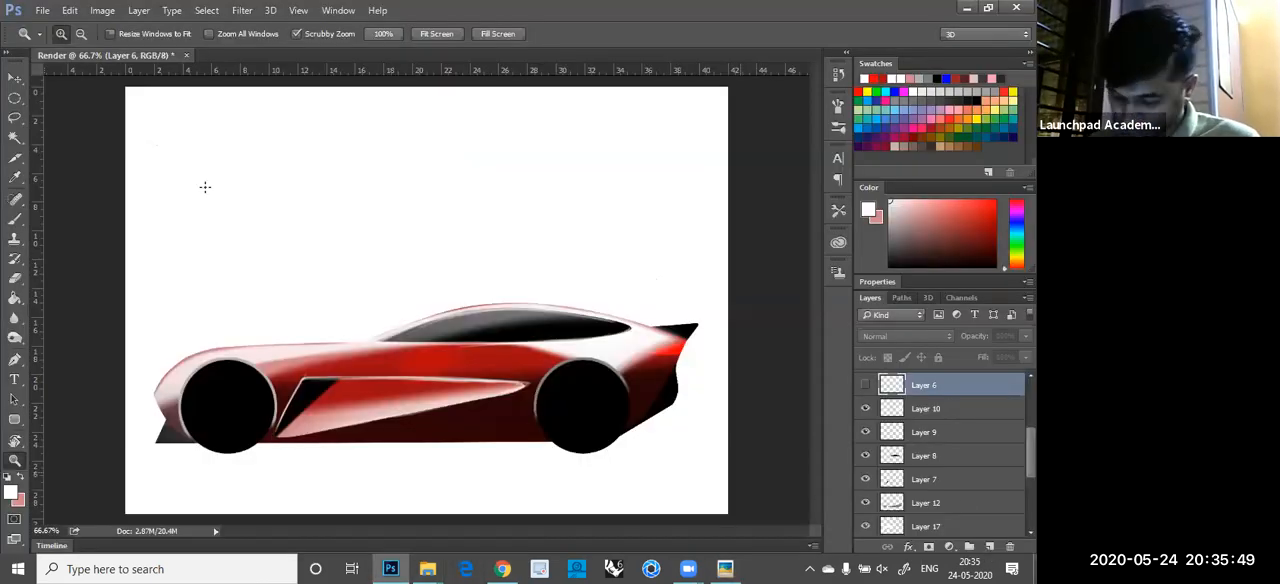
key("b")
key("ctrl+z")
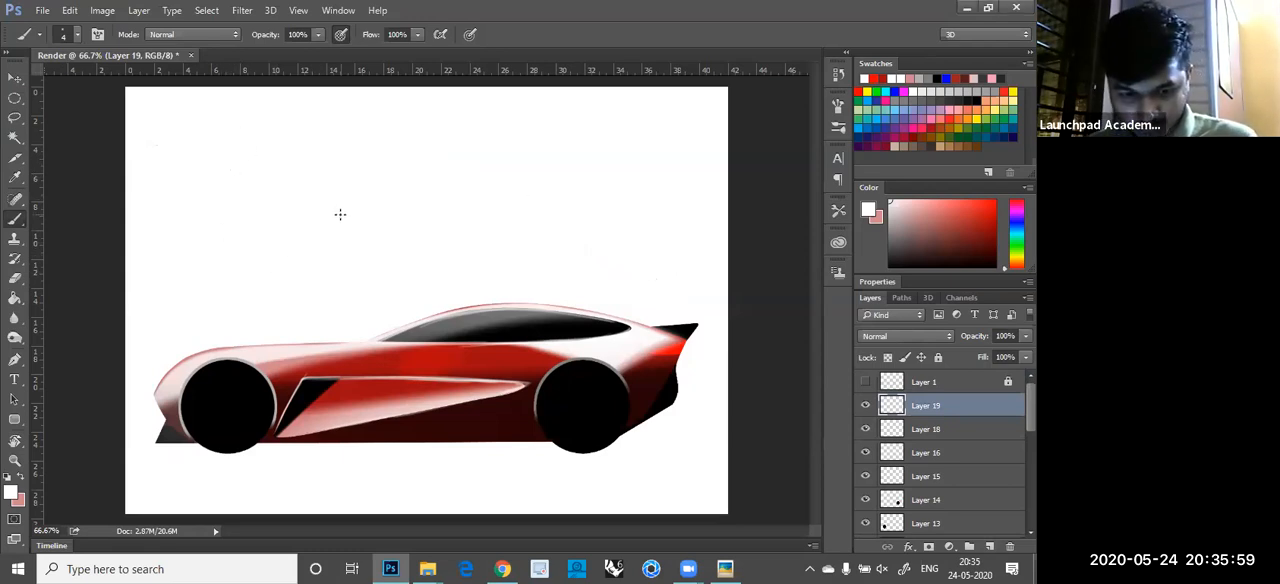
left_click(940, 78)
mouse_move(181, 158)
left_mouse_down()
mouse_move(200, 218)
mouse_move(254, 178)
mouse_move(260, 222)
mouse_move(283, 190)
mouse_move(298, 217)
mouse_move(387, 159)
mouse_move(430, 205)
left_mouse_up()
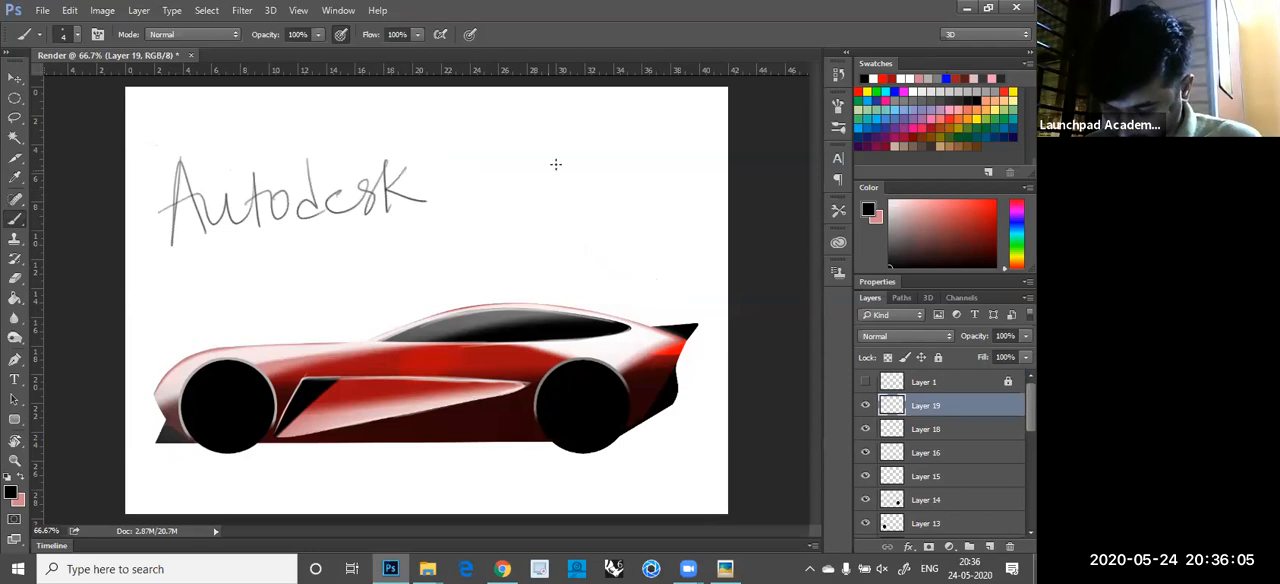
- Handwrite "Sketchbook" beside the word "Autodesk" and underline the whole note with two long curved strokes
mouse_move(492, 150)
left_mouse_down()
mouse_move(502, 186)
mouse_move(515, 160)
mouse_move(520, 183)
mouse_move(550, 191)
mouse_move(596, 178)
left_mouse_up()
mouse_move(632, 155)
left_mouse_down()
mouse_move(625, 192)
mouse_move(707, 203)
left_mouse_up()
left_click_drag(716, 145, 712, 206)
left_click_drag(726, 172, 728, 205)
mouse_move(152, 290)
left_mouse_down()
mouse_move(246, 262)
mouse_move(728, 237)
left_mouse_up()
mouse_move(190, 296)
left_mouse_down()
mouse_move(566, 238)
mouse_move(728, 245)
left_mouse_up()
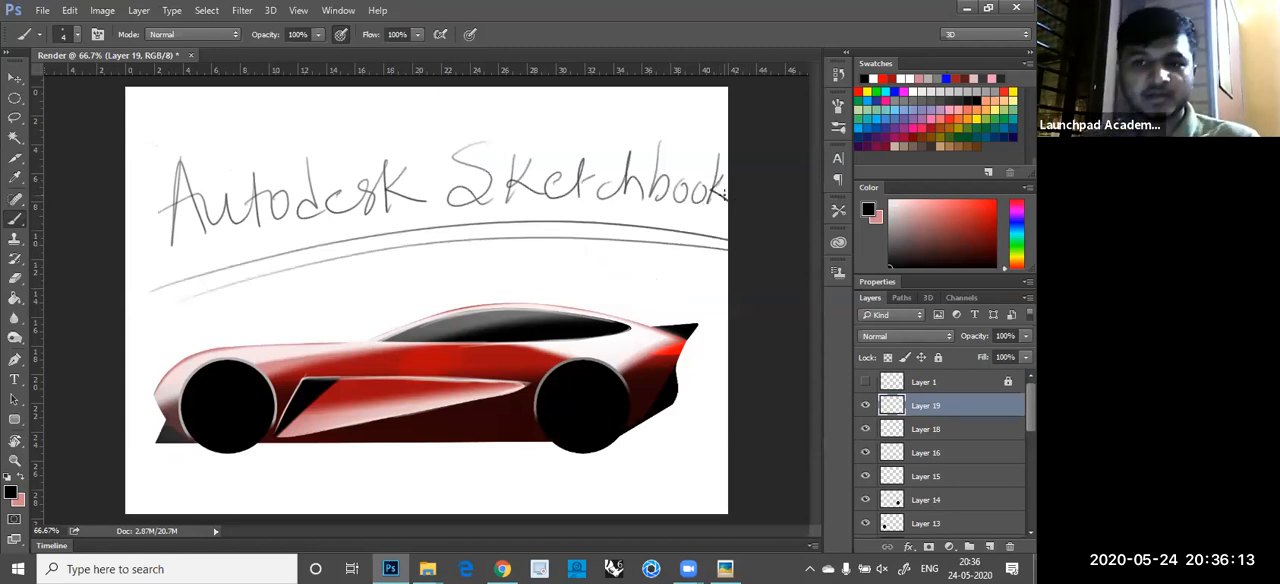